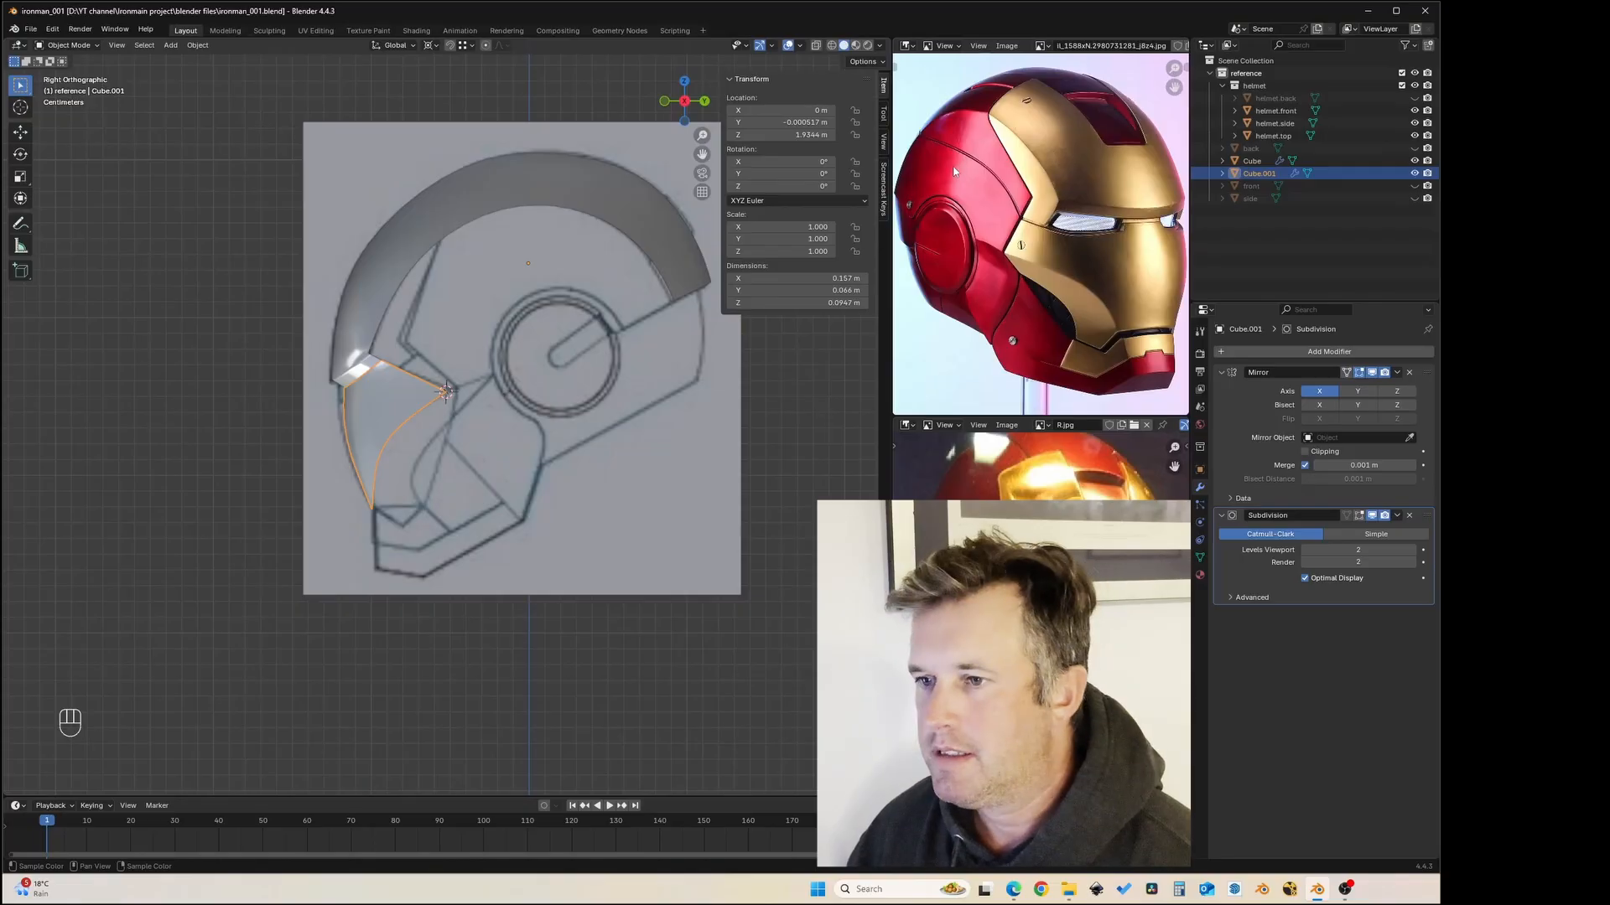
- Duplicate the crease edges along the inner curve of the helmet's crown piece in place and separate them into a new object
scroll(481, 295, "down", 1)
left_click(478, 244)
scroll(482, 285, "up", 2)
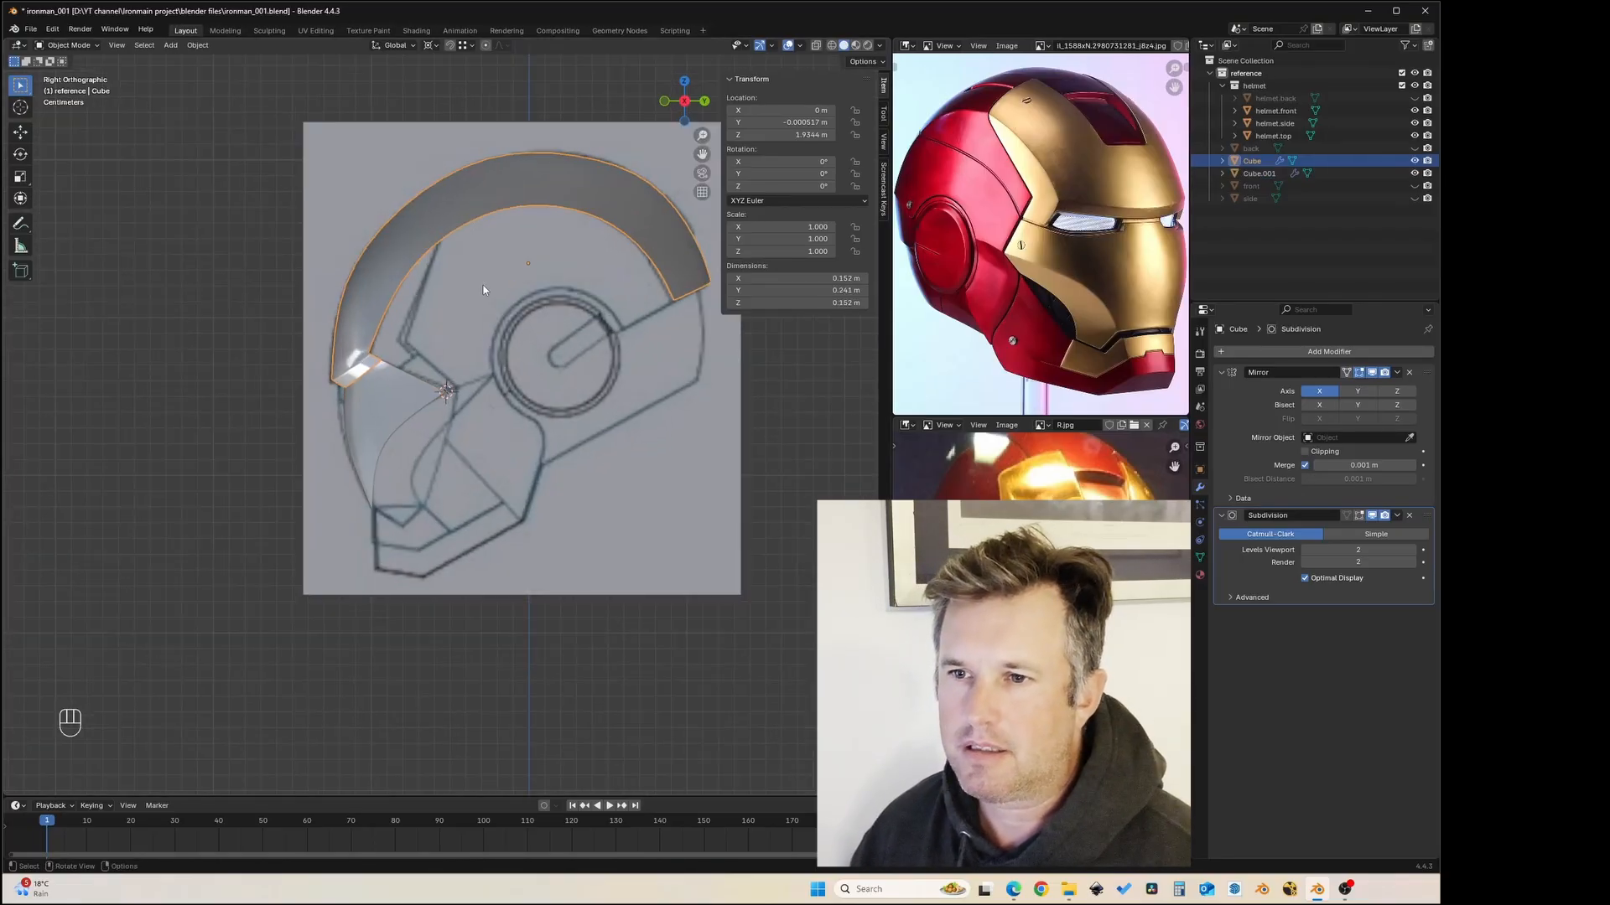
key("Tab")
key("grave")
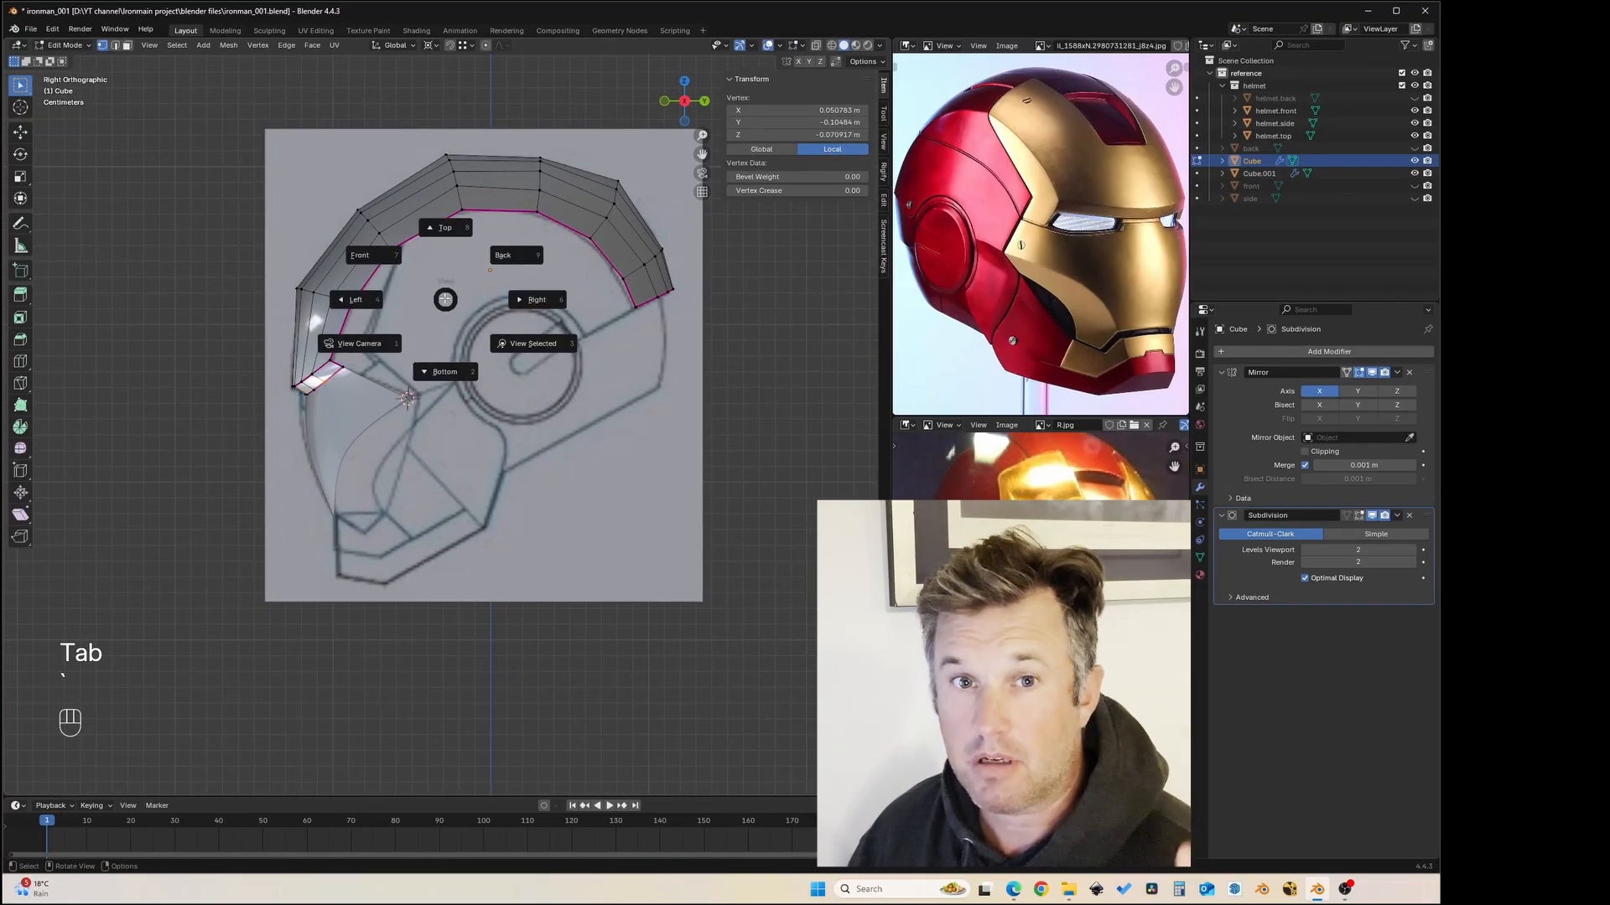
left_click(393, 81)
key("grave")
left_click(619, 366)
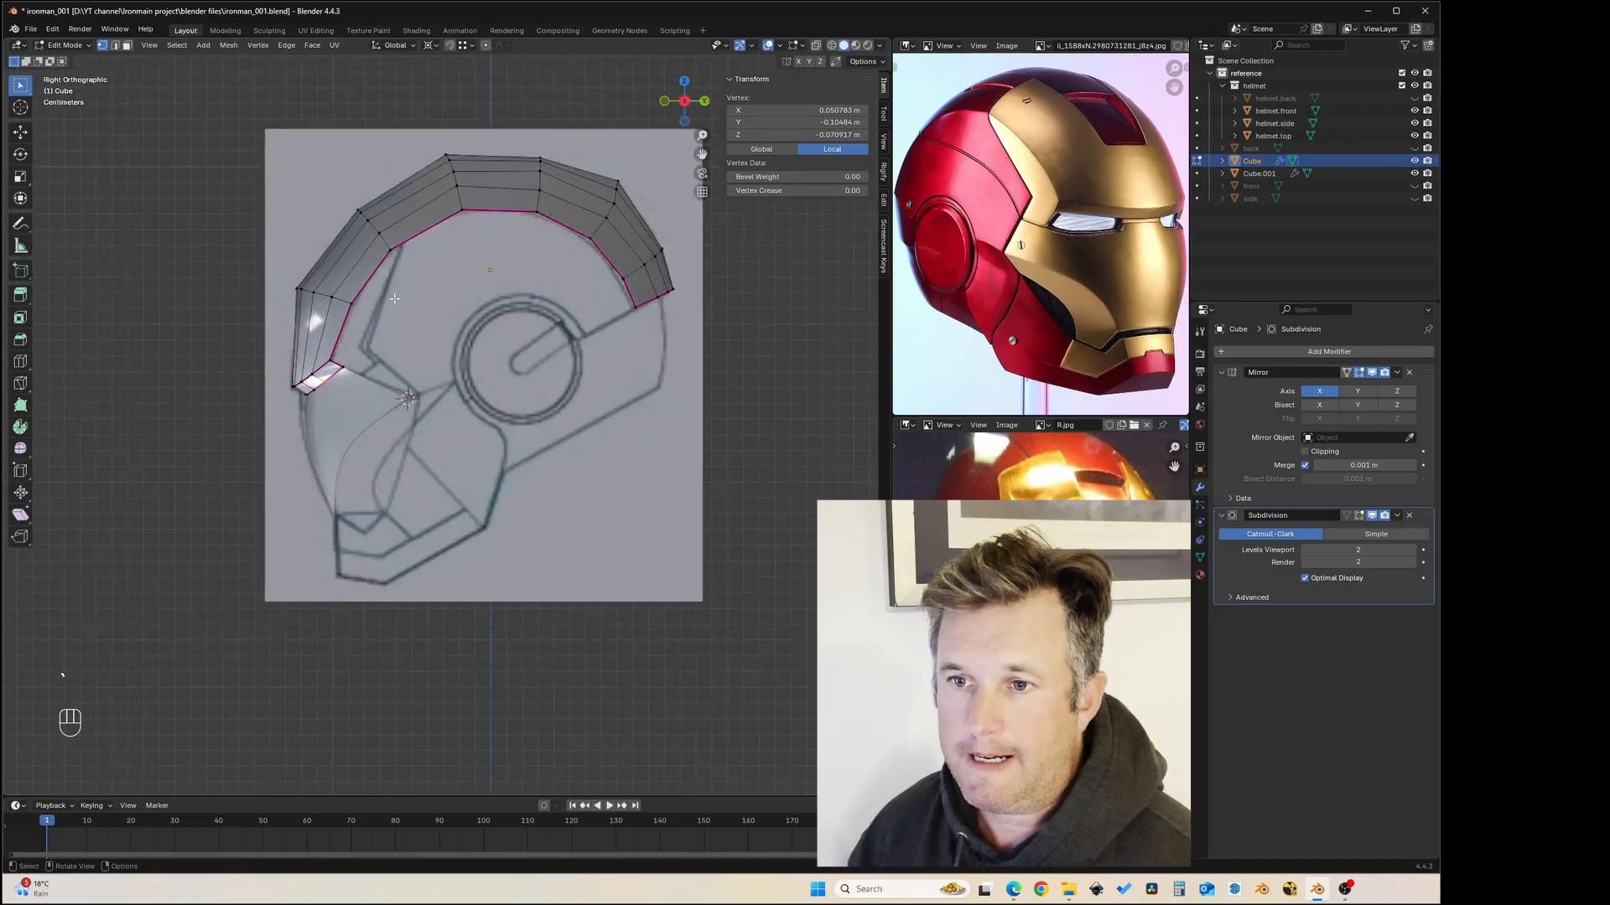
middle_click_drag(398, 319, 365, 306, "shift")
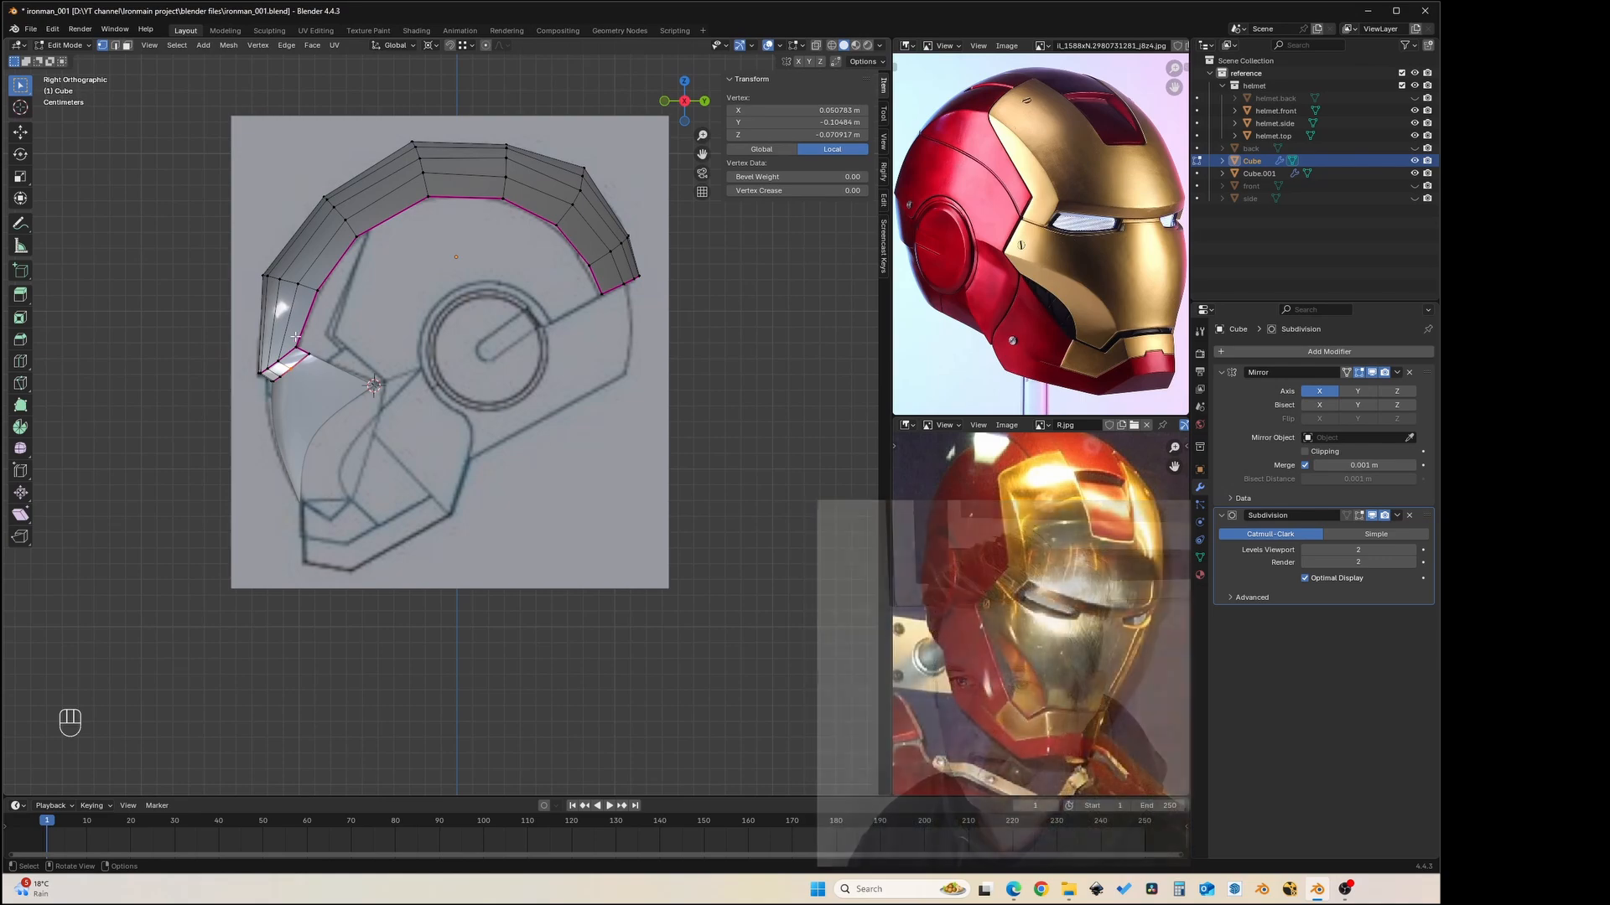
key("2")
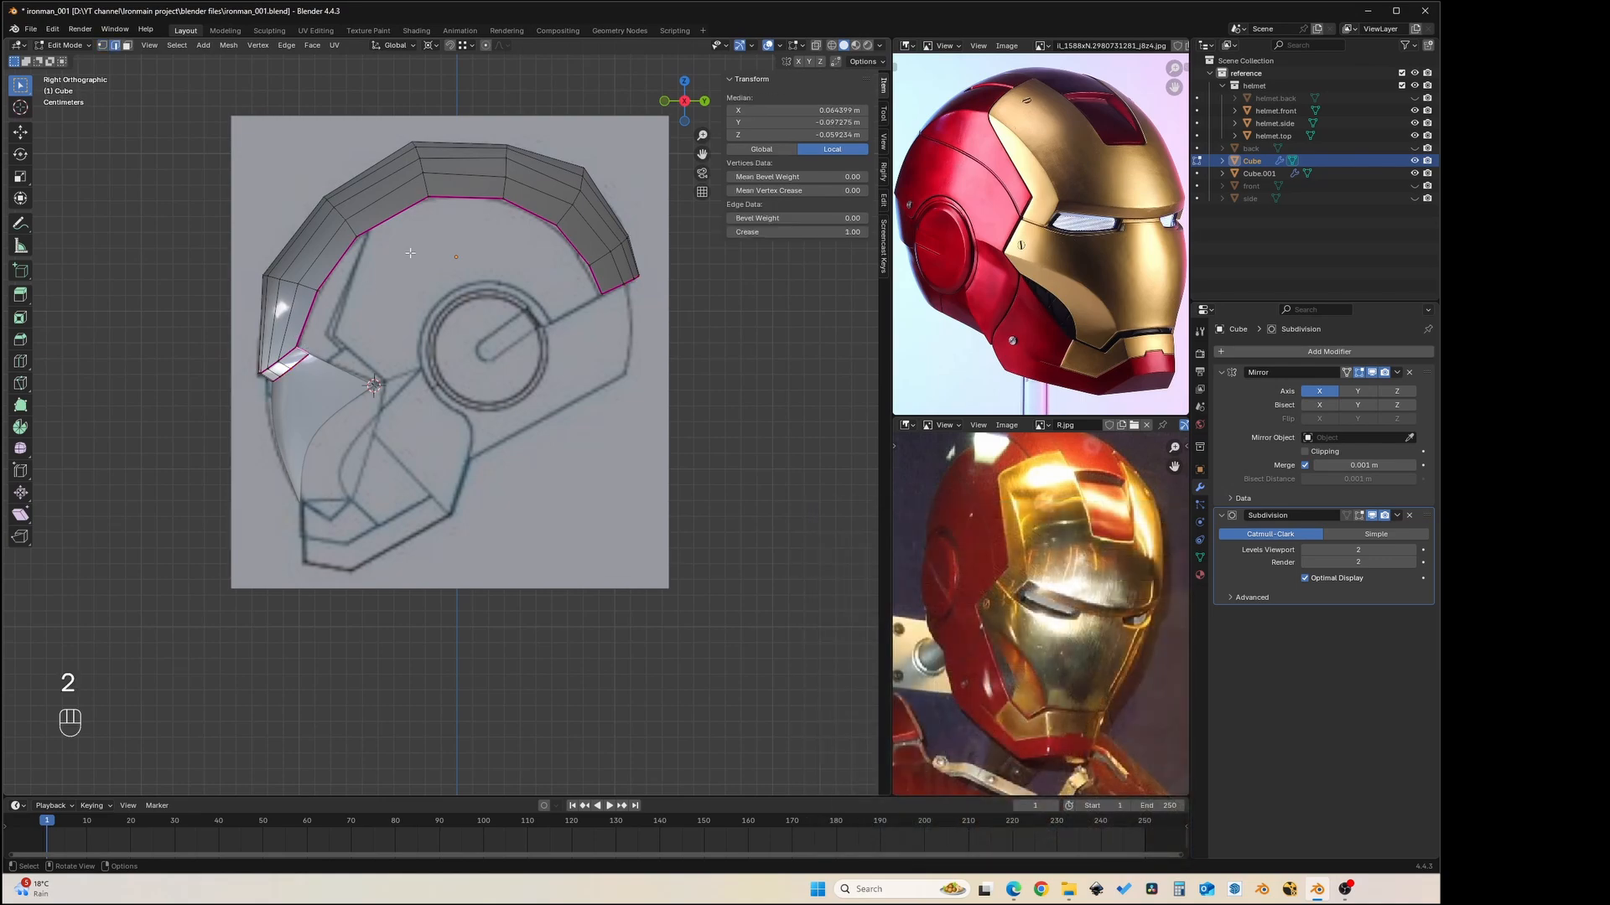
left_click(595, 281, "ctrl")
key("shift+d")
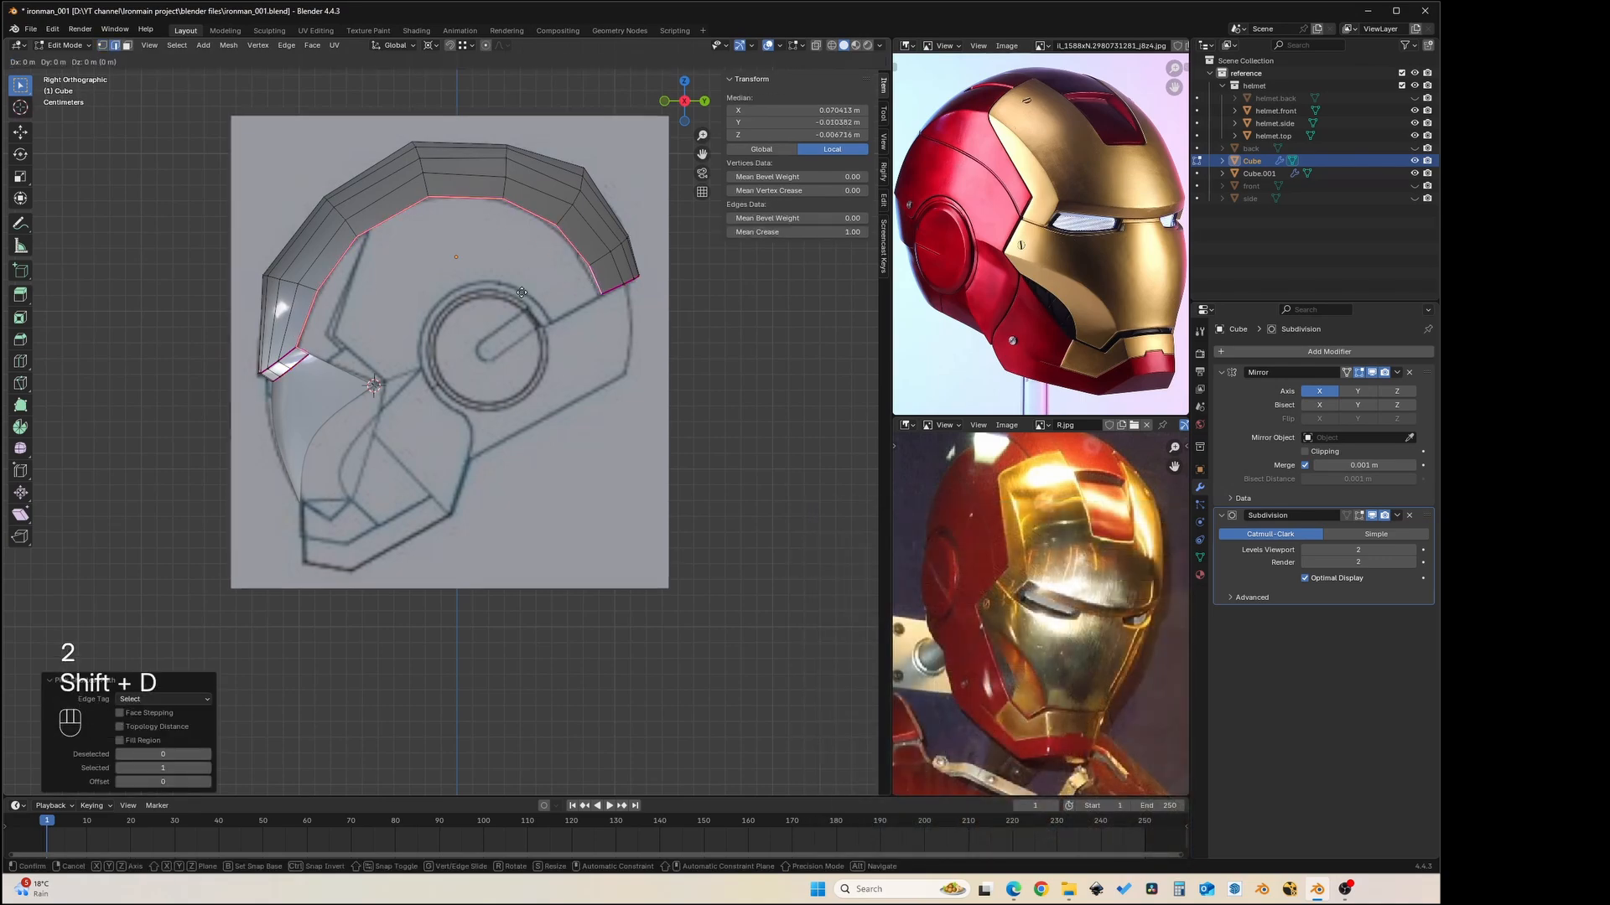
key("Escape")
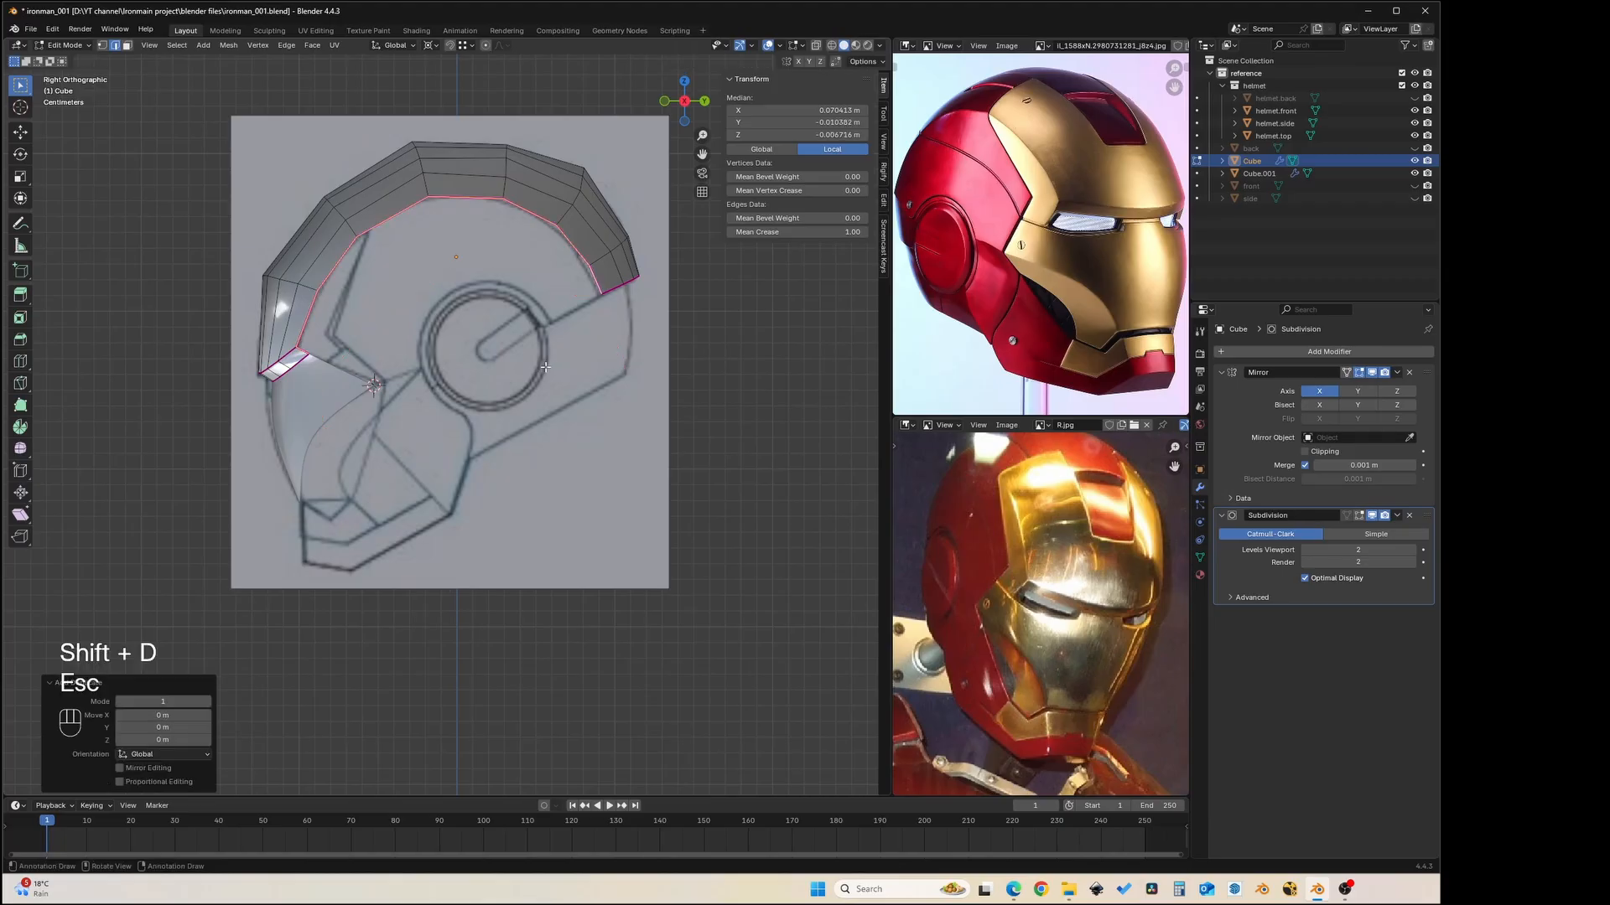
key("p")
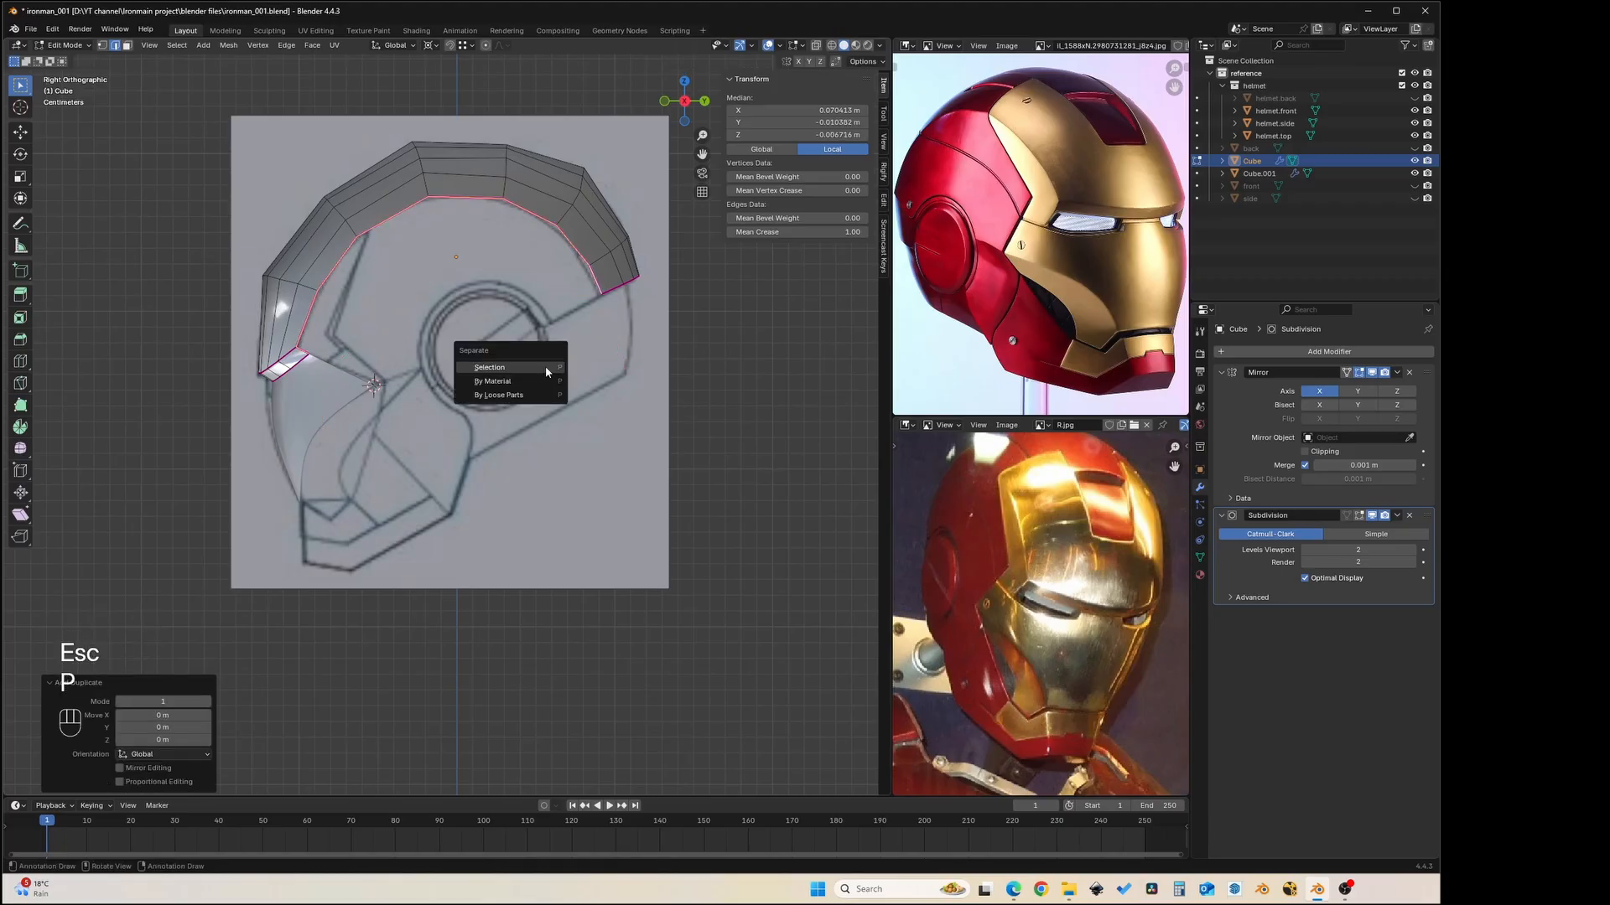
left_click(544, 365)
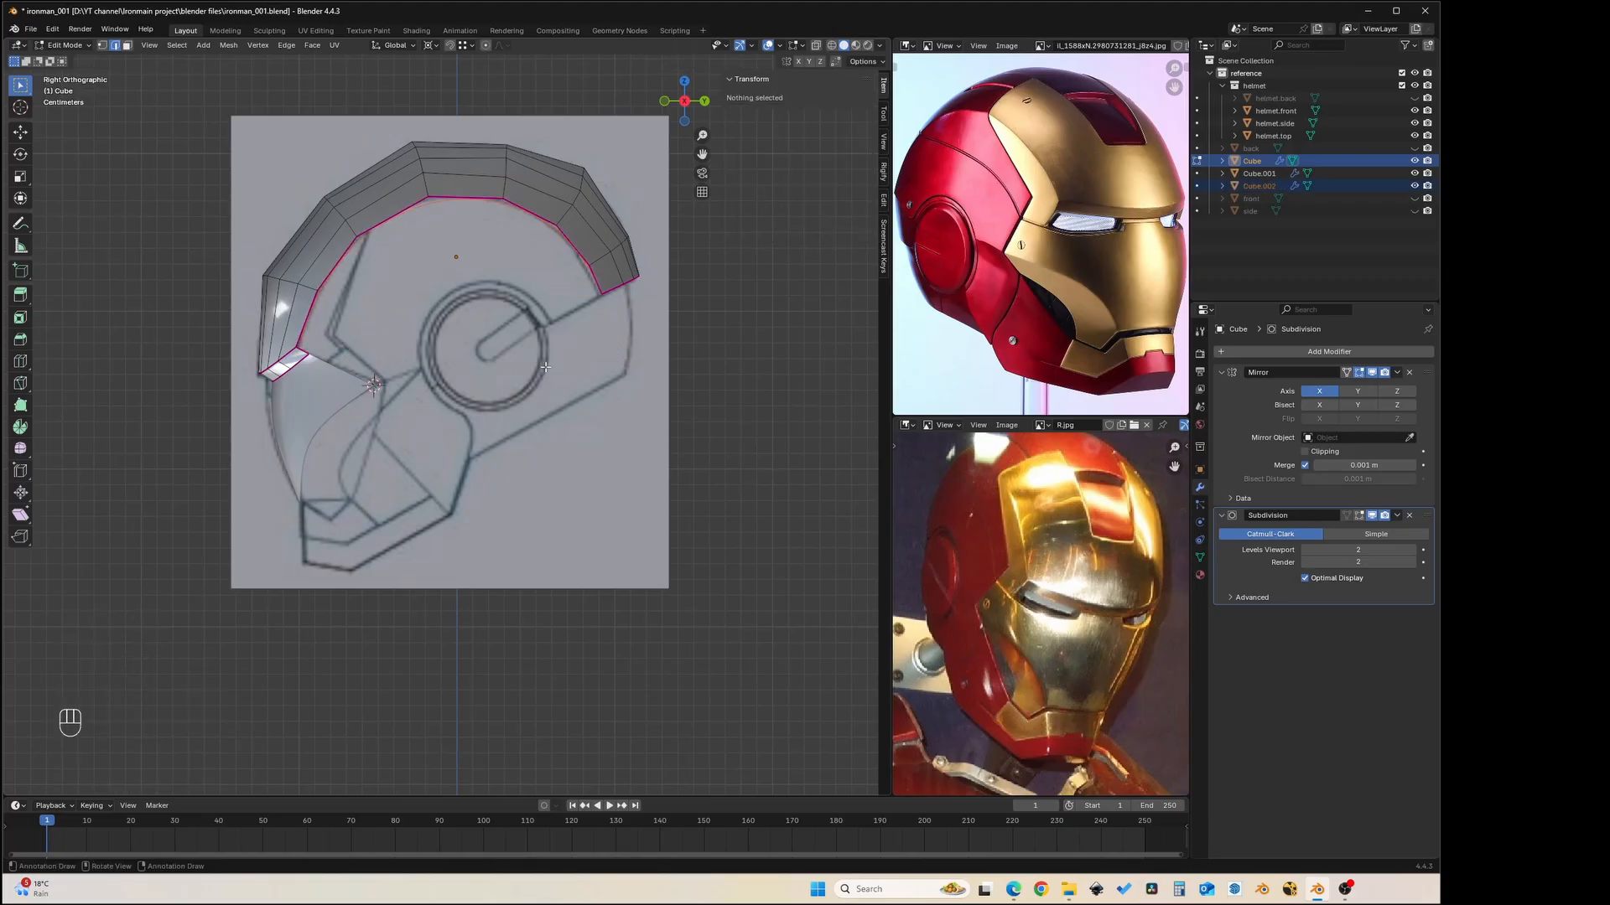
key("Tab")
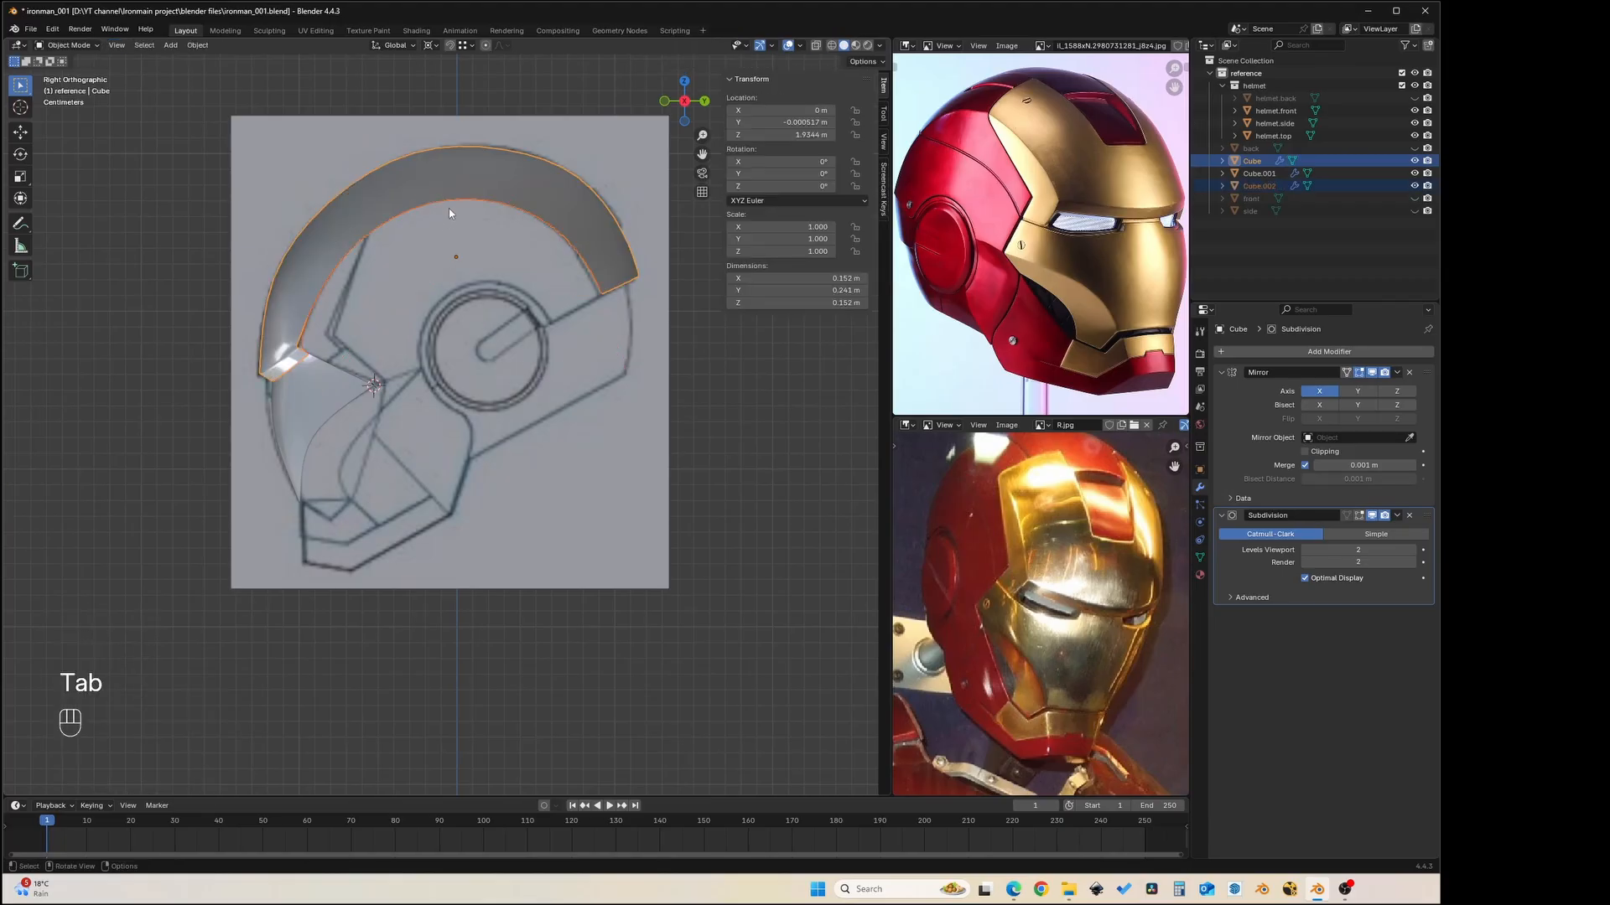
left_click(339, 383)
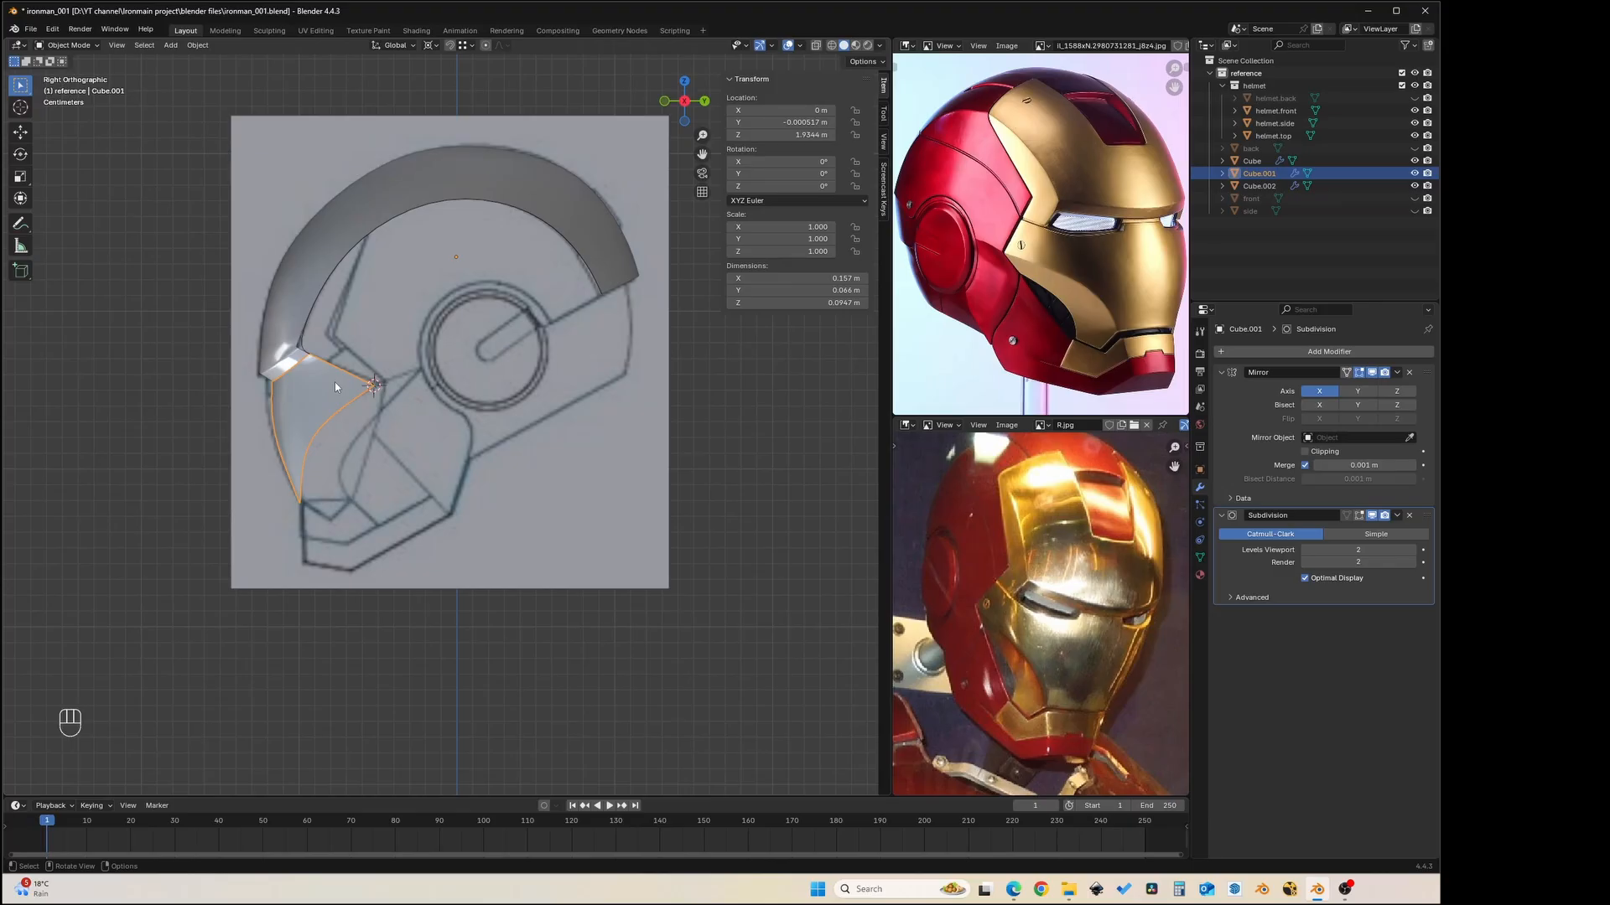
left_click(304, 344)
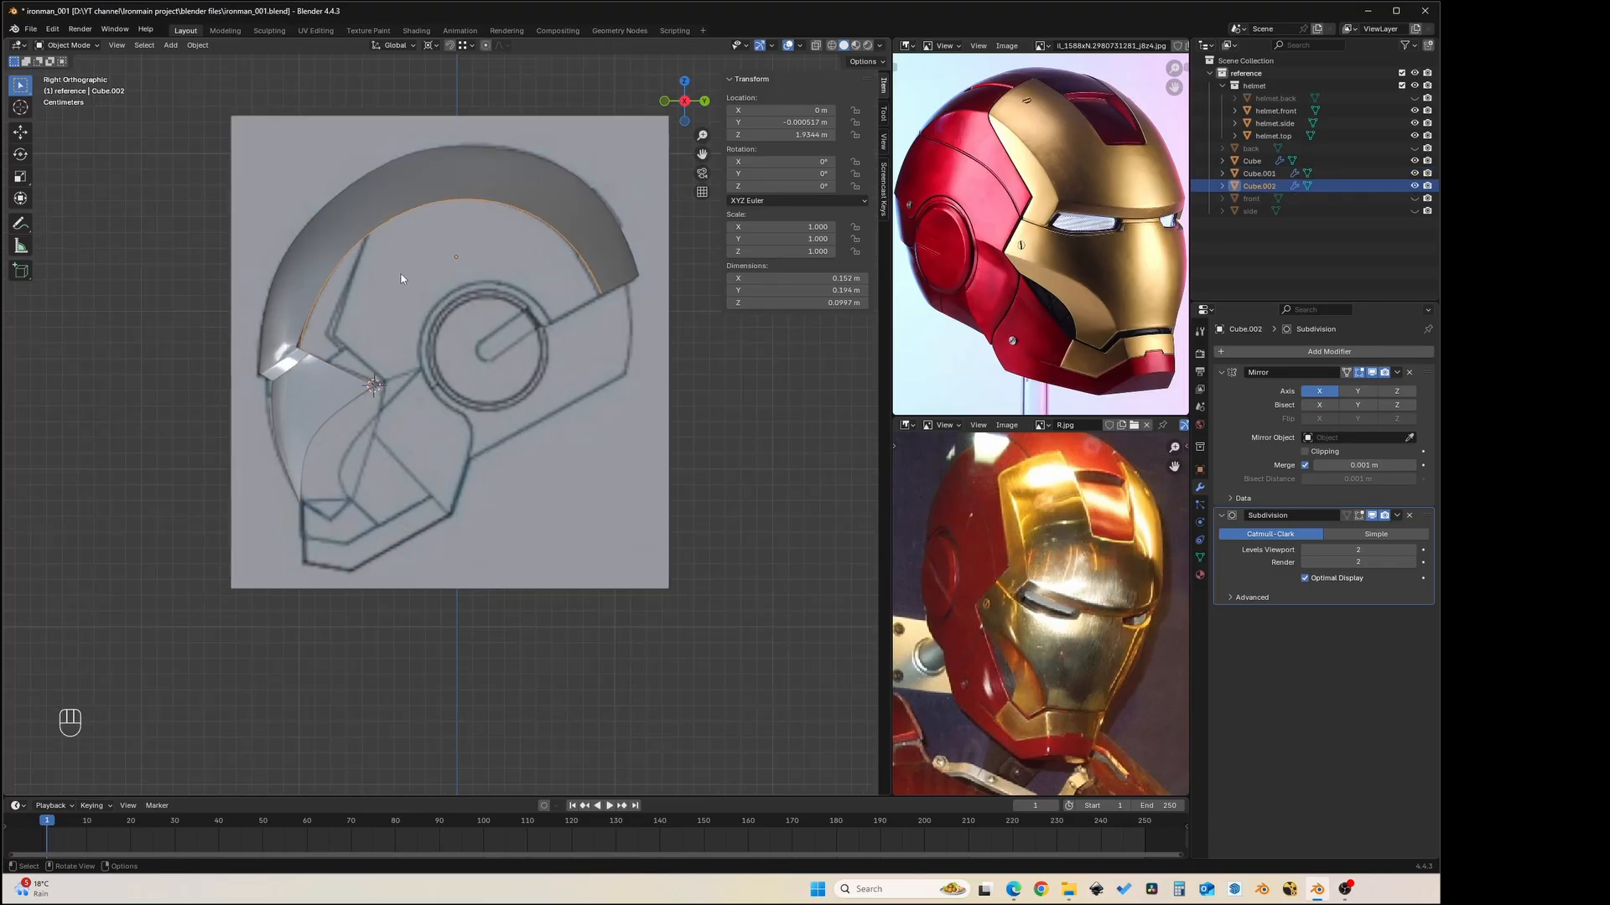
middle_click_drag(402, 279, 405, 315, "shift")
key("Tab")
key("1")
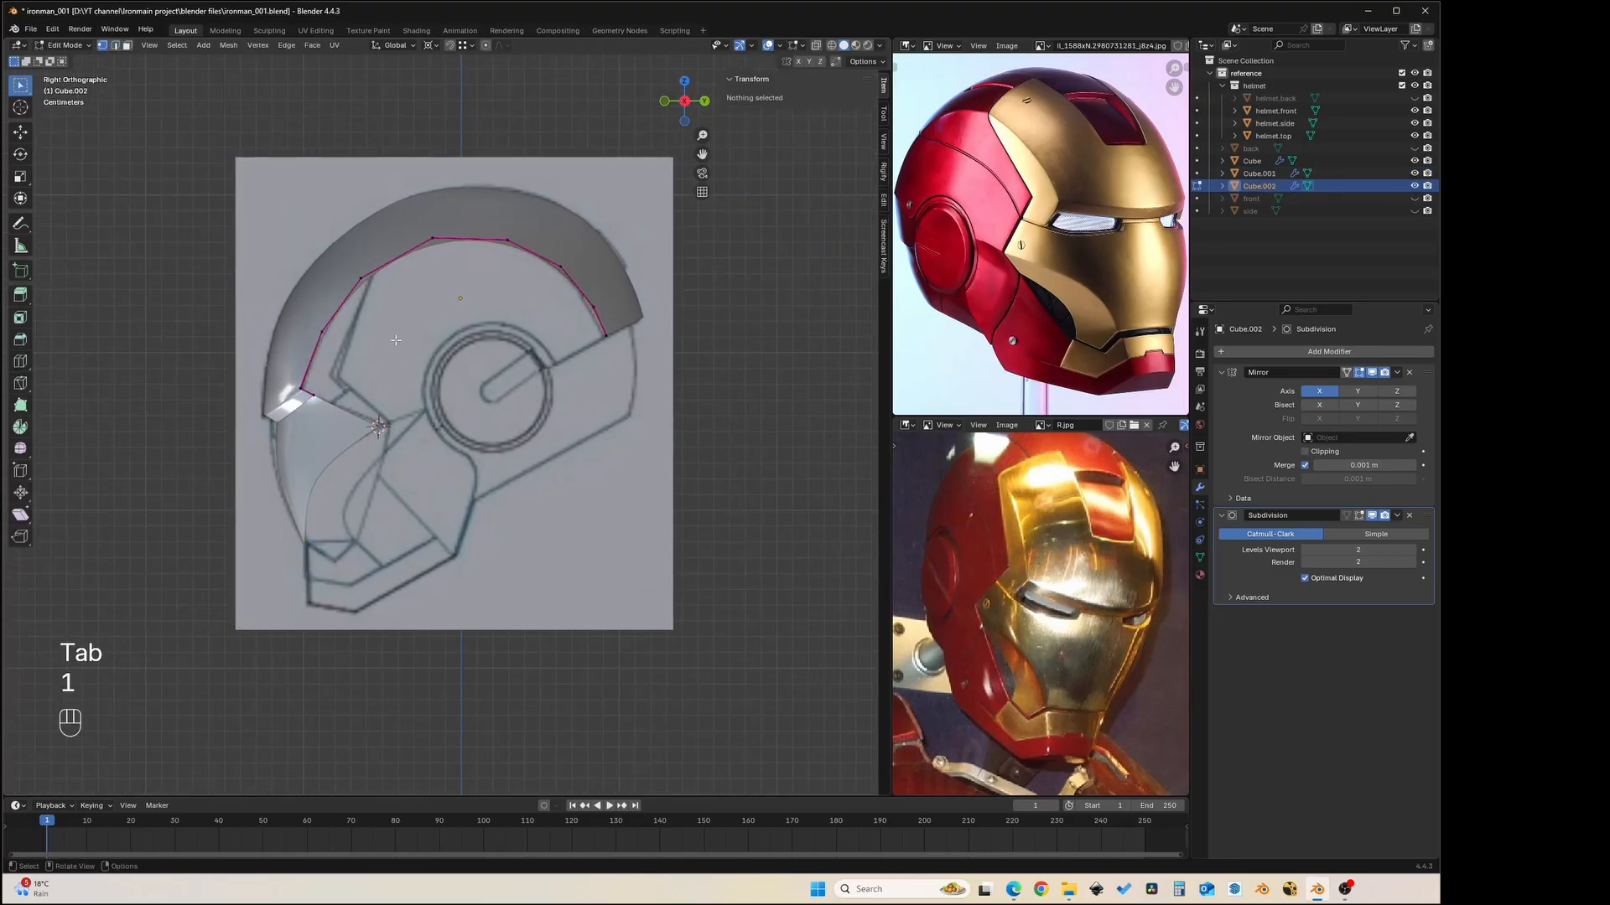
left_click(322, 332)
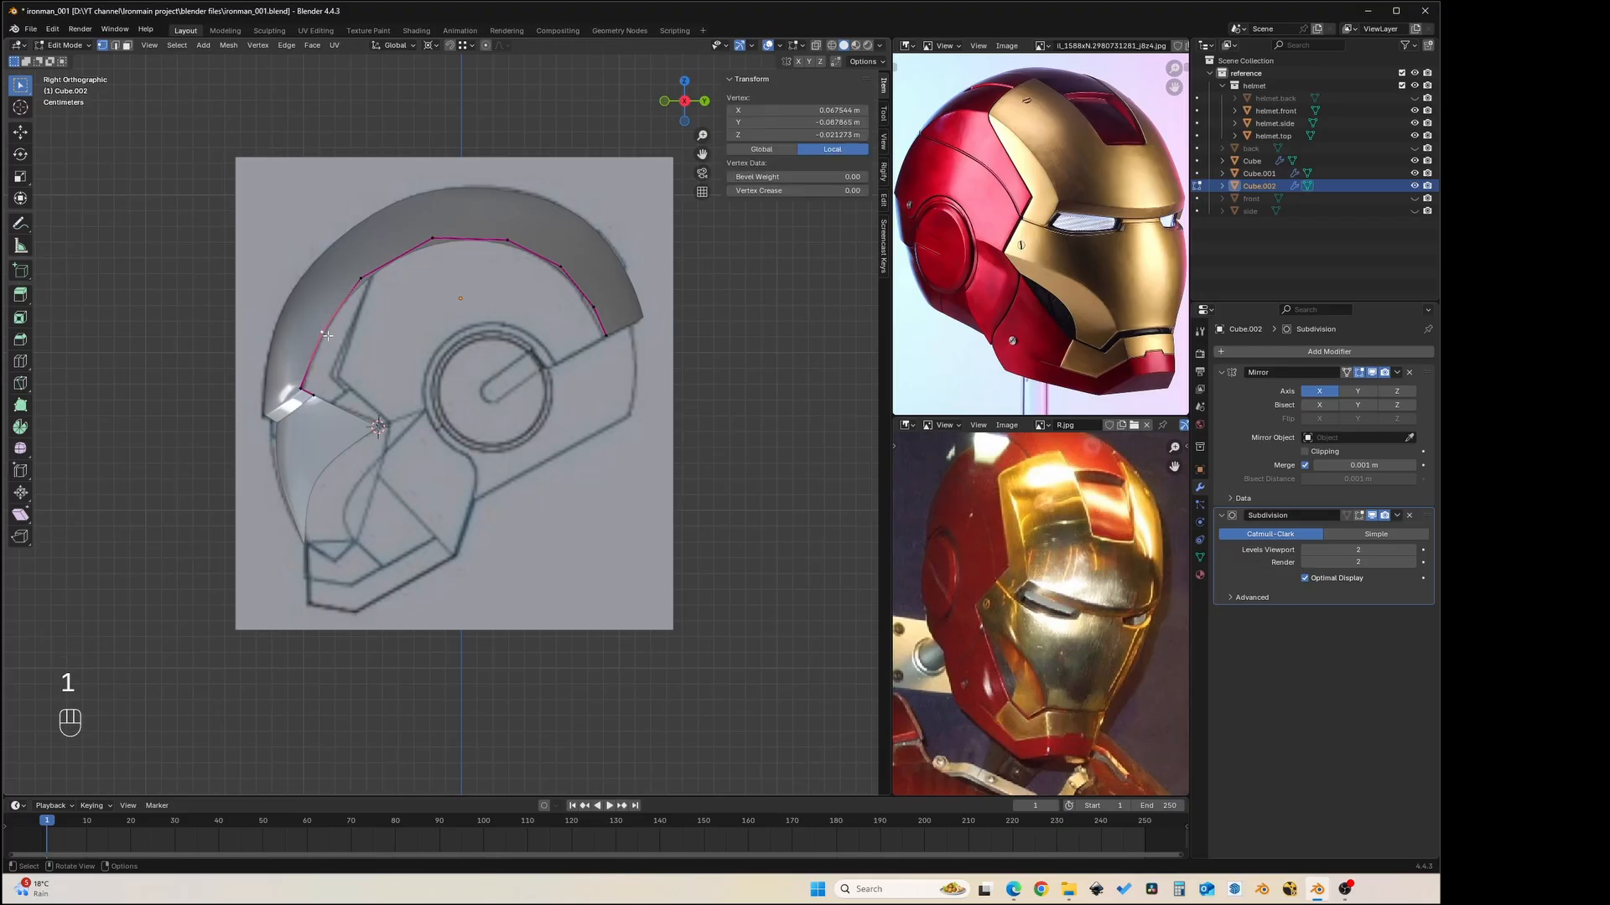
key("e")
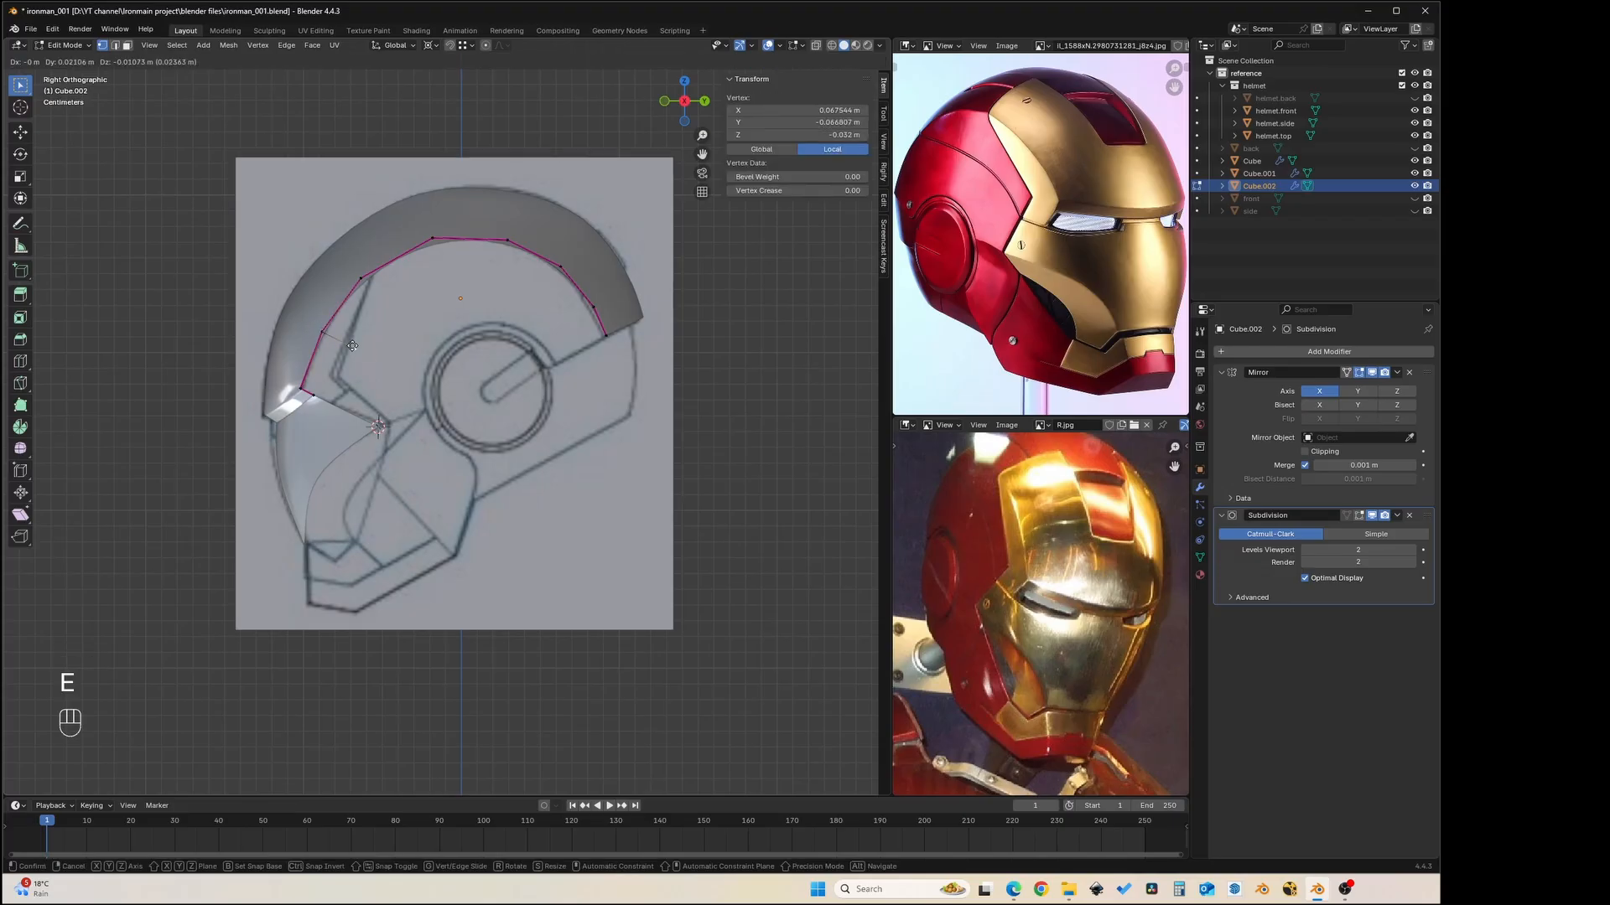
key("Escape")
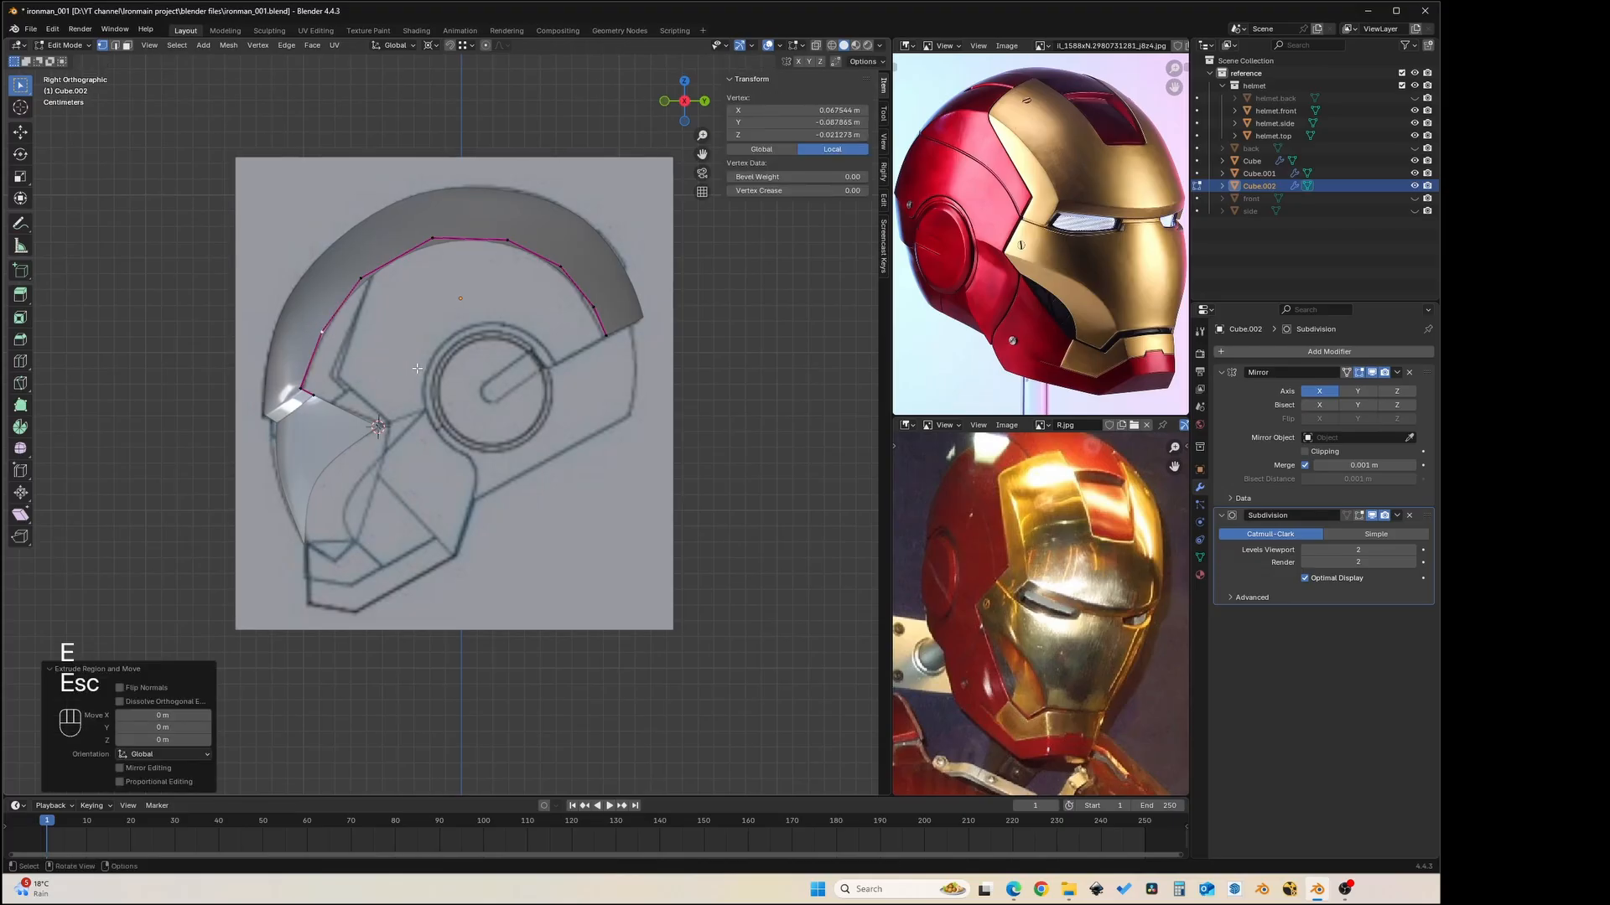
key("Tab")
- Duplicate the upper side edges of the faceplate piece in place, up to its rear corner, and separate them into a new object
left_click(334, 415)
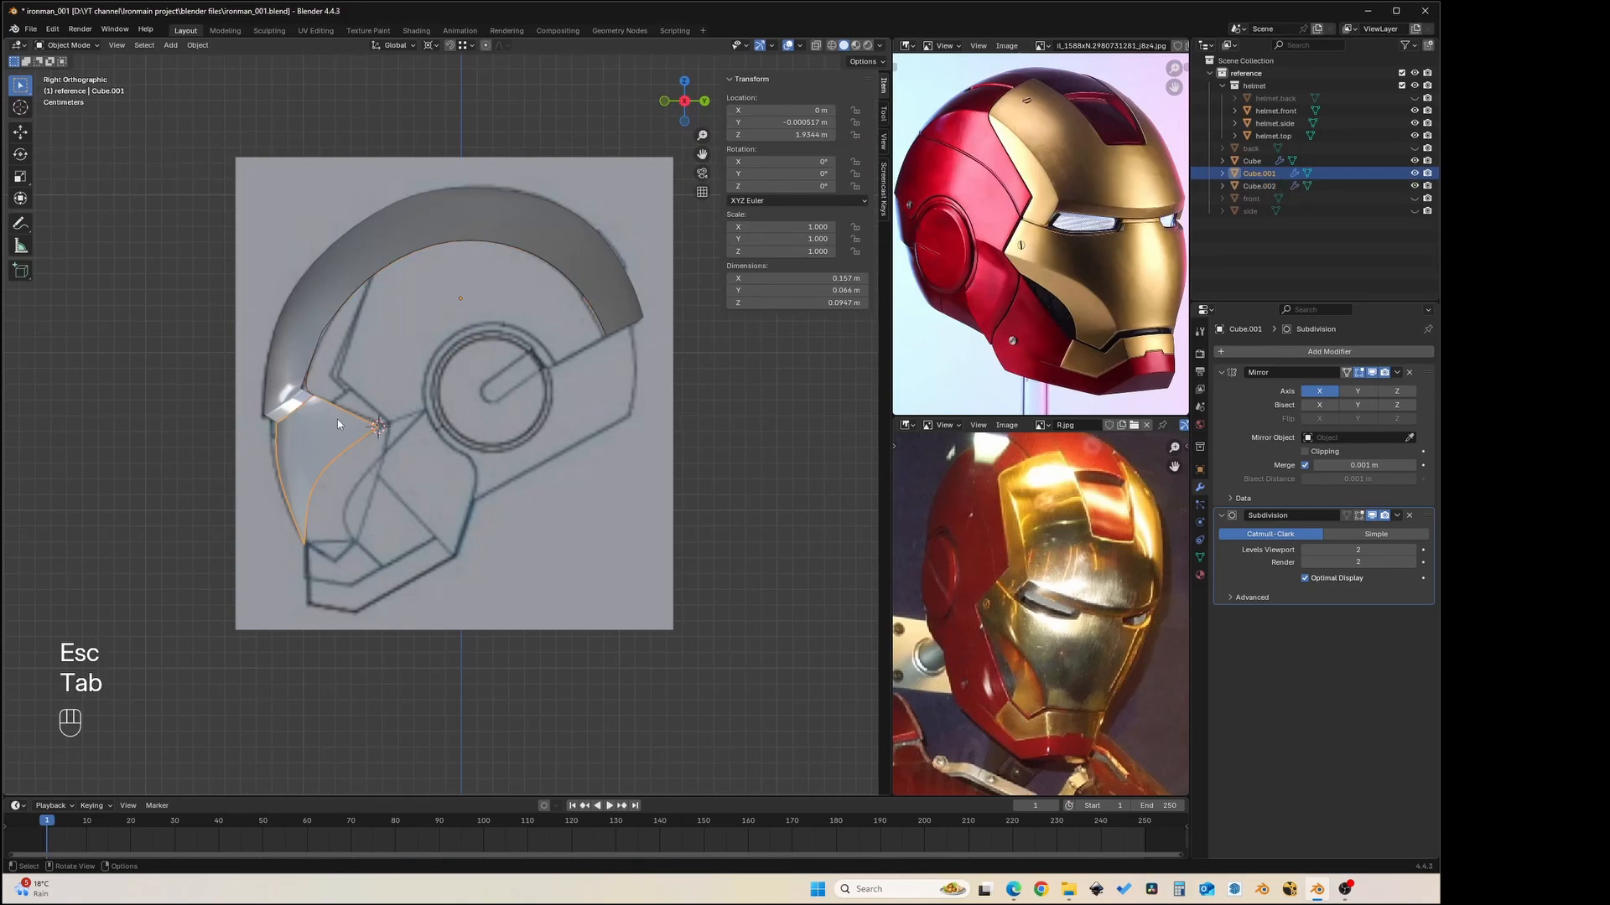
key("Tab")
key("2")
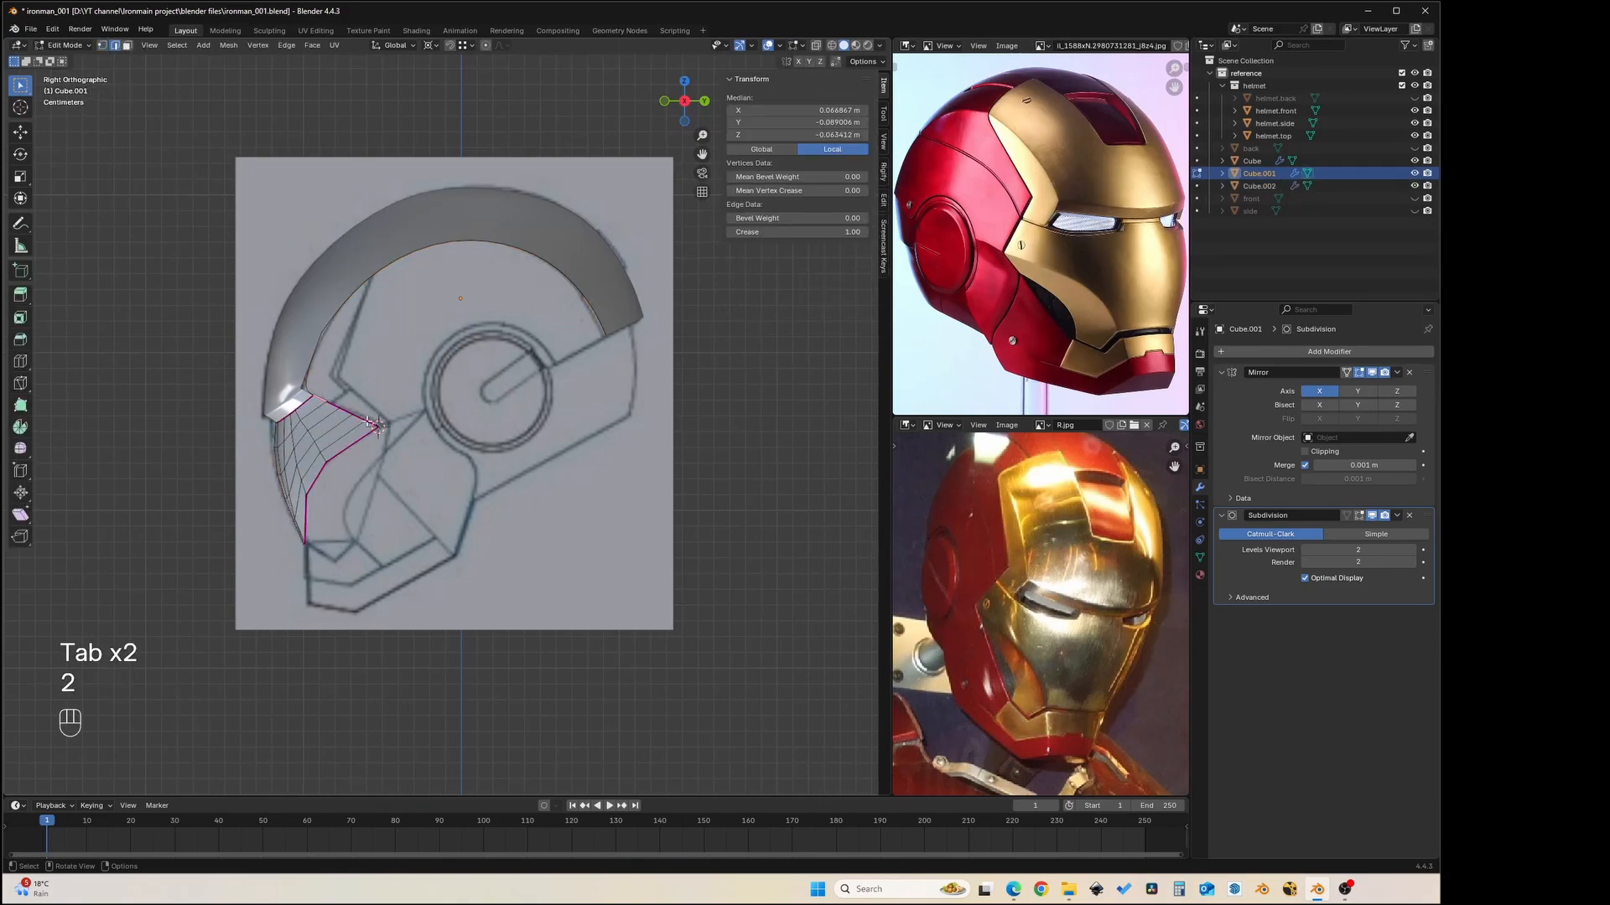
left_click(344, 409, "ctrl")
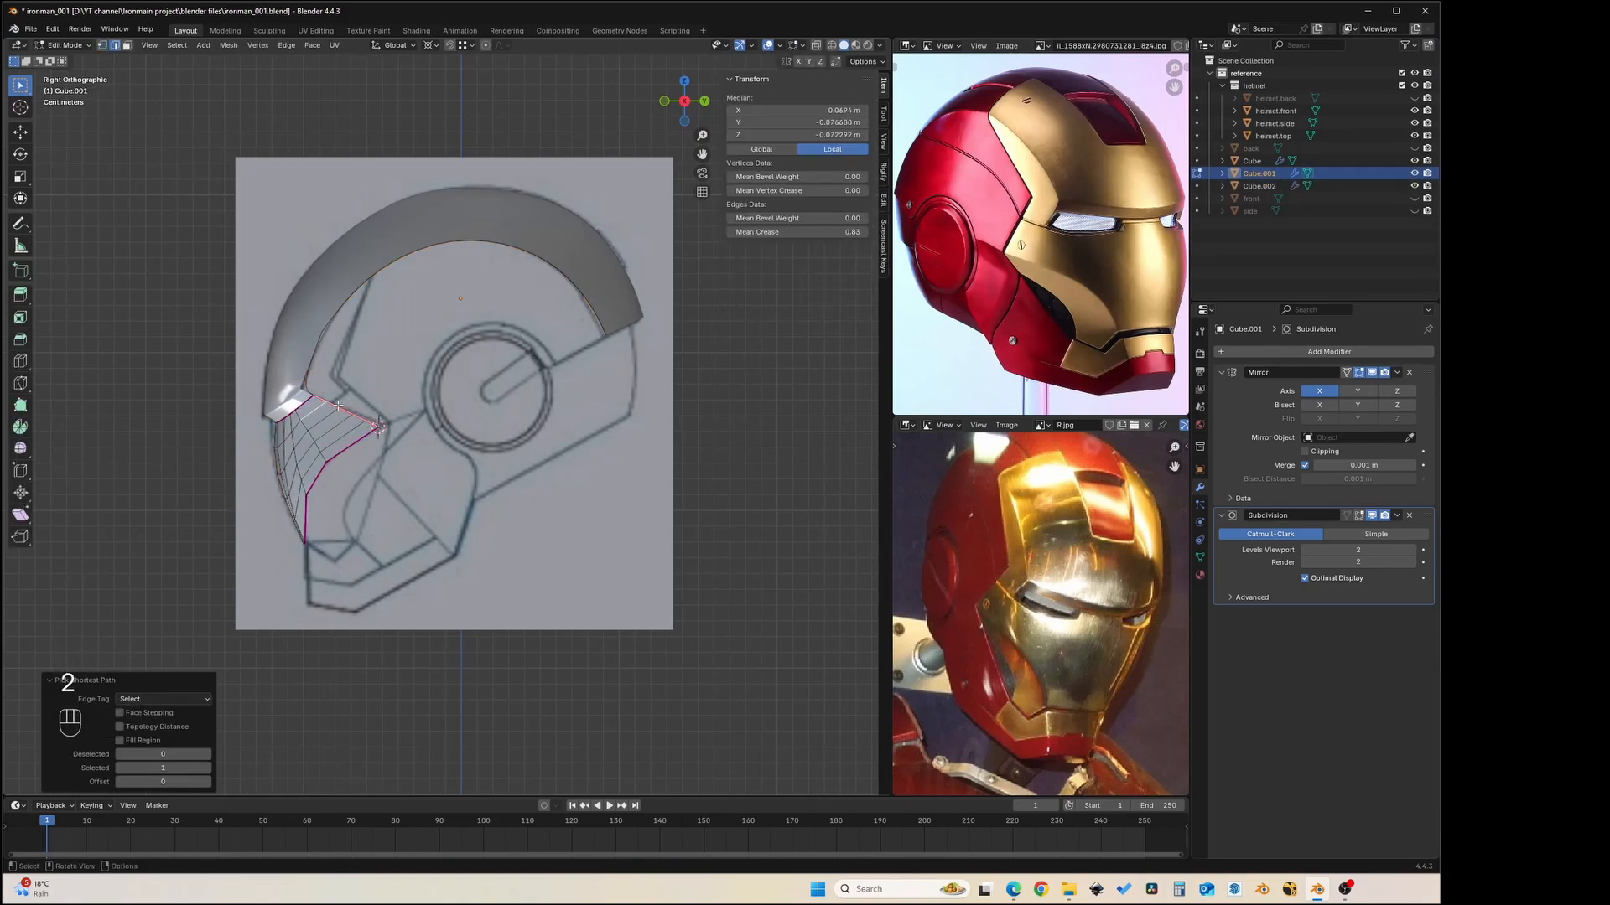
left_click(353, 412)
left_click(376, 425, "ctrl")
key("shift+d")
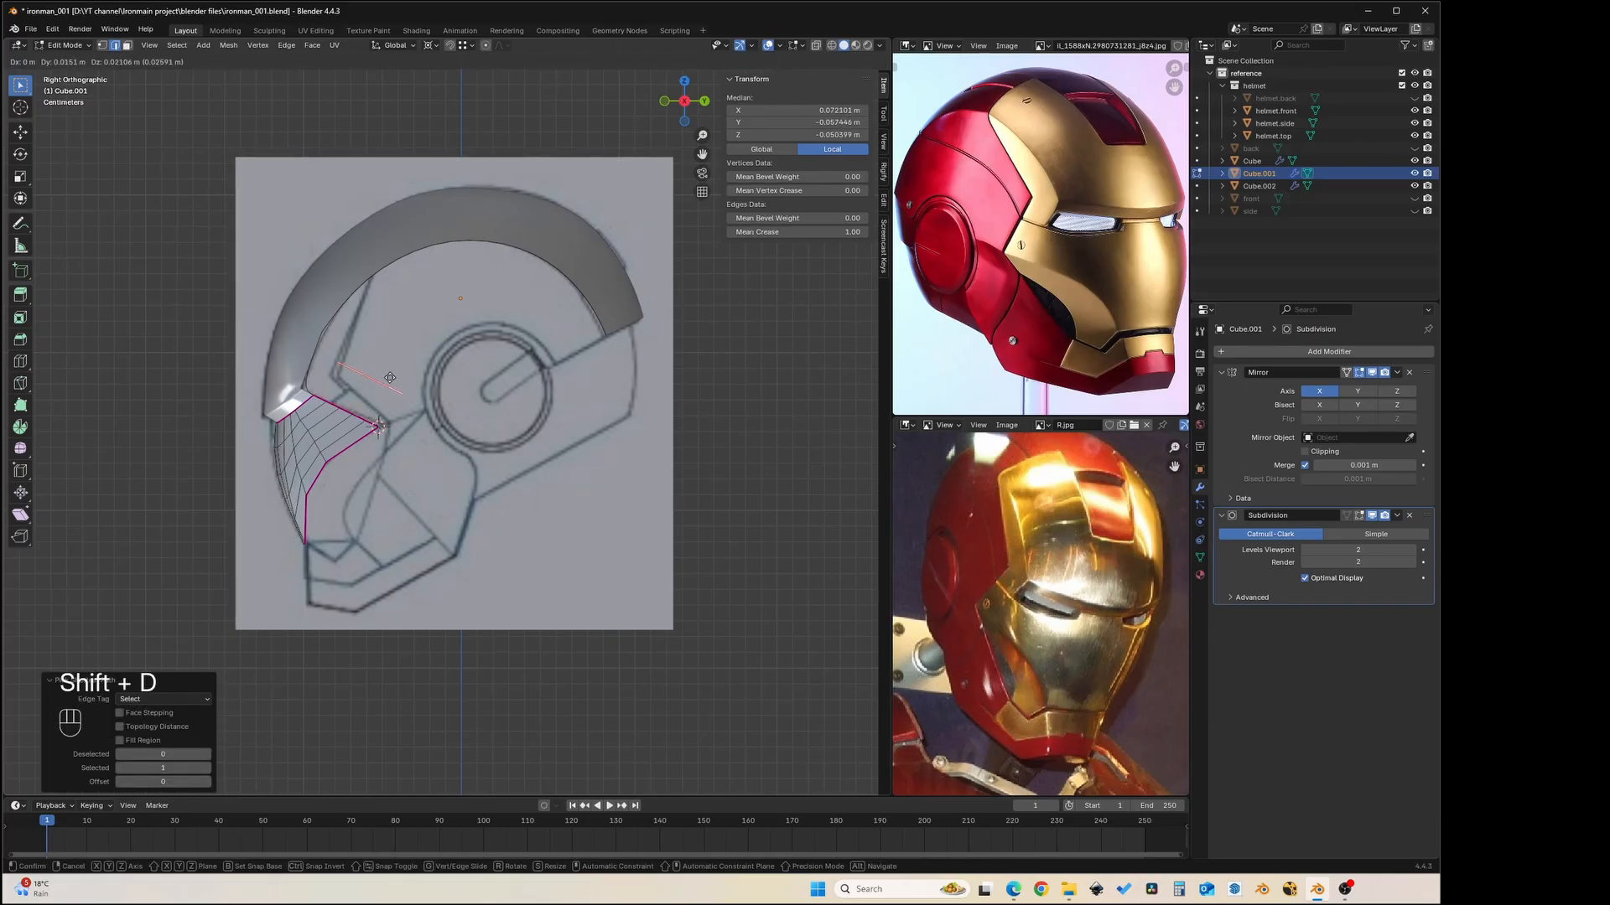
key("Escape")
key("p")
left_click(387, 374)
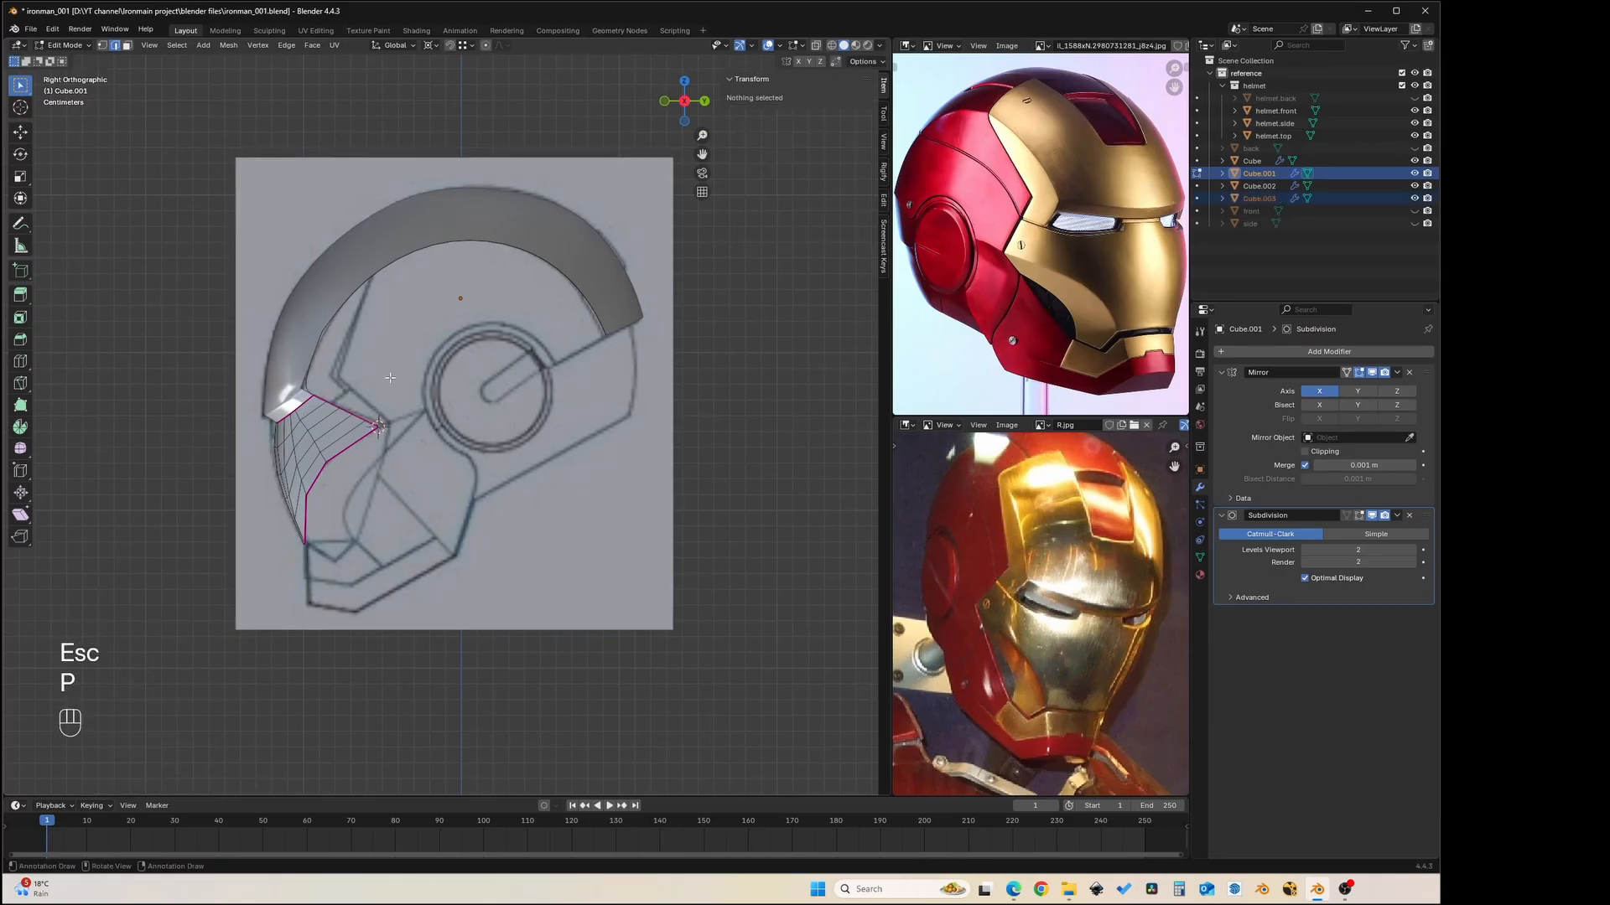
key("Tab")
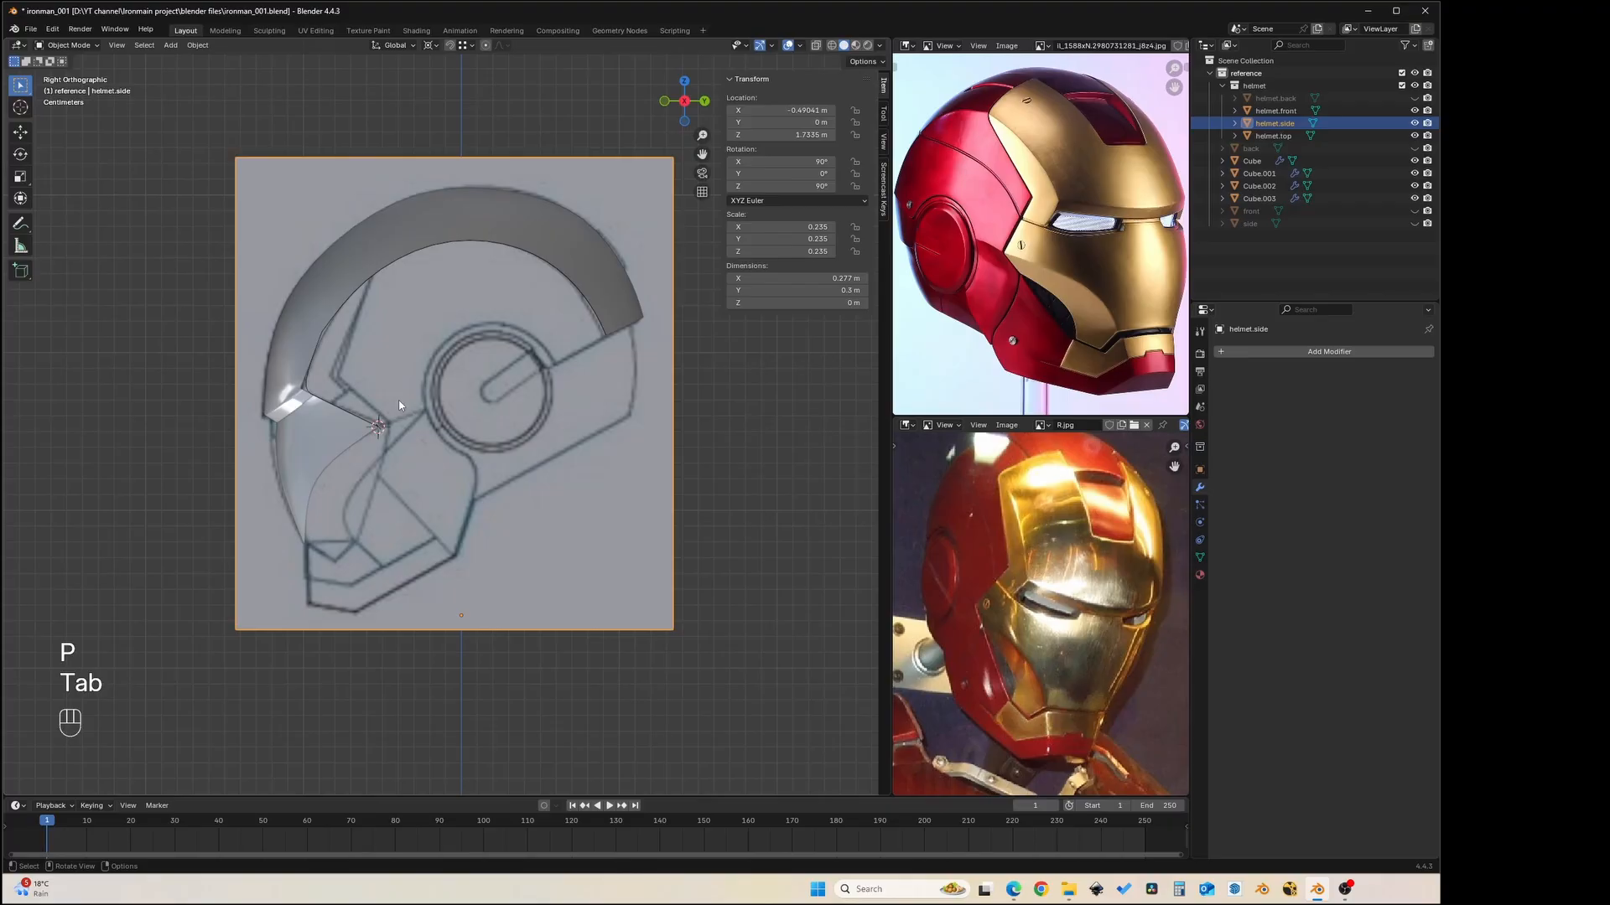
- Join the two separated edge strips into one object and merge all its vertices by distance
left_click(350, 411)
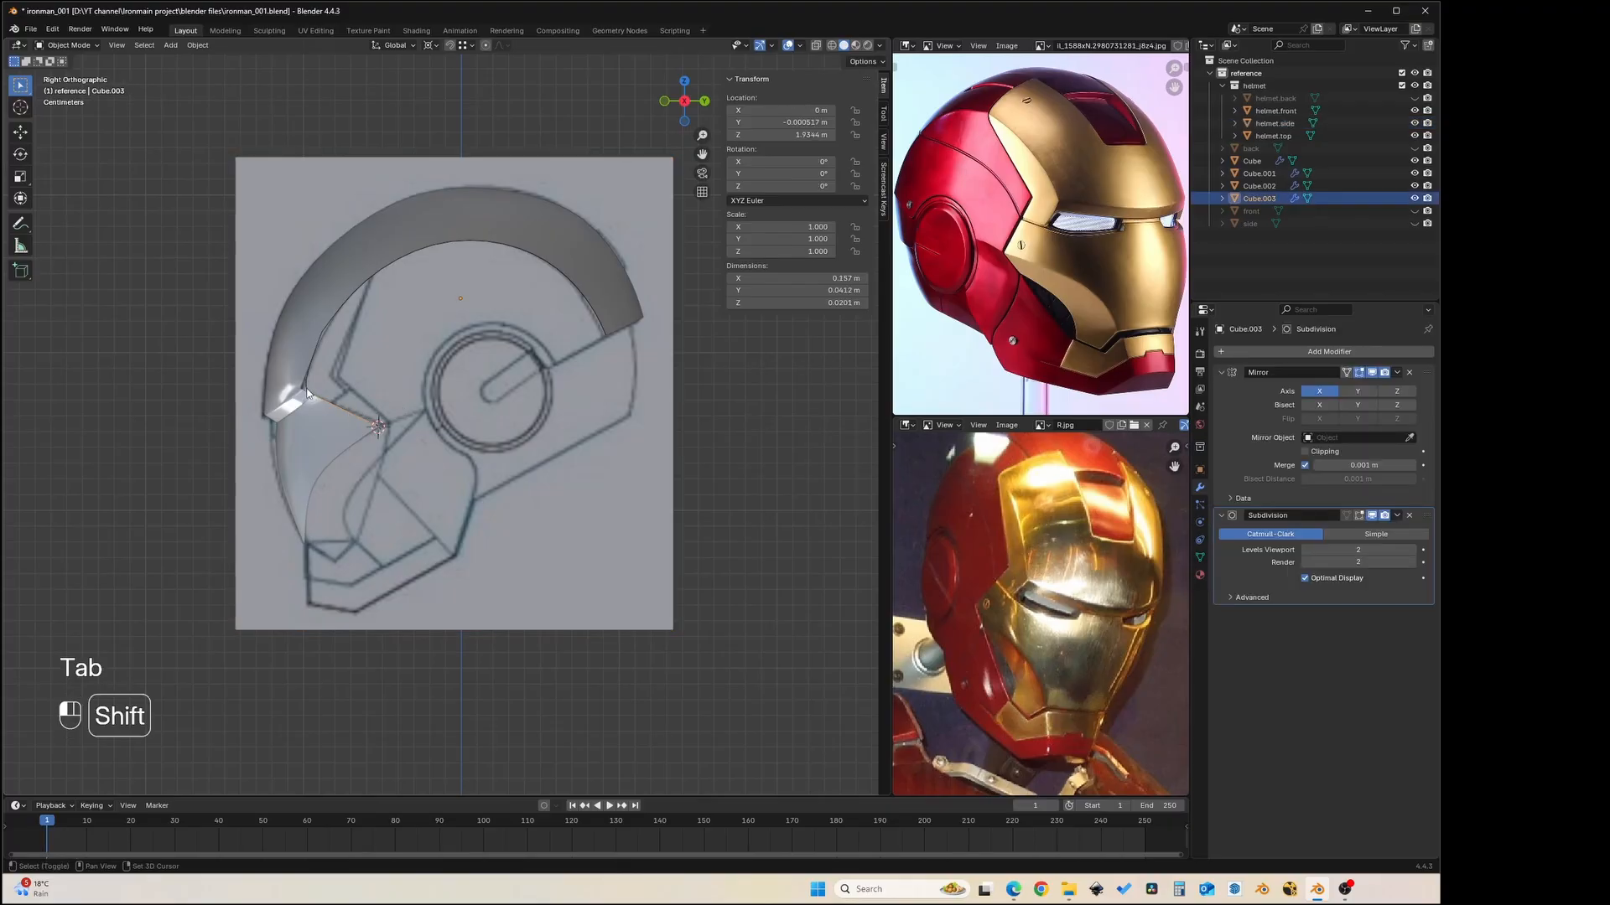
left_click(316, 391, "shift")
key("ctrl+j")
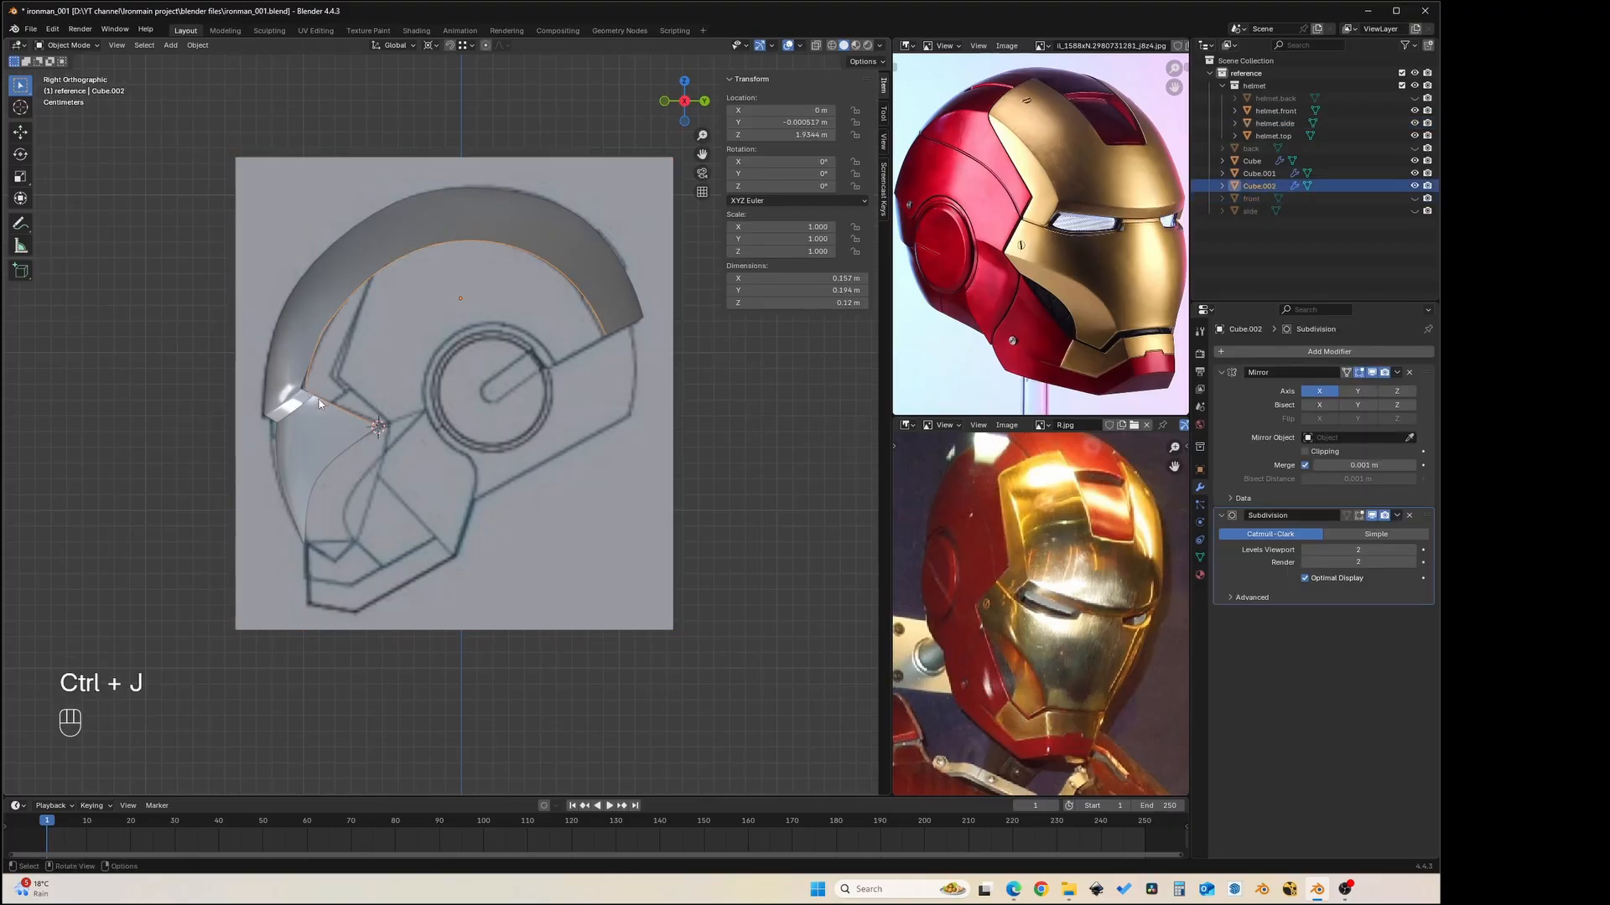
key("Tab")
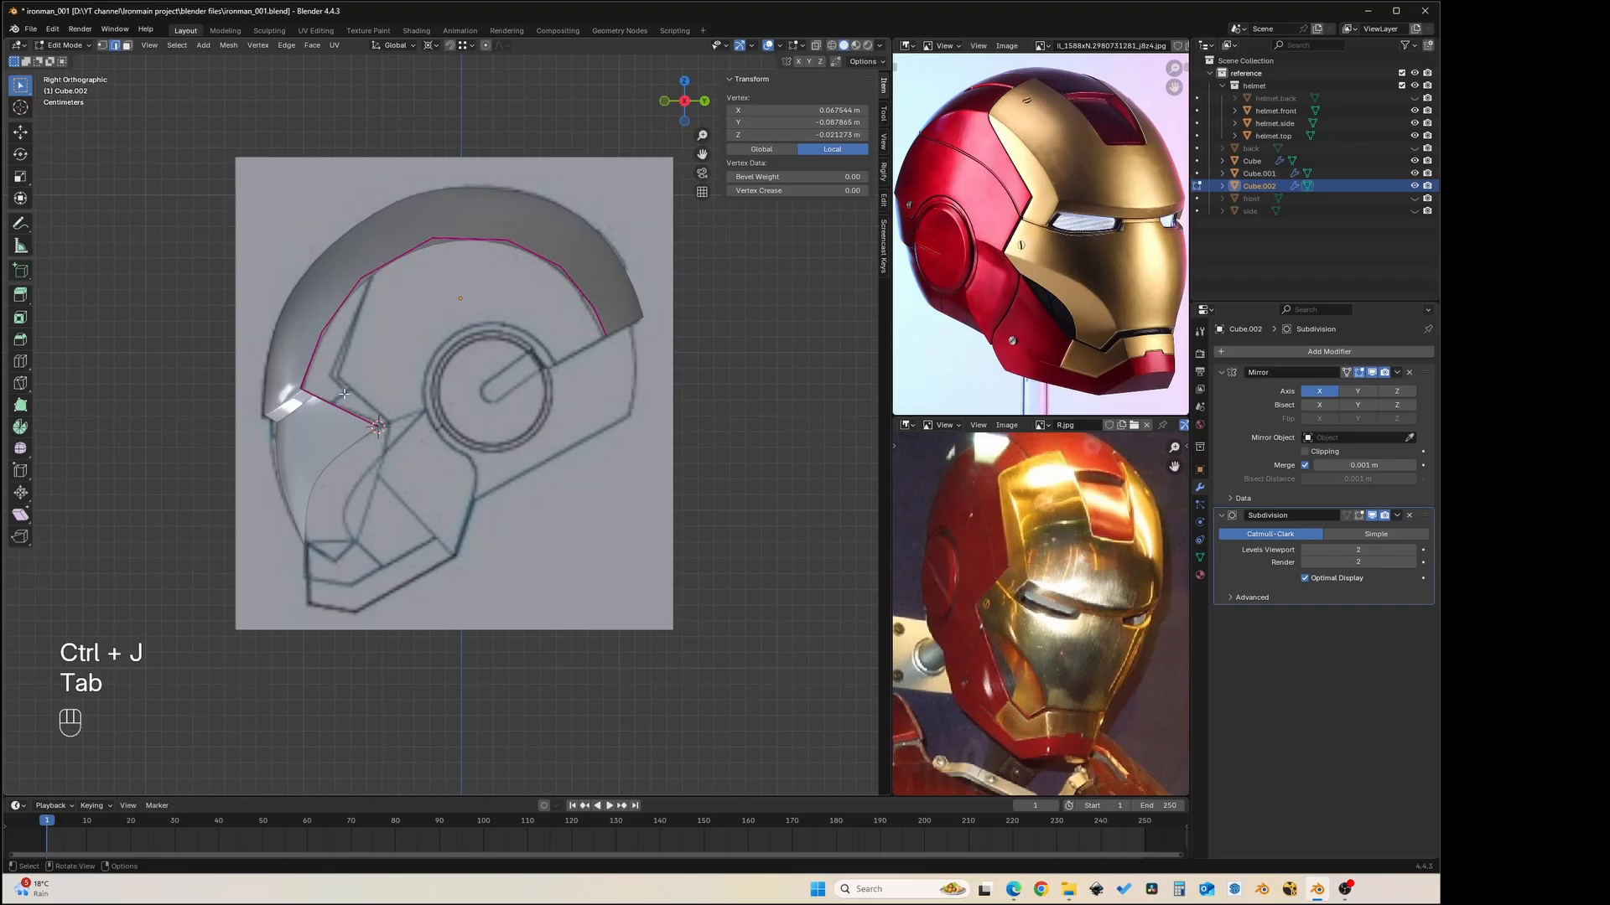
key("1")
key("a")
key("m")
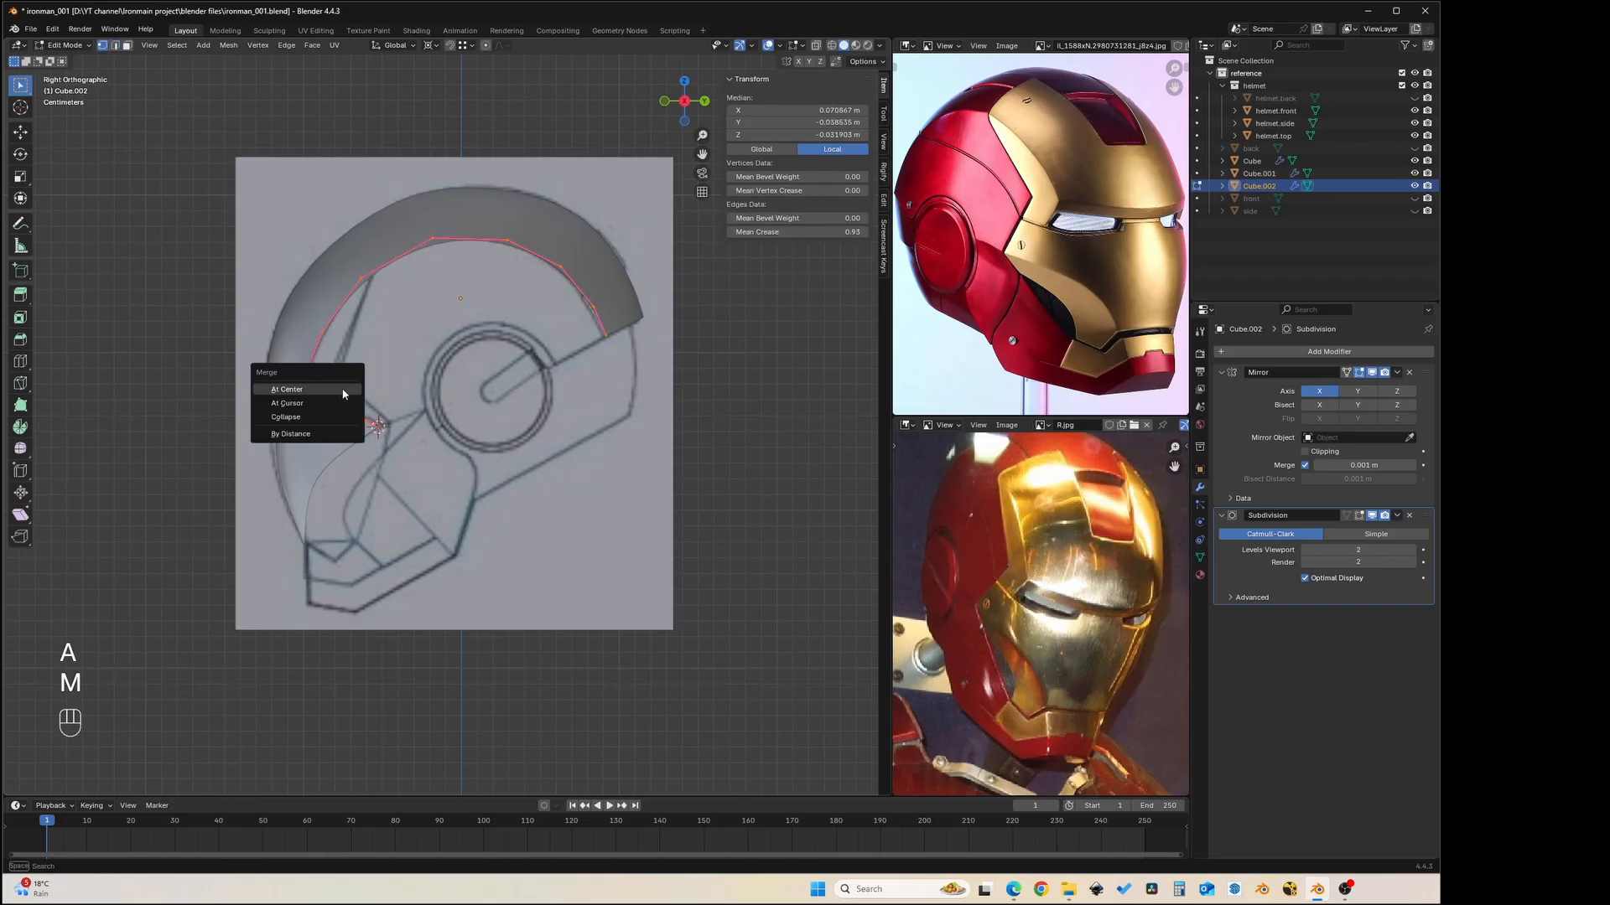
left_click(328, 434)
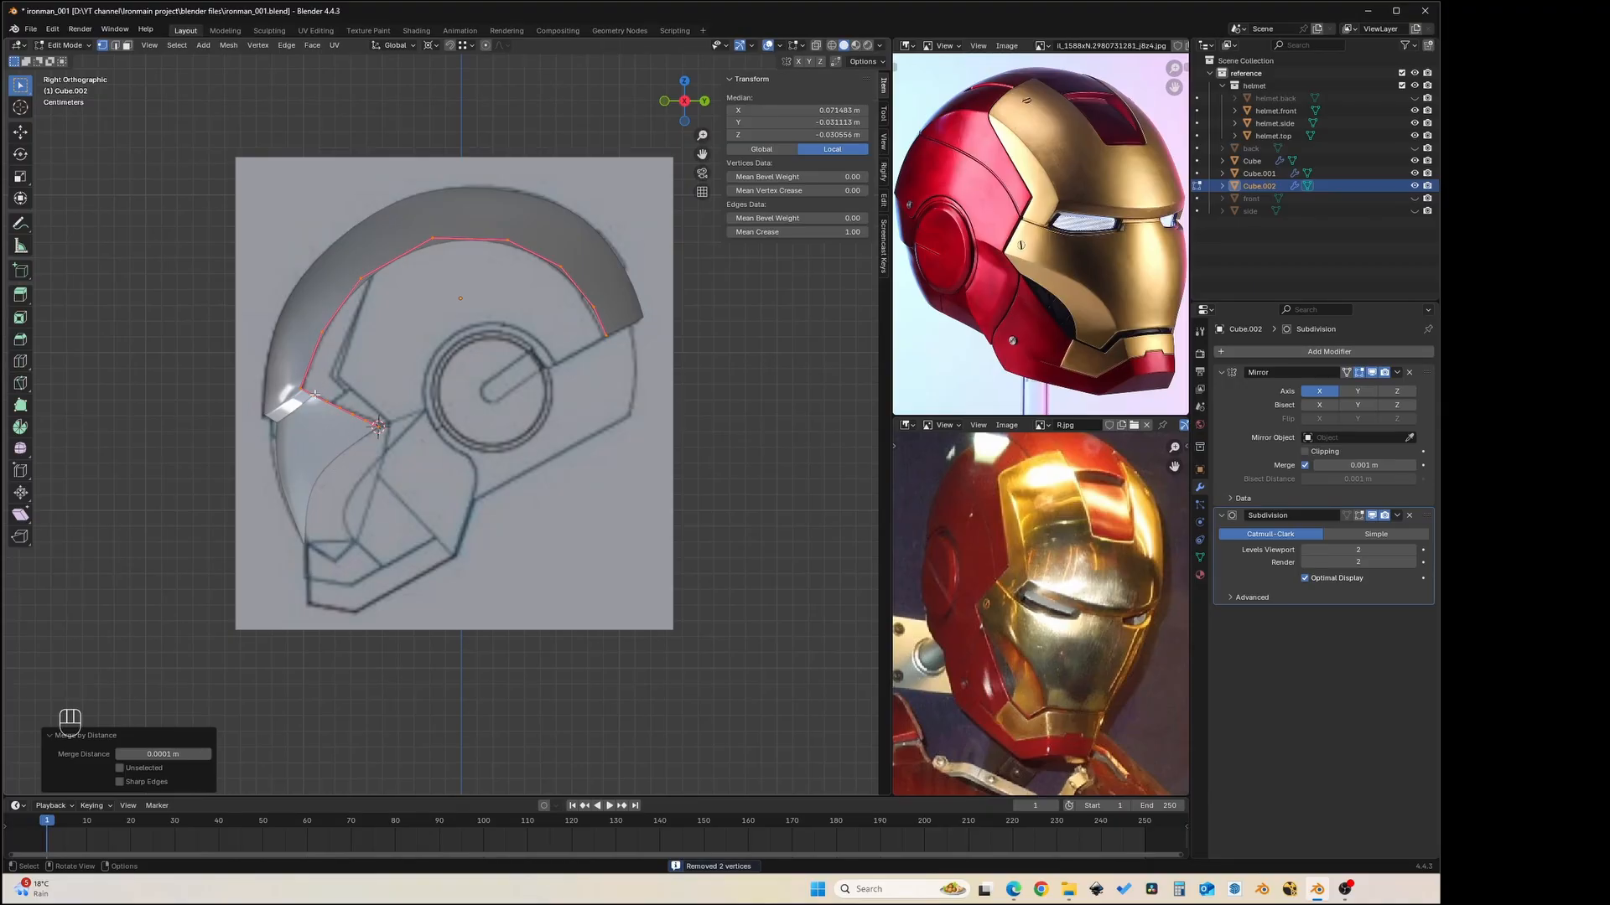
key("Tab")
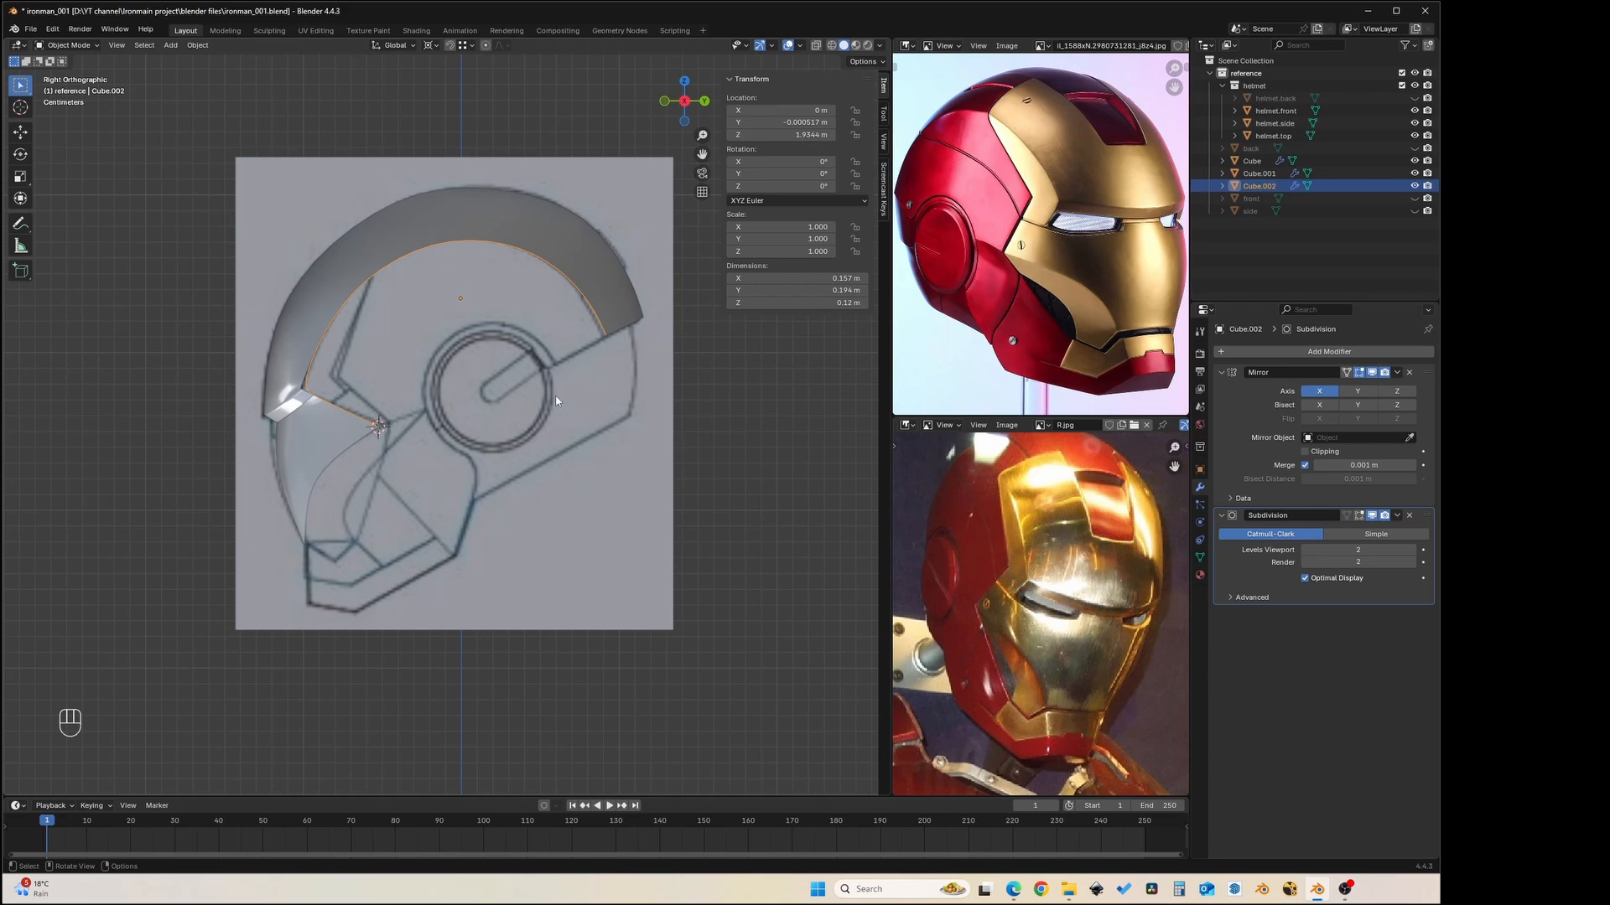
- Connect the strip's two end vertices, at the faceplate's rear corner and the crown's back end, with a new edge
key("Tab")
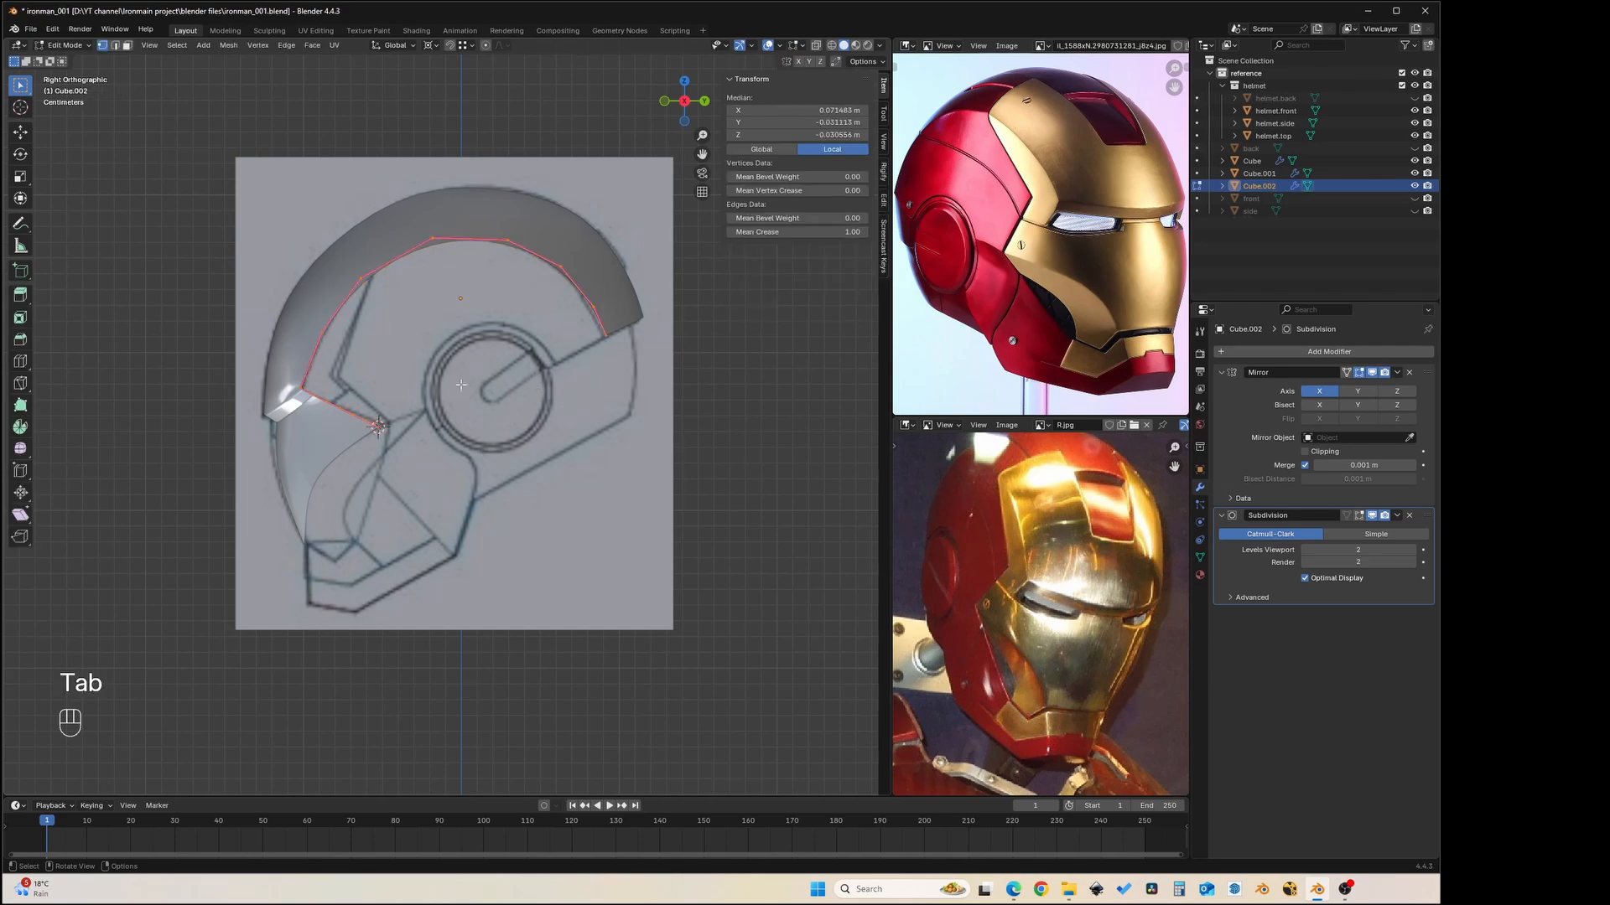
left_click(605, 342, "shift")
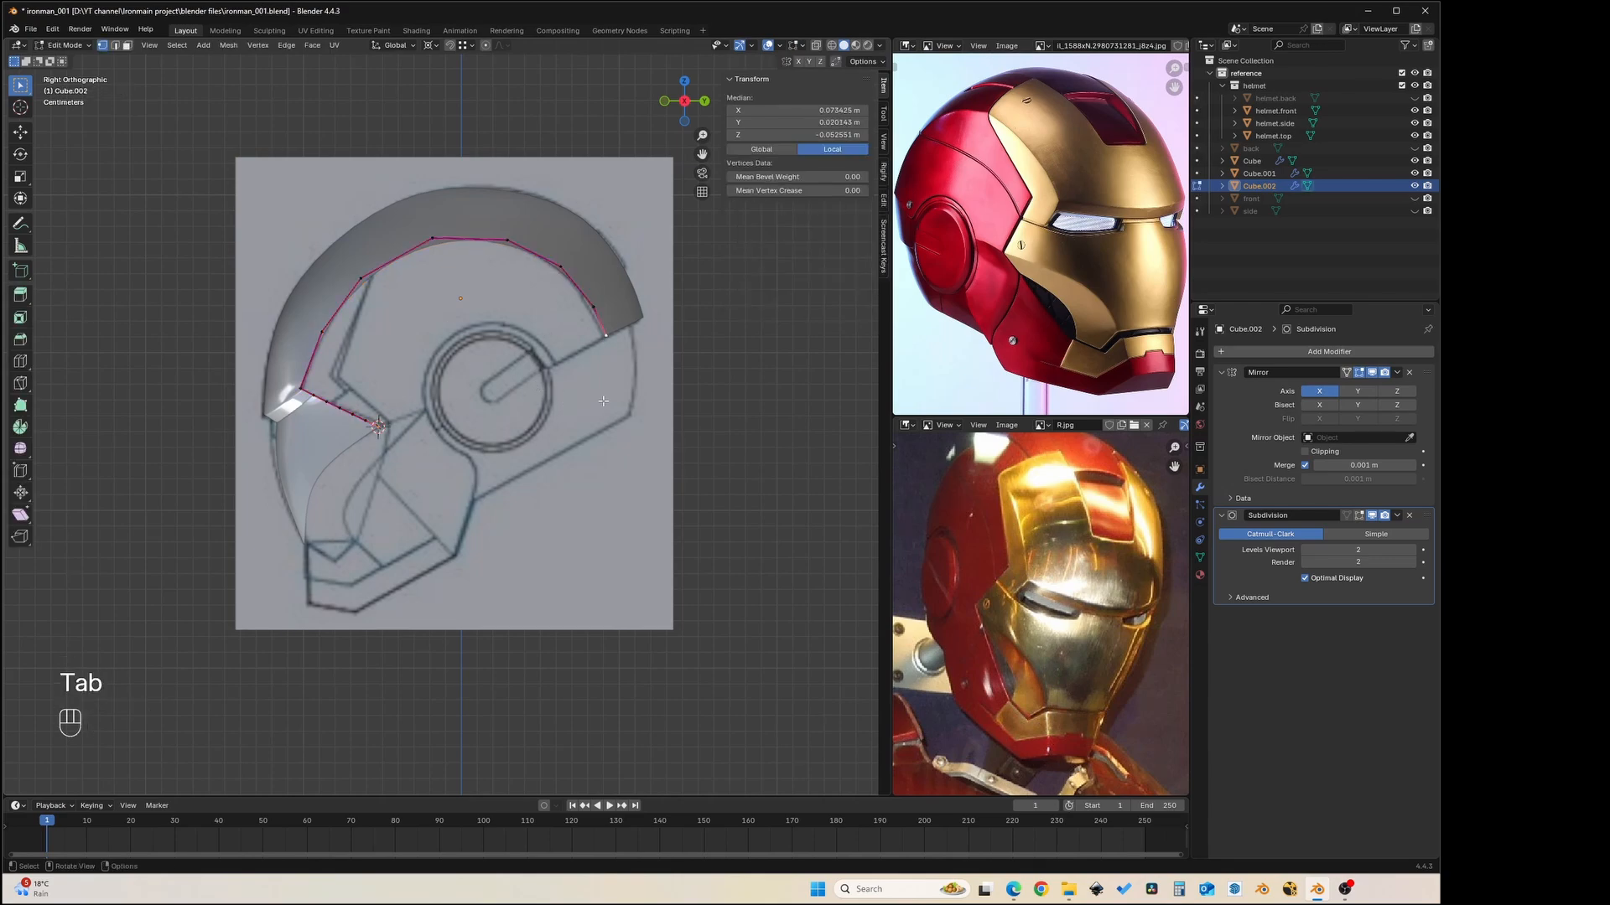
key("f")
middle_click_drag(388, 327, 327, 341)
key("Tab")
- Subdivide the long edge joining the faceplate corner to the crown's back end with 2 cuts
key("grave")
left_click(329, 272)
middle_click_drag(328, 271, 503, 333, "shift")
key("grave")
left_click(440, 290)
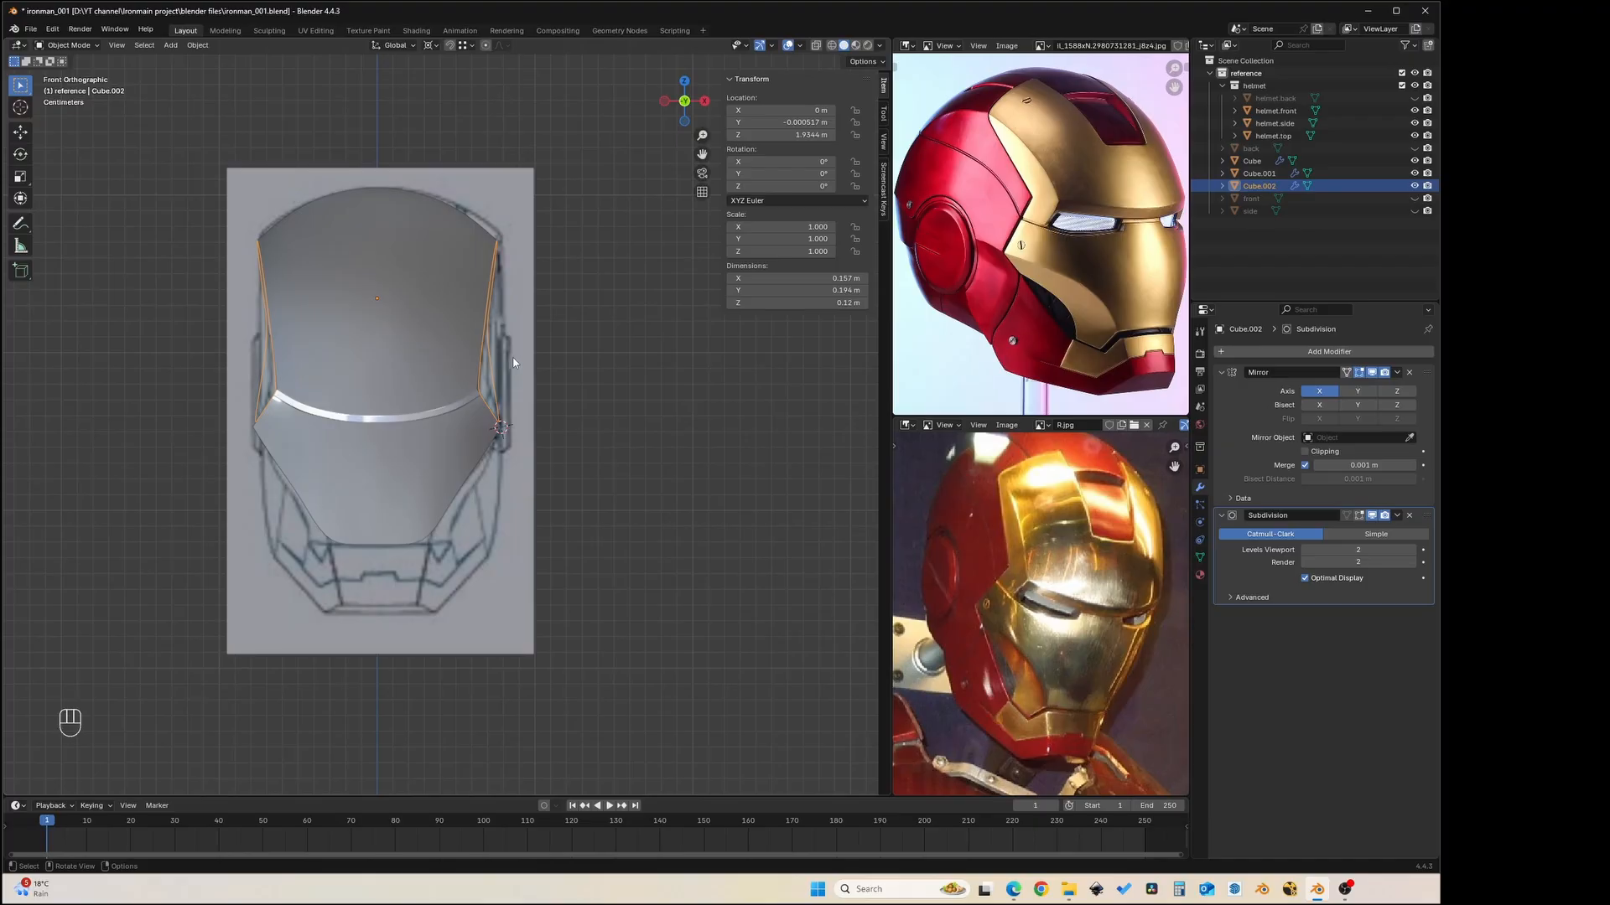
key("Tab")
key("grave")
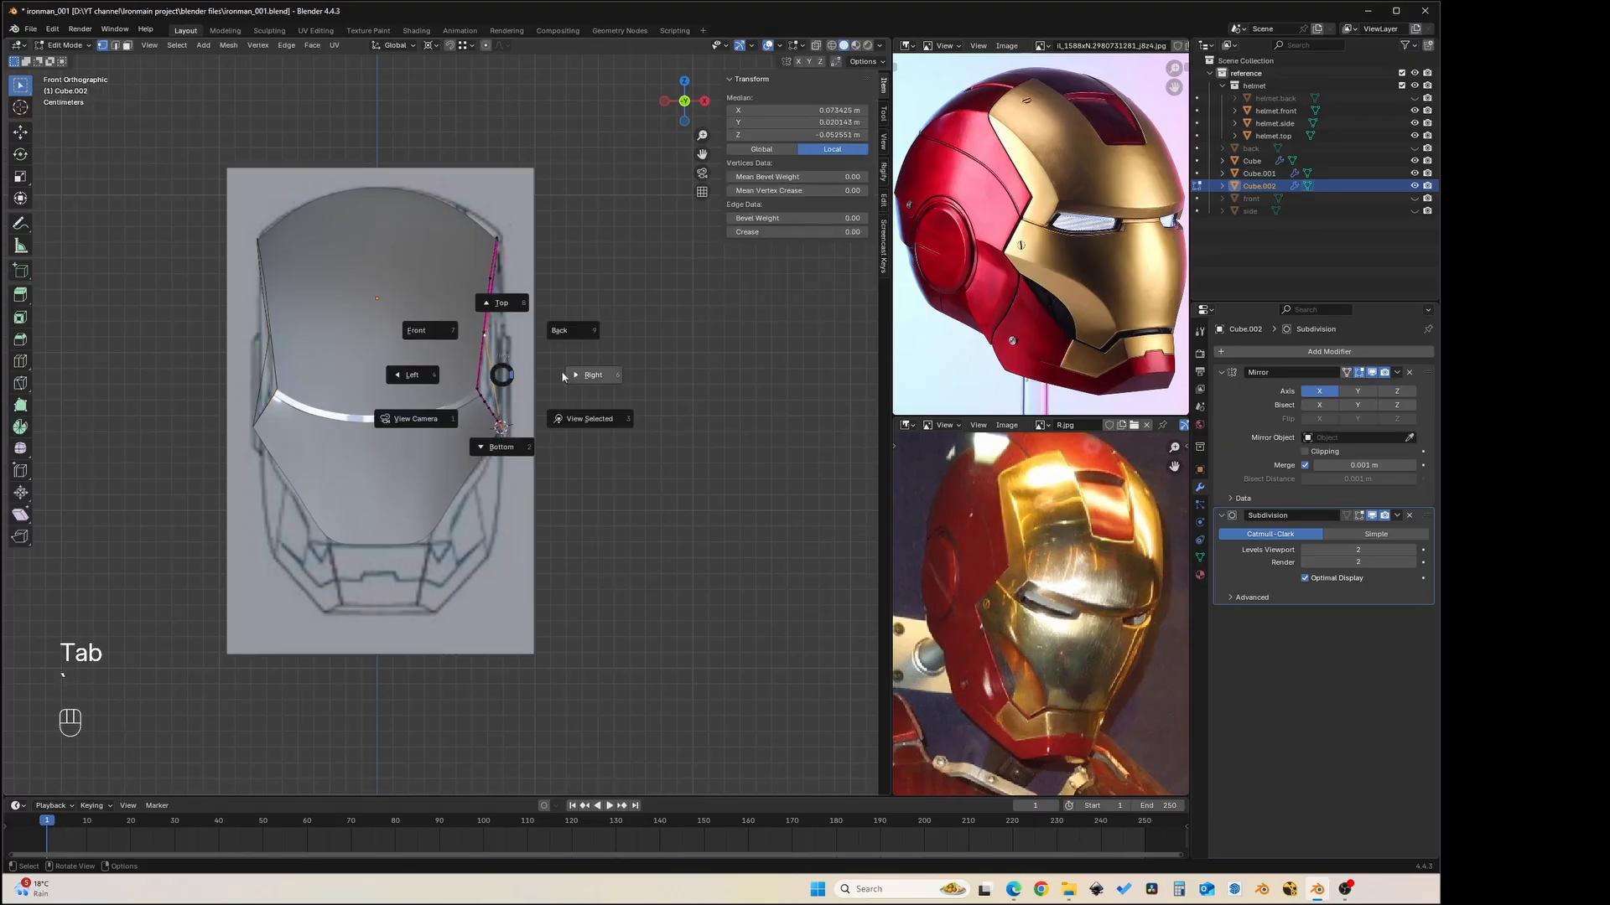
left_click(503, 380)
key("2")
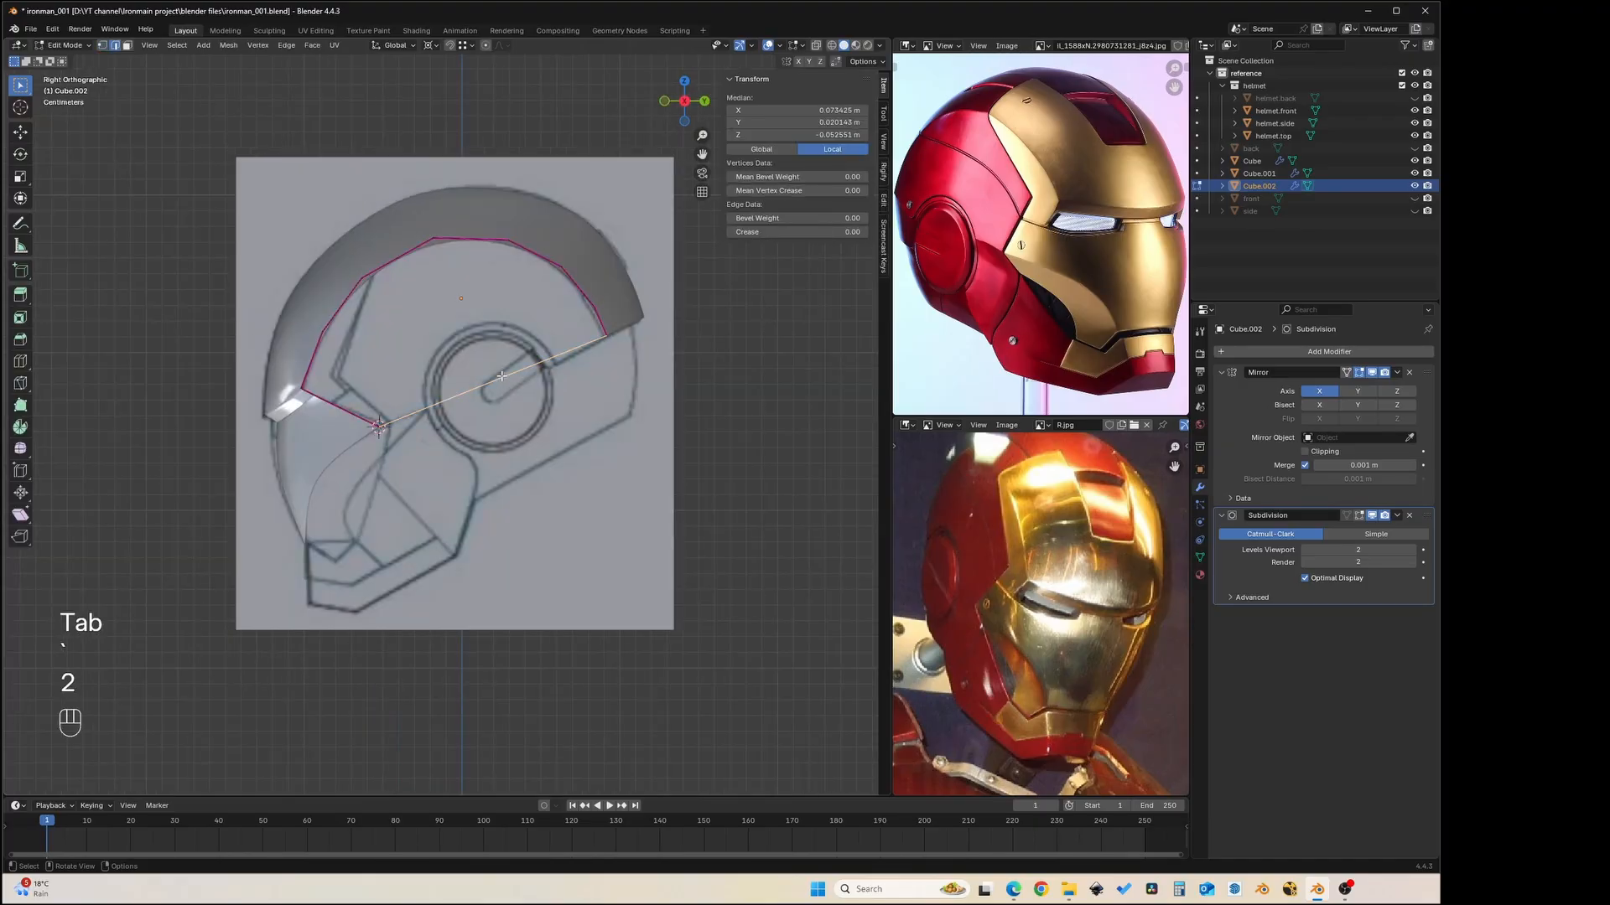
right_click(503, 380)
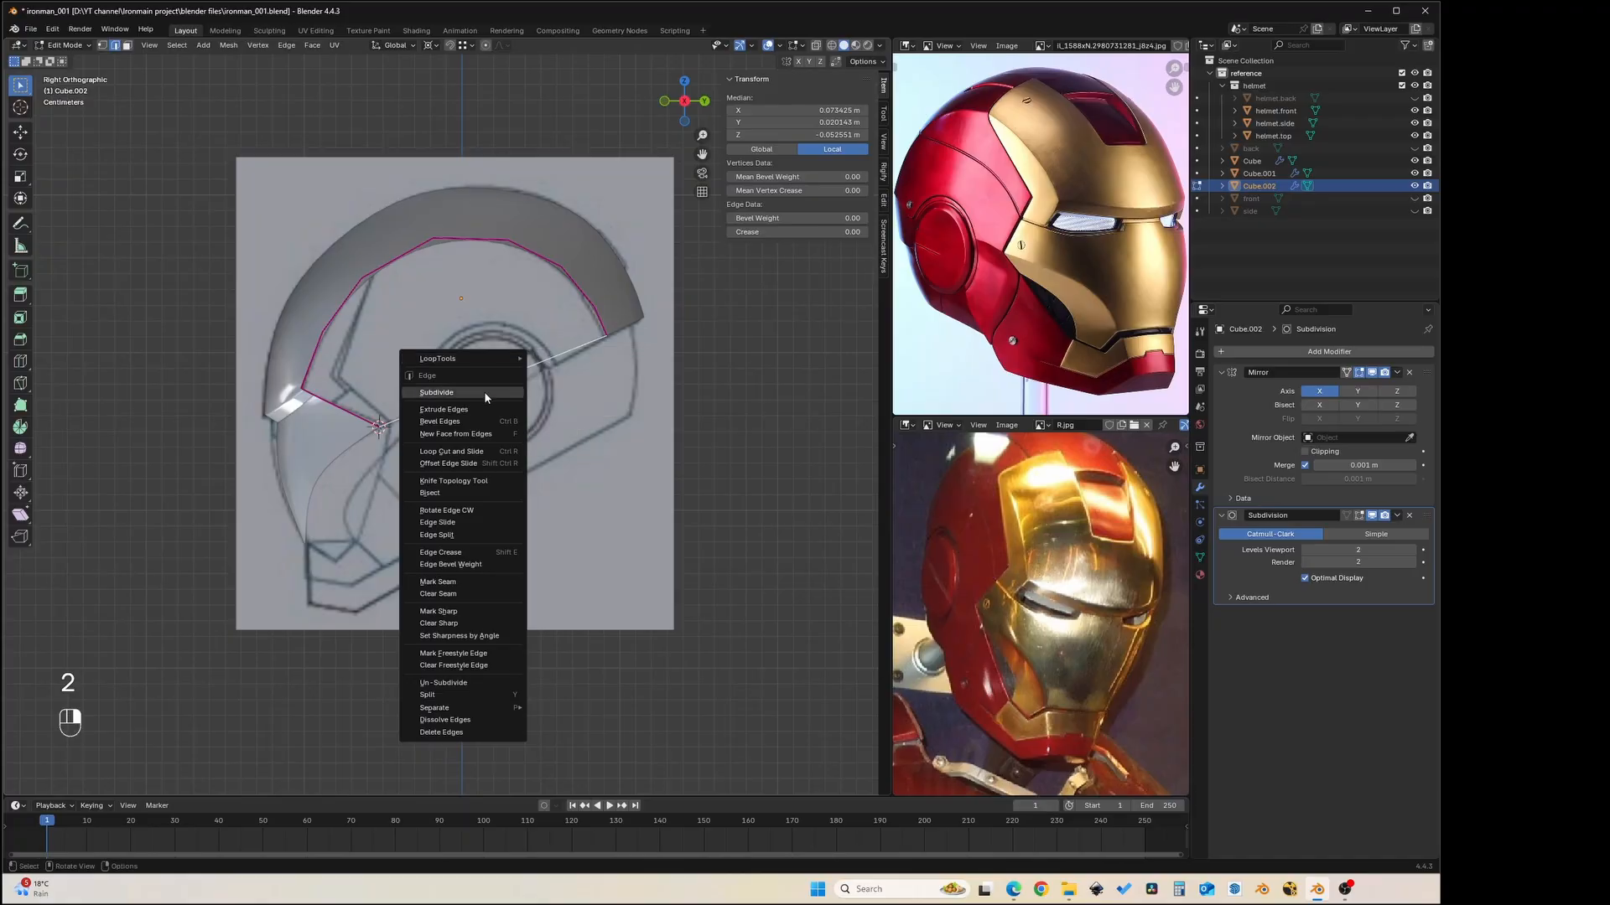
left_click(485, 390)
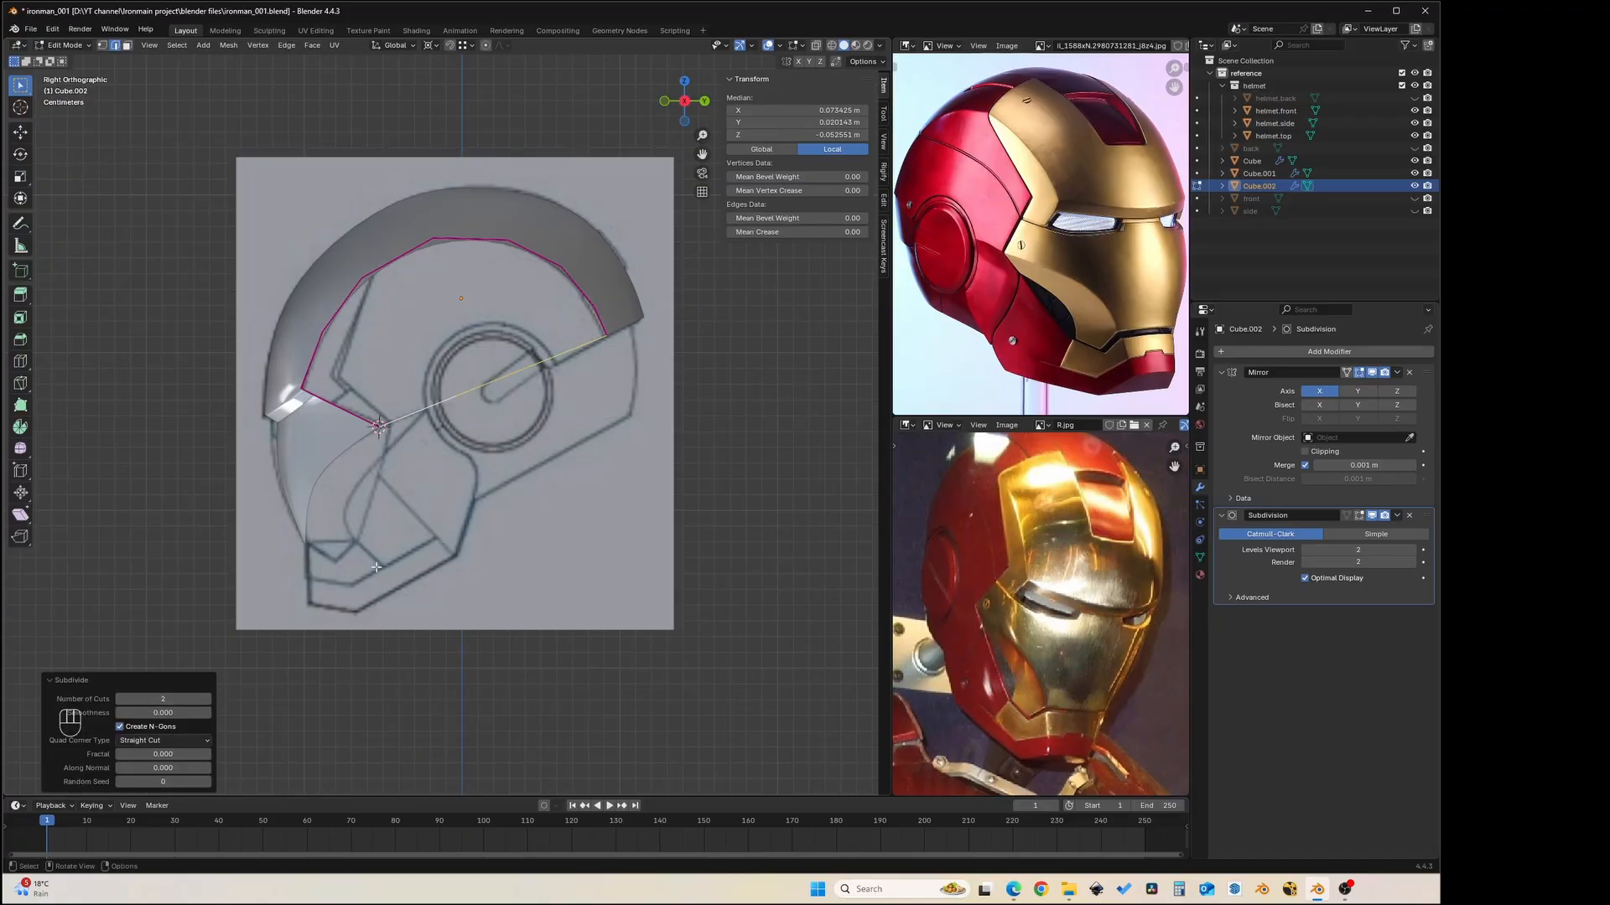
- Move the long edge's two middle vertices outward along X, the front one by about 0.0036 m and the rear one by about 0.001 m
left_click(407, 512)
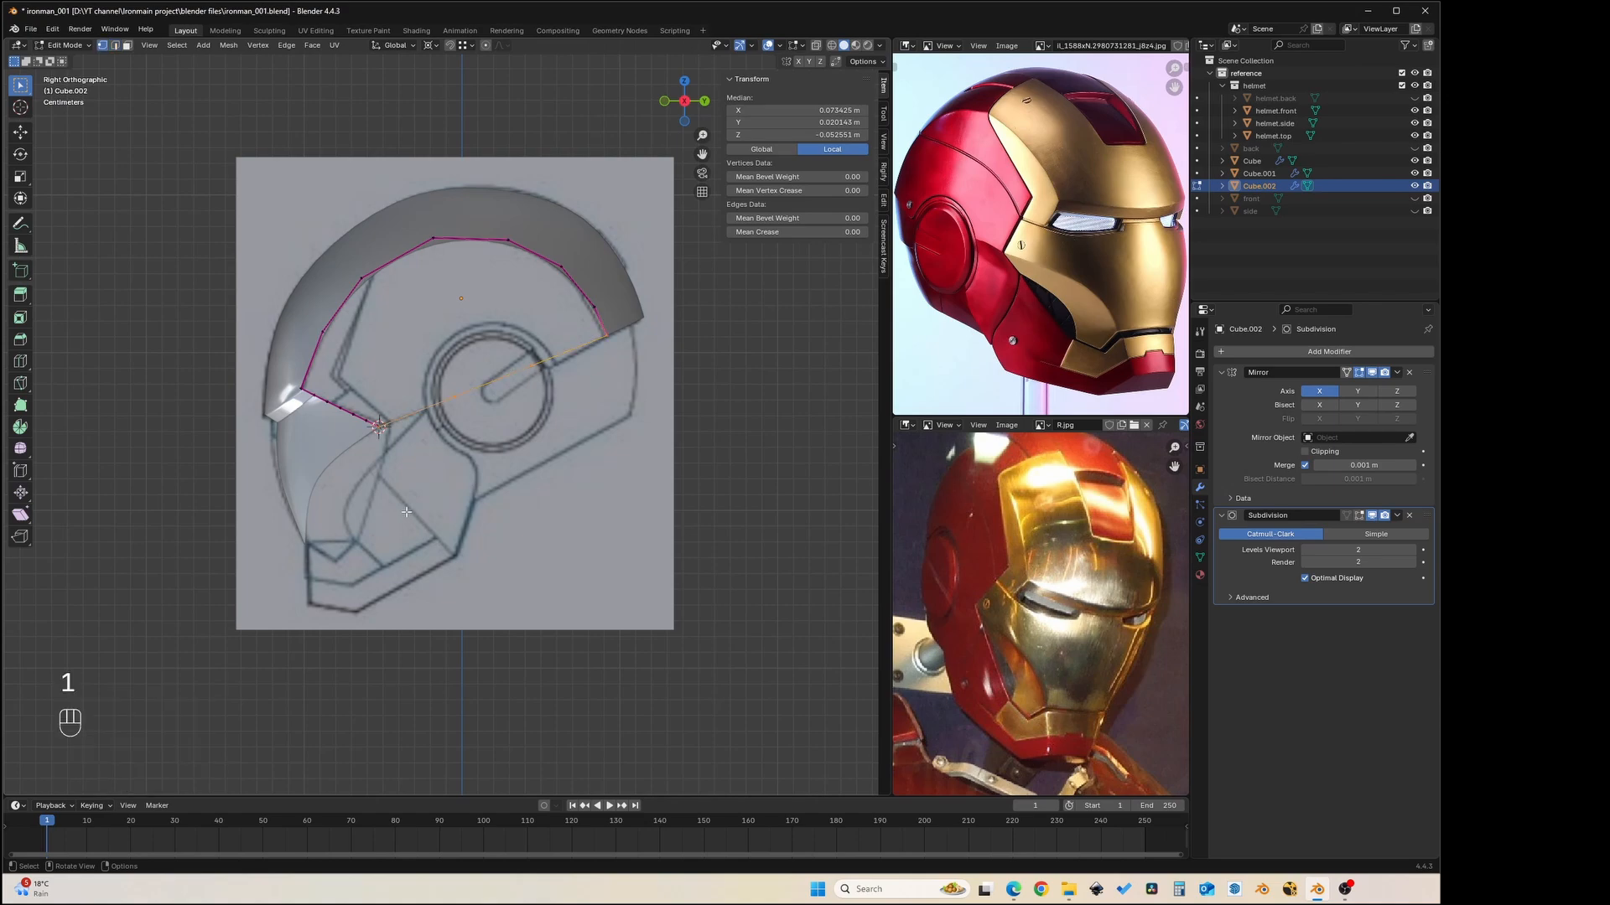
left_click(454, 396)
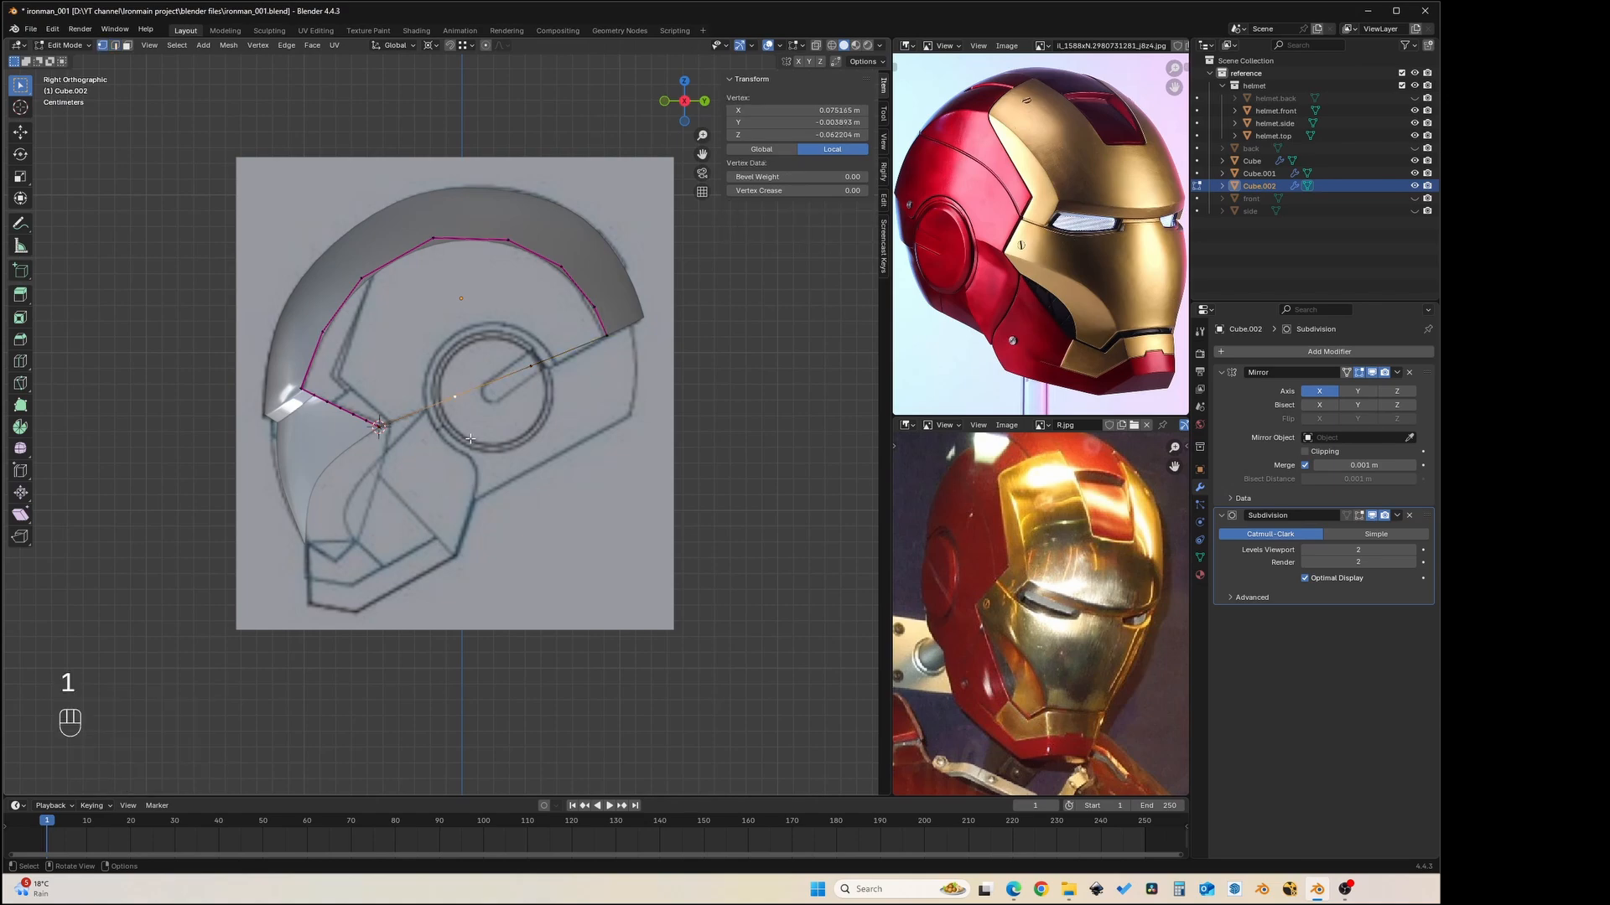
key("grave")
left_click(490, 405)
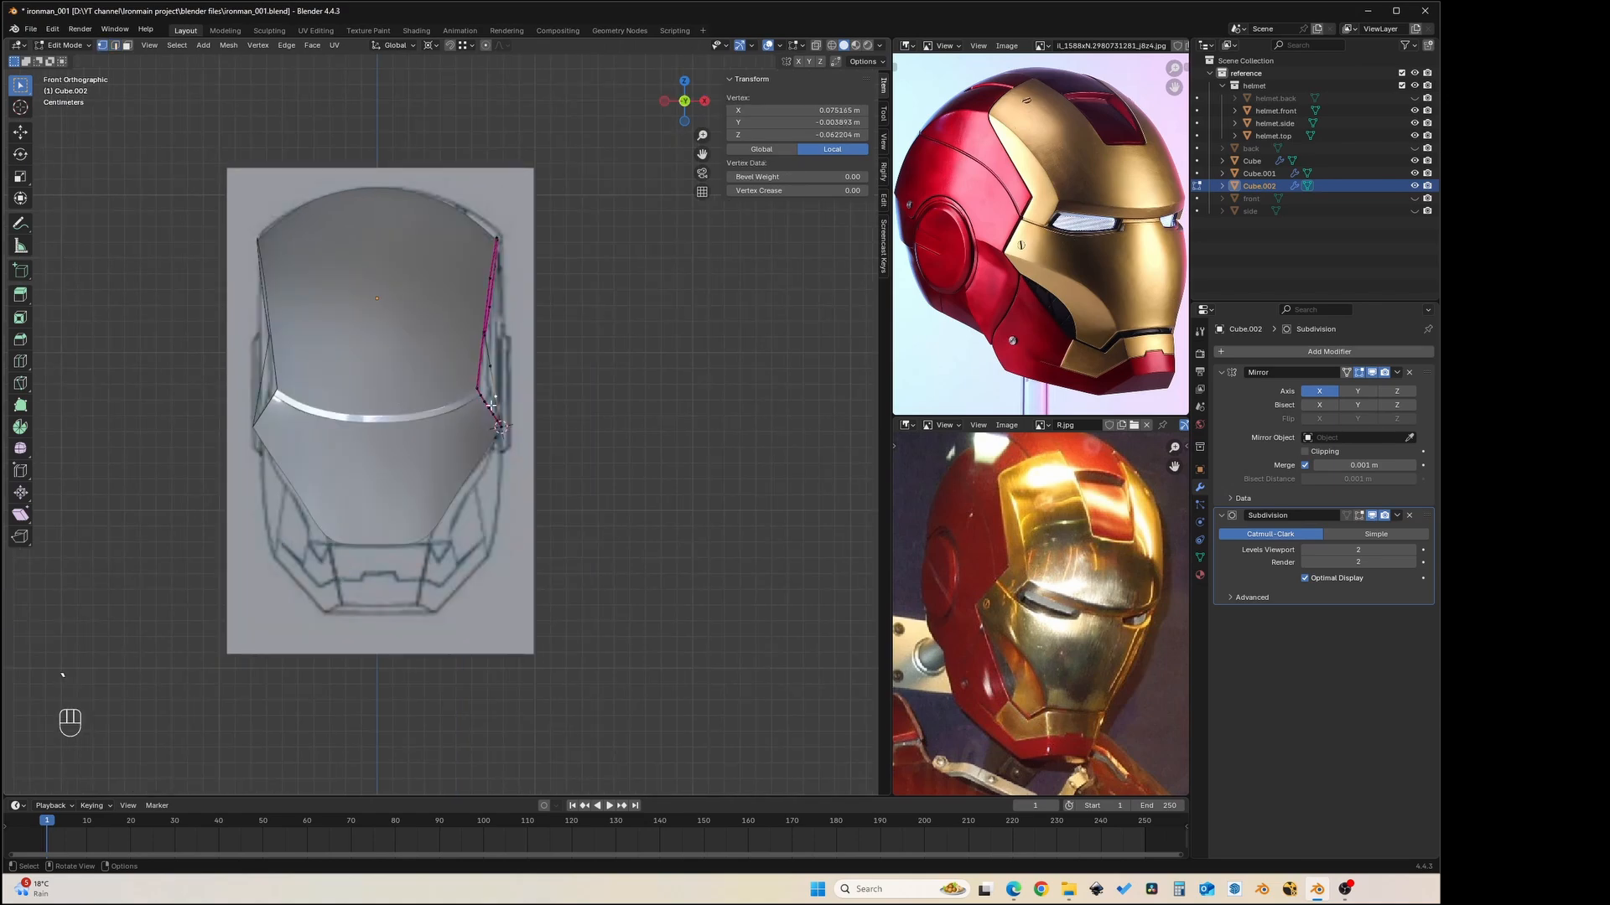
key("g")
key("x")
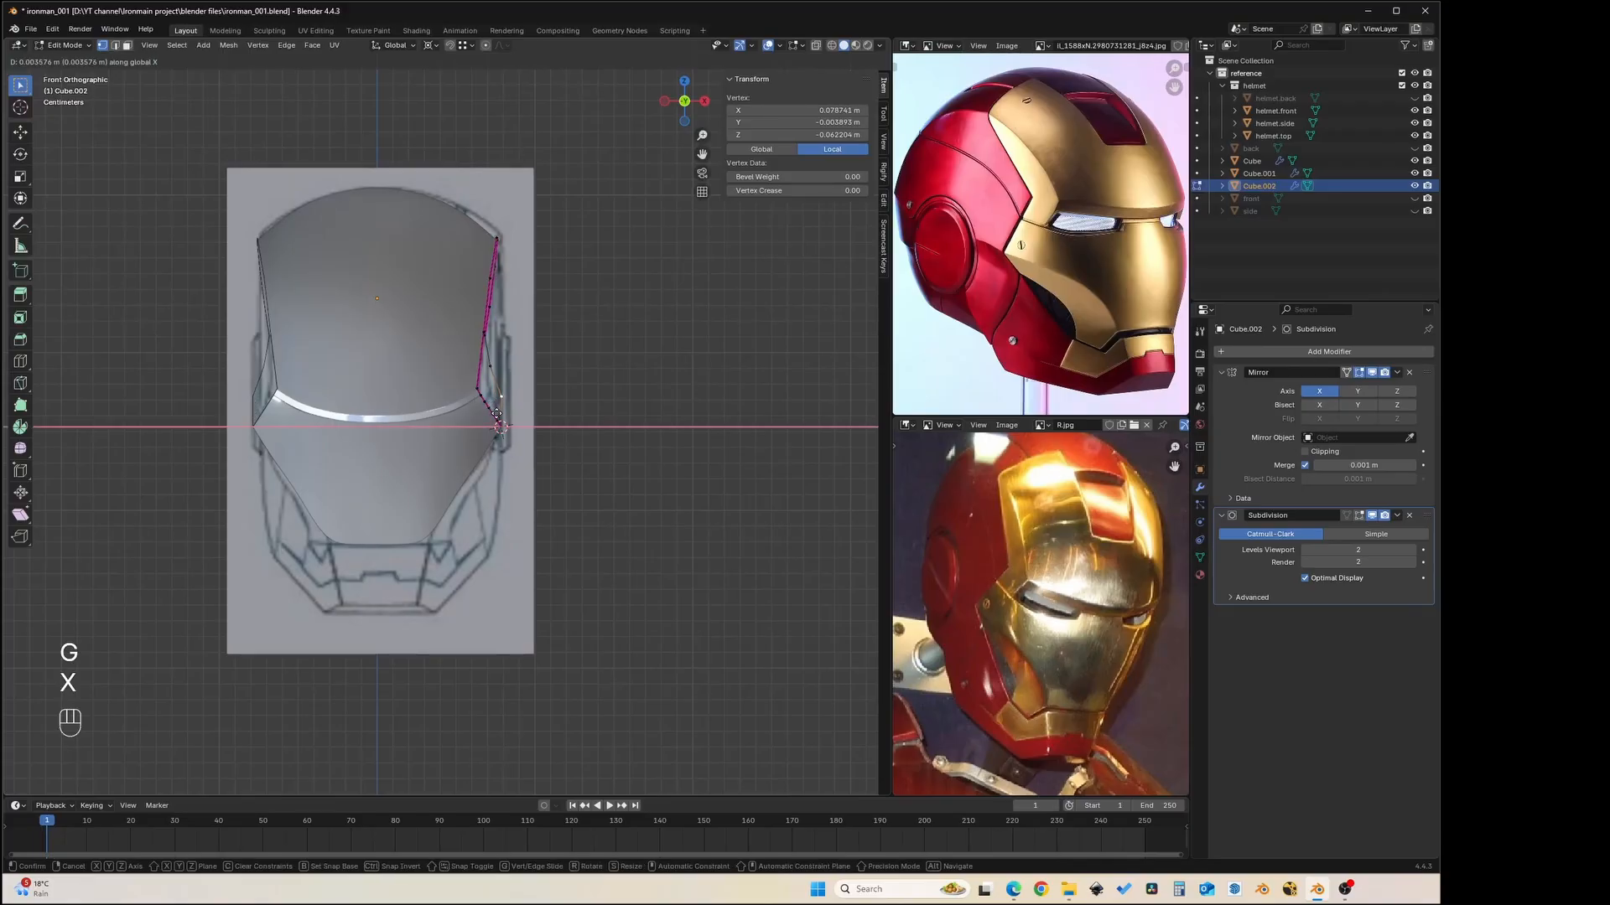
left_click(497, 415)
left_click(503, 385)
key("g")
key("x")
left_click(543, 405)
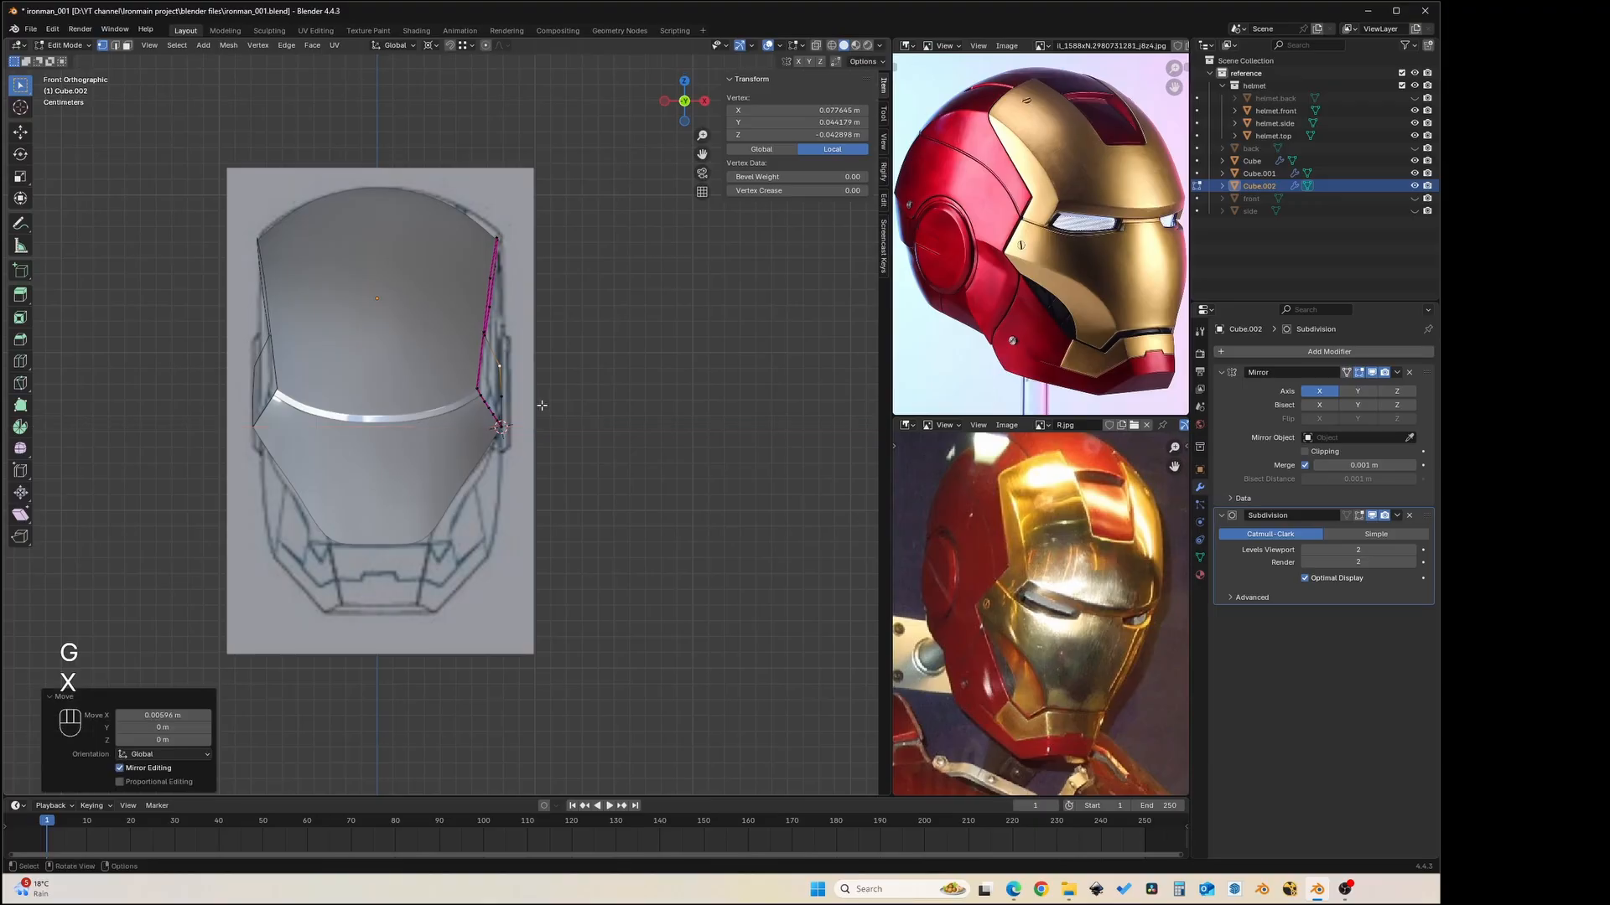
- Examine the side panel's outline from above and in perspective, with and without its editing cage
key("KP_7")
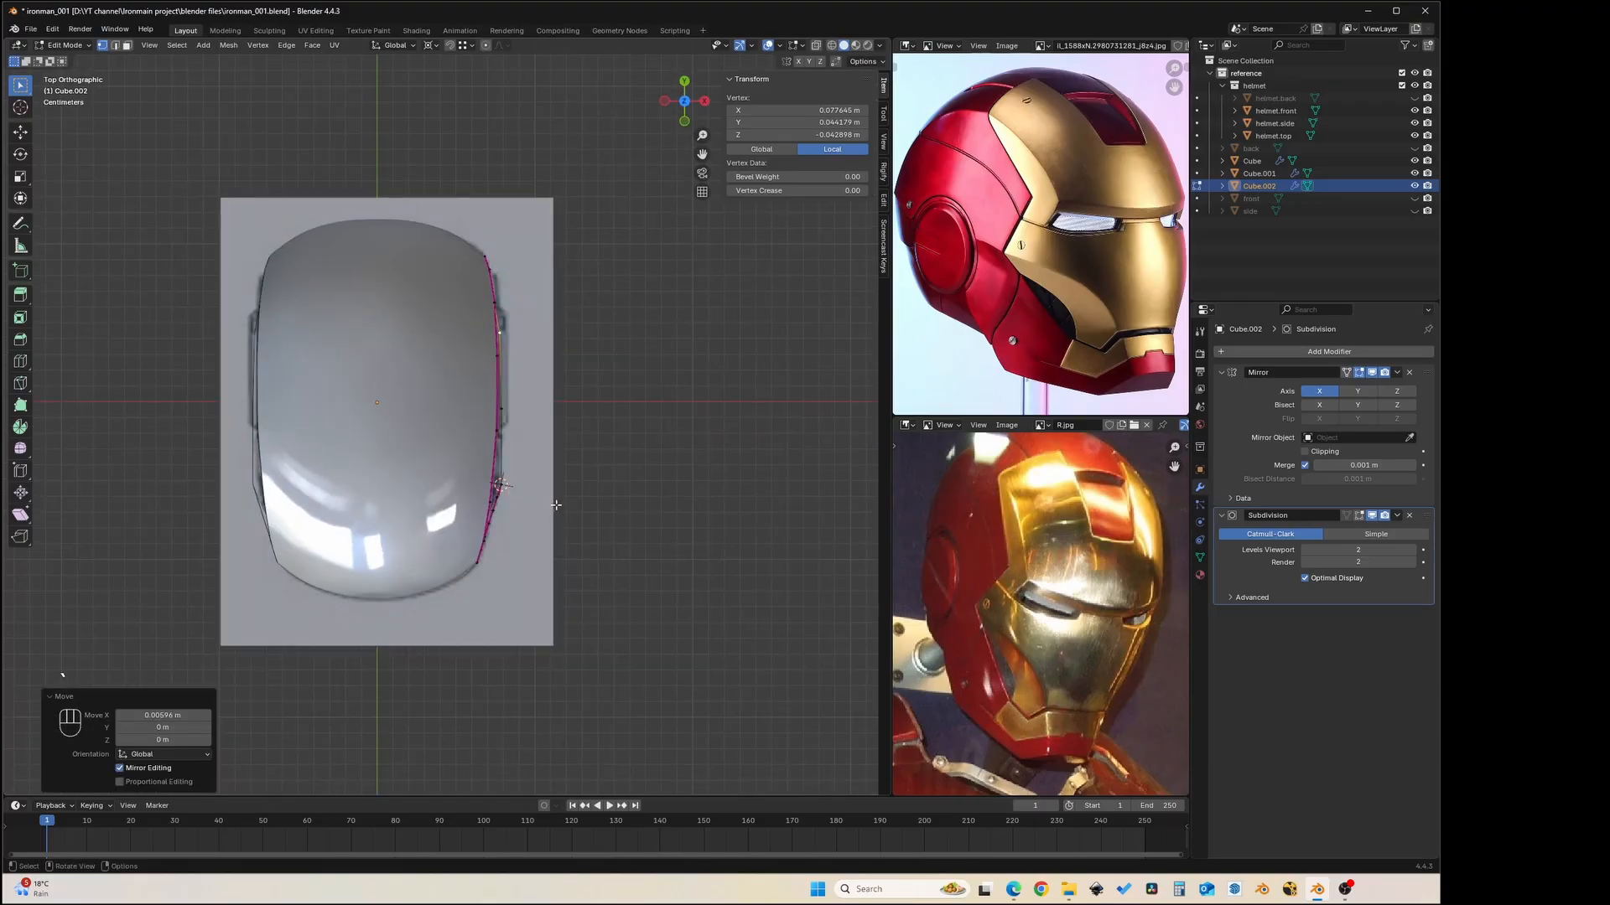
middle_click_drag(556, 504, 676, 388)
key("Tab")
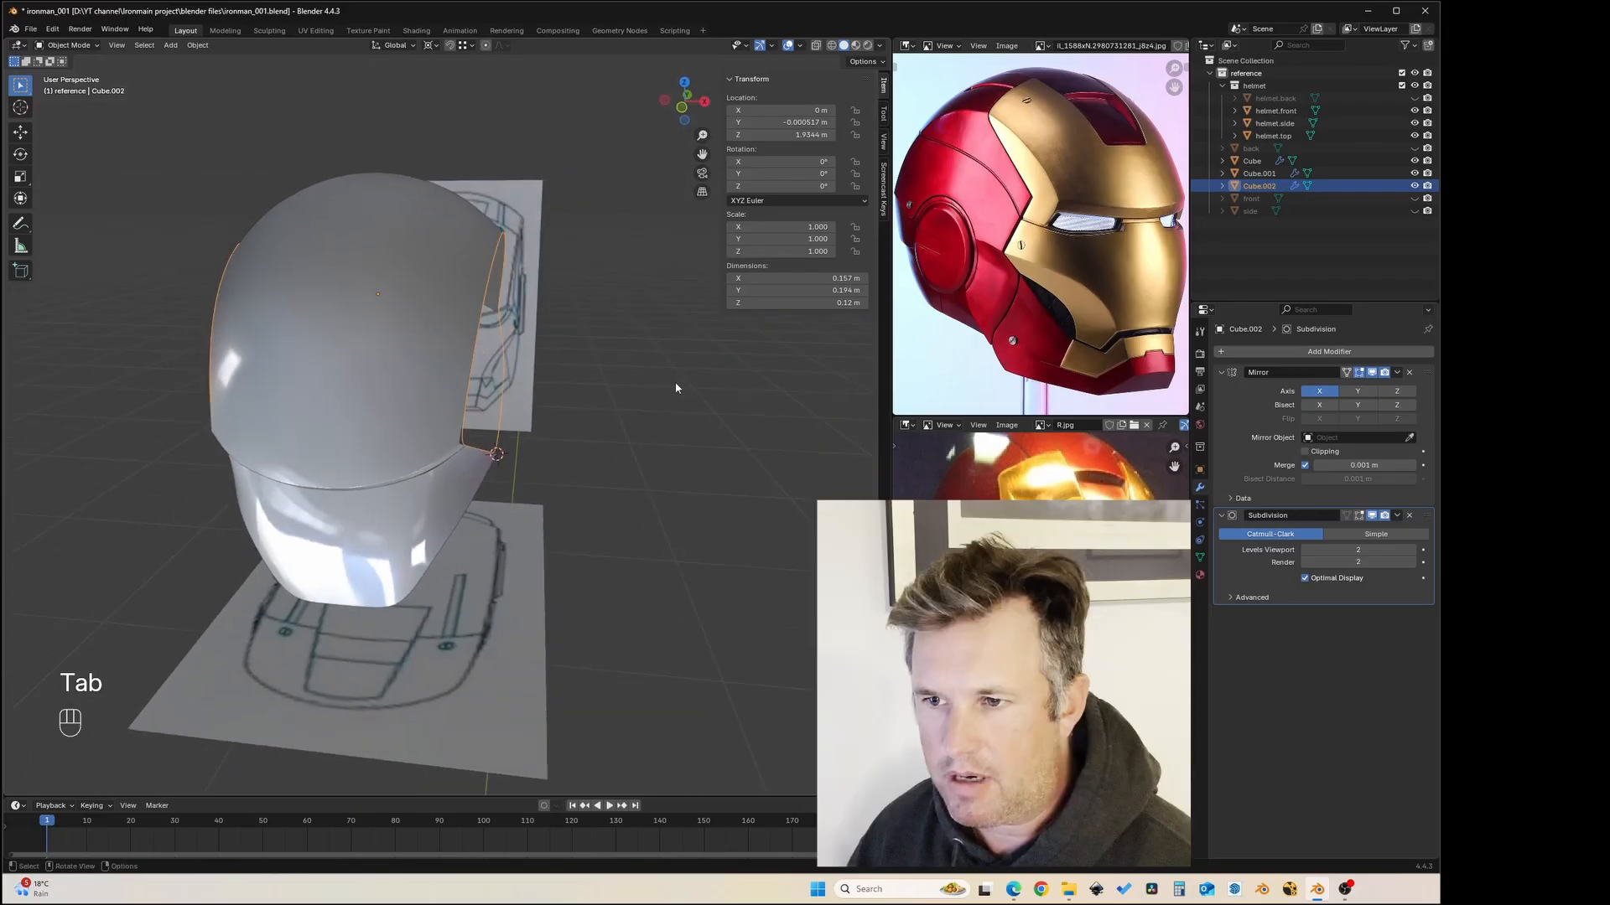
key("Tab")
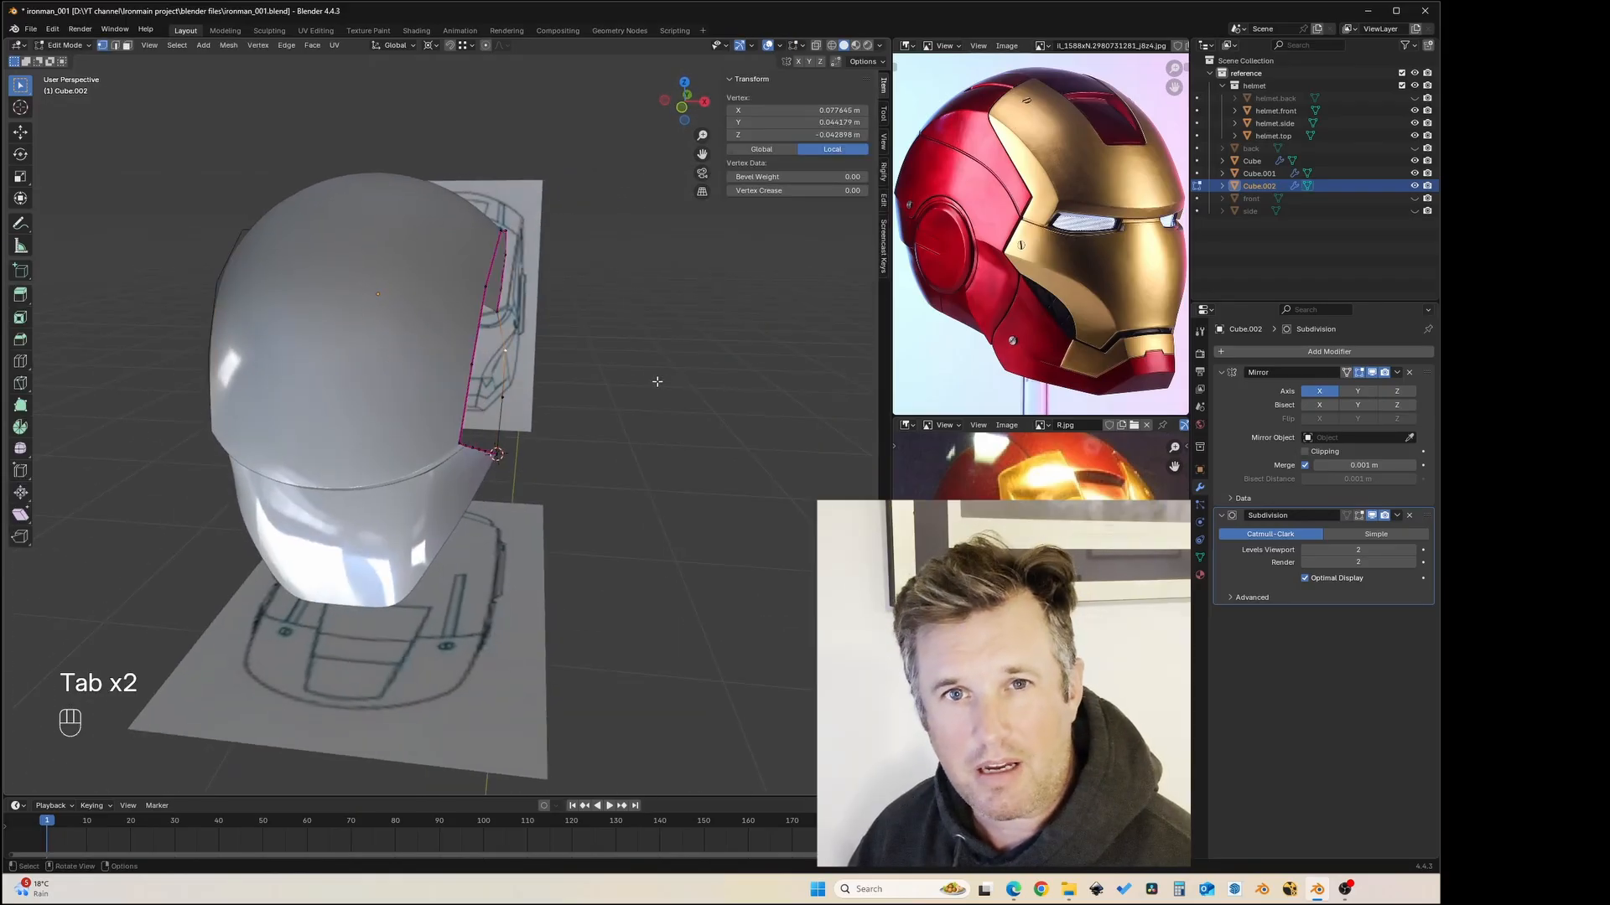
key("Tab")
middle_click_drag(627, 406, 555, 418)
- Turn on snapping and set the snap target to edges
key("grave")
left_click(625, 417)
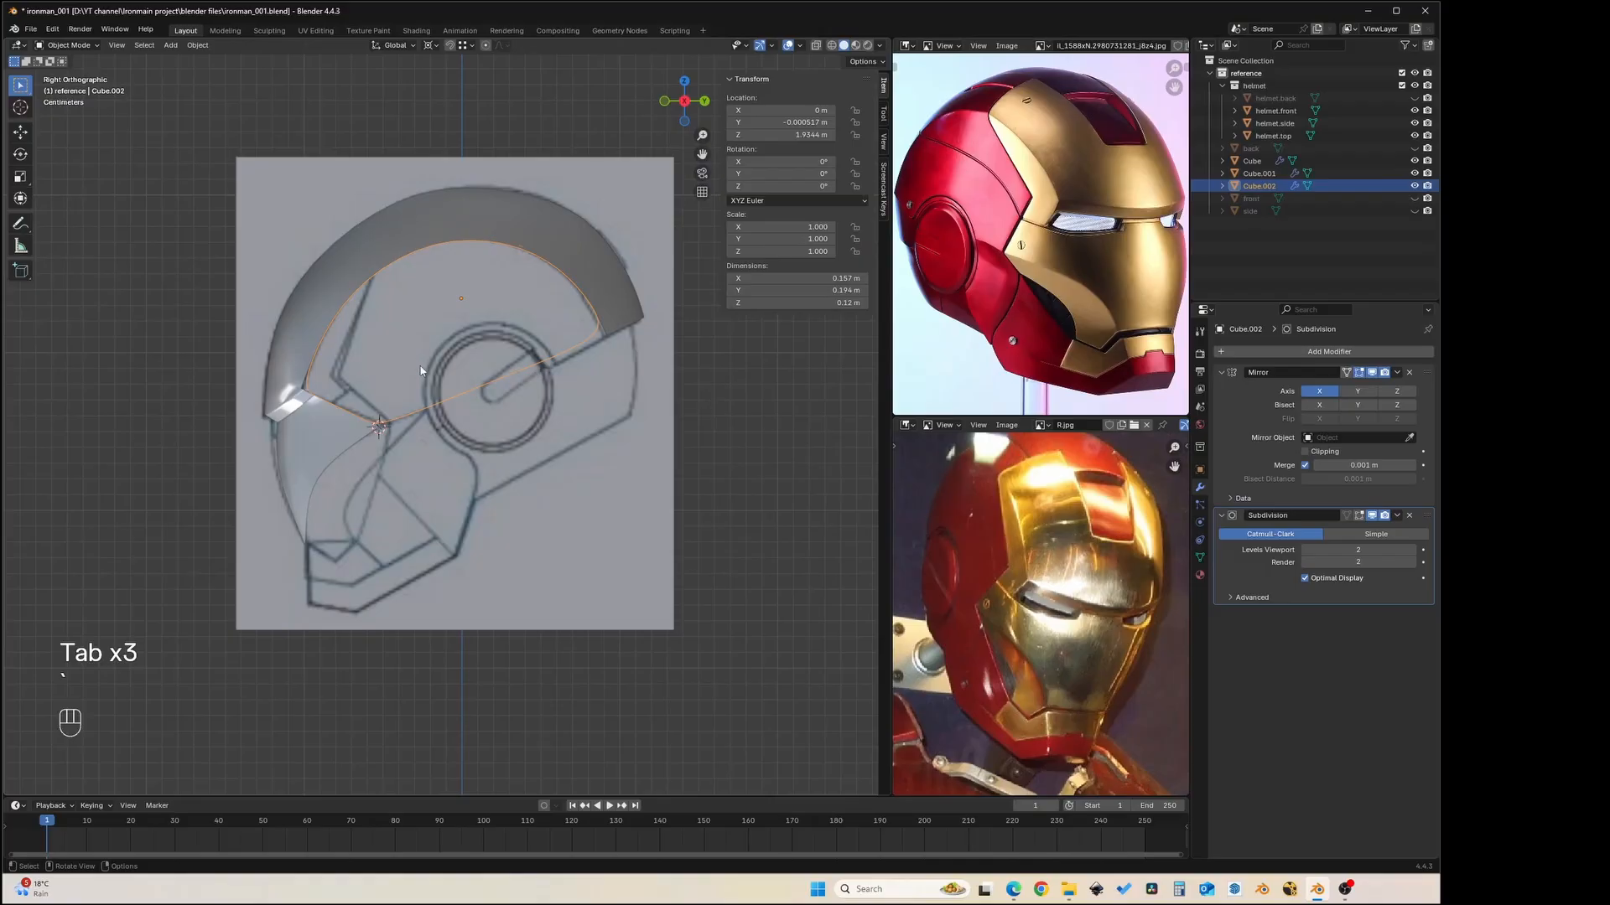
scroll(421, 370, "up", 1)
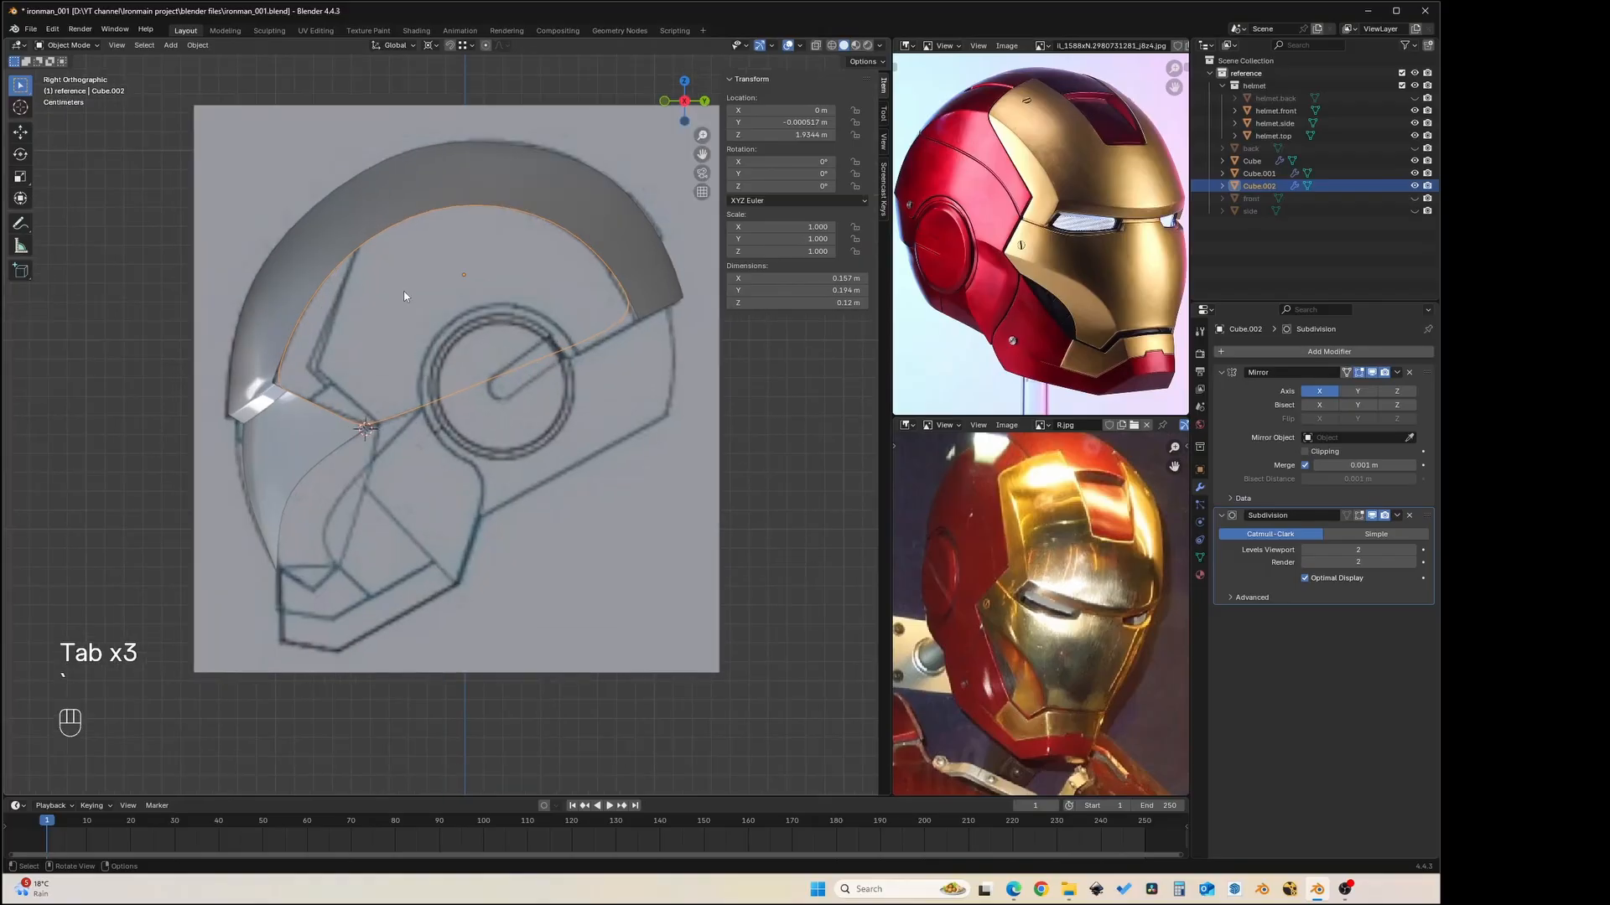
left_click(462, 47)
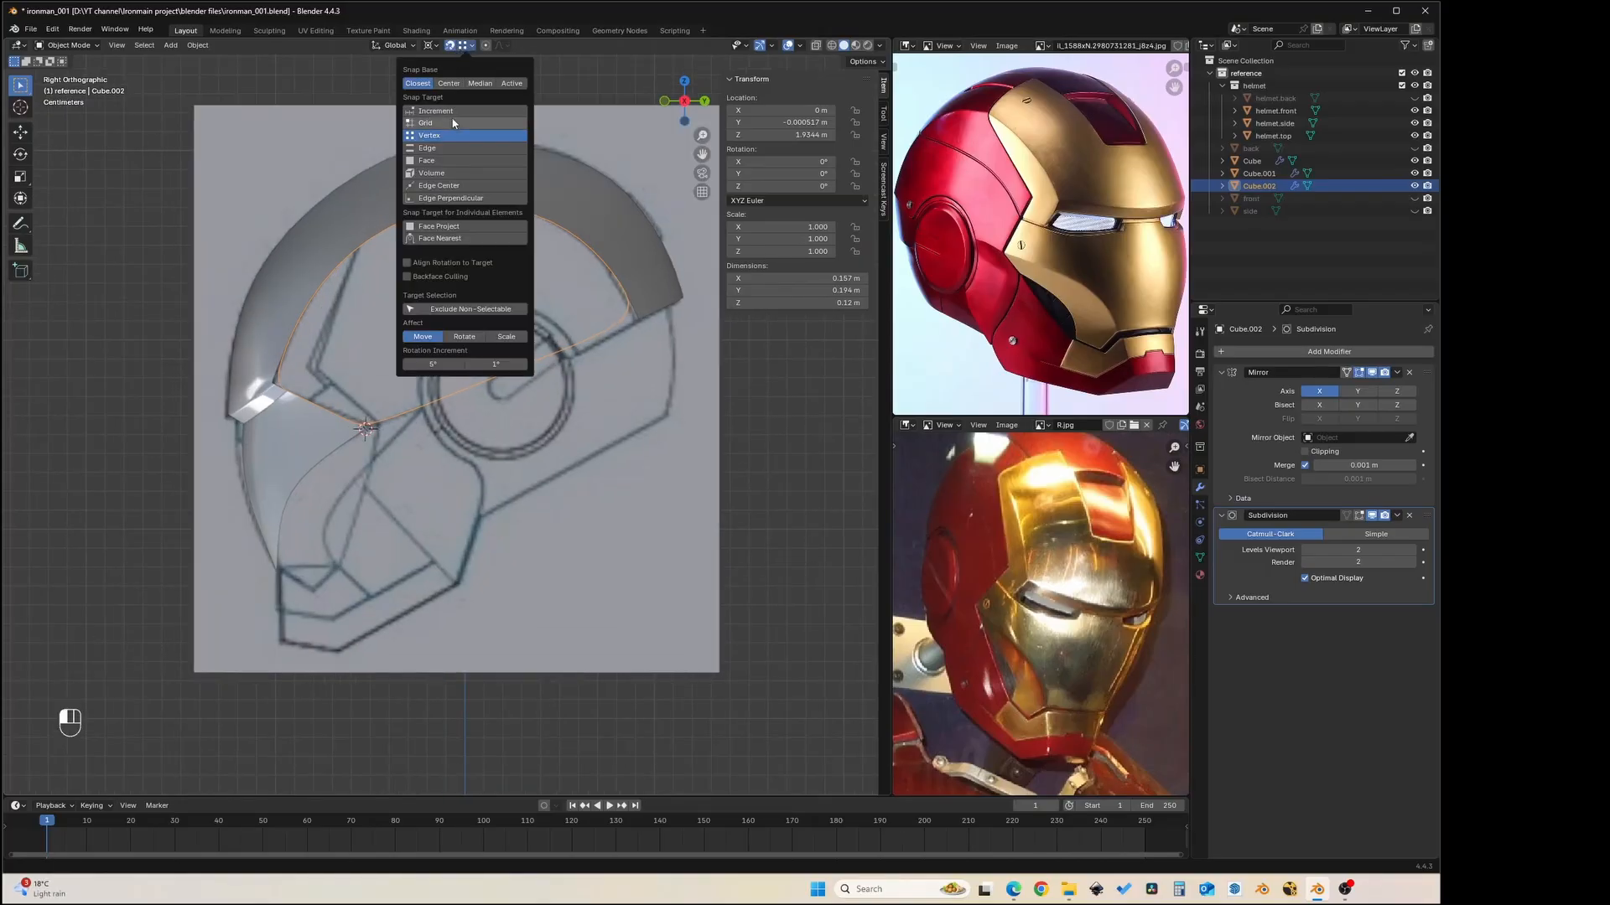
left_click(446, 148)
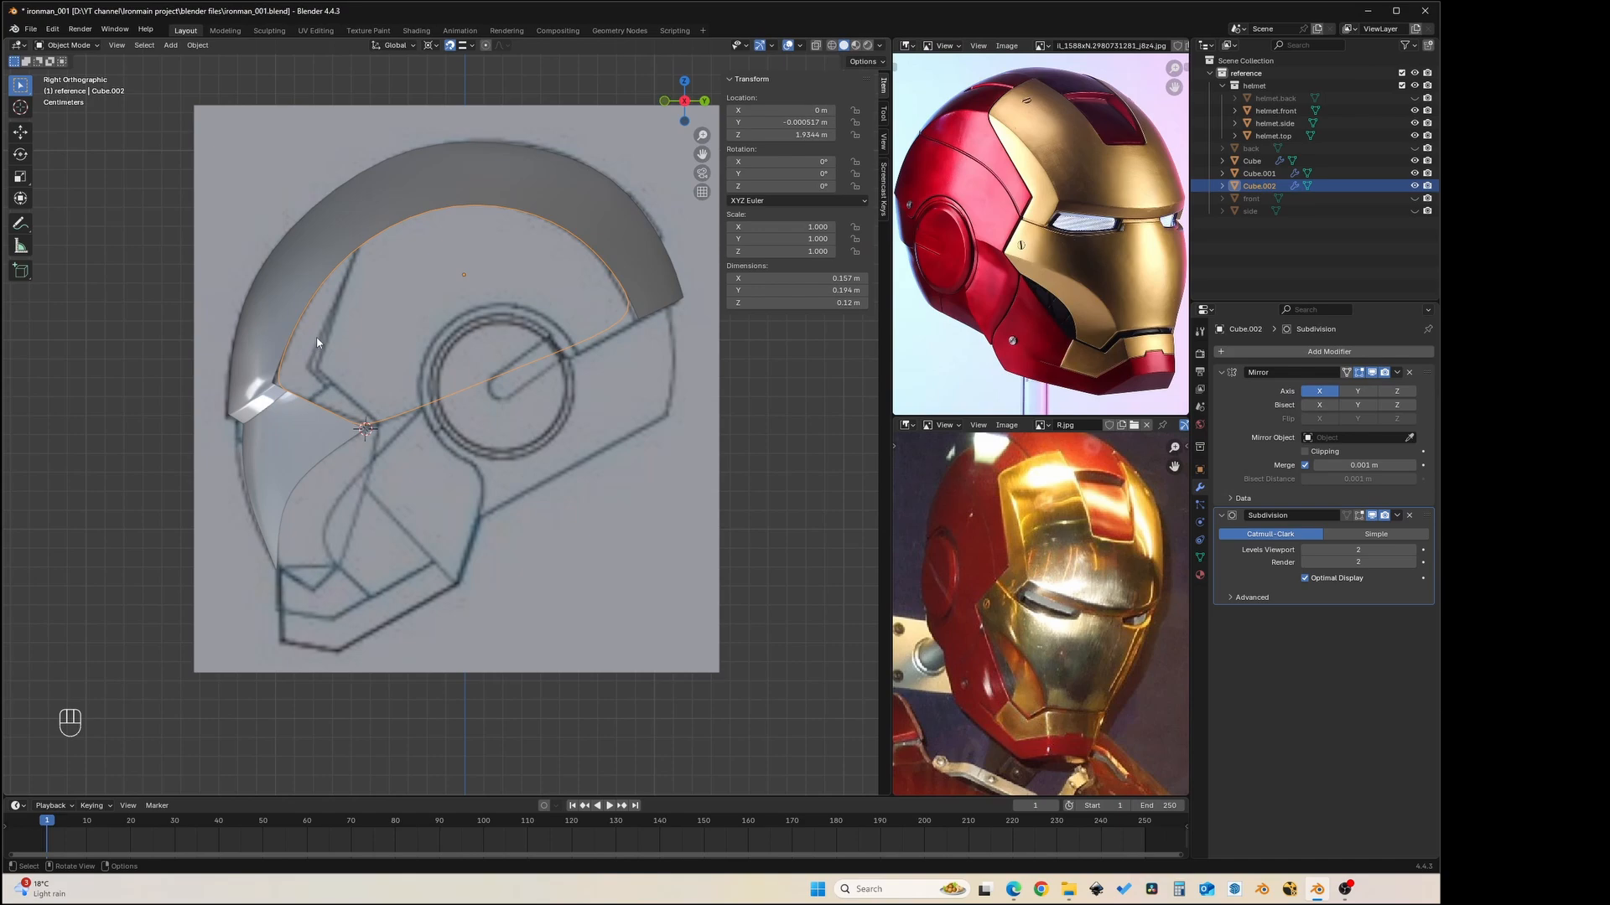
- Extrude the first two crown-edge vertices above the faceplate down to the long diagonal edge, snapping each new end onto it
key("Tab")
left_click(298, 316)
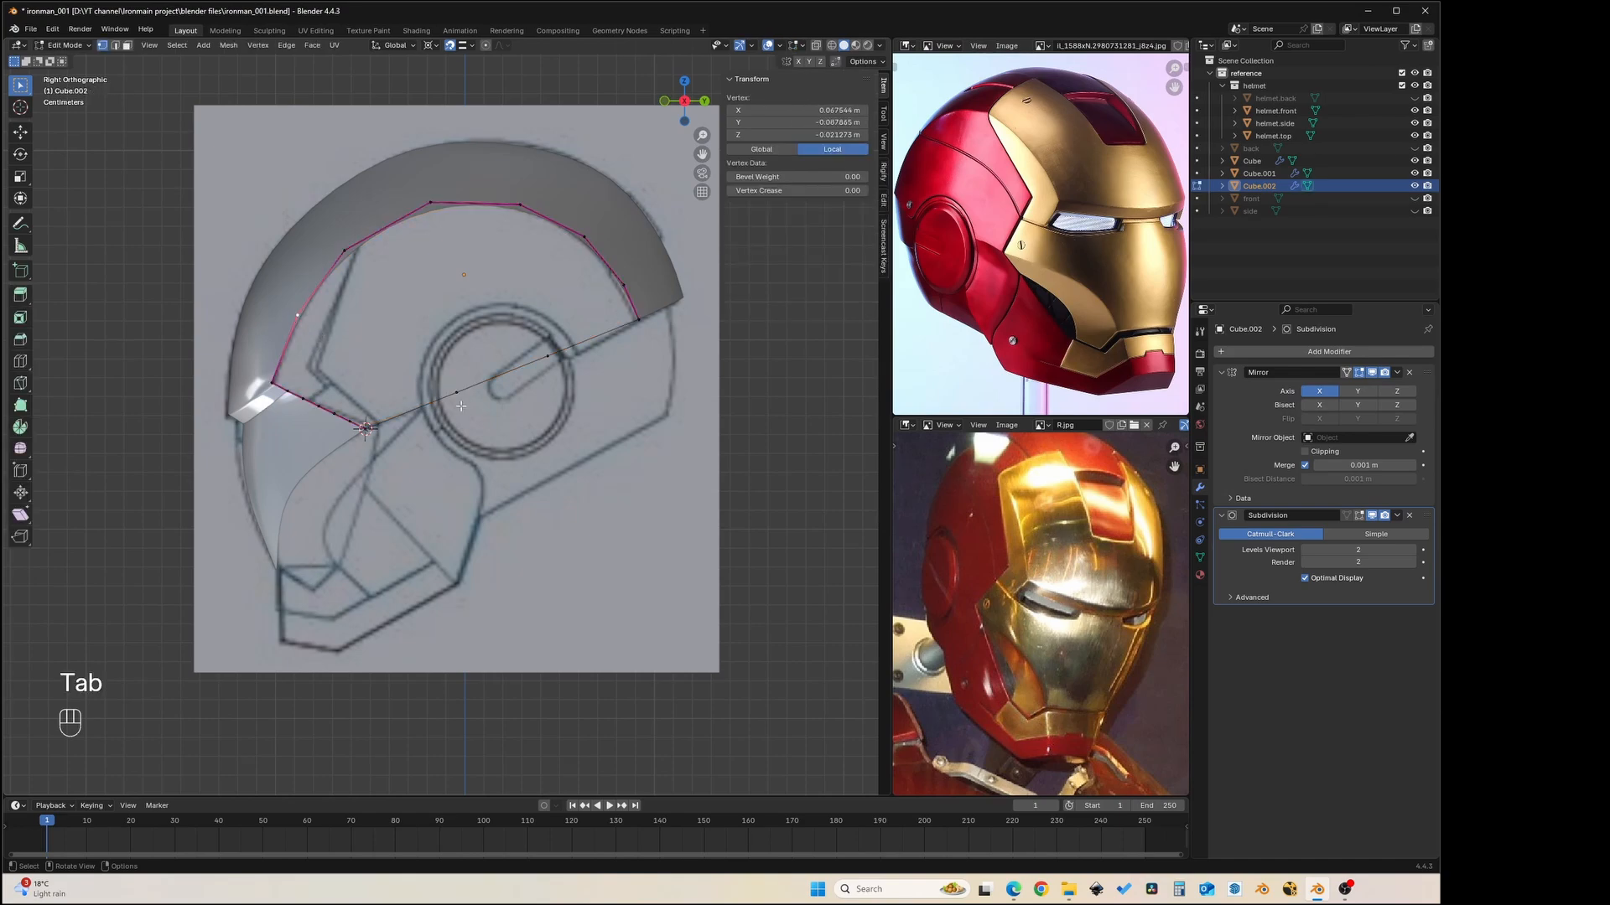
key("e")
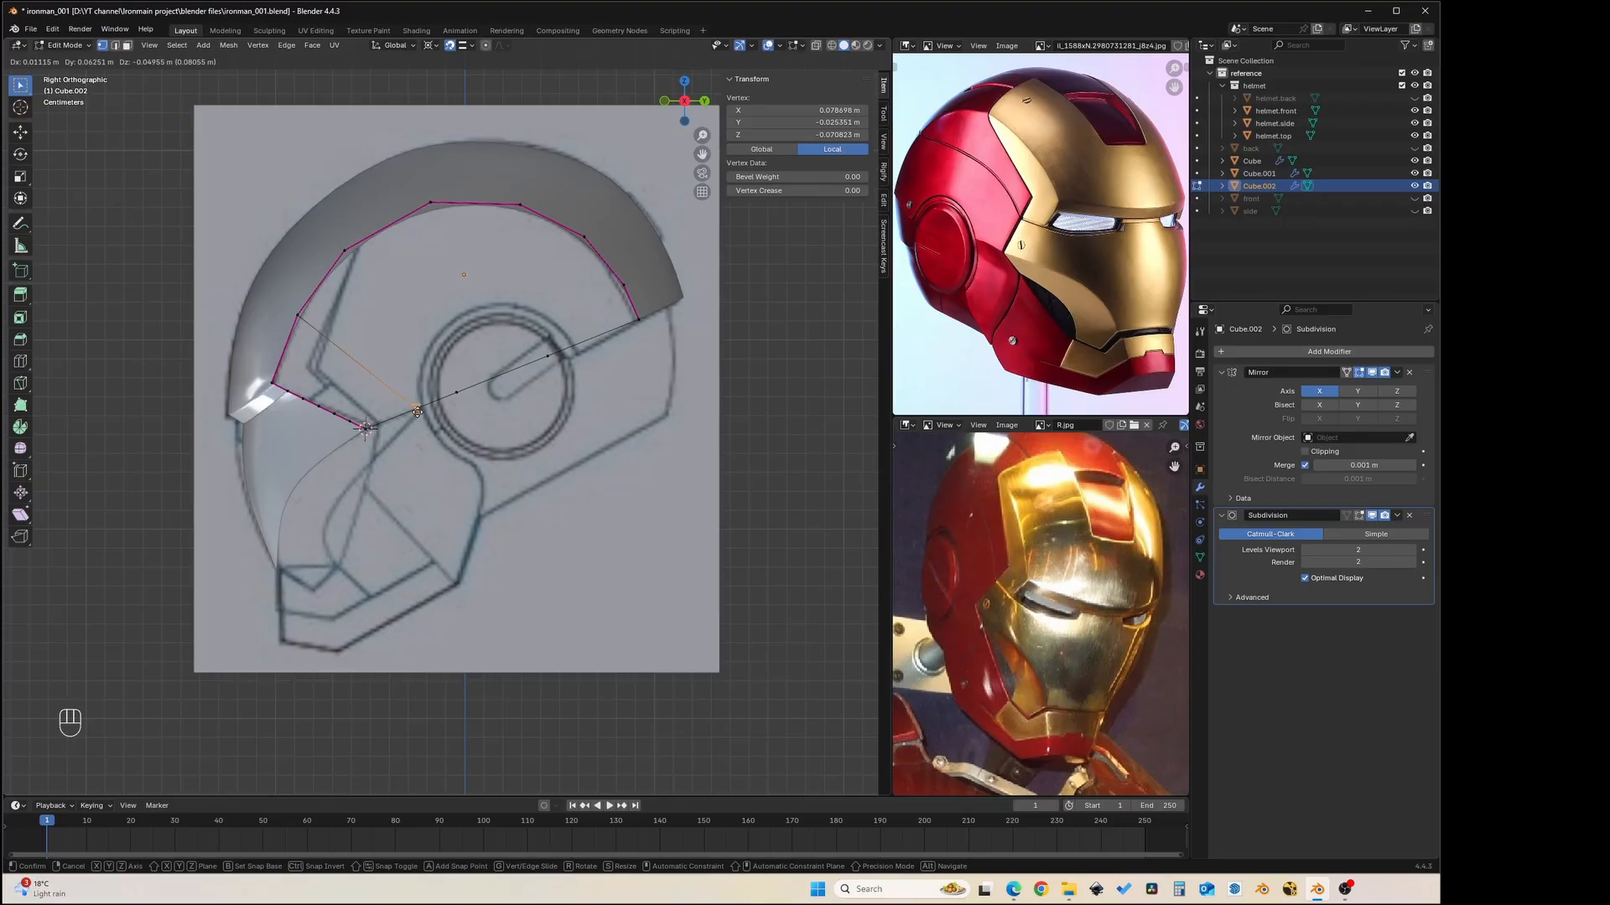
left_click(417, 412)
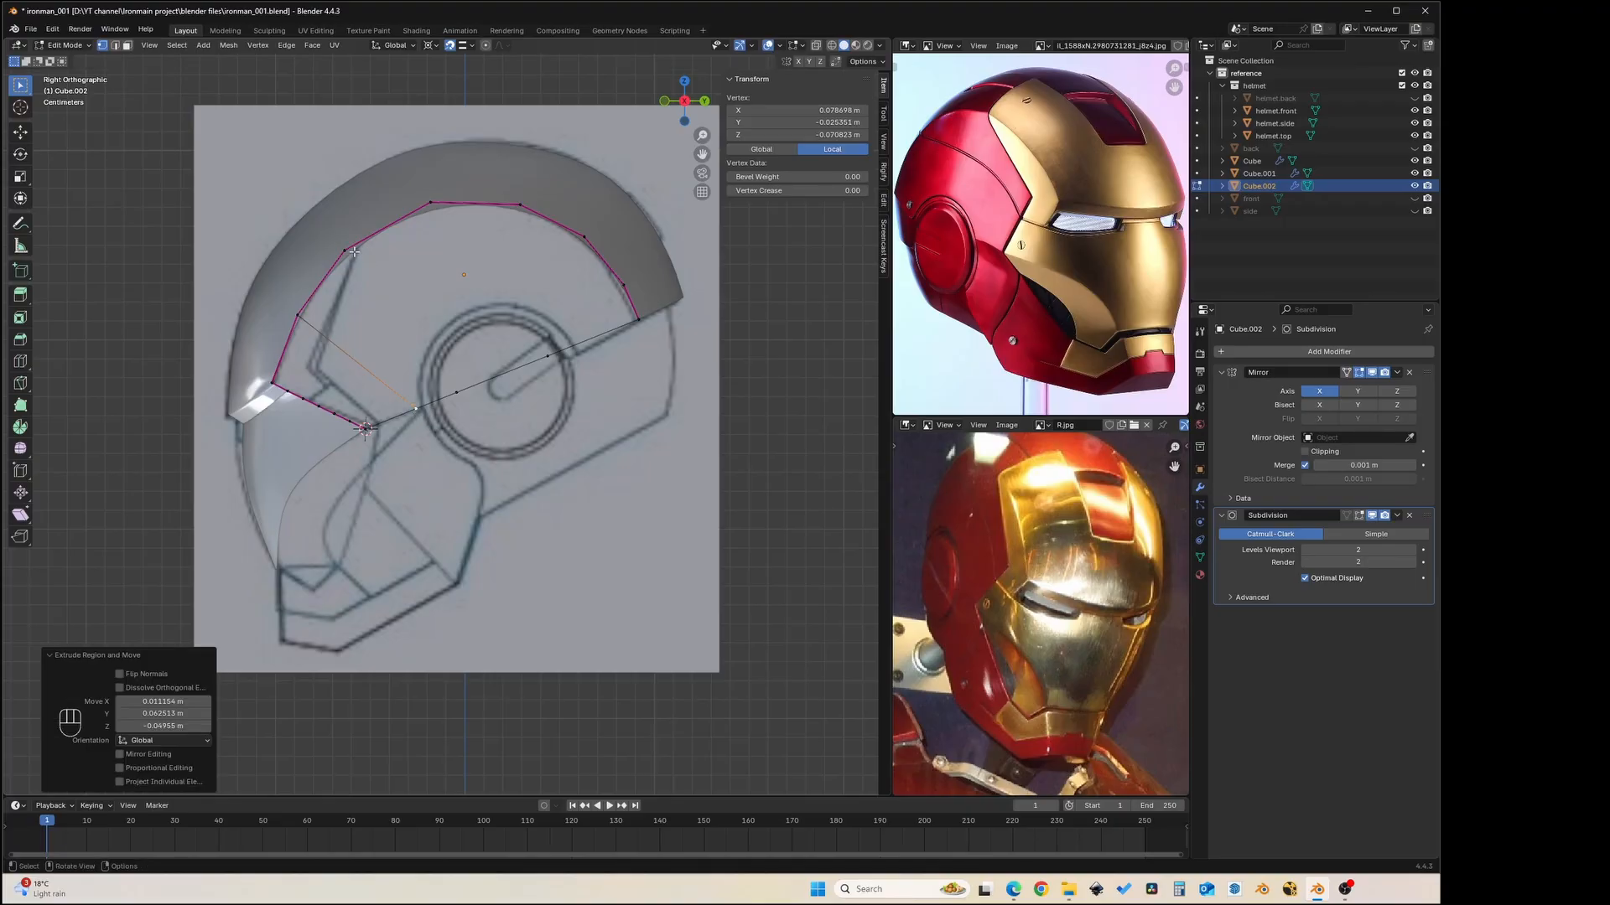
left_click(346, 250)
key("e")
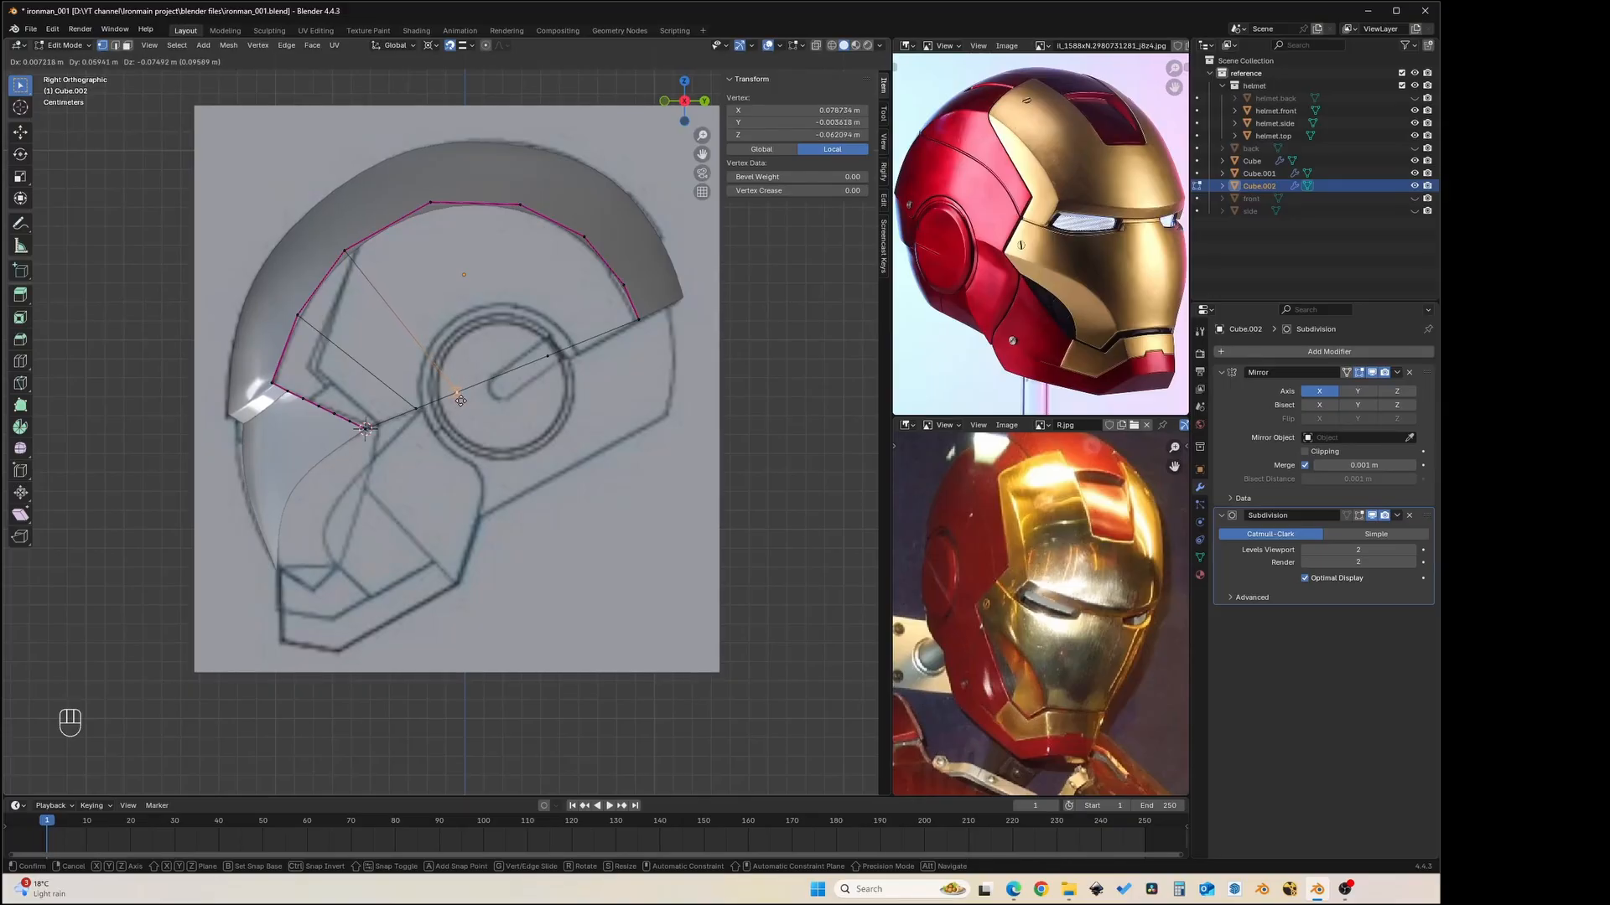
left_click(456, 394)
key("e")
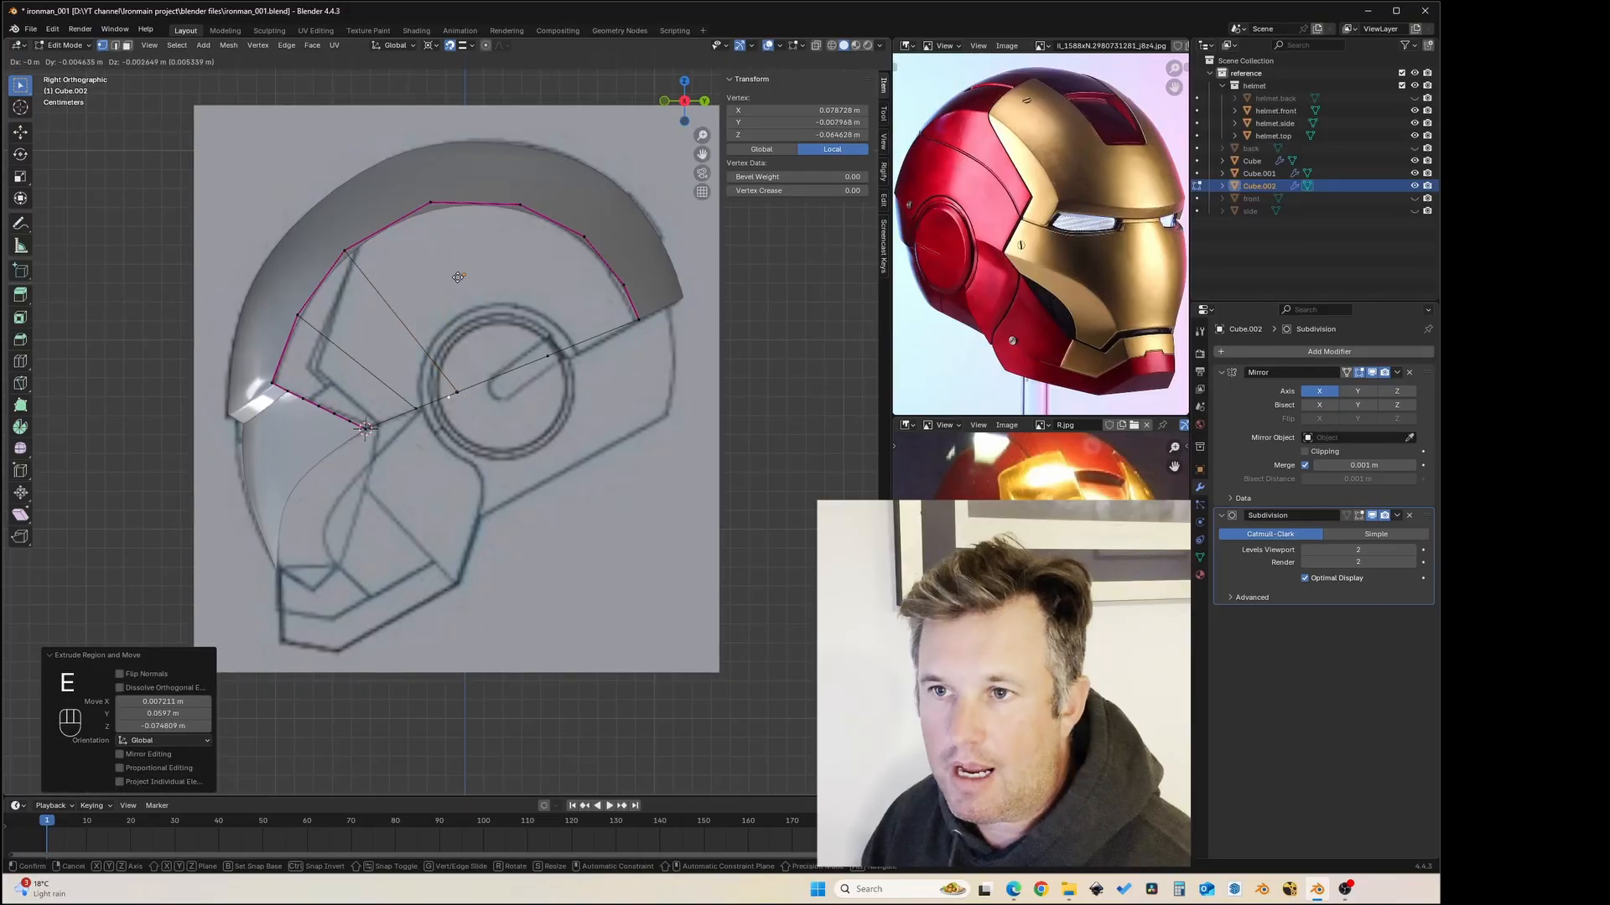
key("Escape")
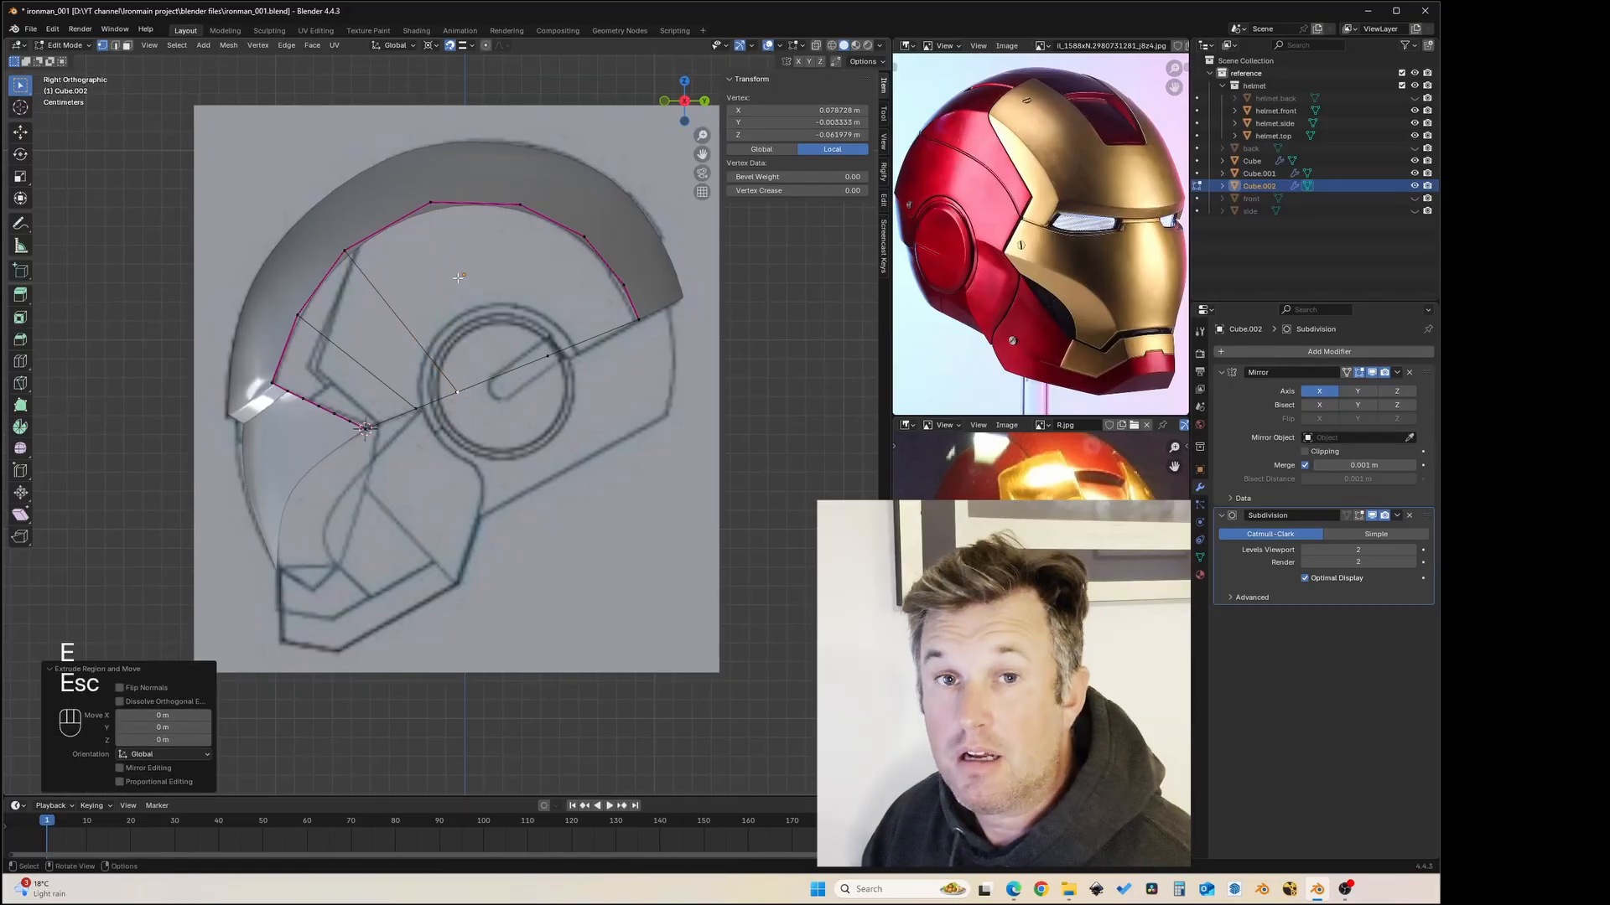
- Extrude the two crown-edge vertices at the top of the arch down onto the long diagonal edge
left_click(430, 202)
key("e")
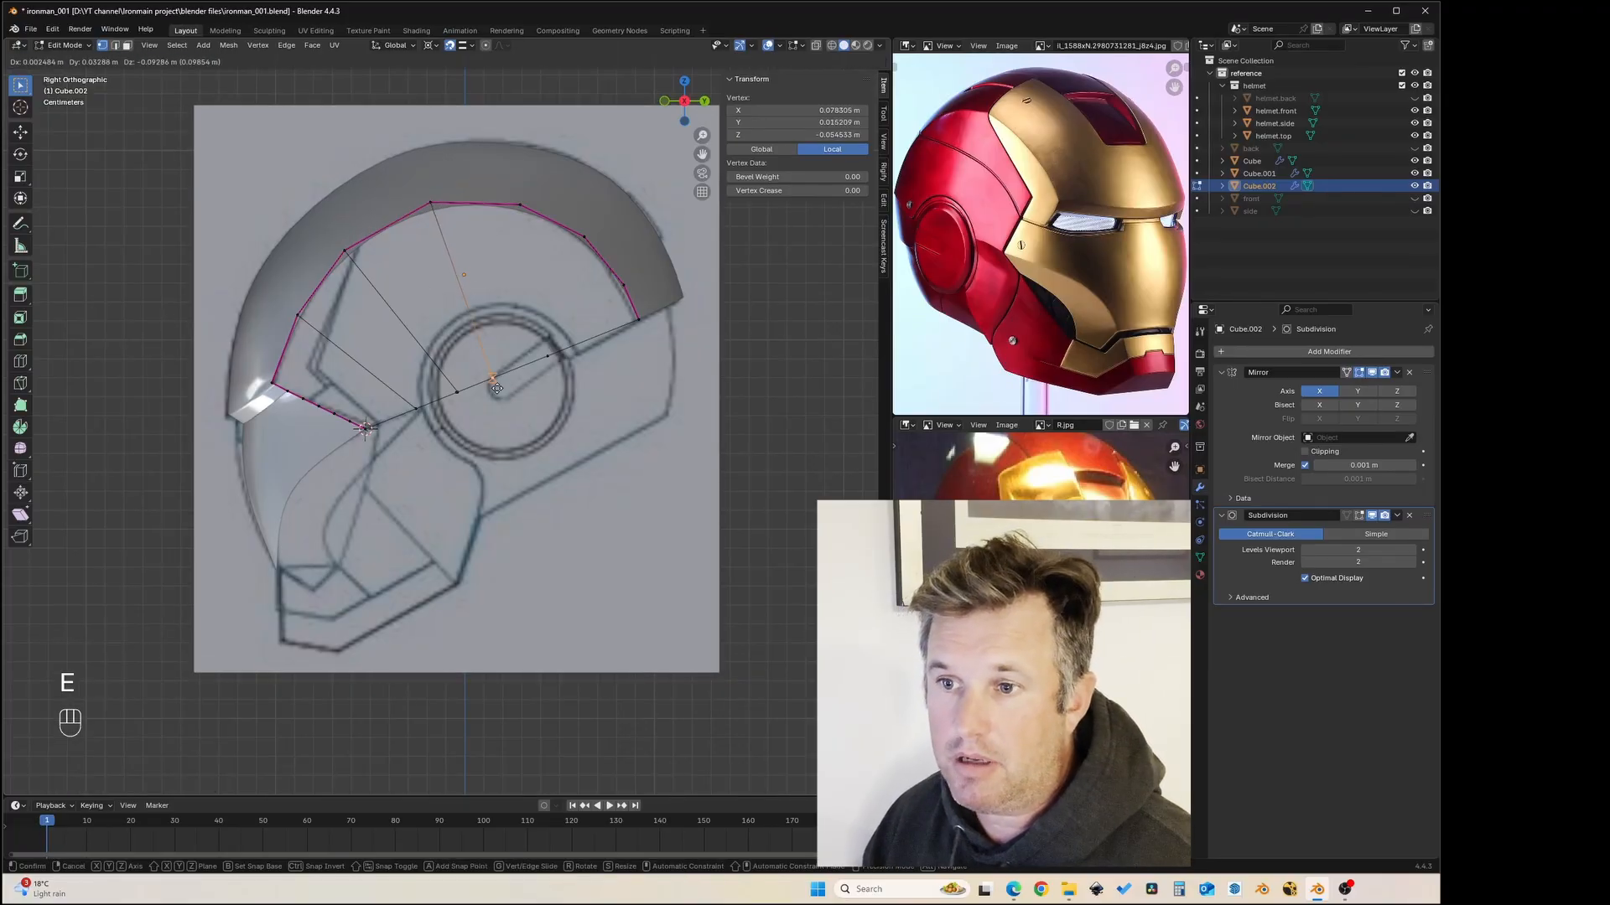
left_click(495, 384)
left_click(521, 207)
key("e")
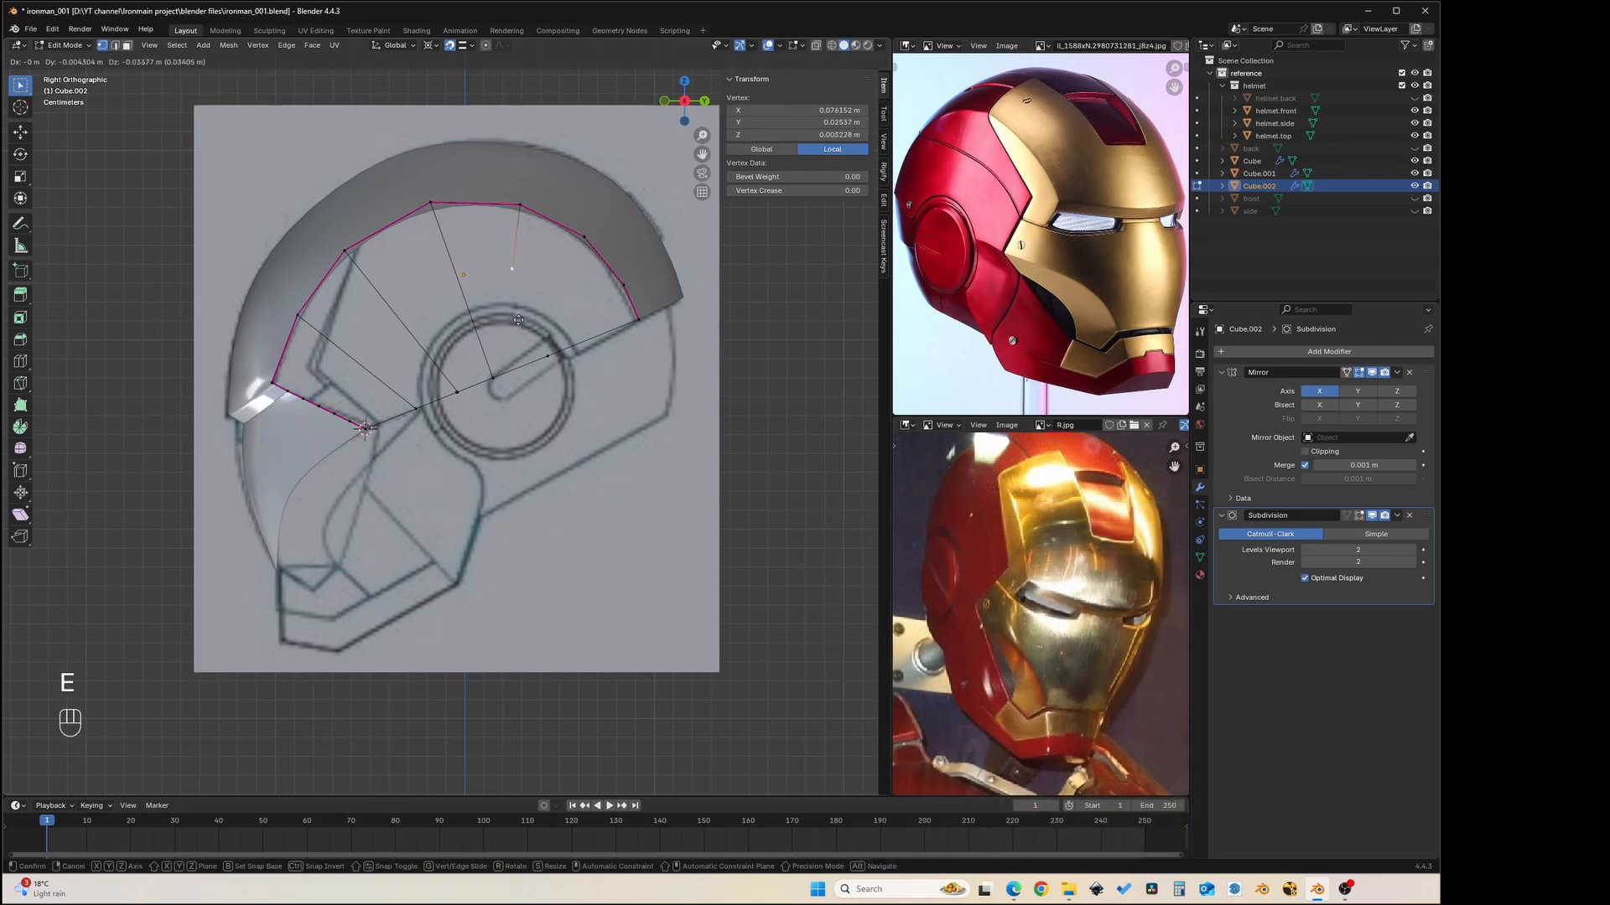
left_click(524, 379)
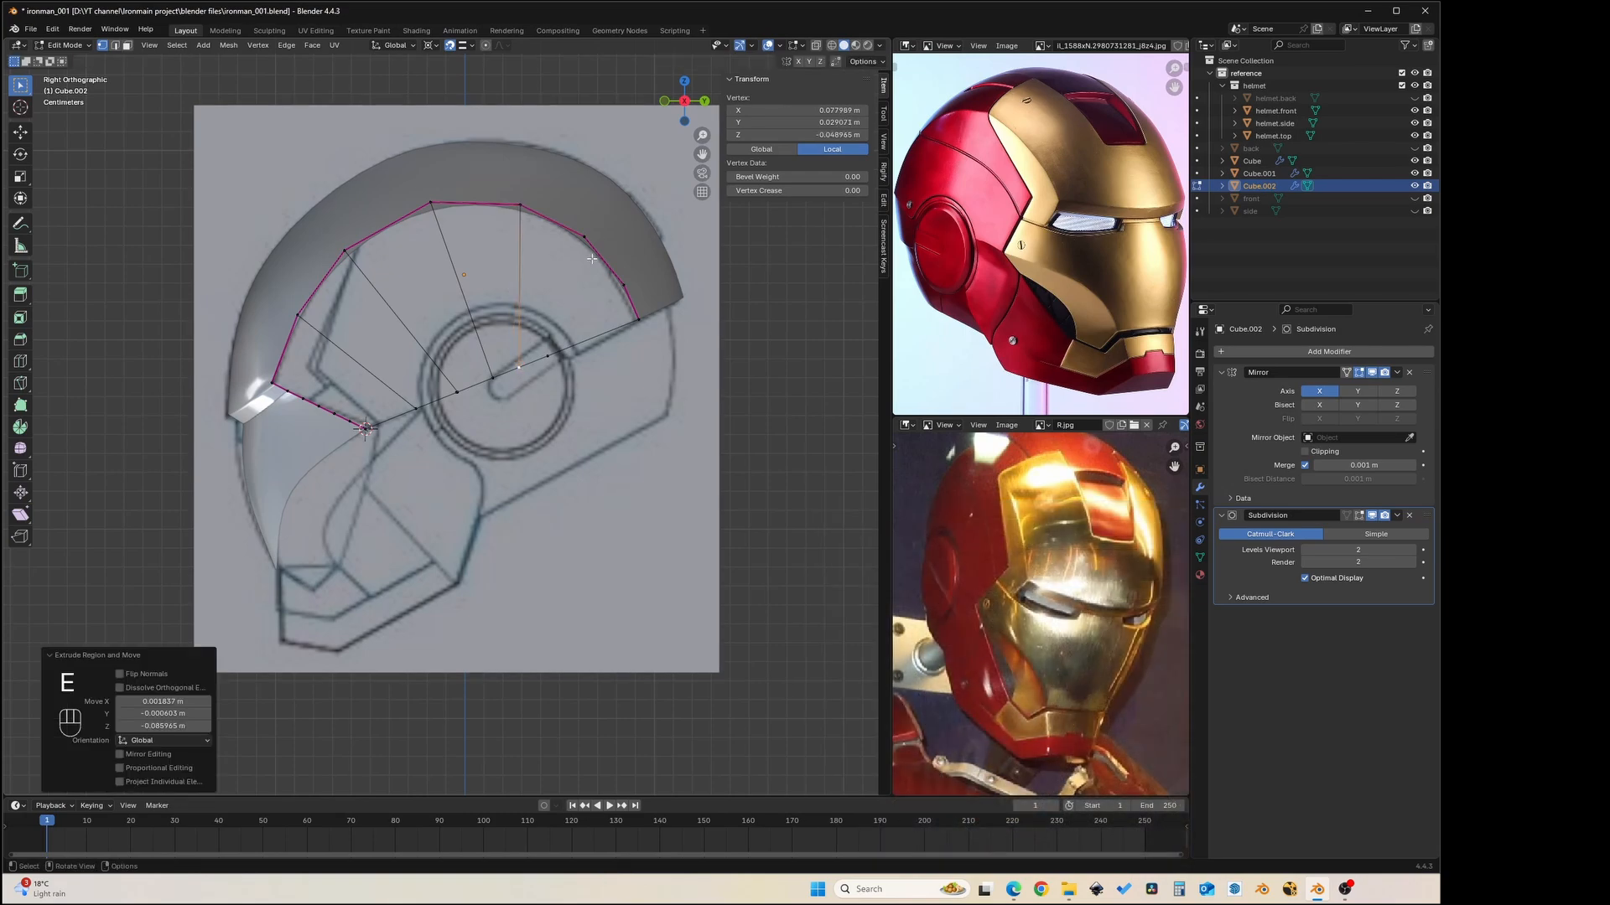
- Extrude the two rear crown-edge vertices before the back end down onto the long diagonal edge
left_click(588, 239)
key("e")
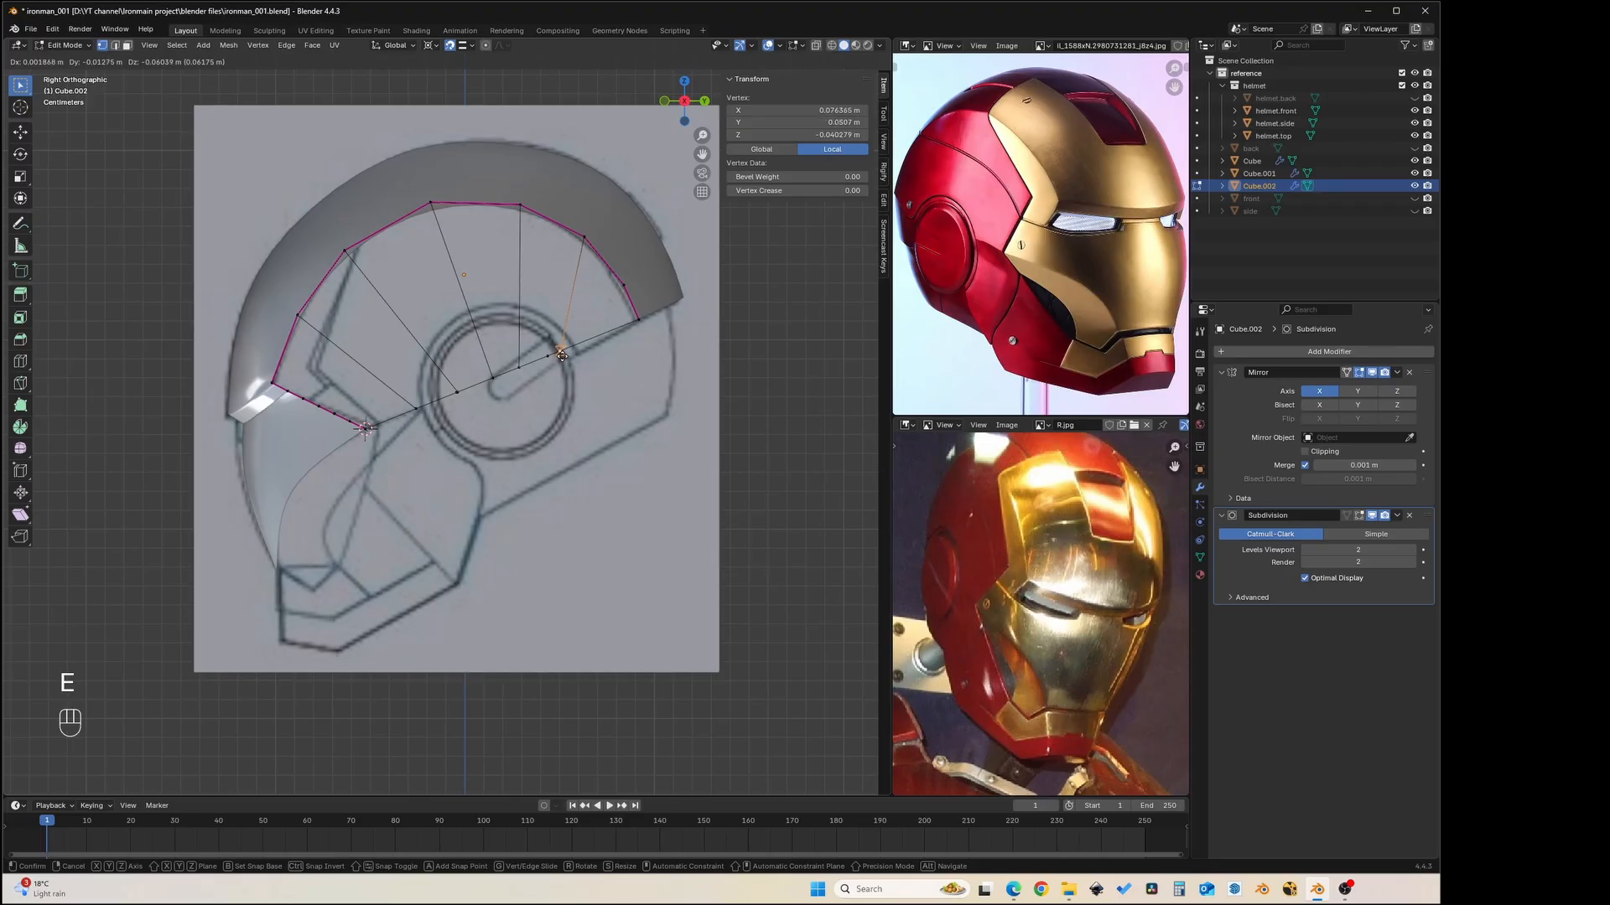
left_click(558, 352)
left_click(622, 285)
key("e")
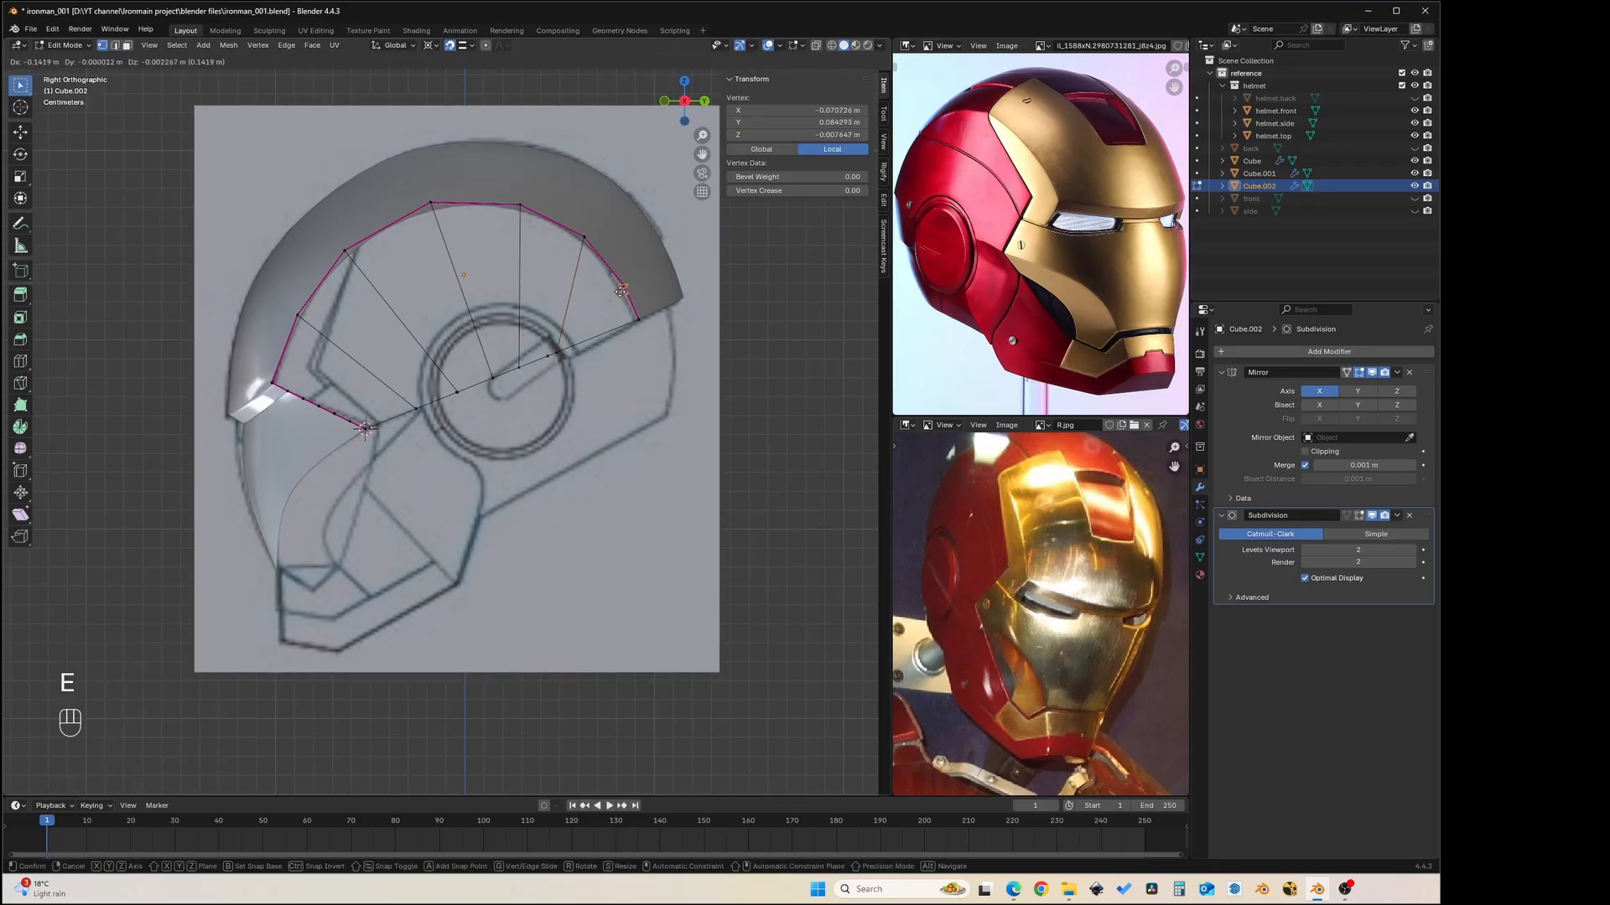
left_click(579, 359)
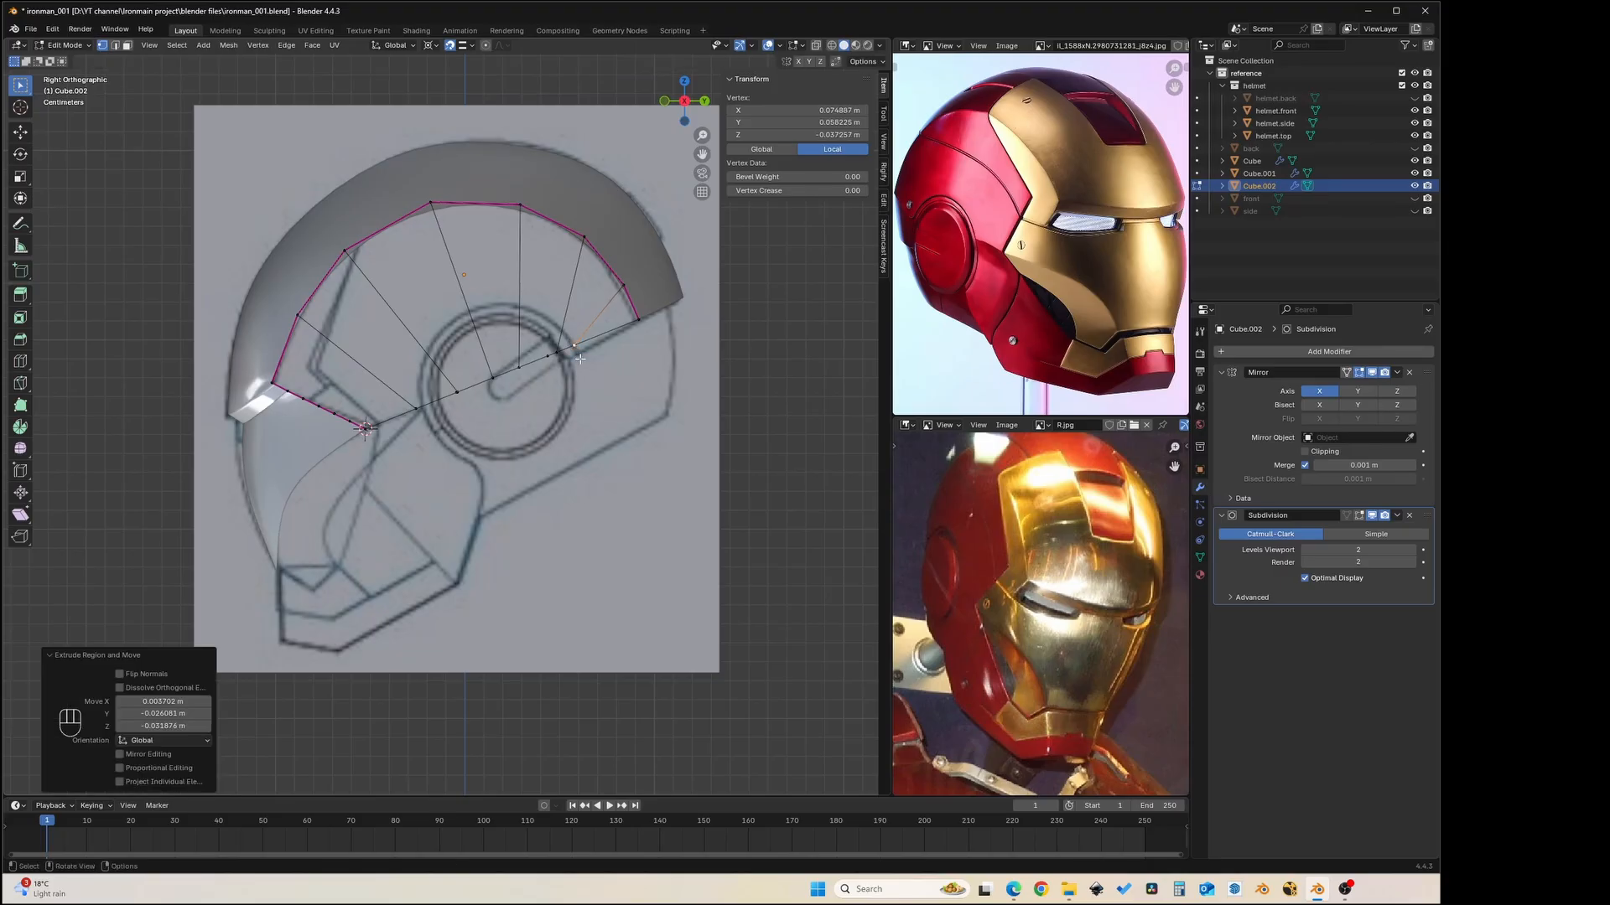
- Shift the lower ends of the three rear extruded edges forward along the diagonal edge to space them more evenly
left_click(556, 355)
key("g")
key("g")
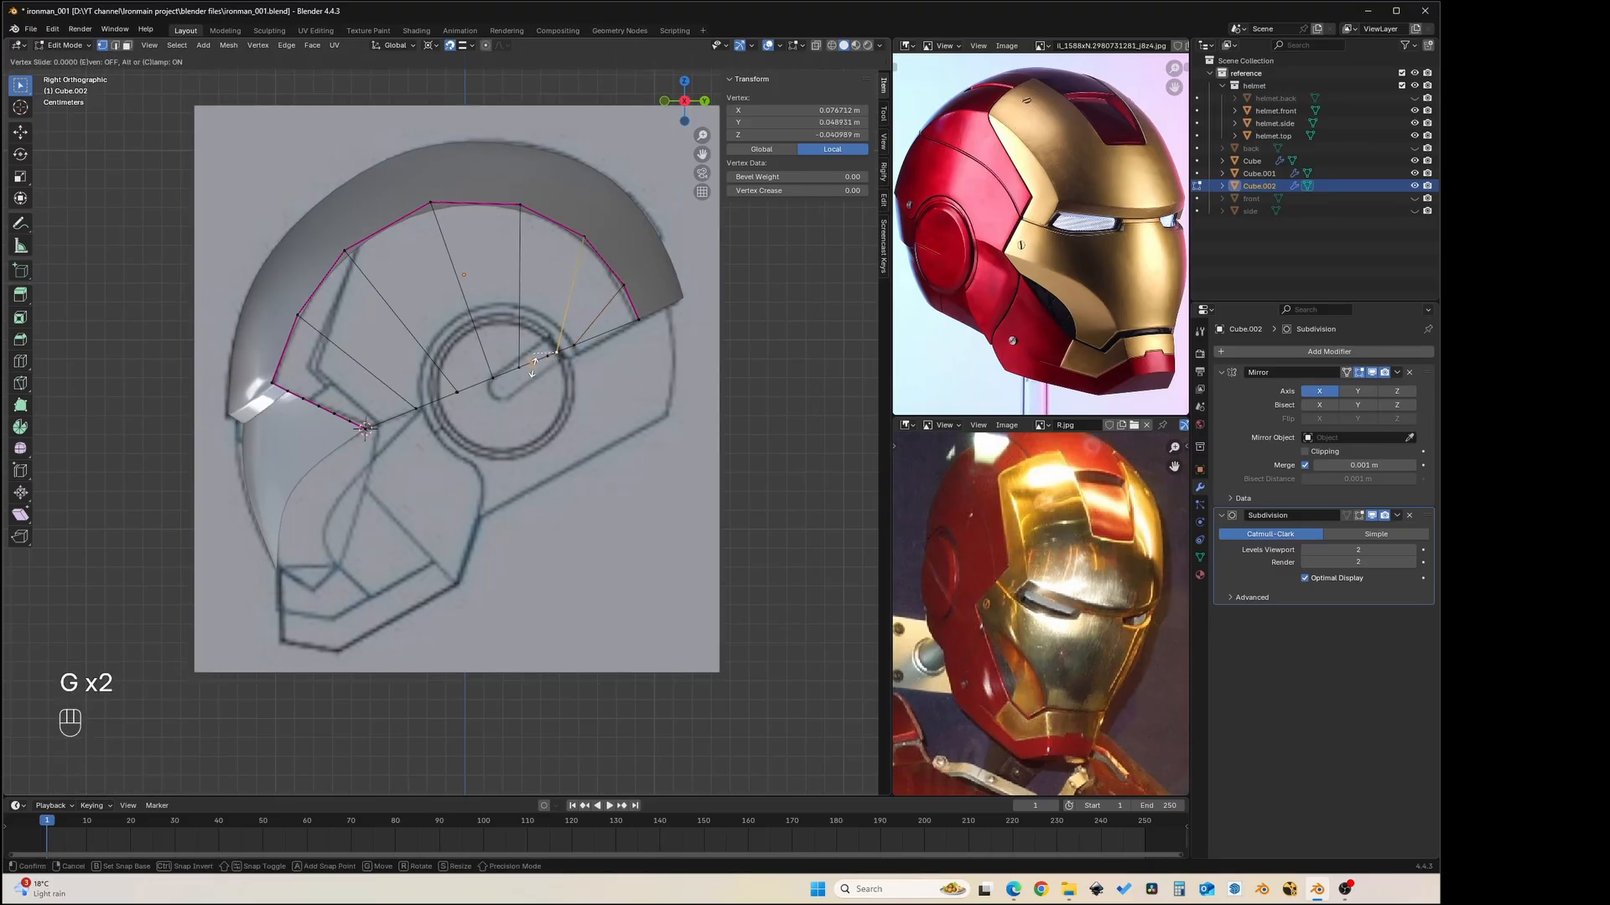
key("Escape")
key("g")
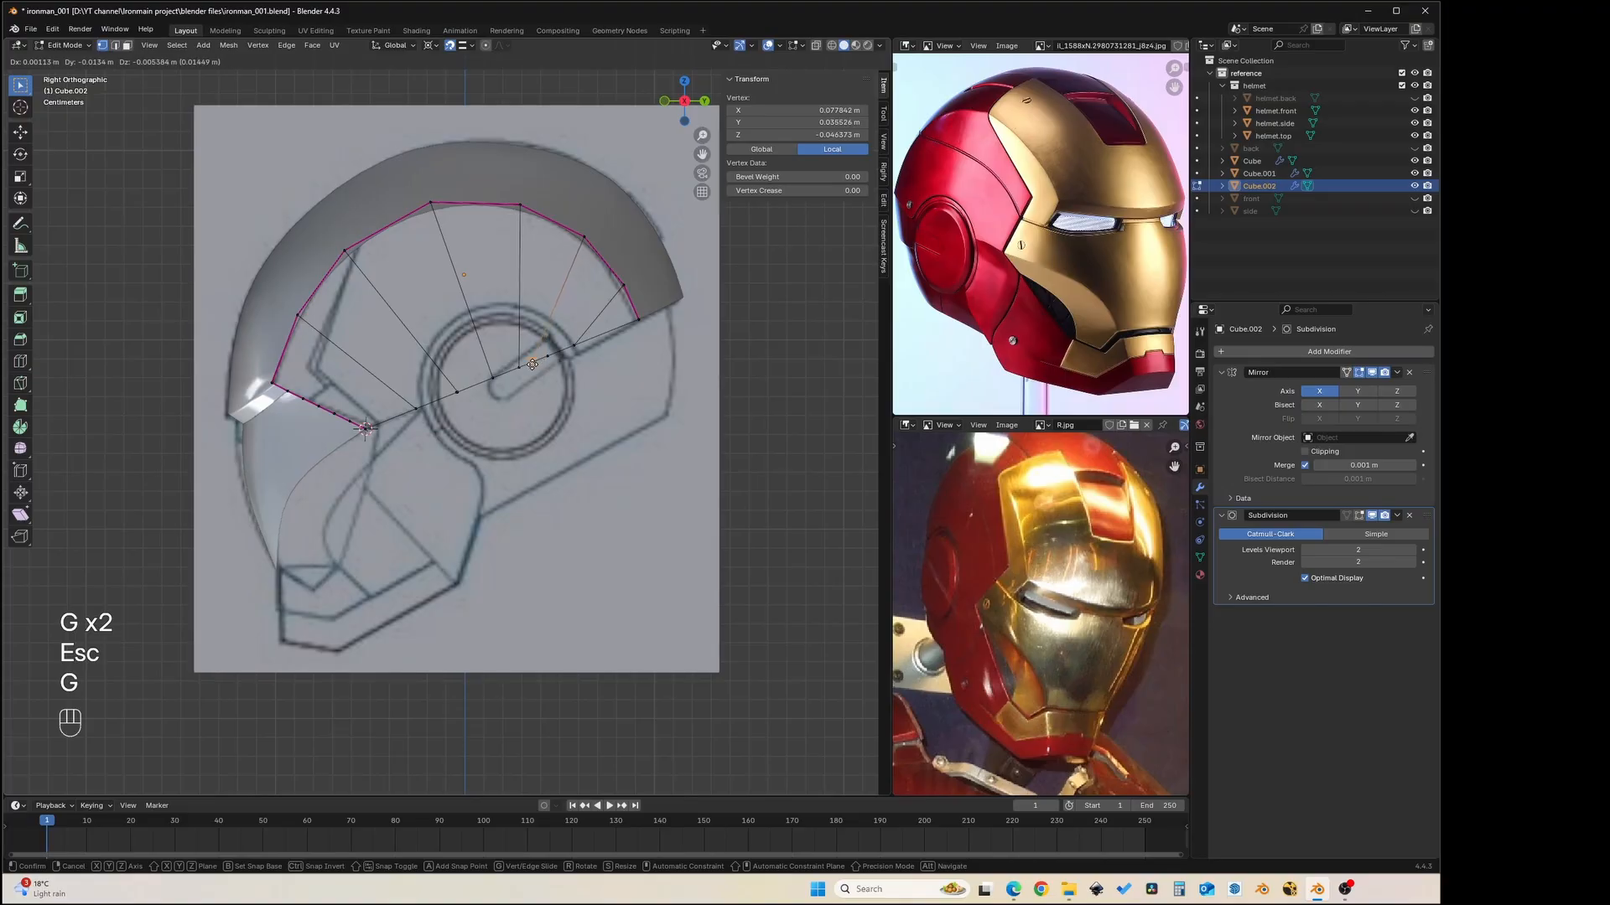
left_click(549, 358)
key("g")
left_click(591, 353)
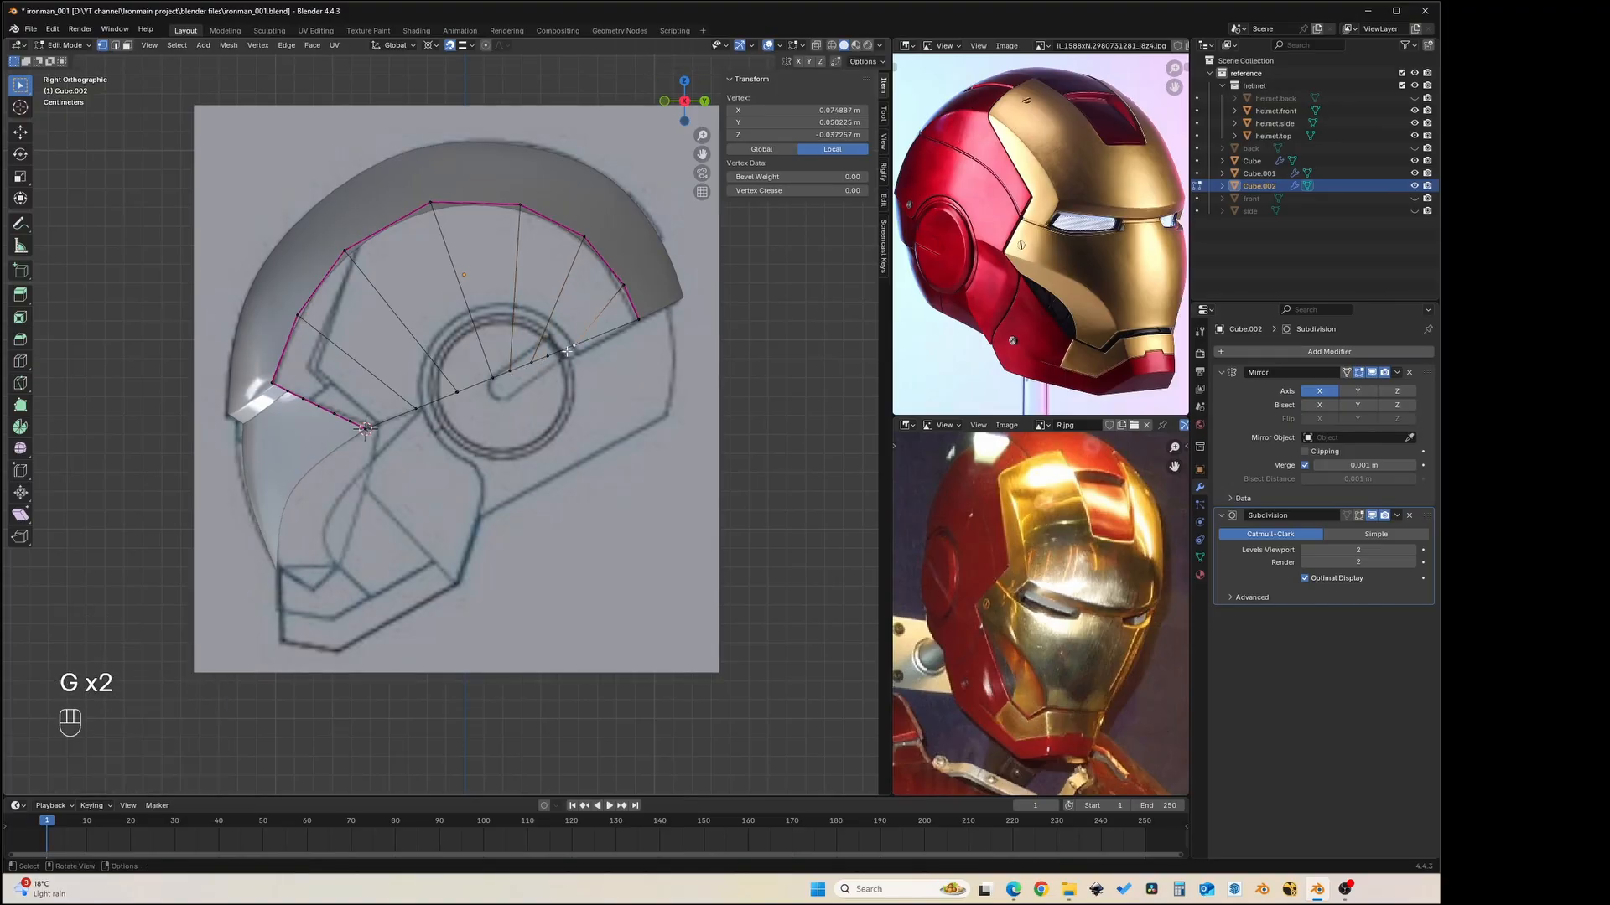
key("g")
left_click(548, 366)
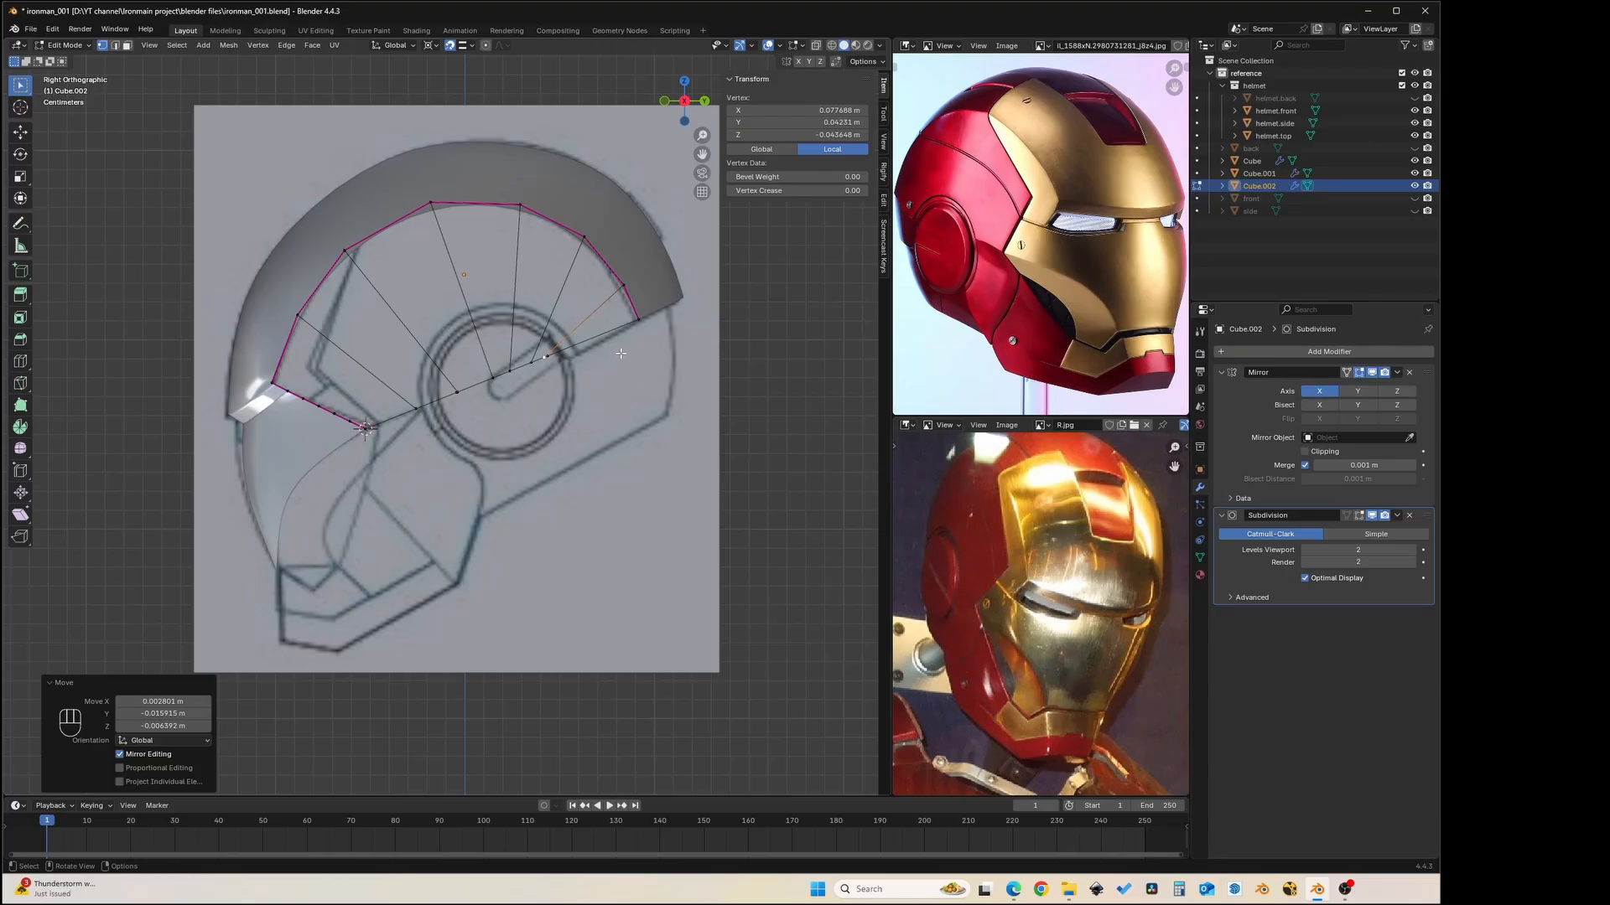
- Delete the three segments of the long diagonal edge, keeping the extruded edges
key("2")
left_click(399, 419)
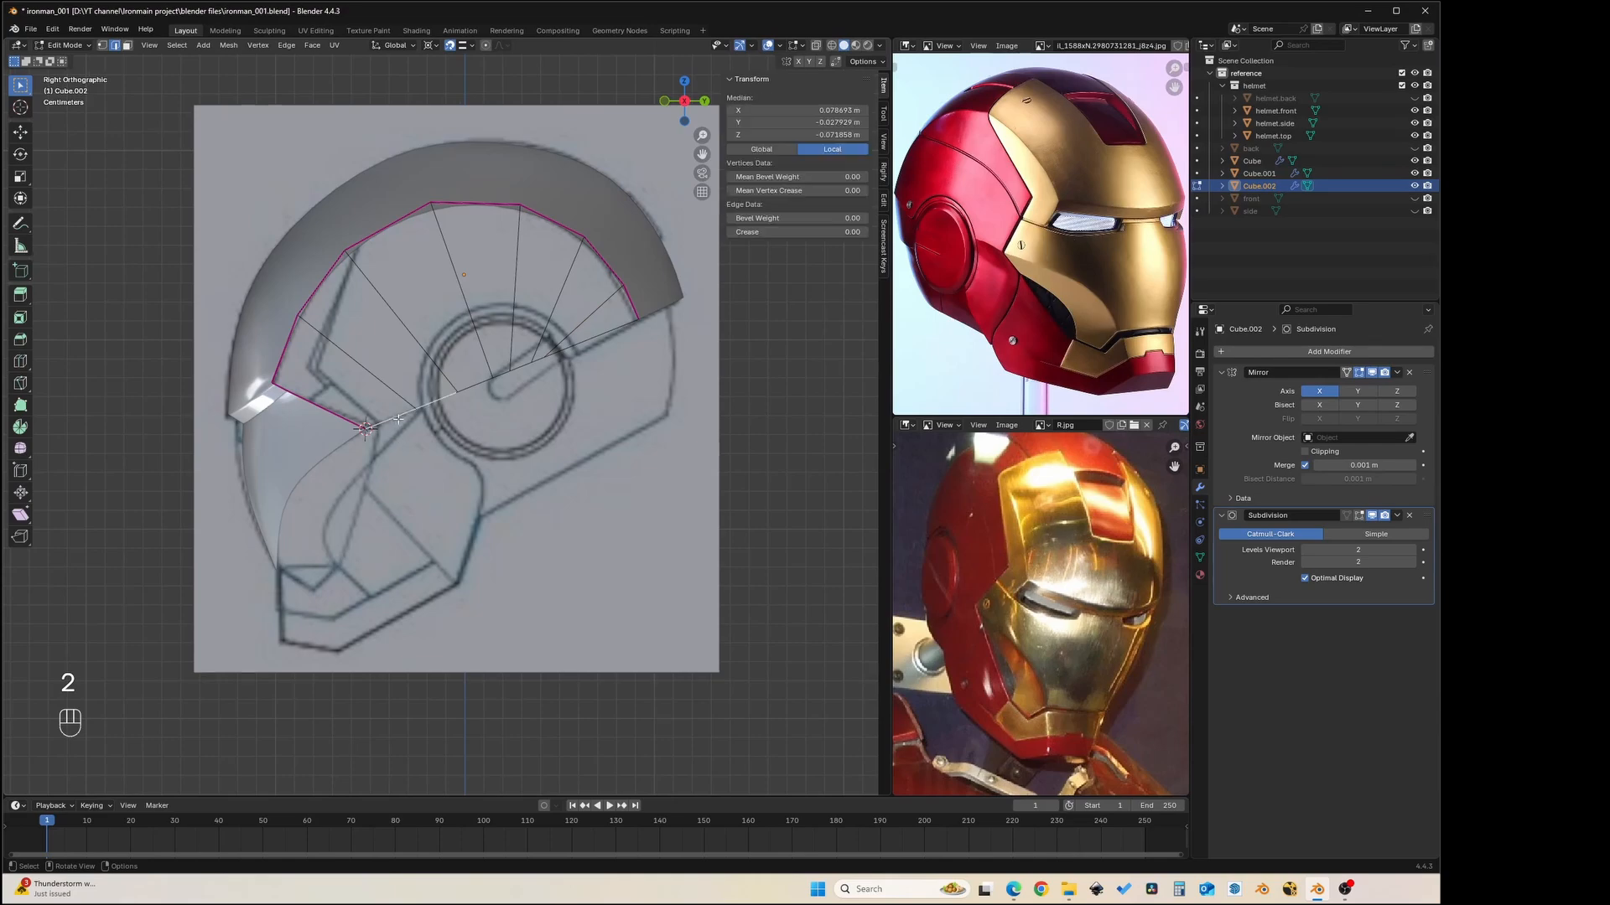
left_click(491, 381, "shift")
left_click(564, 352, "shift")
key("x")
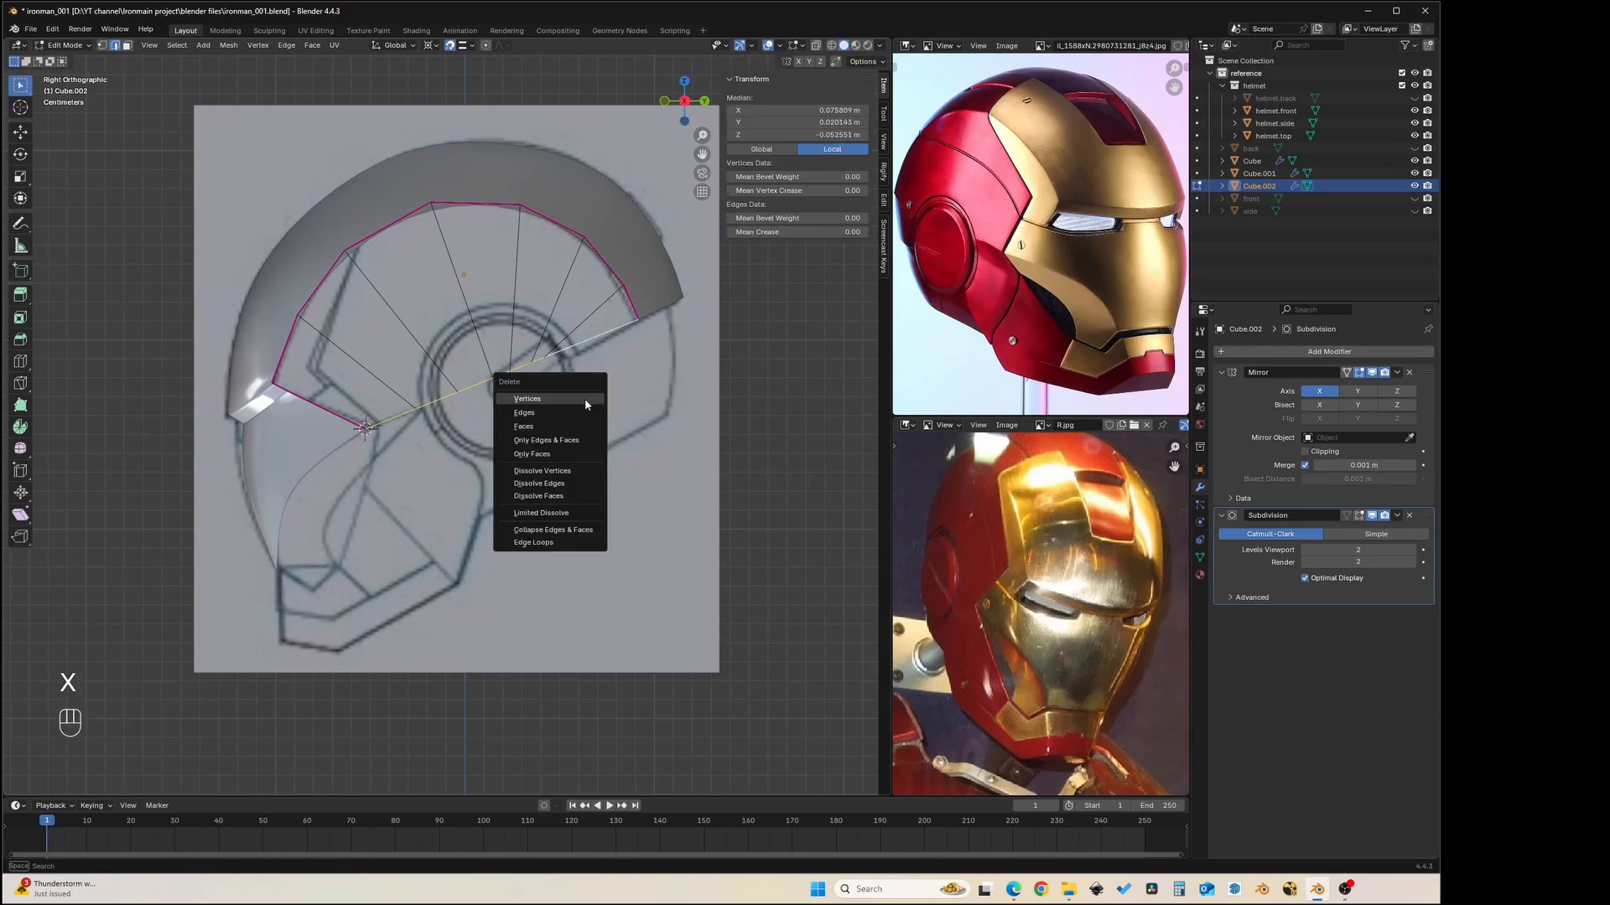
left_click(585, 401)
- Fill faces between the first and second and between the second and third extruded edges, counting from the faceplate
middle_click_drag(586, 399, 445, 378)
left_click(452, 391)
left_click(447, 374, "shift")
key("f")
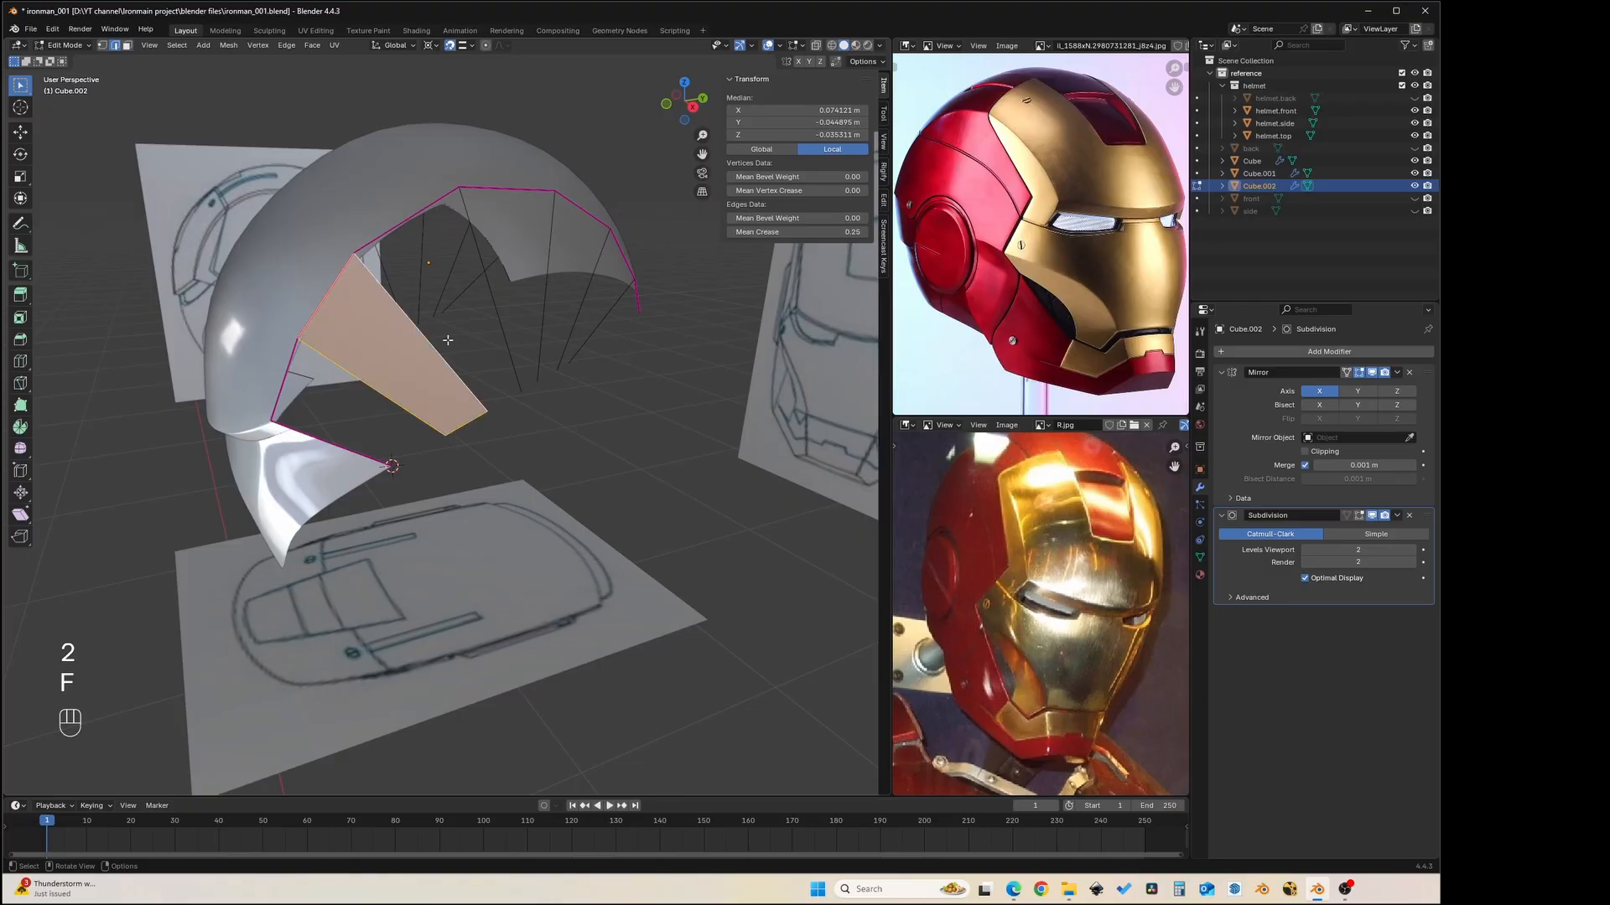
left_click(439, 347)
left_click(501, 328, "shift")
key("f")
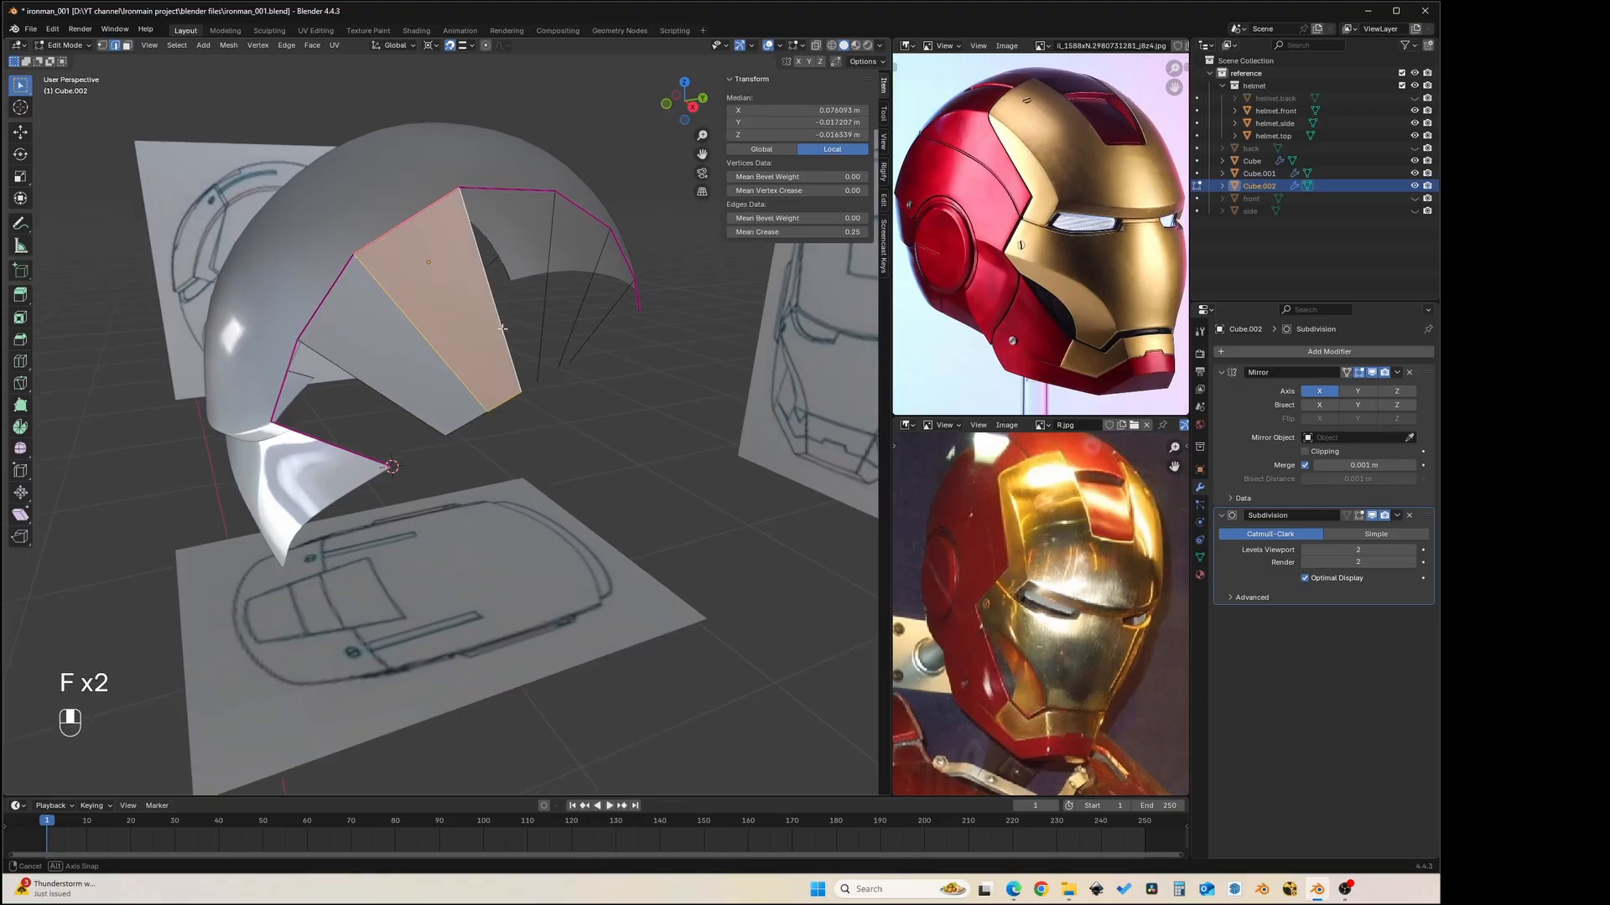
- Fill the remaining gaps between the extruded edges with faces, from the third edge back to the crown's rear end
middle_click_drag(502, 329, 441, 370)
left_click(444, 380)
left_click(483, 357, "shift")
key("f")
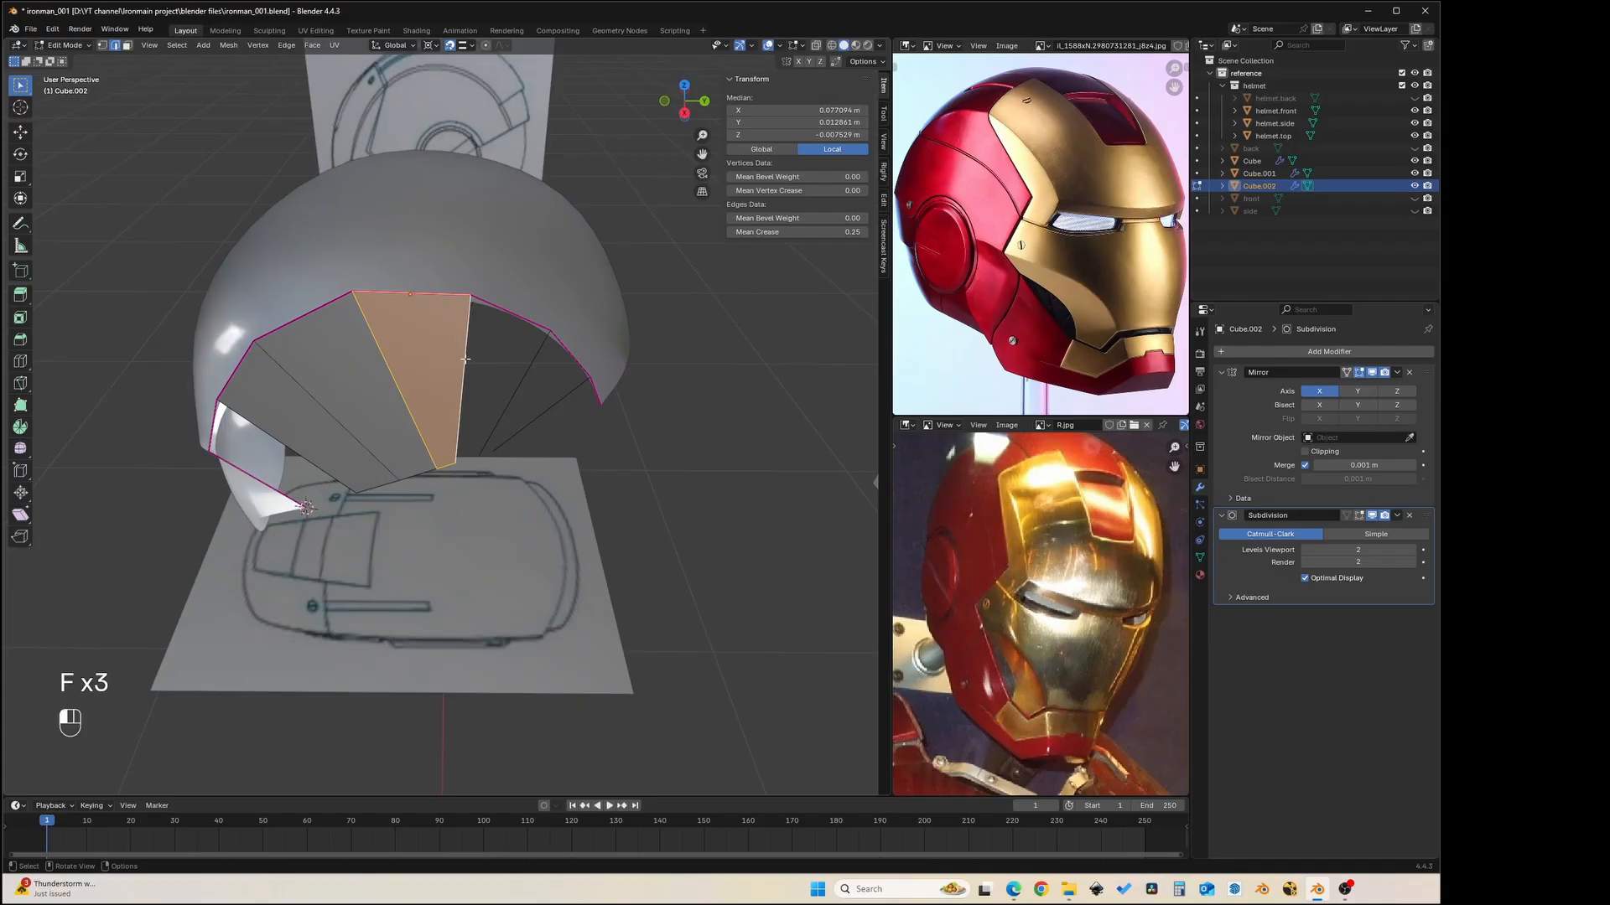
left_click(466, 359)
left_click(523, 385, "shift")
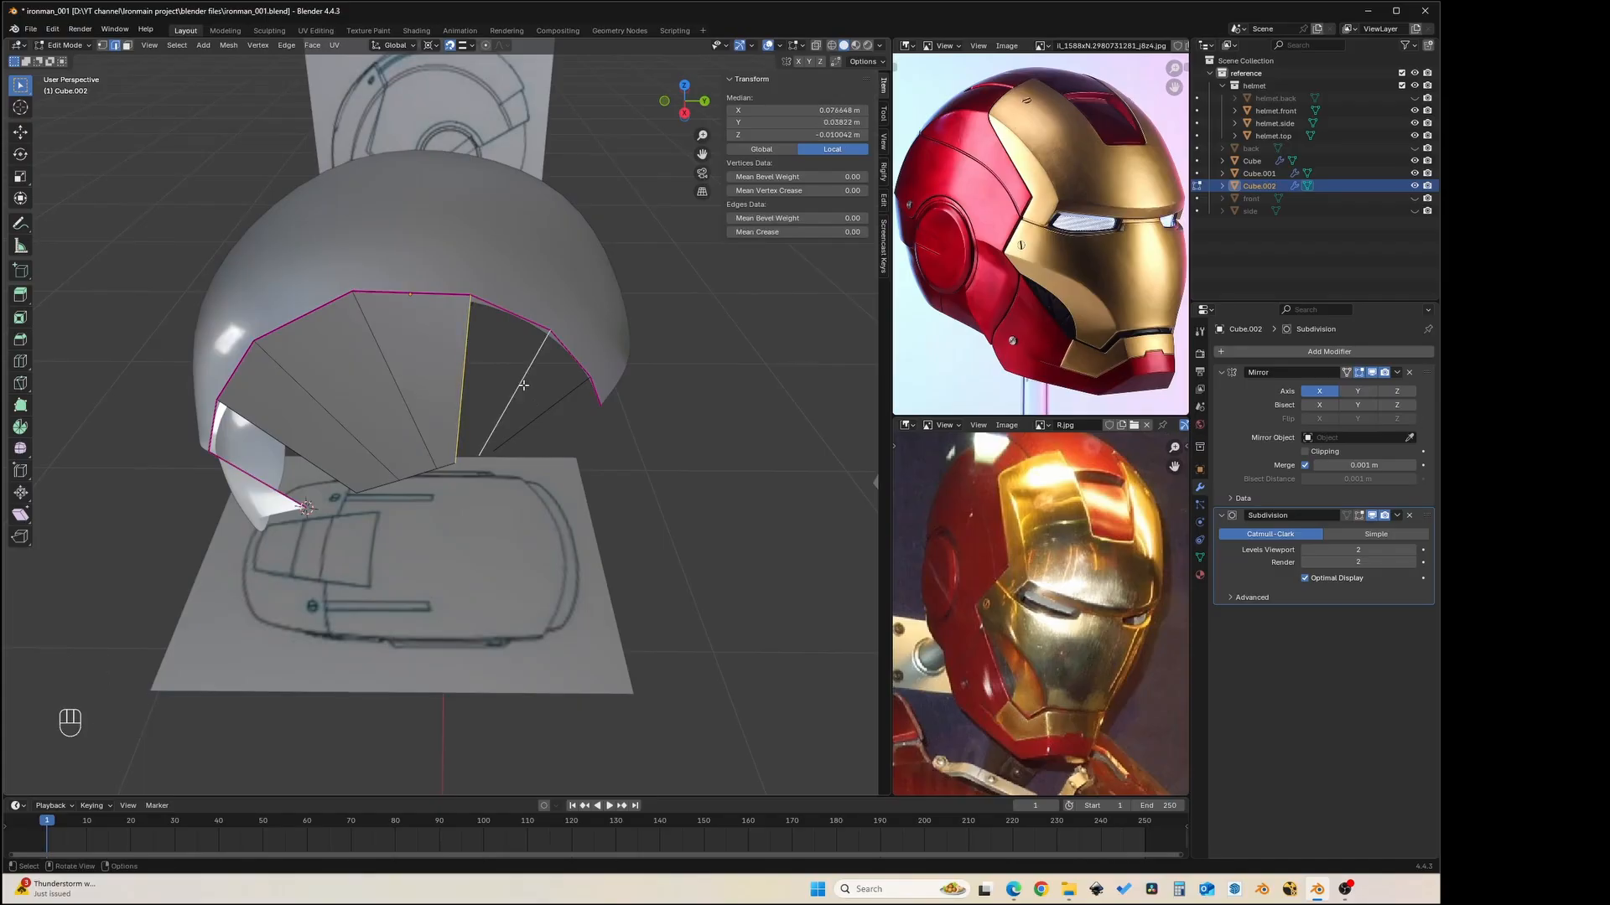
key("f")
left_click(523, 391)
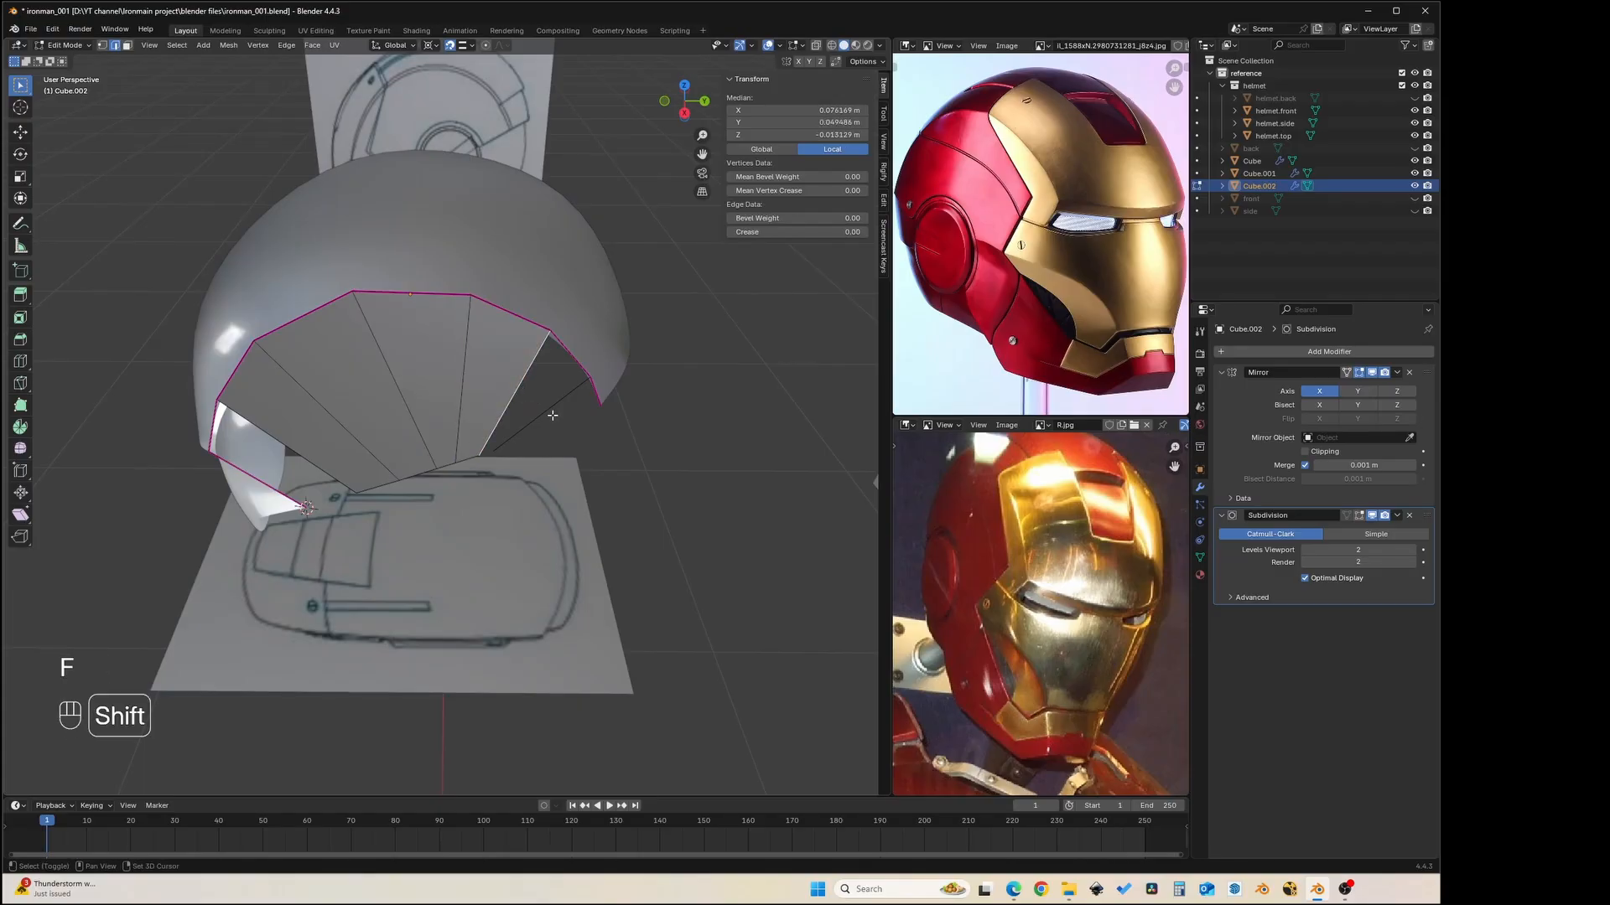
key("f")
mouse_move(554, 415)
middle_mouse_down()
mouse_move(571, 383)
mouse_move(500, 431)
mouse_move(528, 419)
middle_mouse_up()
left_click(571, 383)
key("f")
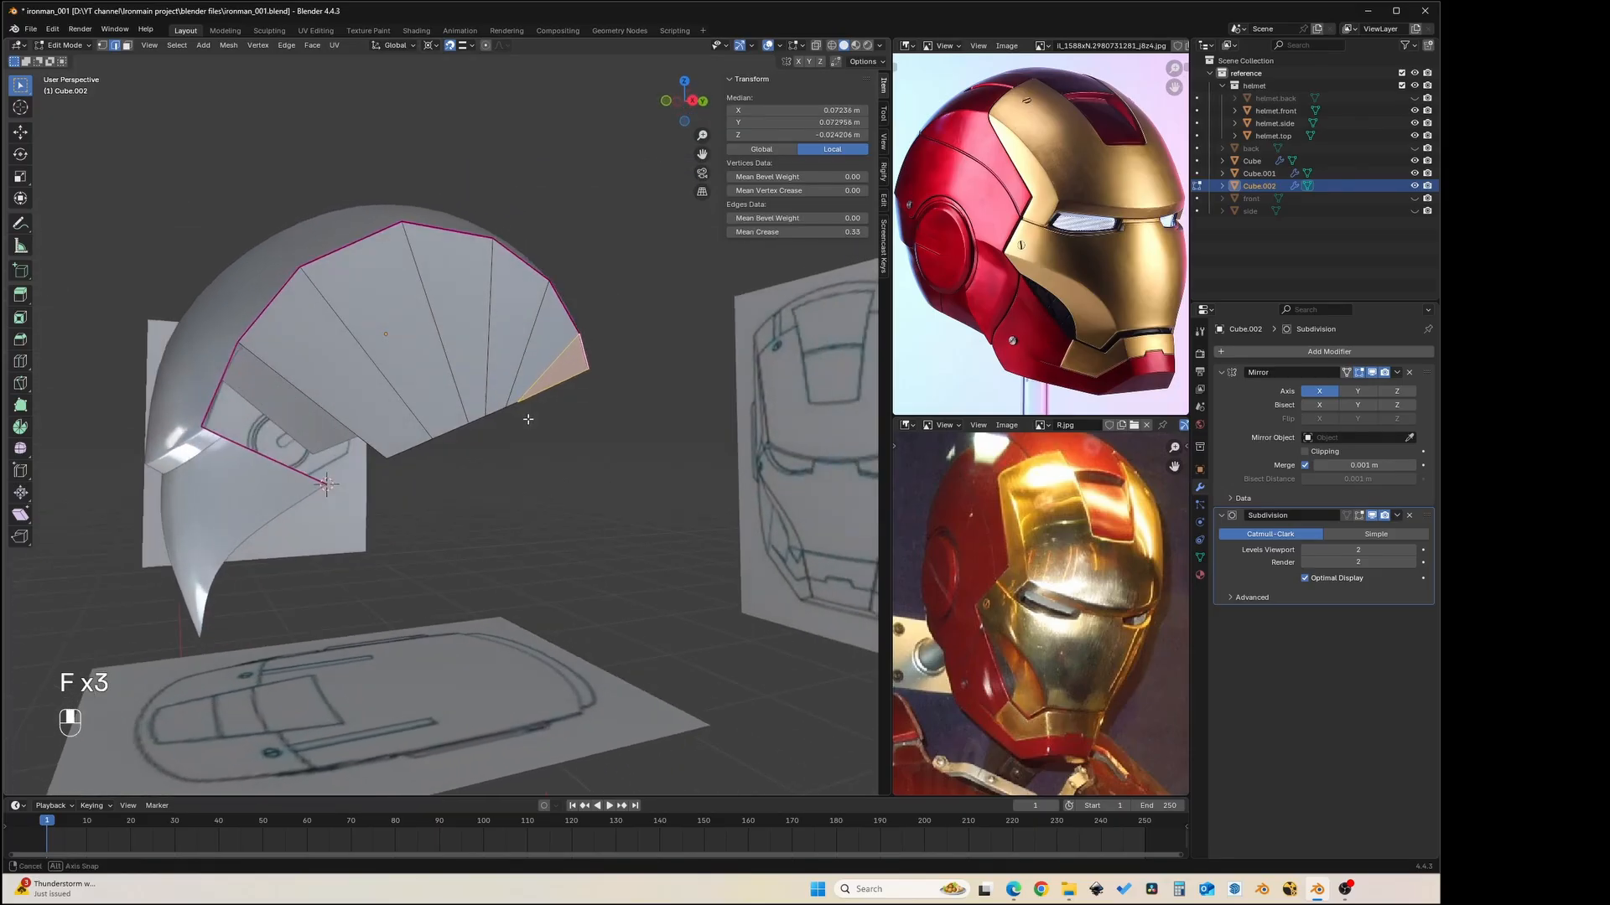
- Compare the smoothed side panel with the side reference drawing in the right orthographic view
middle_click_drag(194, 424, 349, 380)
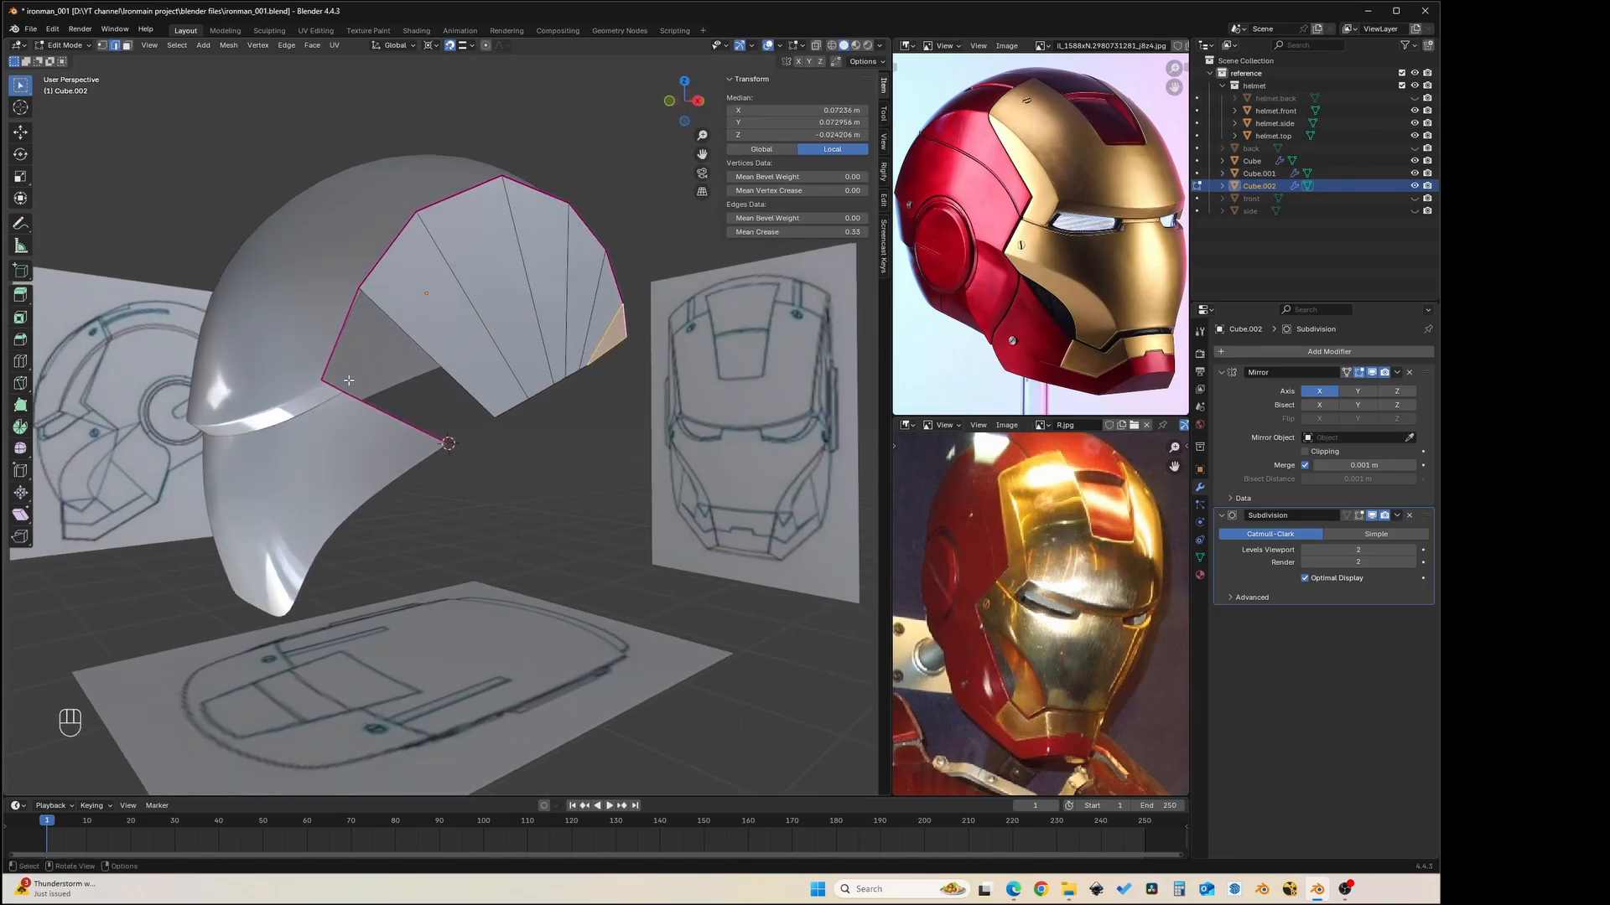
key("KP_3")
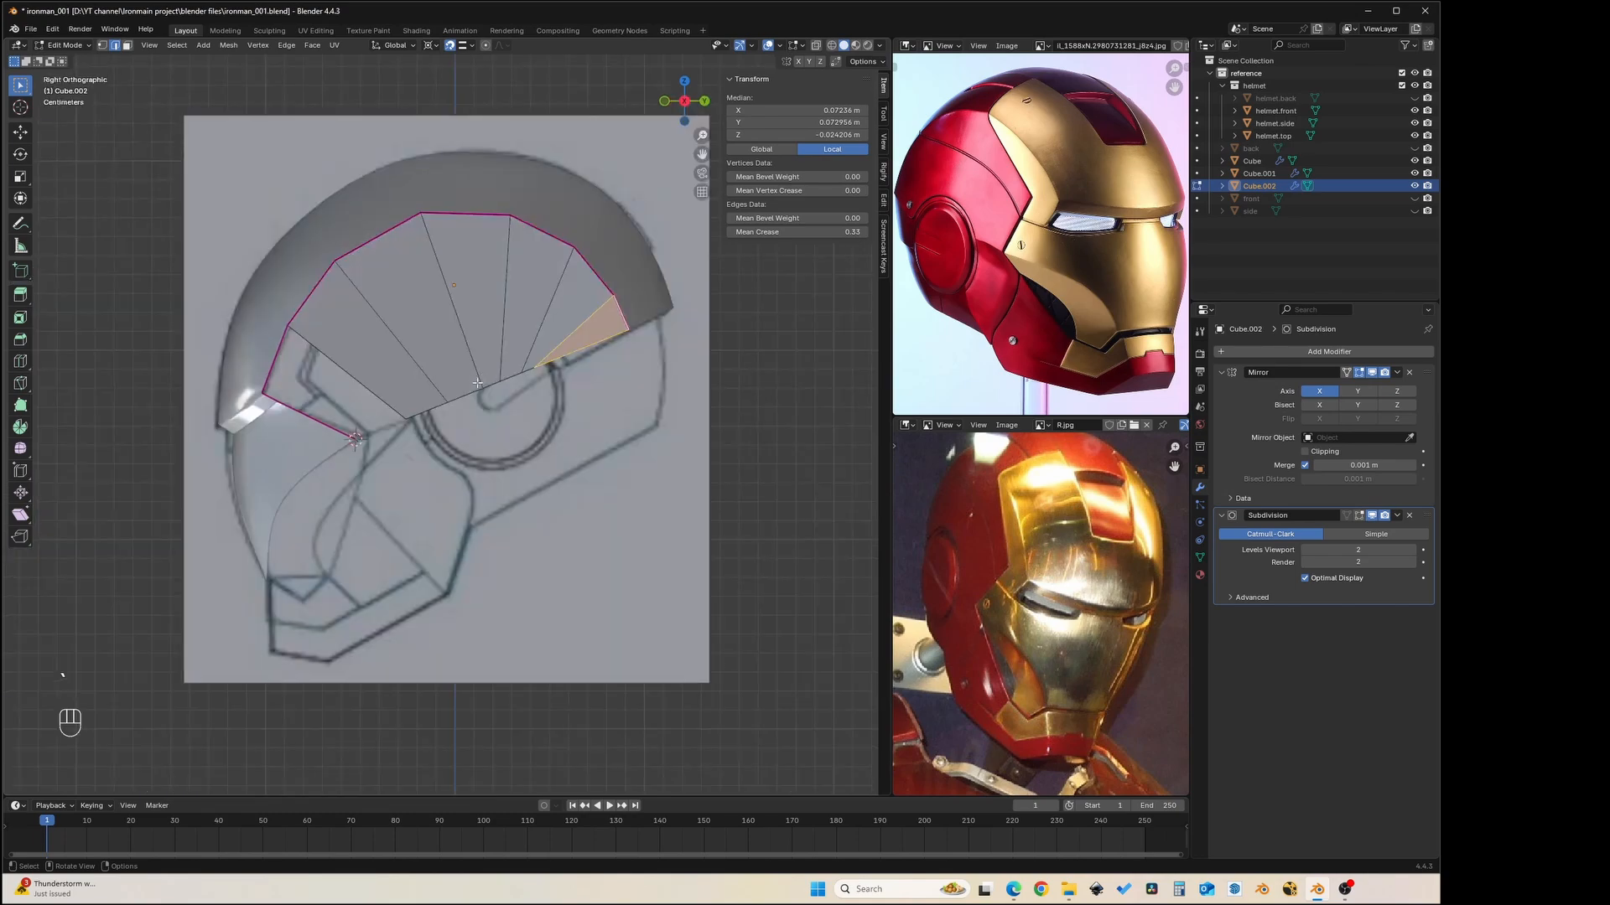
scroll(375, 370, "up", 1)
key("Tab")
scroll(352, 377, "down", 1)
middle_click_drag(302, 419, 373, 429, "shift")
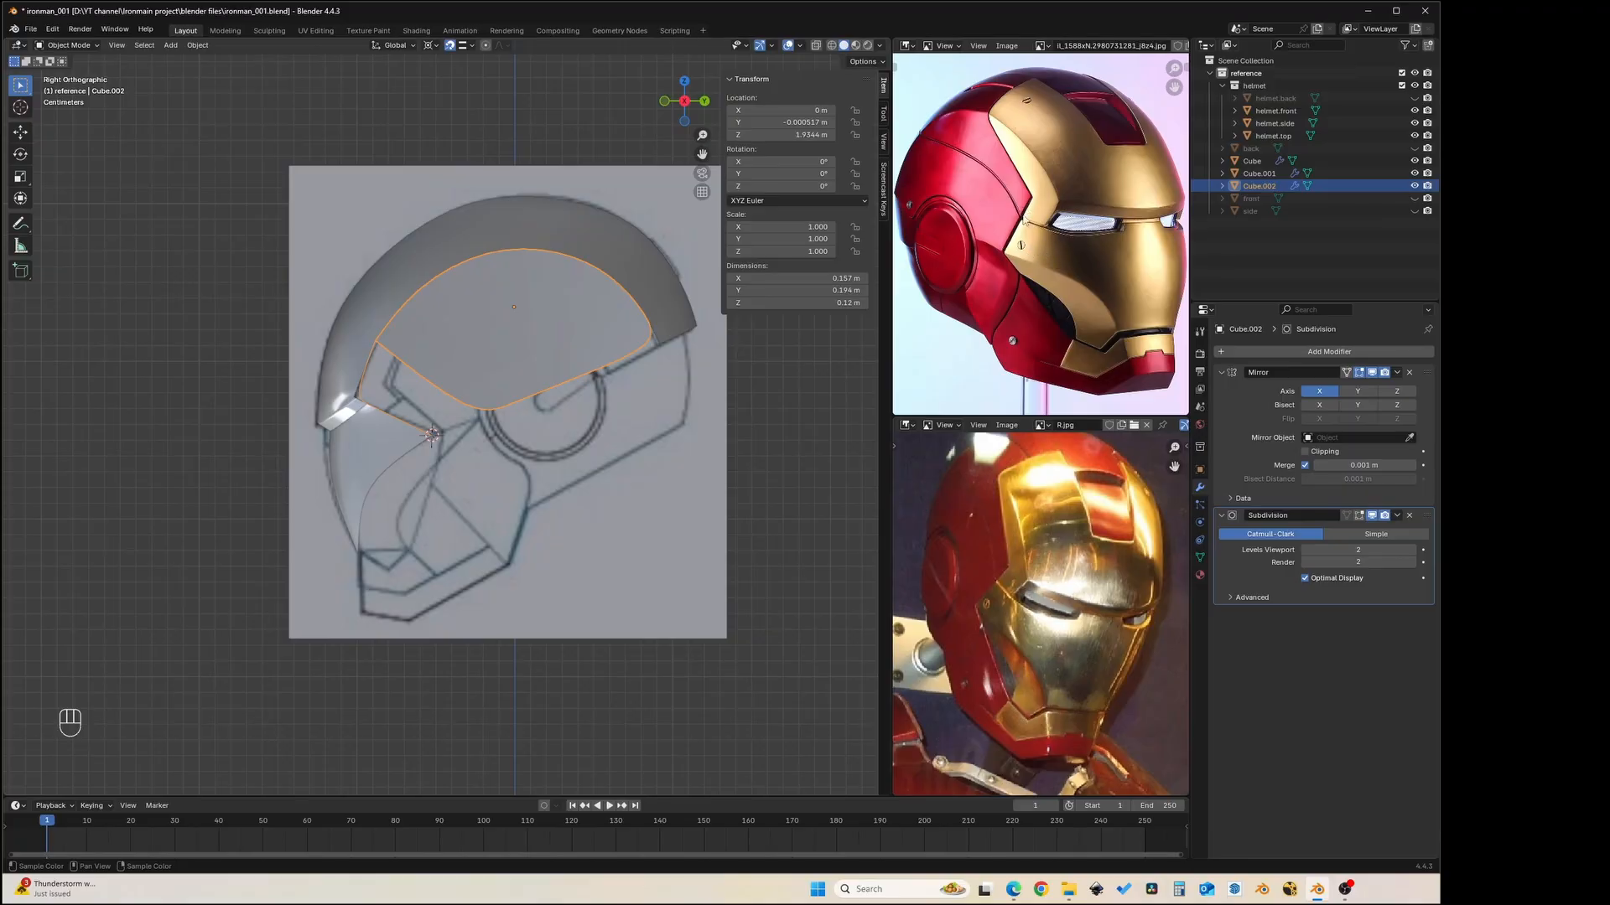
scroll(312, 406, "up", 3)
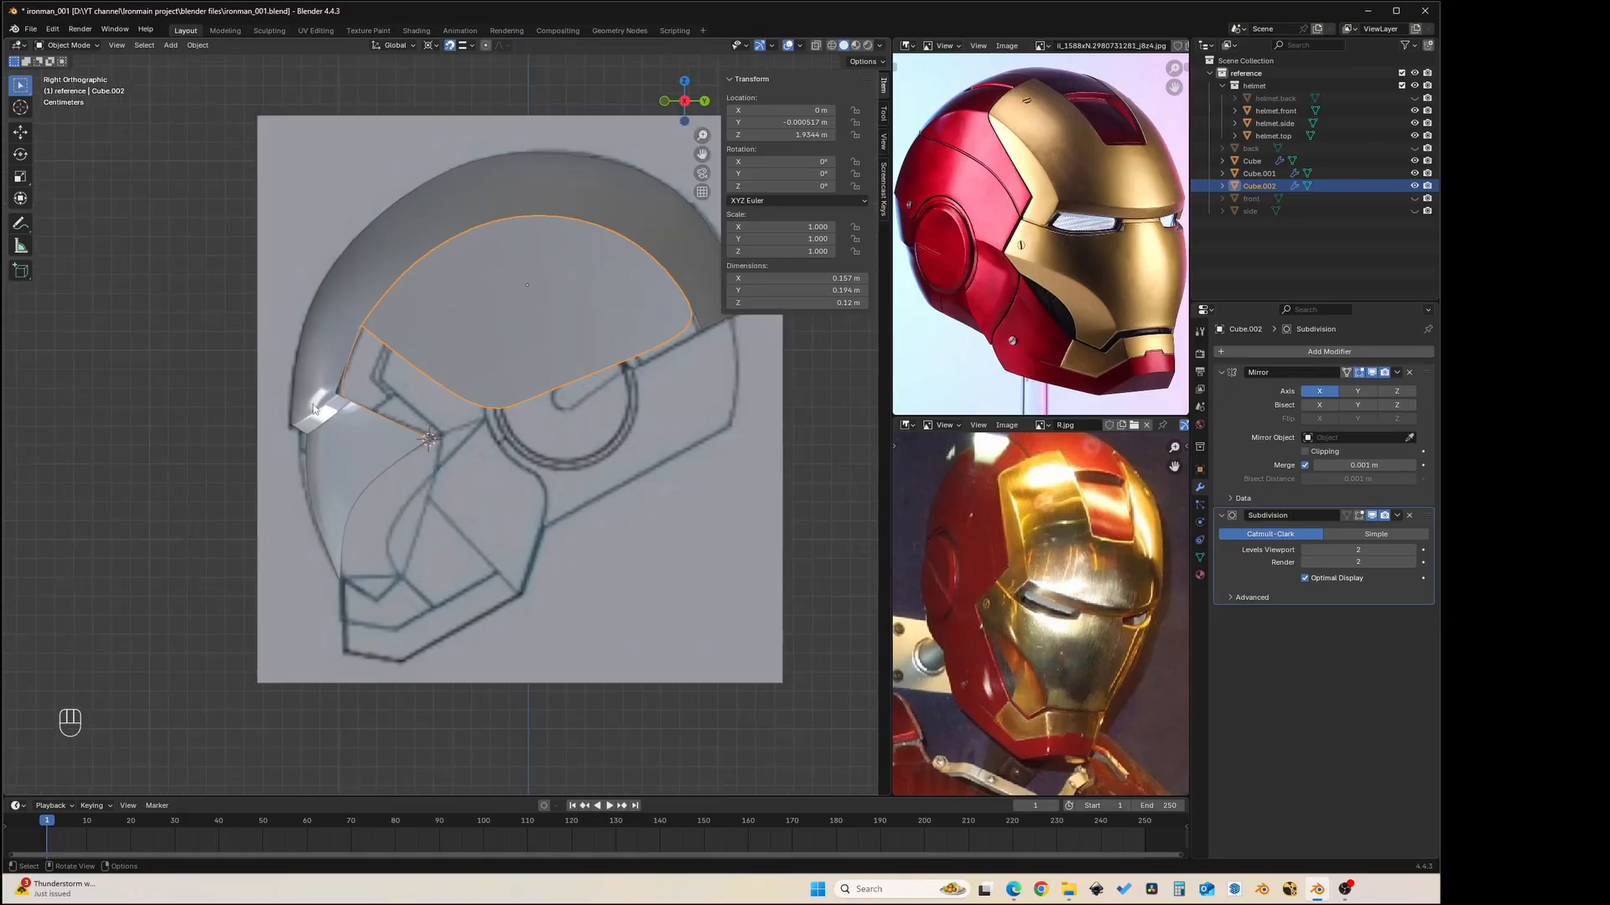
- Delete the side panel's lower front edges between the vertex beside the brow corner and the faceplate's rear tip, keeping the short first segment
key("Tab")
middle_click_drag(412, 400, 424, 355, "shift")
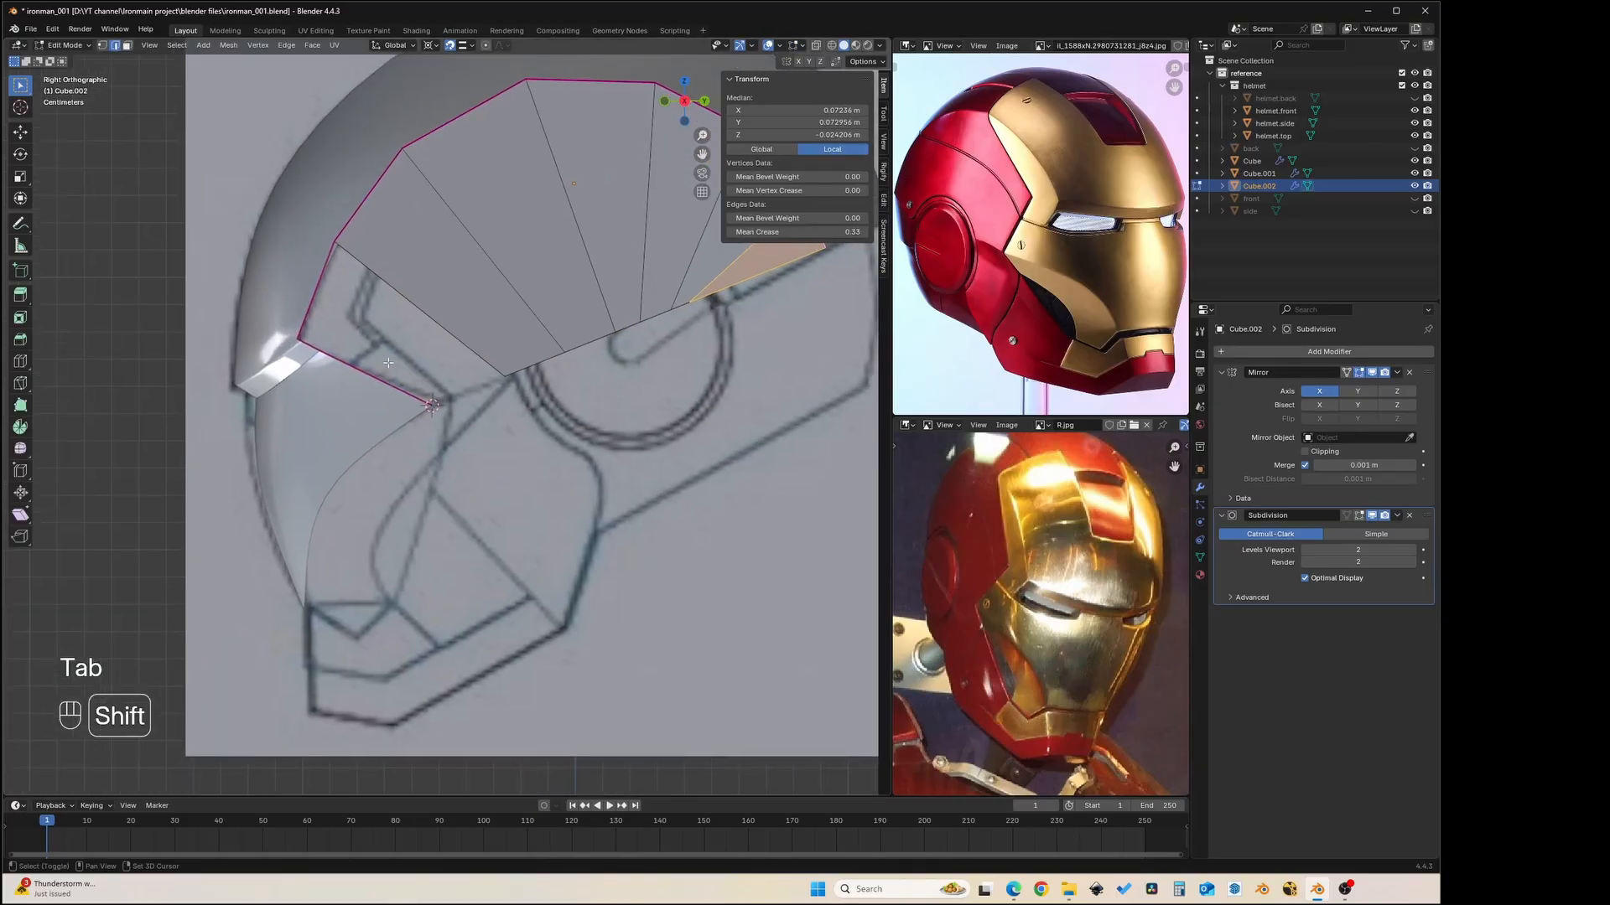
left_click(412, 403)
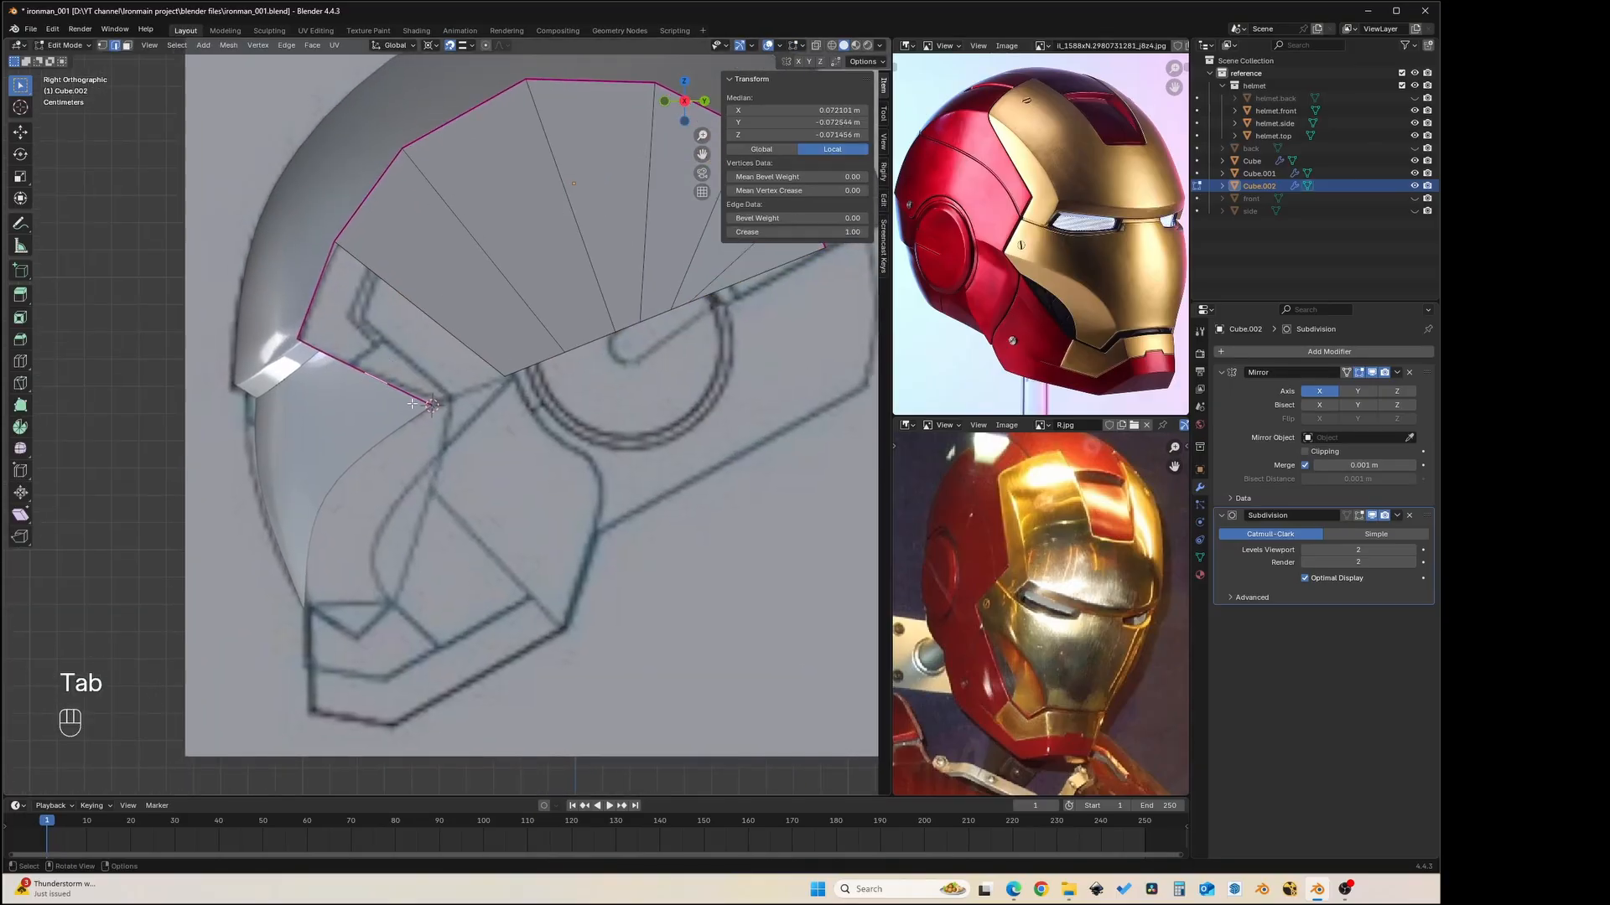
left_click(321, 352)
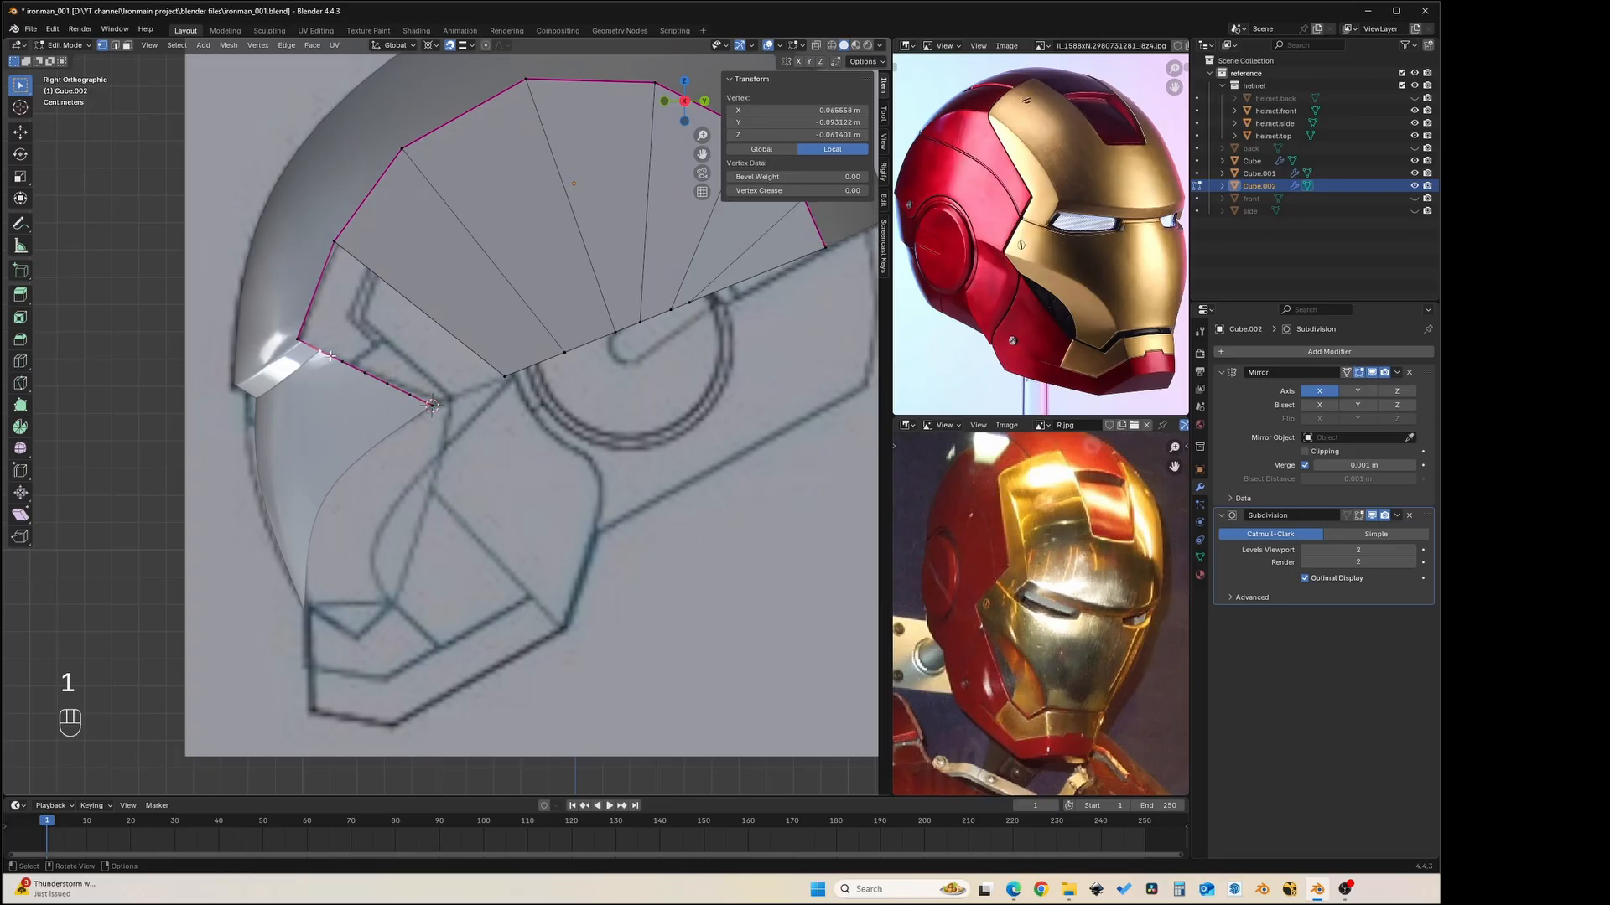
left_click(434, 410, "ctrl")
key("x")
left_click(447, 435)
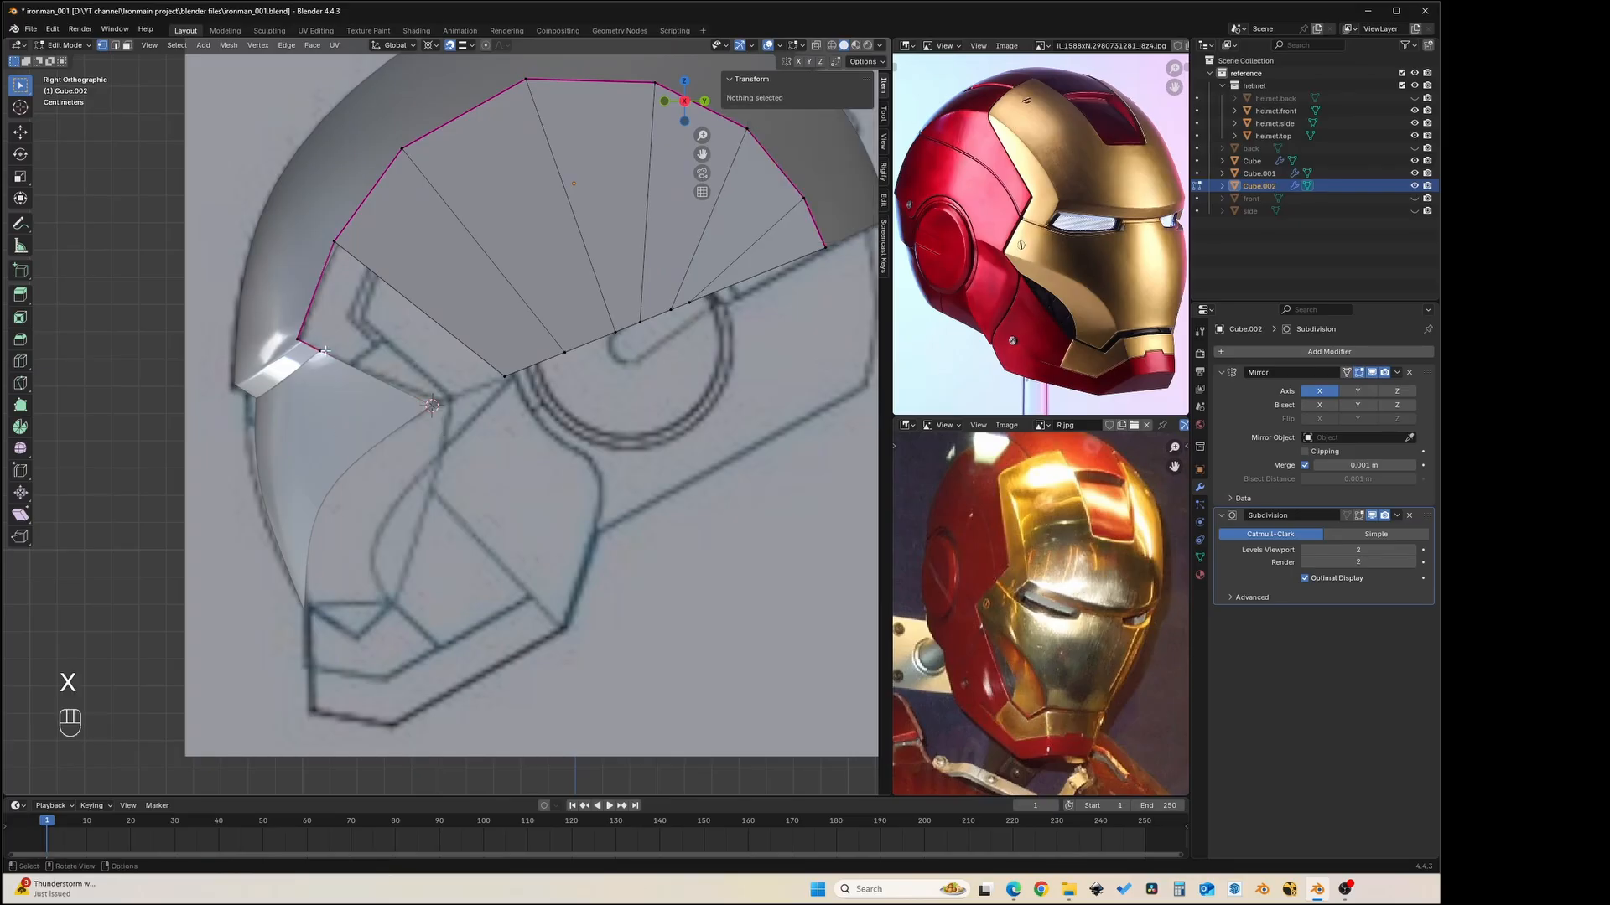
- Try to snap the free end of the short front segment onto the faceplate's rear tip from the side view
left_click(324, 351)
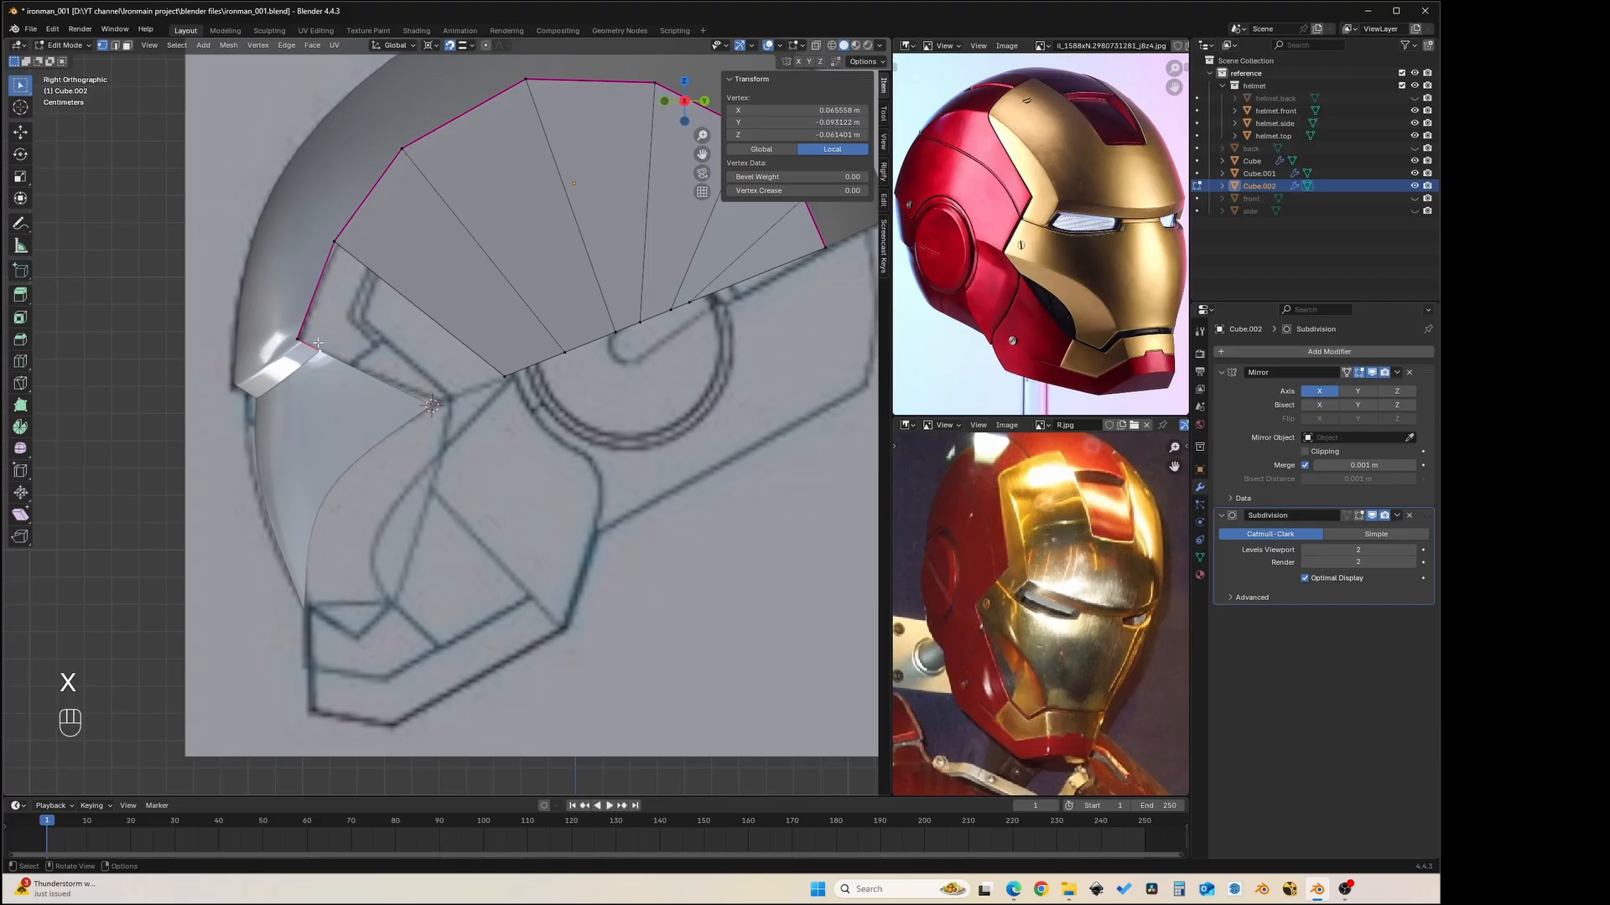
key("g")
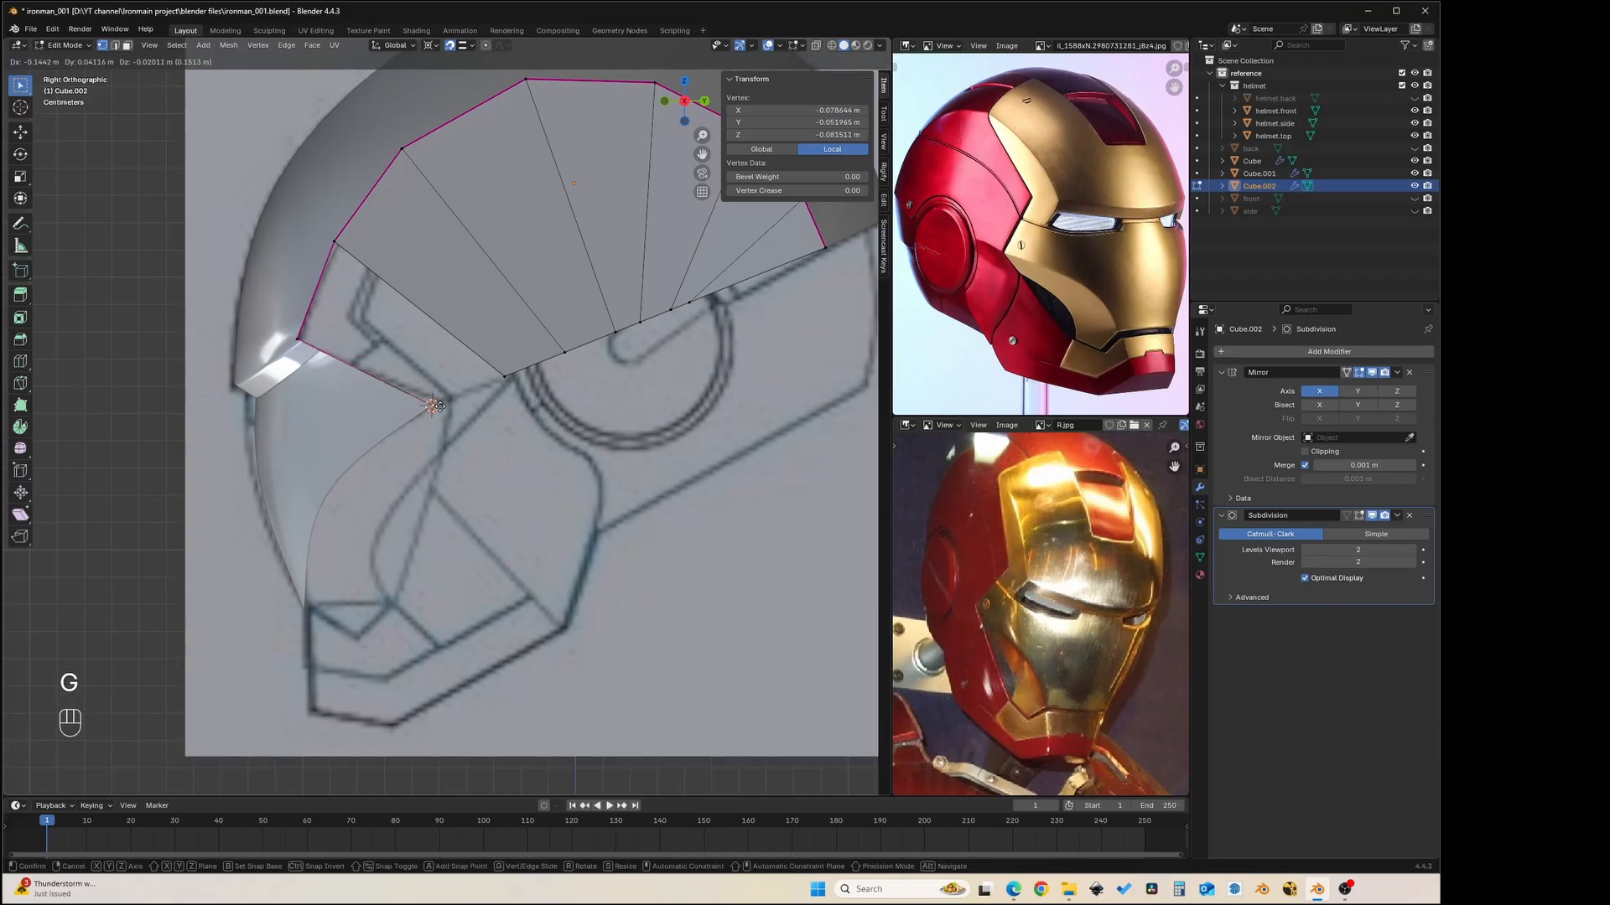
key("Escape")
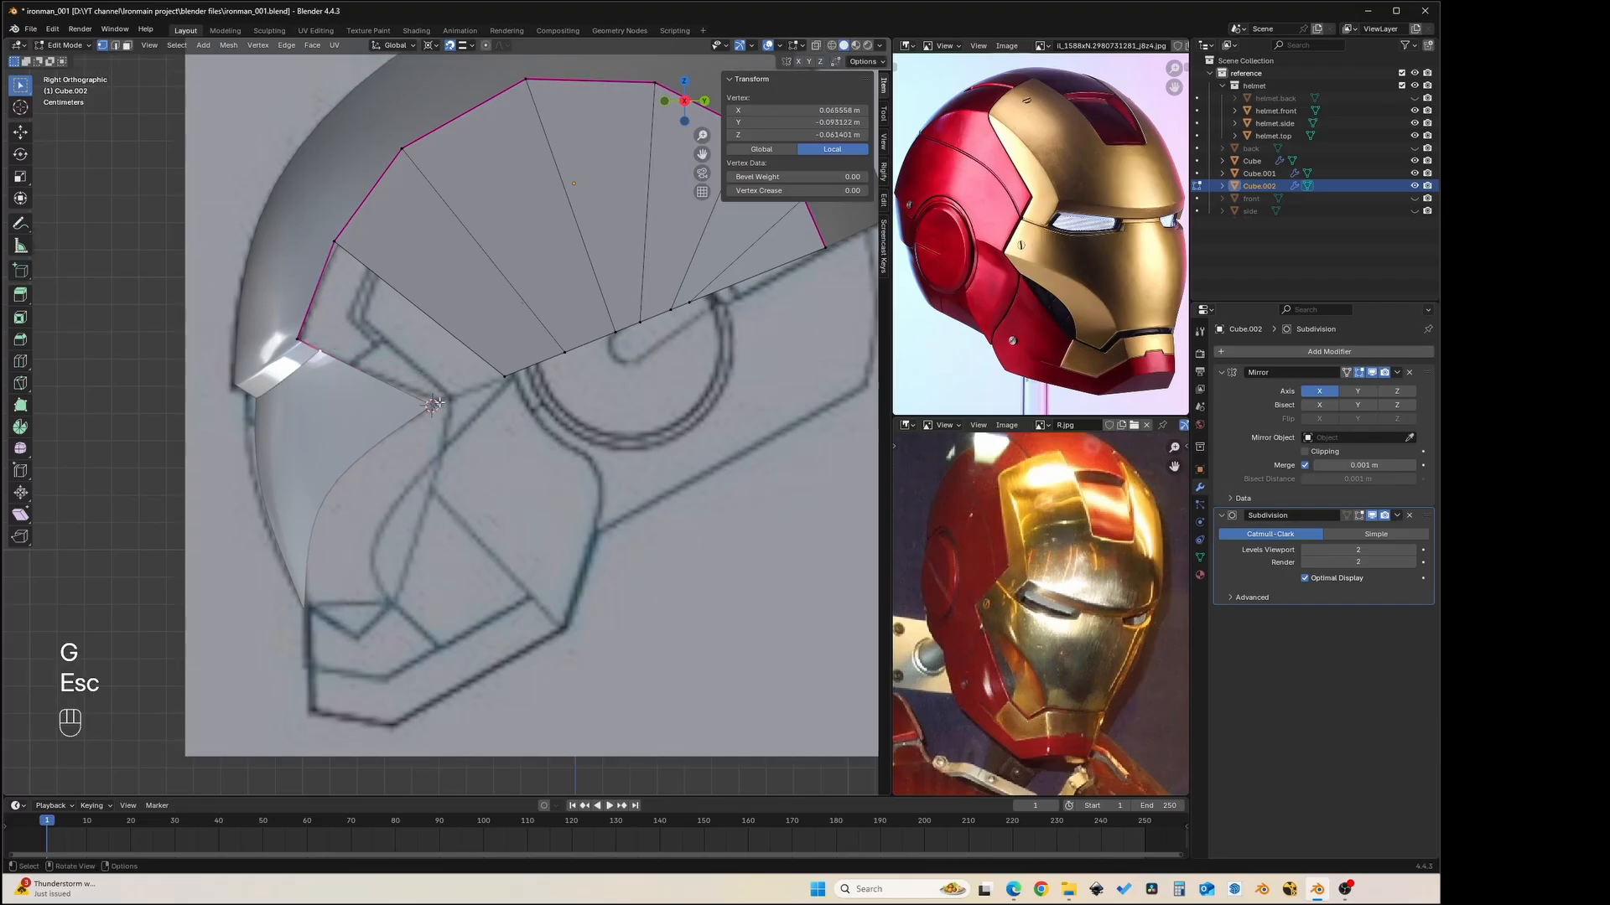
left_click(467, 47)
left_click(452, 148)
key("g")
left_click(435, 394)
key("Tab")
middle_click_drag(435, 395, 384, 339)
key("Tab")
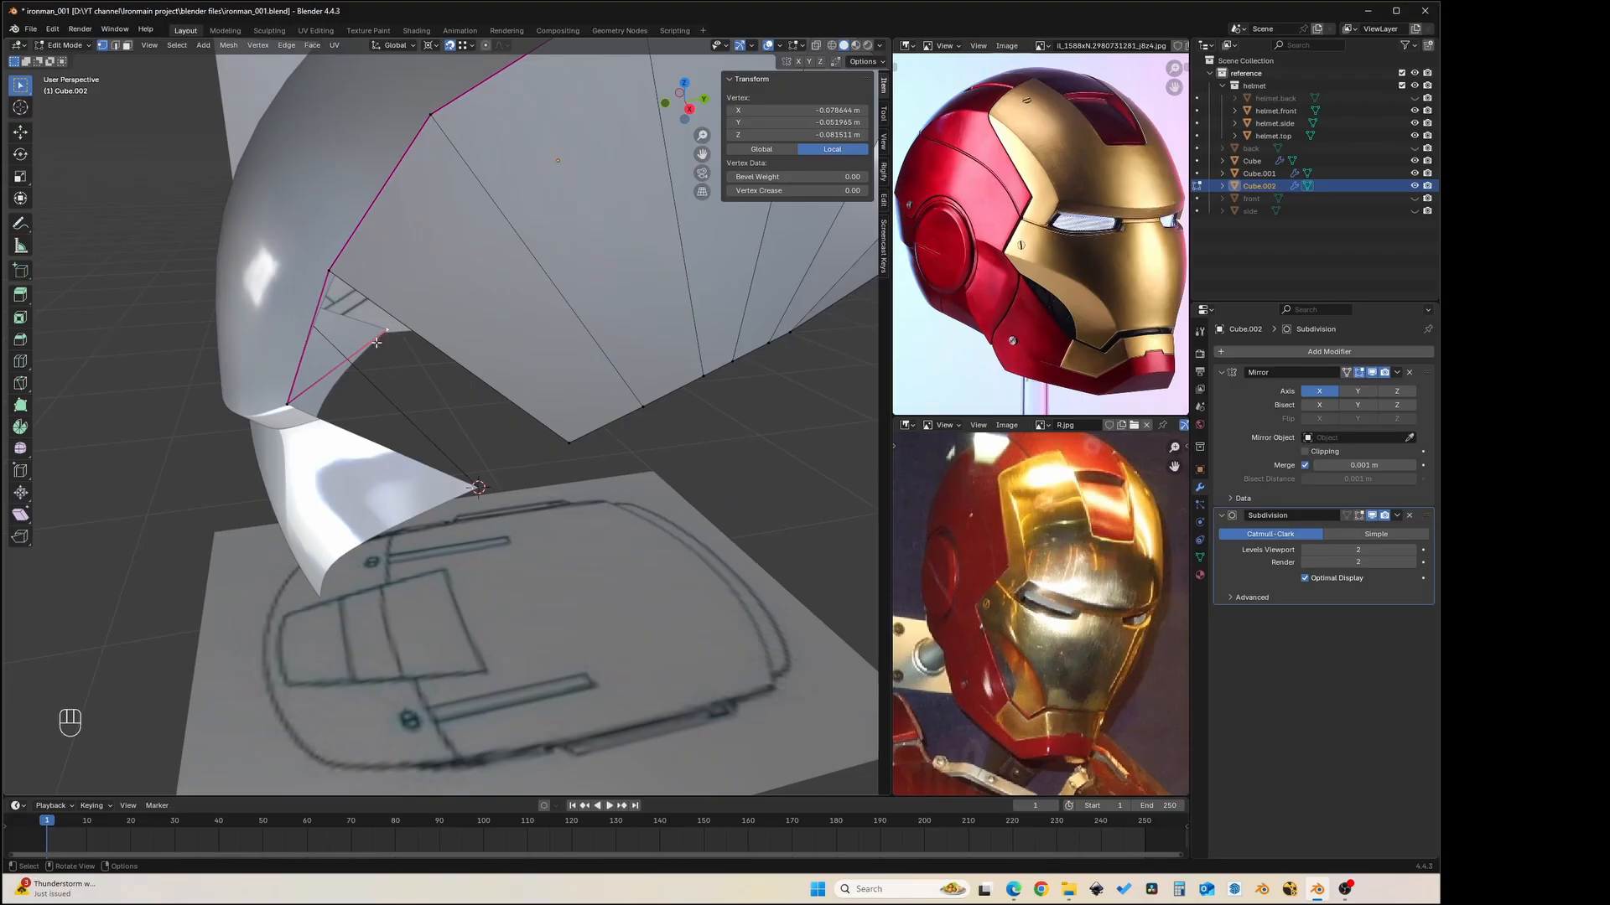
- Snap the free end of the short front segment onto the faceplate's rear tip on the side panel's own side
key("g")
left_click(436, 394)
middle_click_drag(435, 394, 494, 377)
key("Tab")
key("Tab")
scroll(410, 397, "down", 4)
middle_click_drag(495, 377, 444, 397)
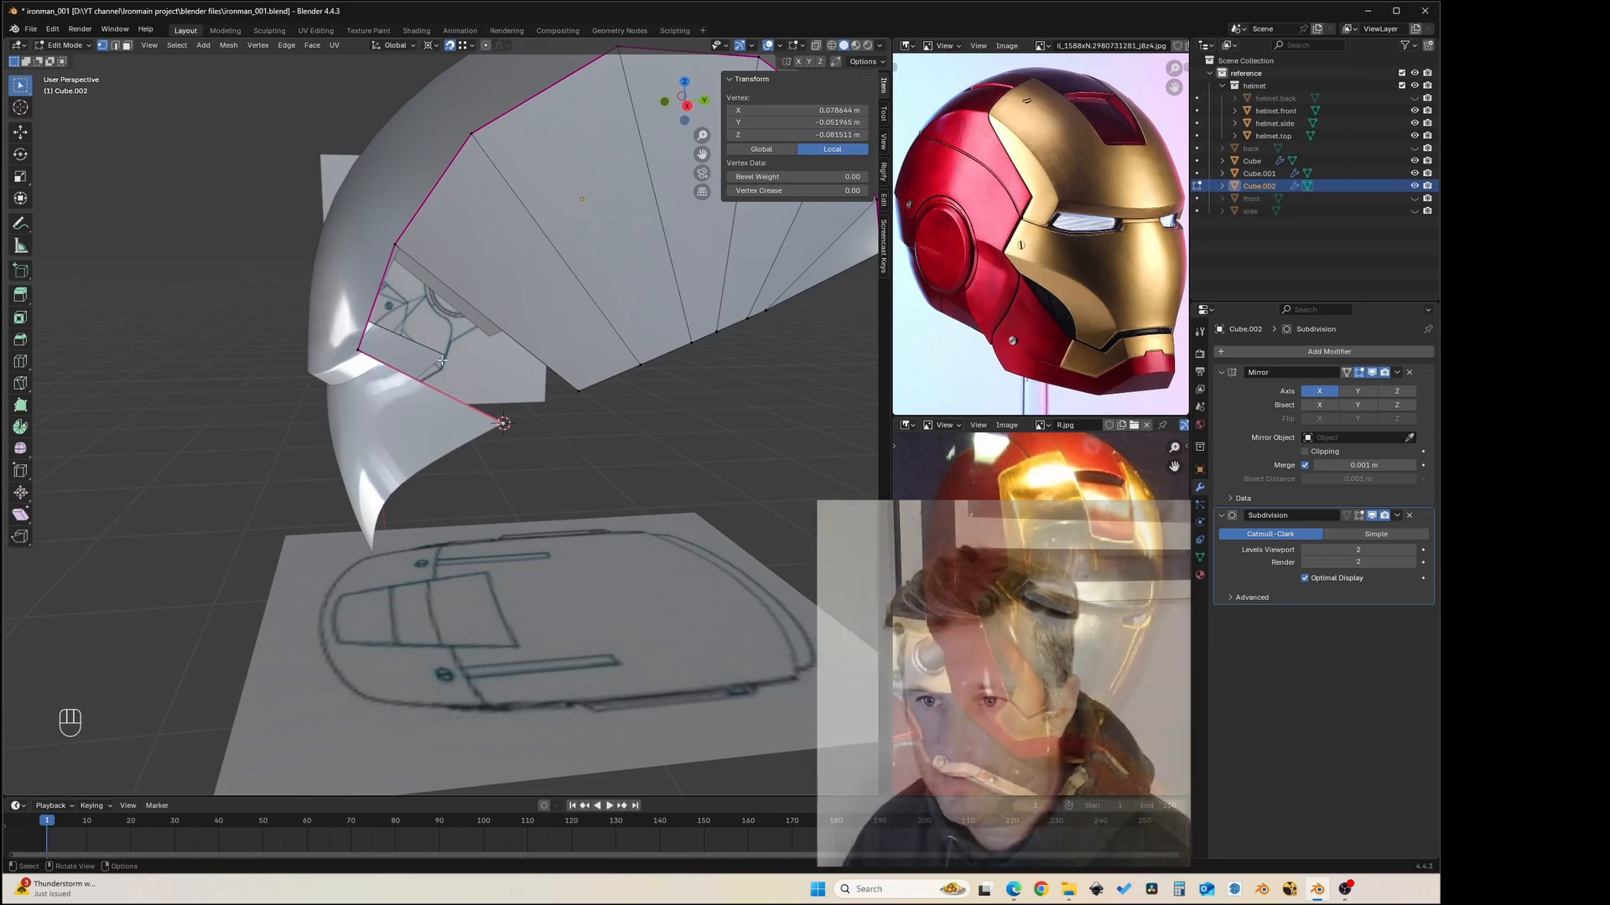
- Fill the face between the lower front edge and the first extruded edge to close the panel's front gap
key("2")
left_click(409, 380)
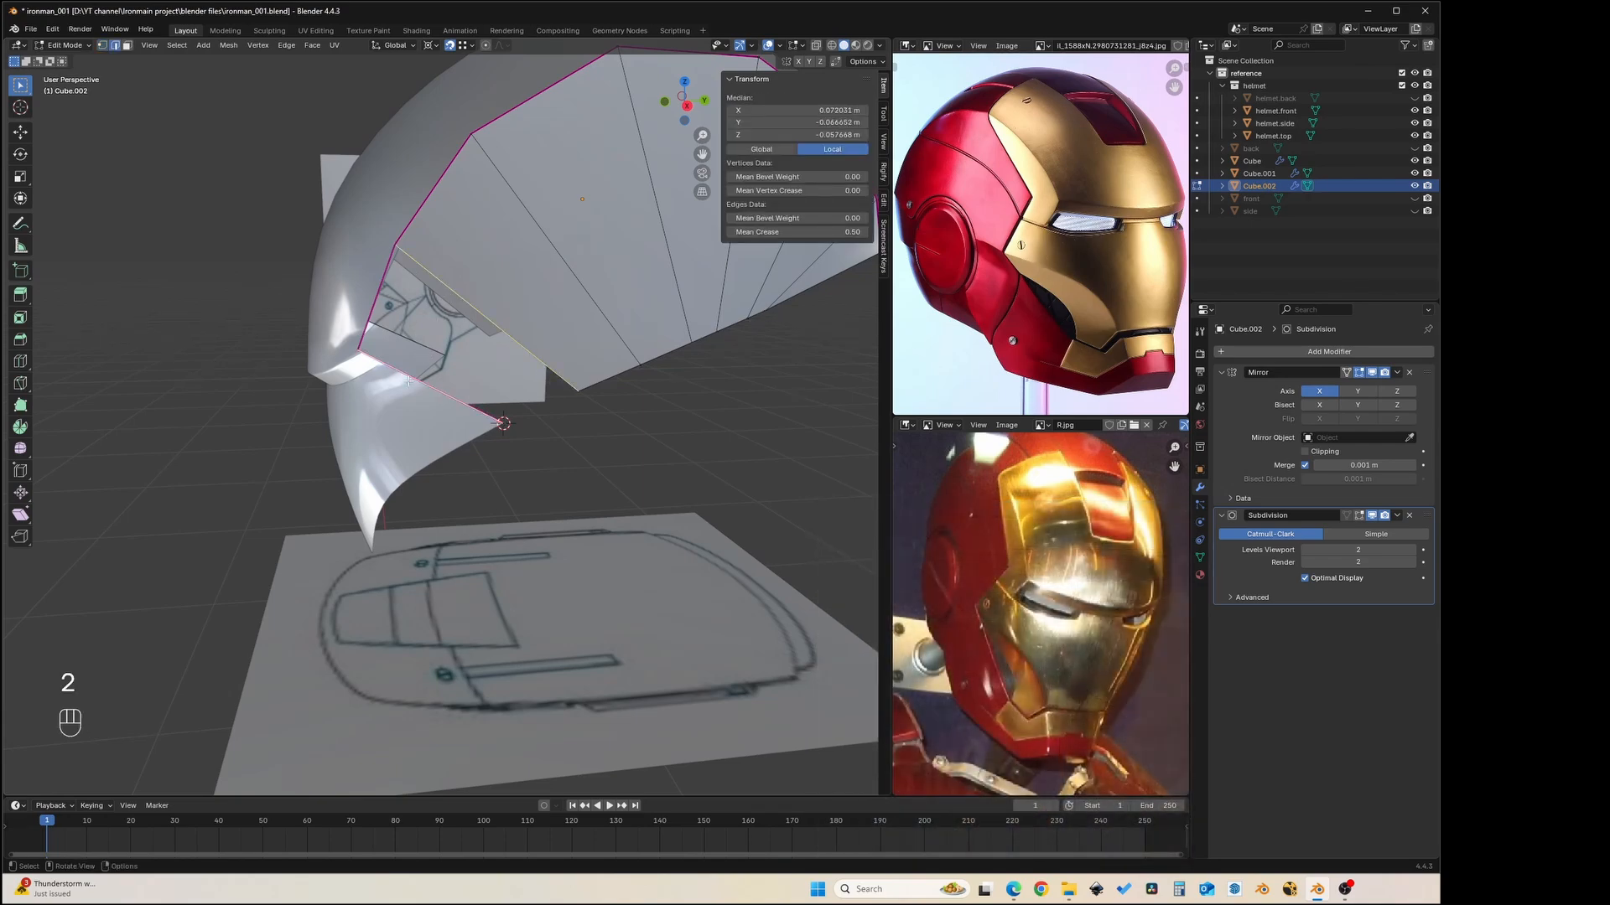
key("f")
- Inspect the smoothed side panel in Object Mode, checking its lower edge and corners
key("Tab")
scroll(537, 423, "down", 3)
mouse_move(537, 423)
middle_mouse_down()
mouse_move(562, 421)
mouse_move(593, 470)
mouse_move(656, 471)
mouse_move(499, 467)
mouse_move(527, 430)
middle_mouse_up()
scroll(553, 417, "up", 2)
left_click(576, 435)
scroll(526, 430, "up", 2)
left_click(657, 290)
key("Tab")
- Crease the whole chain of edges along the side panel's diagonal lower border
middle_click_drag(657, 290, 446, 433)
left_click(457, 430)
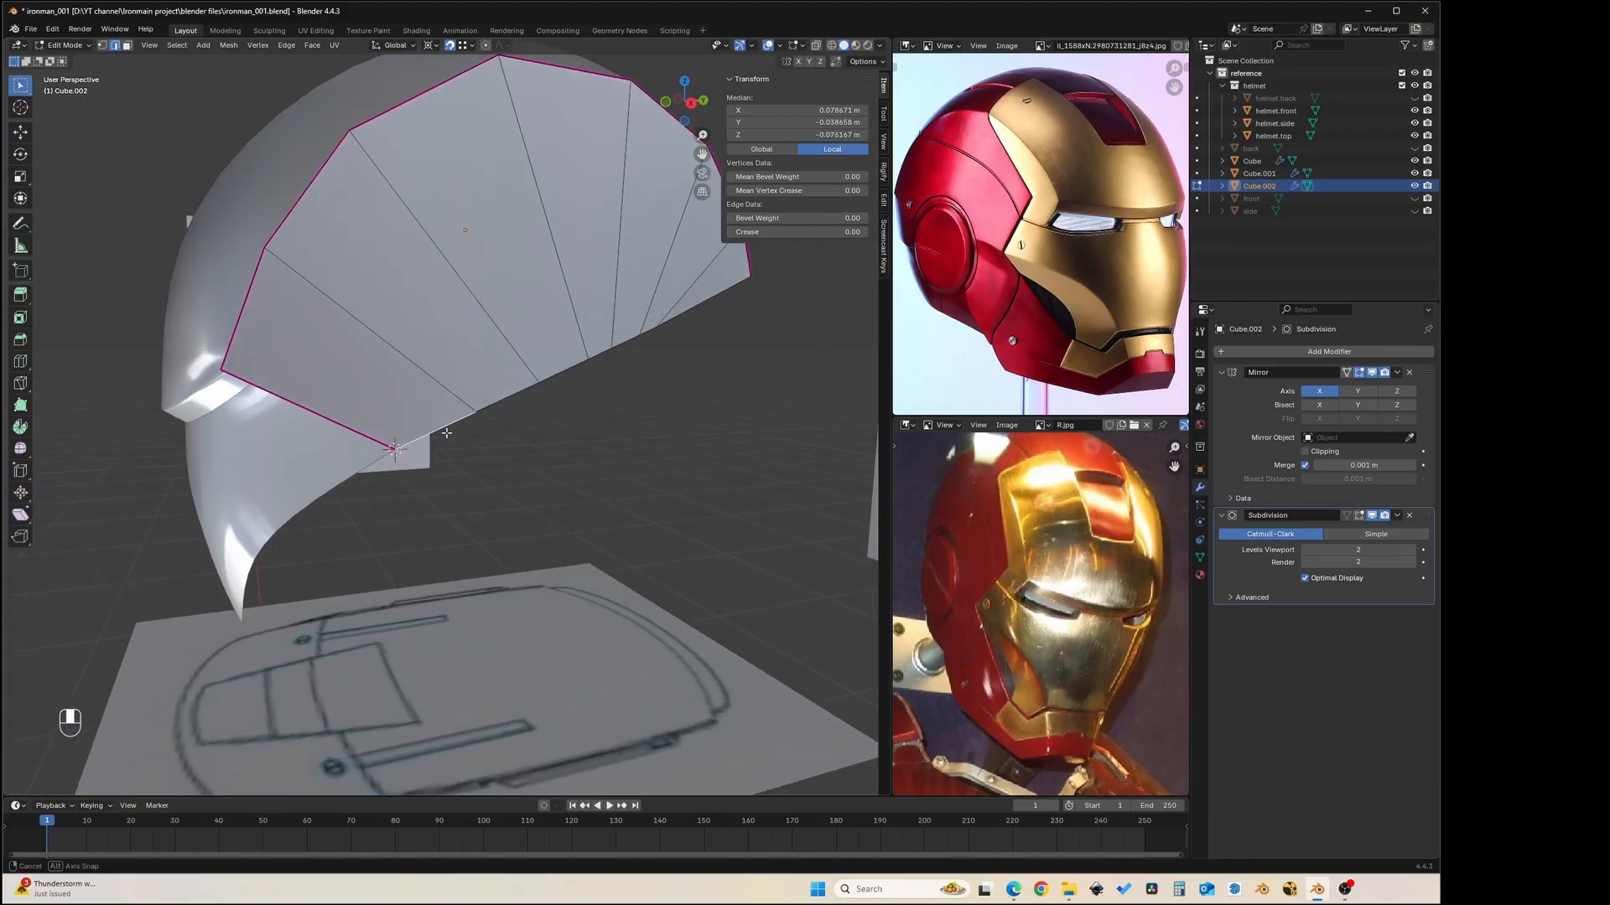
left_click(715, 299, "ctrl")
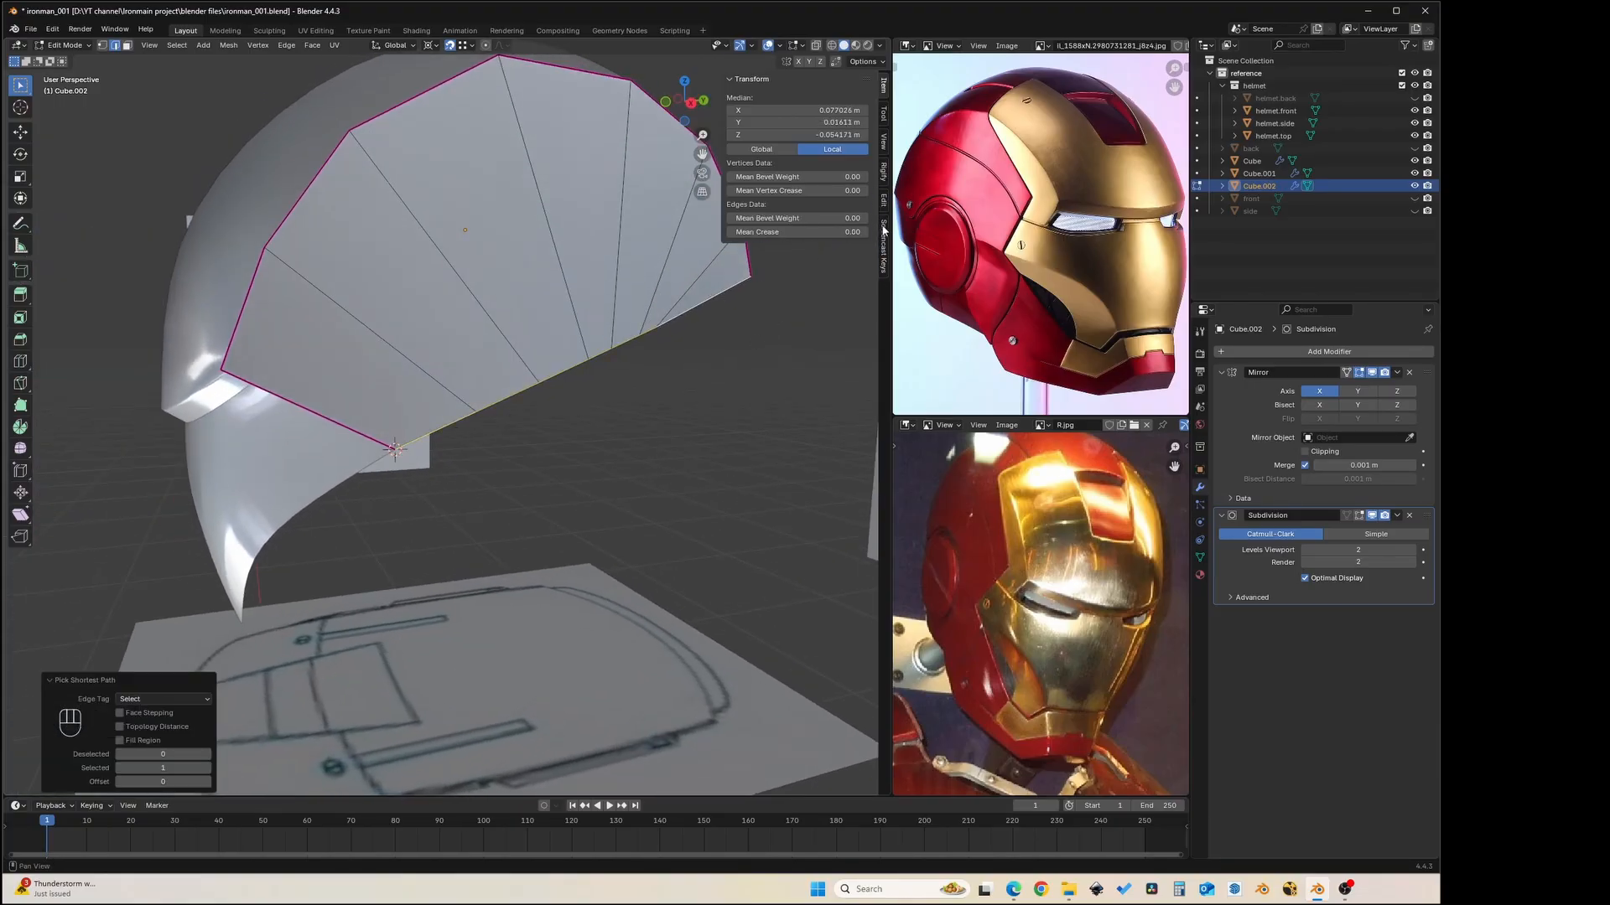
key("Tab")
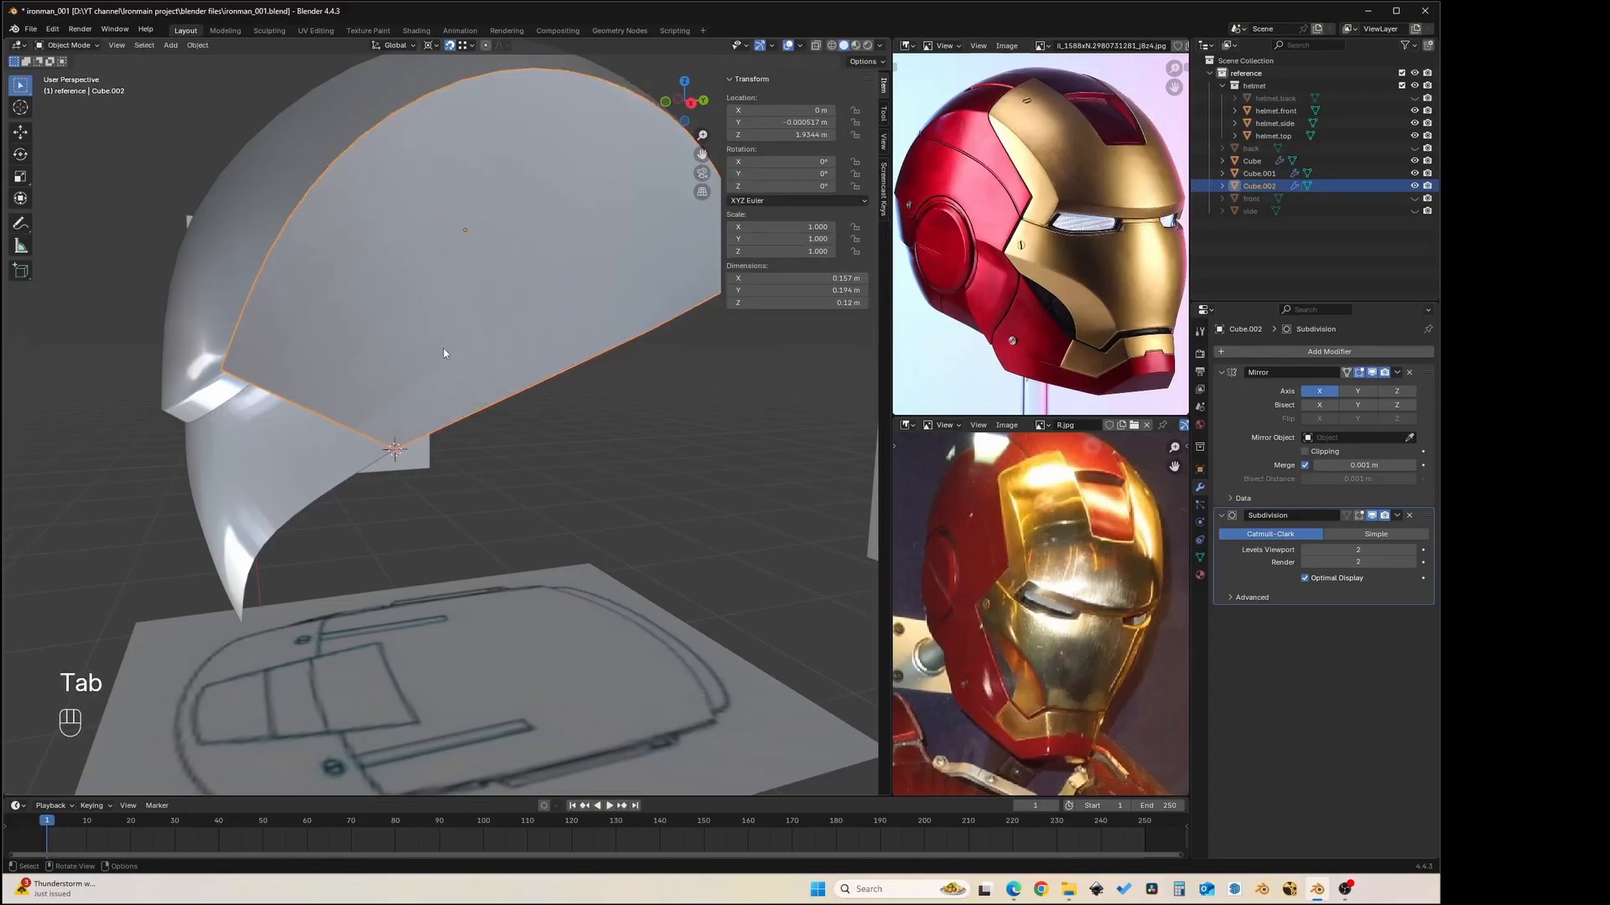
- Apply Shade Smooth to the side panel object
mouse_move(445, 353)
middle_mouse_down()
mouse_move(676, 439)
mouse_move(532, 467)
mouse_move(607, 450)
mouse_move(562, 444)
mouse_move(508, 494)
mouse_move(462, 352)
middle_mouse_up()
left_click(676, 438)
left_click(463, 352)
right_click(462, 349)
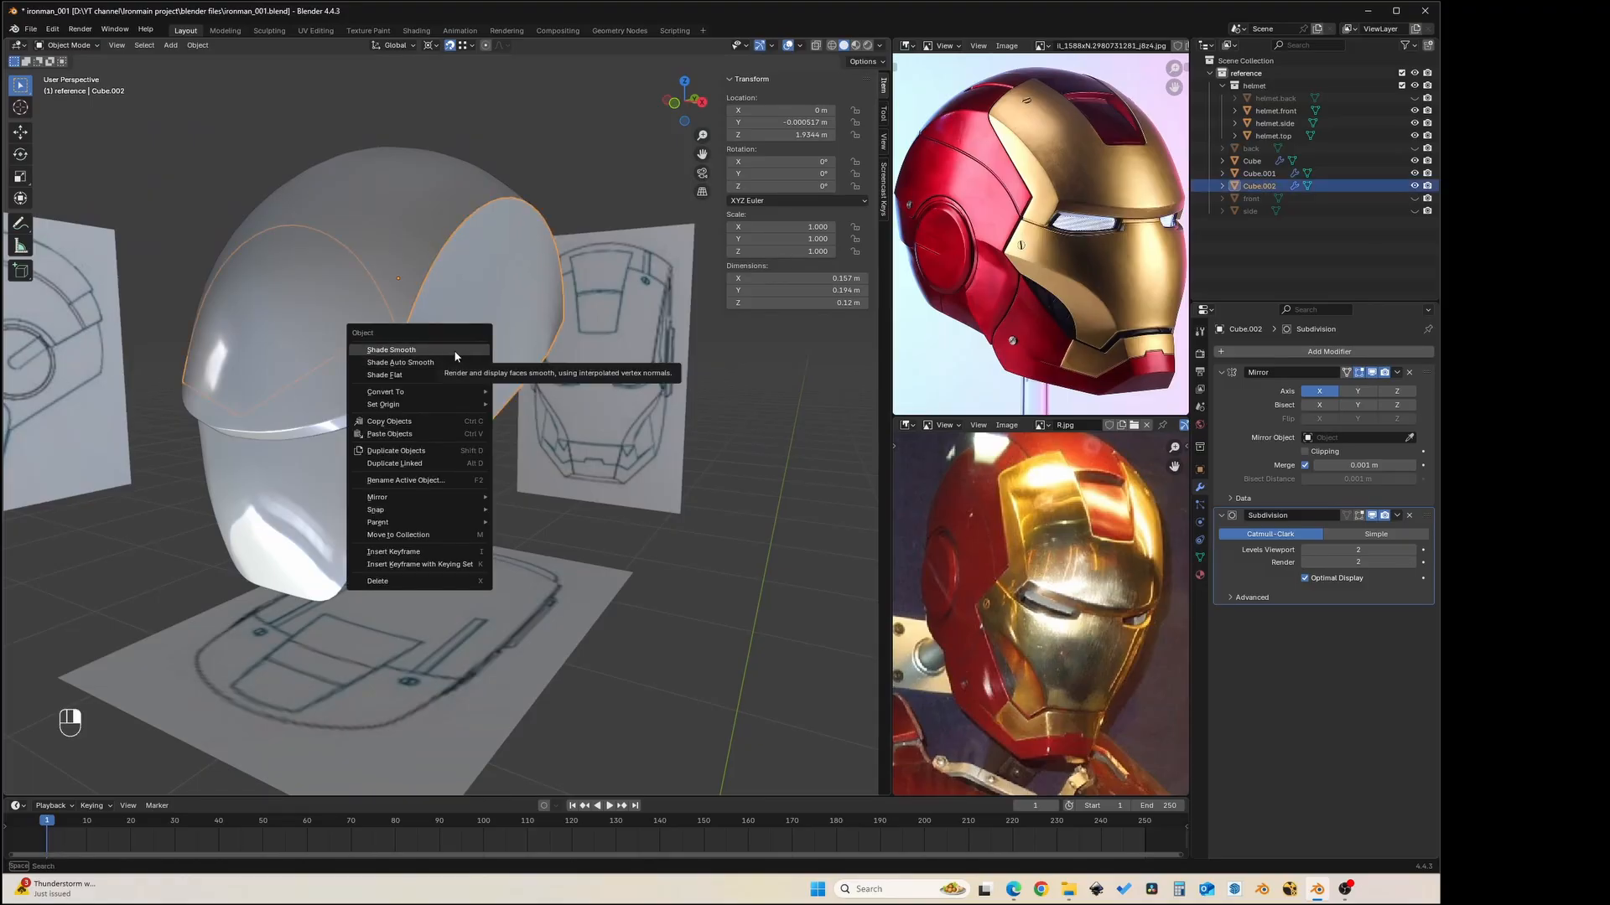
left_click(453, 350)
left_click(656, 154)
- Turn on the Face Orientation overlay to check the normals of the helmet parts
mouse_move(656, 154)
middle_mouse_down()
mouse_move(541, 235)
mouse_move(516, 281)
middle_mouse_up()
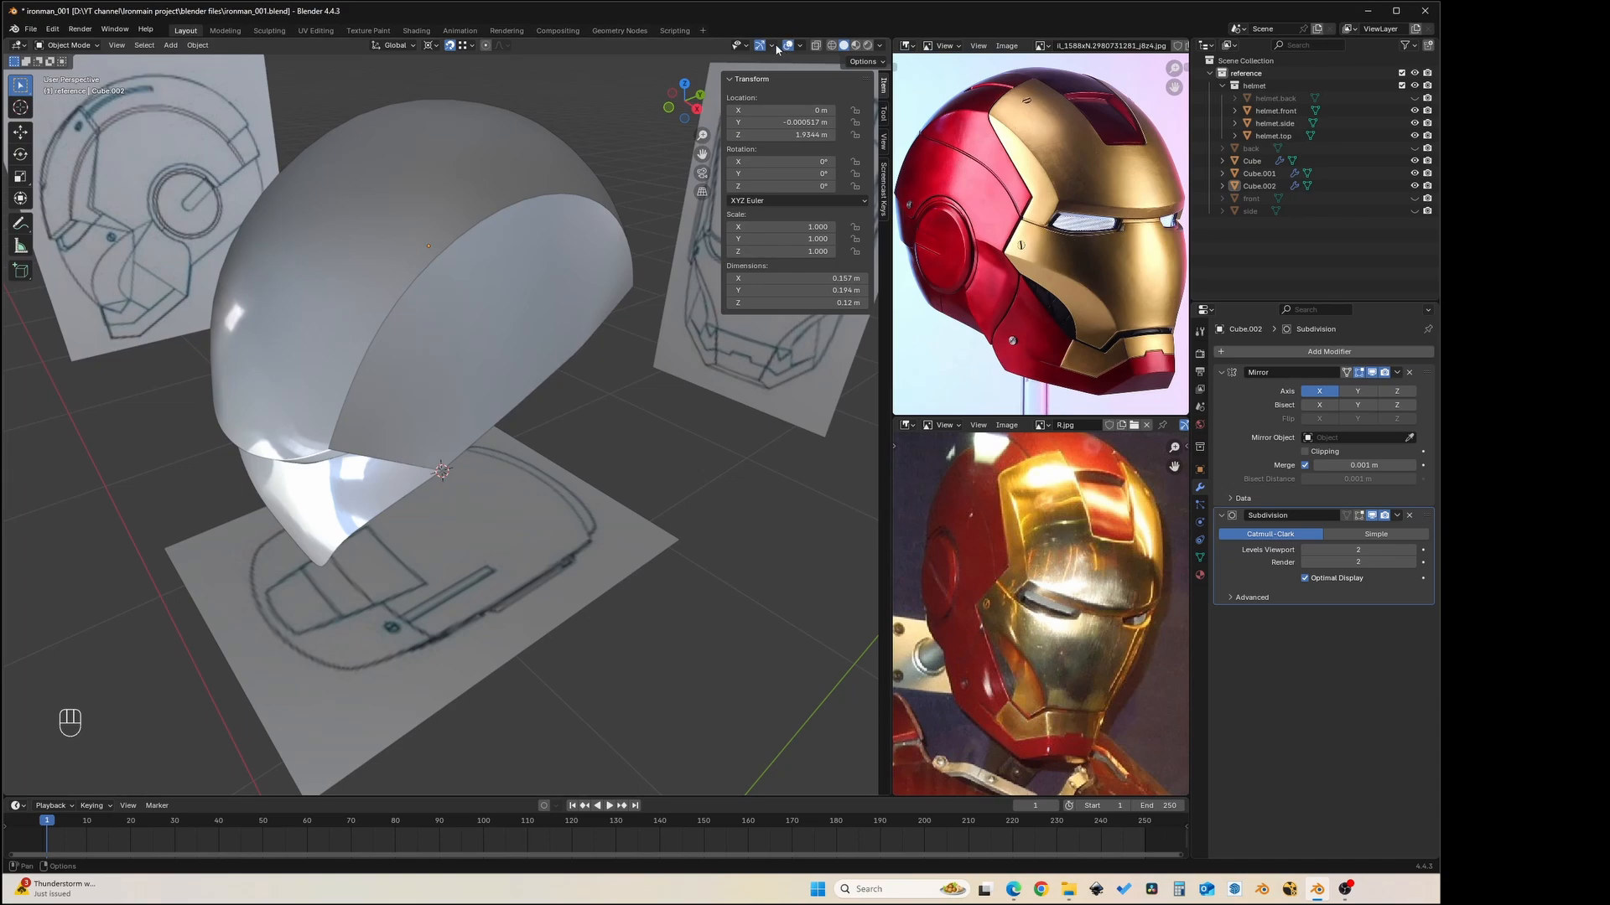
left_click(799, 46)
left_click(754, 273)
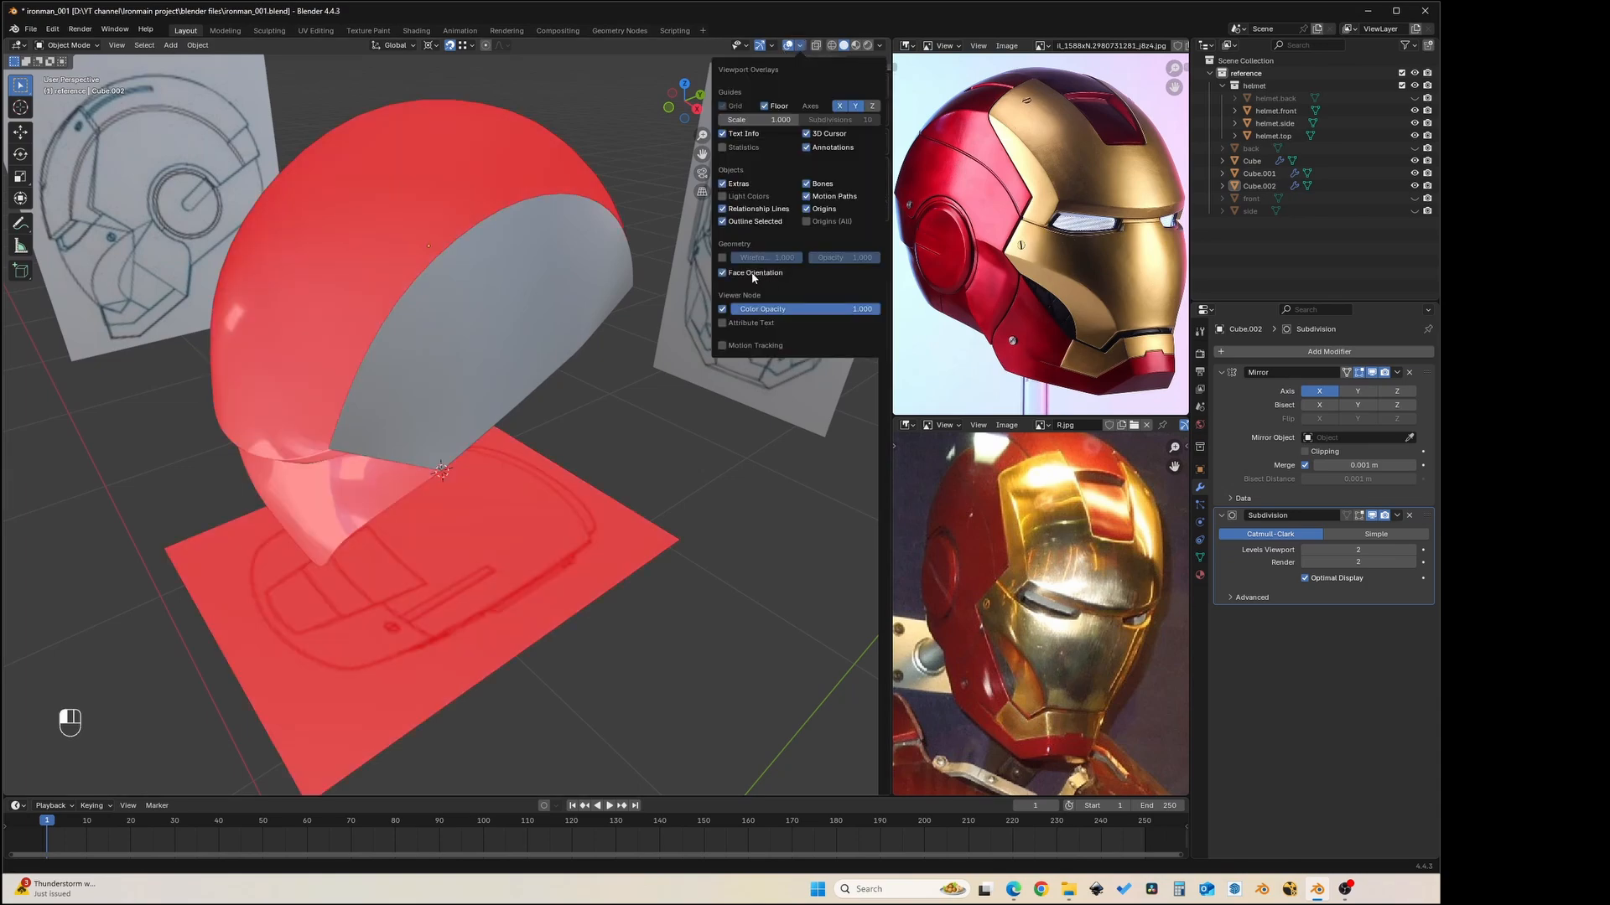
middle_click_drag(587, 311, 478, 329)
- Flip the normals of all faces on the crown, the faceplate and the top reference plane together
left_click(392, 306)
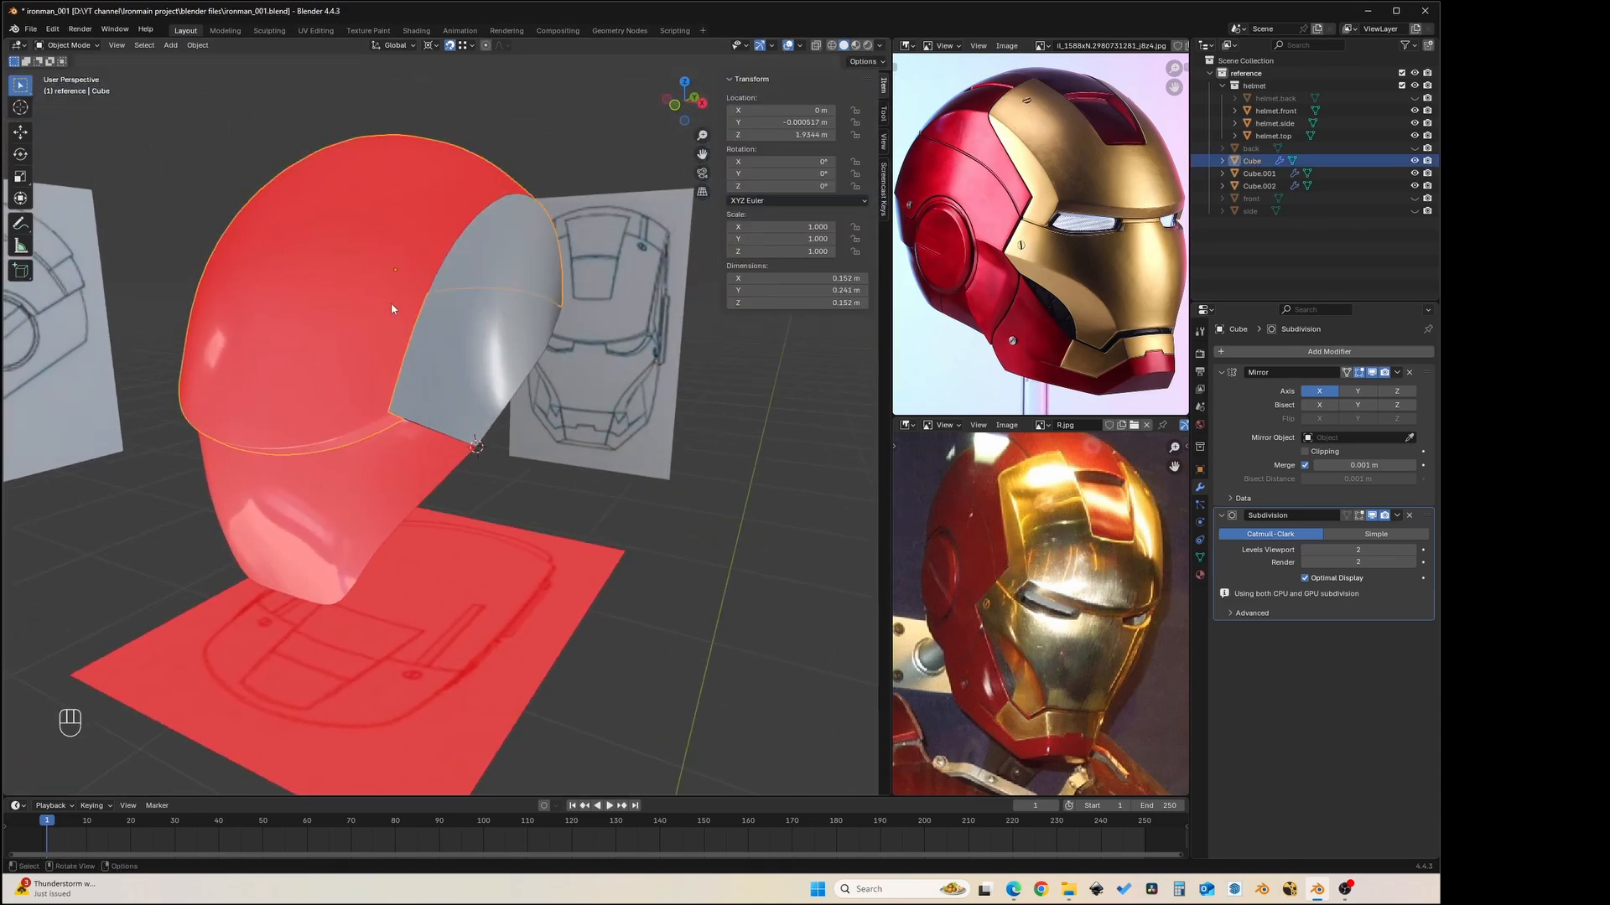
left_click(374, 471, "shift")
left_click(402, 579, "shift")
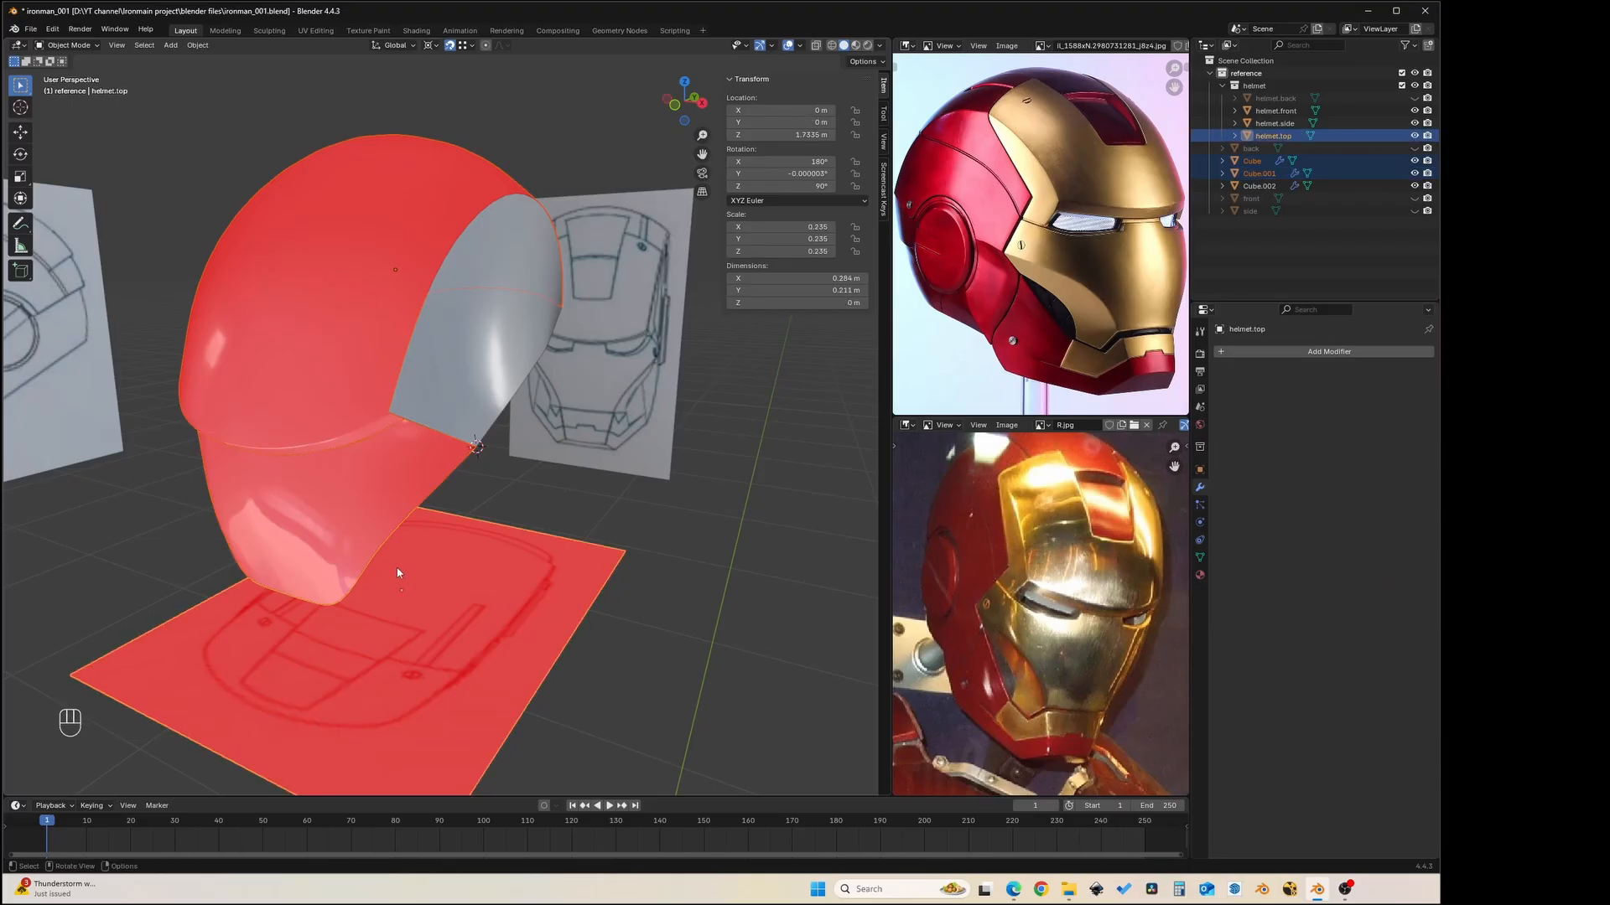
middle_click_drag(403, 578, 401, 506)
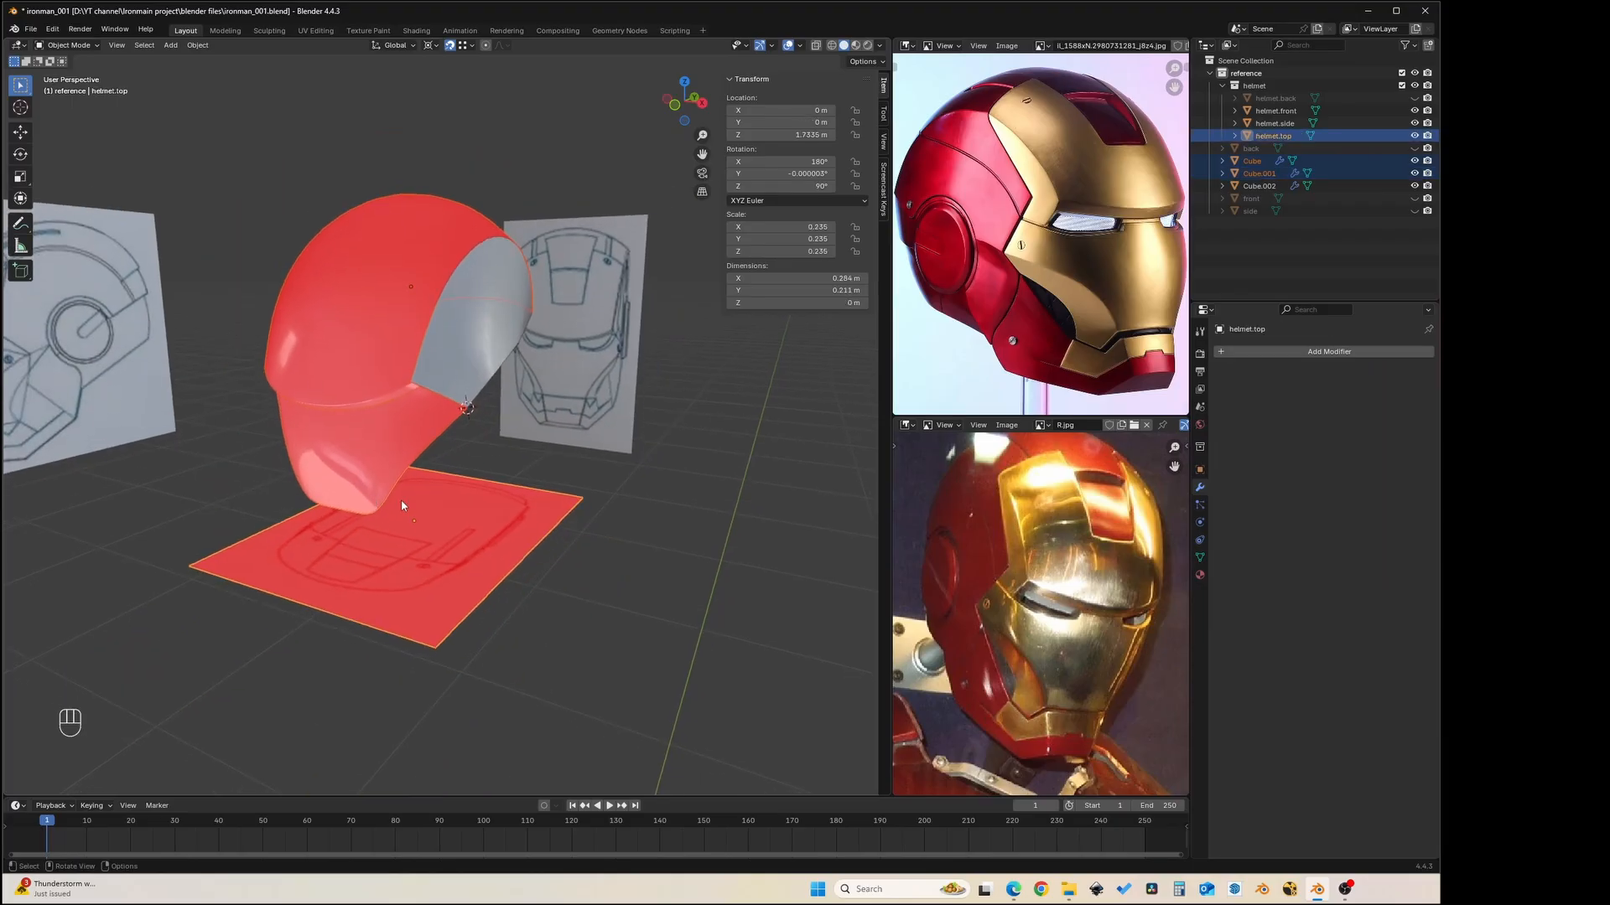
key("Tab")
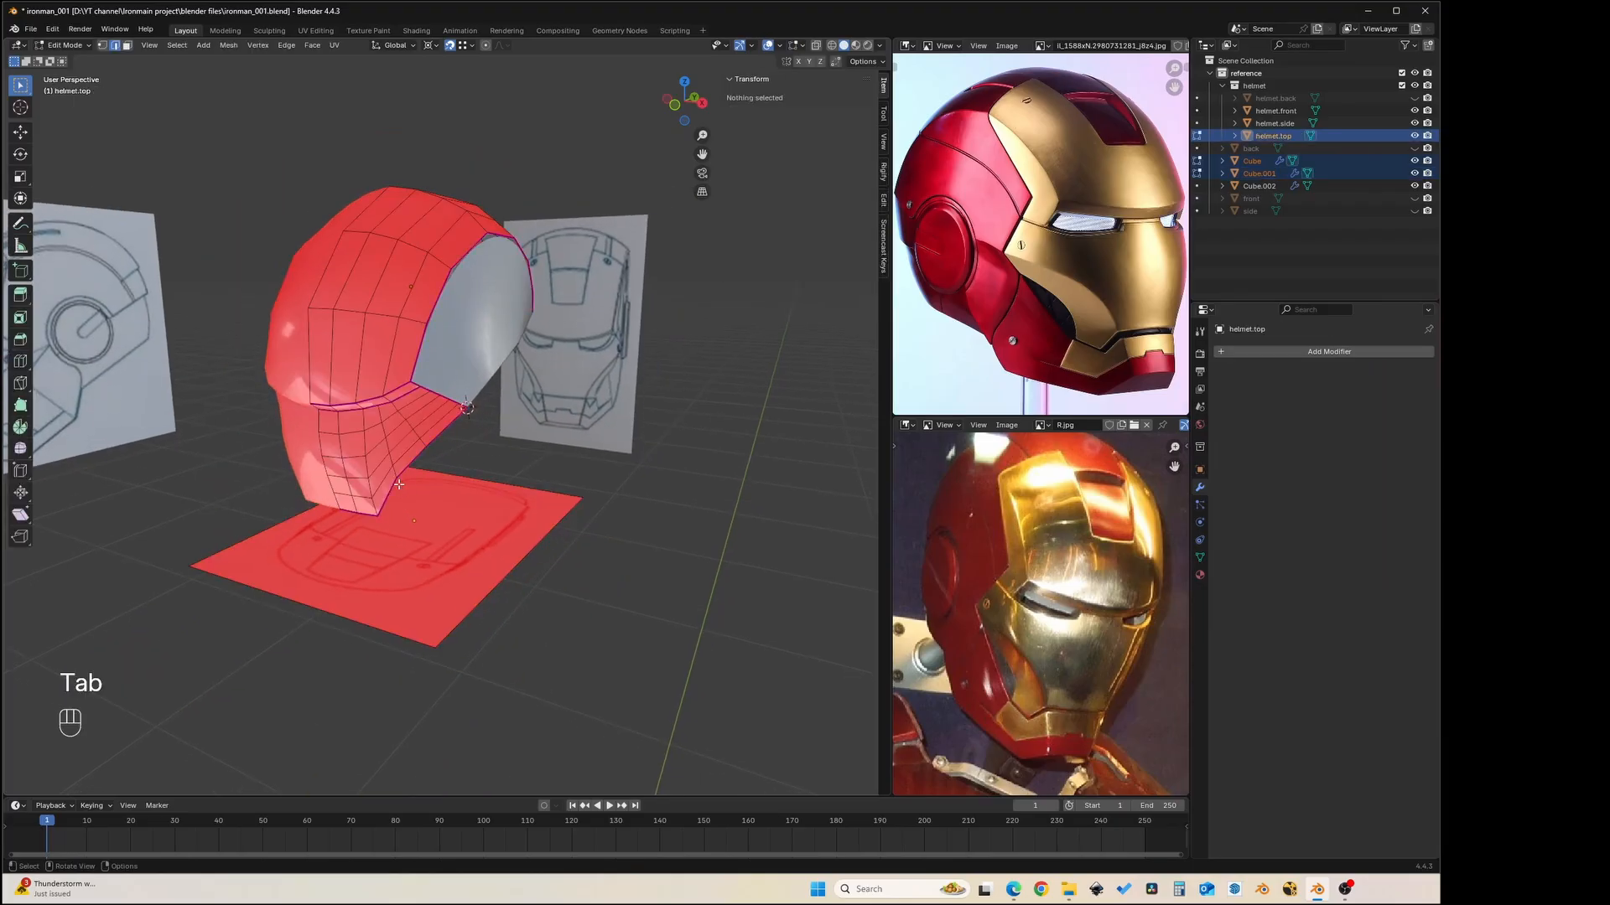
key("3")
key("a")
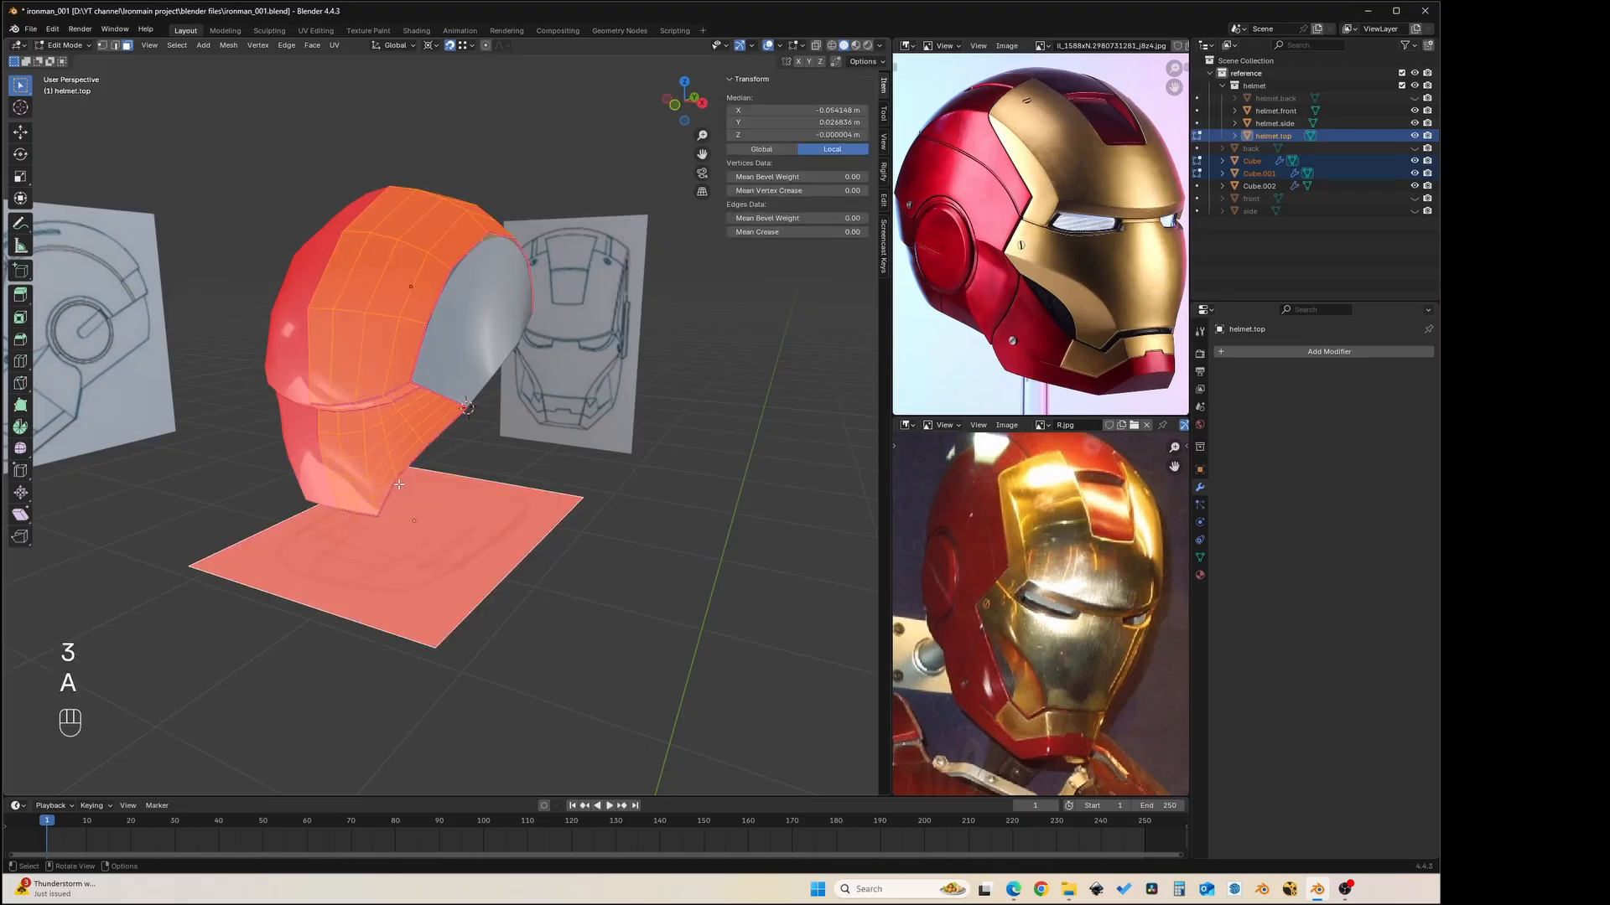
key("alt+n")
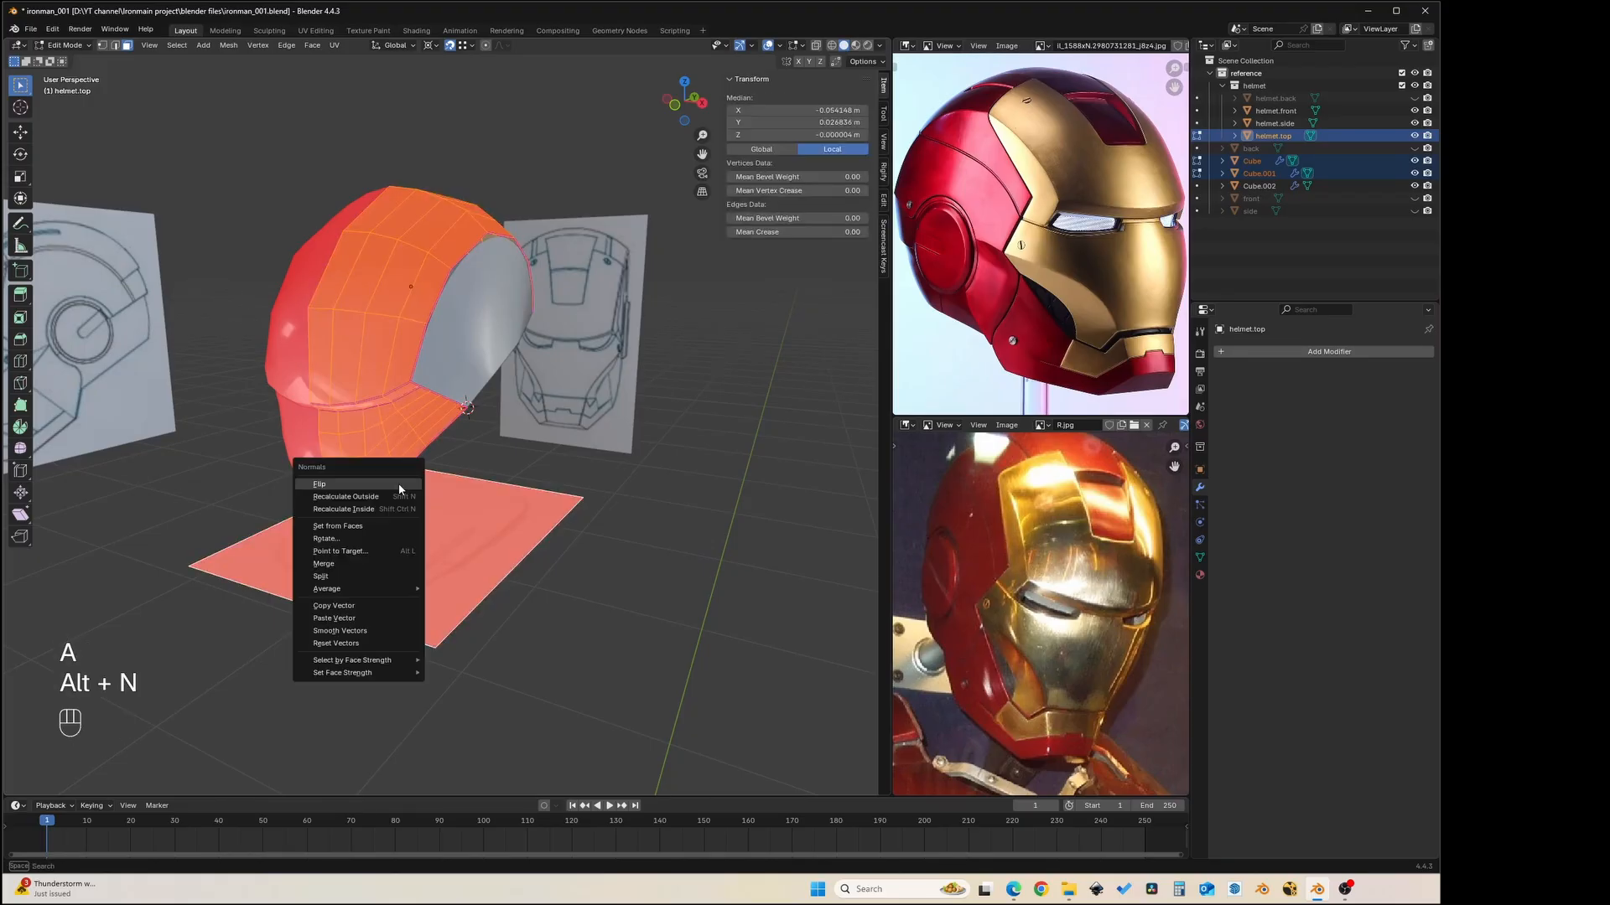
left_click(399, 483)
key("Tab")
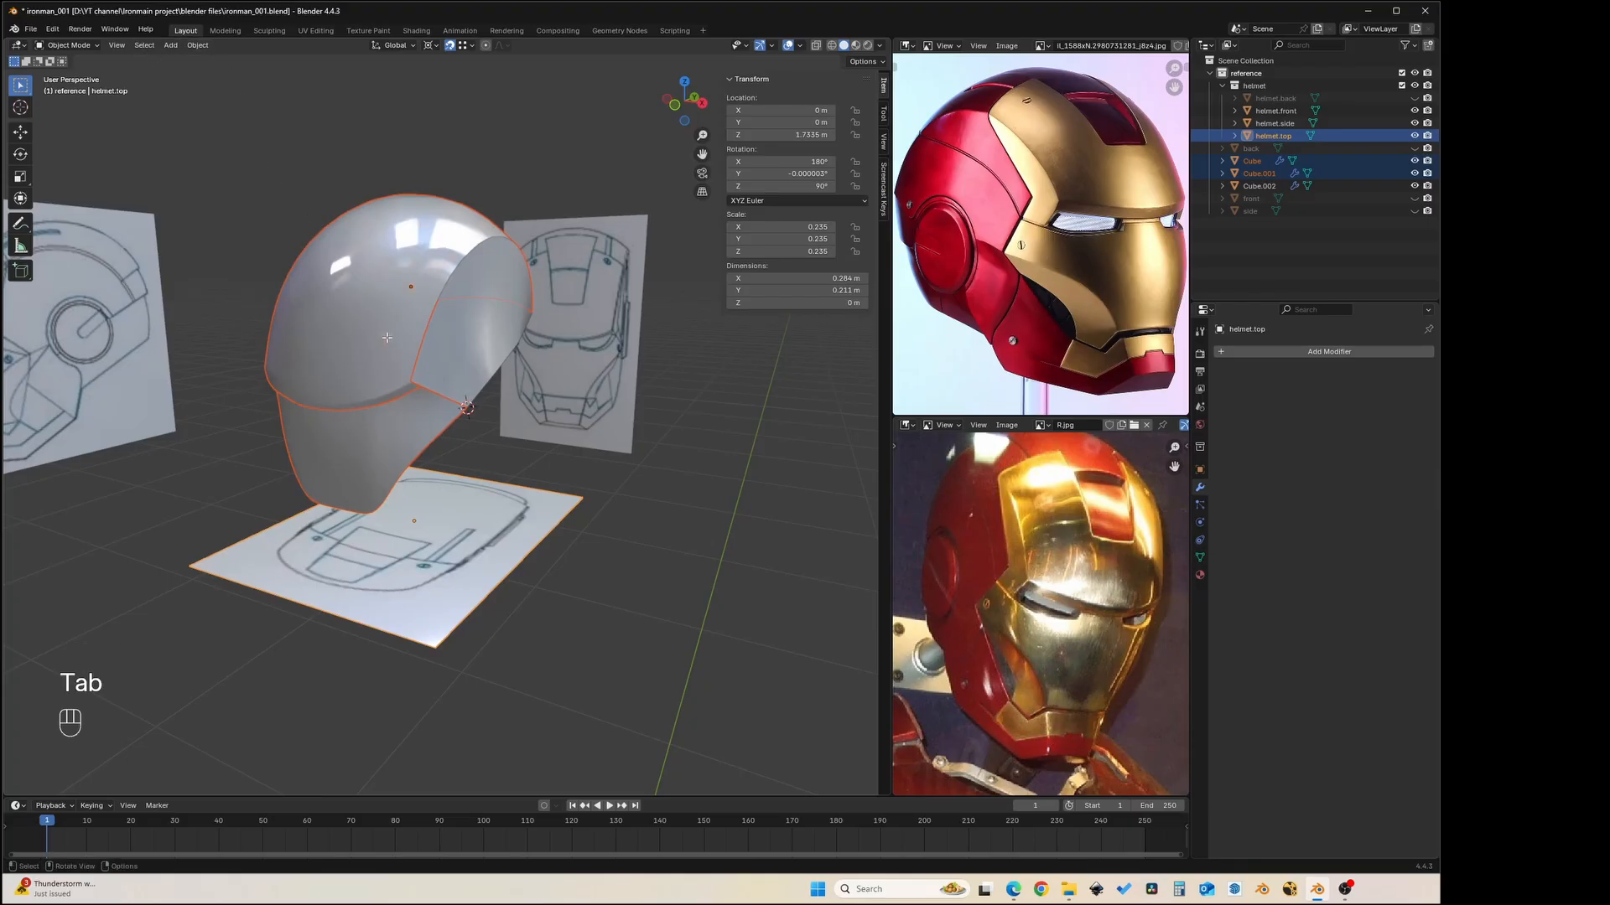
key("Tab")
left_click(313, 45)
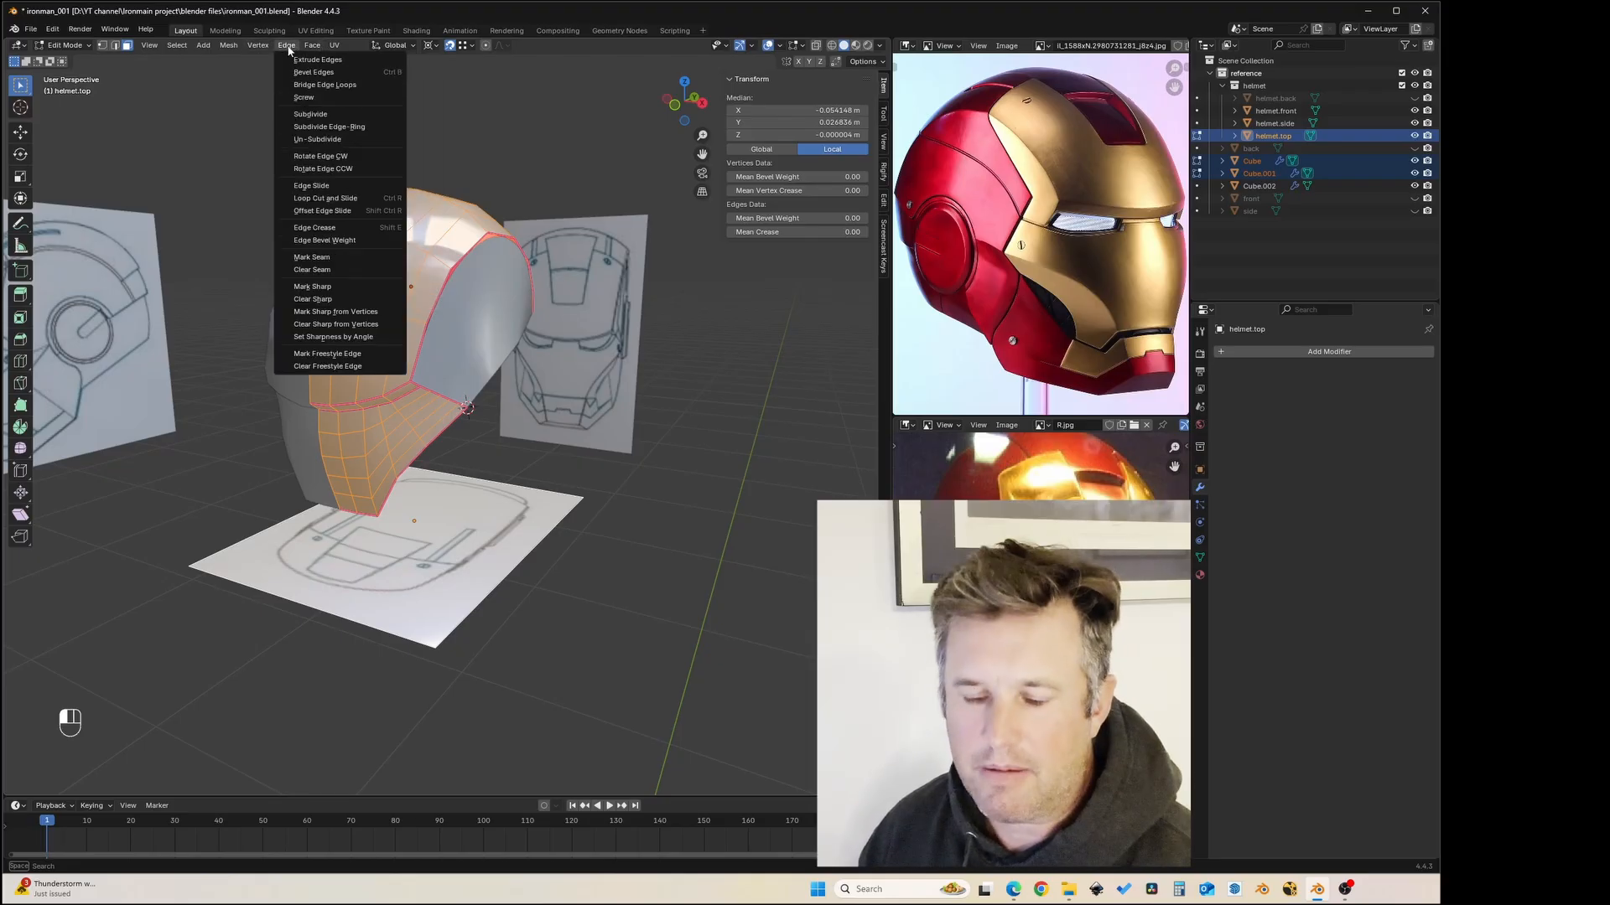
left_click(288, 48)
key("Tab")
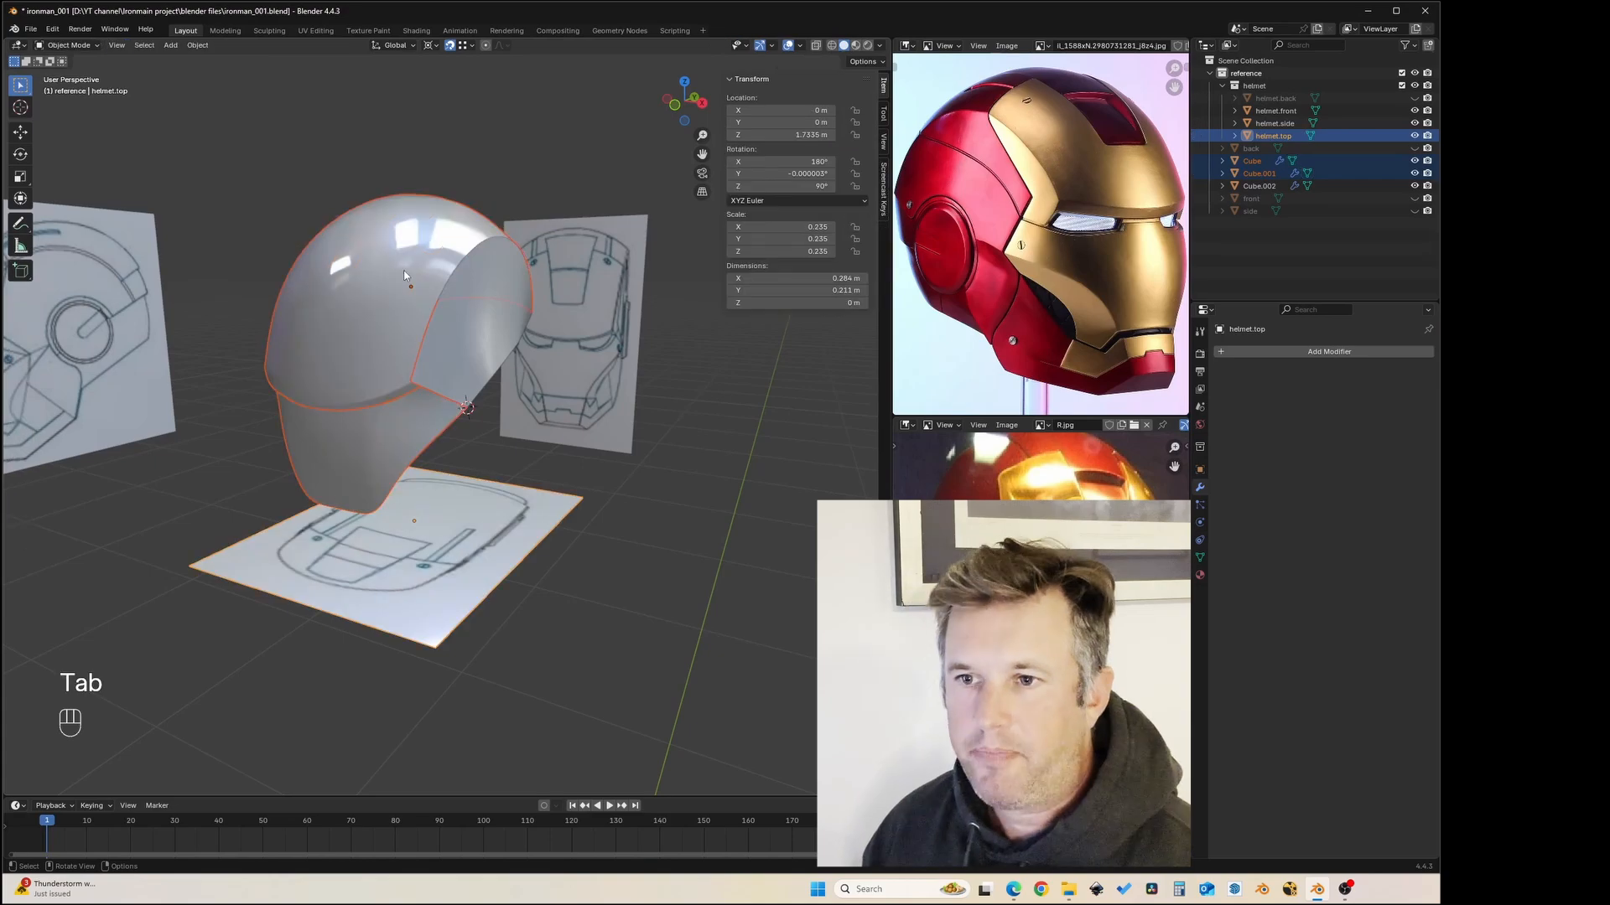
- Deselect all objects and examine the helmet's shading from several angles
middle_click_drag(392, 265, 319, 280)
left_click(382, 164)
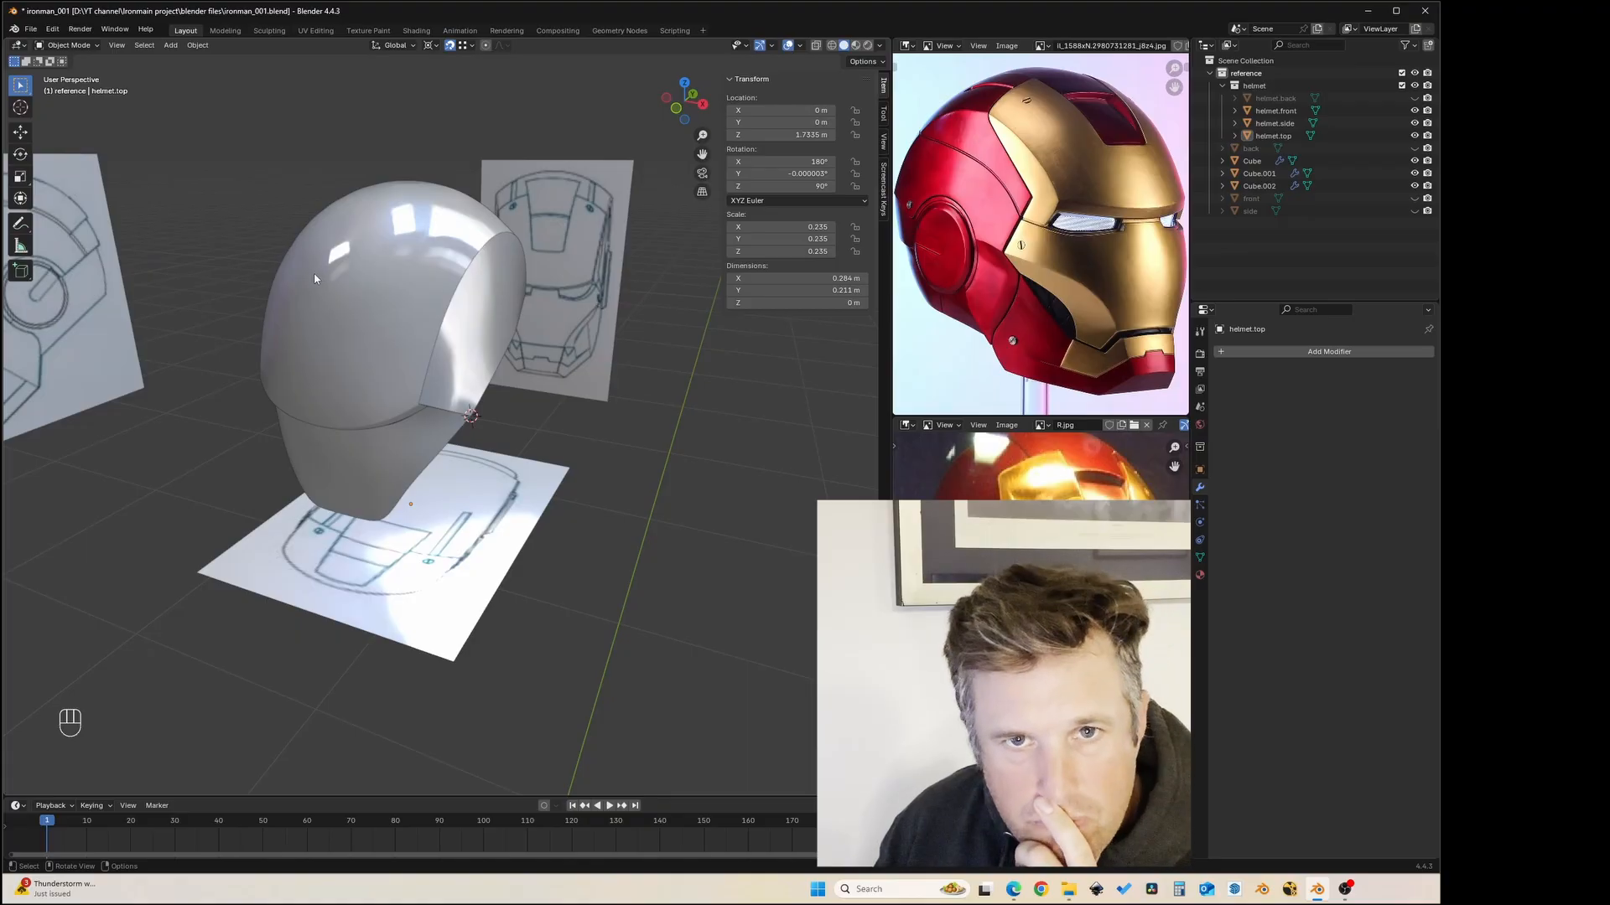
middle_click_drag(337, 275, 471, 347)
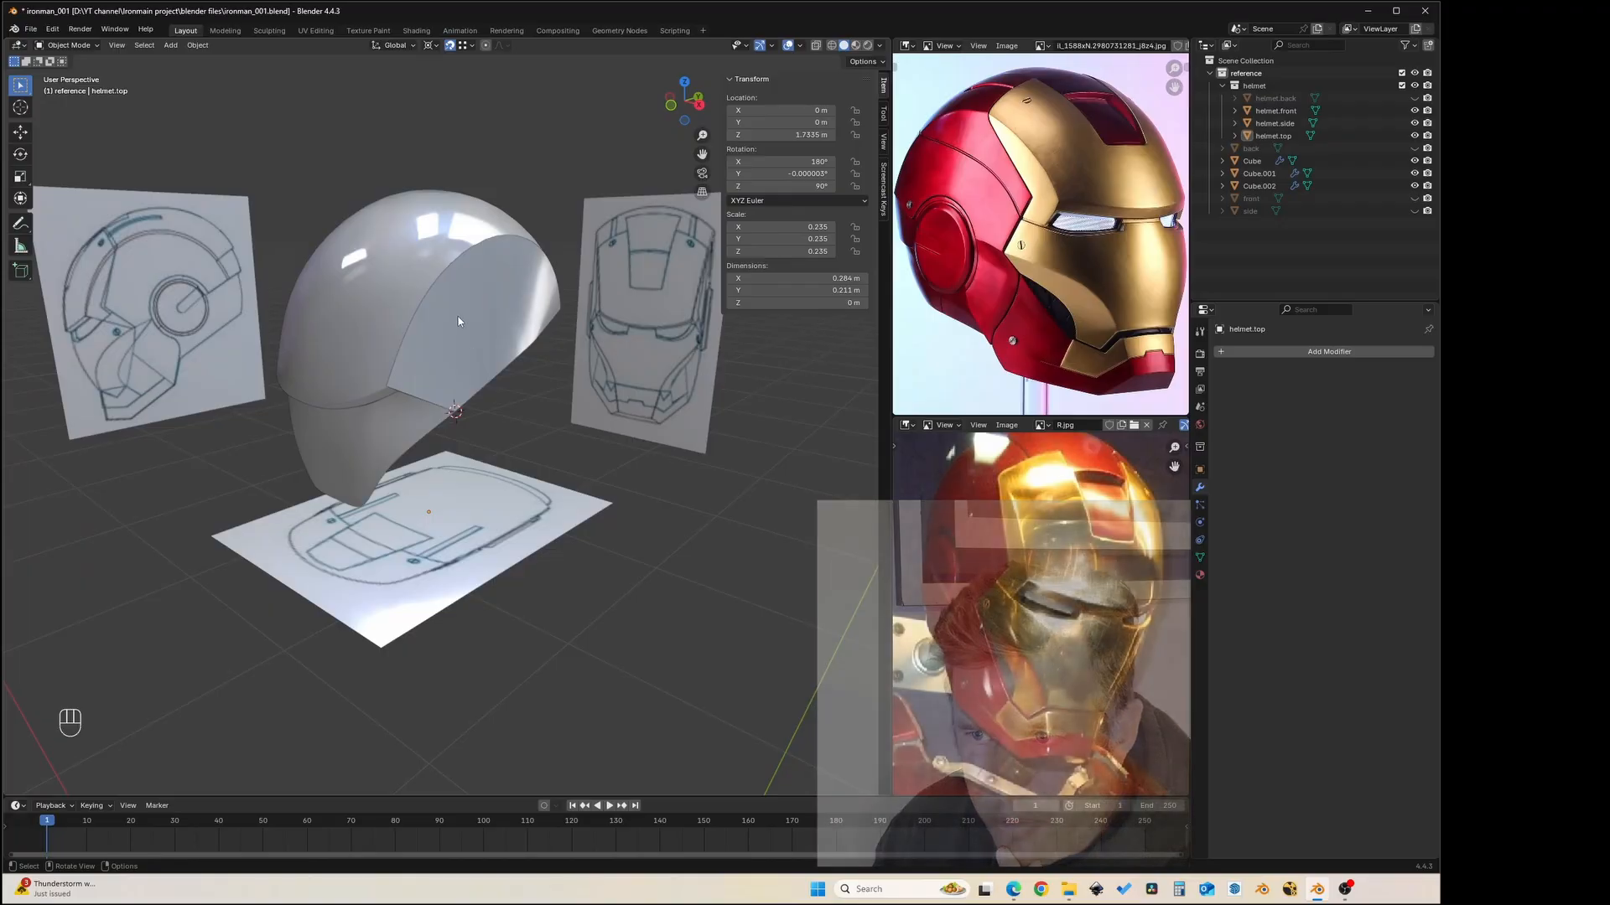
- Save the helmet project file
left_click(799, 45)
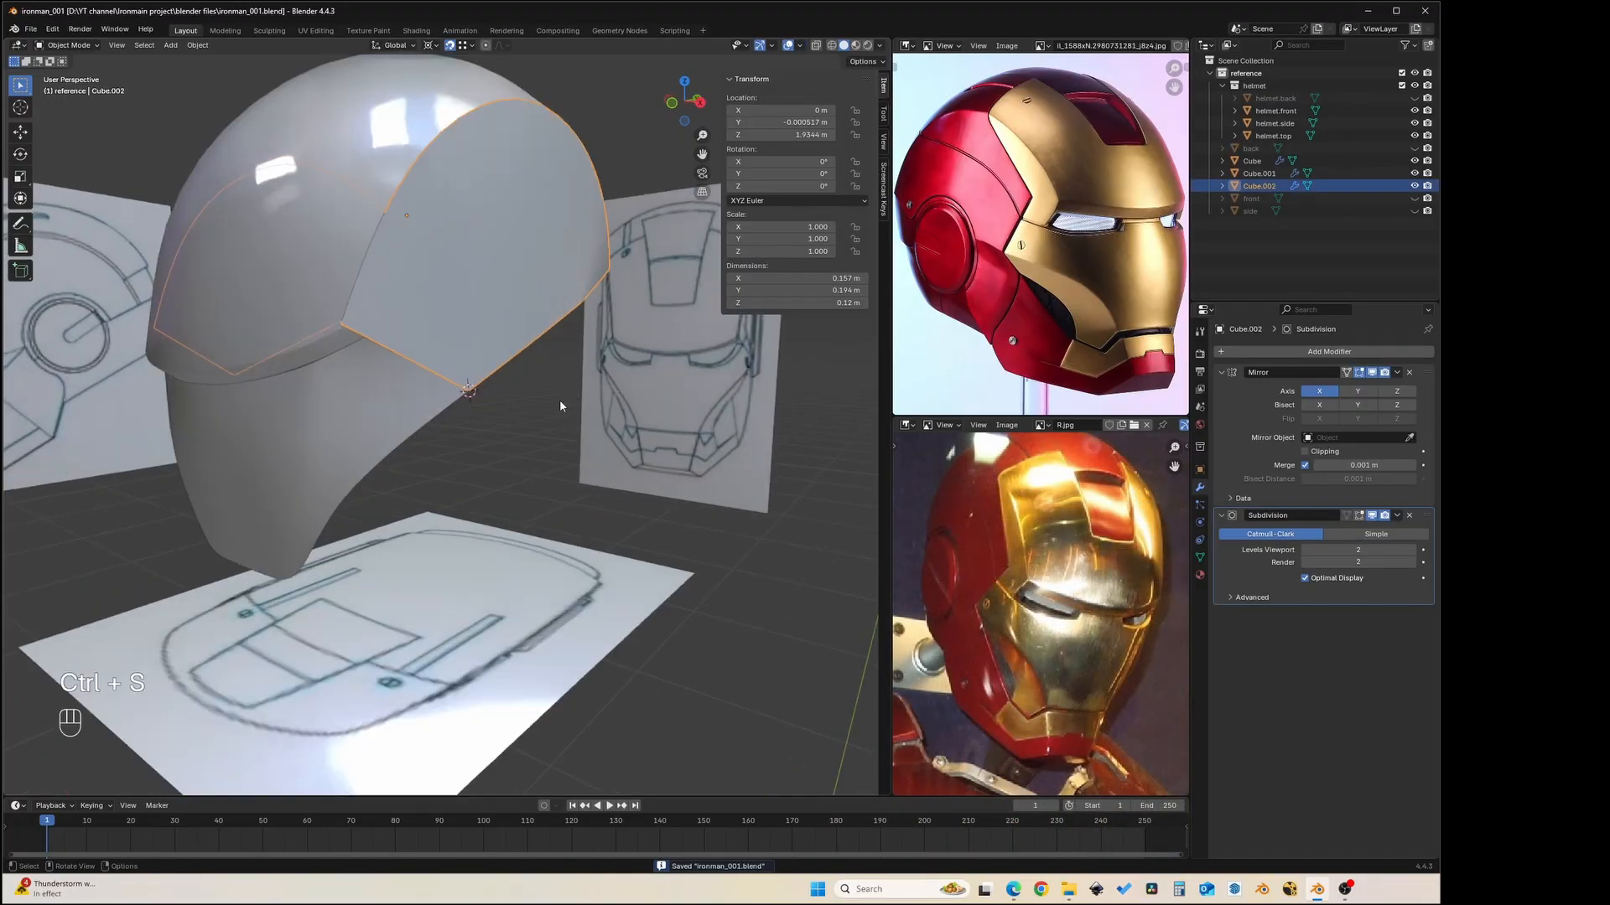
mouse_move(560, 399)
middle_mouse_down()
mouse_move(610, 409)
mouse_move(565, 419)
mouse_move(566, 405)
middle_mouse_up()
key("ctrl+s")
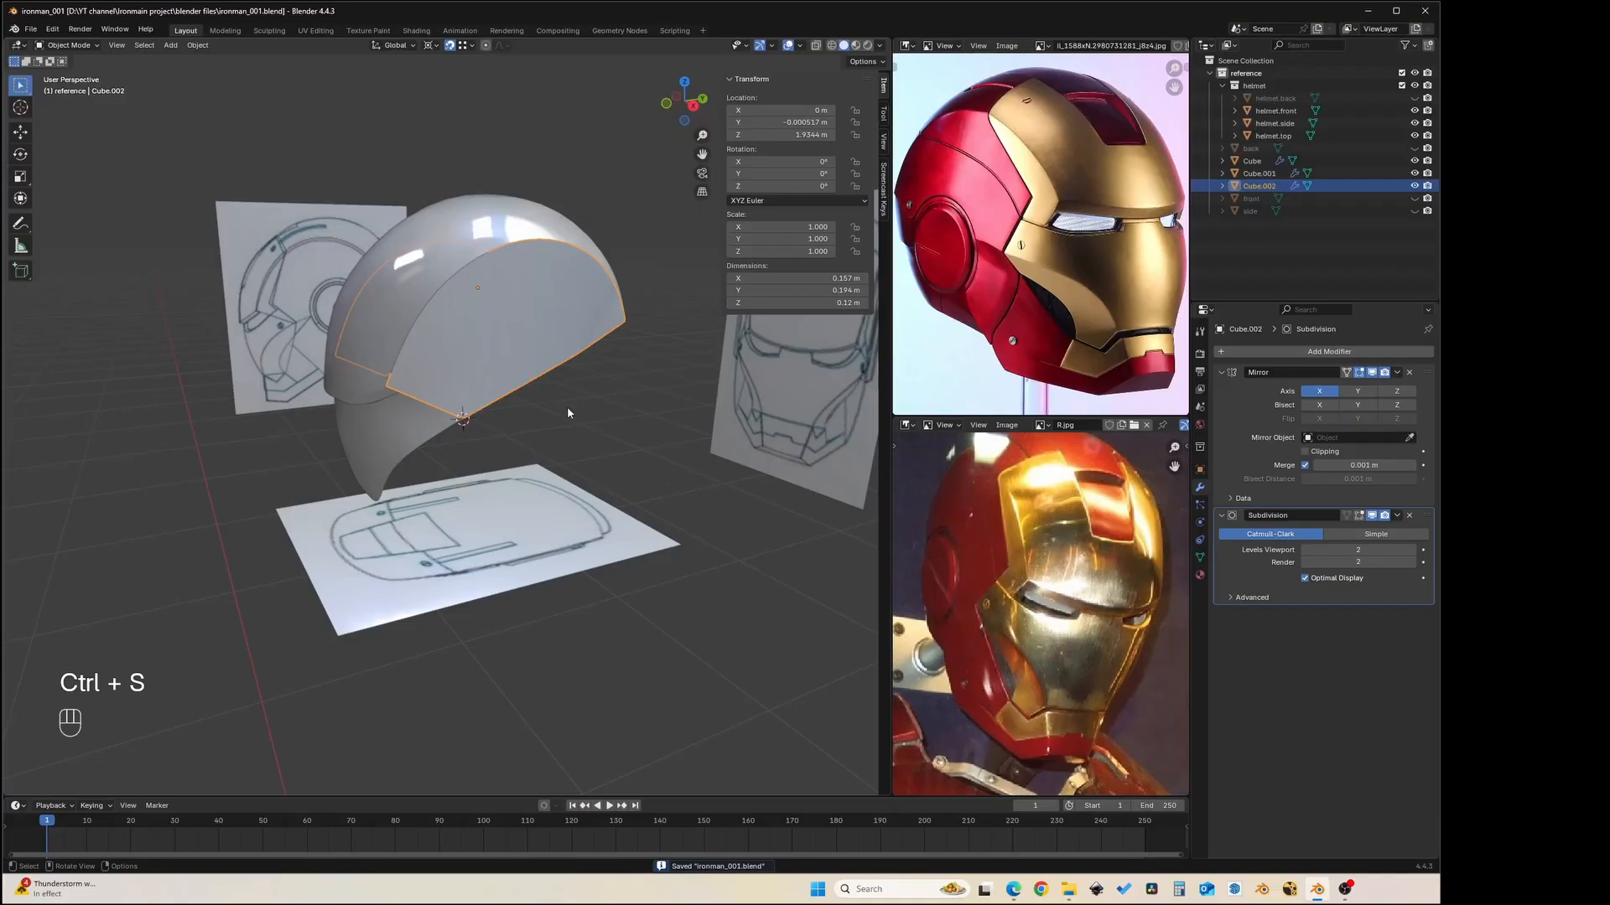
- Examine the side panel's outline and mesh against the side reference drawing, using X-ray in the right orthographic view
key("KP_3")
key("alt+z")
scroll(525, 384, "up", 2)
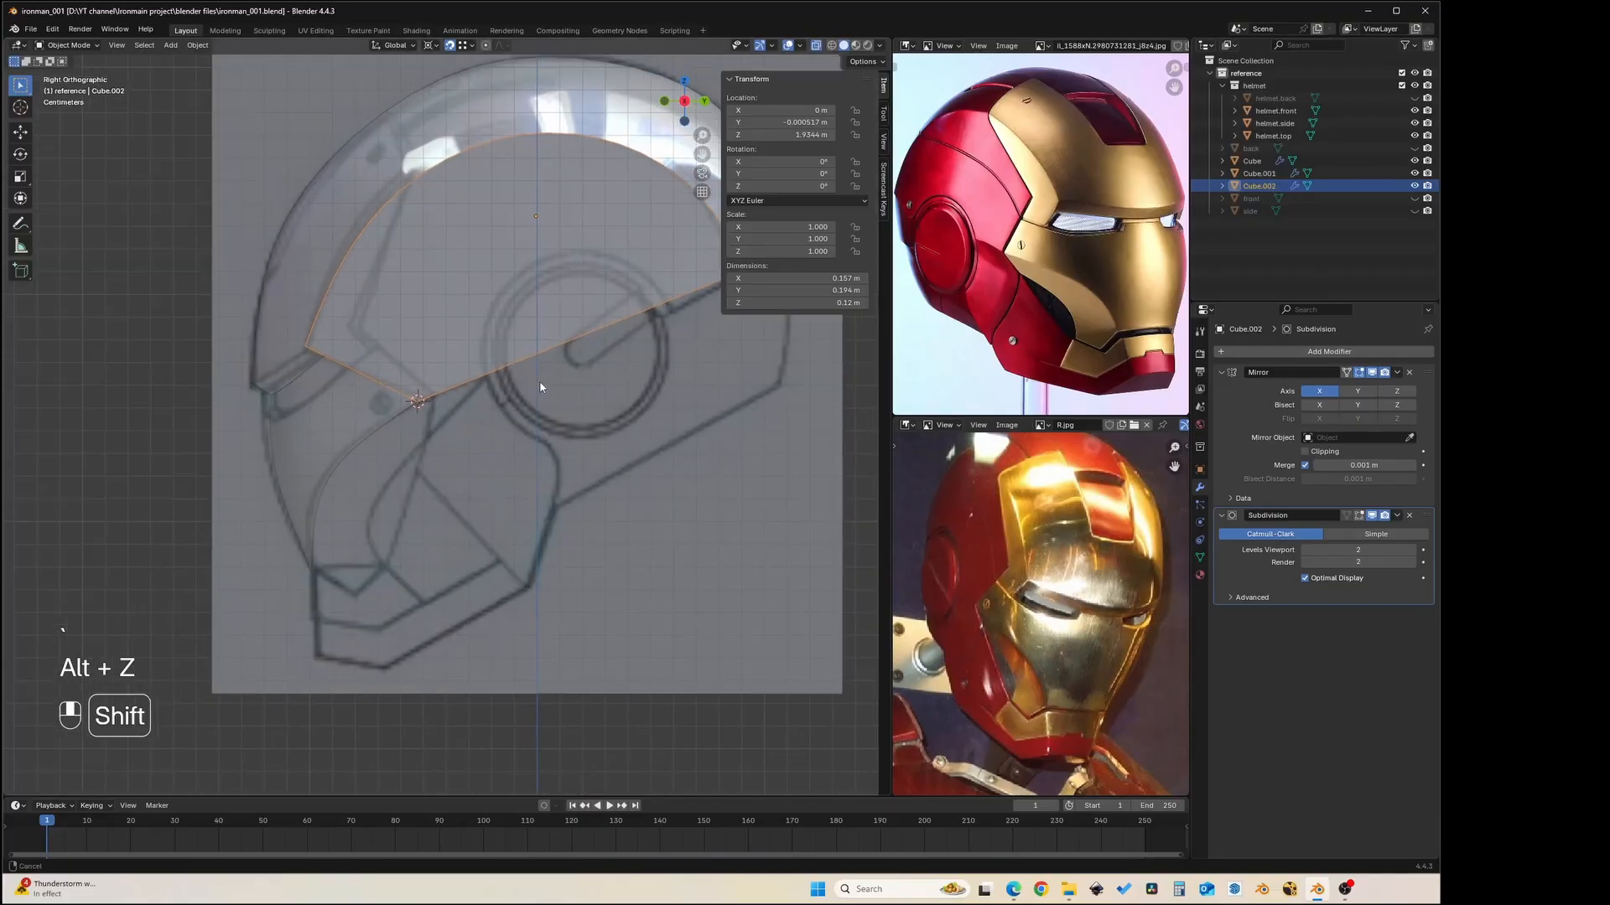
middle_click_drag(561, 359, 471, 452, "shift")
key("Tab")
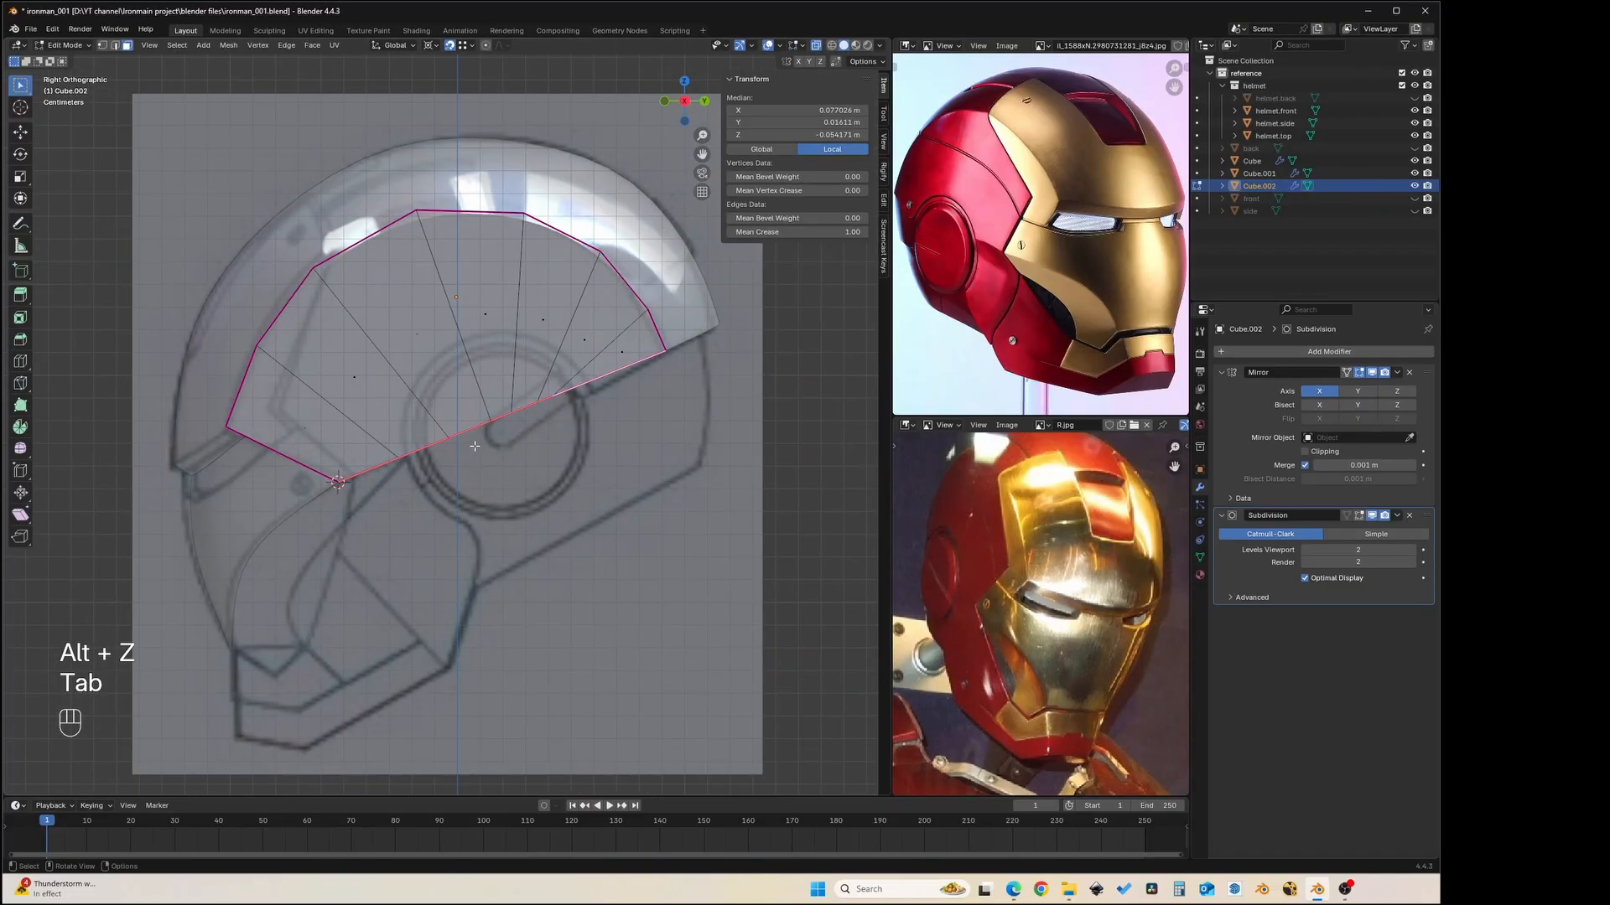
scroll(474, 446, "up", 2)
scroll(475, 446, "down", 2)
middle_click_drag(476, 444, 509, 438, "shift")
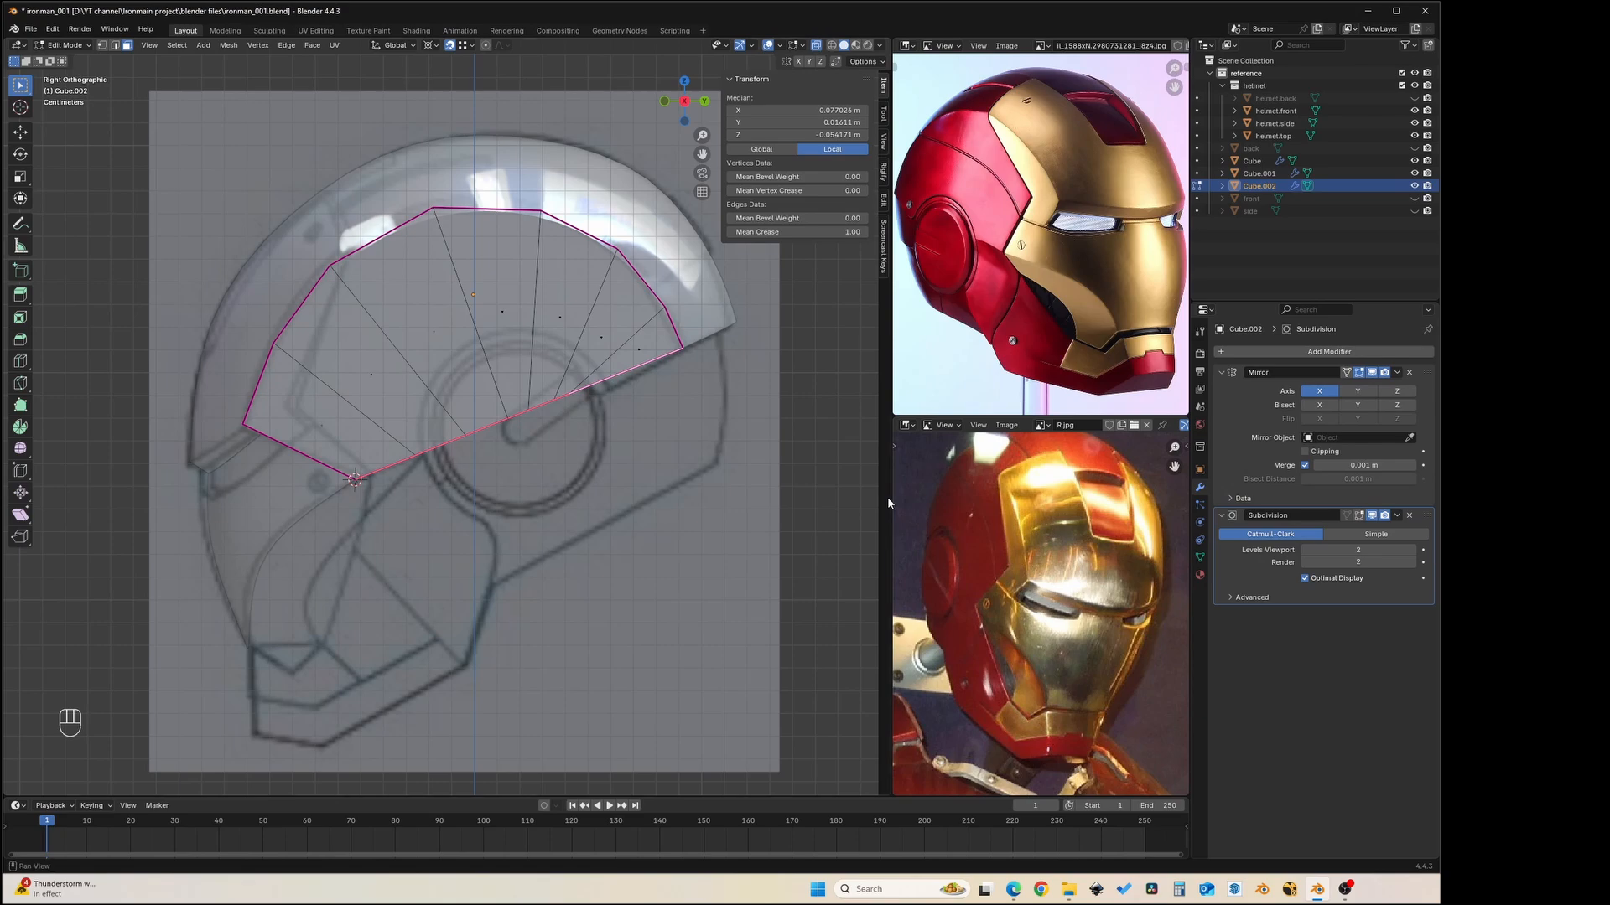
key("Tab")
middle_click_drag(470, 432, 461, 355, "shift")
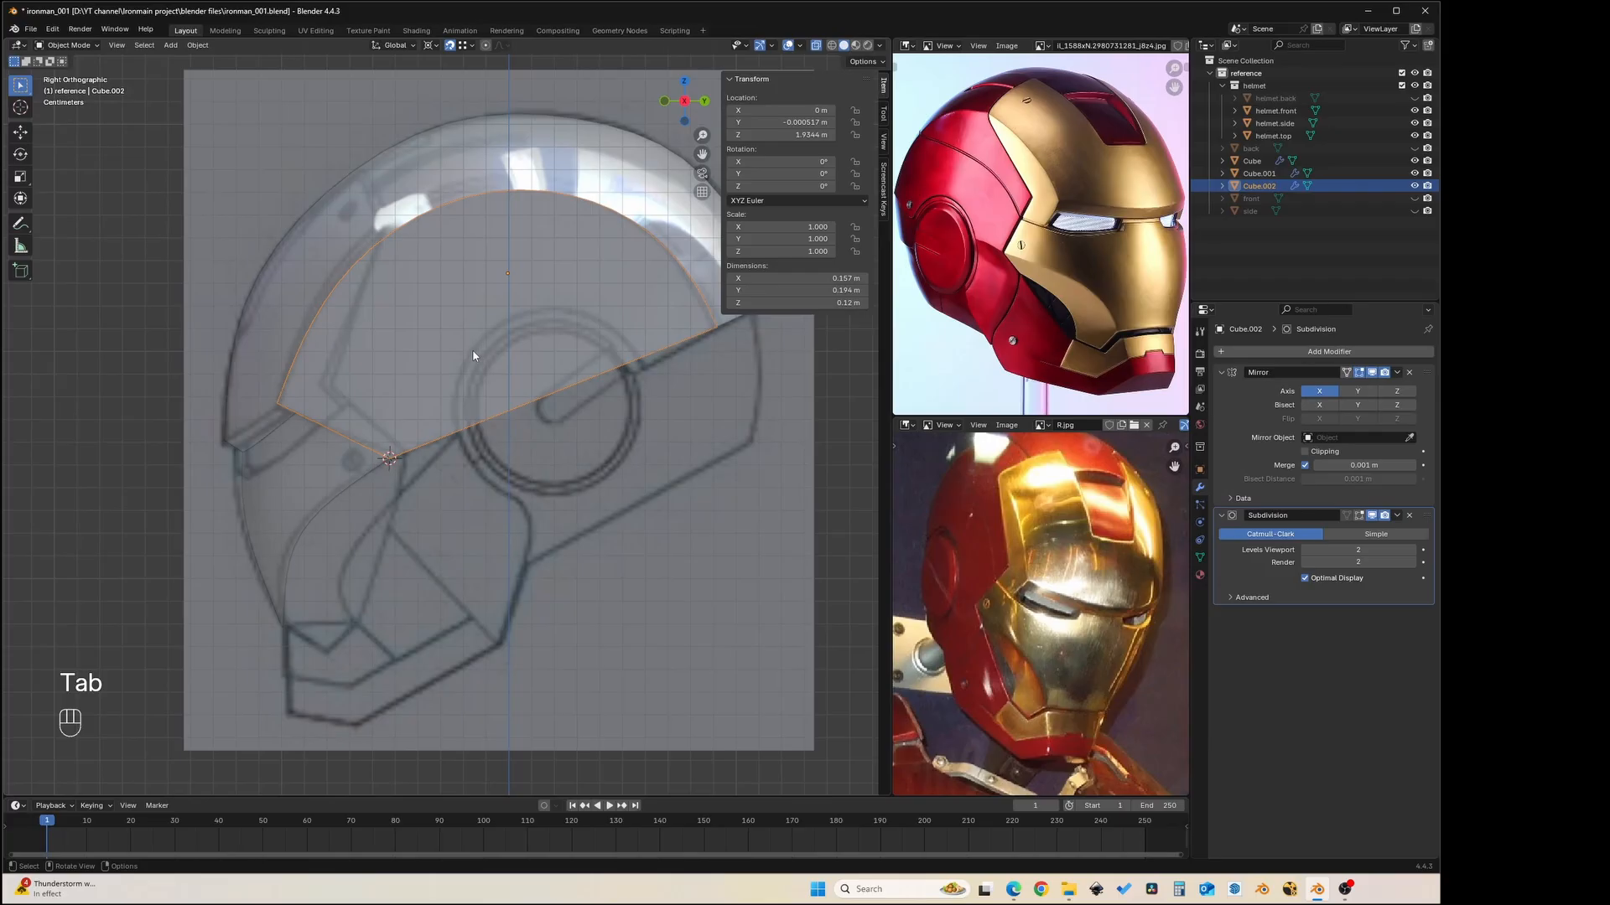
scroll(473, 355, "down", 1)
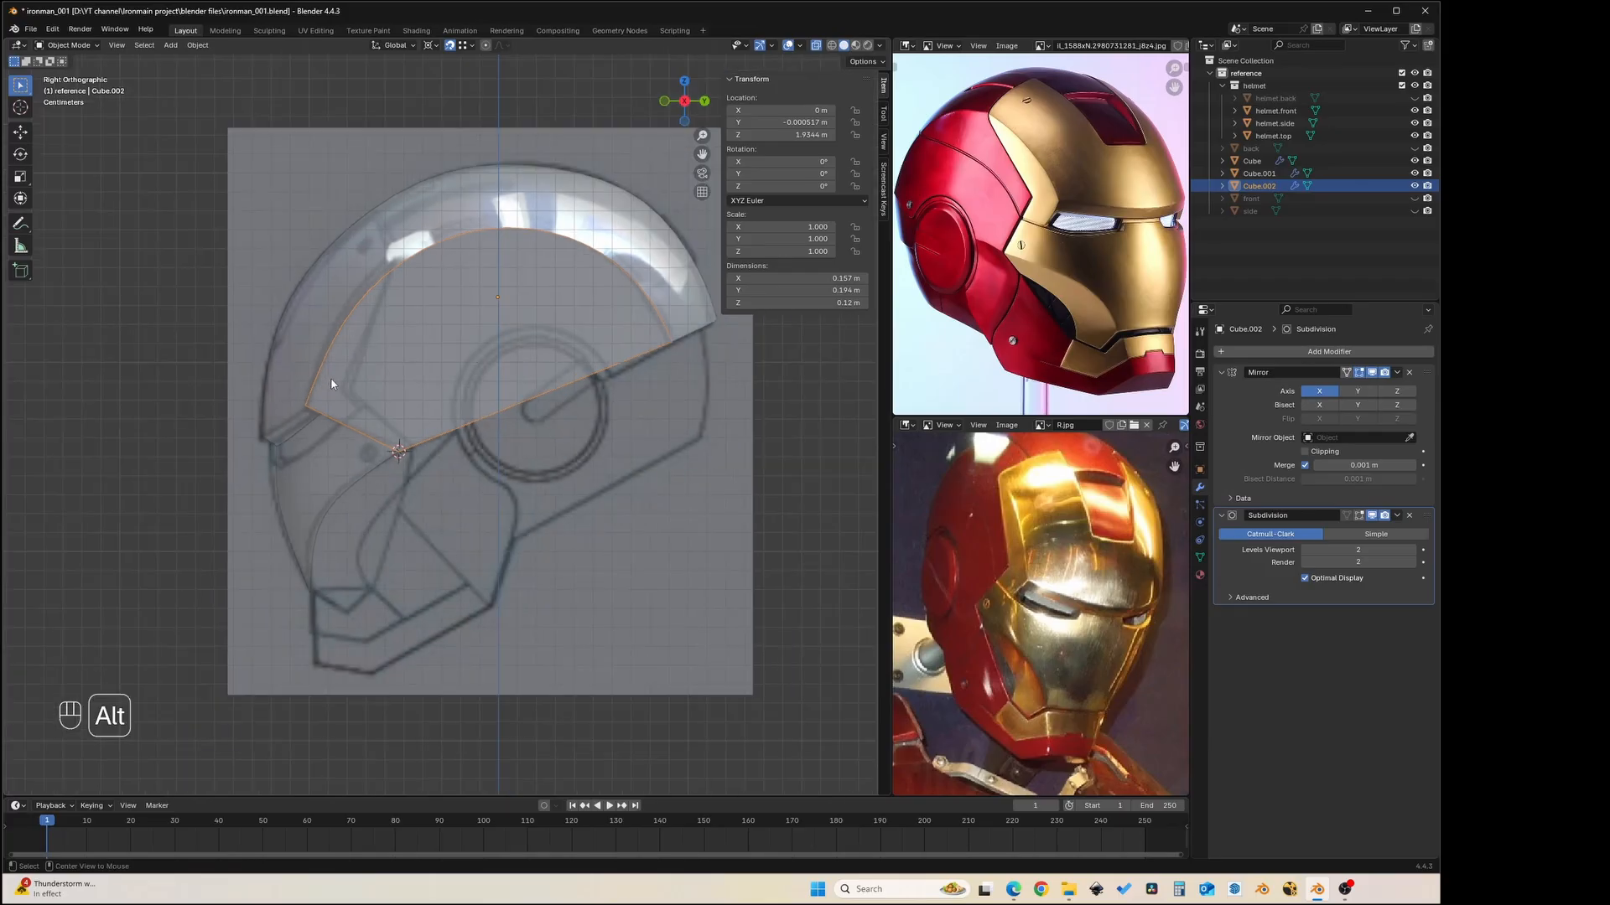
- Turn X-ray off and deselect the side panel
key("alt+z")
middle_click_drag(319, 379, 423, 366)
left_click(544, 163)
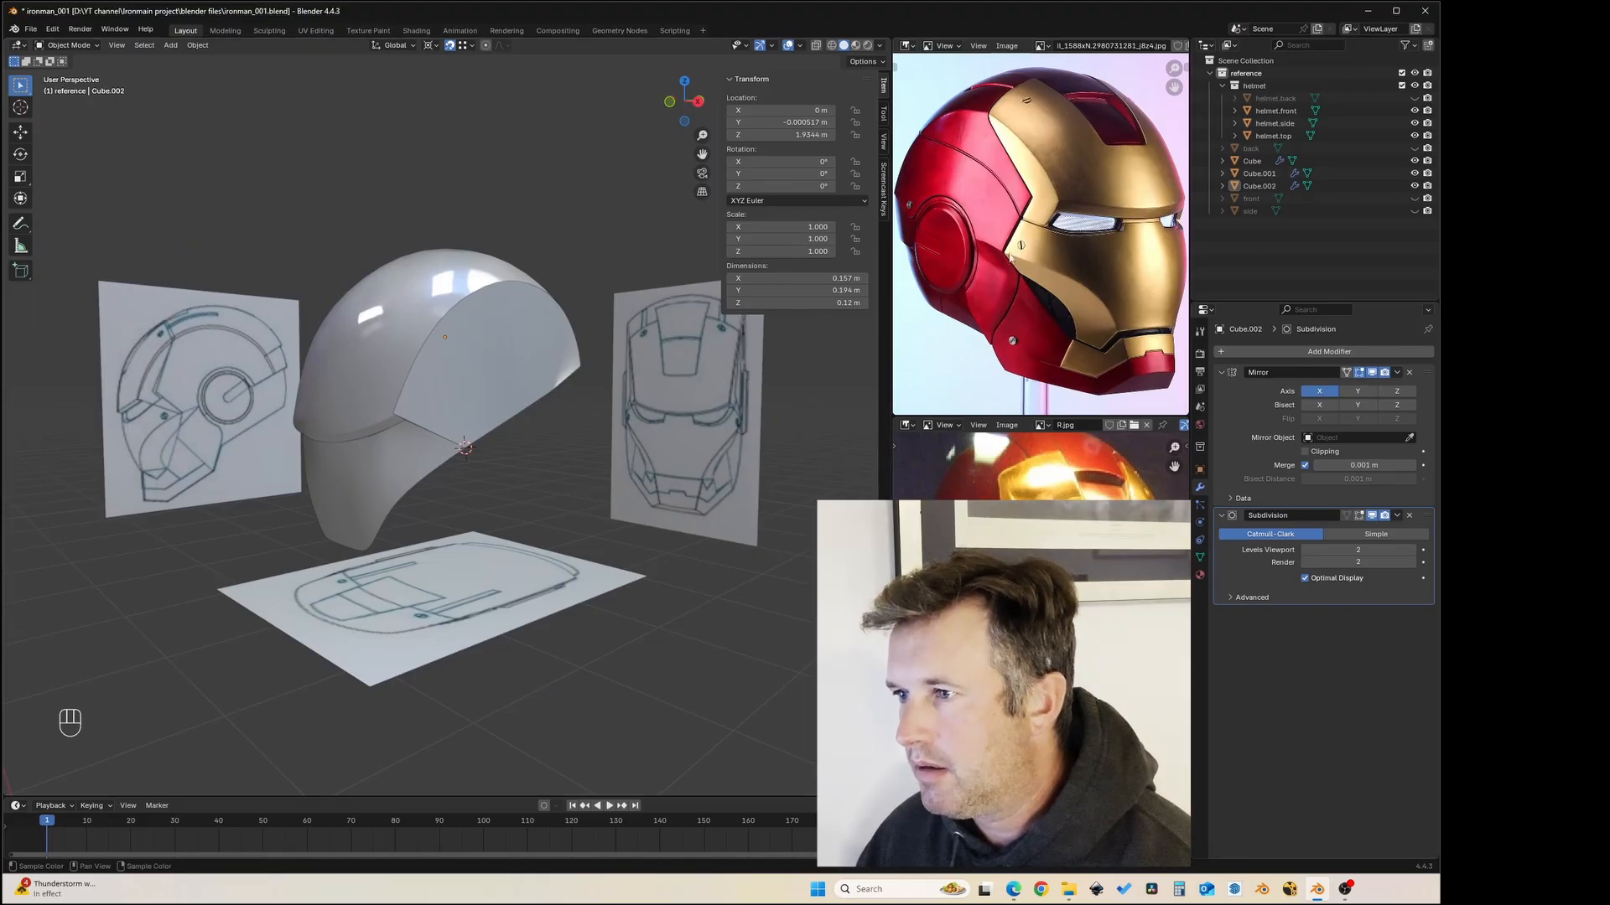
scroll(539, 420, "up", 3)
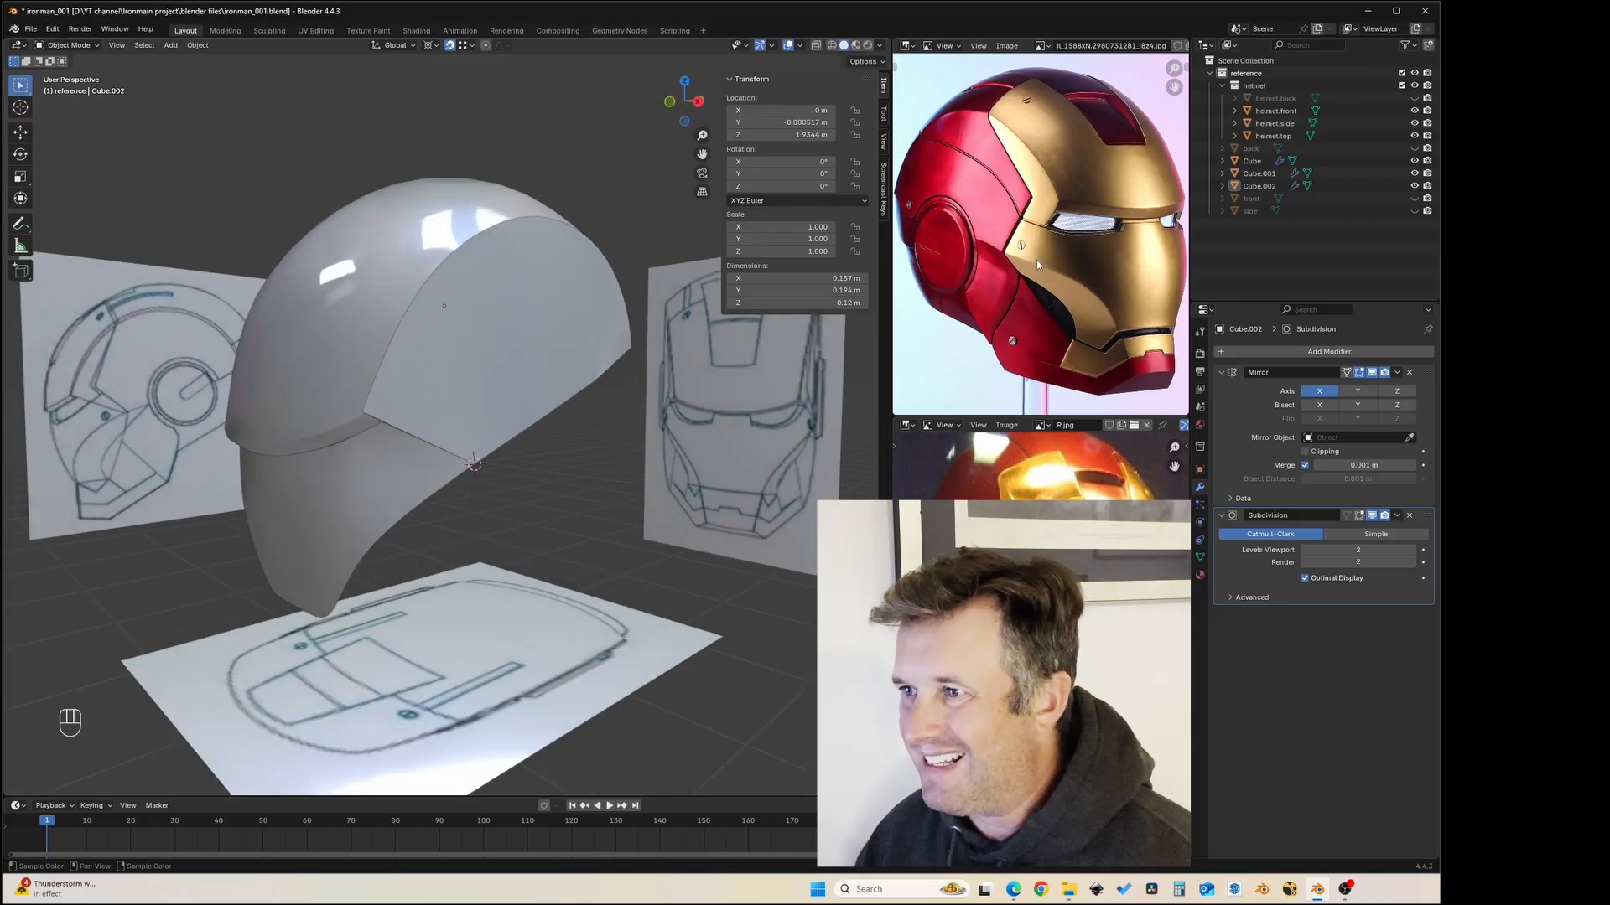
- Open the faceplate mesh for editing and line it up with the side reference in the right orthographic view
left_click(428, 503)
key("grave")
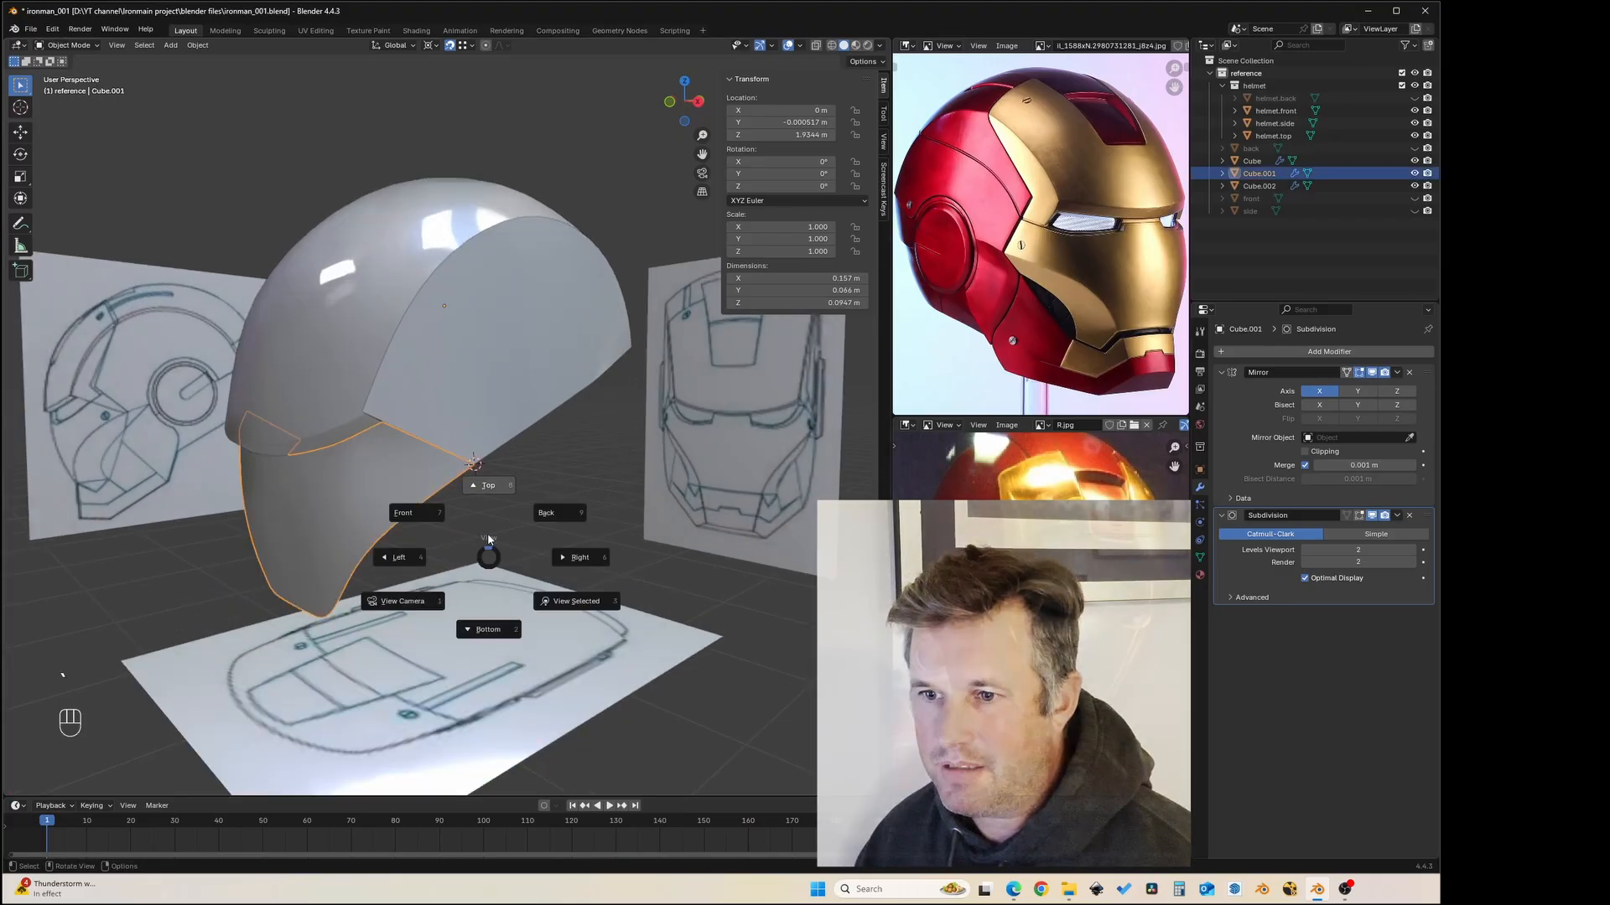
key("Tab")
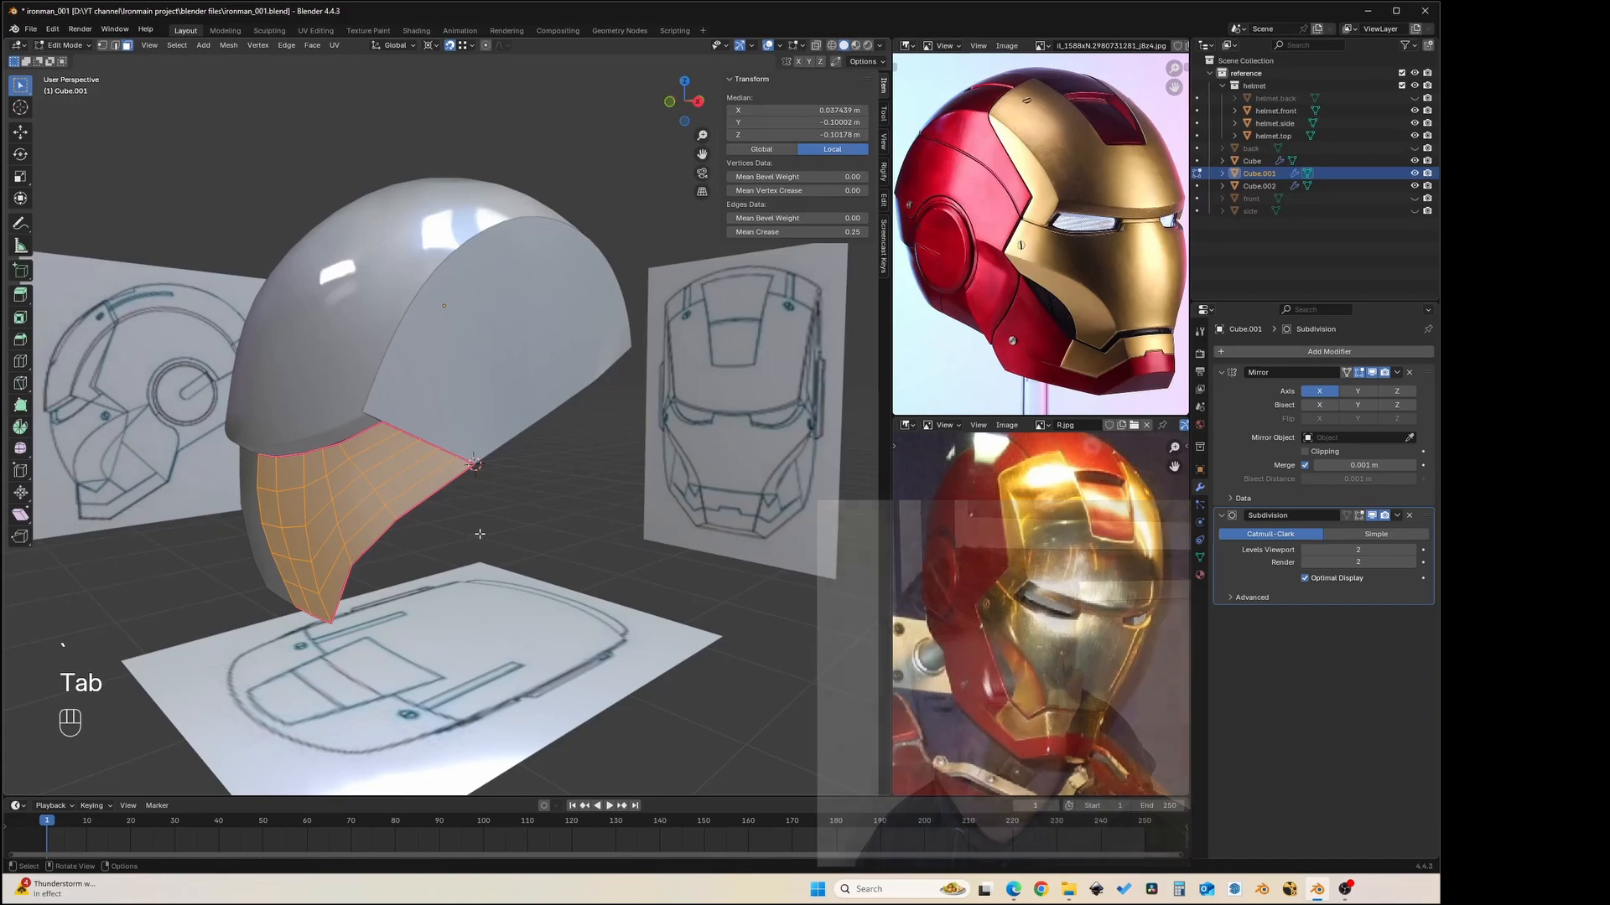
key("grave")
scroll(470, 534, "up", 2)
middle_click_drag(382, 530, 434, 416, "shift")
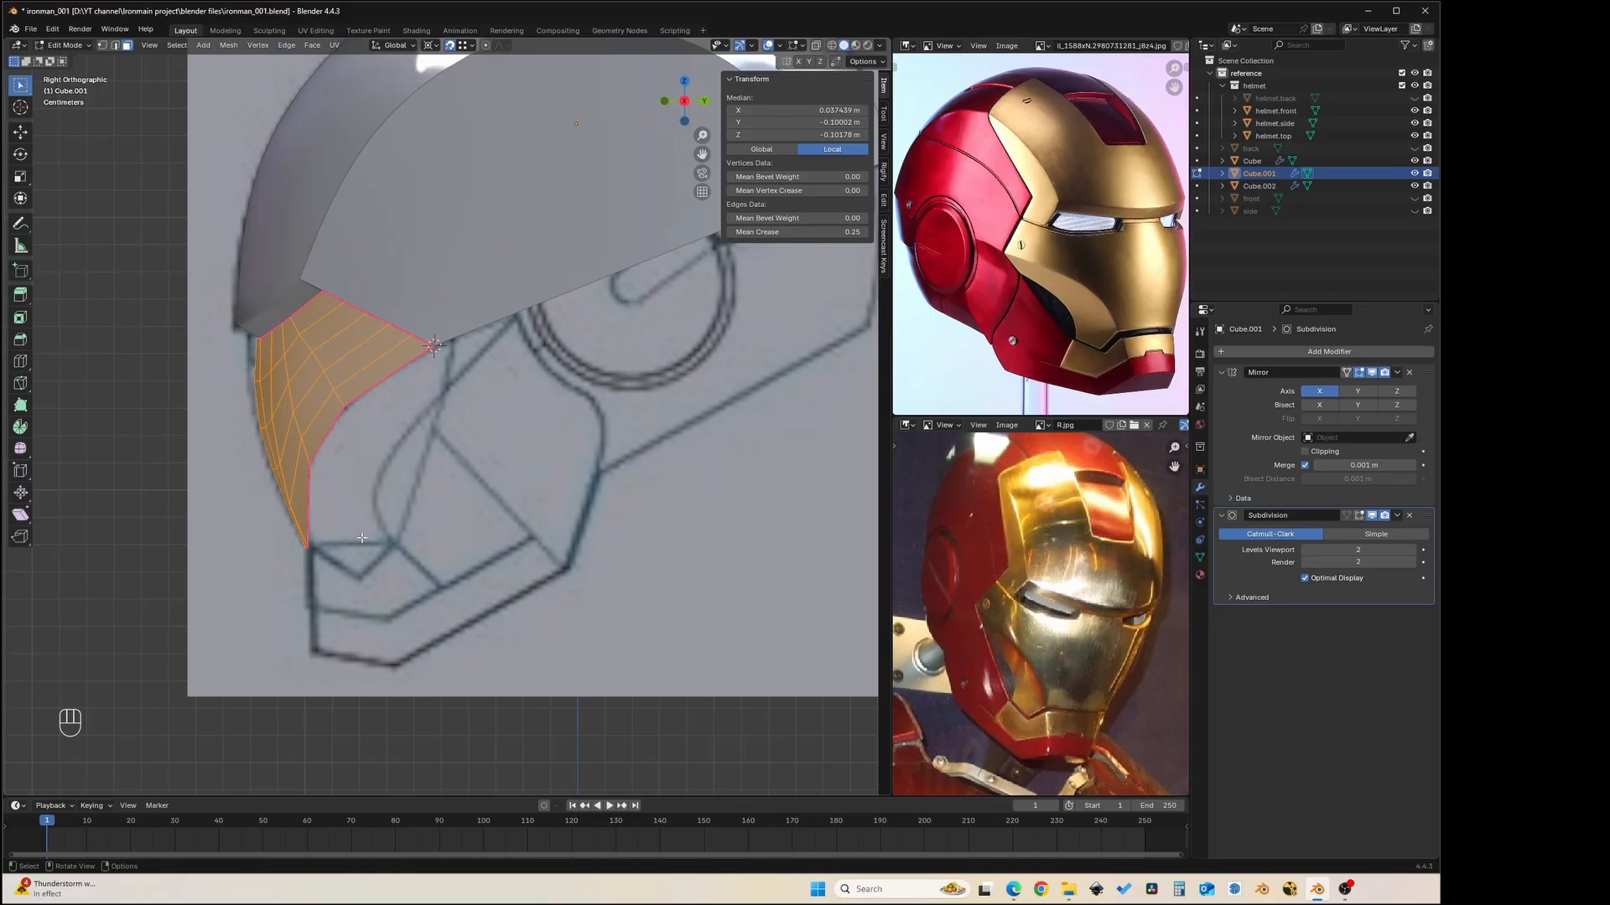
- Try to extrude the three curved rear boundary edges of the faceplate backward as one strip
key("2")
middle_click_drag(350, 536, 402, 465)
left_click(519, 373)
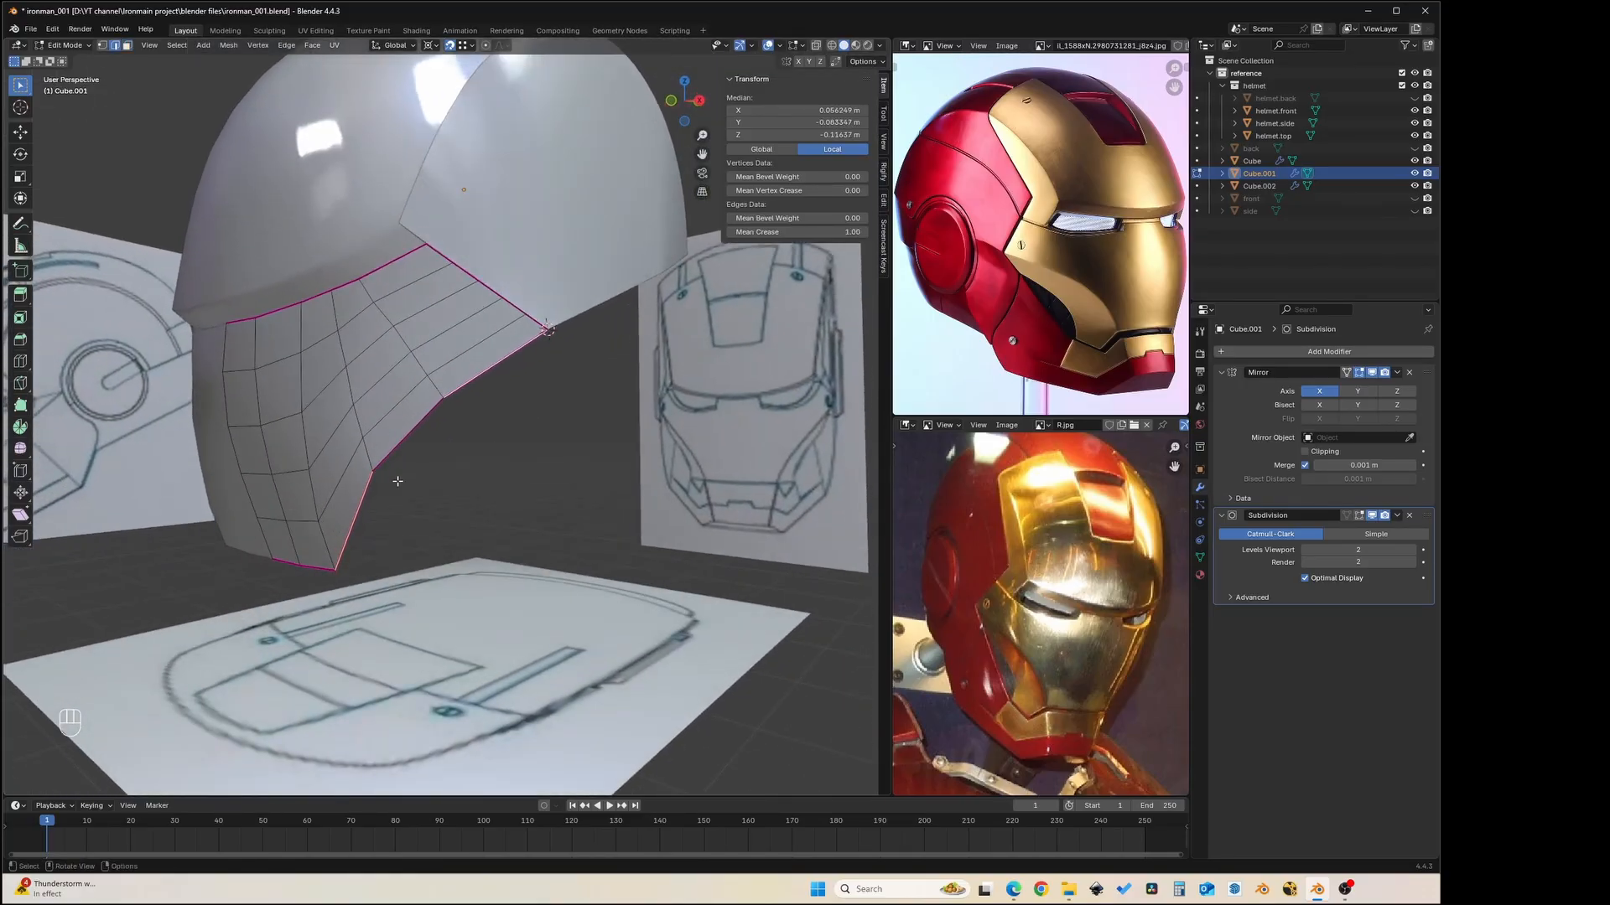
left_click(408, 435, "shift")
left_click(479, 374, "shift")
key("grave")
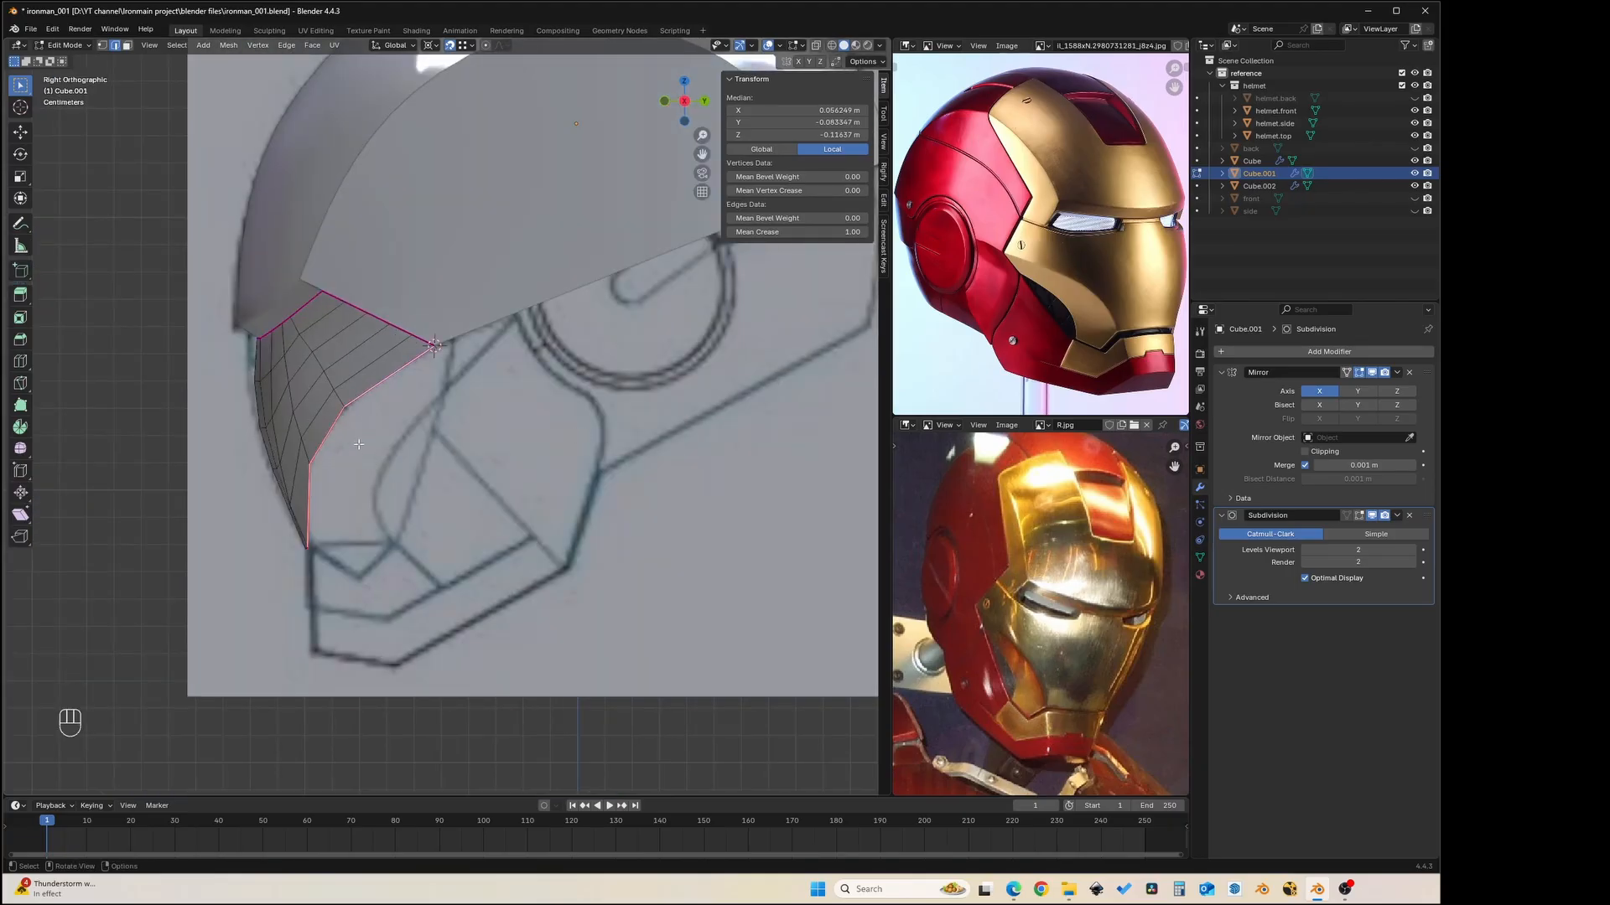
key("e")
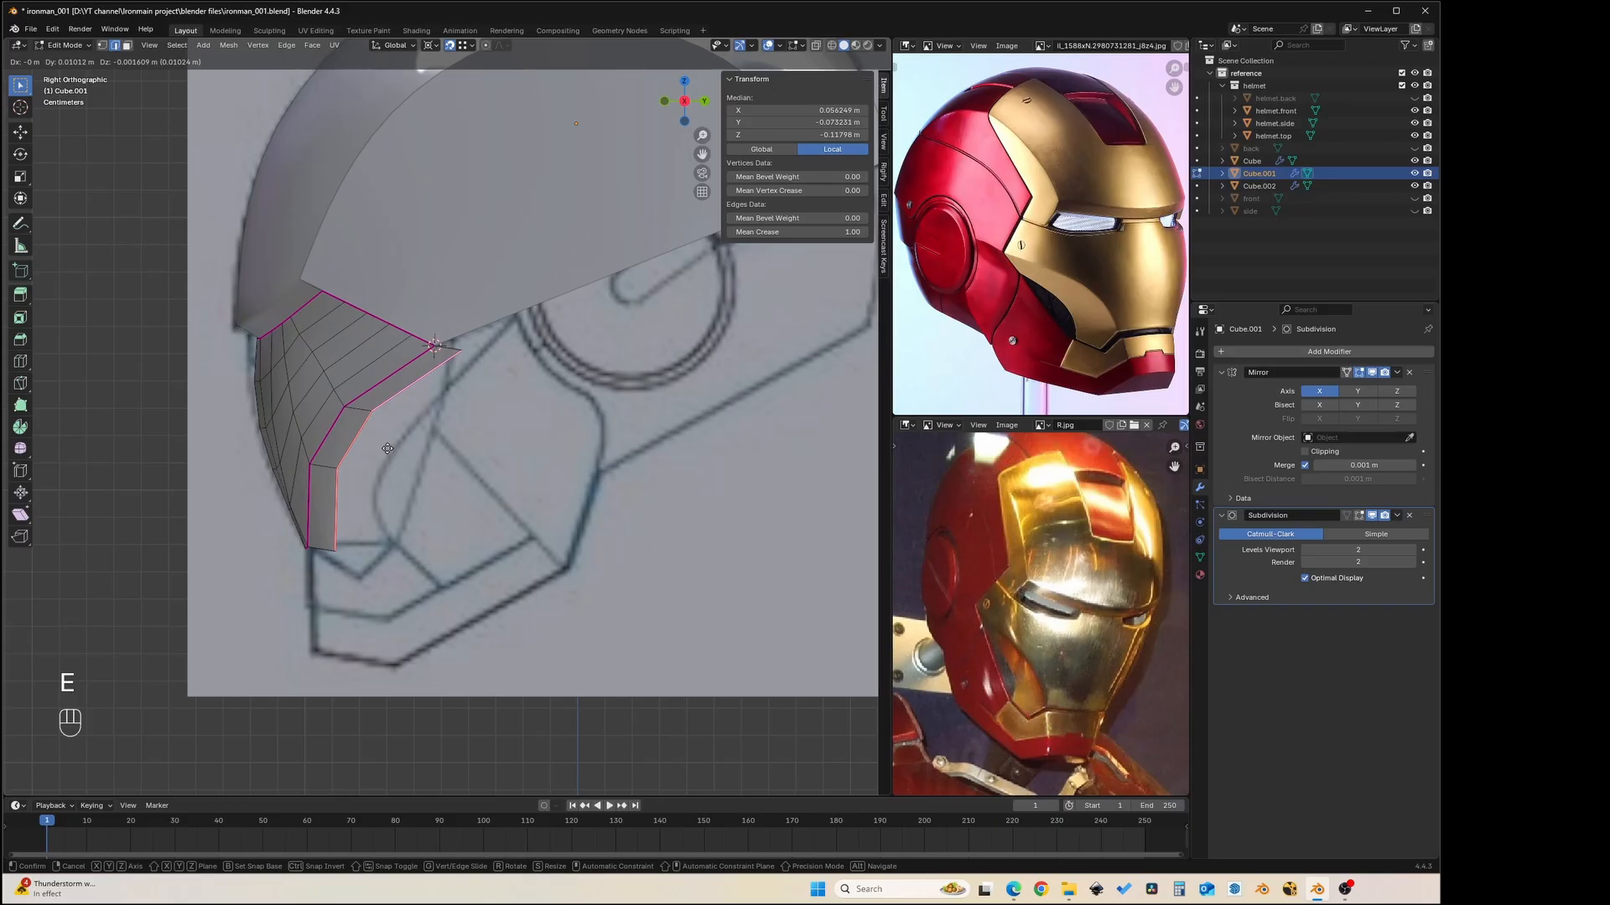
key("Escape")
key("ctrl+z")
key("ctrl+z")
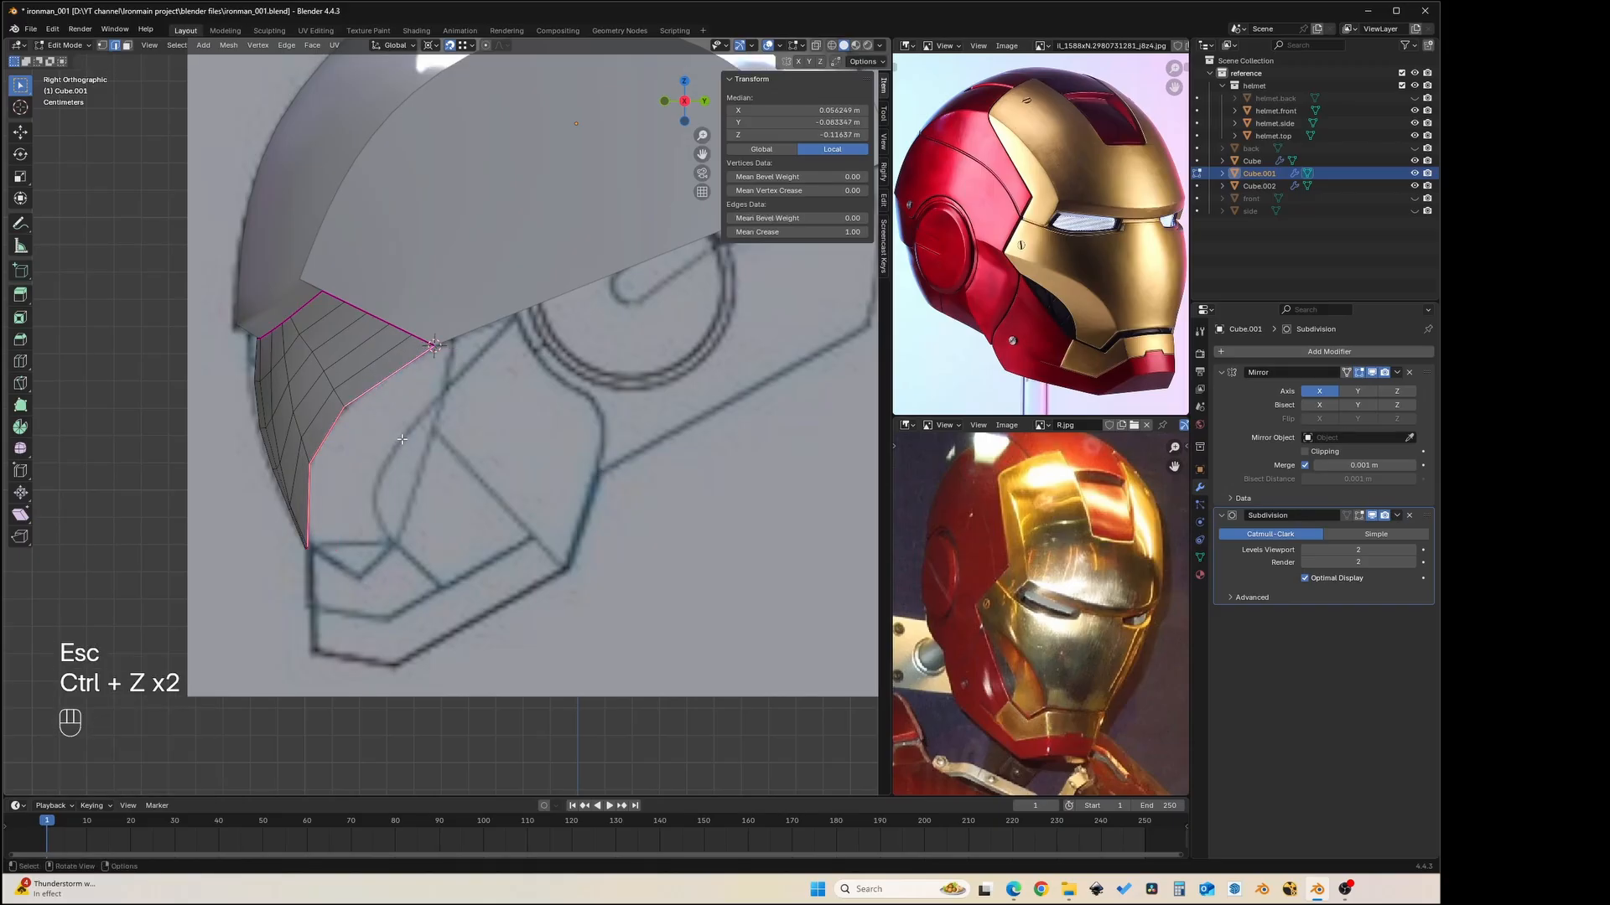
- Extrude the faceplate's rear corner vertex back about 0.014 m and down 0.007 m, and the vertex below it about 0.024 m and 0.009 m
key("1")
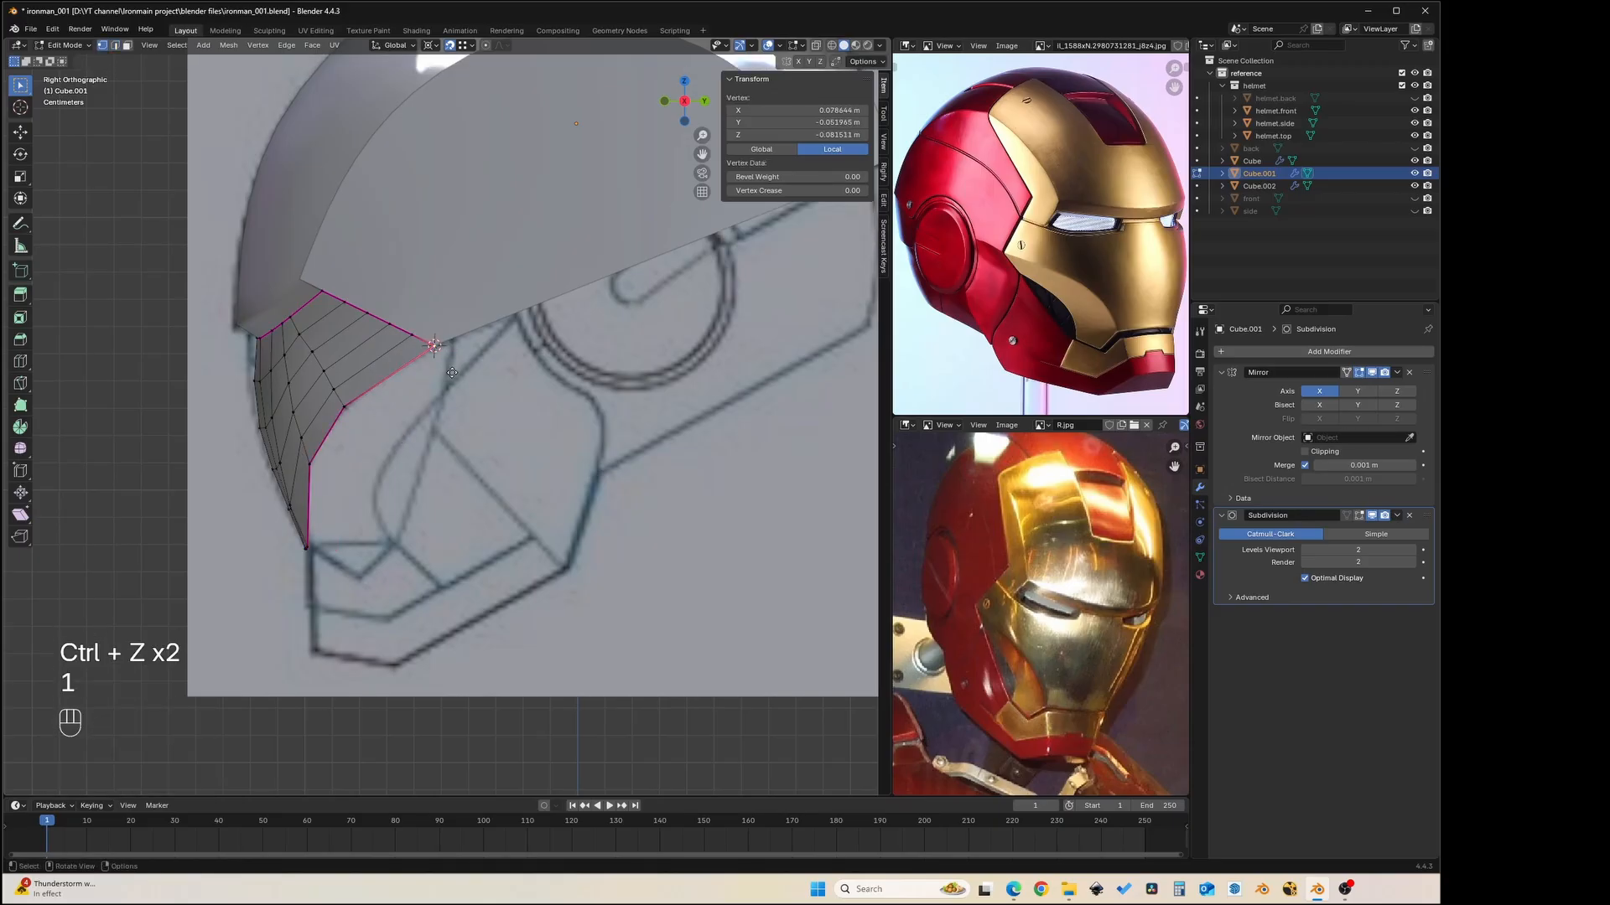
key("e")
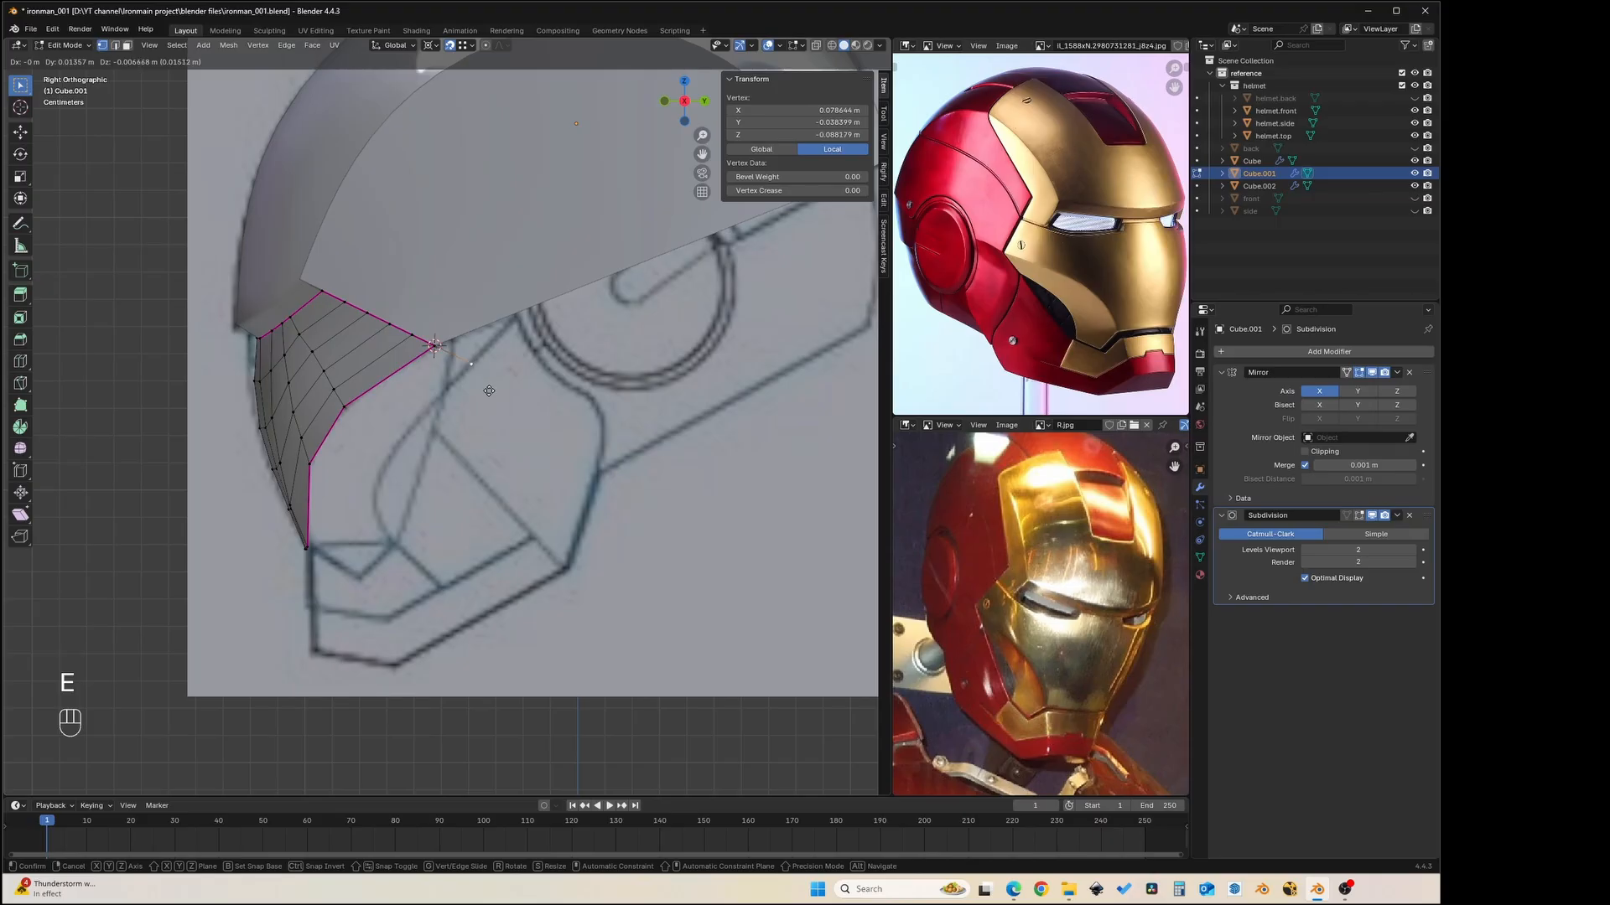
left_click(490, 391)
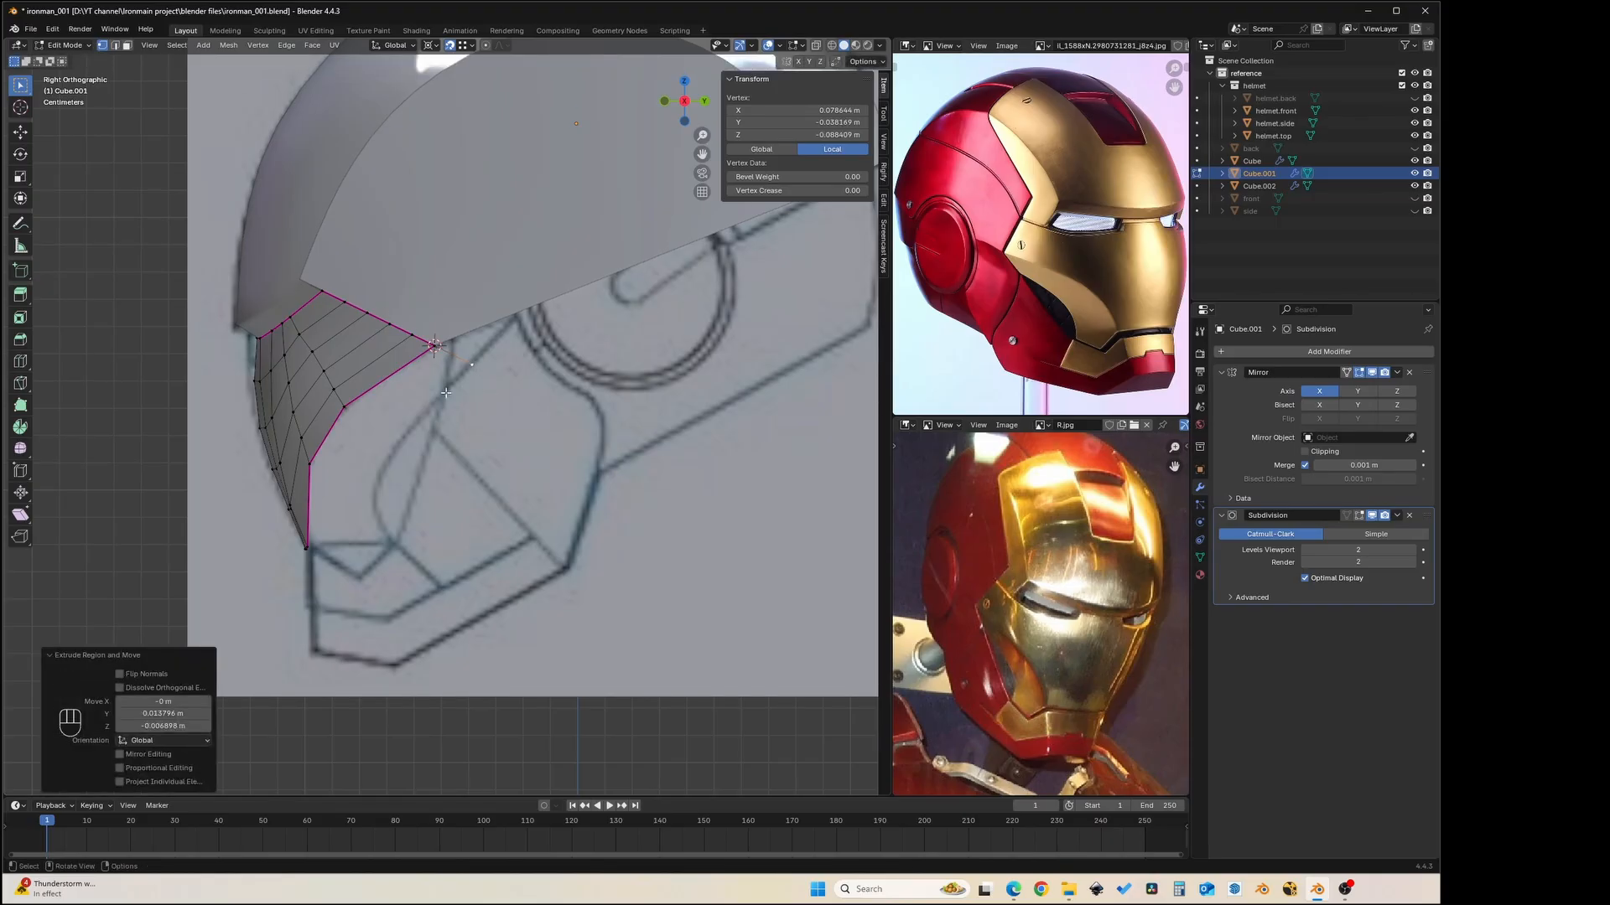
key("e")
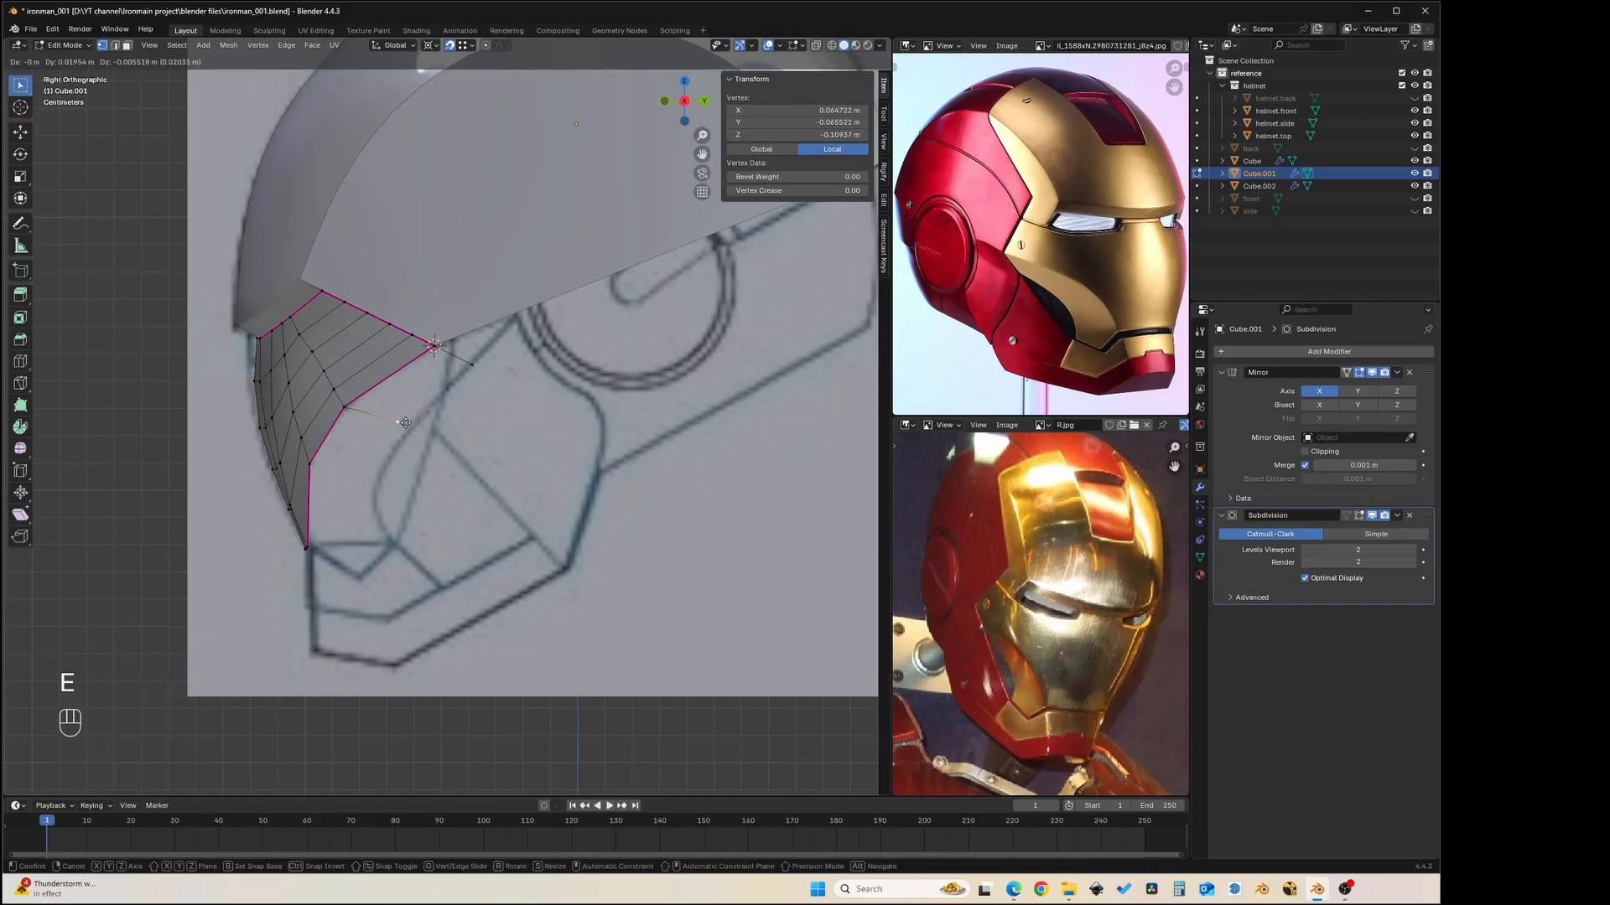
left_click(410, 432)
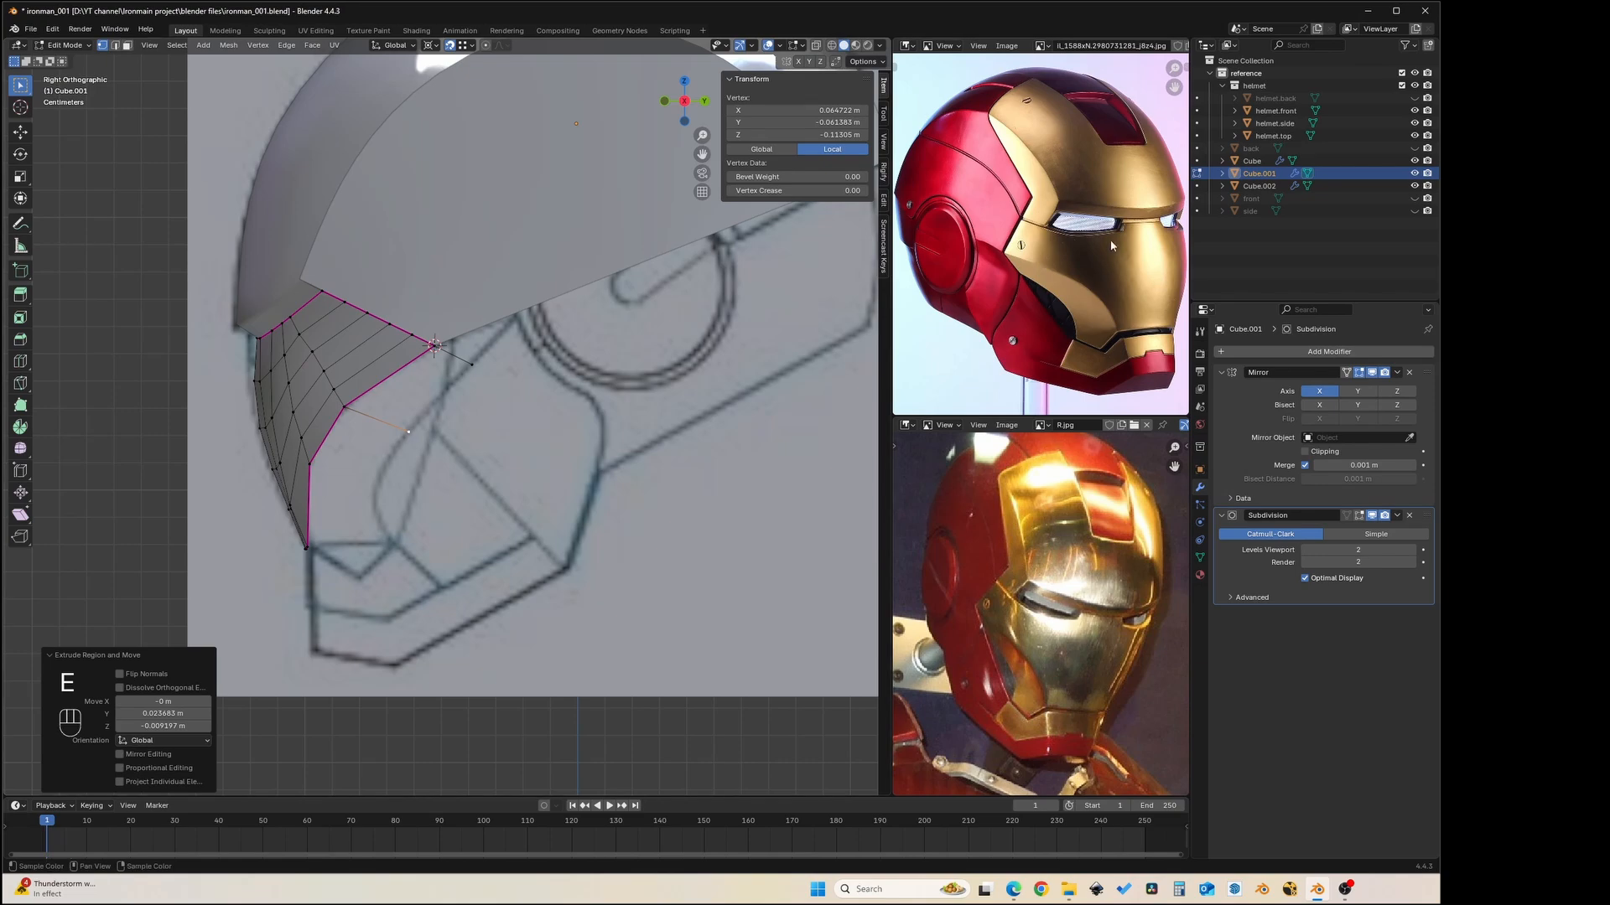
- Extrude the third vertex down the faceplate's rear edge about 0.025 m backward and 0.007 m downward
left_click(310, 467)
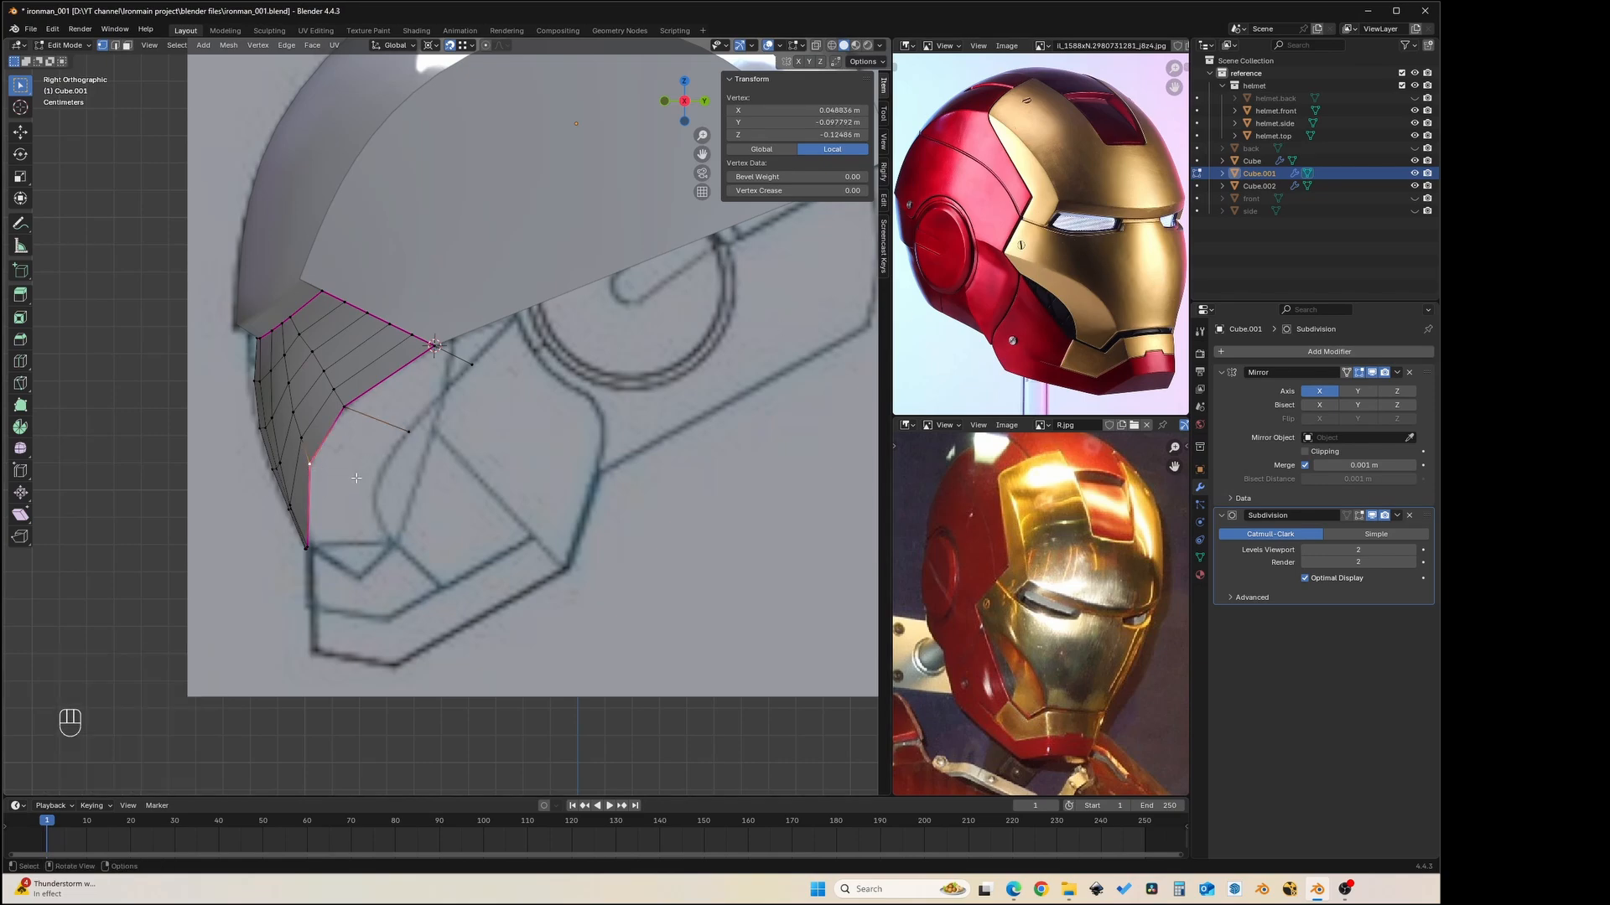
key("e")
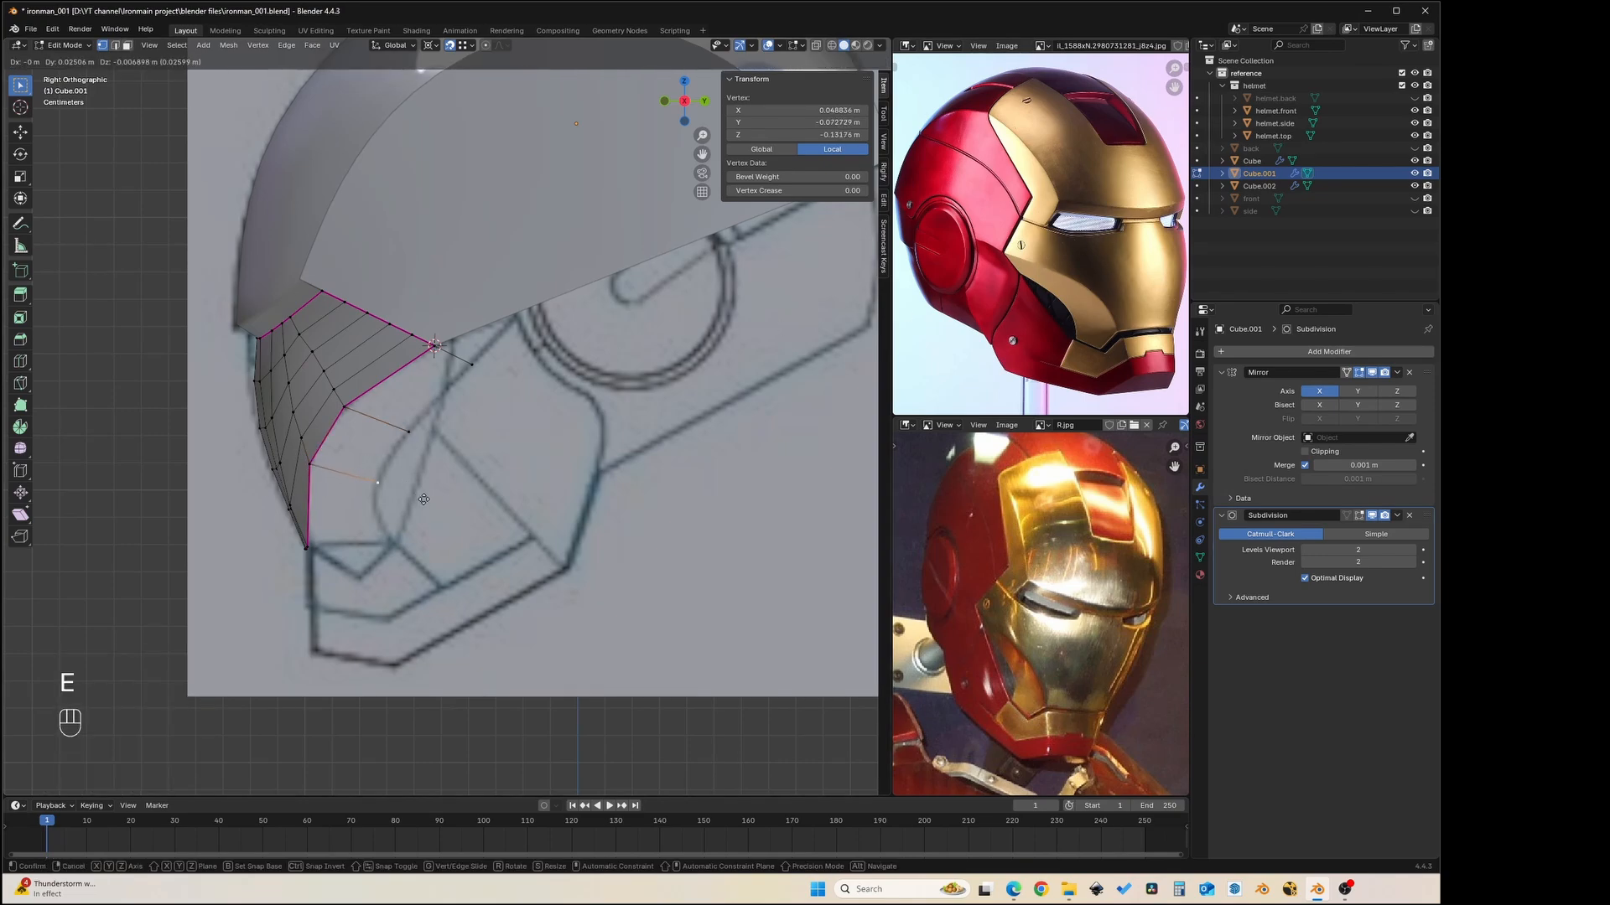
left_click(421, 500)
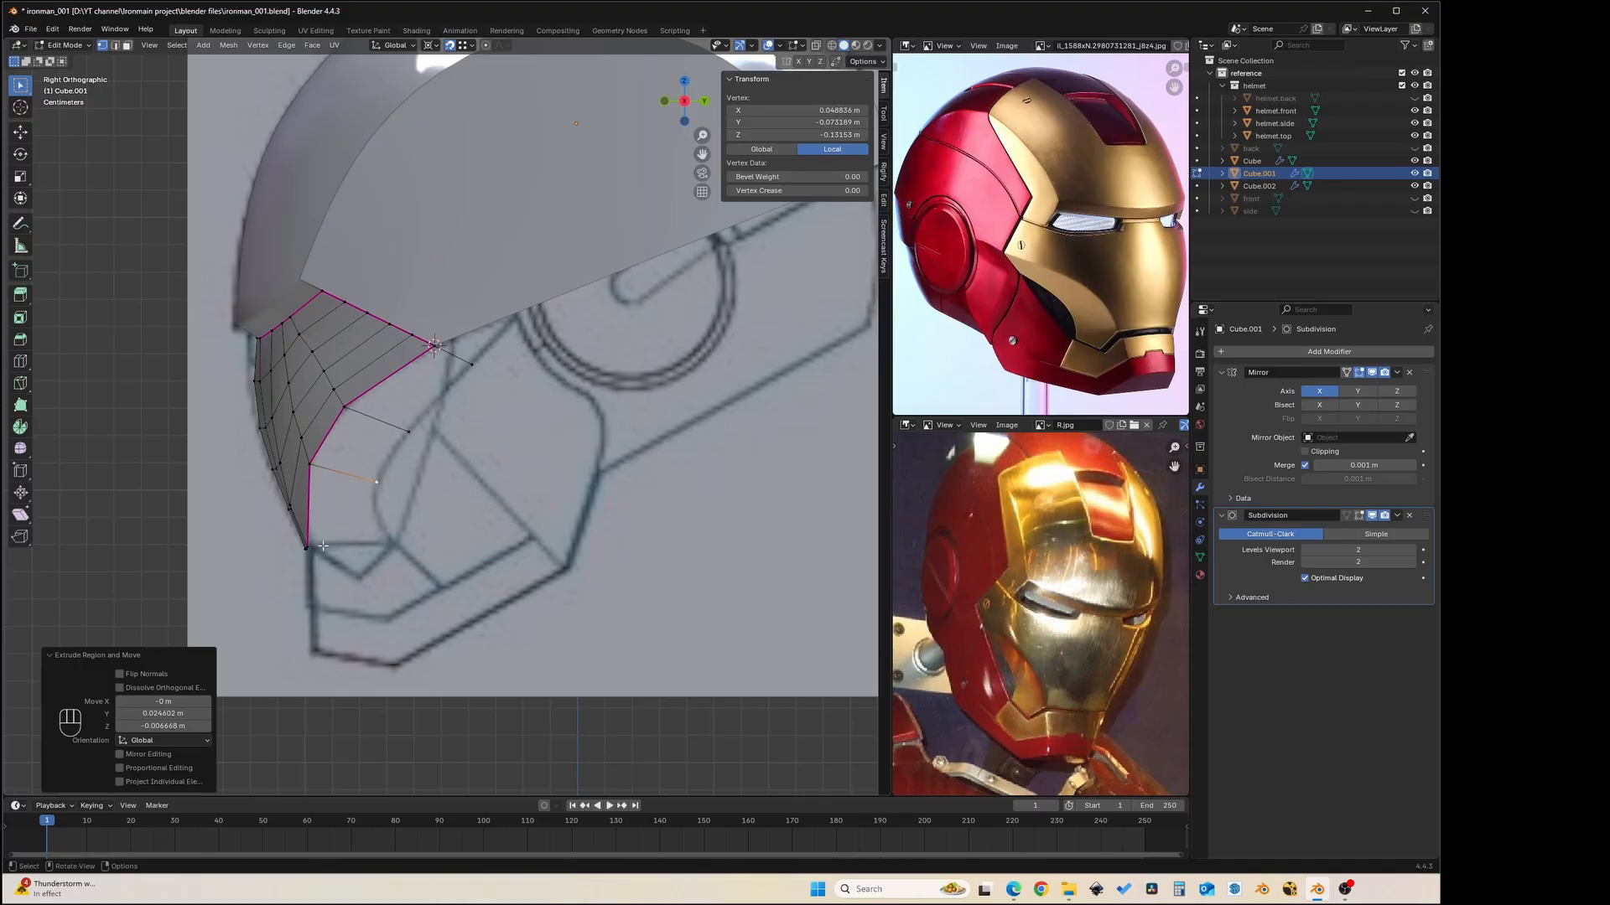
- Extrude the faceplate's lowest rear corner vertex backward about 0.033 m along Y
middle_click_drag(323, 545, 348, 537)
key("KP_3")
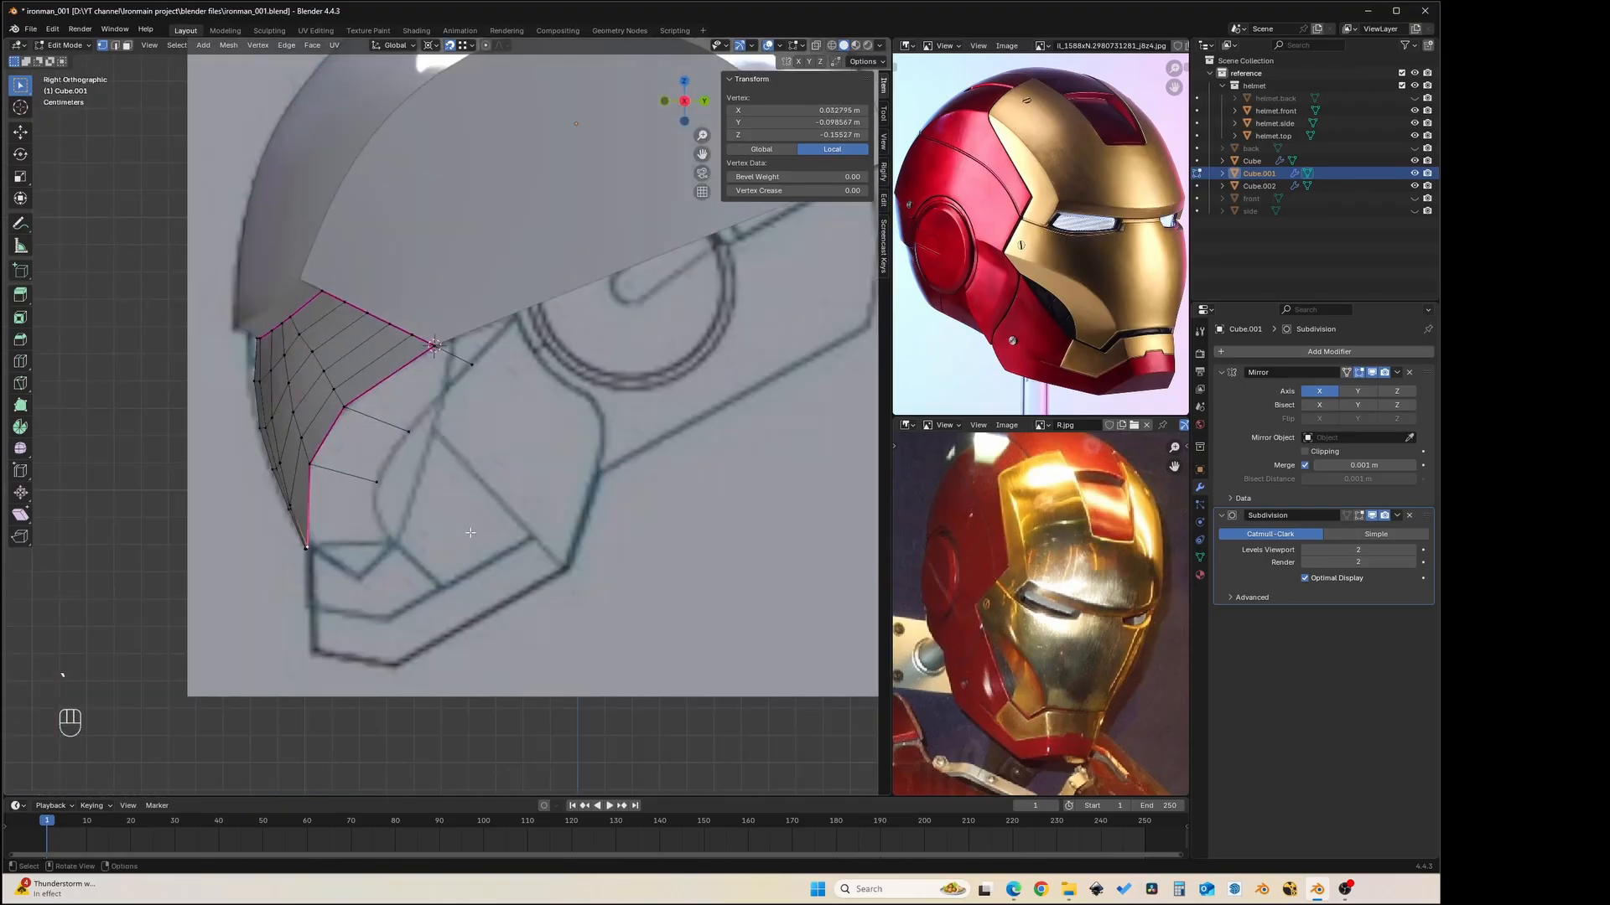
key("e")
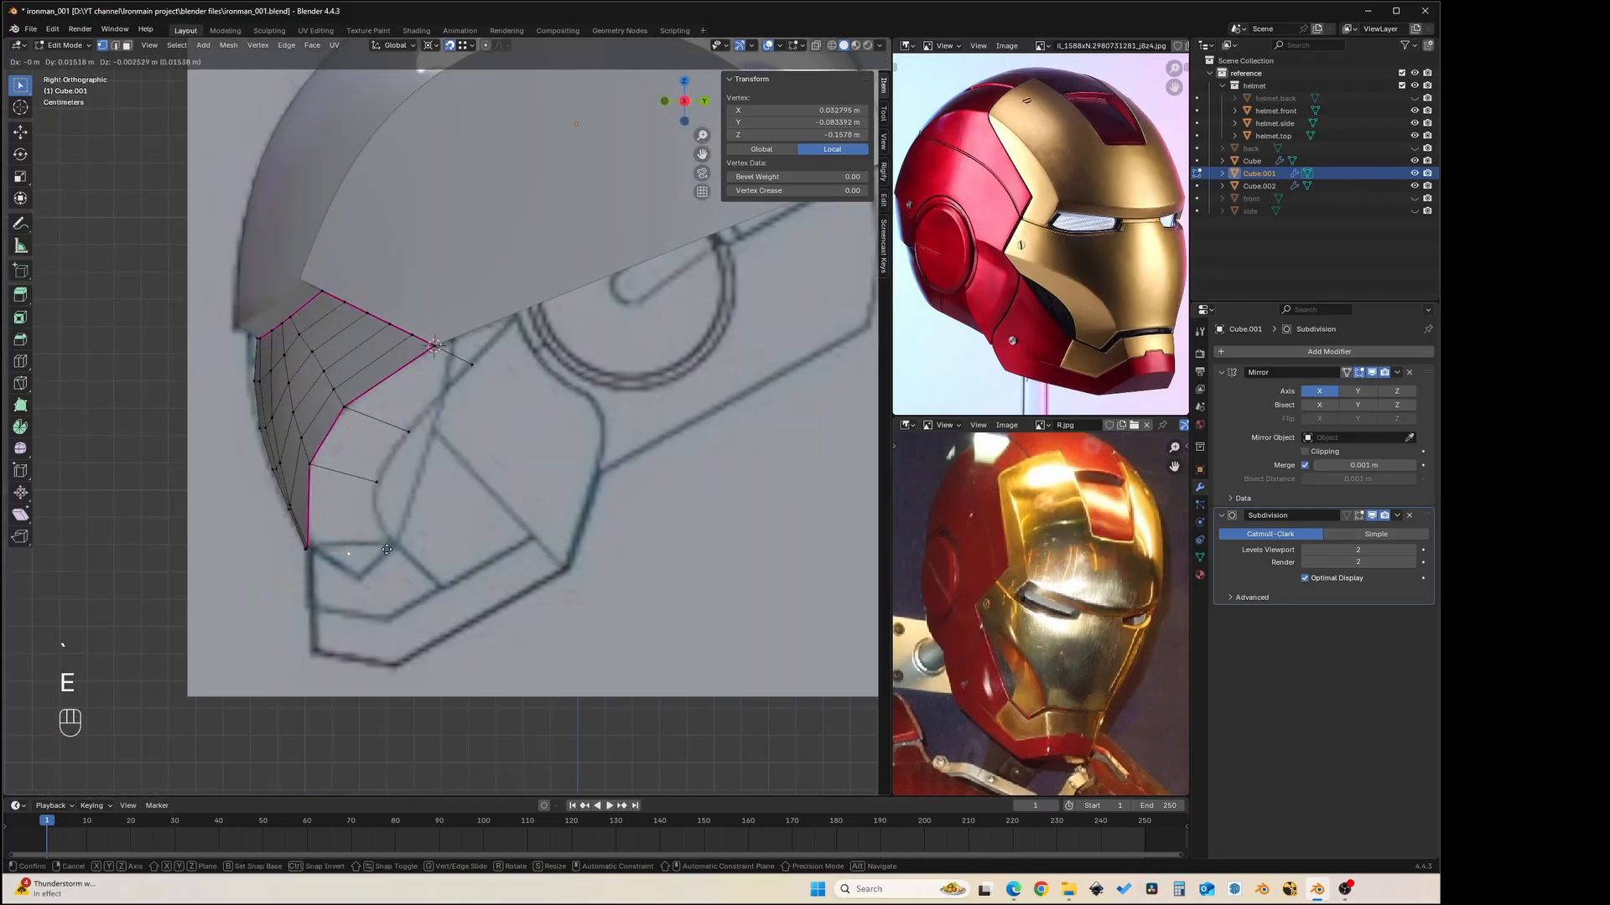
key("y")
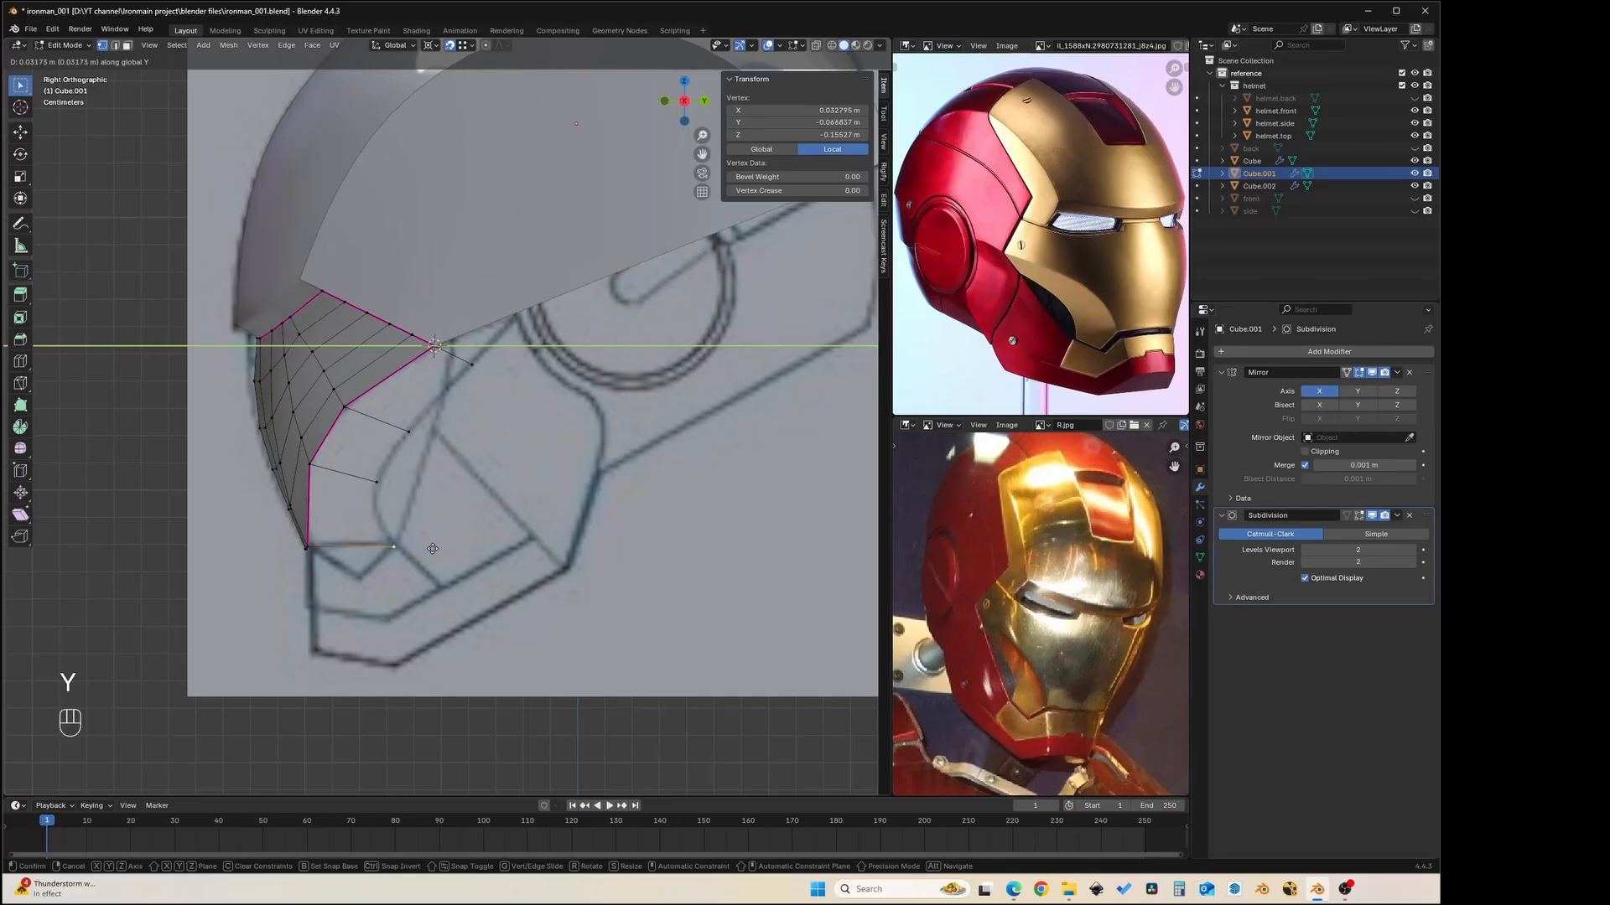
left_click(435, 546)
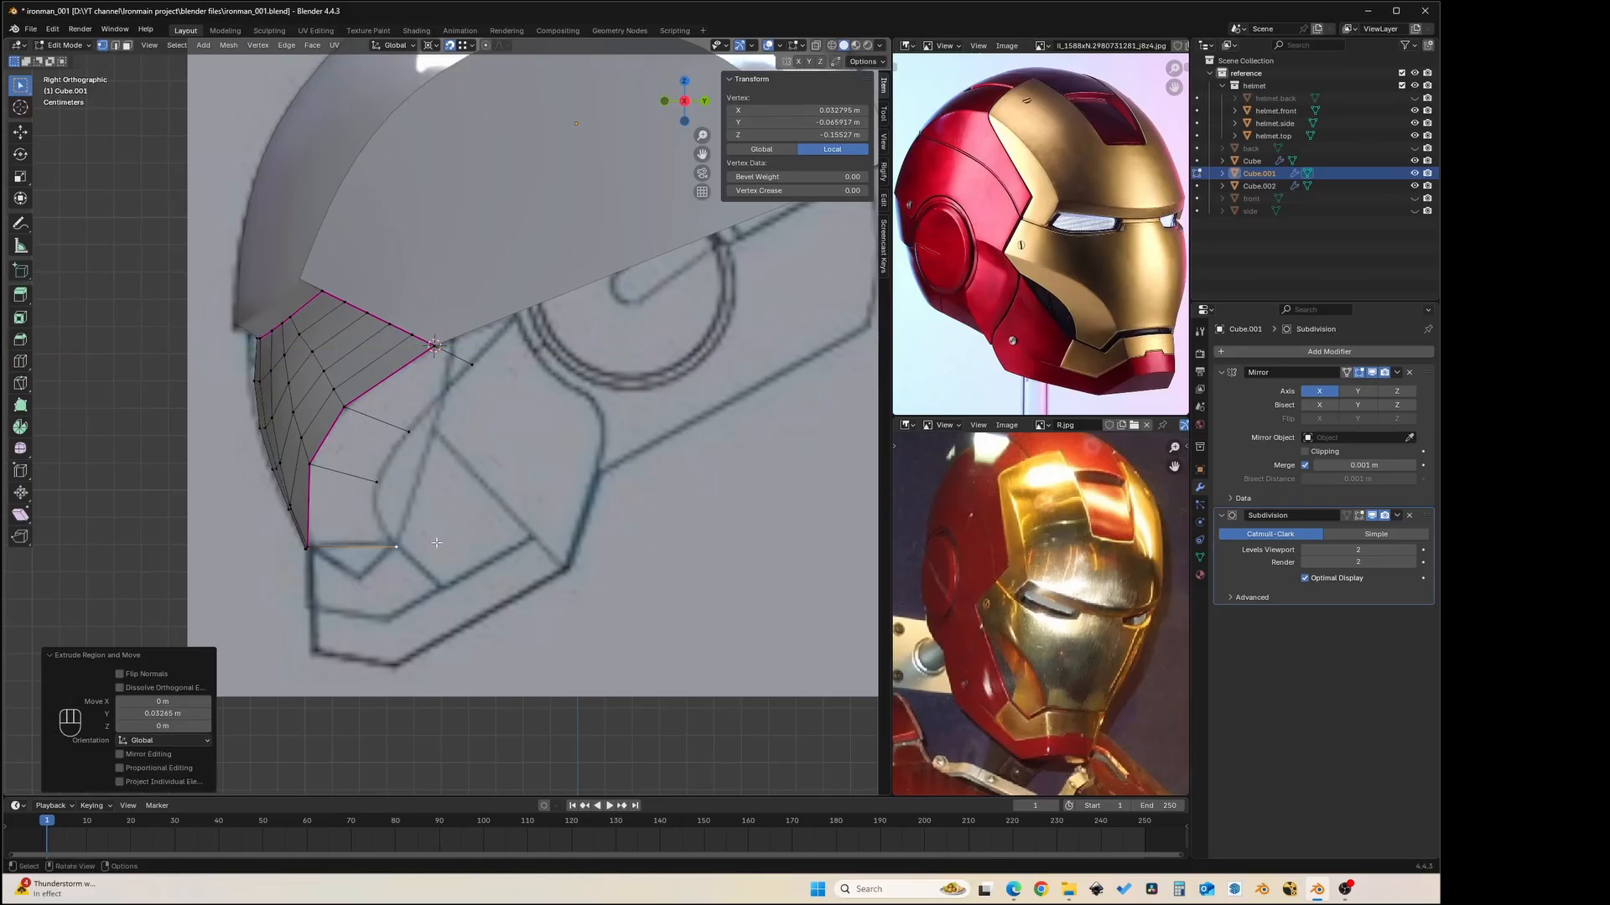
- In the front view, move the uppermost extruded vertex inward about 0.004 m along X
middle_click_drag(364, 506, 485, 507)
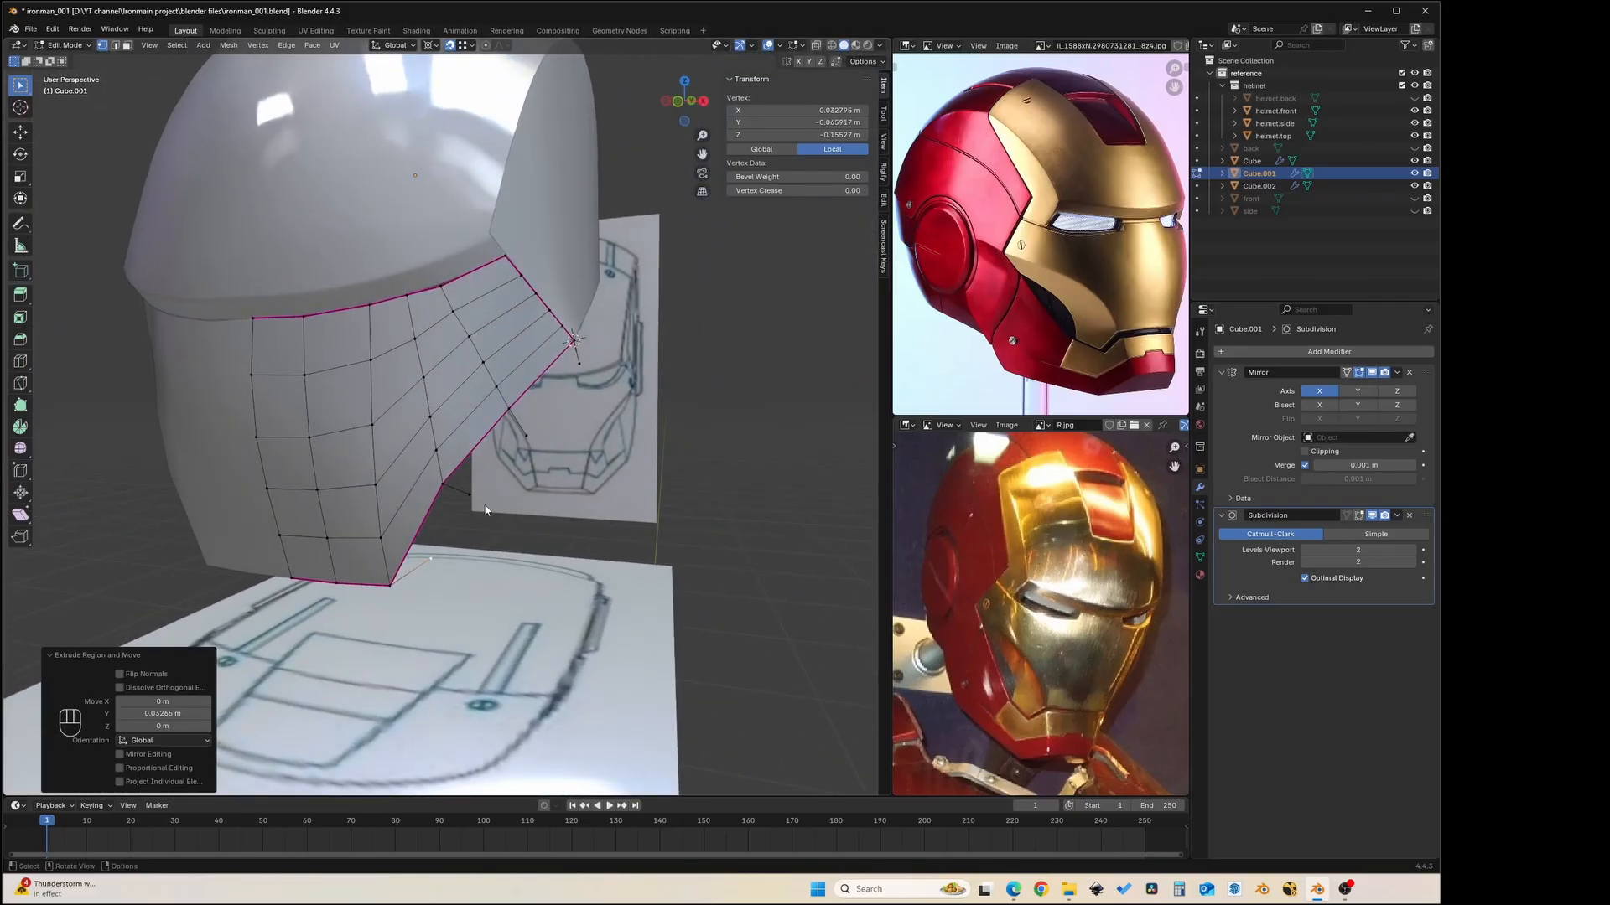
key("grave")
left_click(410, 457)
scroll(520, 486, "up", 2)
middle_click_drag(578, 469, 545, 498, "shift")
left_click(560, 399)
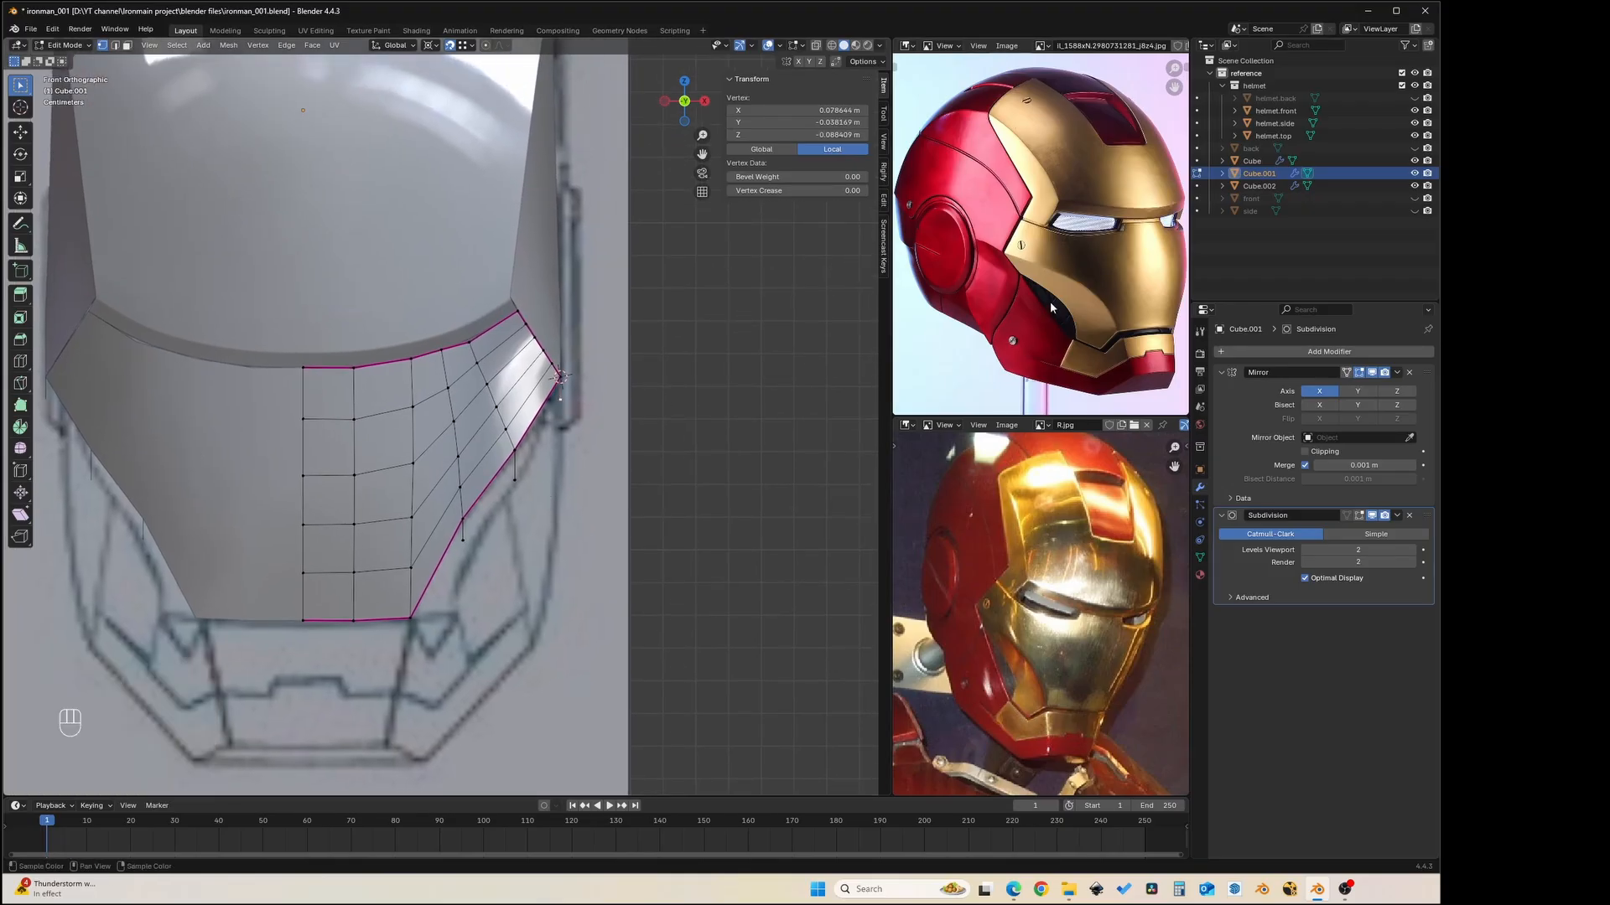
key("g")
key("x")
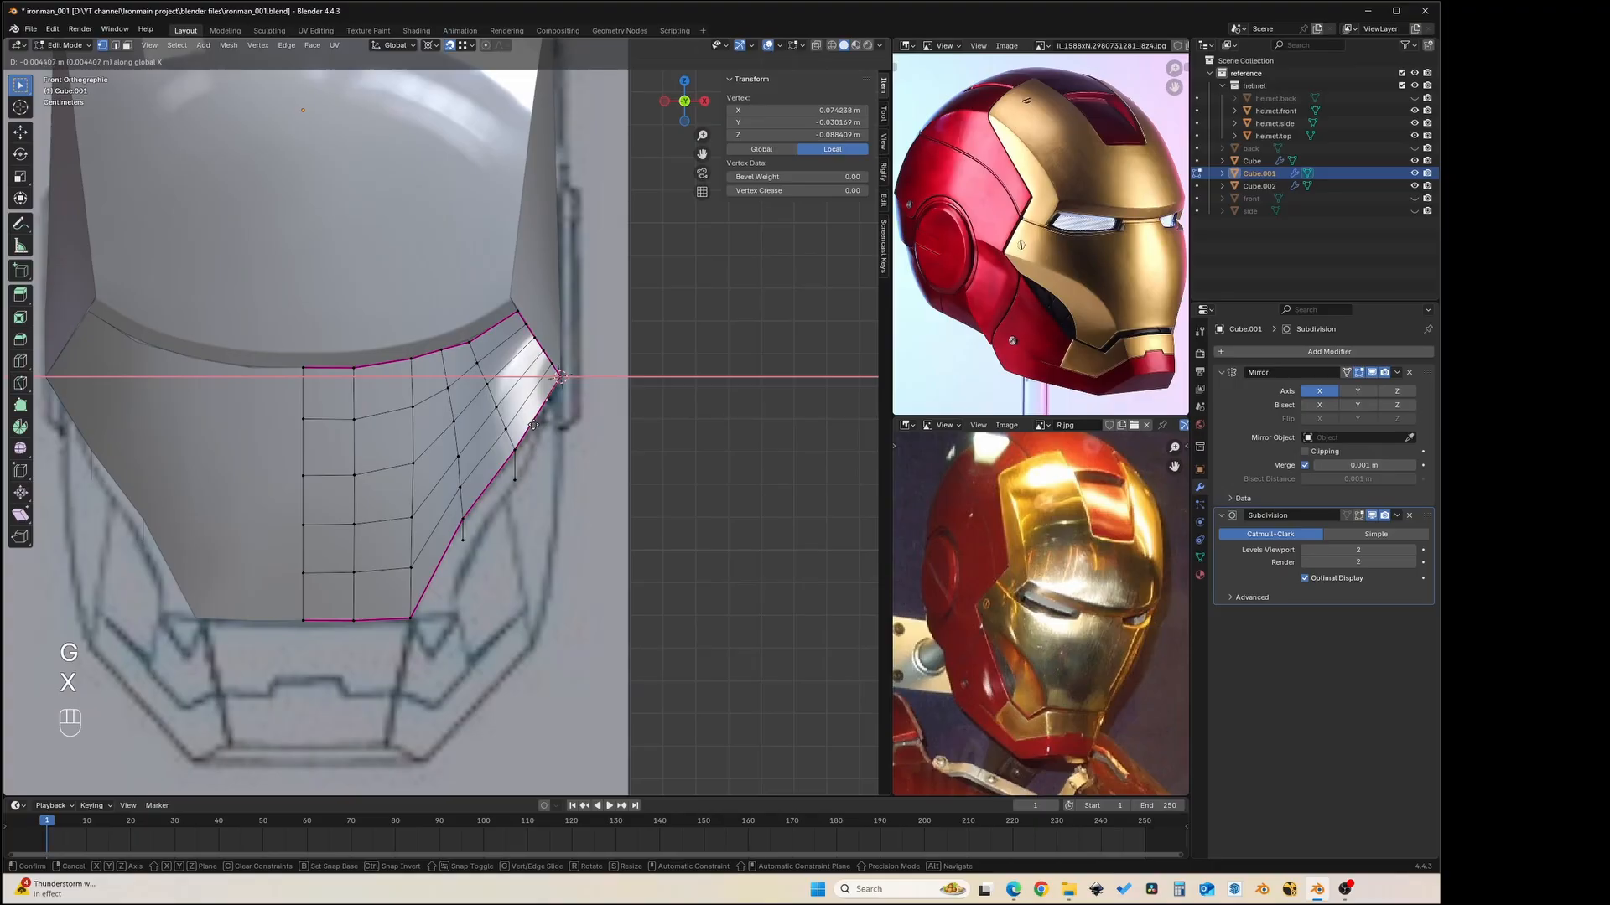
left_click(533, 425)
- Adjust the two middle extruded vertices along X, moving the upper of them inward about 0.001 m
left_click(529, 496)
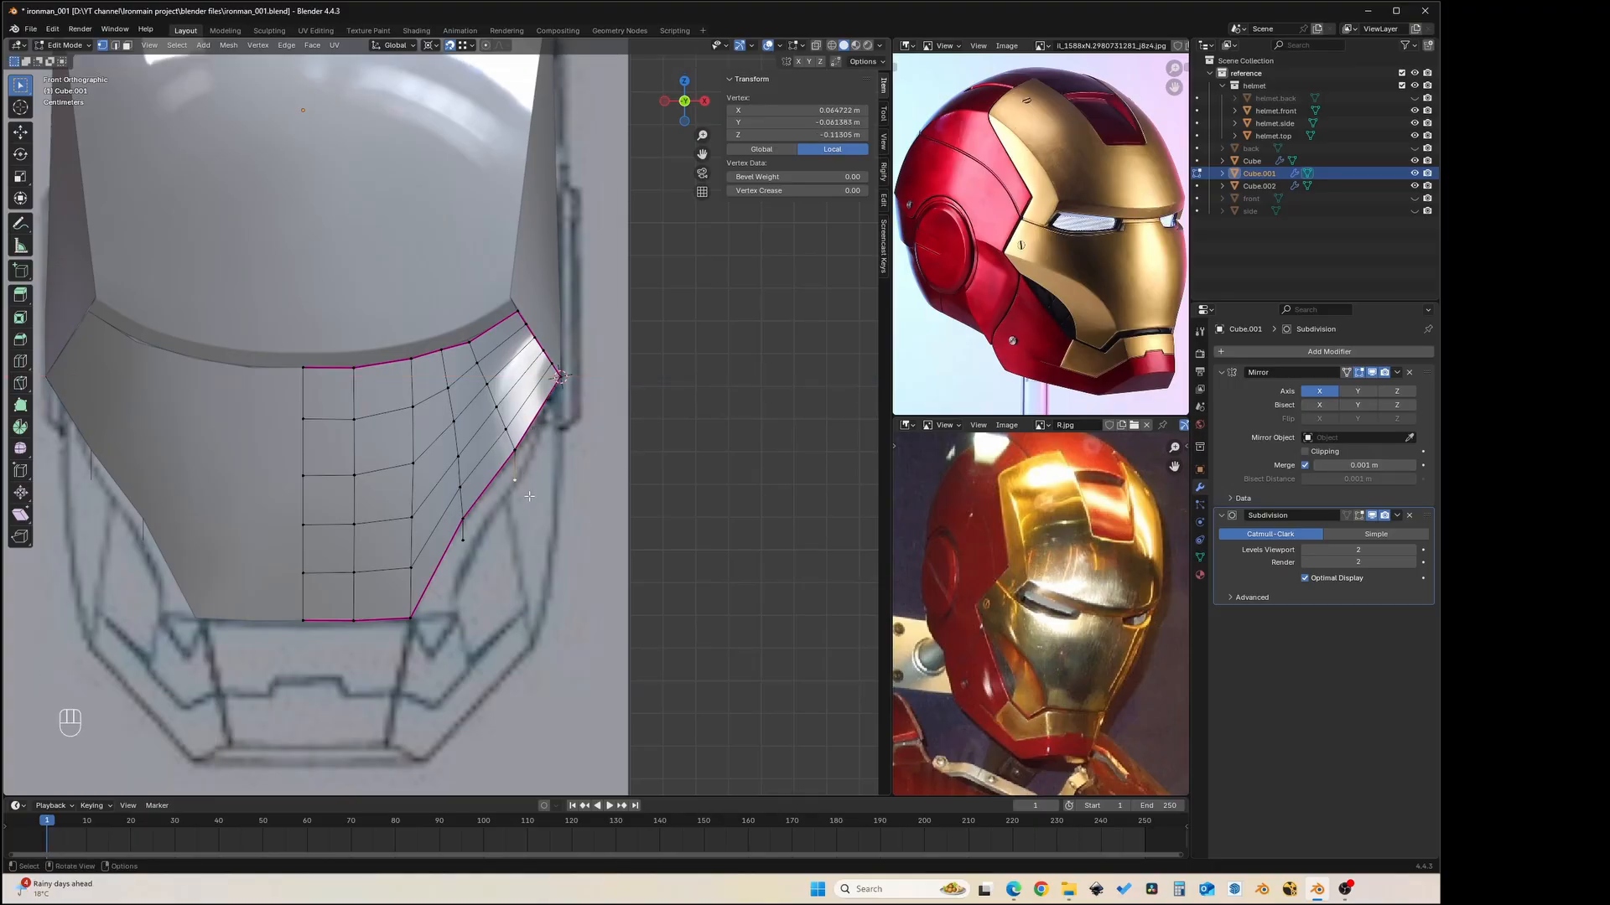
key("g")
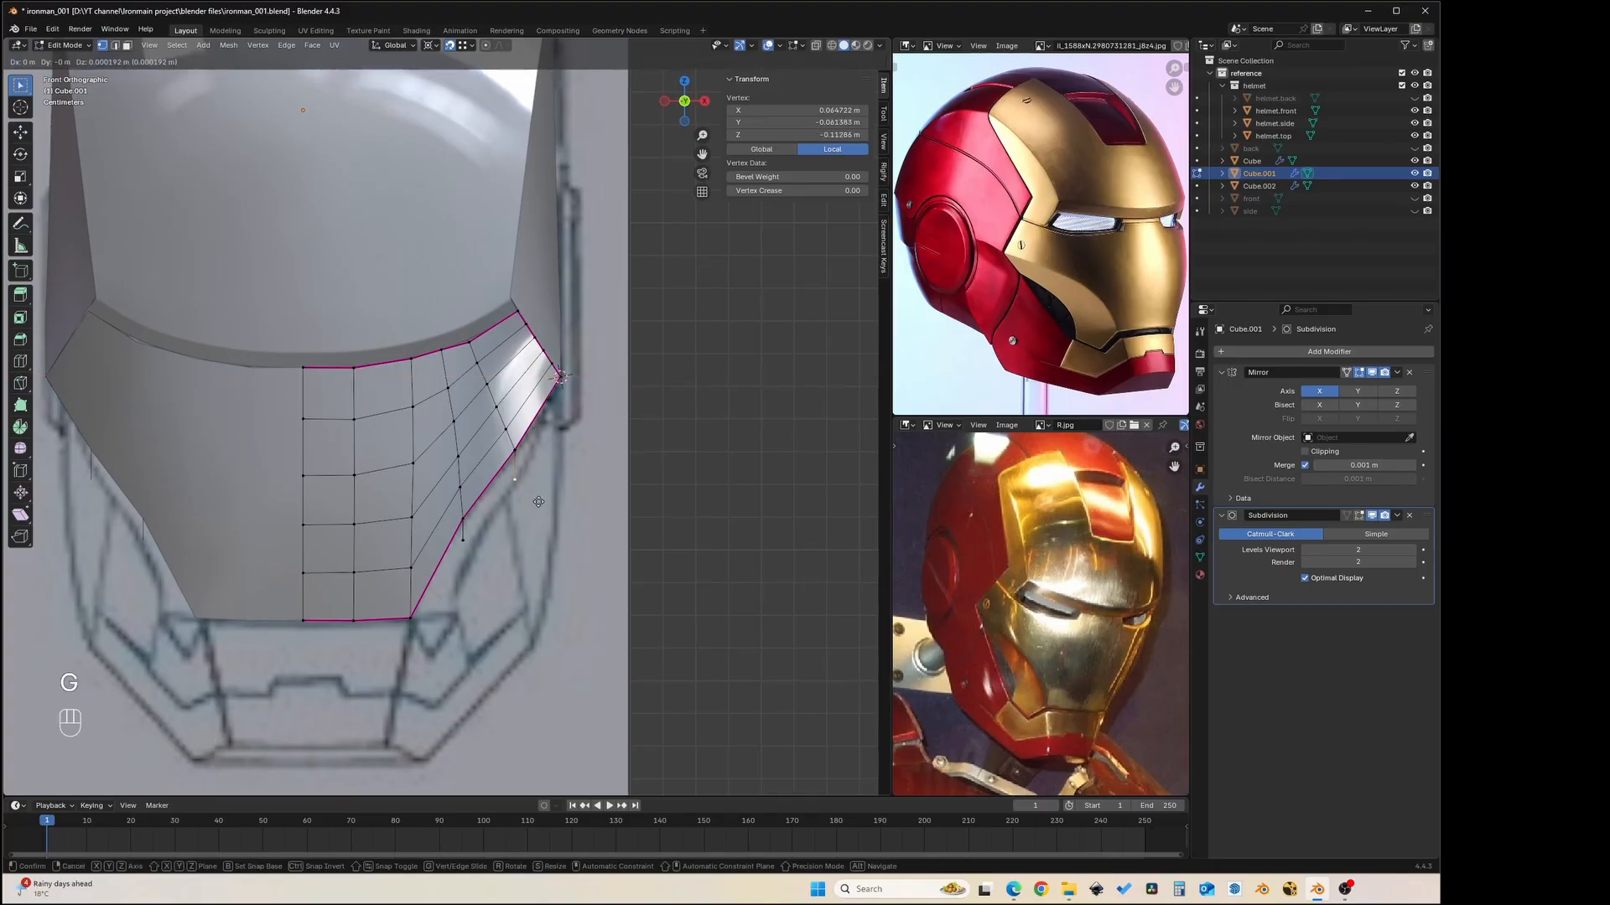
key("x")
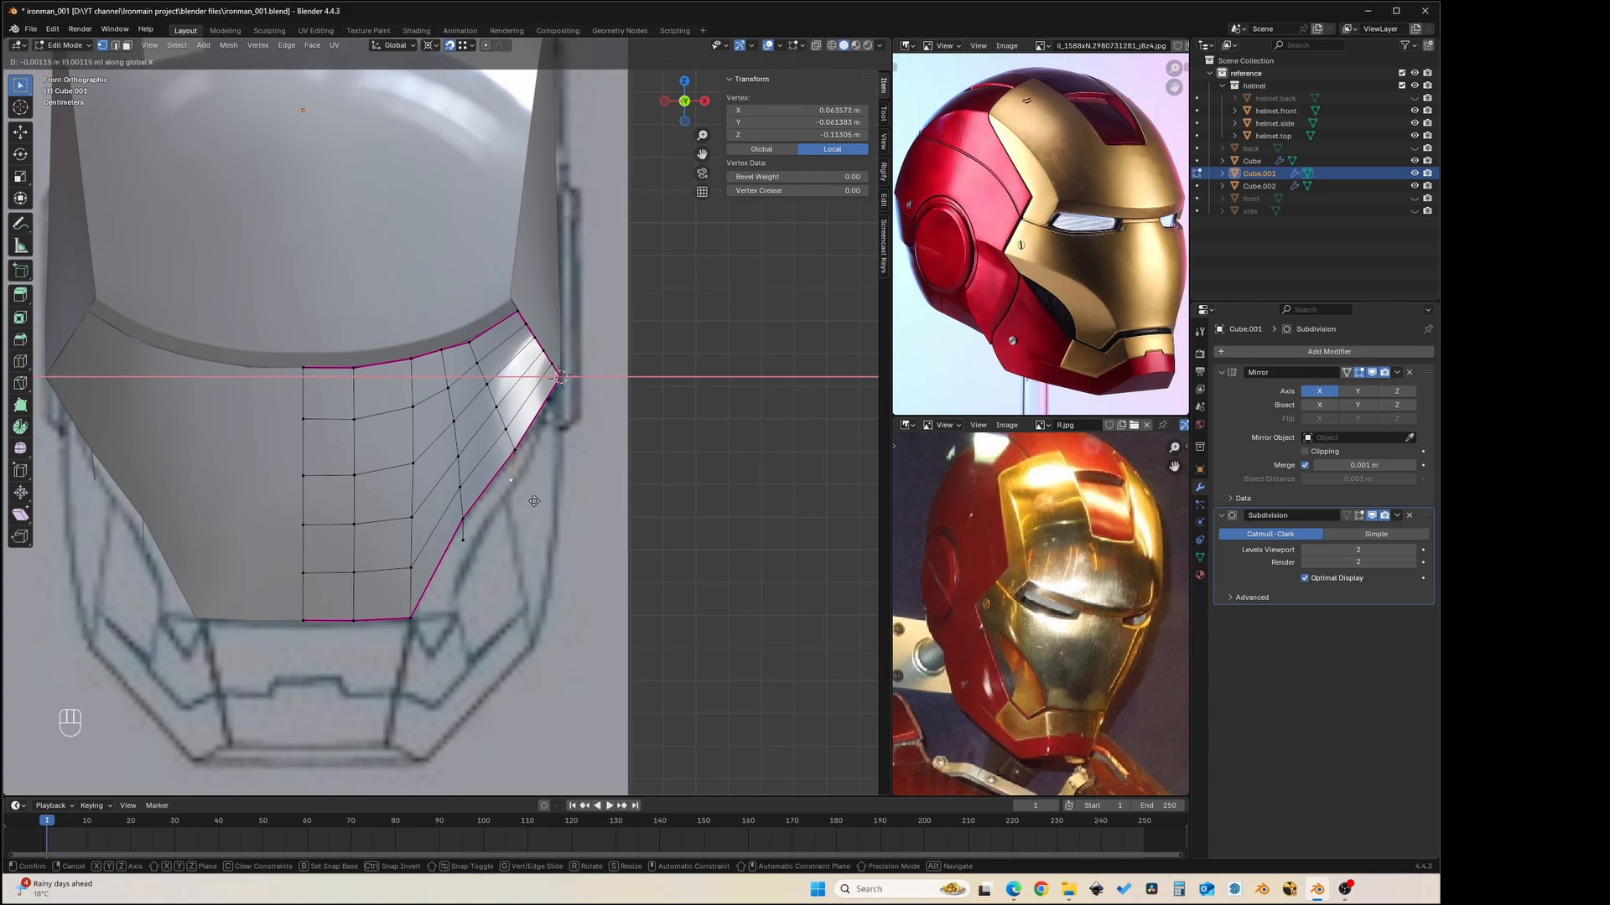
left_click(533, 501)
left_click(475, 545)
key("g")
key("x")
left_click(475, 547)
middle_click_drag(475, 548, 427, 595)
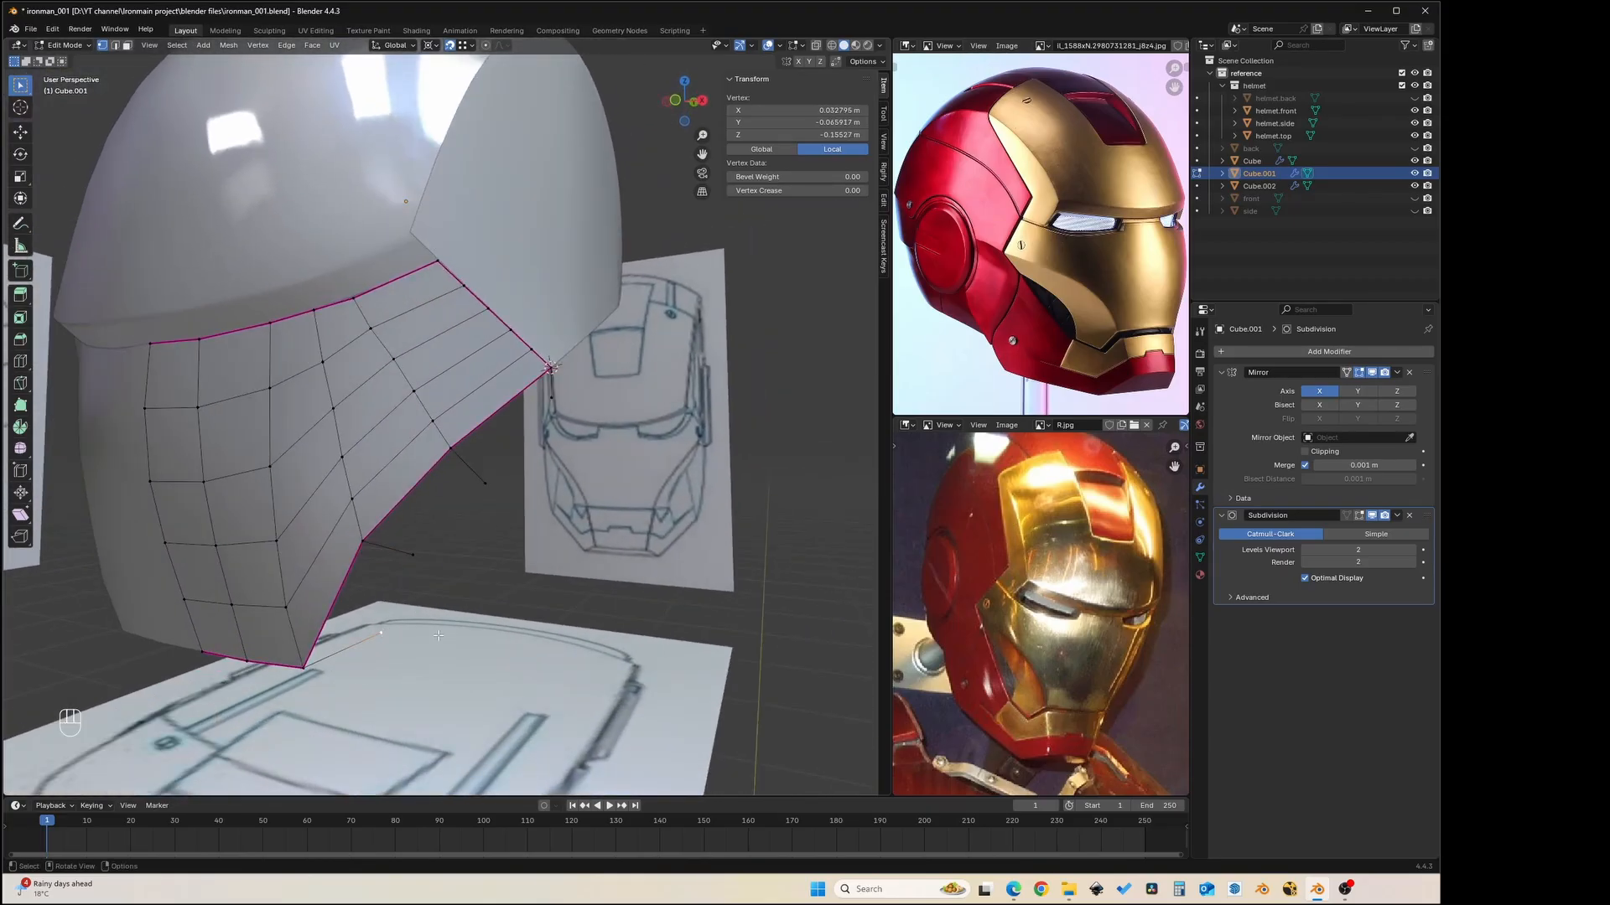
- In the front view, move the lowest extruded corner vertex outward about 0.013 m along X
key("KP_1")
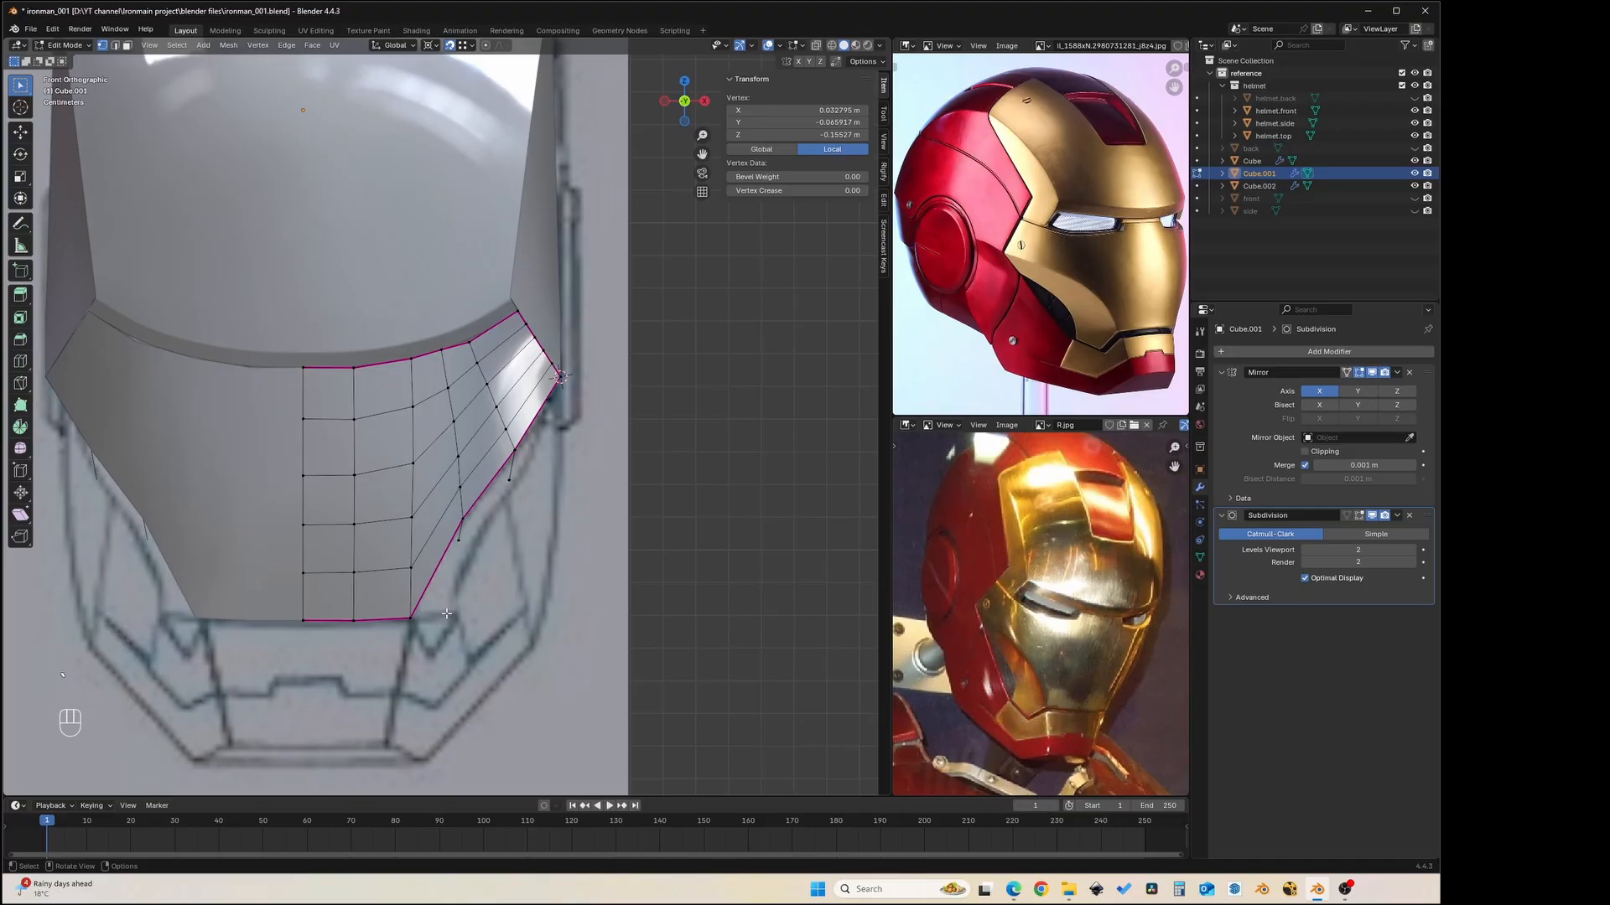
key("g")
key("x")
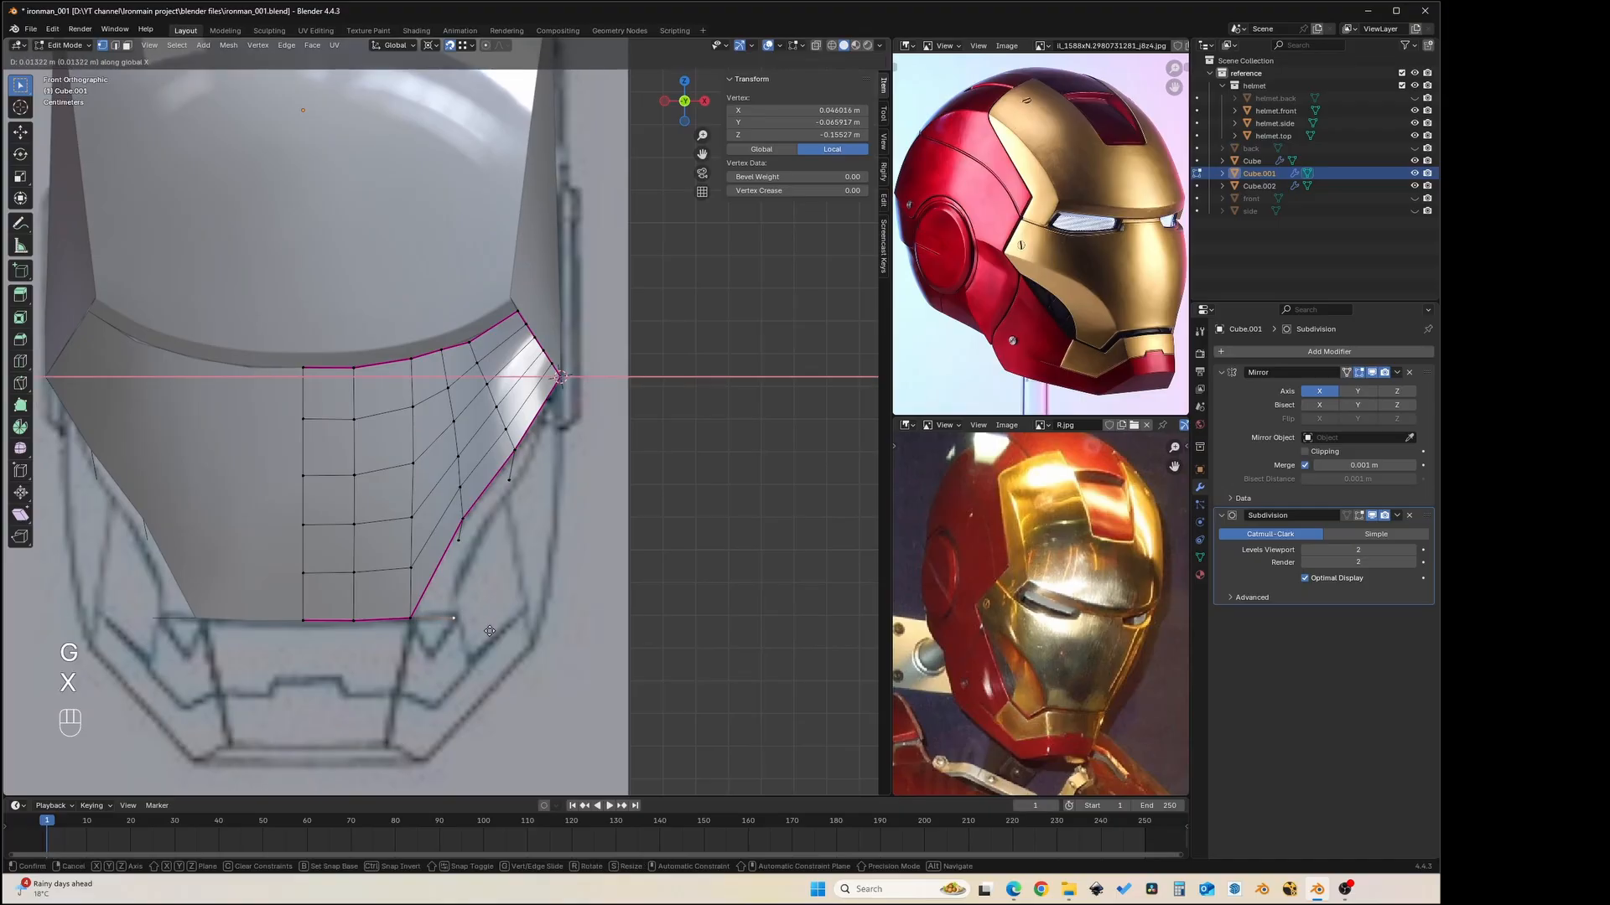
right_click(489, 630)
- Move the lower middle extruded vertex outward about 0.005 m, and nudge the upper one inward about 0.0006 m and slightly down
key("g")
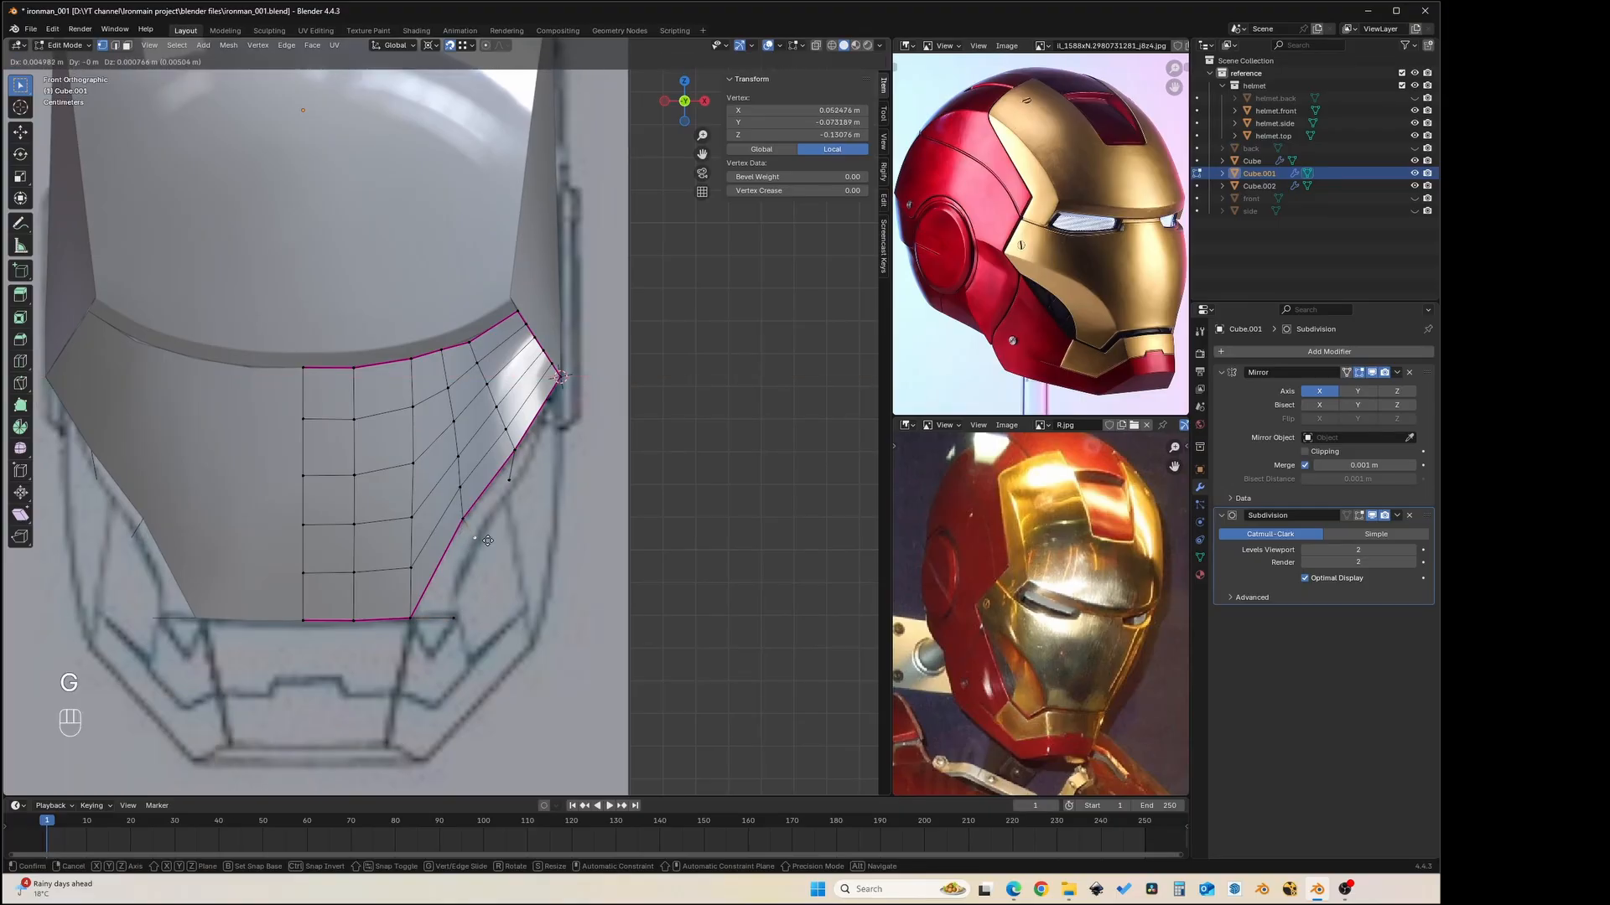
left_click(512, 484)
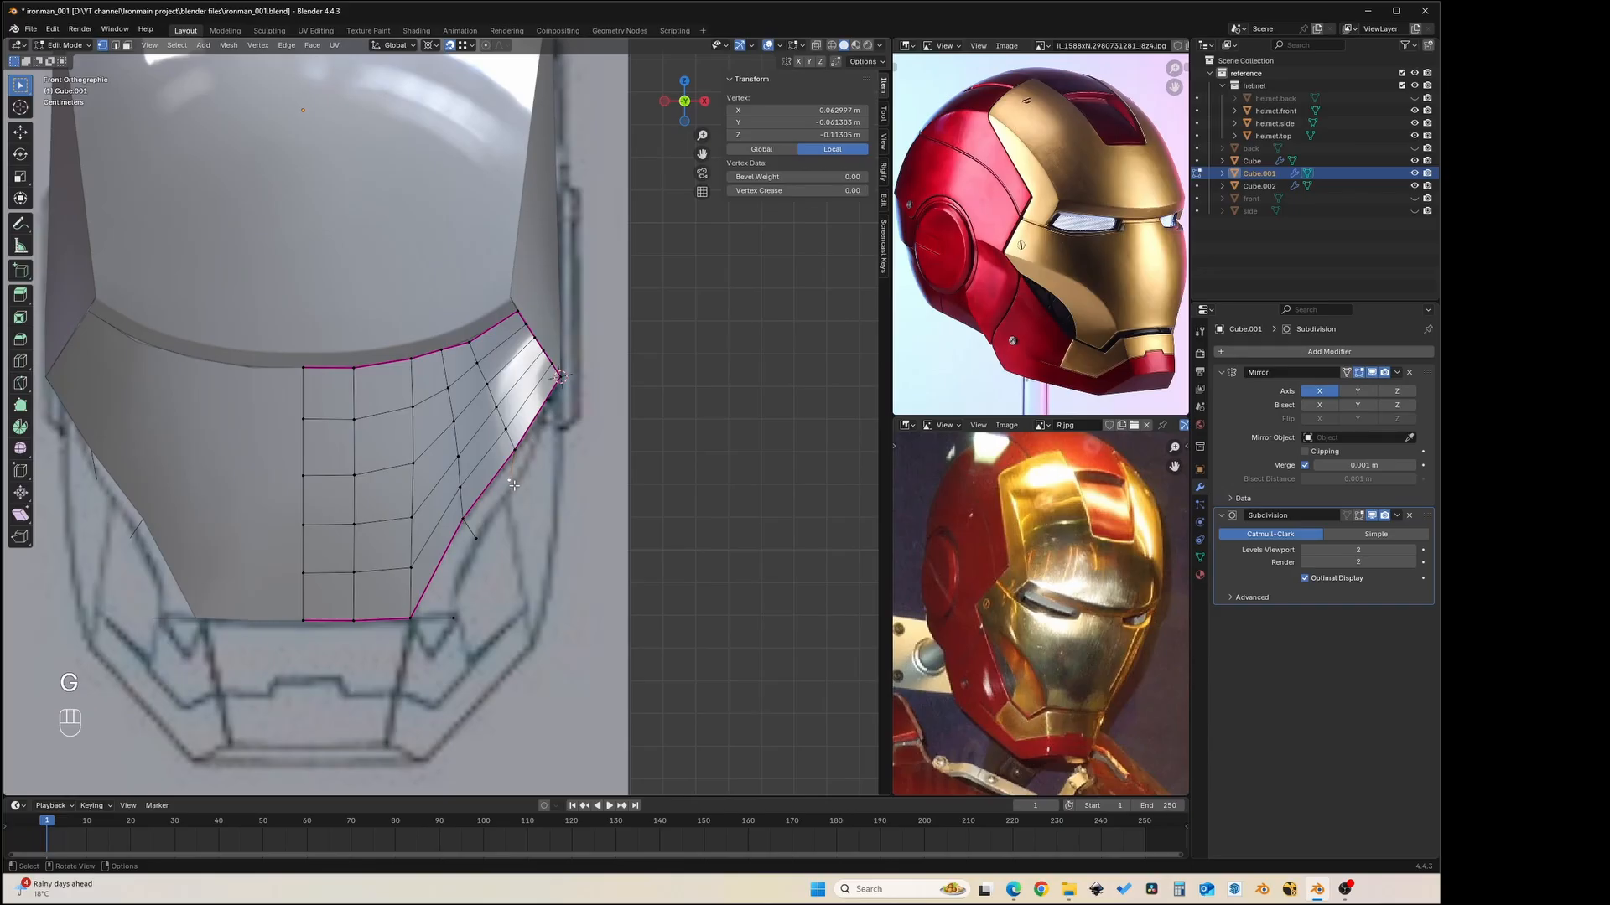
key("g")
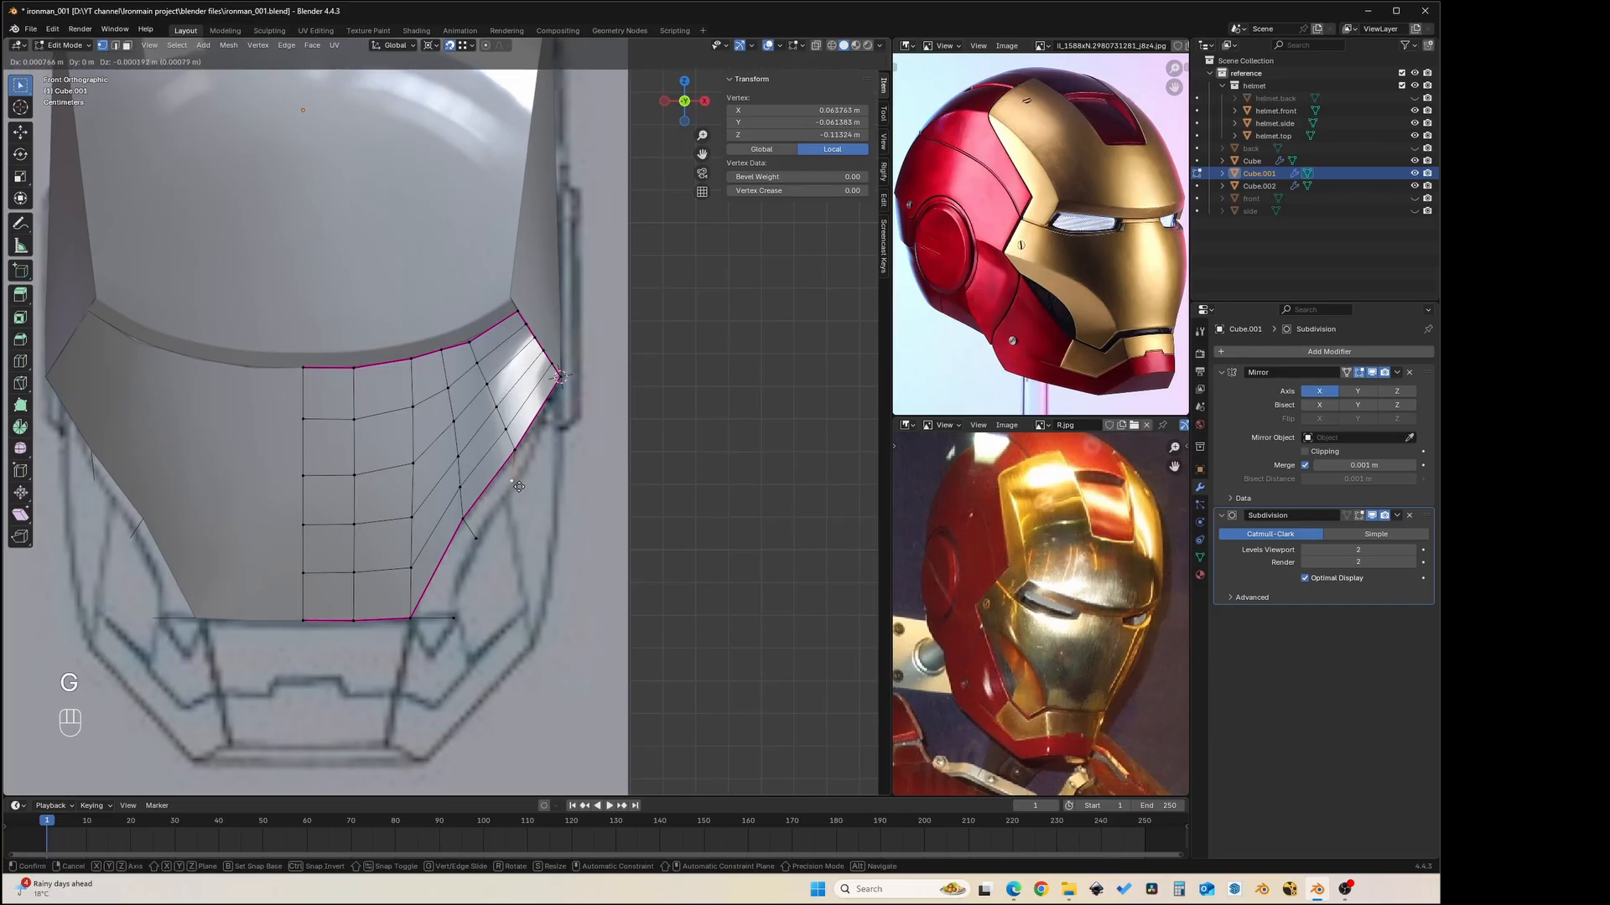
left_click(515, 486)
- Fill a face between the two lowest extruded edges behind the faceplate
key("KP_3")
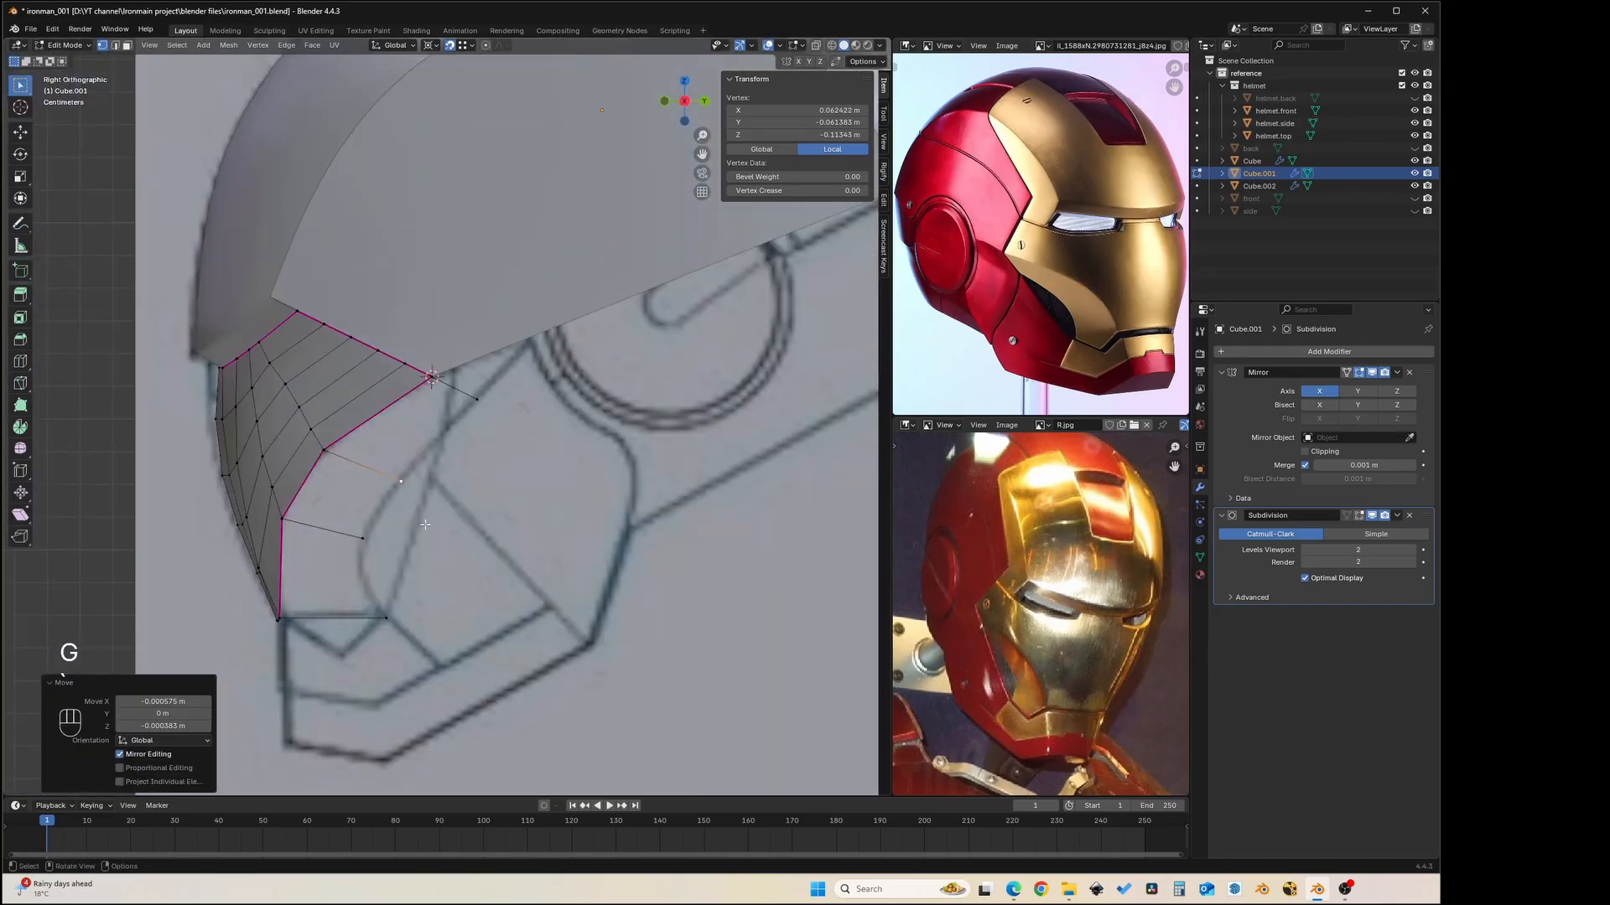
scroll(425, 524, "down", 2)
middle_click_drag(449, 503, 471, 480, "shift")
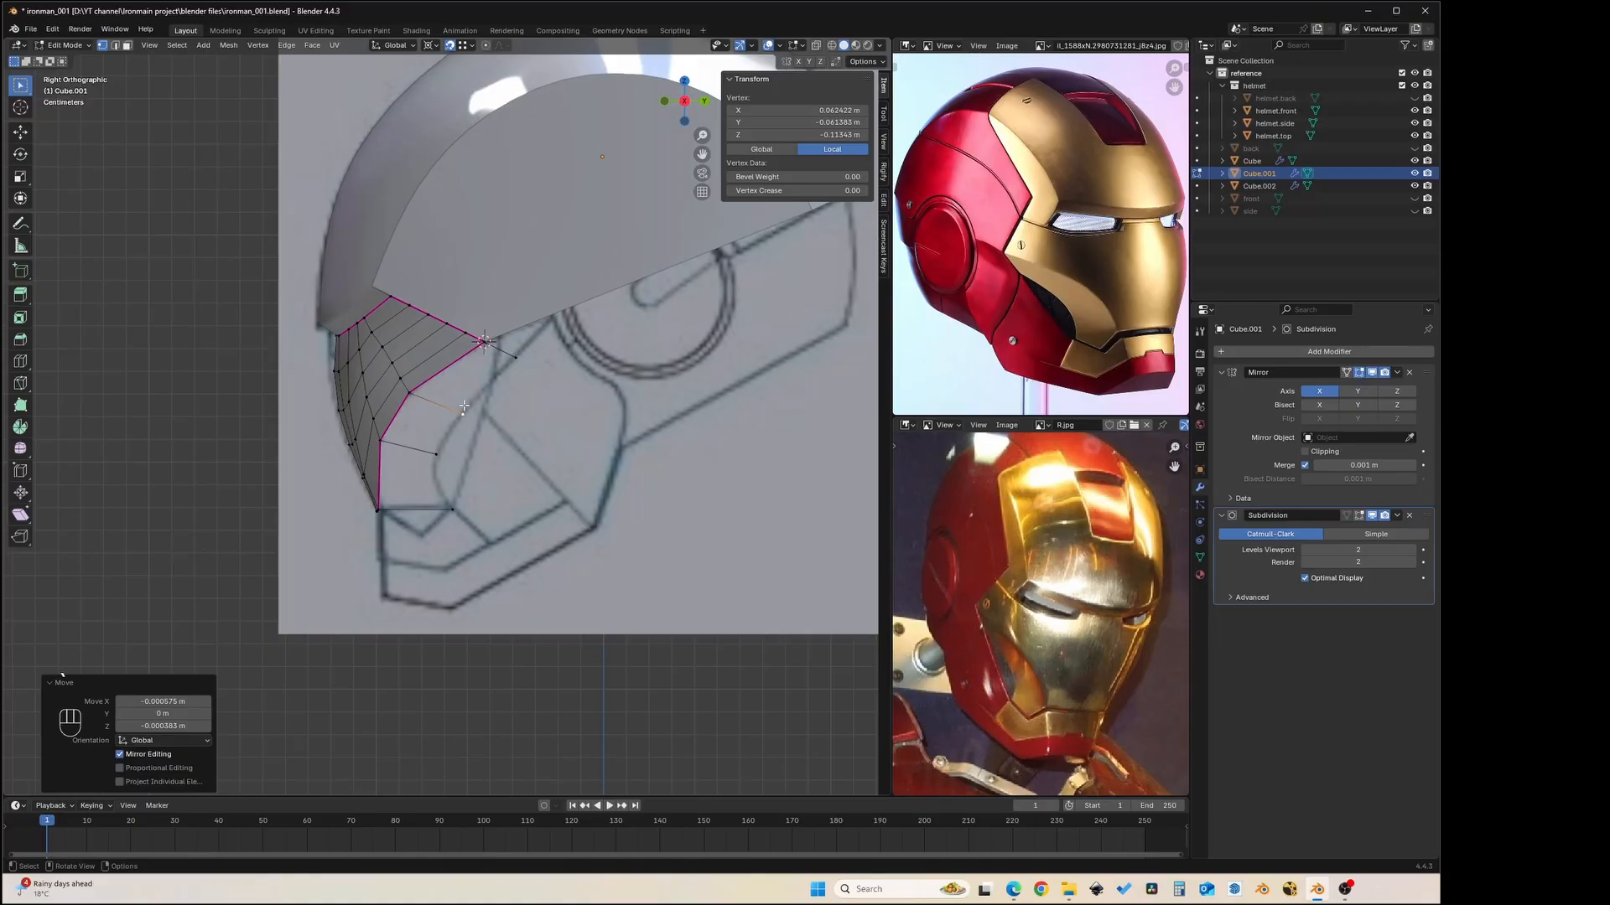
mouse_move(449, 421)
middle_mouse_down()
mouse_move(570, 374)
mouse_move(461, 441)
middle_mouse_up()
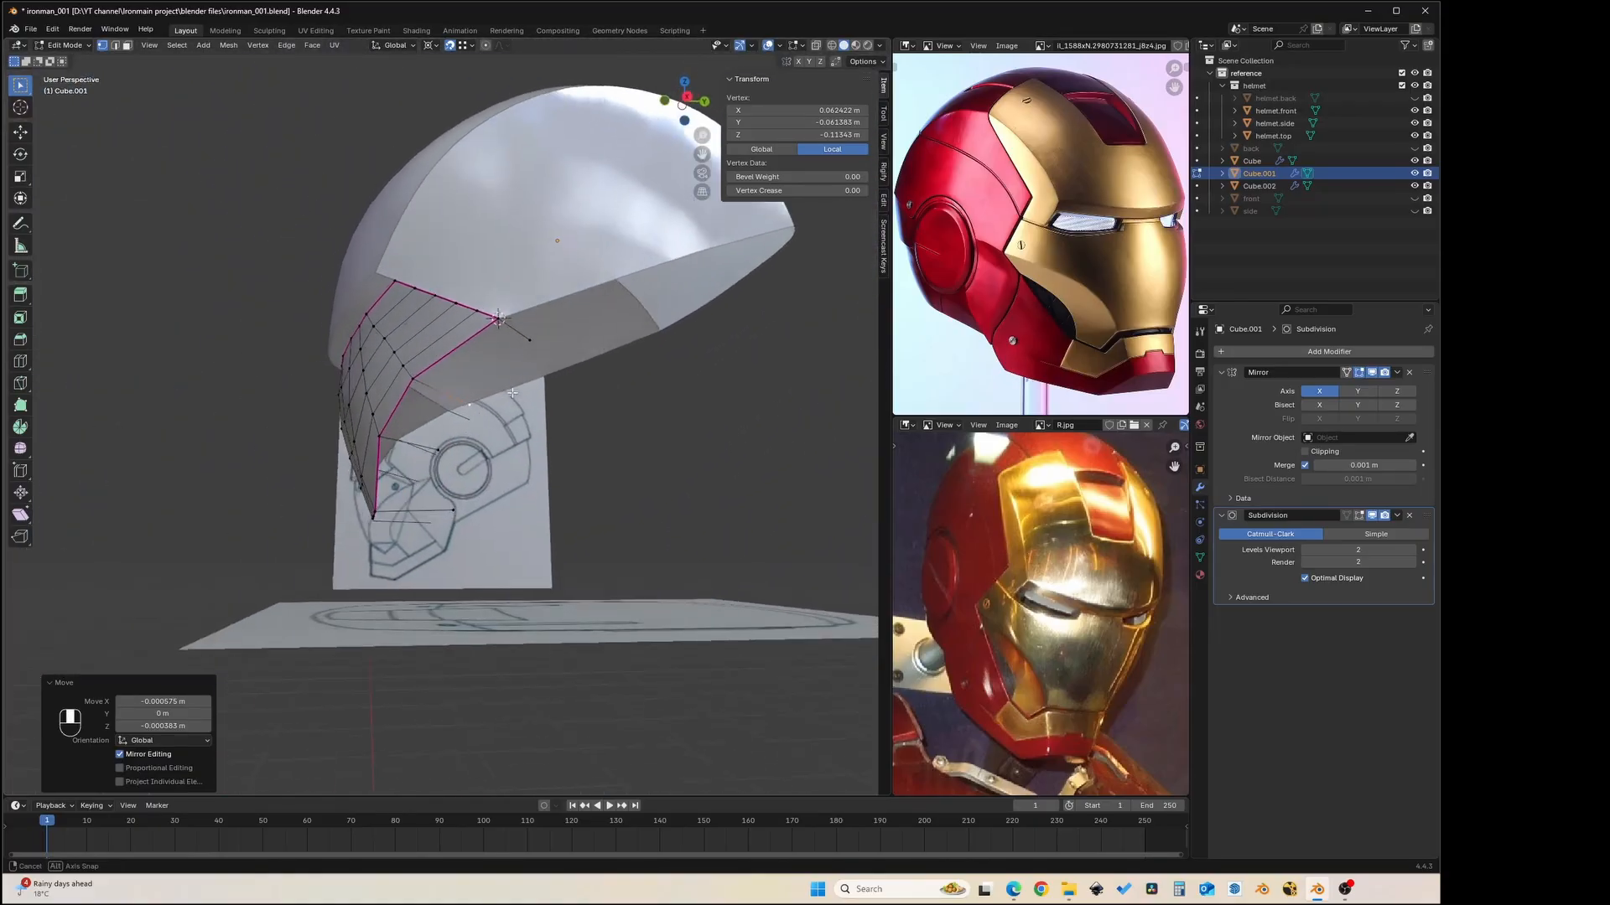
scroll(461, 442, "up", 4)
key("2")
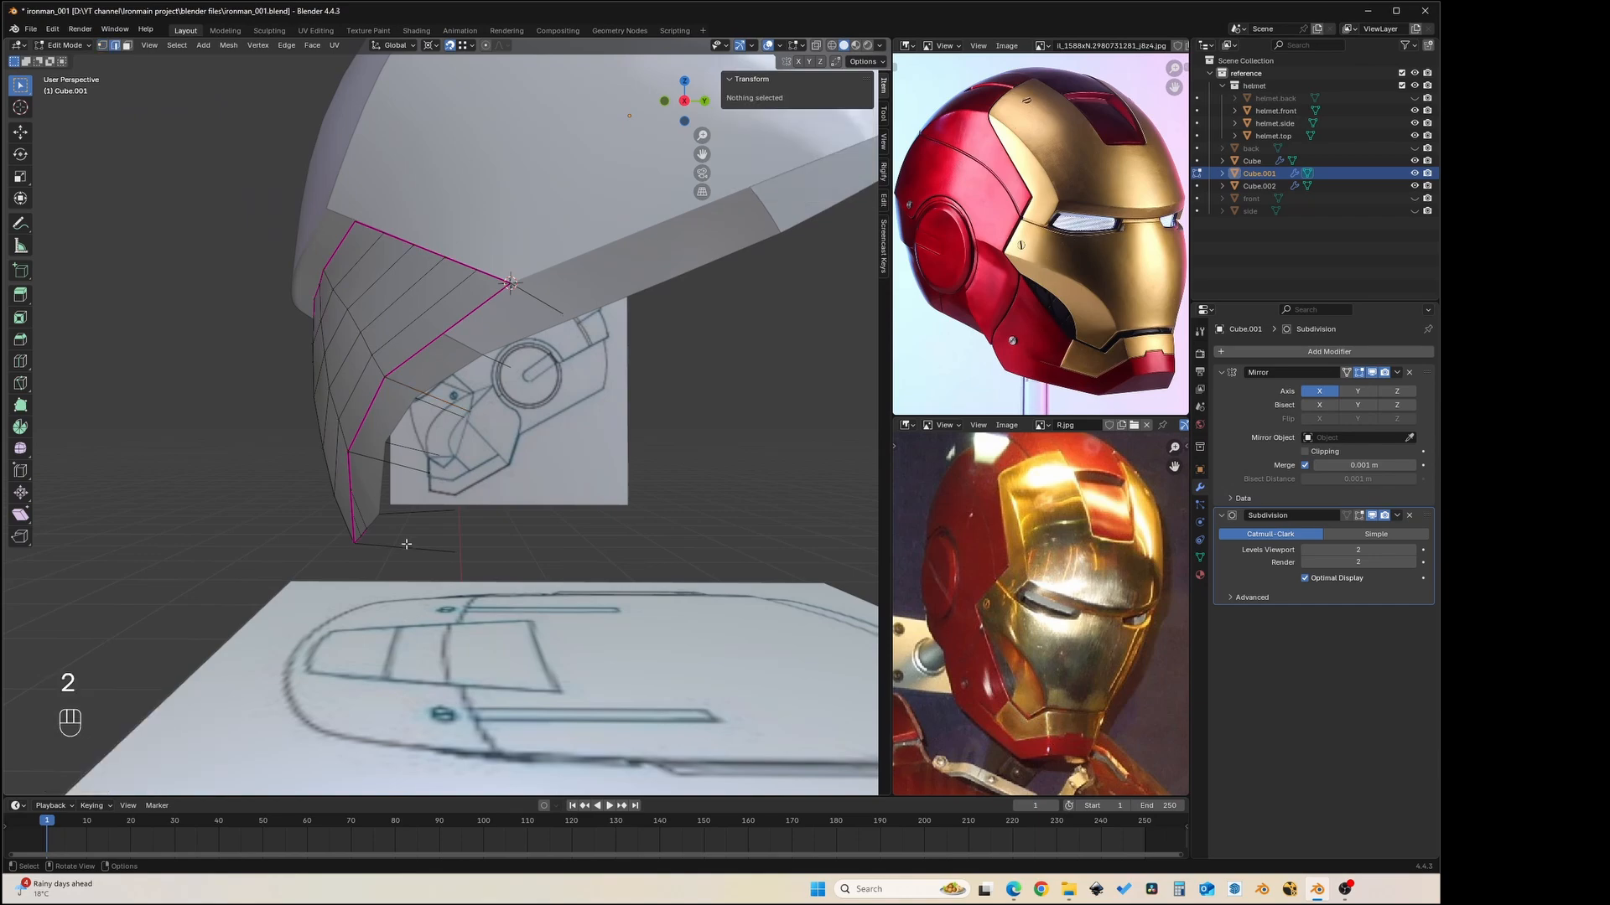
middle_click_drag(402, 544, 428, 476)
left_click(411, 540)
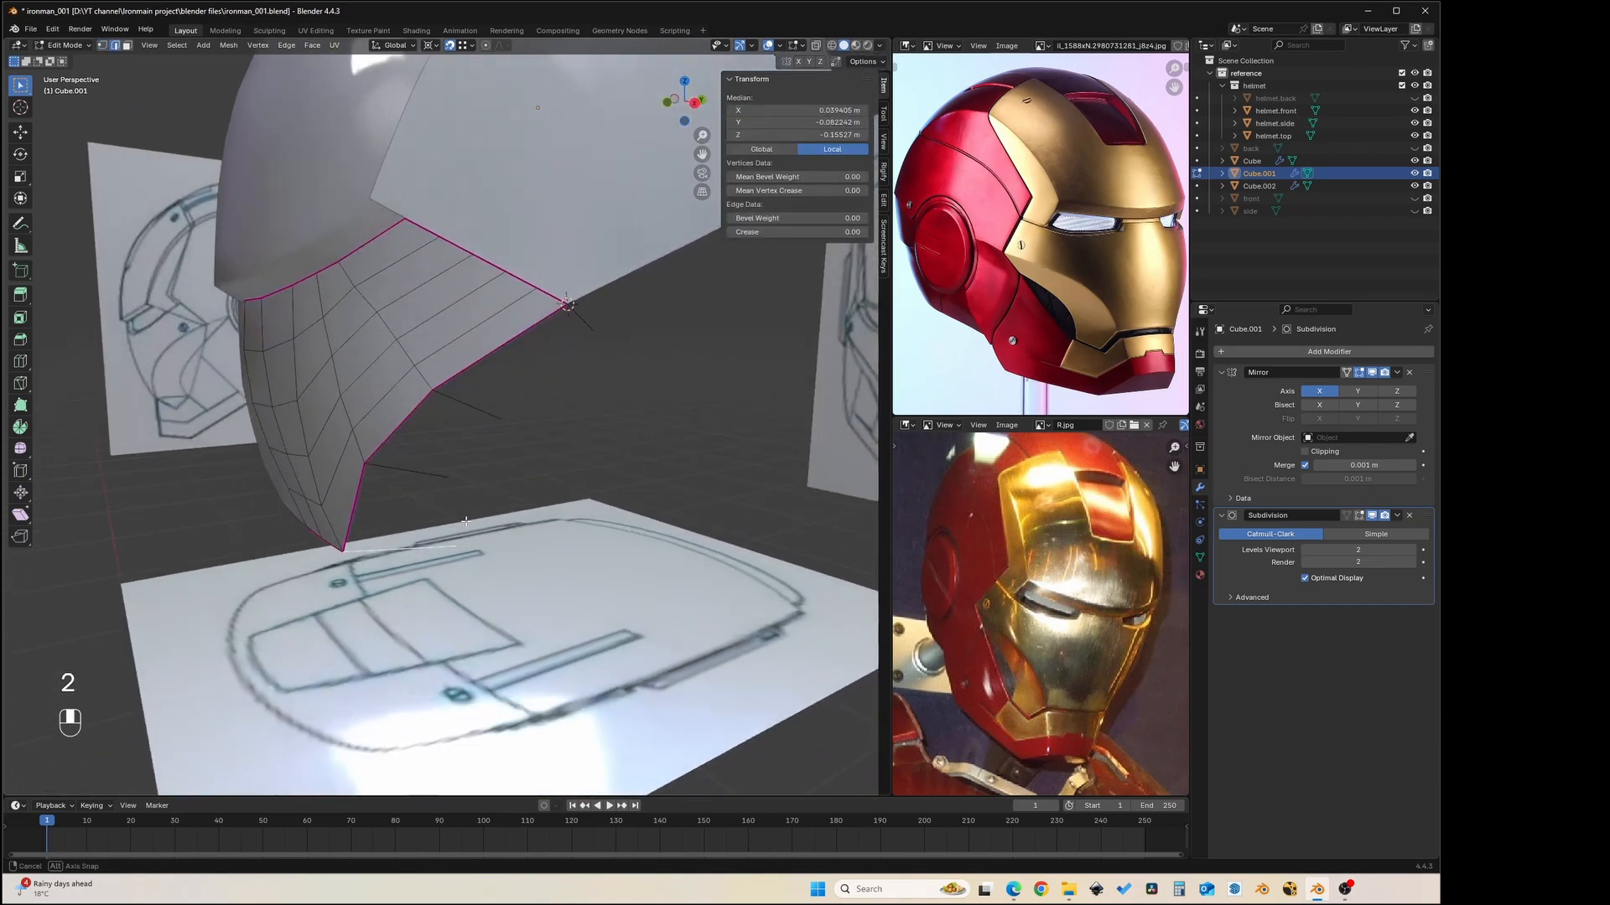
left_click(427, 474, "shift")
key("f")
- Fill the two remaining faces between the upper extruded edges to complete the cheek inset strip
left_click(425, 468, "shift")
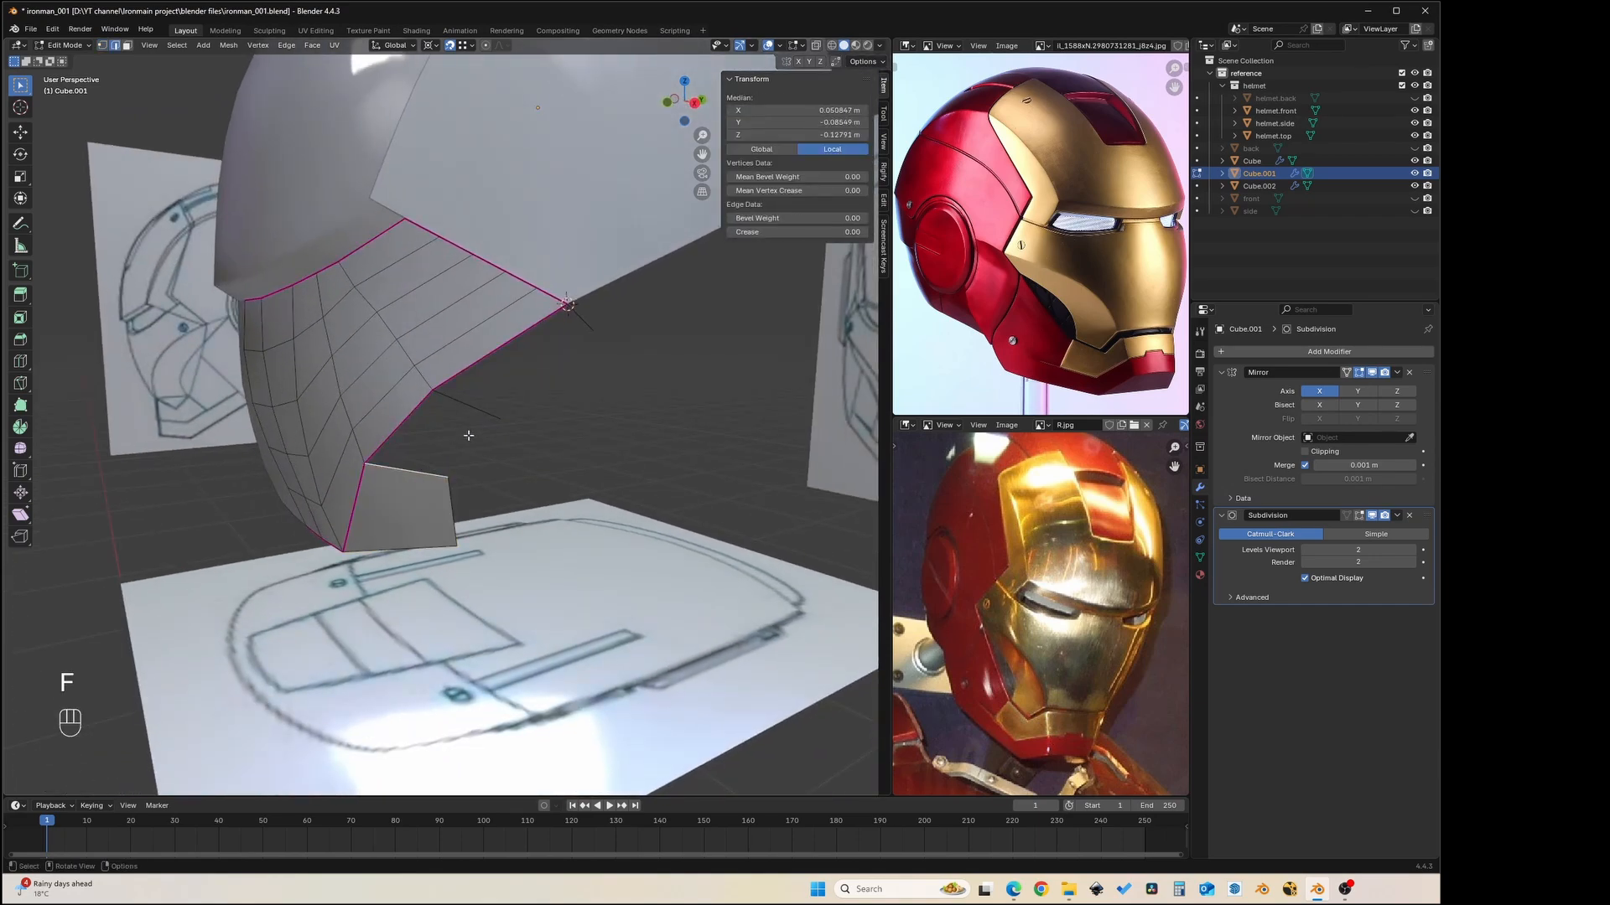
left_click(473, 423, "shift")
key("f")
left_click(415, 469, "shift")
left_click(578, 319, "shift")
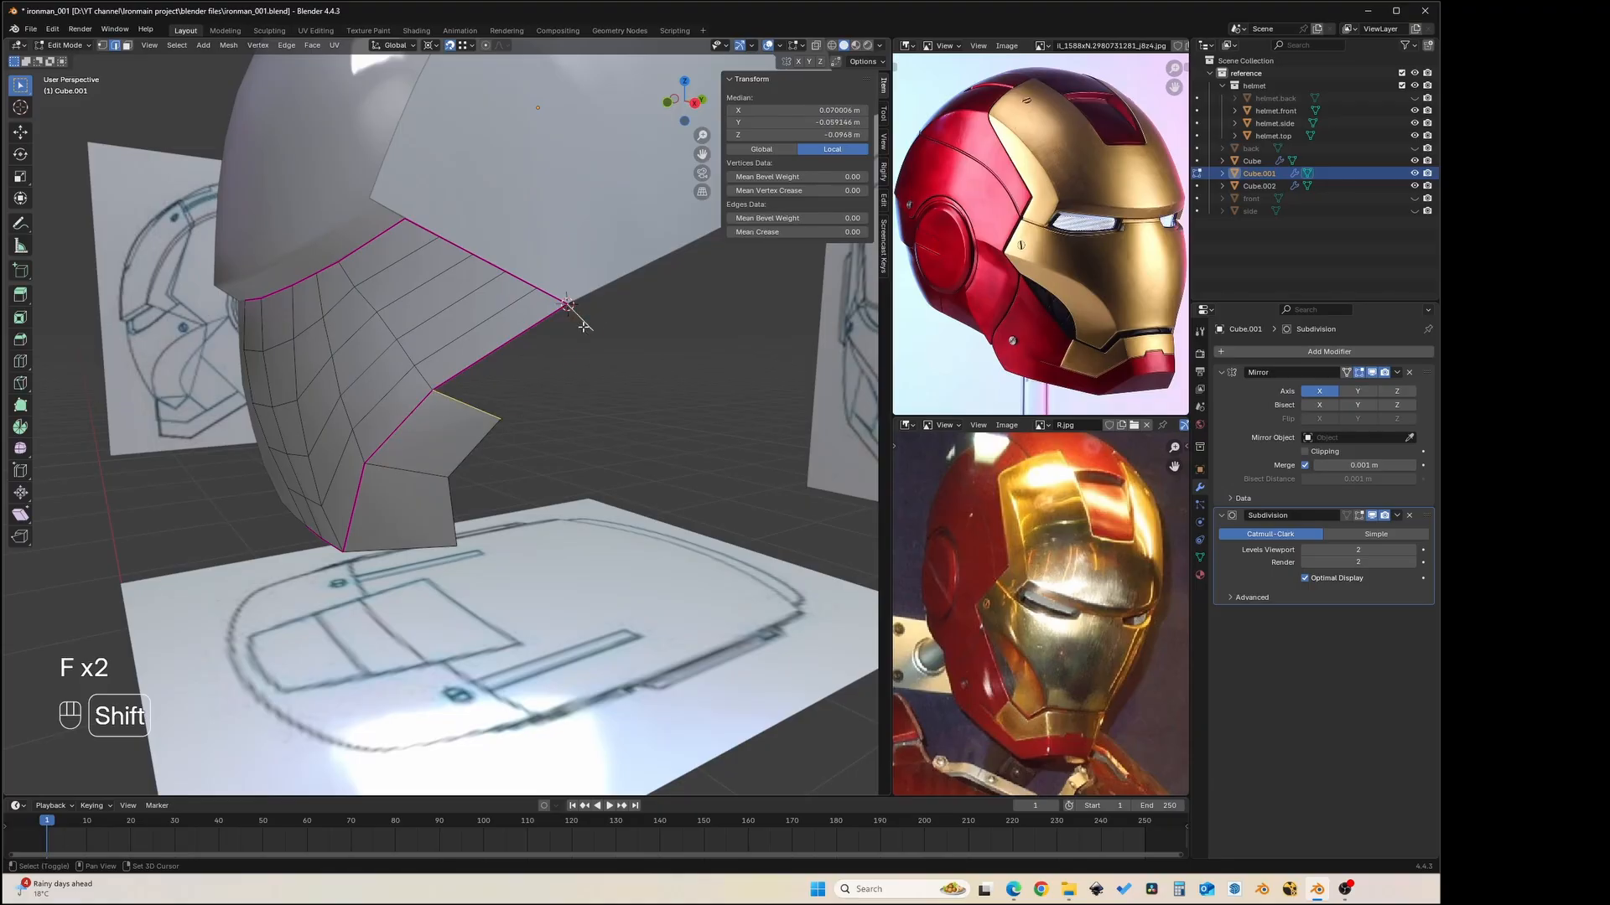
key("f")
- Return to Object Mode and examine the faceplate with its new cheek inset from the side and in perspective
middle_click_drag(533, 435, 573, 426)
left_click(503, 521)
middle_click_drag(503, 522, 718, 480)
scroll(496, 519, "down", 4)
key("Tab")
scroll(478, 503, "up", 3)
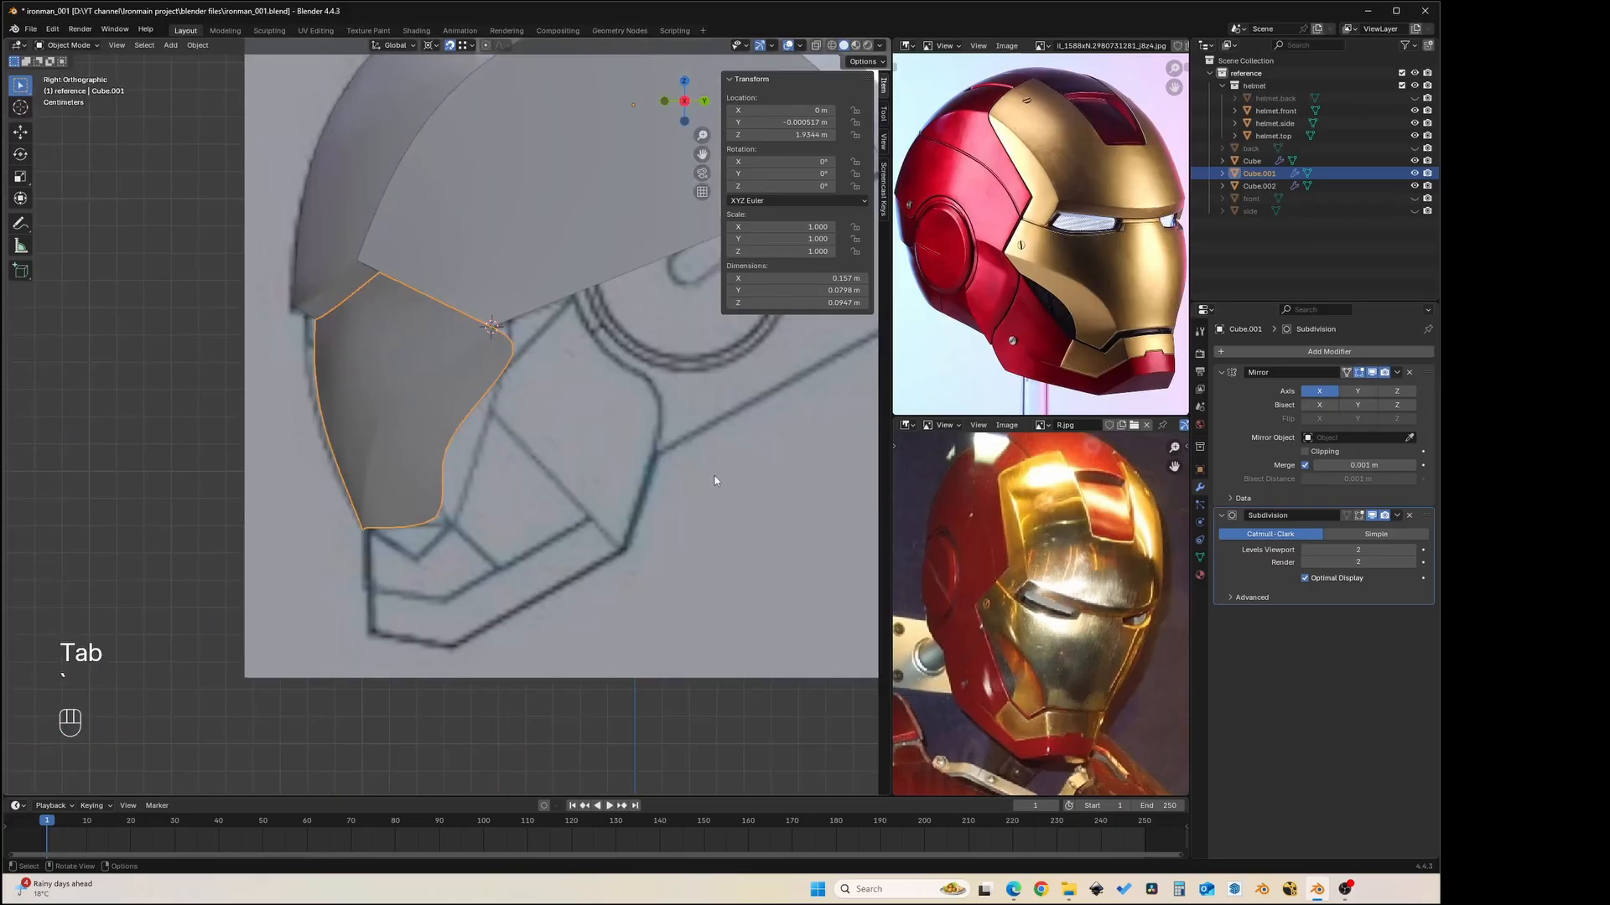
middle_click_drag(453, 480, 545, 424)
scroll(543, 489, "down", 3)
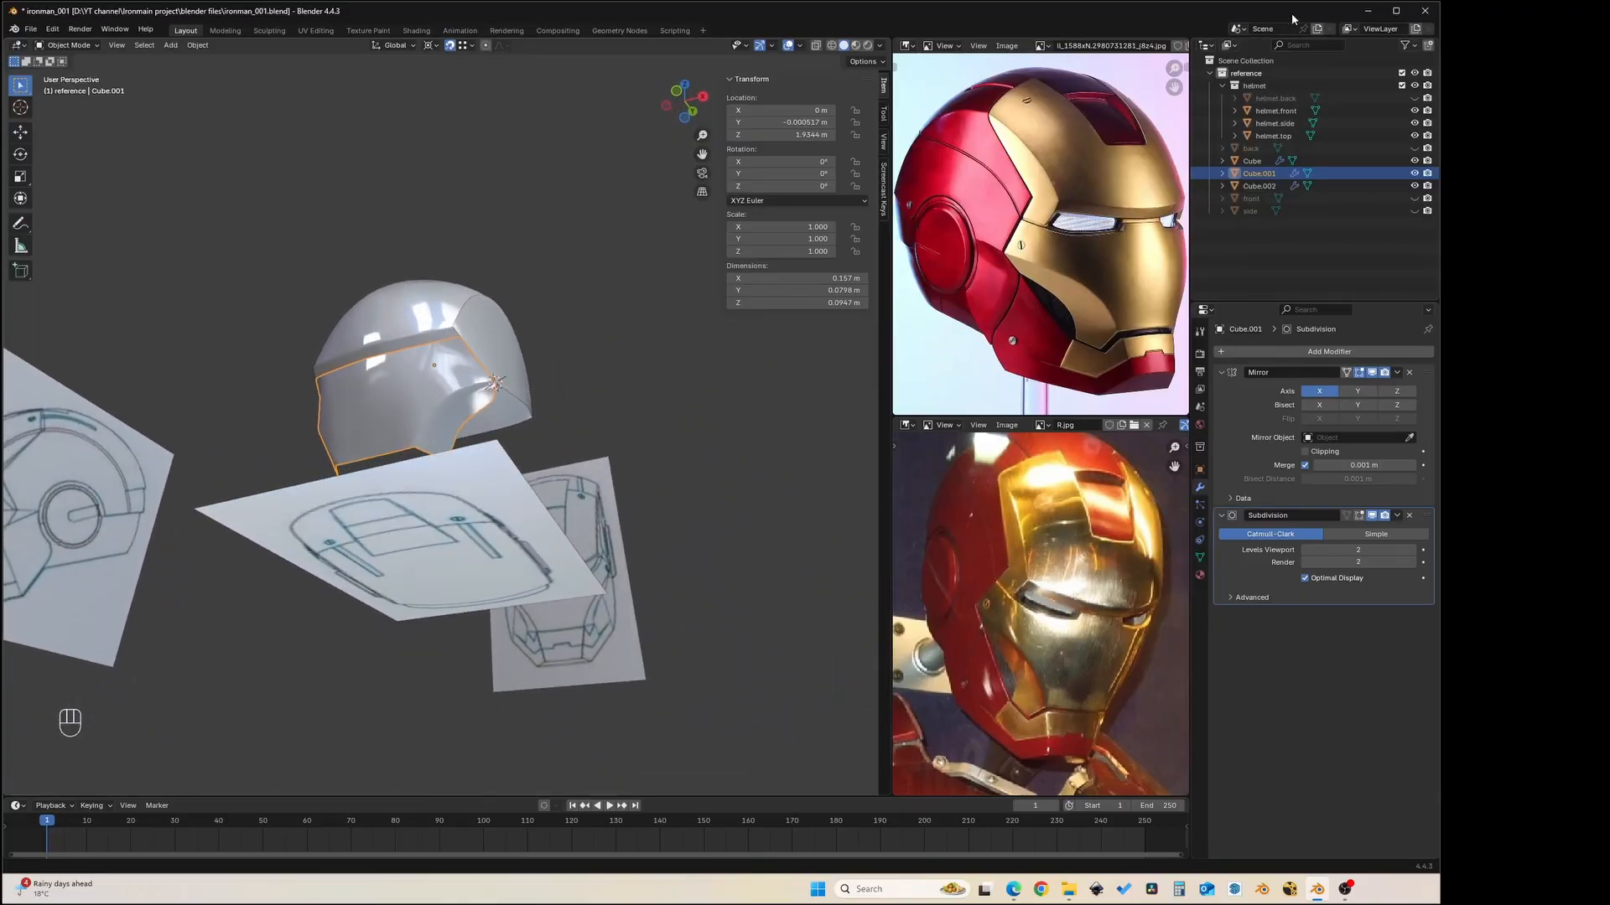
- Toggle the reference collection off and on, and compare the faceplate with the full-body side reference
left_click(1401, 74)
left_click(1402, 74)
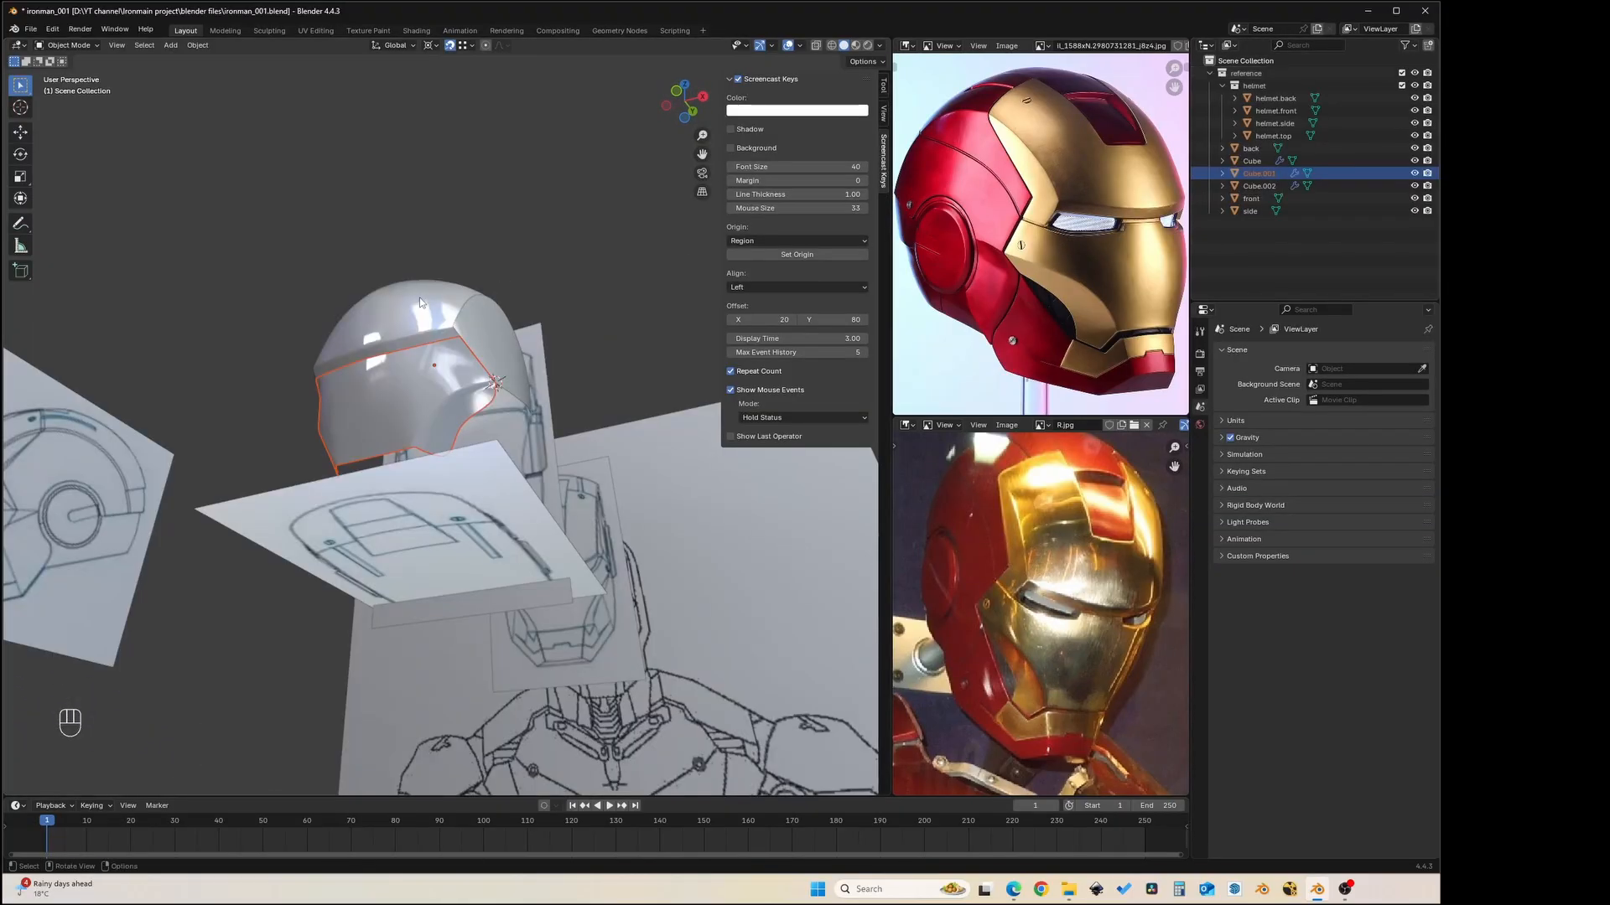
scroll(449, 348, "up", 5)
left_click(448, 347)
key("KP_3")
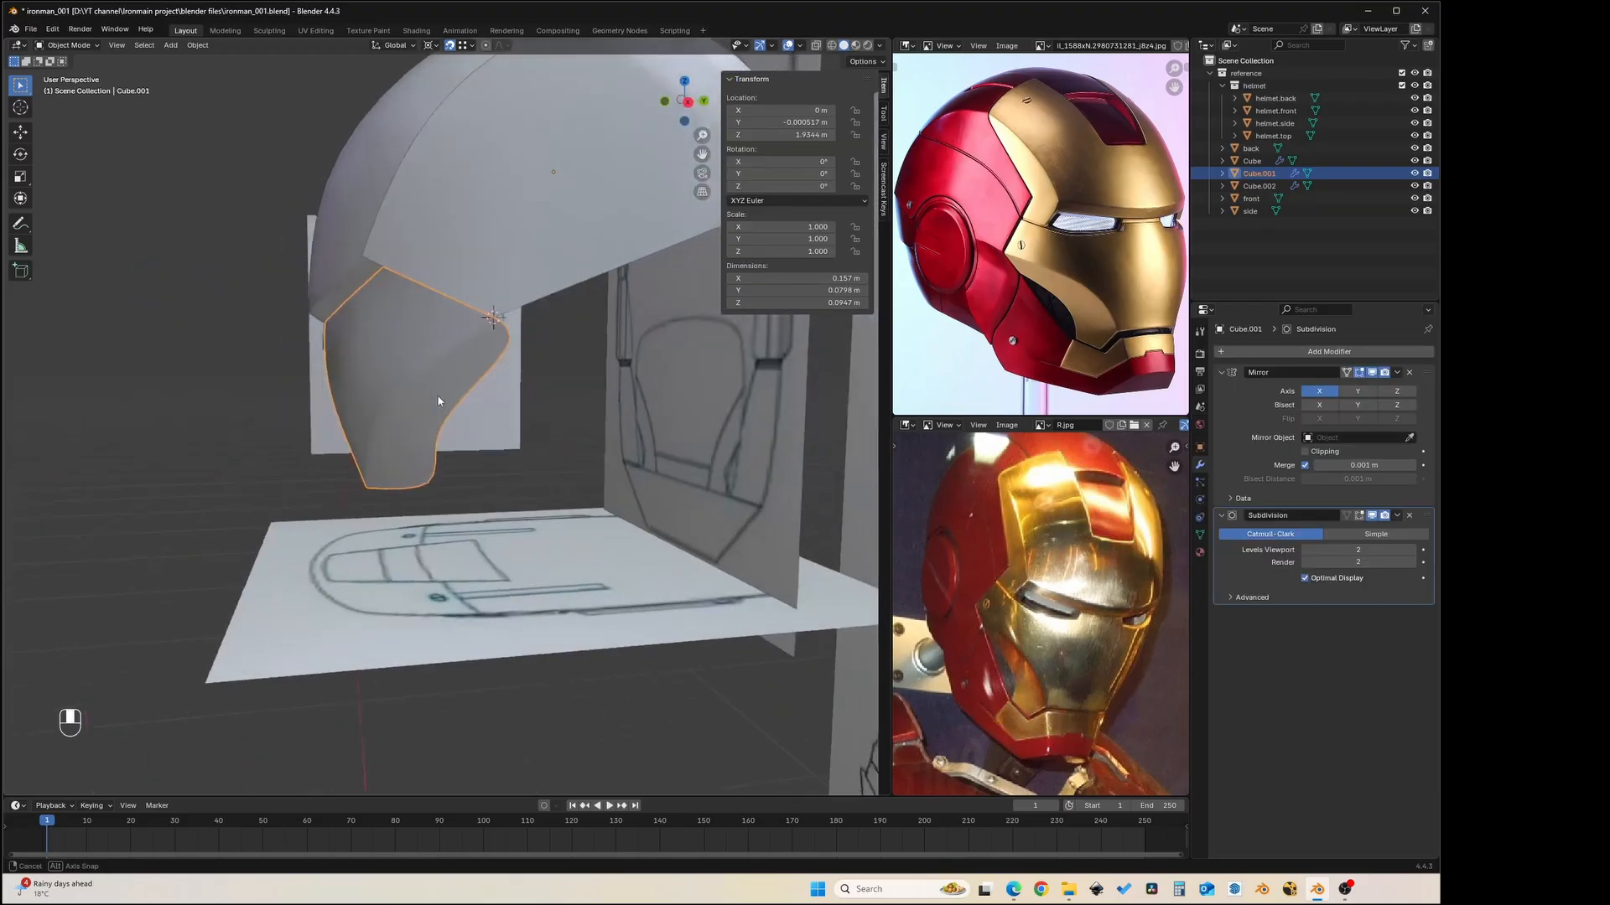
key("grave")
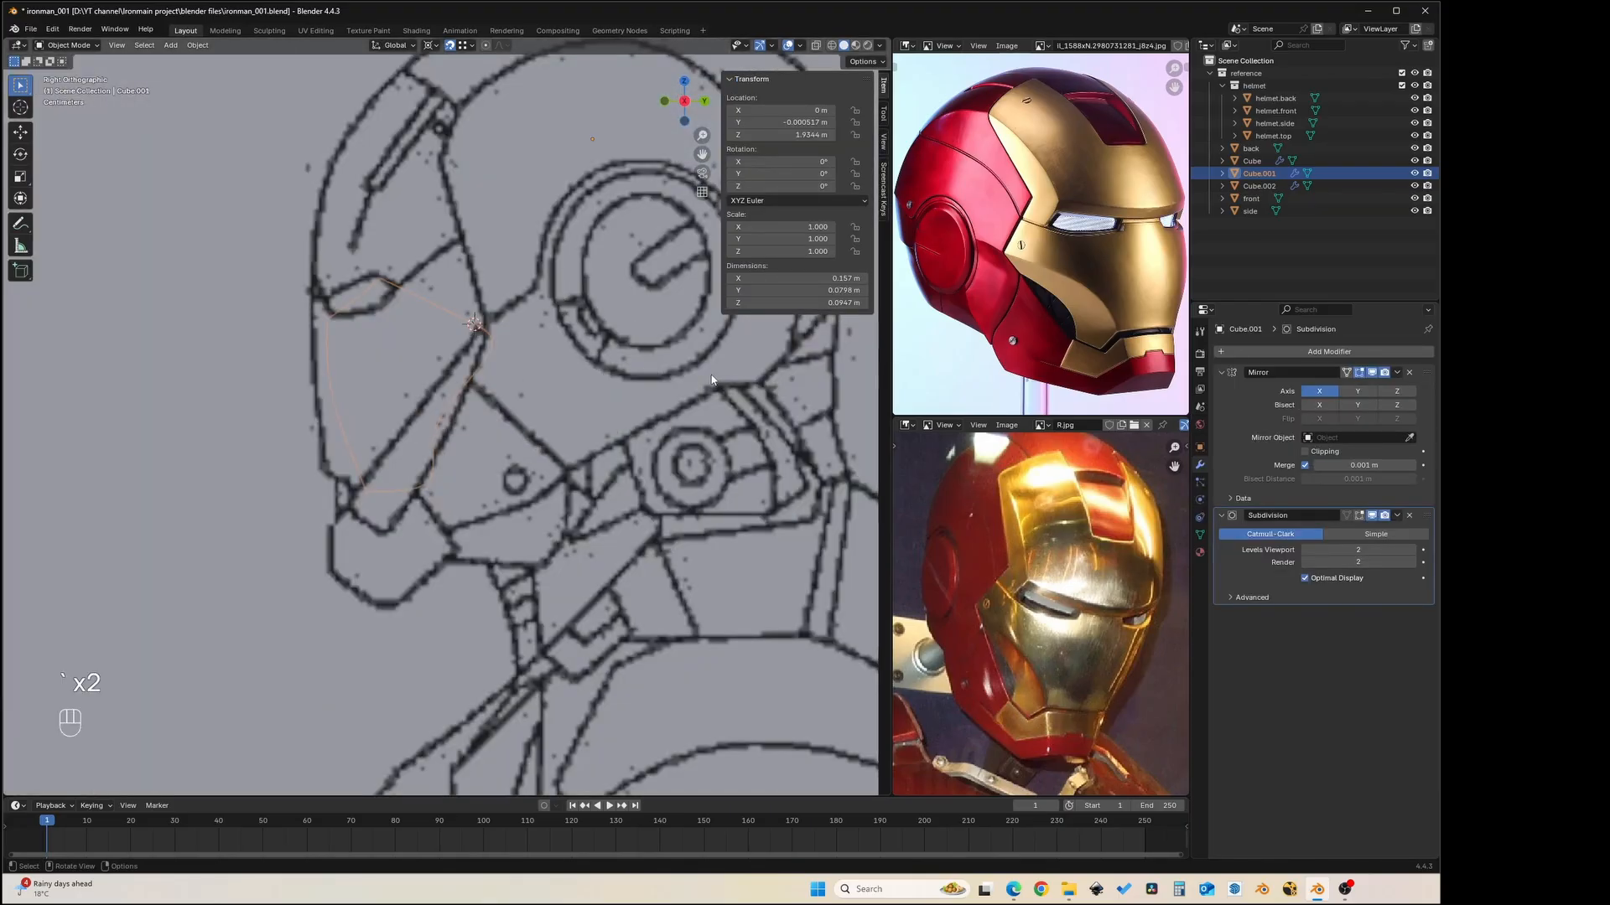
scroll(632, 382, "down", 4)
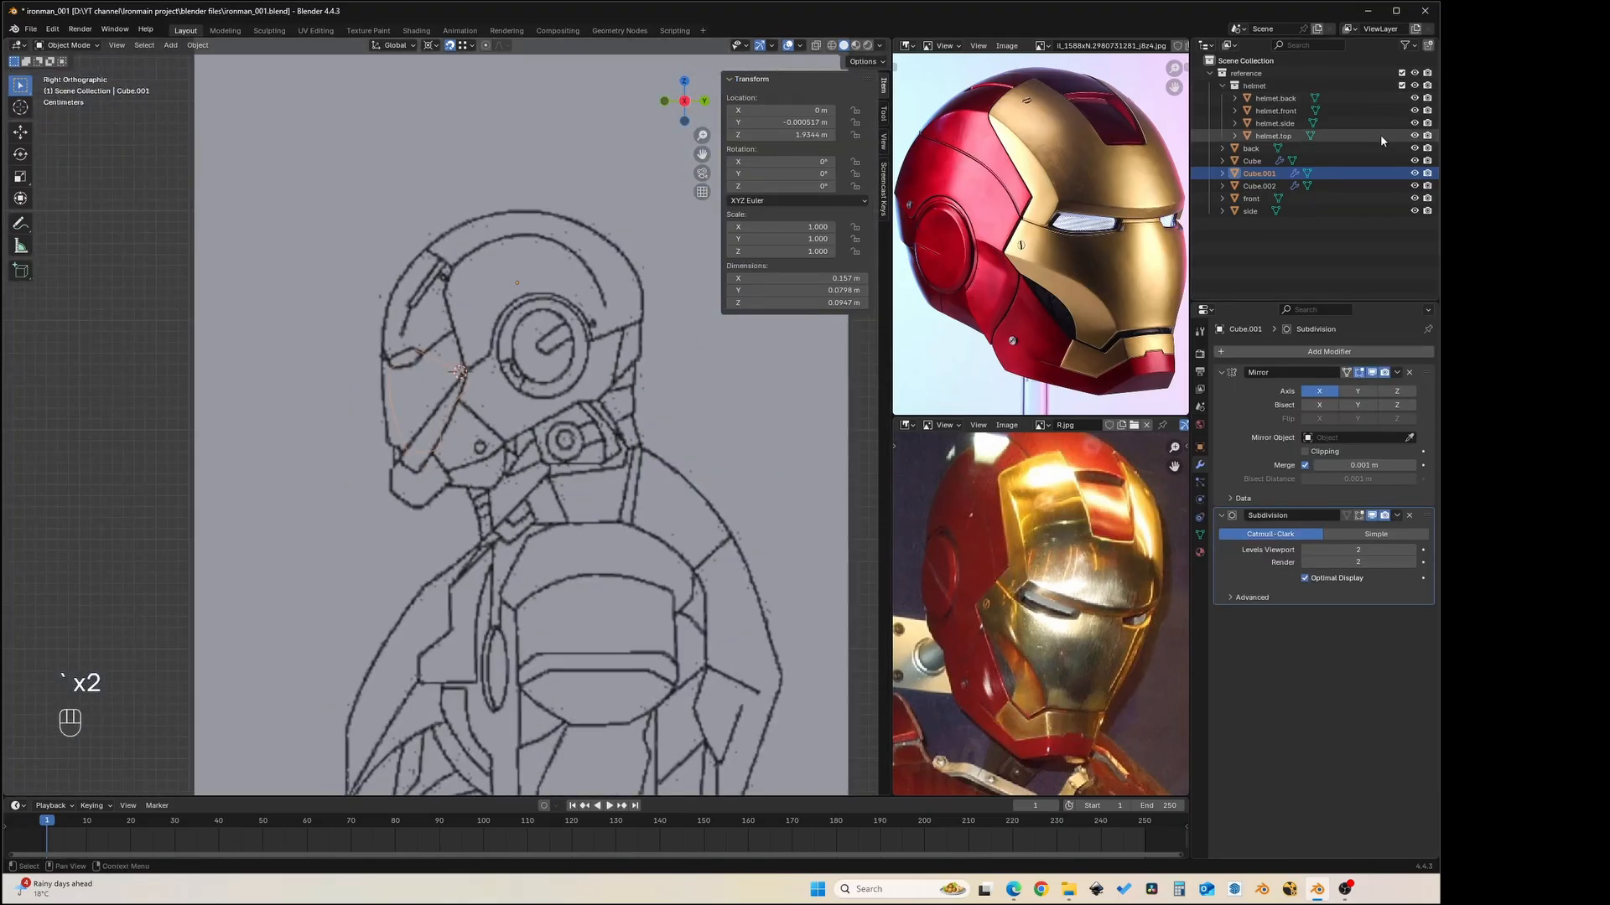
- Hide the full-body back, front and side references, keeping the three helmet meshes visible
left_click_drag(1413, 161, 1414, 211)
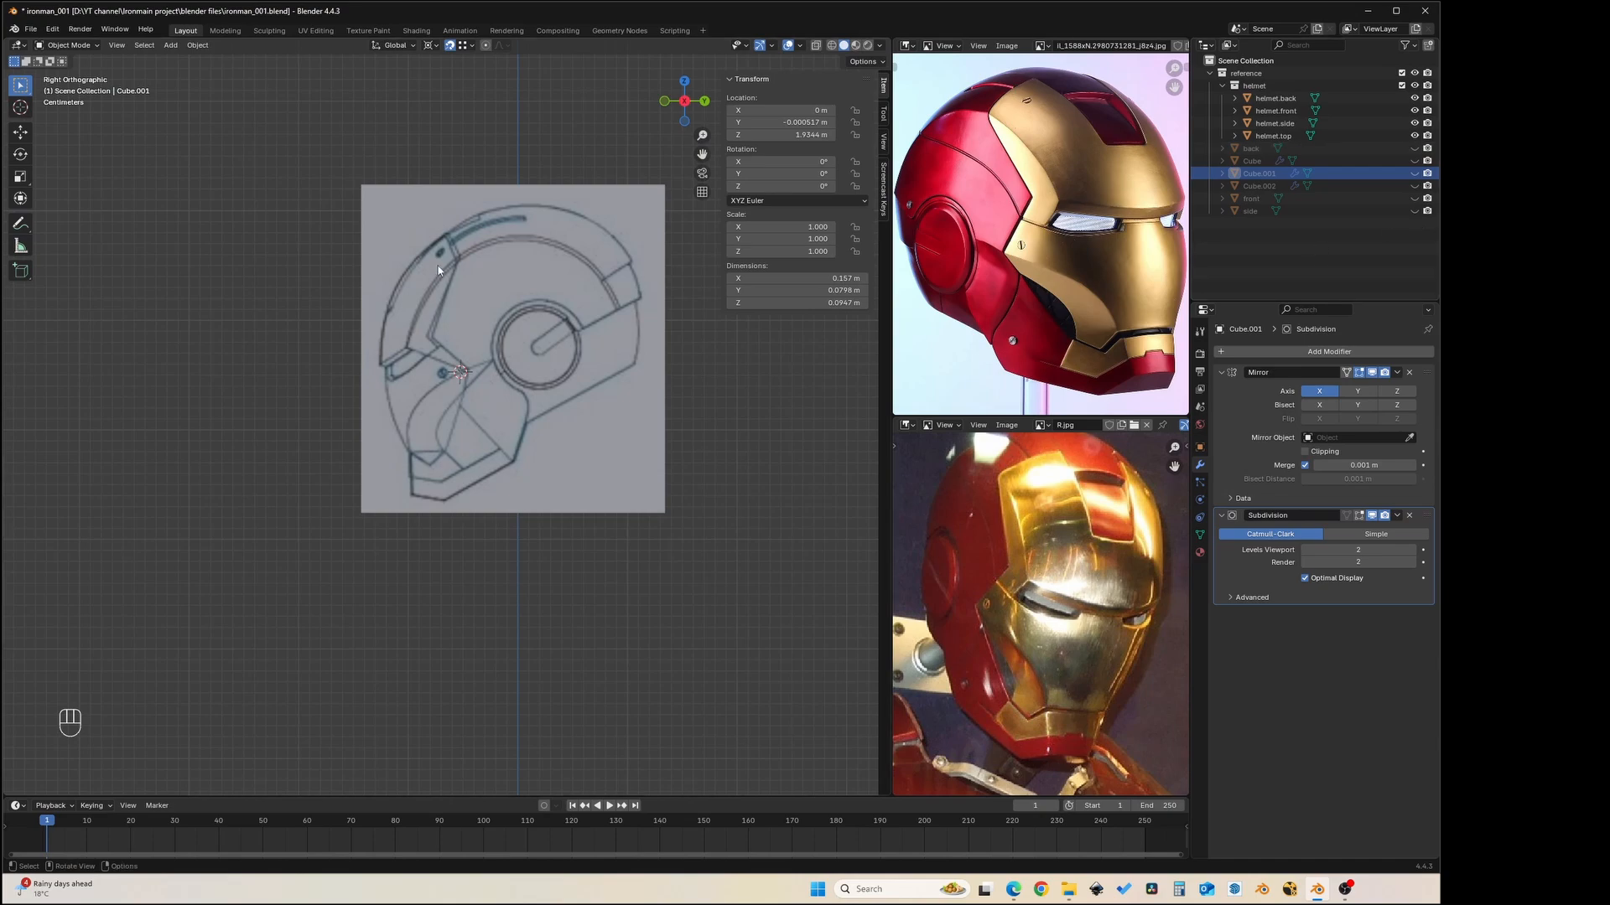
left_click(1262, 163)
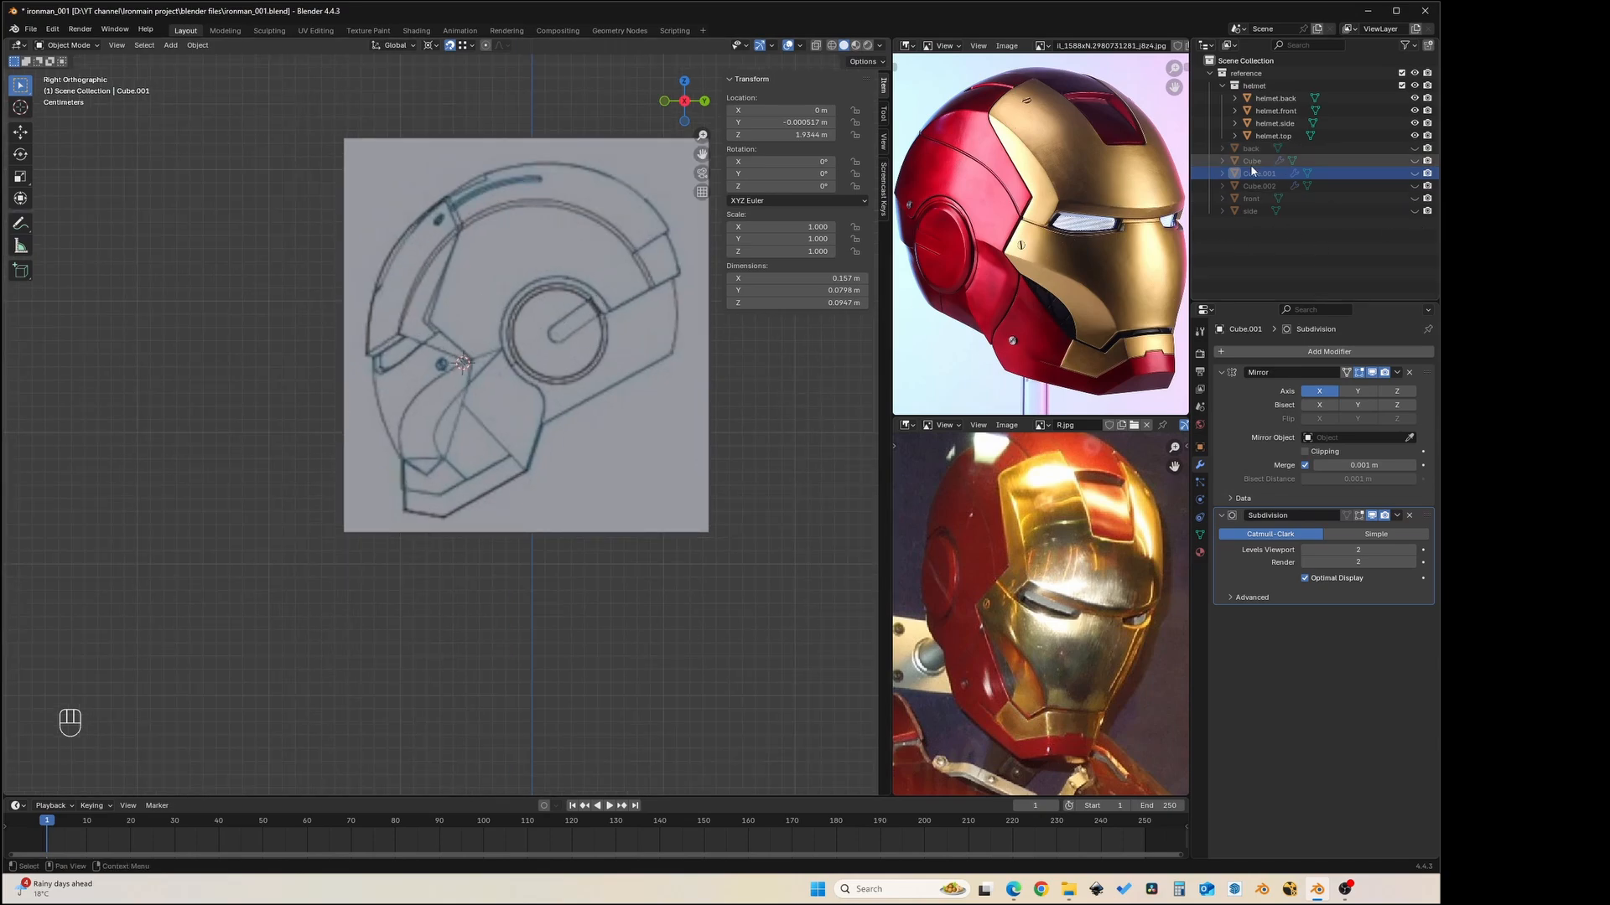
left_click_drag(1412, 163, 1415, 186)
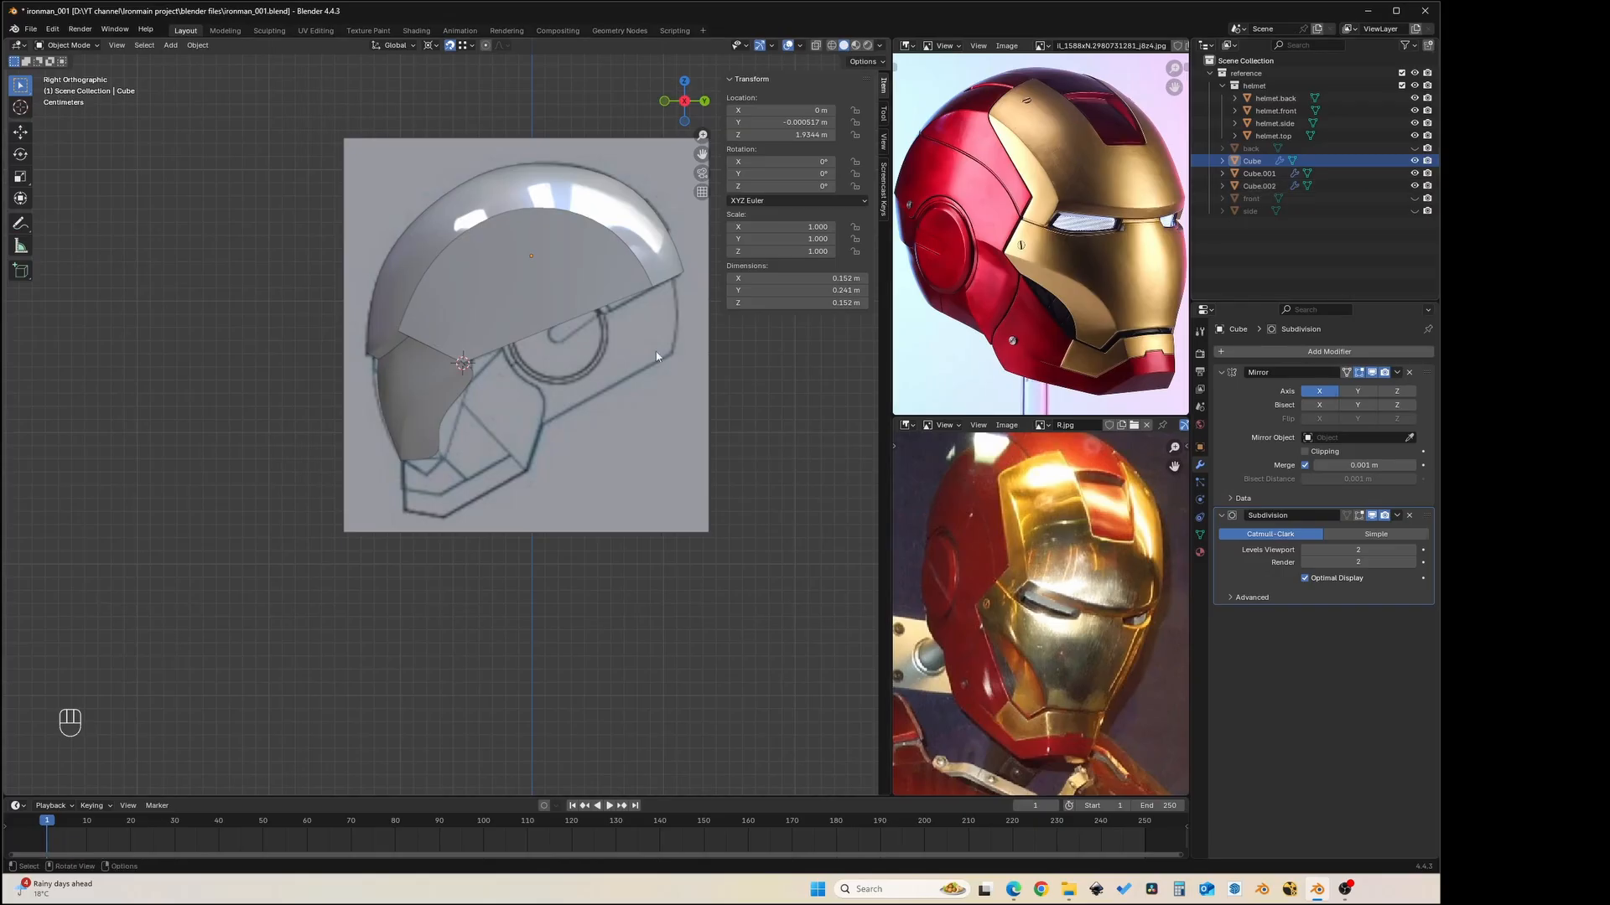
- Move the three helmet meshes into a new collection named Helmet
left_click(444, 249)
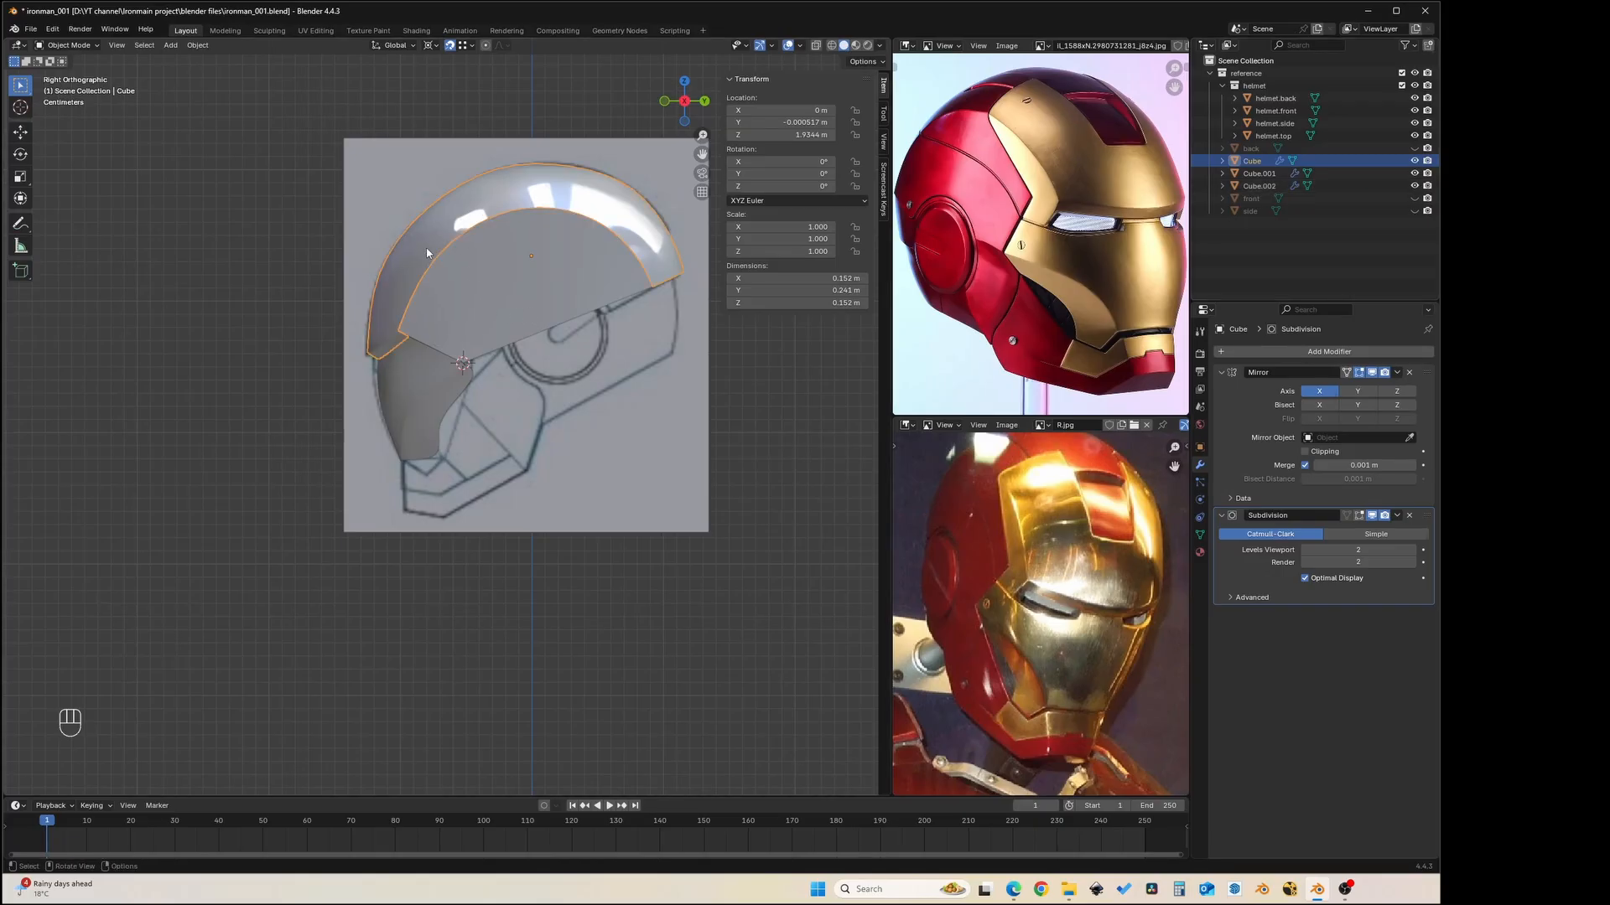
left_click(455, 298, "shift")
left_click(430, 384, "shift")
key("m")
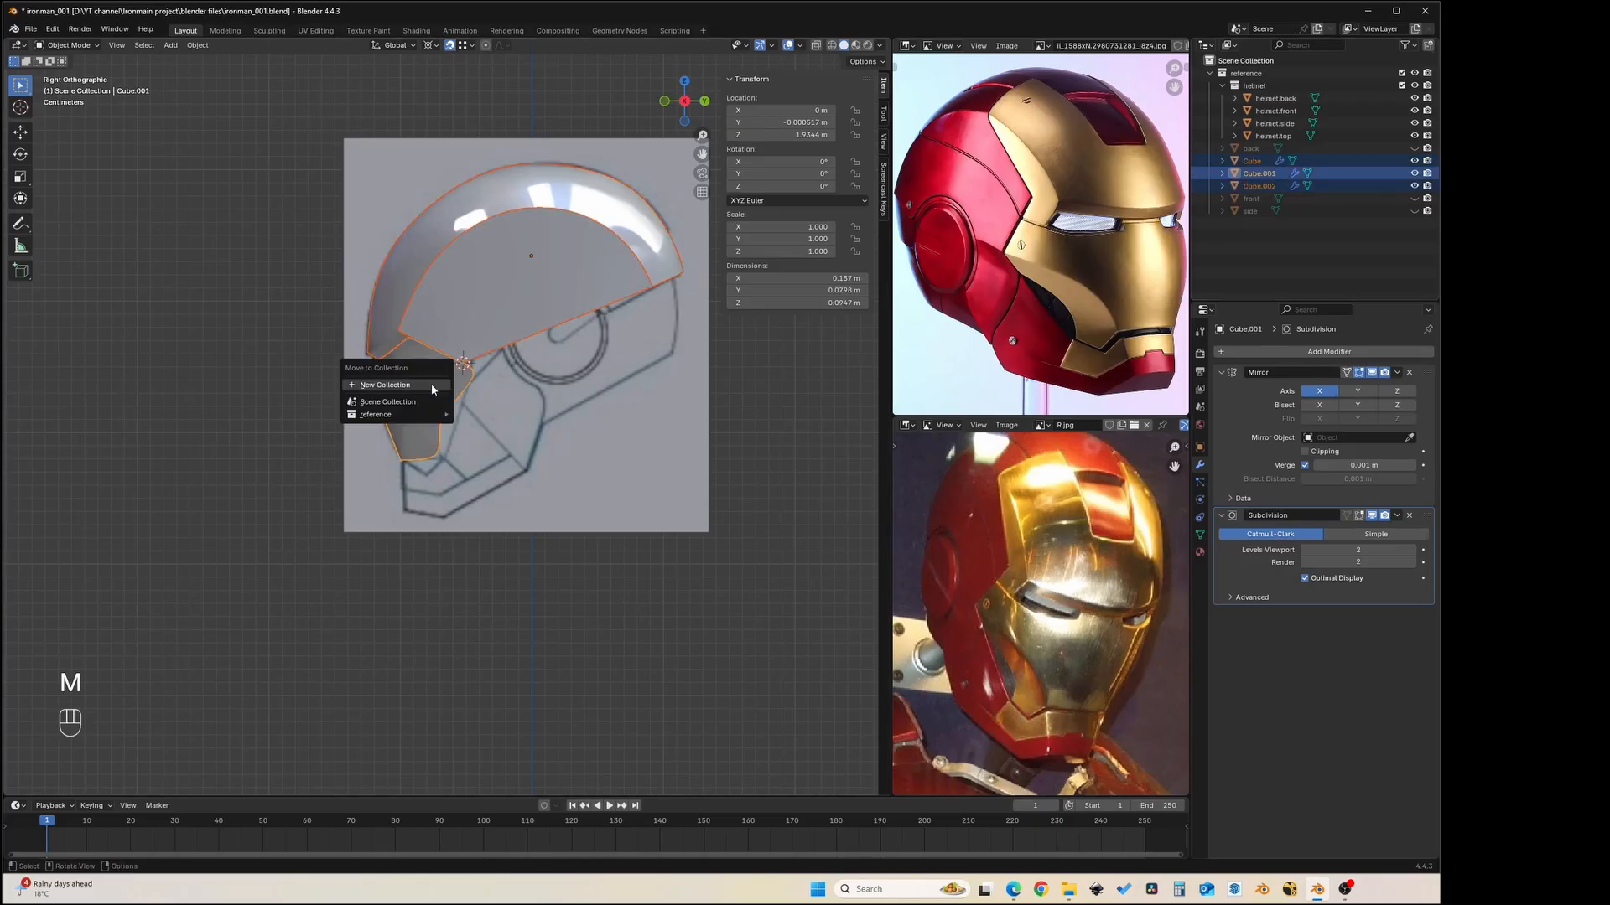
left_click(432, 389)
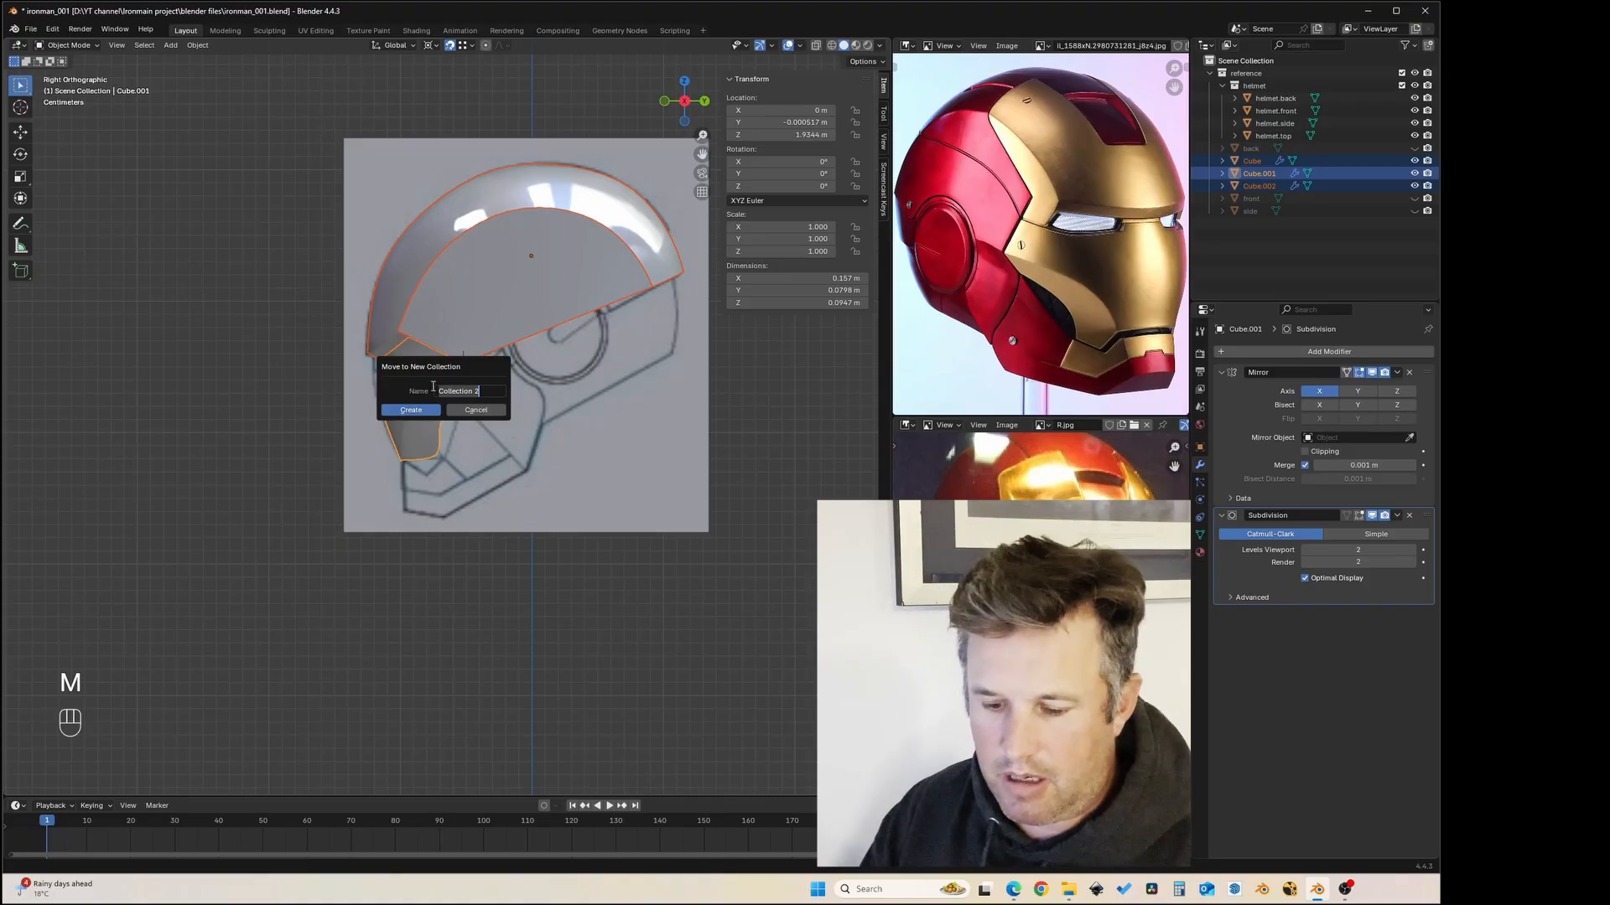
type("HELMET")
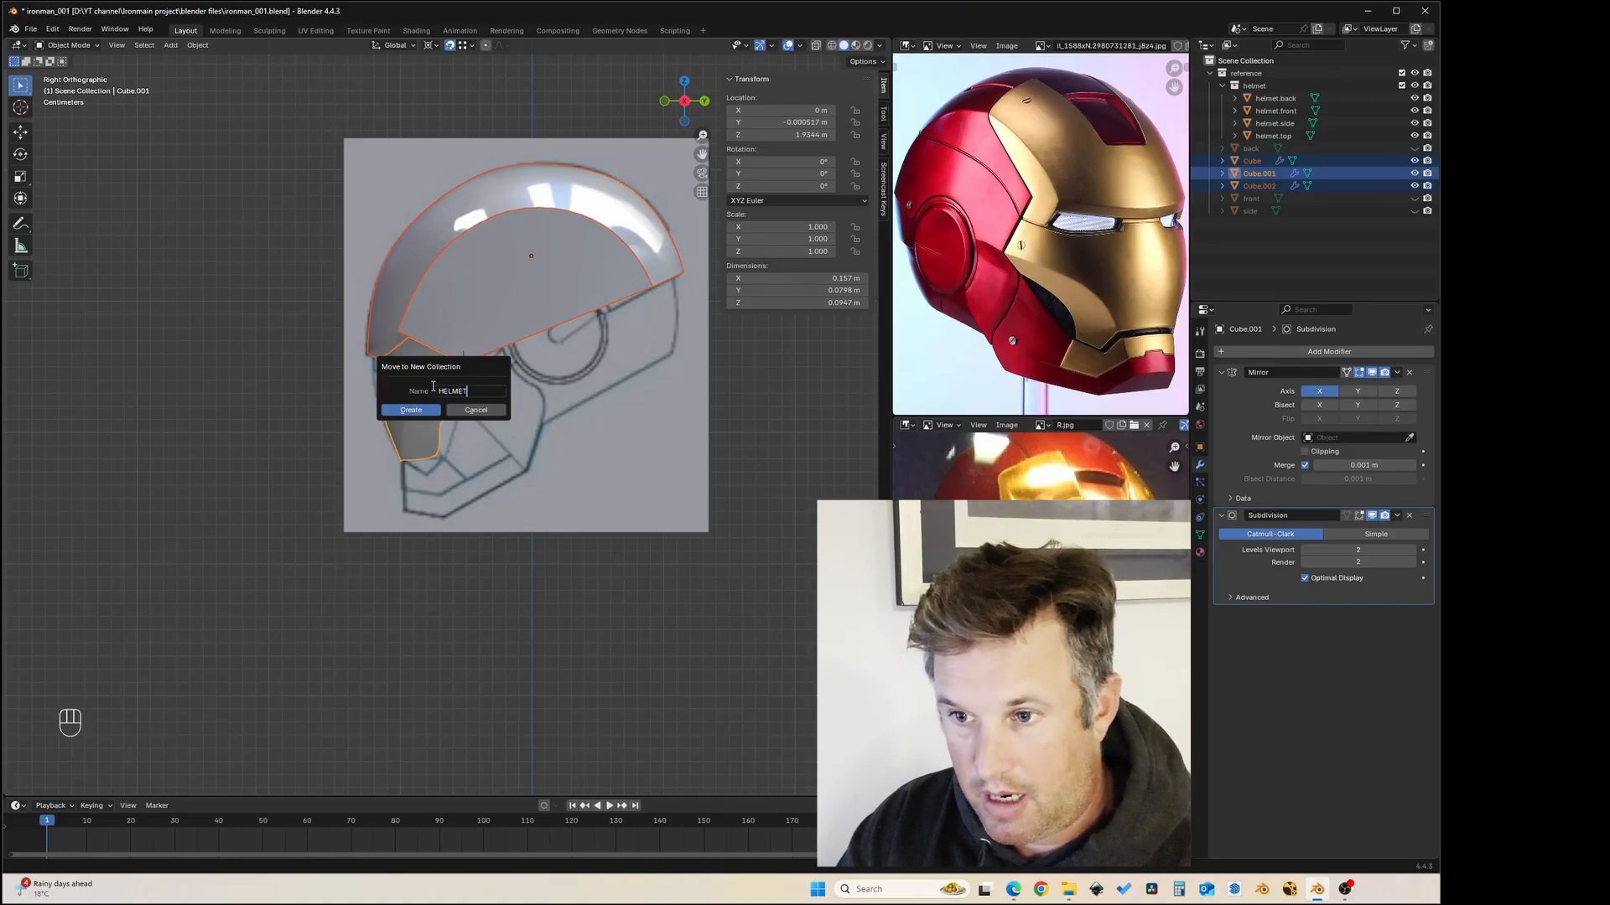
key("BackSpace")
key("BackSpace")
key("BackSpace")
key("BackSpace")
key("BackSpace")
key("BackSpace")
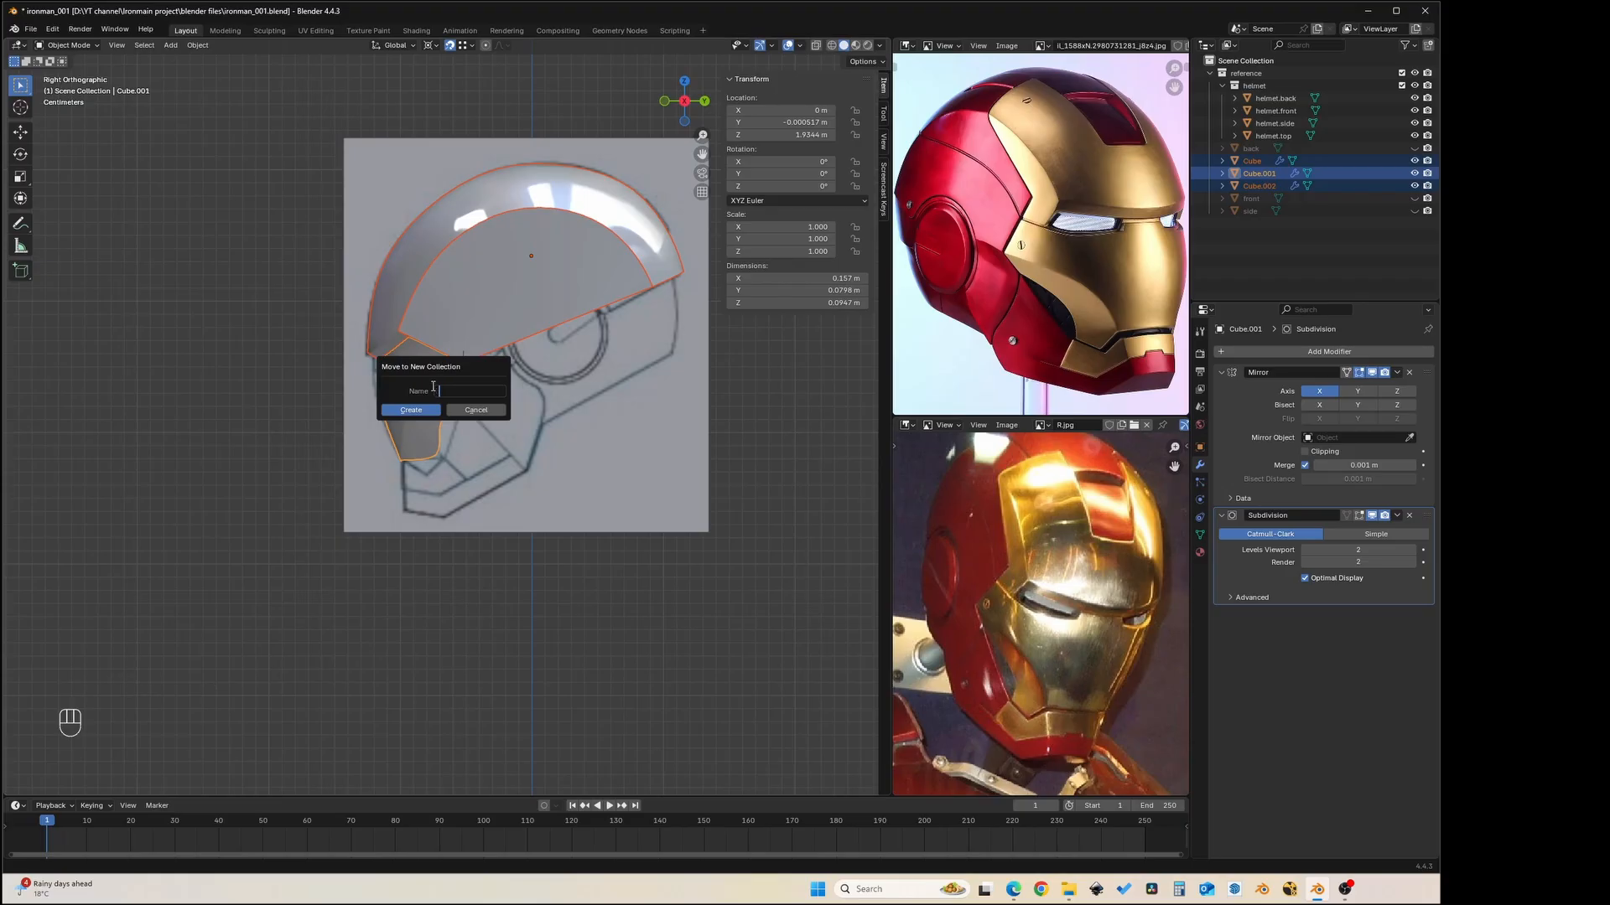
type("Helmet")
key("Return")
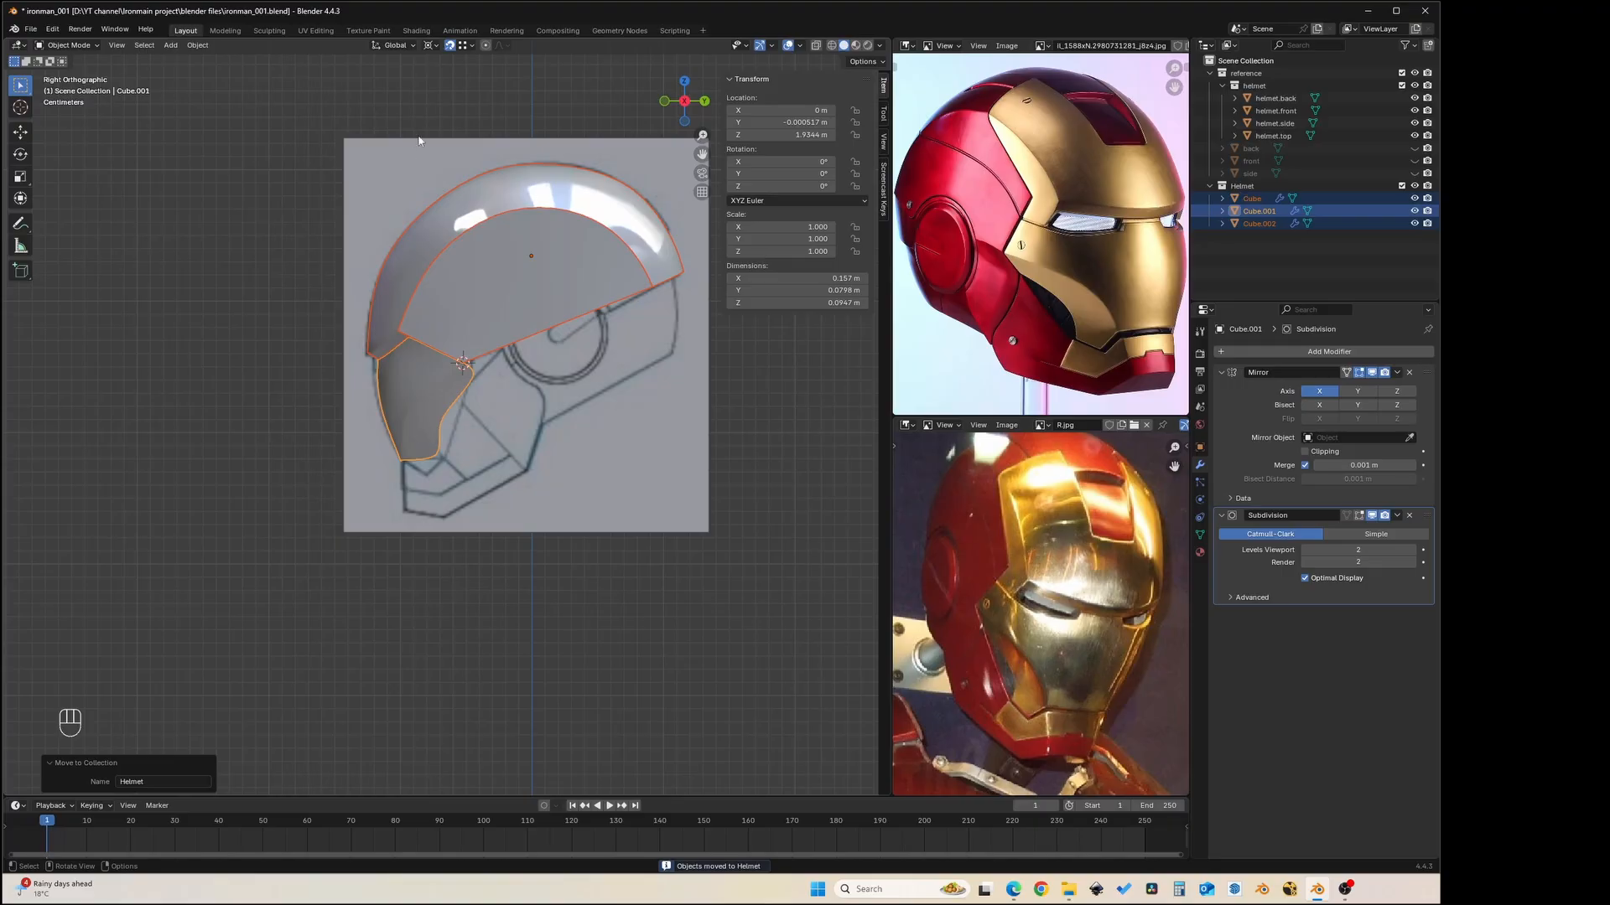
- Rename the curved dome mesh covering the front and crown to forehead
left_click(398, 270)
key("F2")
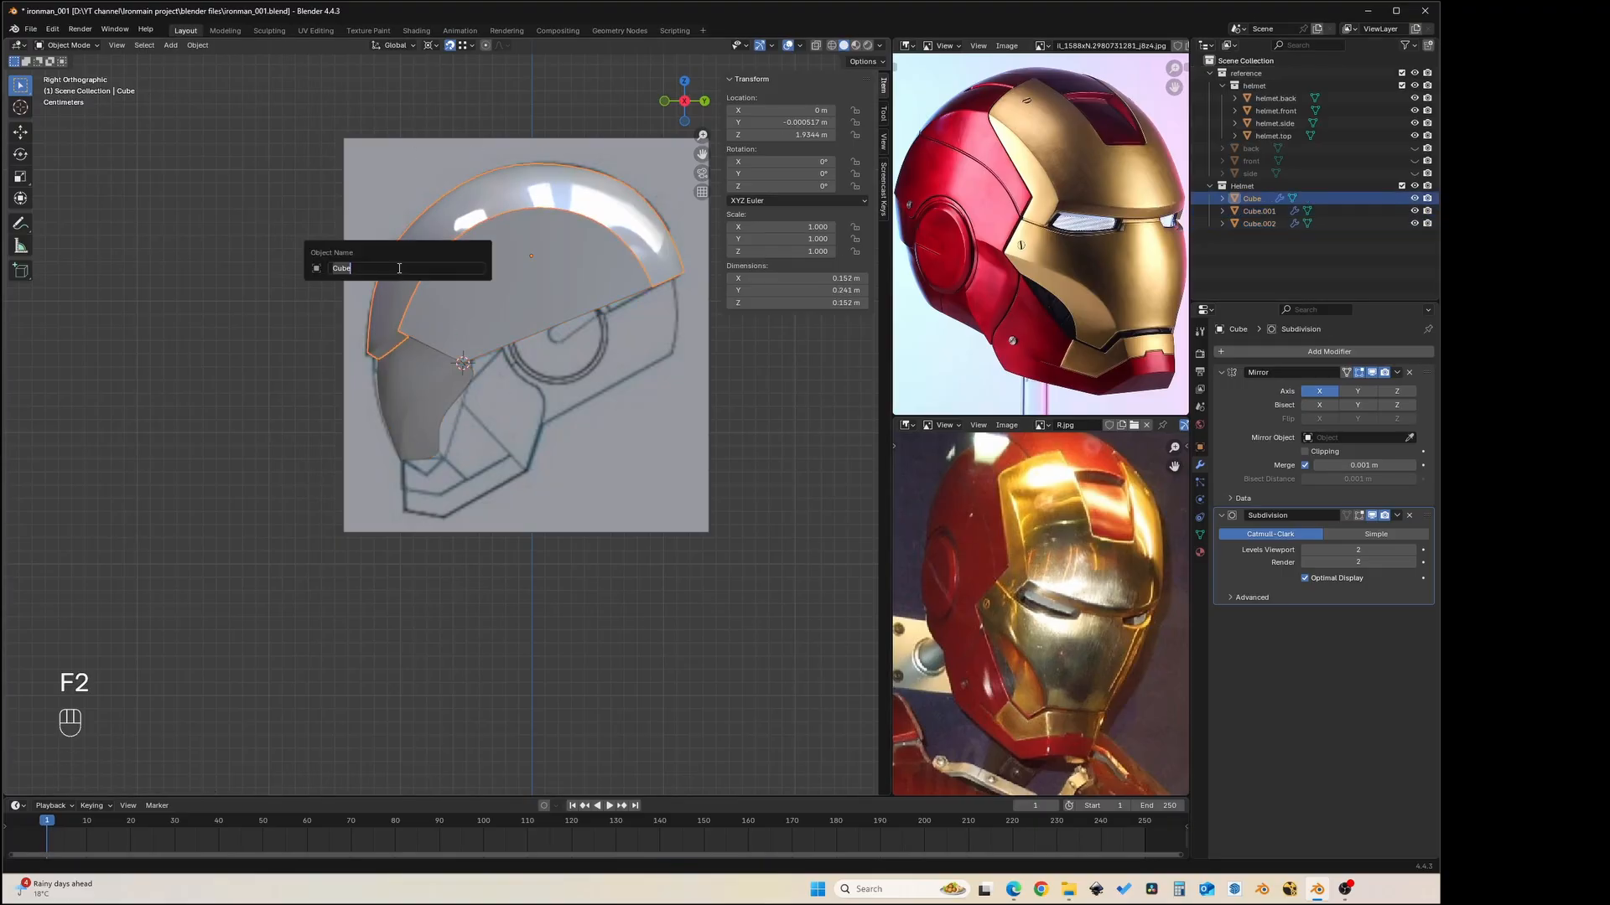
type("forehead")
key("Return")
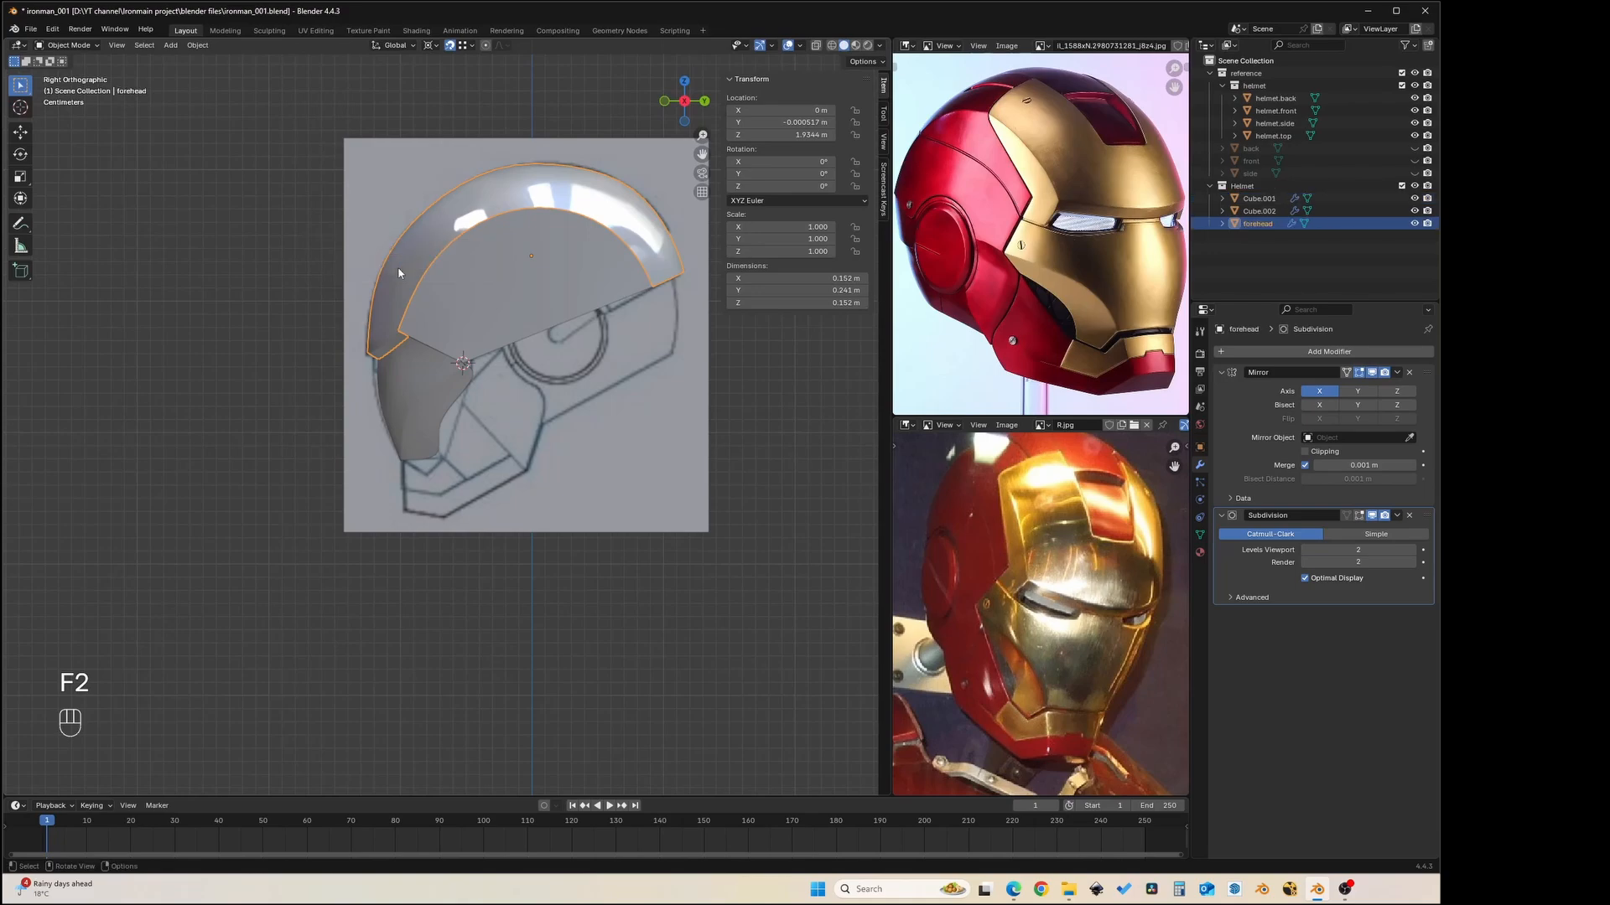
- Rename the helmet's side panel mesh to temple
left_click(498, 310)
key("F2")
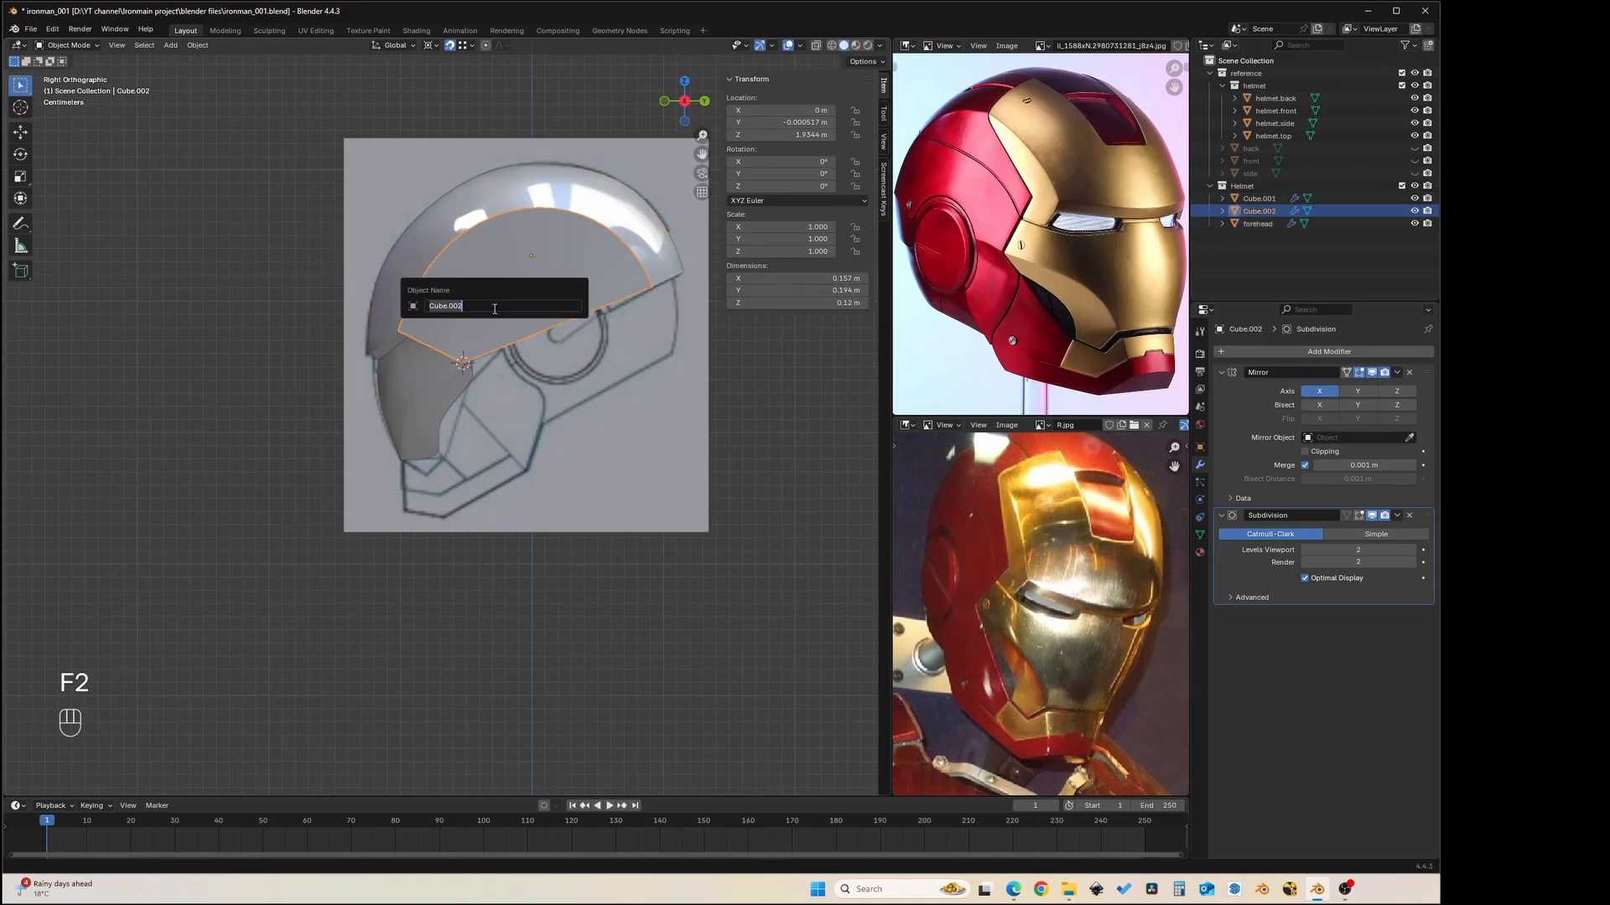
type("temple")
key("Return")
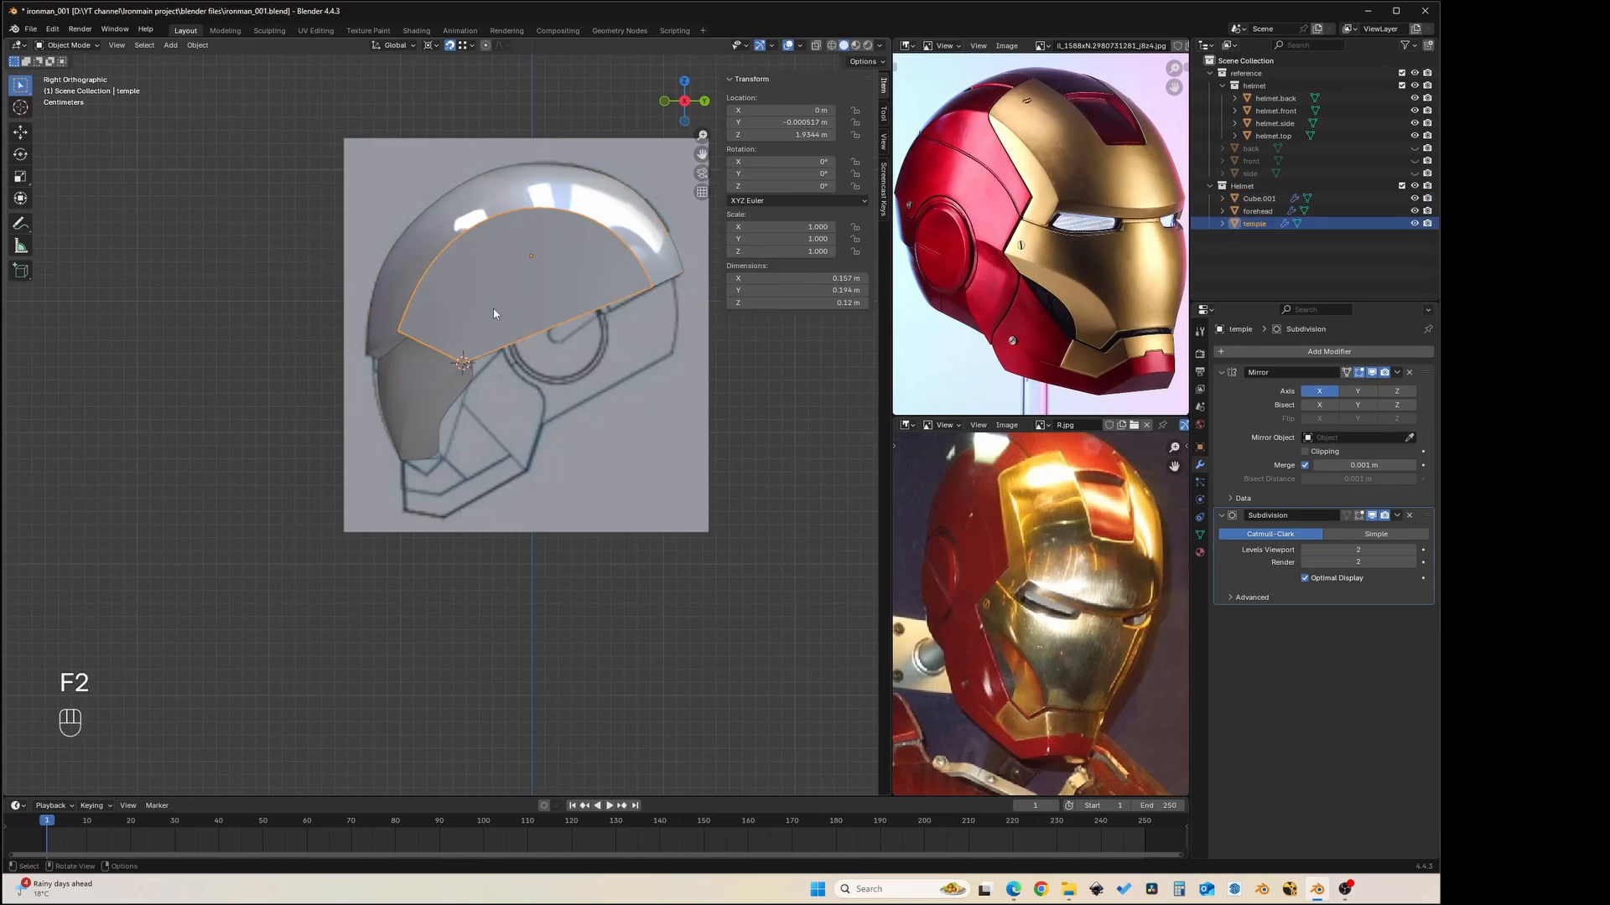
- Rename the front face mesh below the forehead to faceplate
left_click(411, 371)
key("F2")
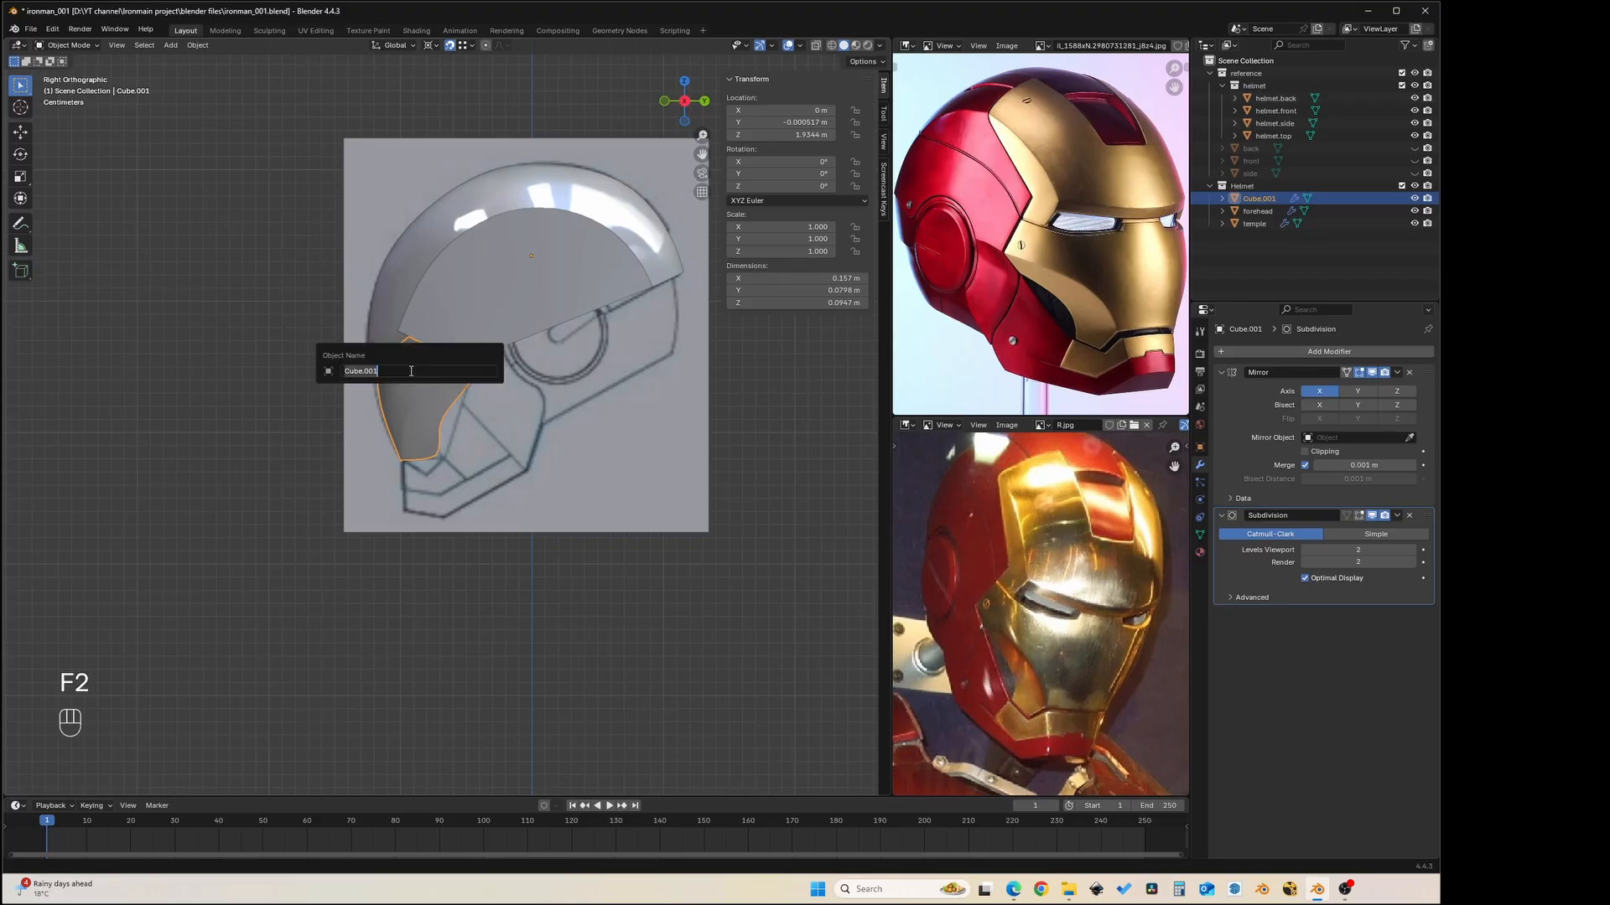
type("t")
type("aceplate")
key("Return")
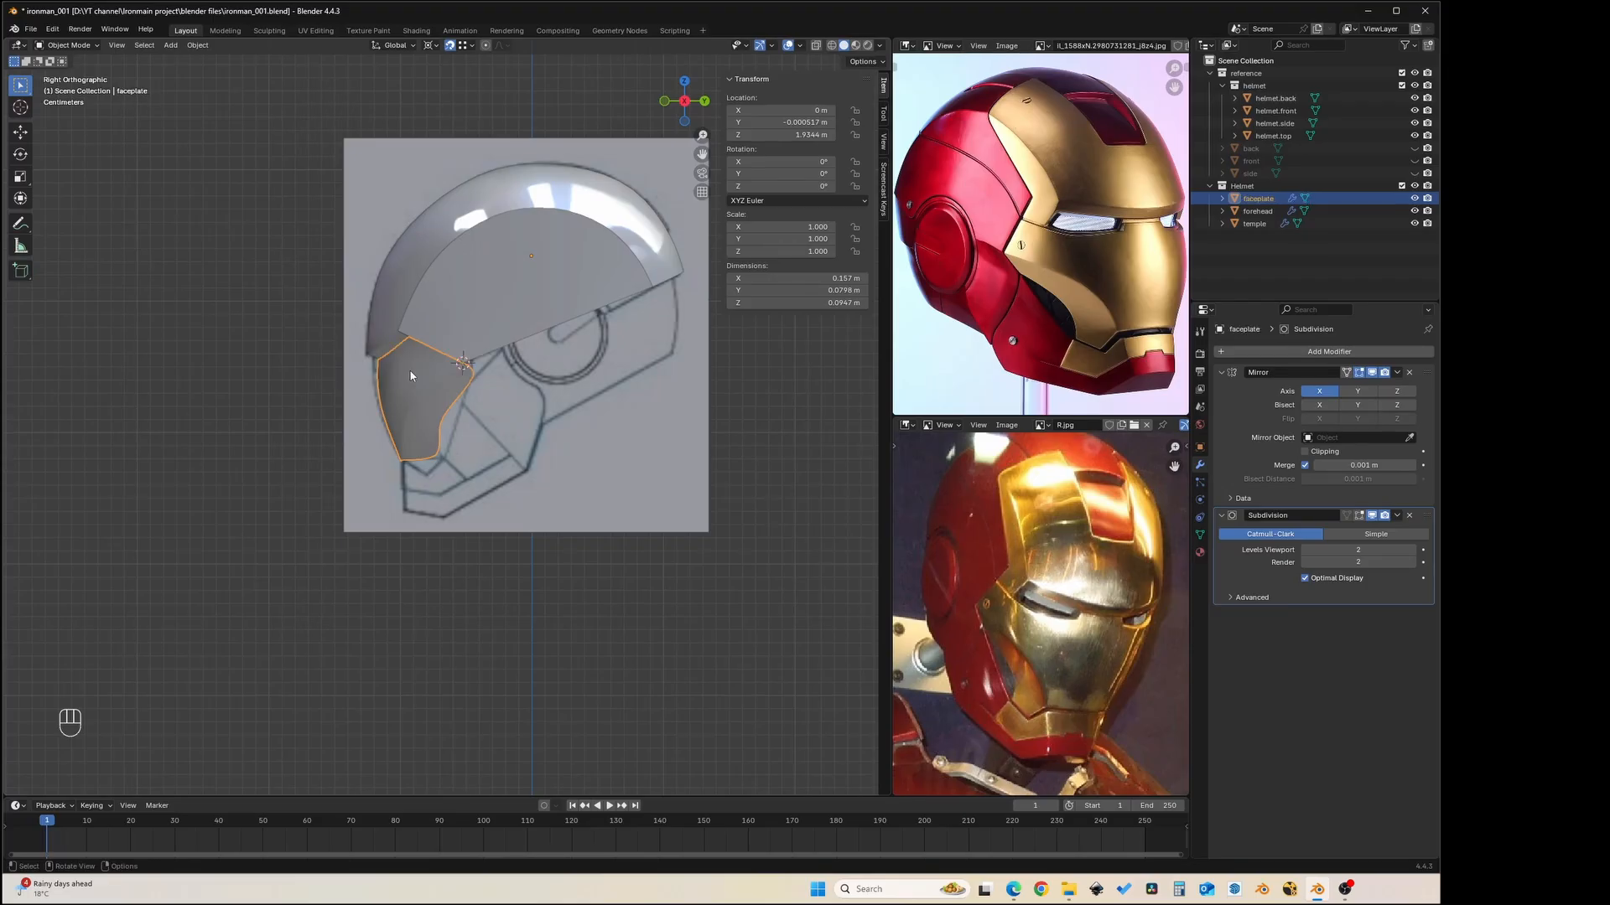
left_click(310, 458)
scroll(446, 459, "up", 4)
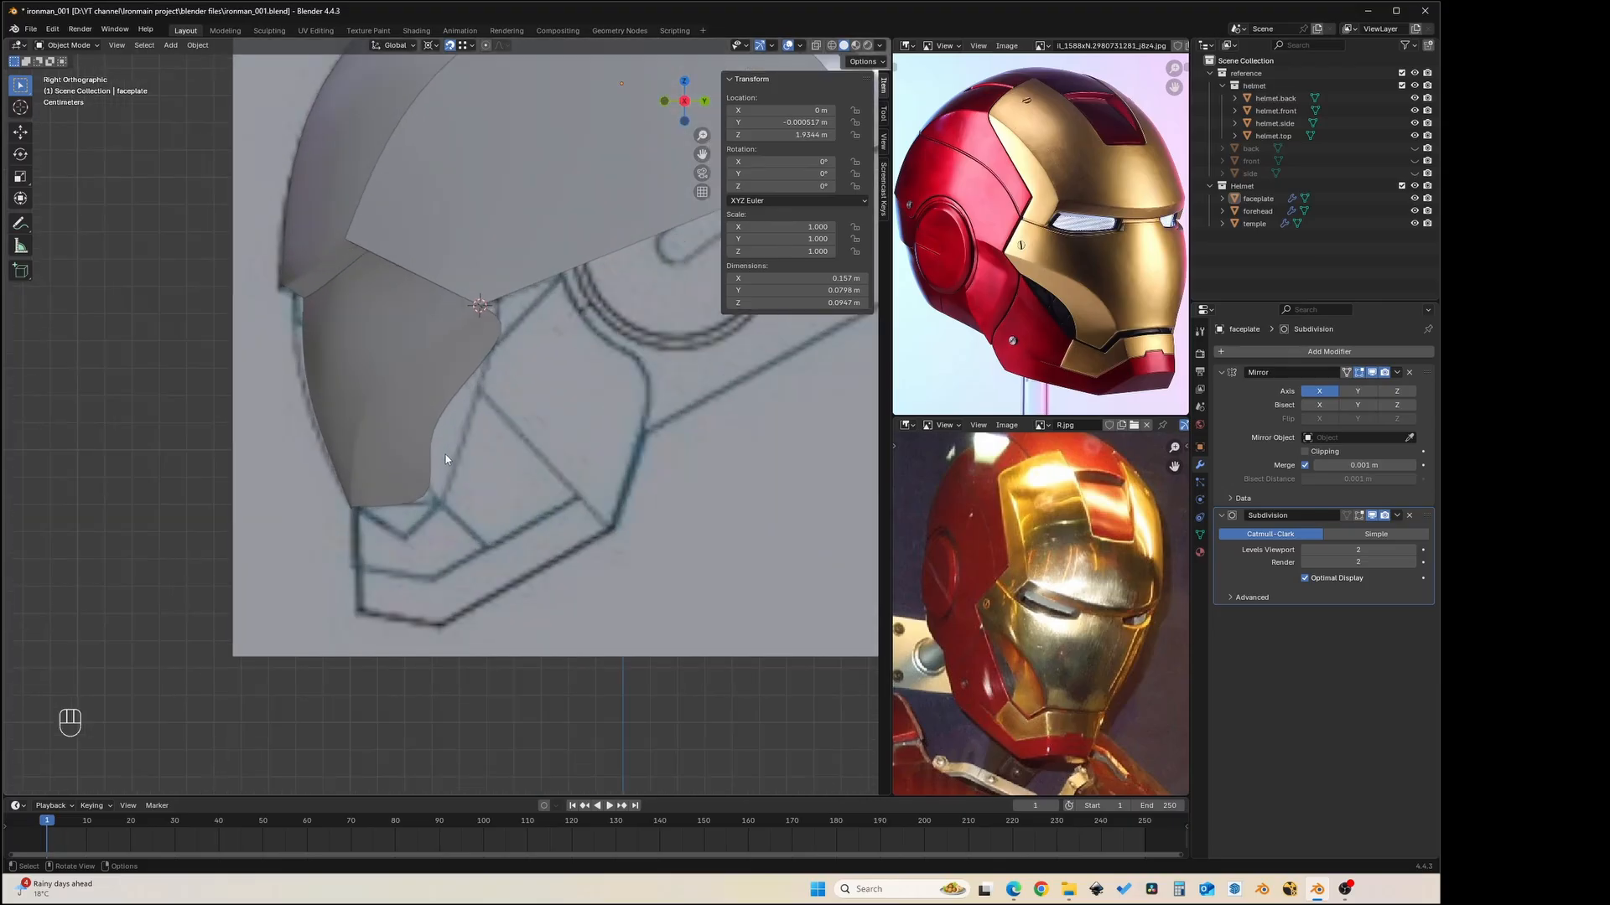
middle_click_drag(529, 322, 512, 404, "shift")
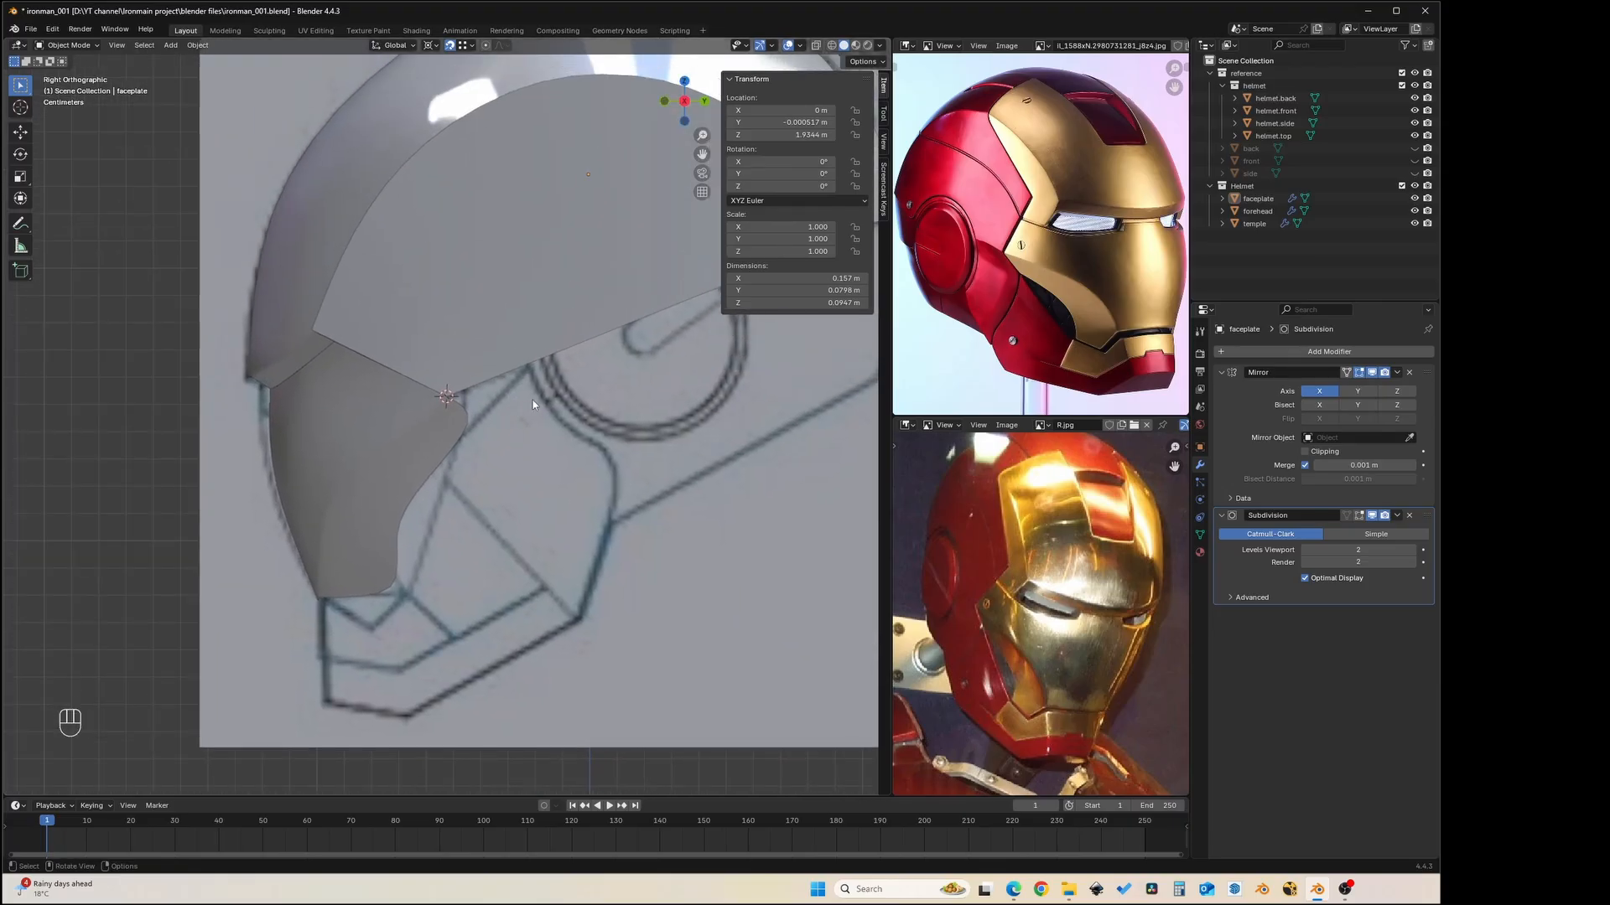
scroll(531, 400, "down", 1)
left_click(532, 403)
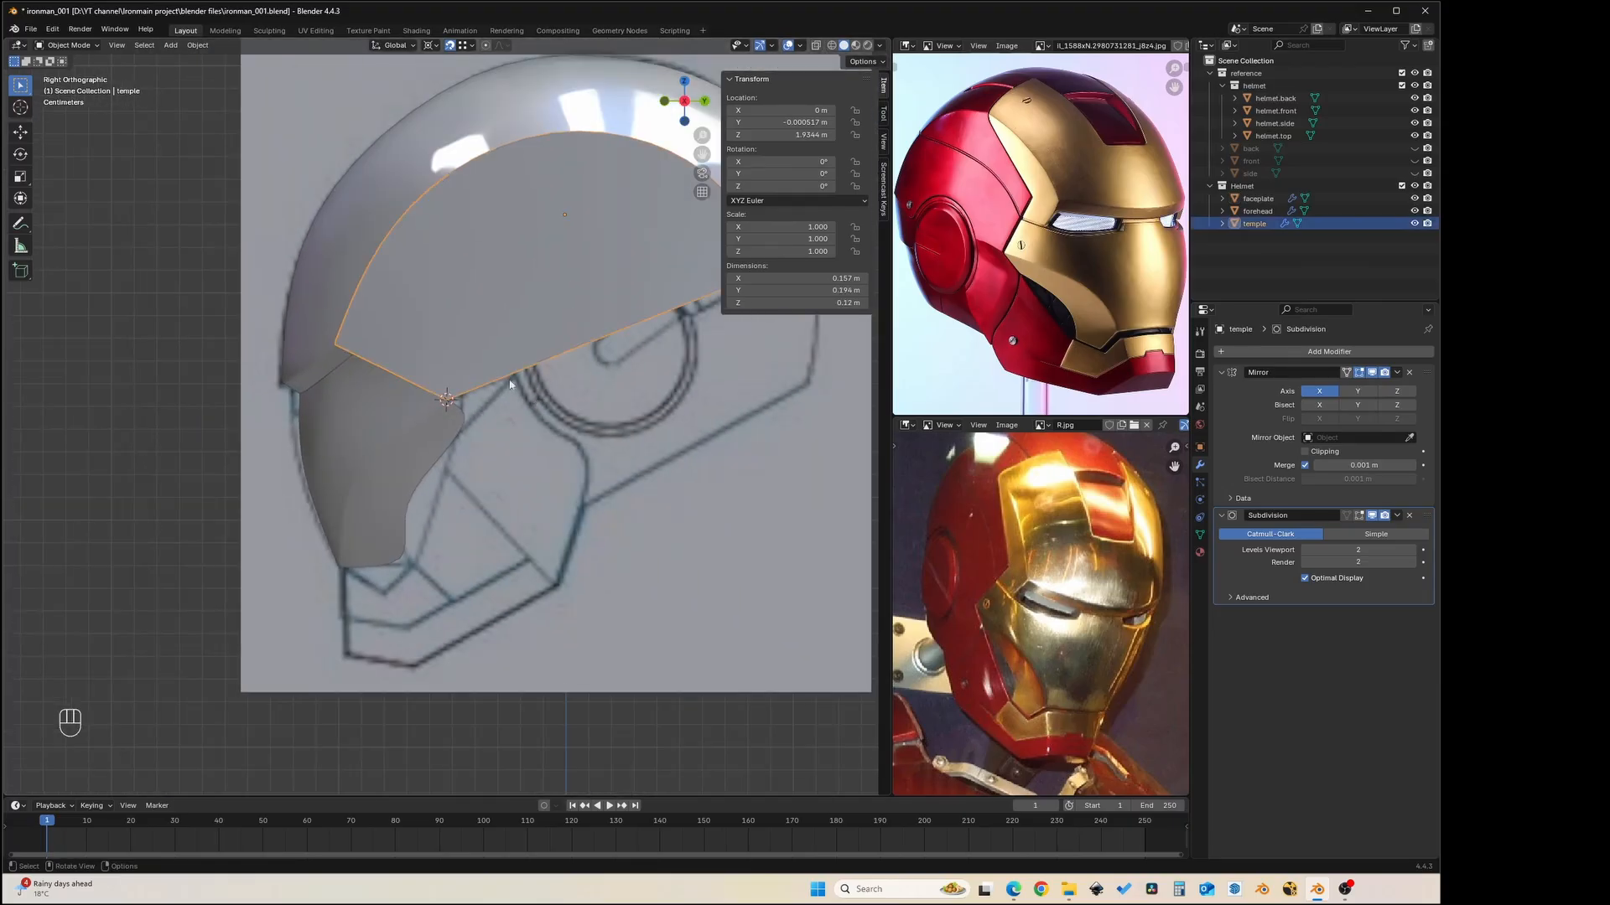
key("Tab")
scroll(532, 411, "up", 2)
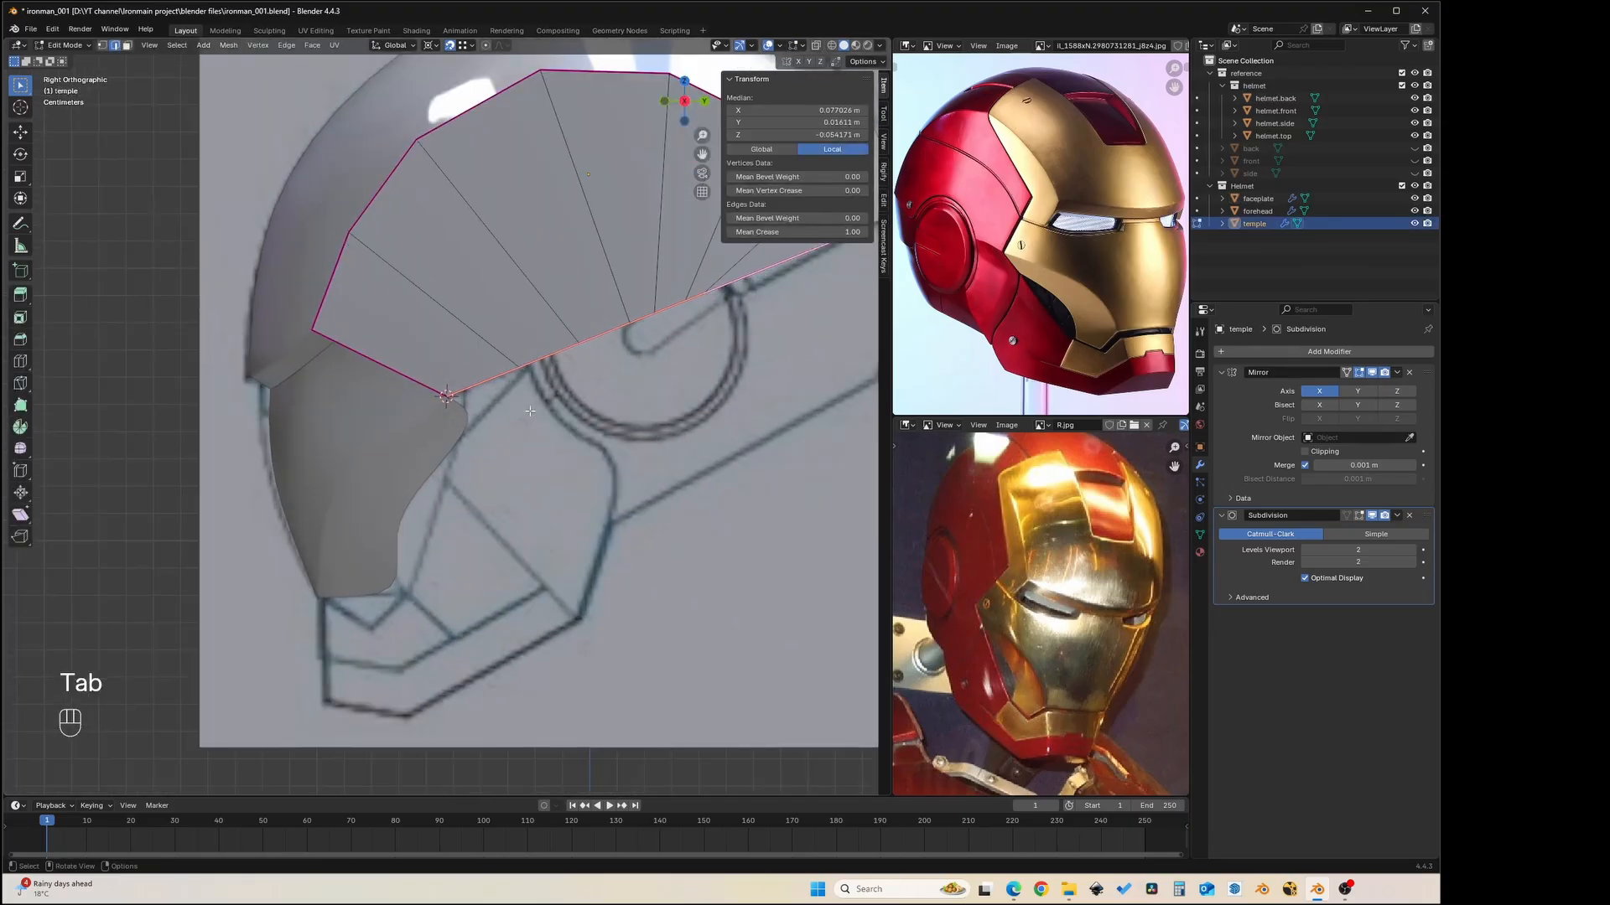
key("Tab")
- Open the faceplate mesh for editing and make it see-through over the side reference drawing
left_click(457, 418)
key("Tab")
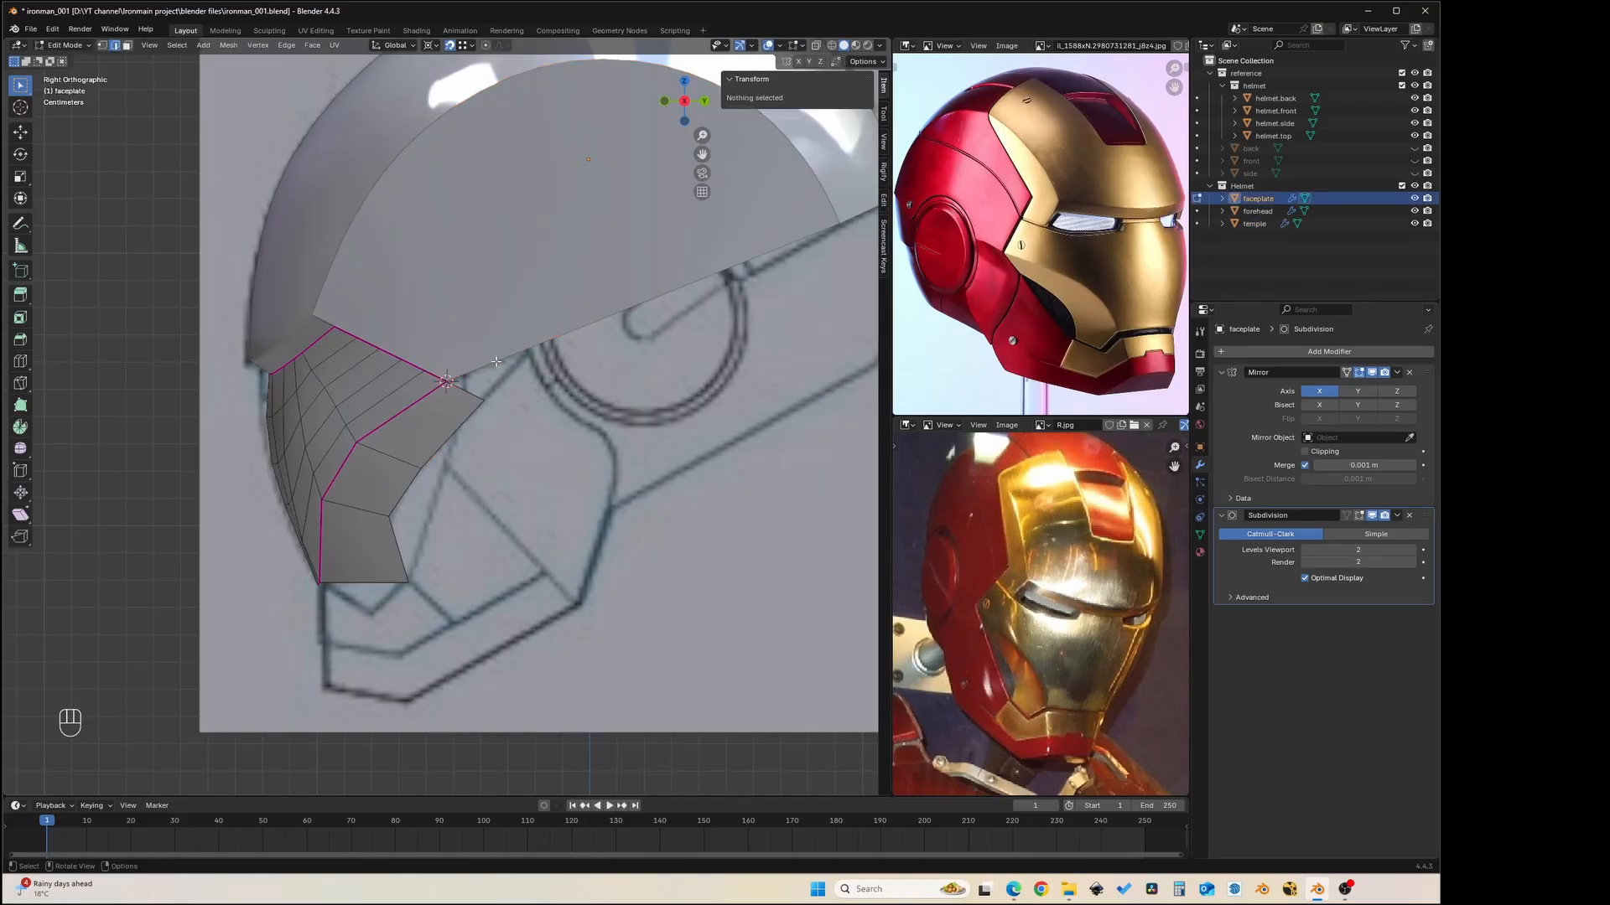
scroll(495, 363, "down", 1)
scroll(498, 345, "down", 2, "shift")
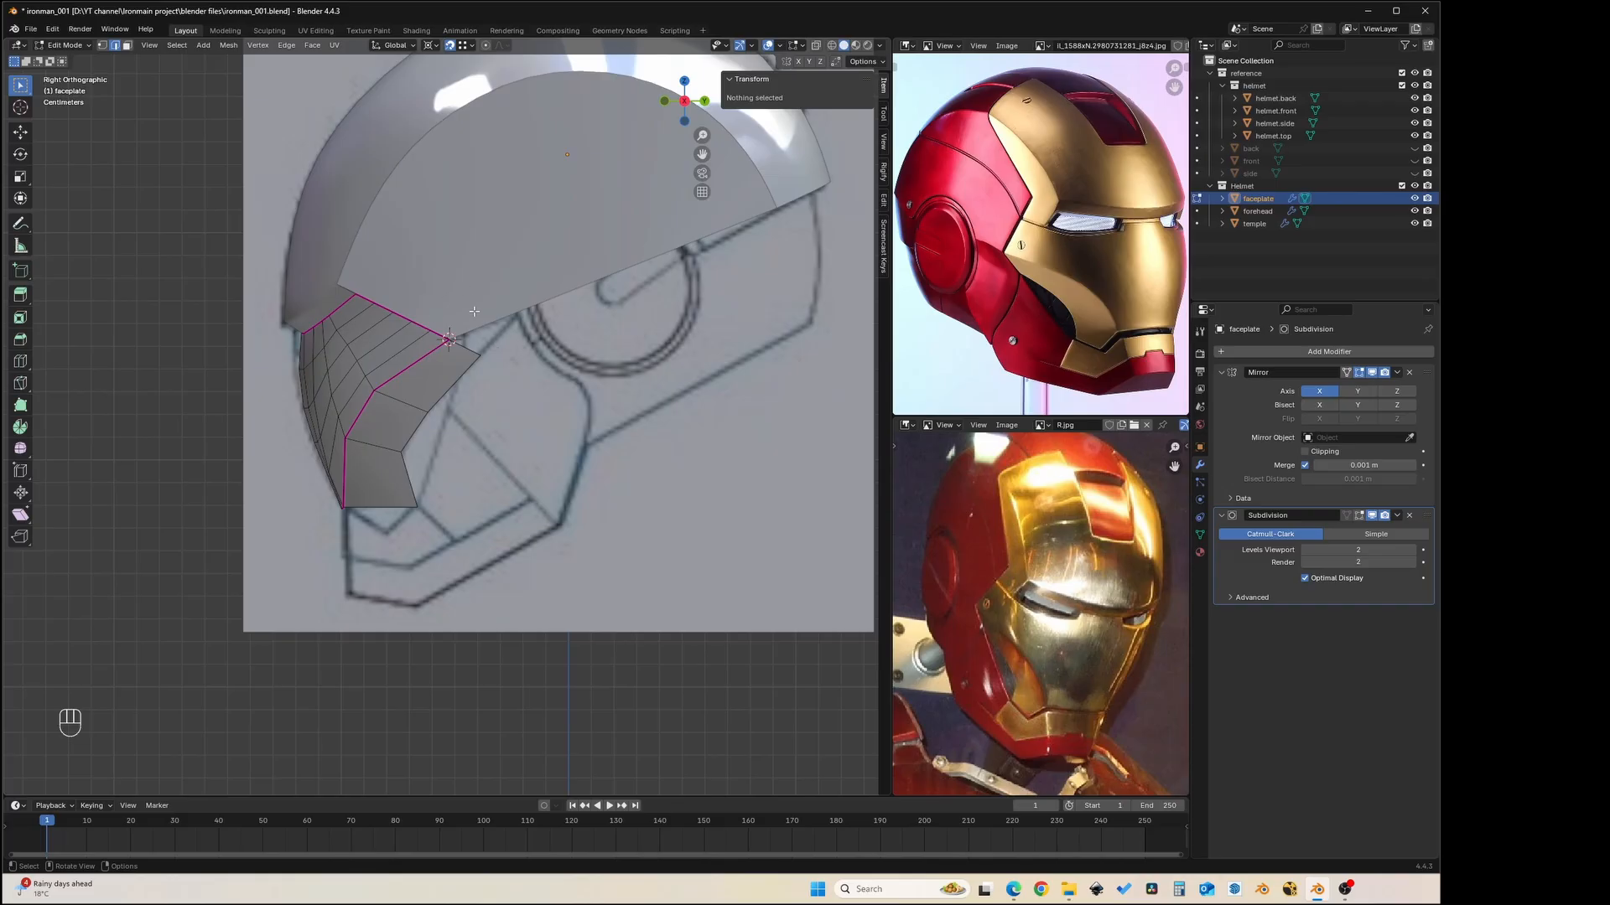
scroll(386, 450, "up", 2)
scroll(469, 419, "down", 2, "shift")
key("alt+z")
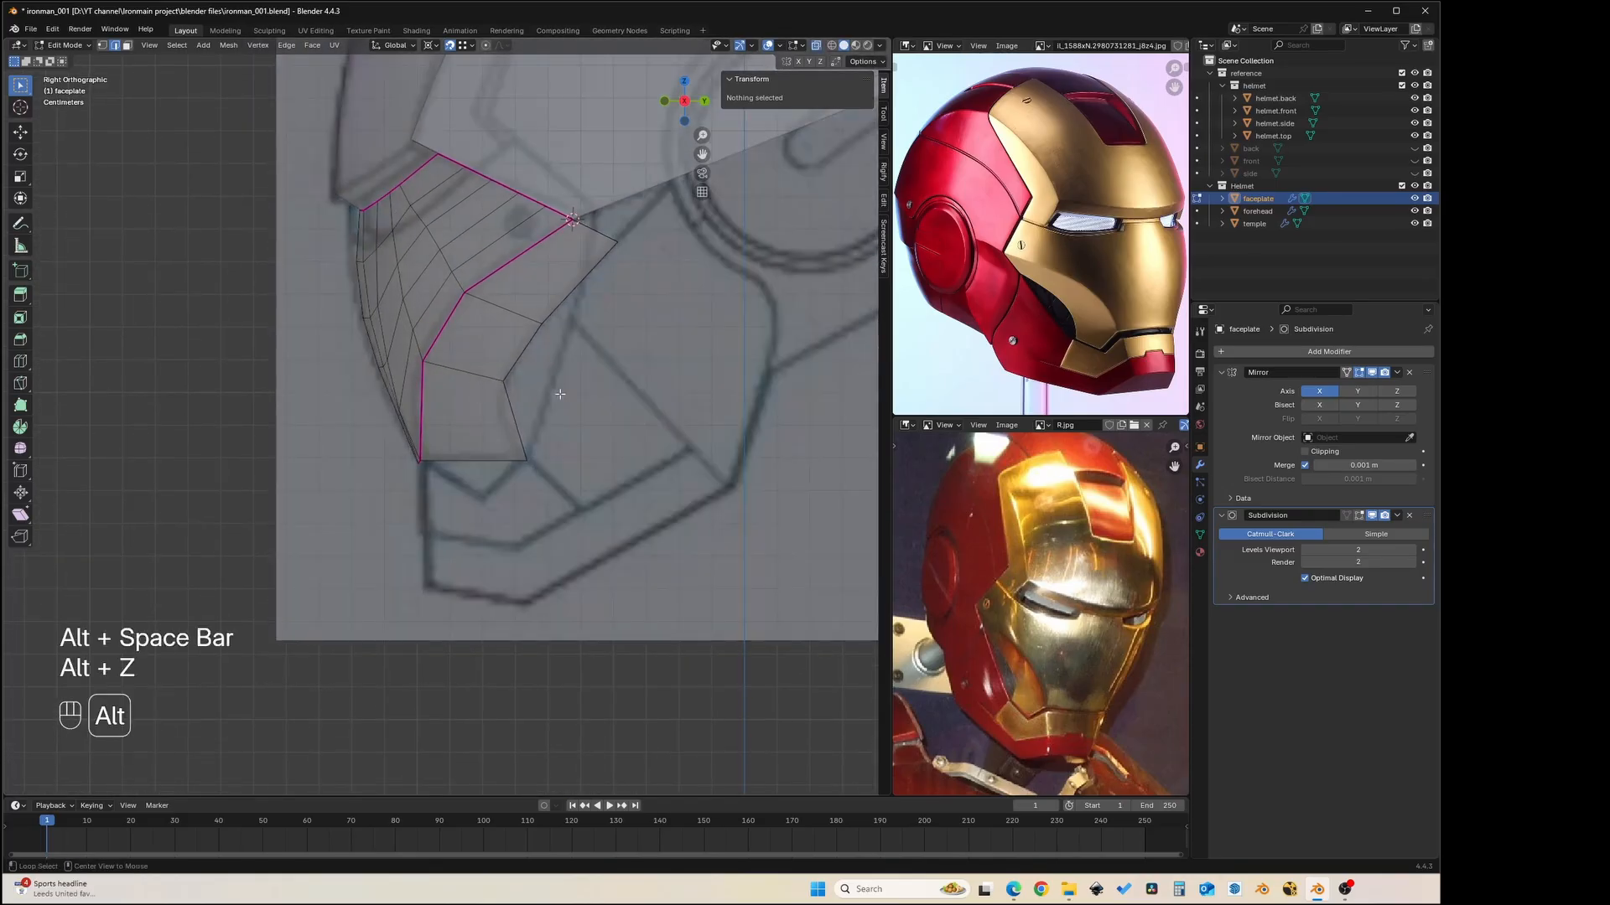
key("Tab")
key("Tab")
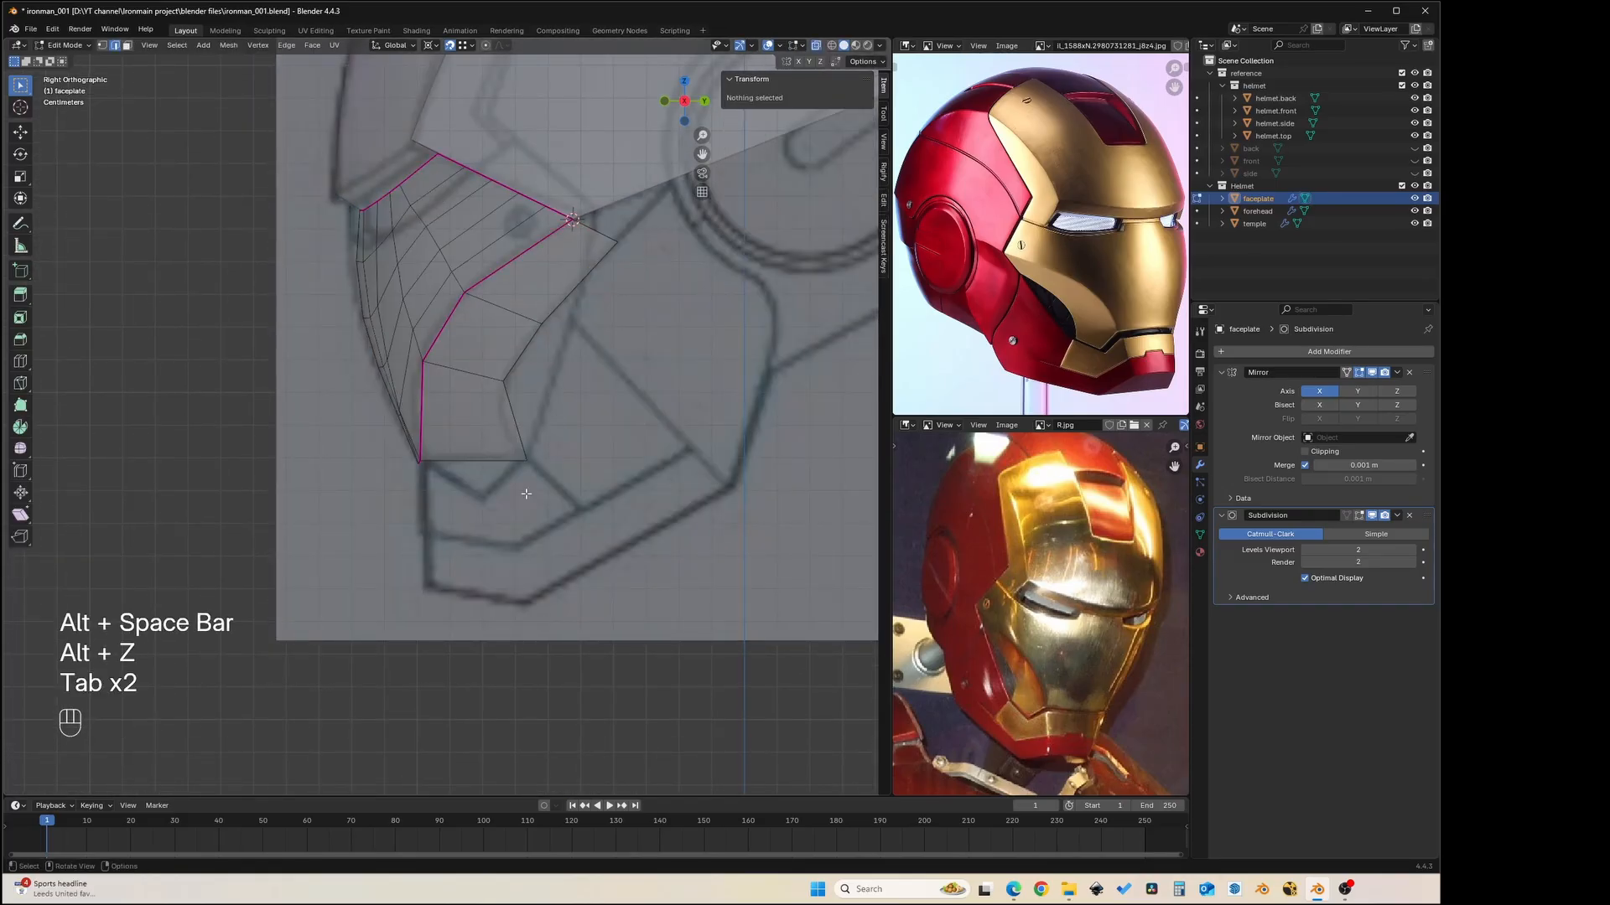
- Set the crease of the faceplate's lower edge and the connected rear cheek border edges to 1.00
left_click(493, 464)
left_click(514, 411, "shift")
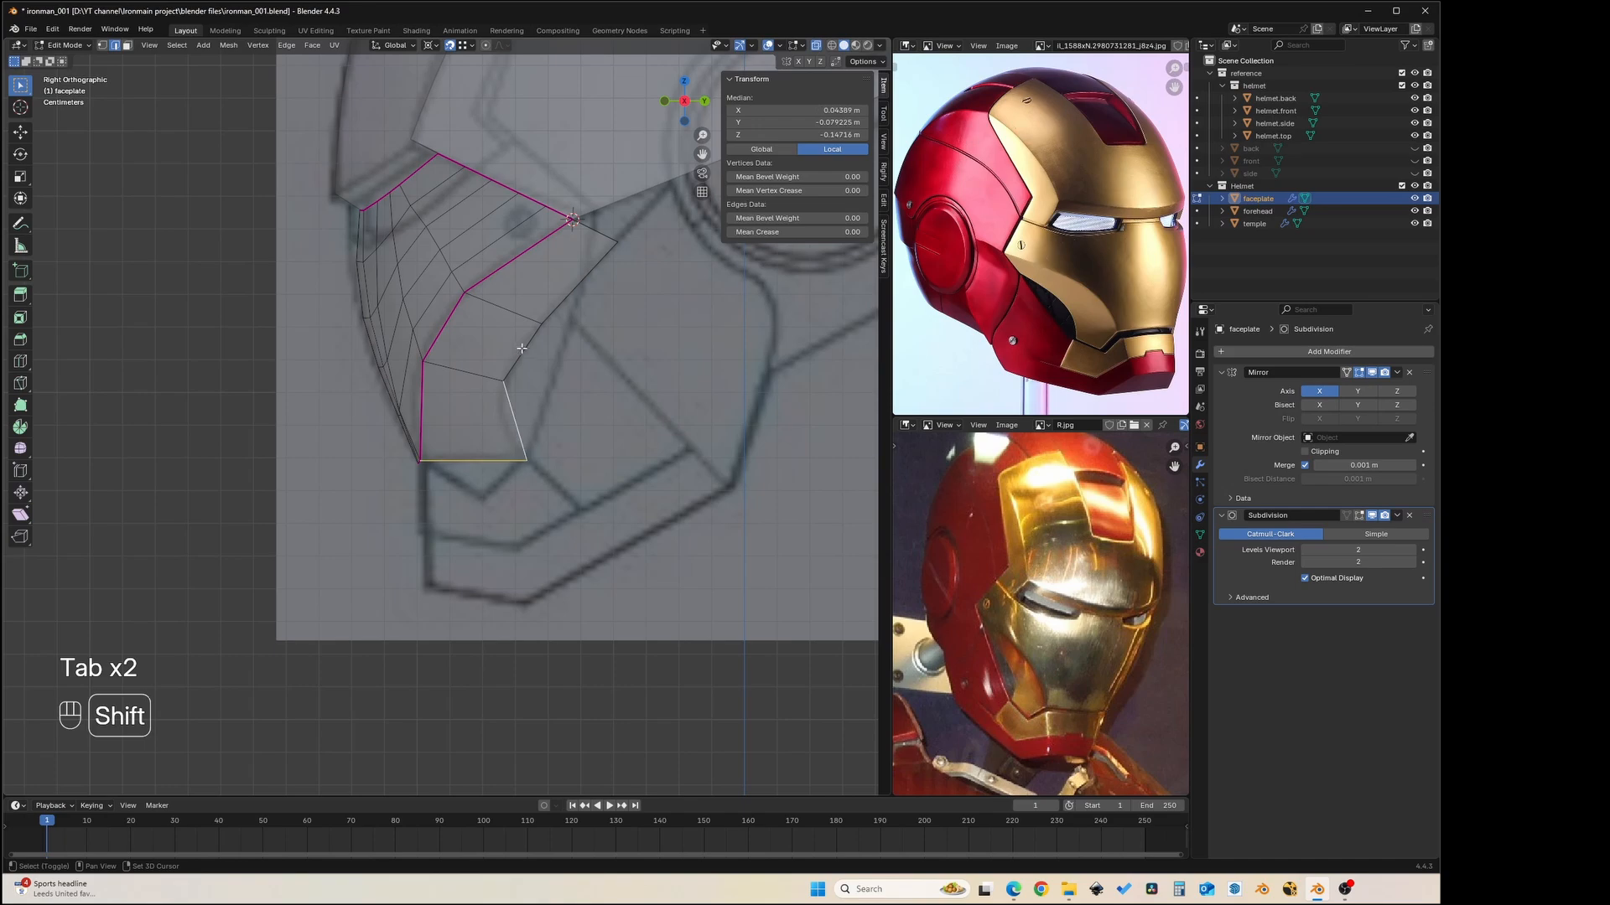
left_click(525, 350, "shift")
left_click(579, 283, "shift")
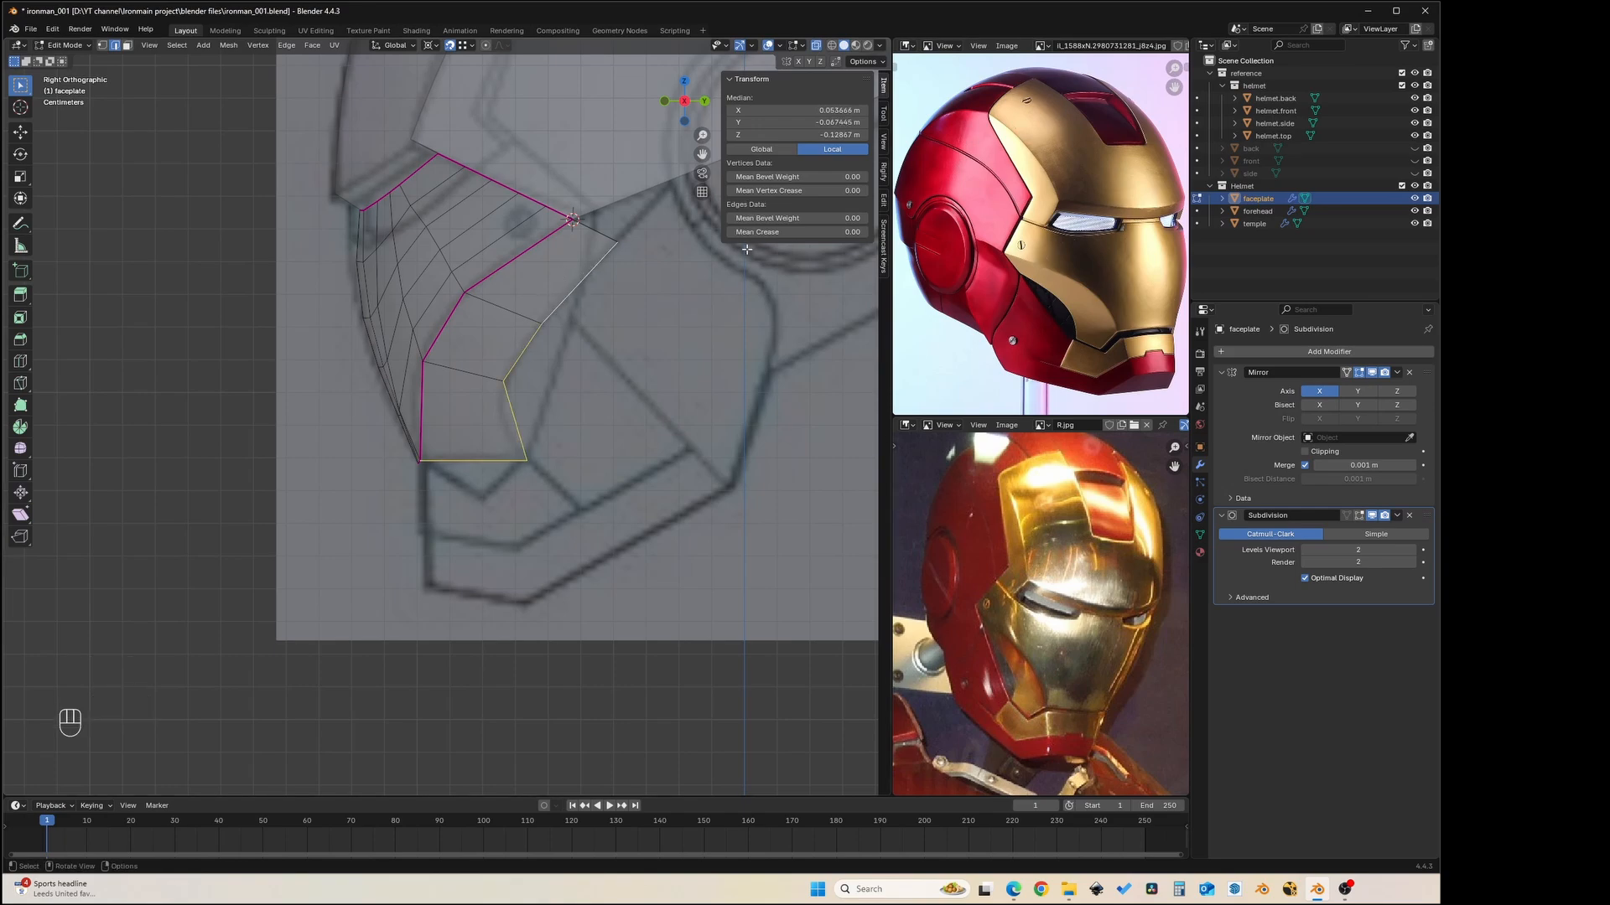
key("Tab")
scroll(483, 378, "down", 1)
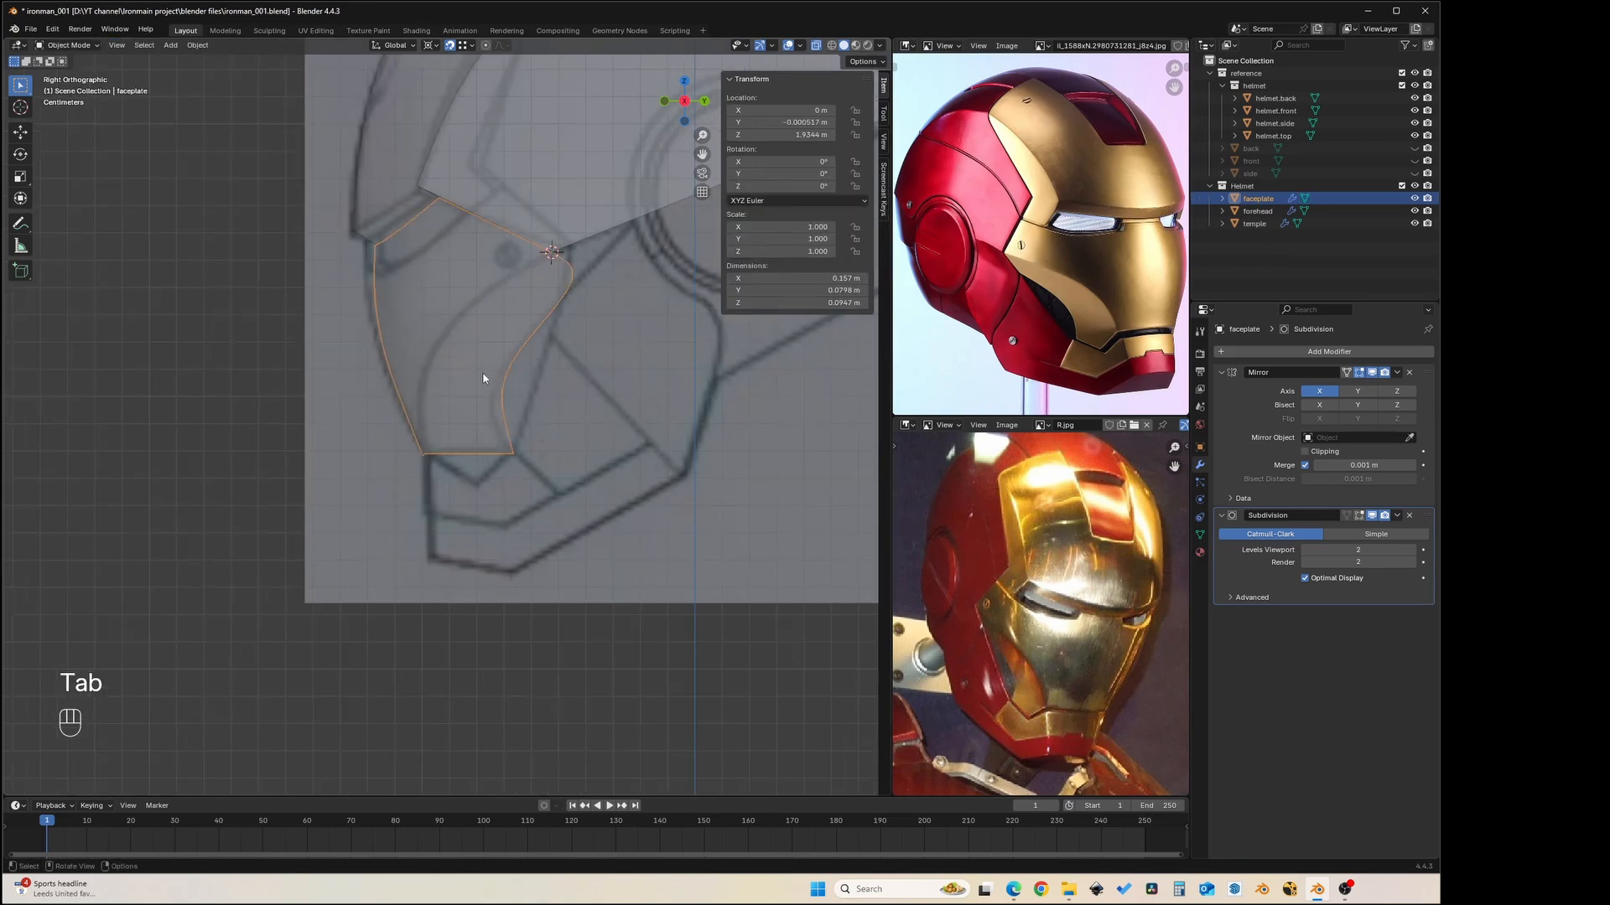
key("Tab")
scroll(503, 394, "up", 2)
middle_click_drag(528, 412, 544, 415, "shift")
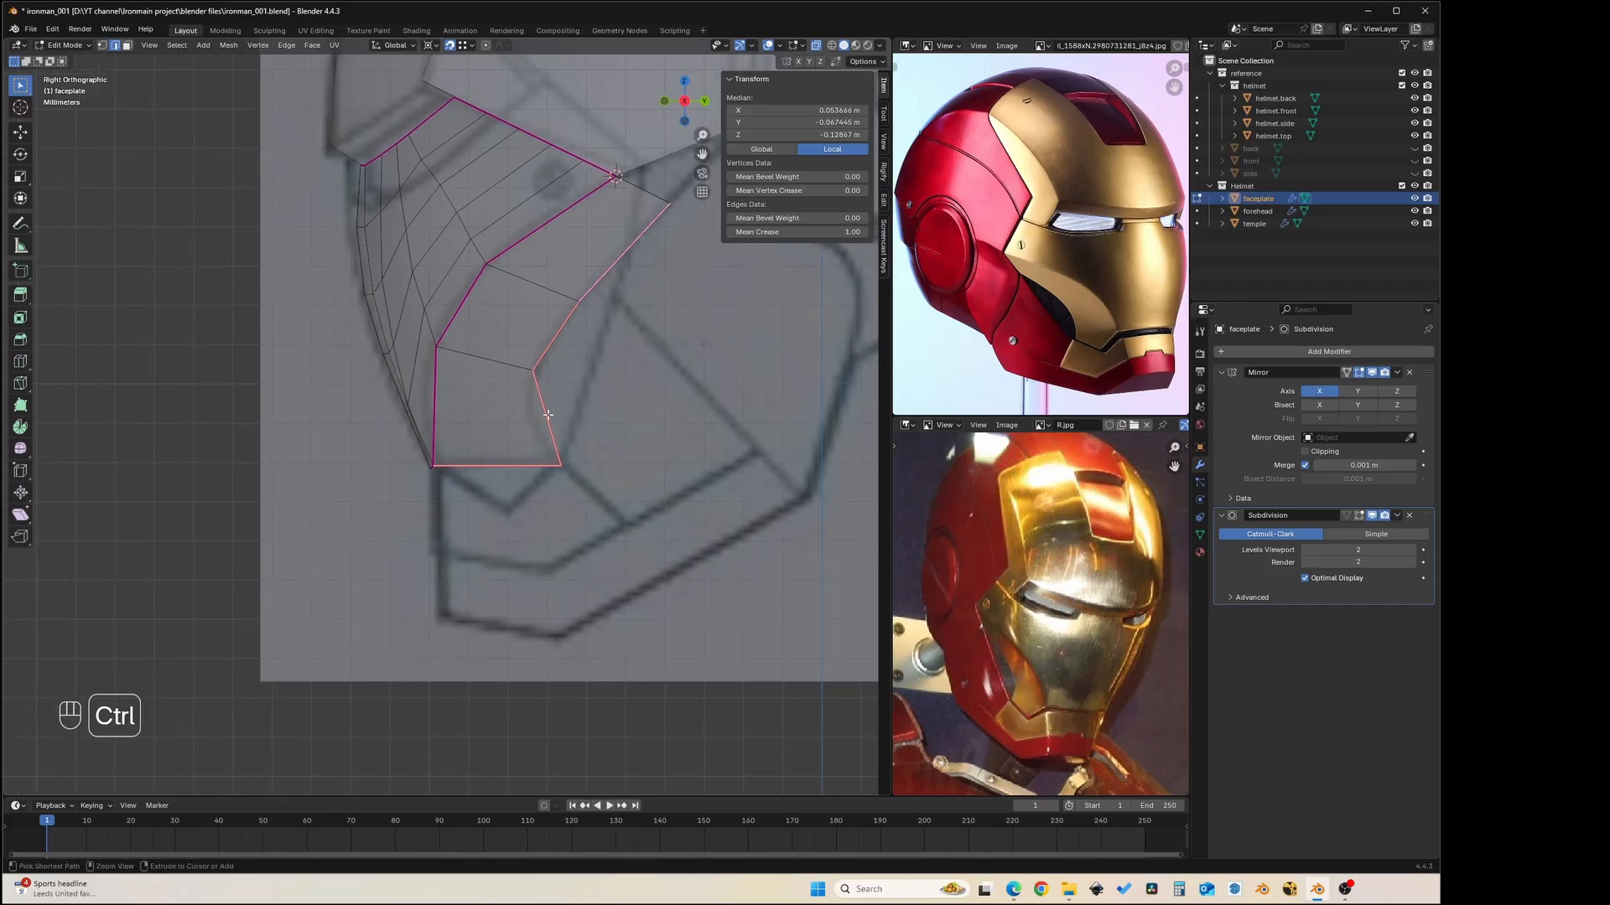
- Add one centred loop cut across the lowest row of faces on the faceplate
key("ctrl+r")
key("Escape")
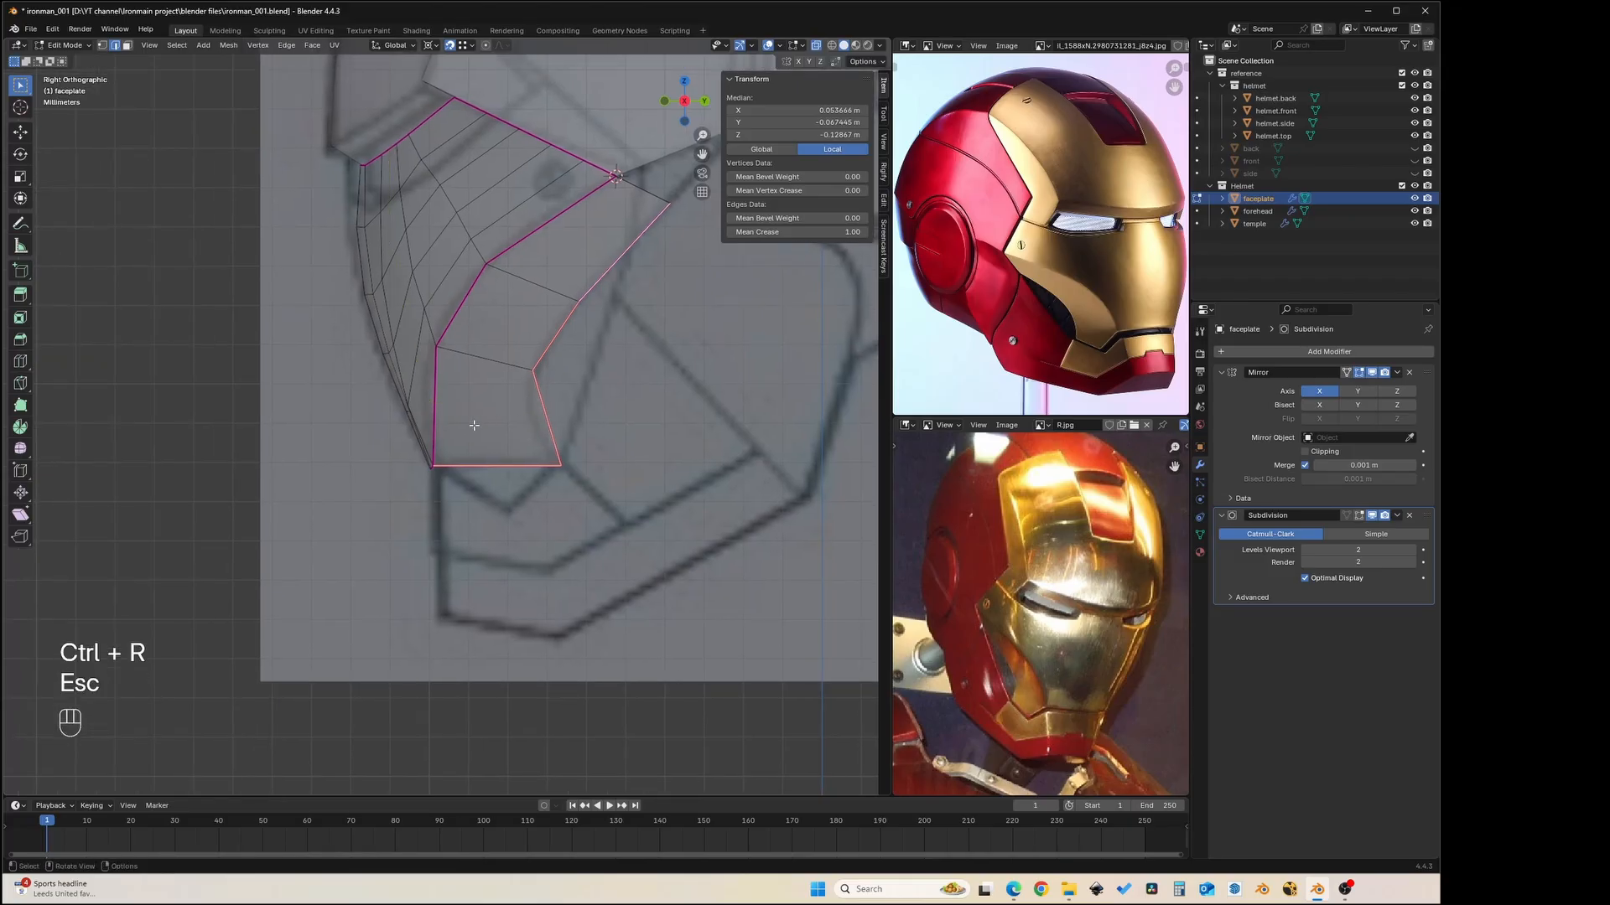
middle_click_drag(474, 425, 603, 431)
scroll(579, 430, "down", 3)
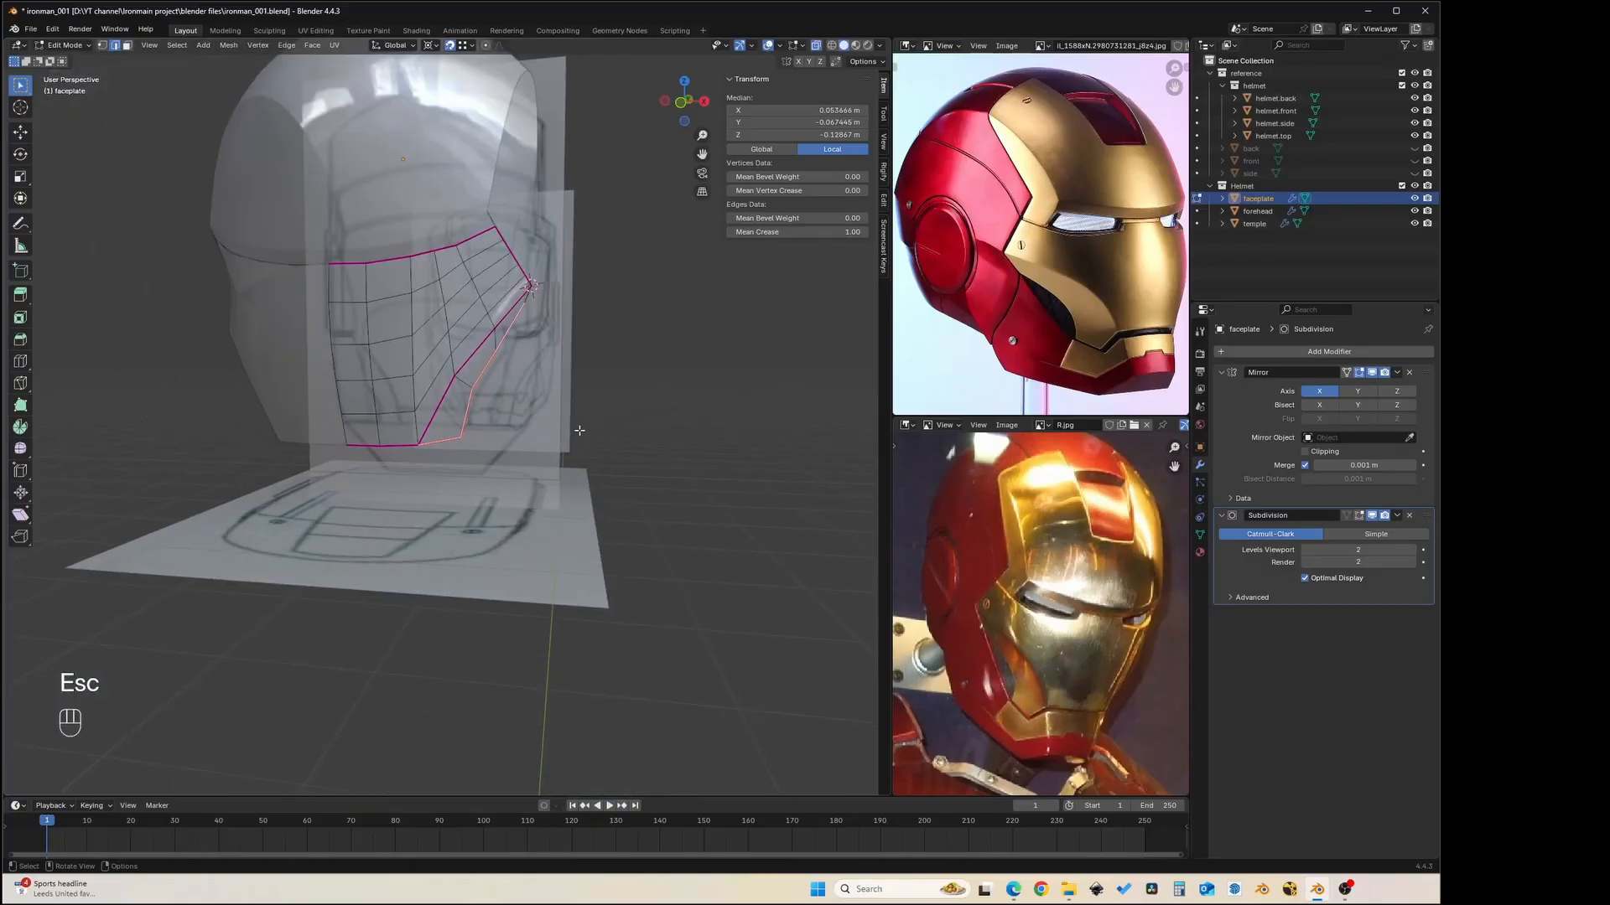
middle_click_drag(580, 430, 503, 426)
key("ctrl+r")
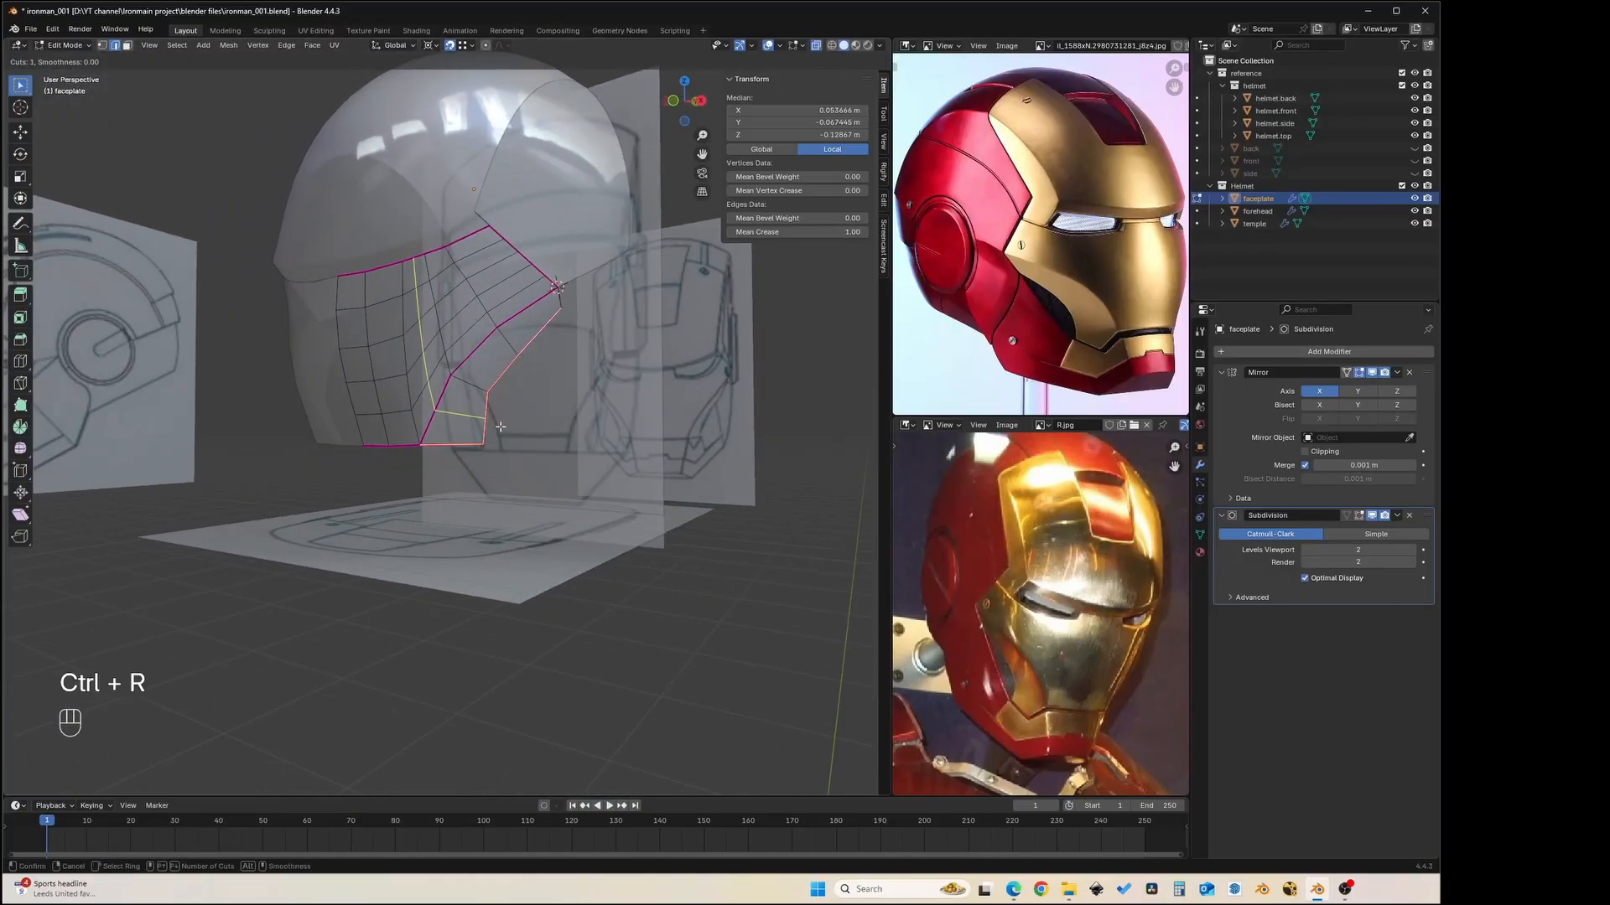
left_click(501, 427)
key("Escape")
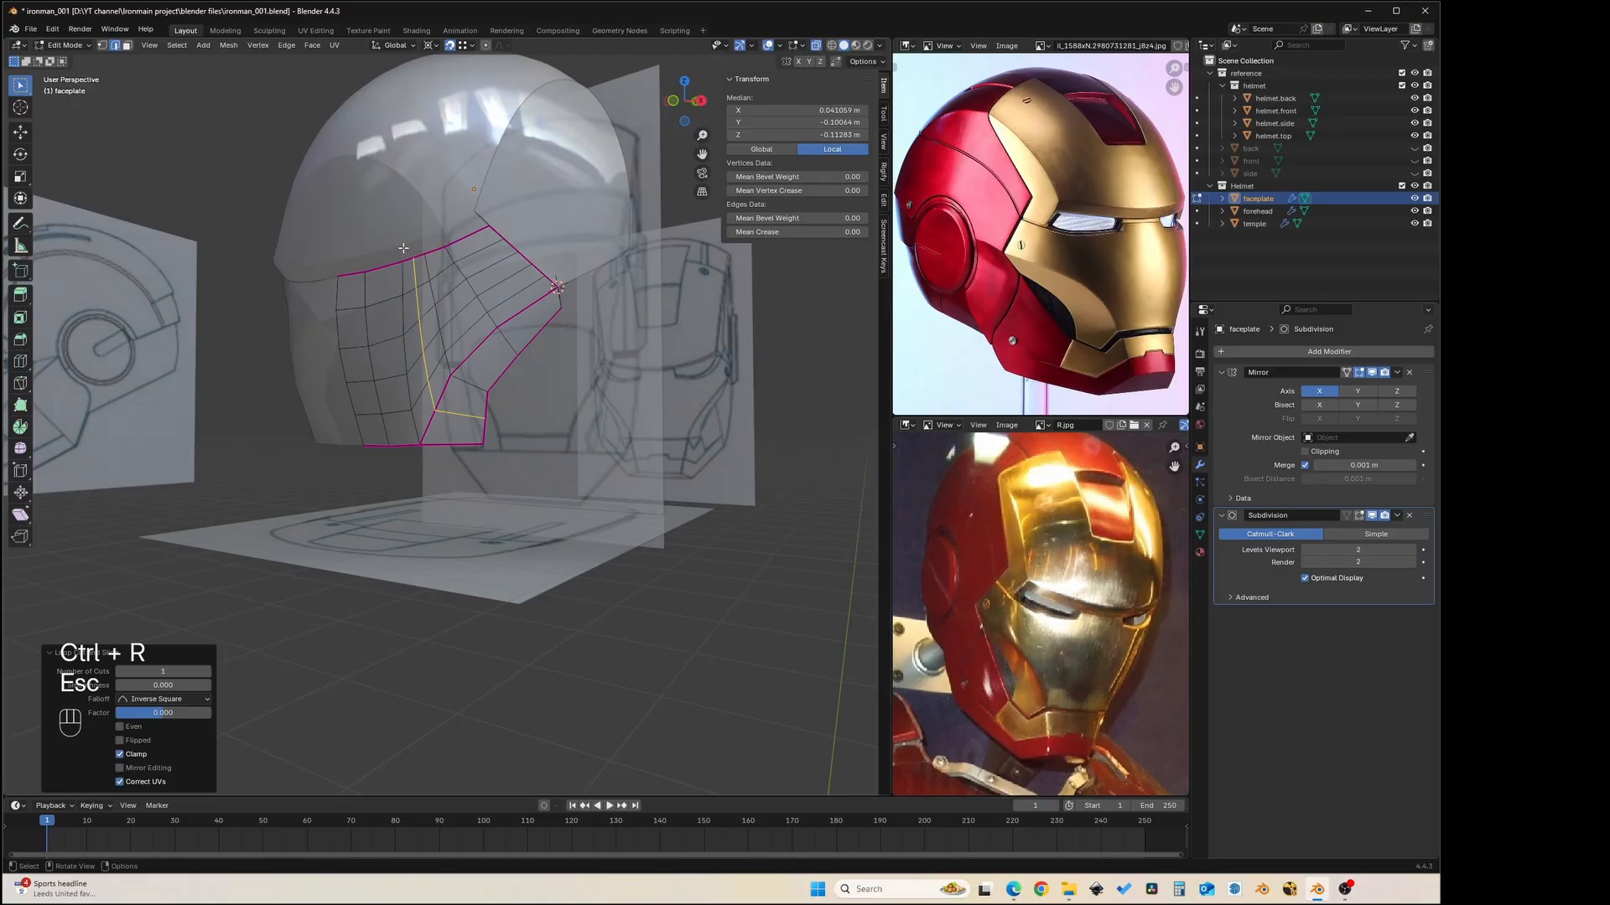
- Compare the smoothed faceplate's outline with the front and side reference drawings
key("Tab")
key("grave")
scroll(455, 294, "up", 3)
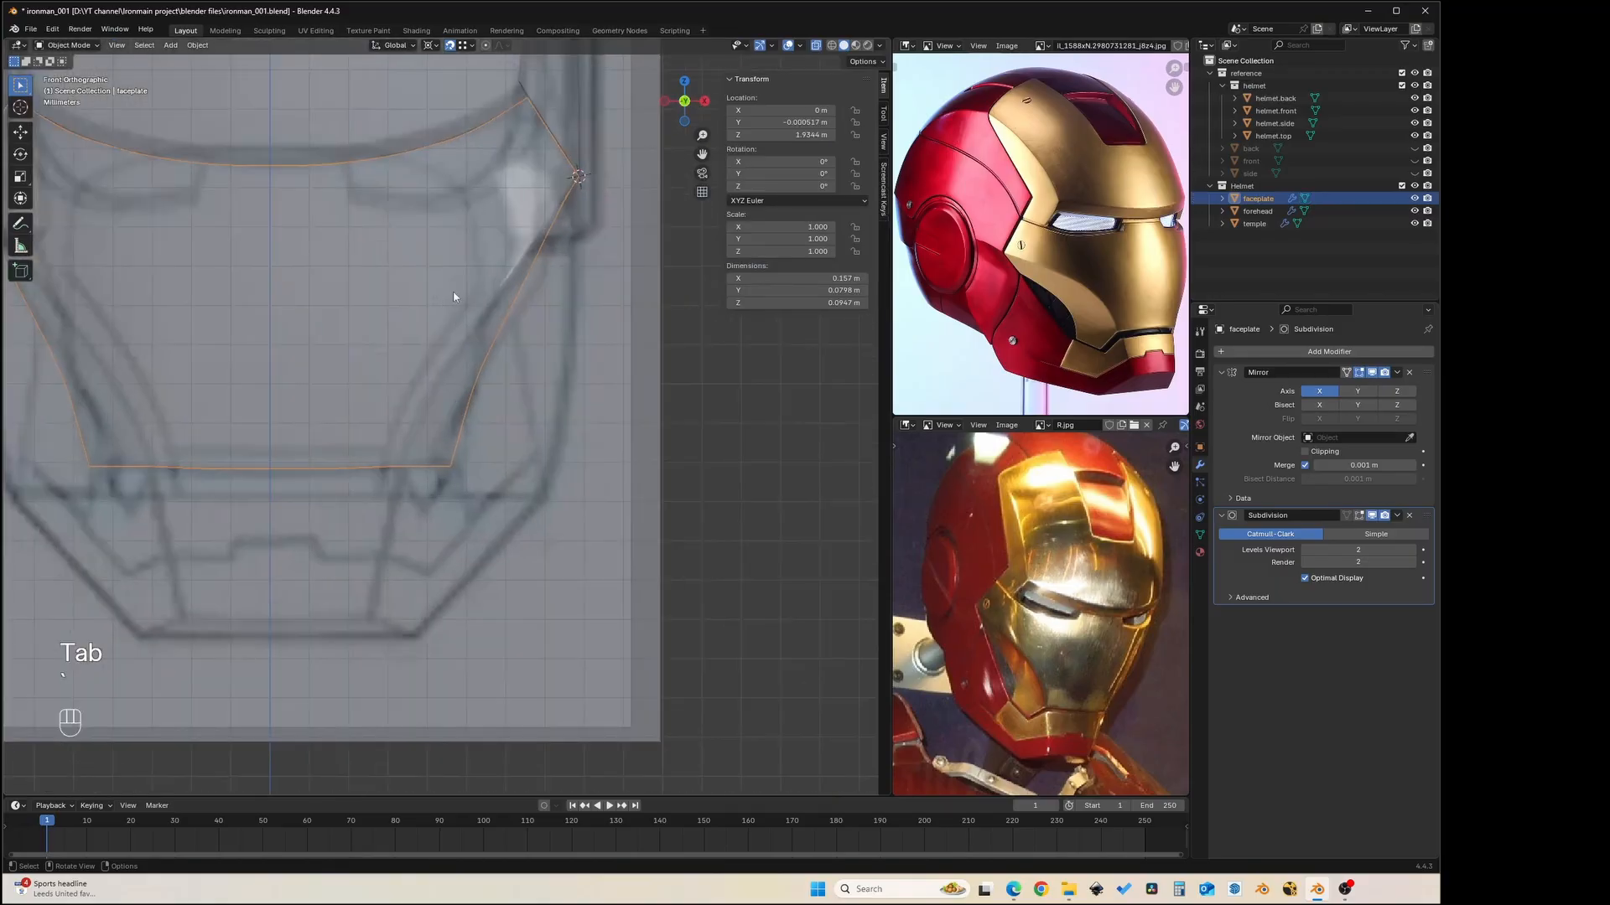
middle_click_drag(456, 295, 612, 415, "shift")
key("Tab")
key("Tab")
key("Tab")
key("Tab")
key("alt+z")
key("Tab")
- Display the Subdivision modifier in edit mode and move the new loop's rear border vertex about 4 mm forward
middle_click_drag(530, 504, 576, 482, "shift")
key("alt+z")
key("1")
left_click(563, 477)
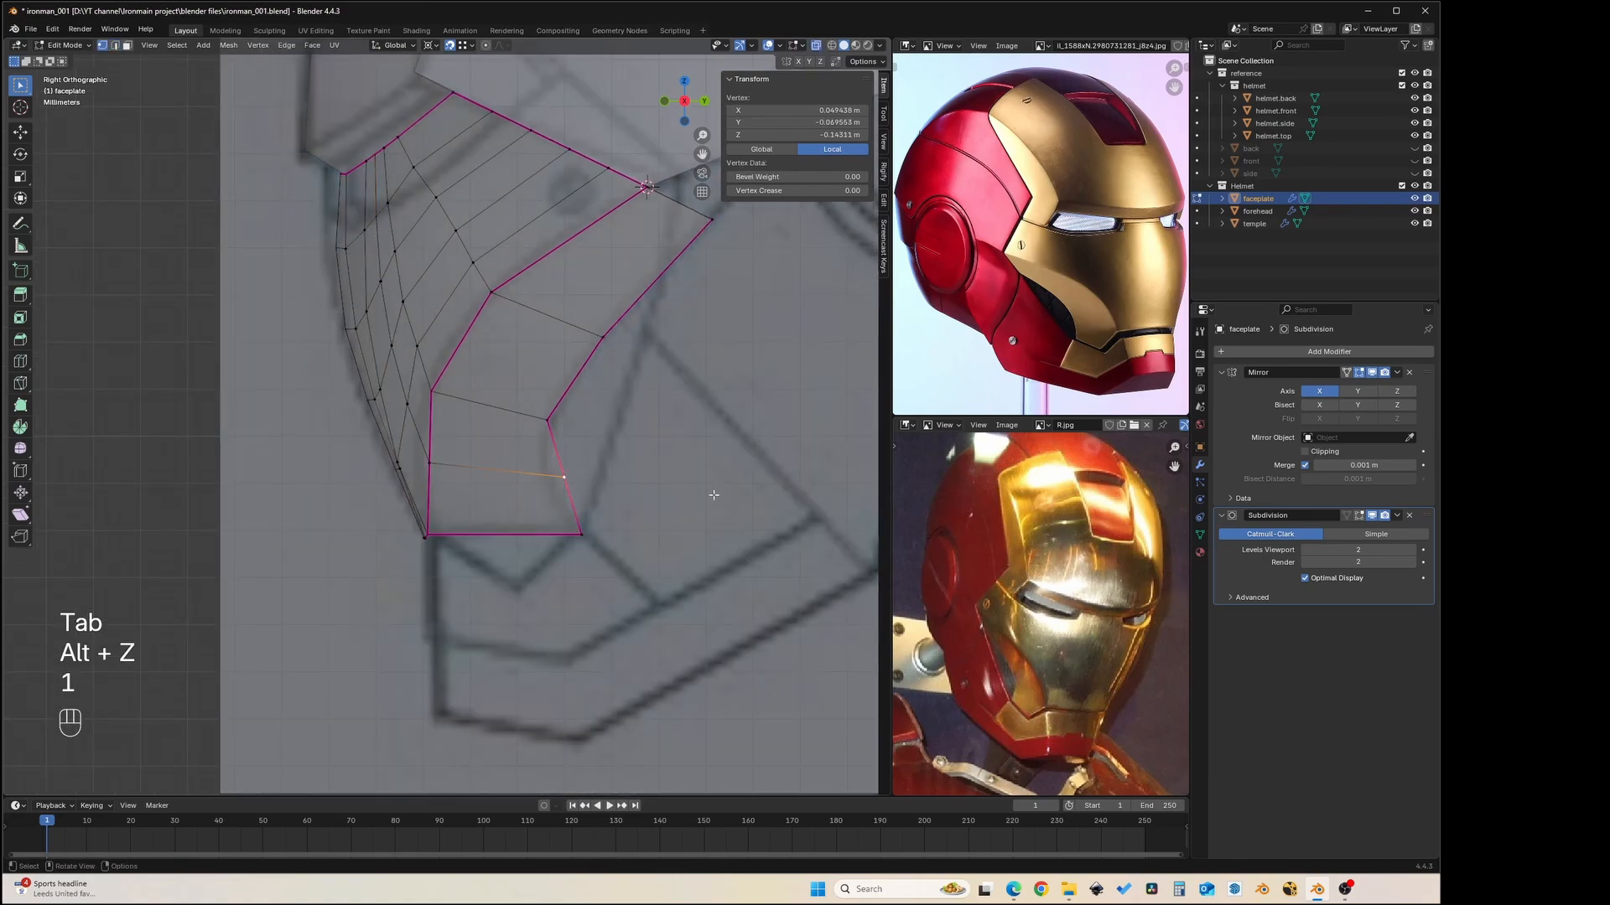
left_click(1357, 515)
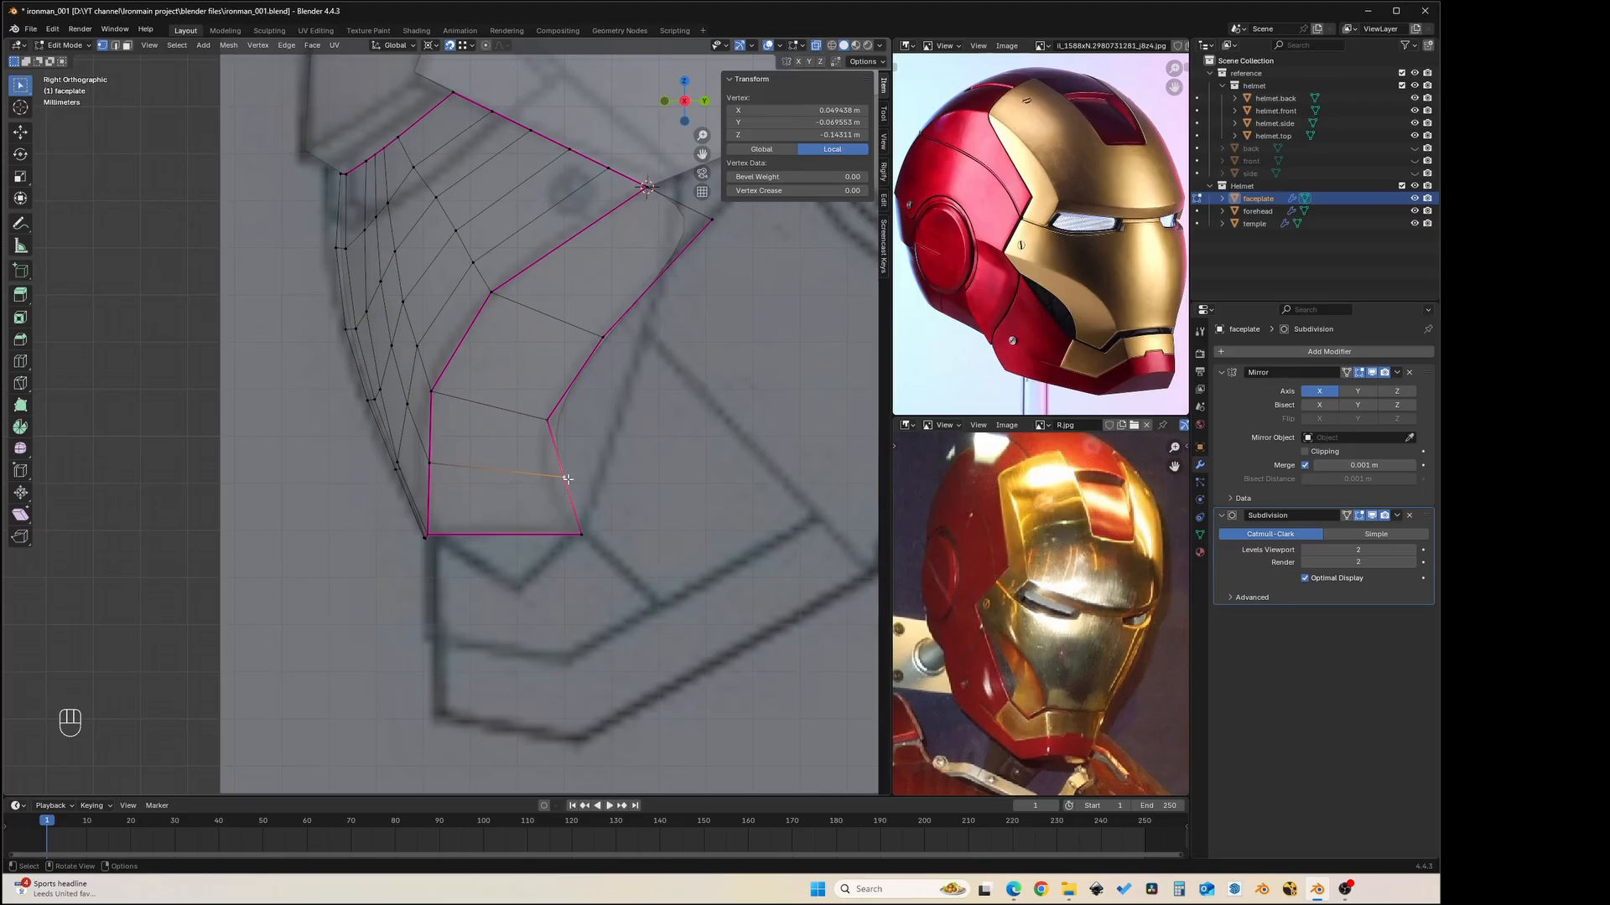
key("alt+z")
key("g")
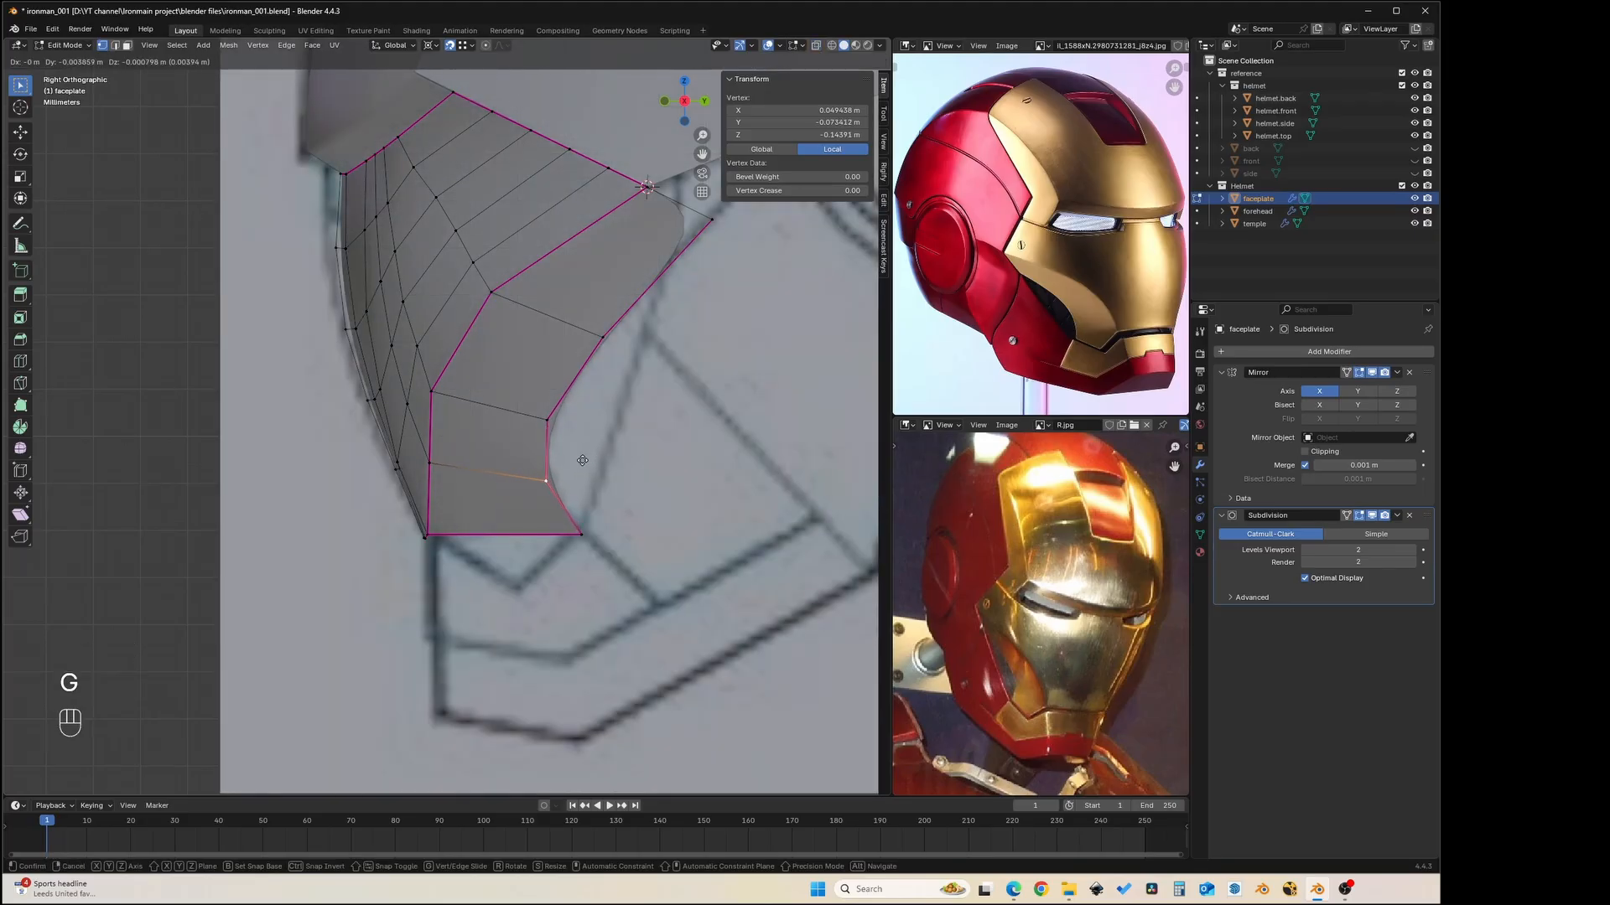
left_click(583, 459)
- Move the new loop's vertex on the creased cheek line about 2.8 mm forward
middle_click_drag(448, 462, 494, 464, "shift")
left_click(495, 463)
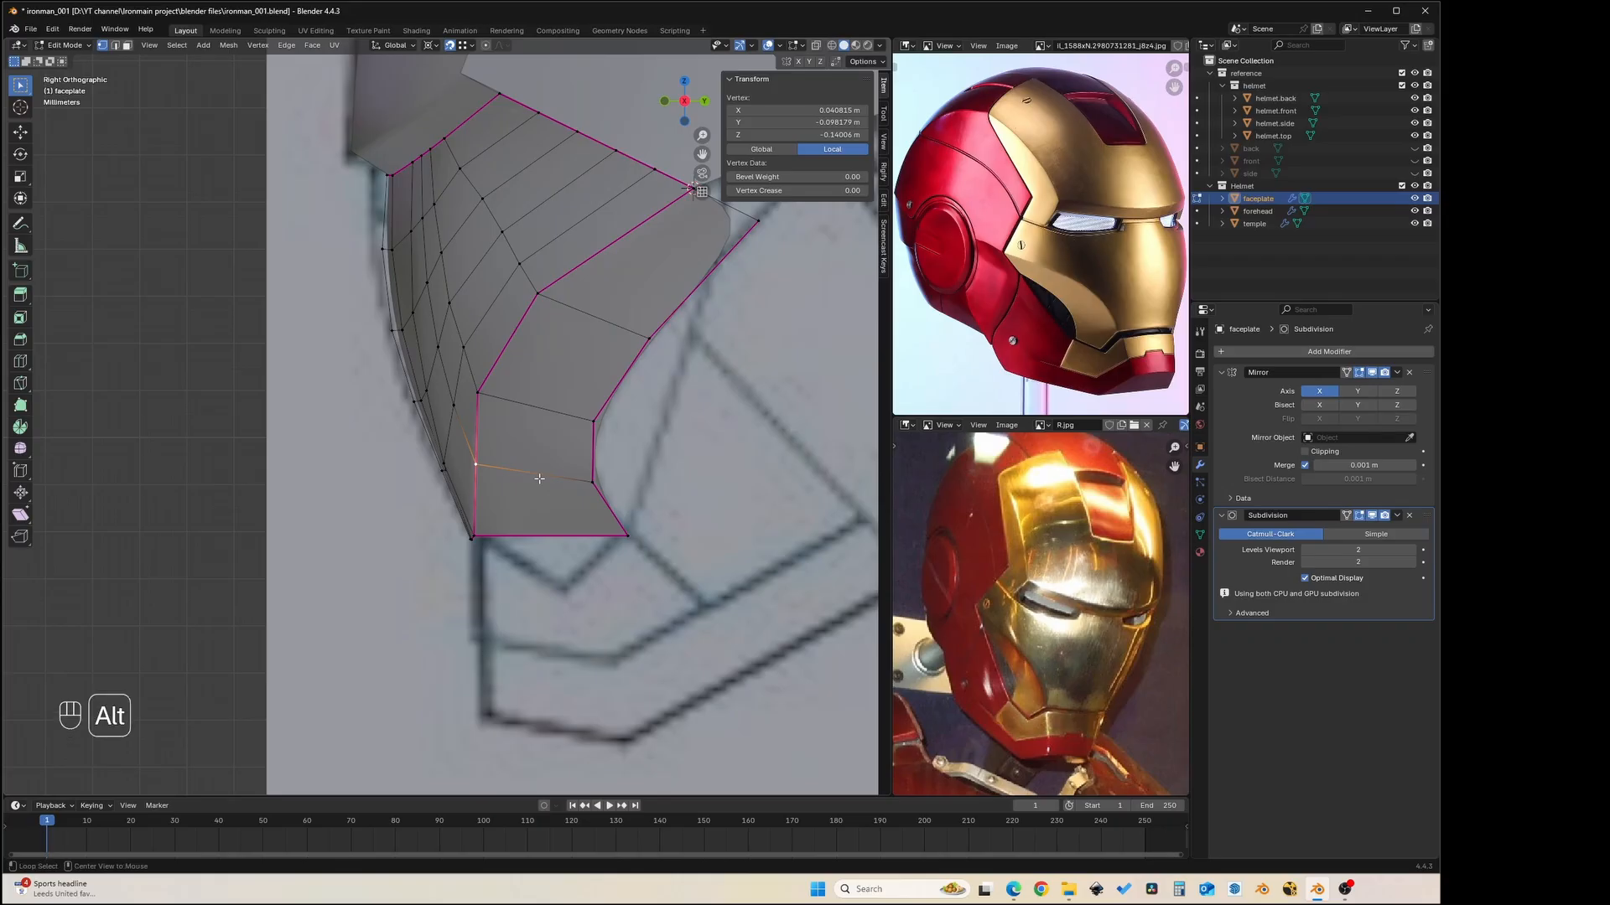
key("alt+z")
key("g")
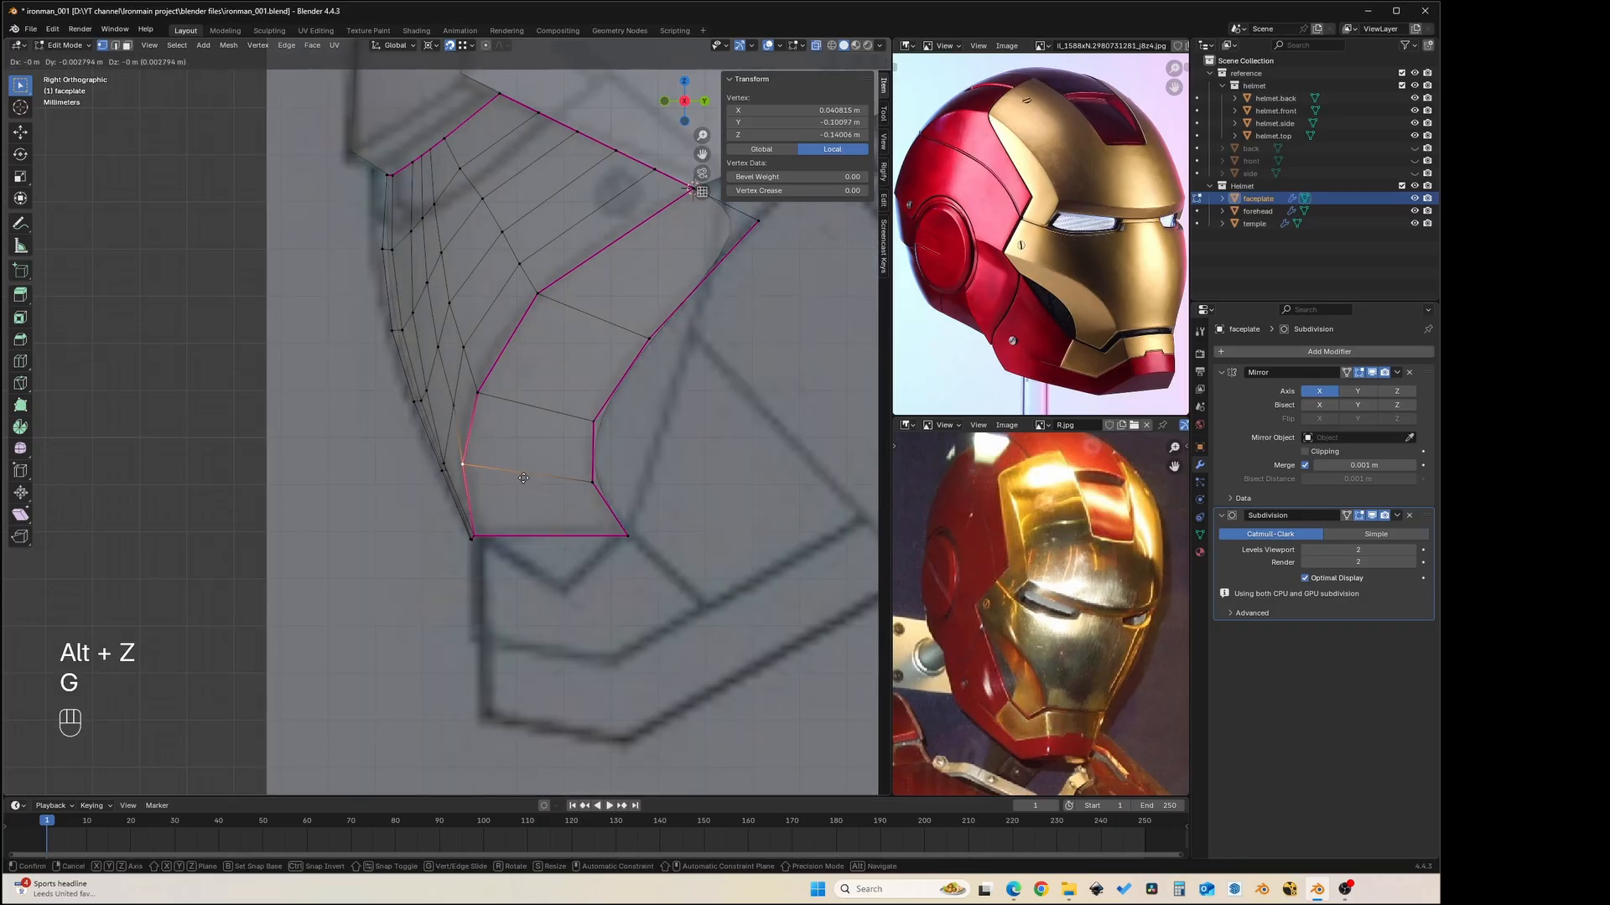
left_click(523, 478)
- Raise the next vertex up the cheek line about 4.7 mm using proportional editing
left_click(477, 392)
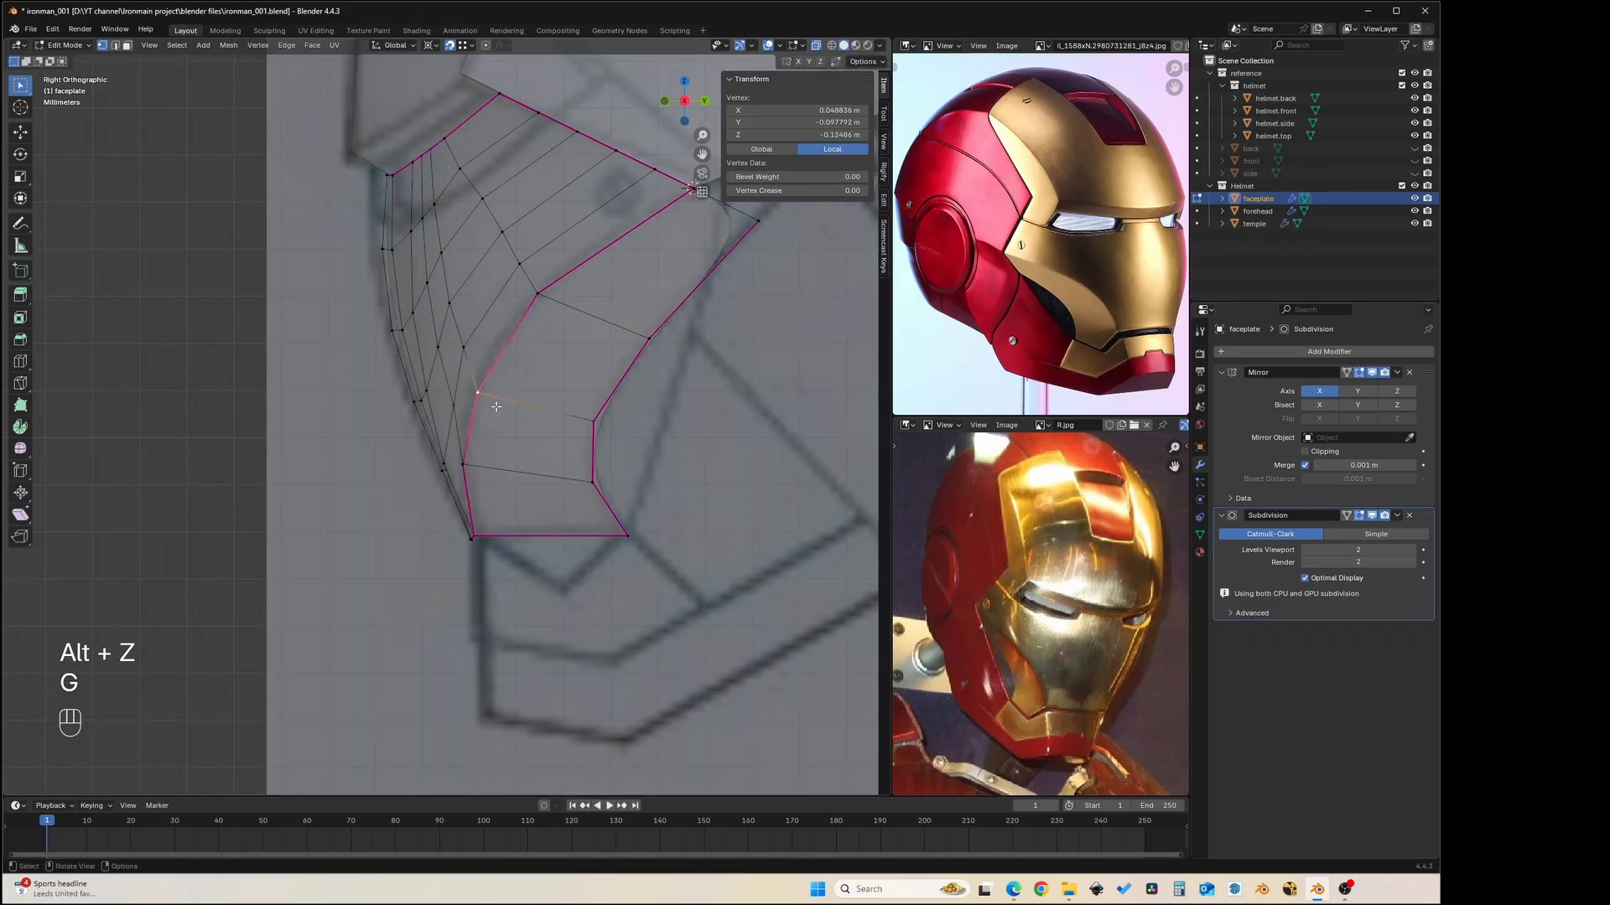
left_click(486, 45)
key("g")
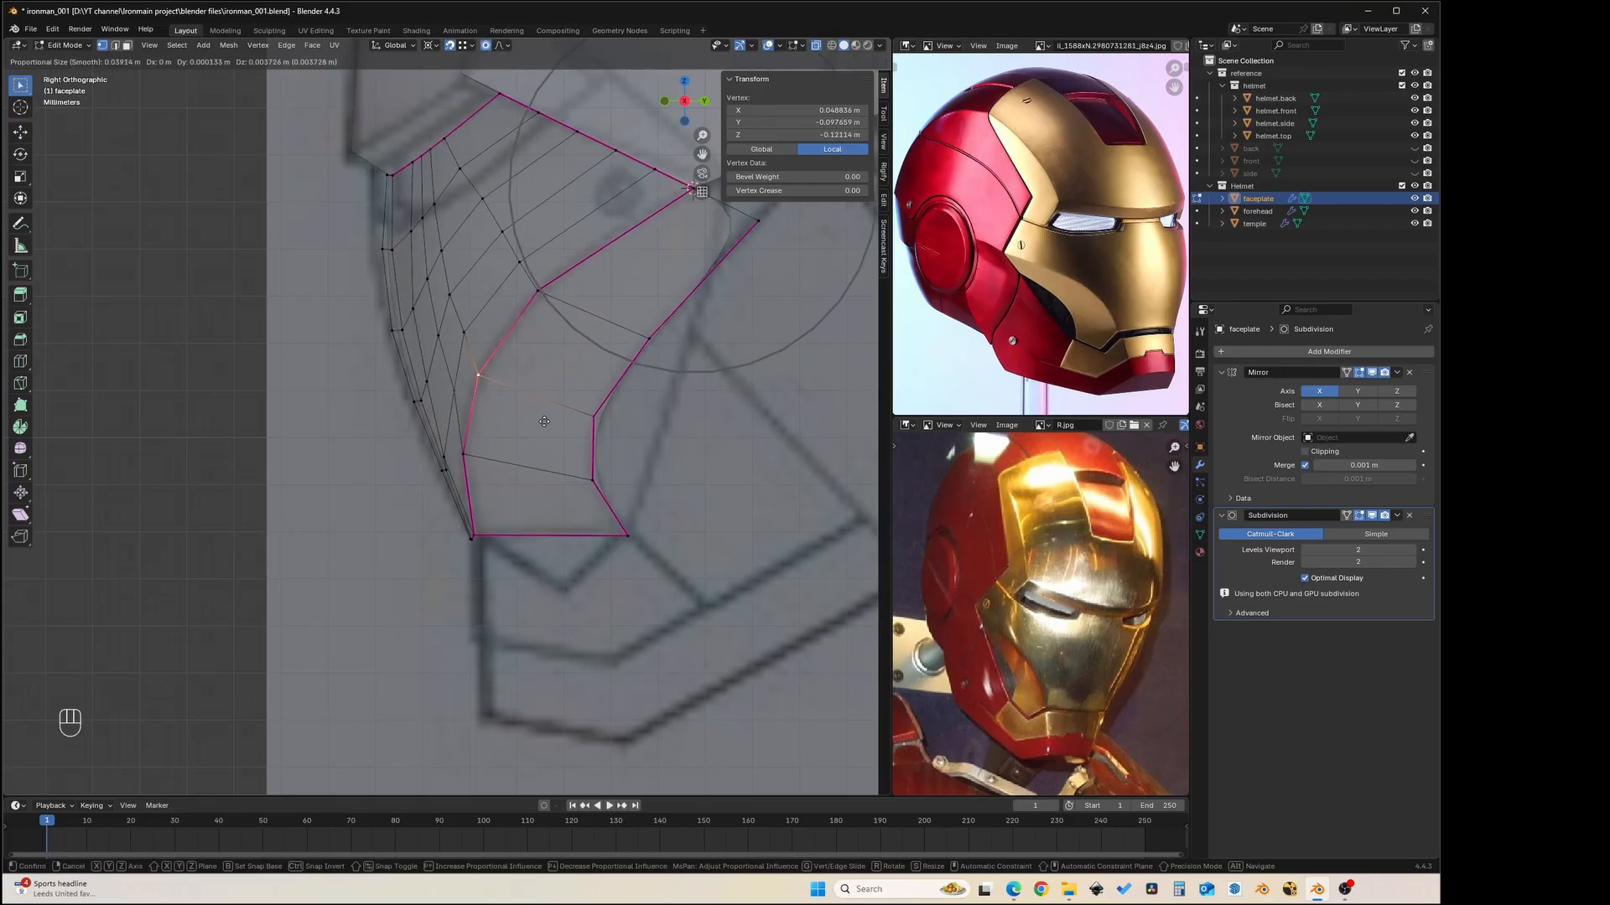
scroll(544, 421, "up", 1)
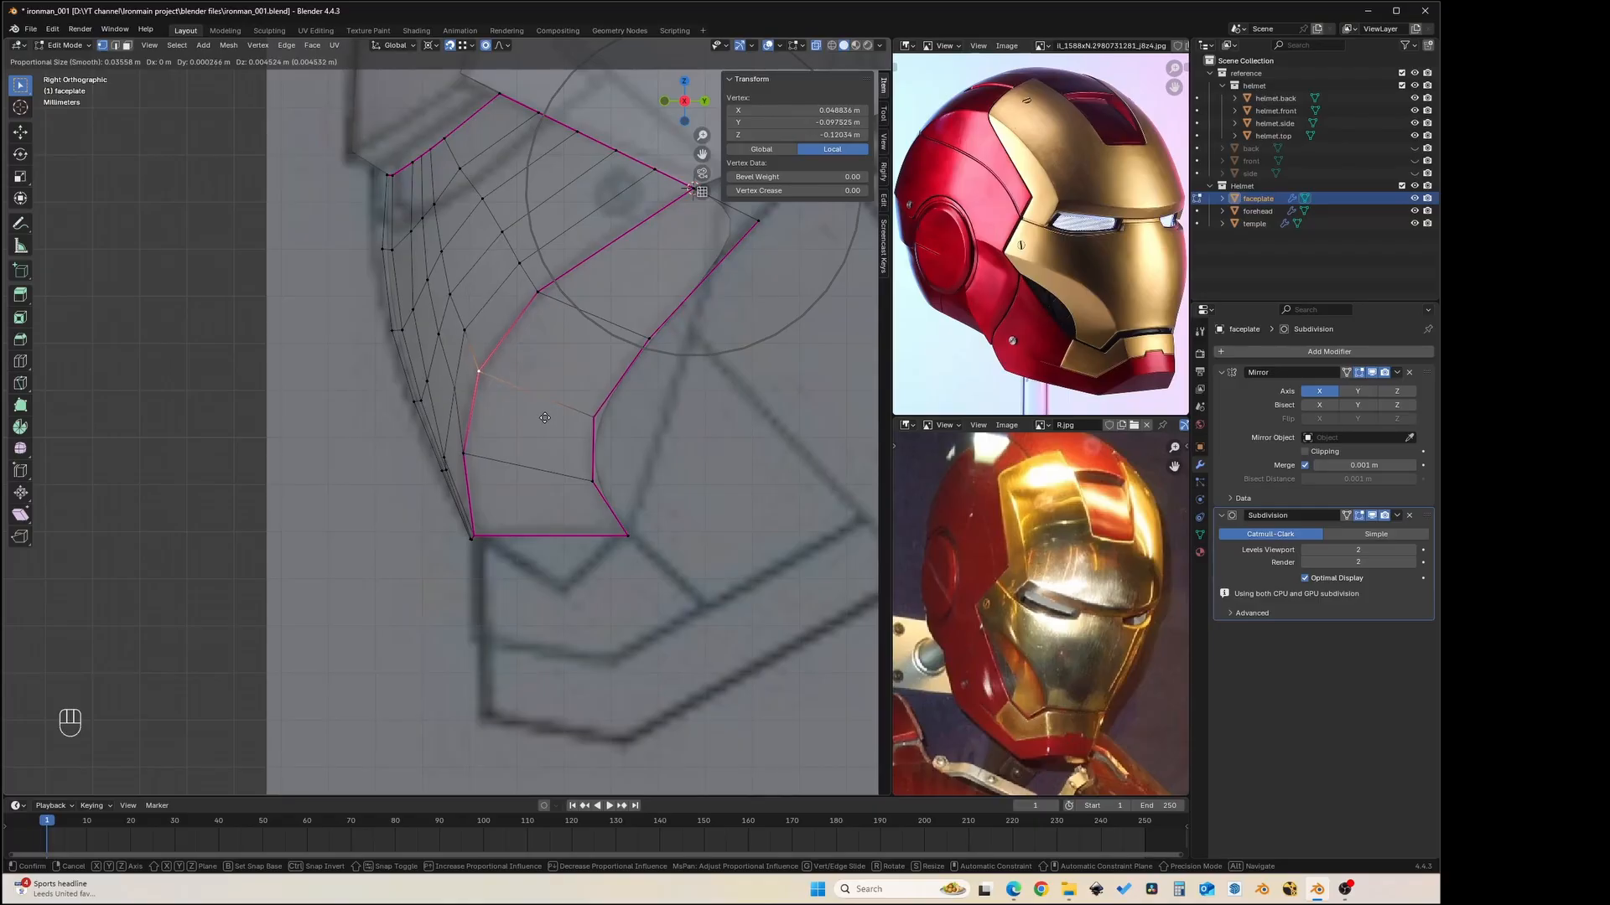
left_click(545, 417)
scroll(545, 416, "down", 1)
middle_click_drag(684, 350, 659, 406, "shift")
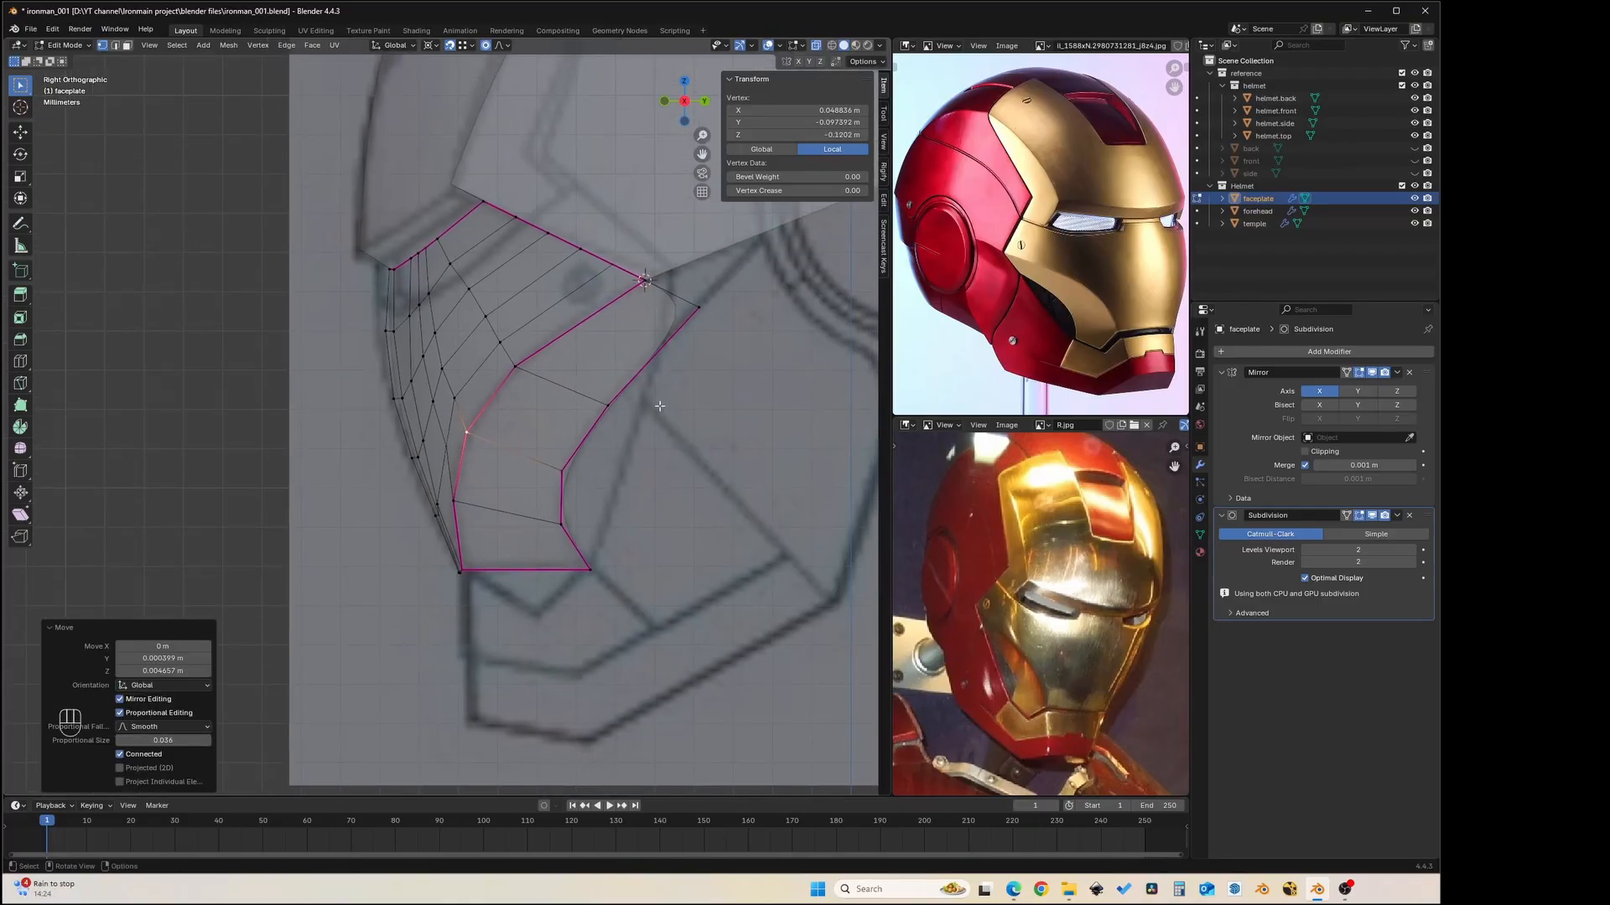
- Add a centred loop cut across the upper part of the cheek, just below the temple corner
key("ctrl+r")
left_click(597, 325)
key("Escape")
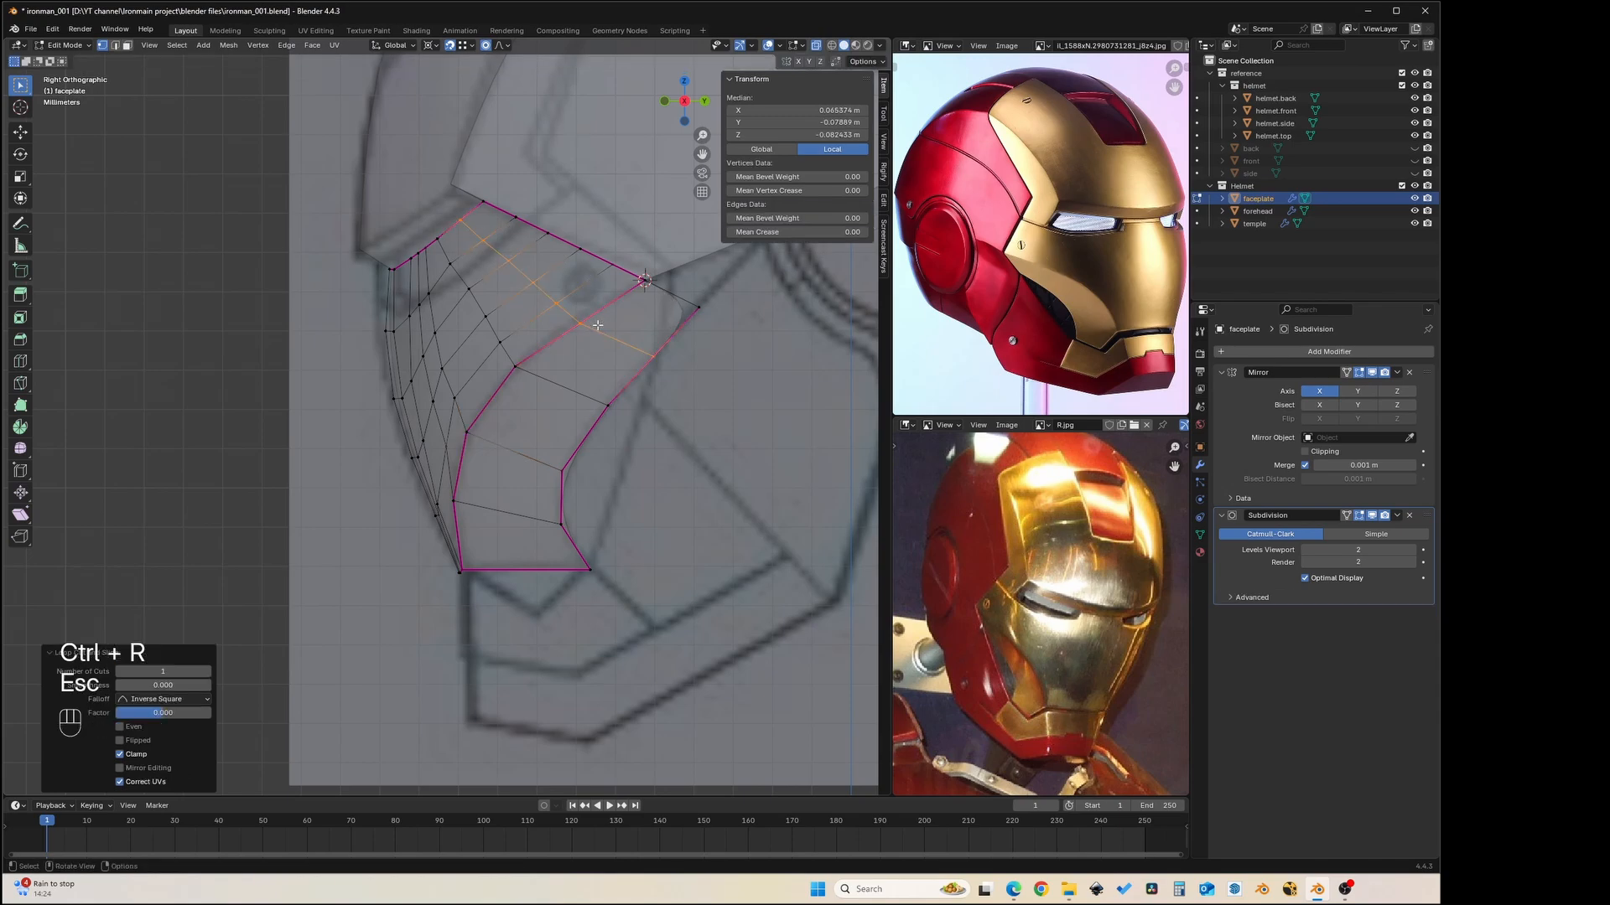
- Shift the upper loop's cheek-line vertex about 1.5 mm up and forward, and its rear border vertex about 1.3 mm forward
left_click(586, 326)
key("g")
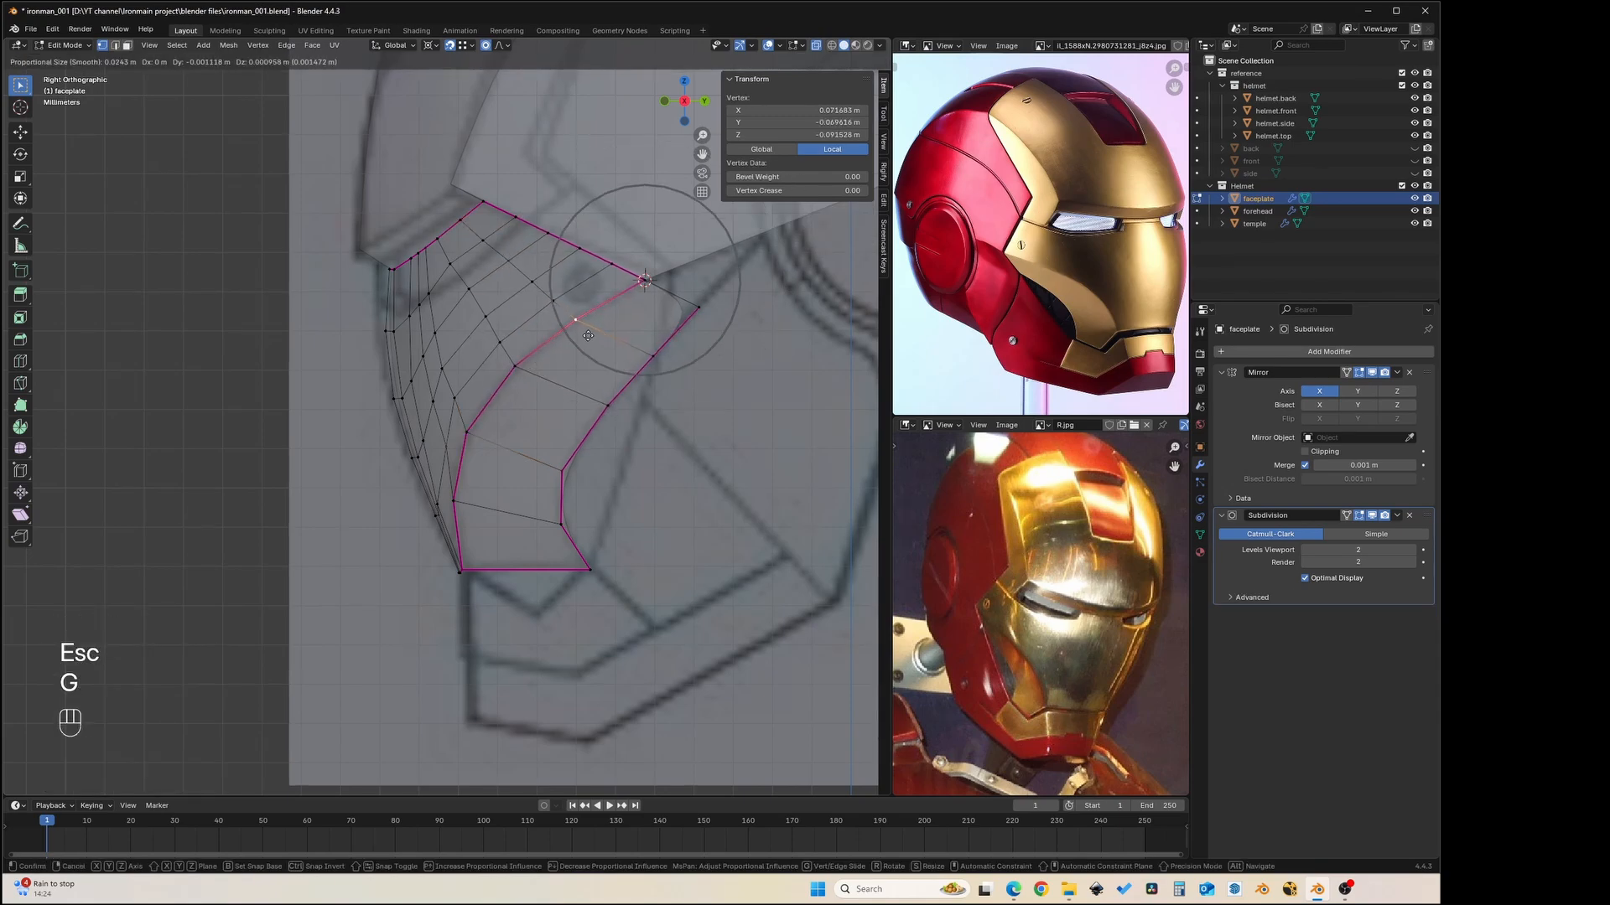
left_click(589, 336)
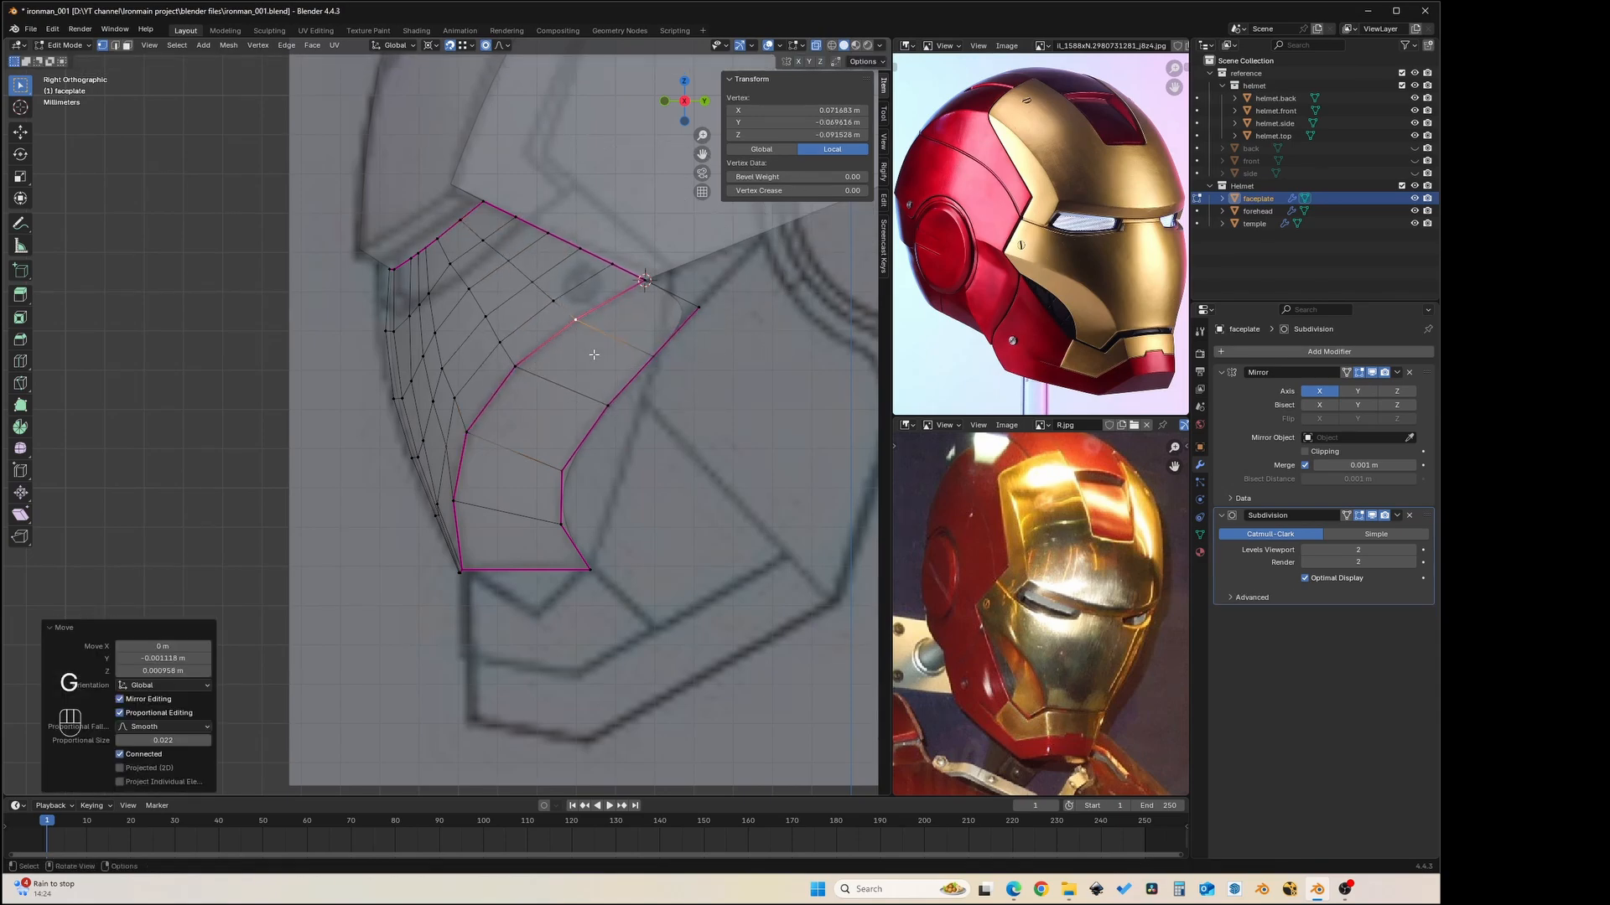
key("g")
left_click(651, 371)
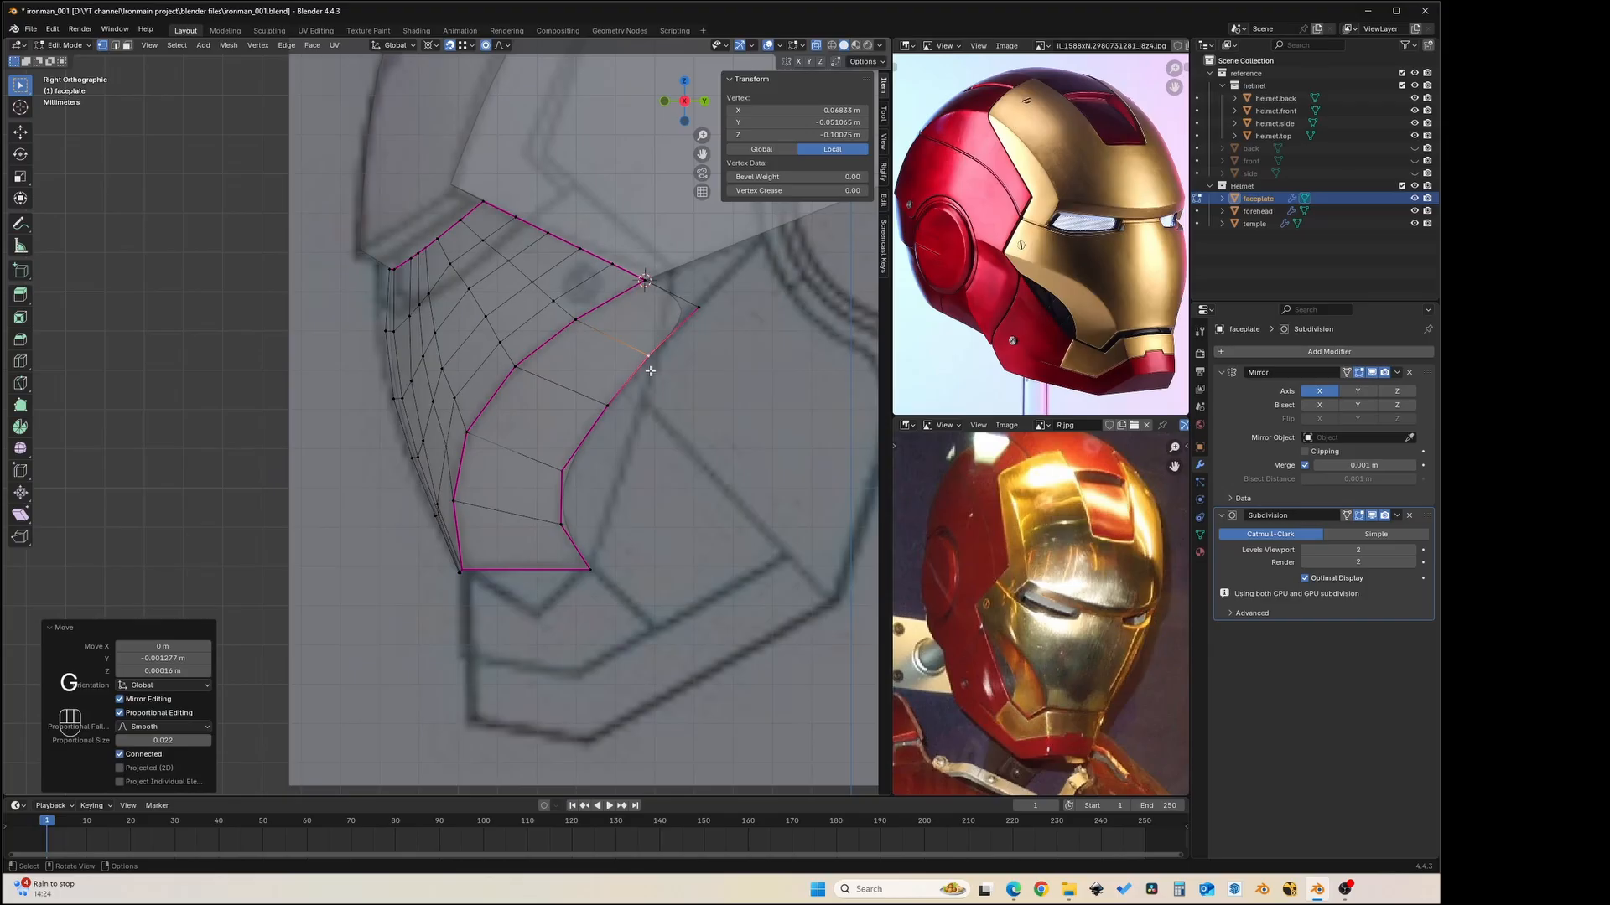
- Set the crease of the short top edge between the temple corner and the rear cheek border to 1.00
middle_click_drag(678, 300, 693, 339, "shift")
key("2")
left_click(694, 340)
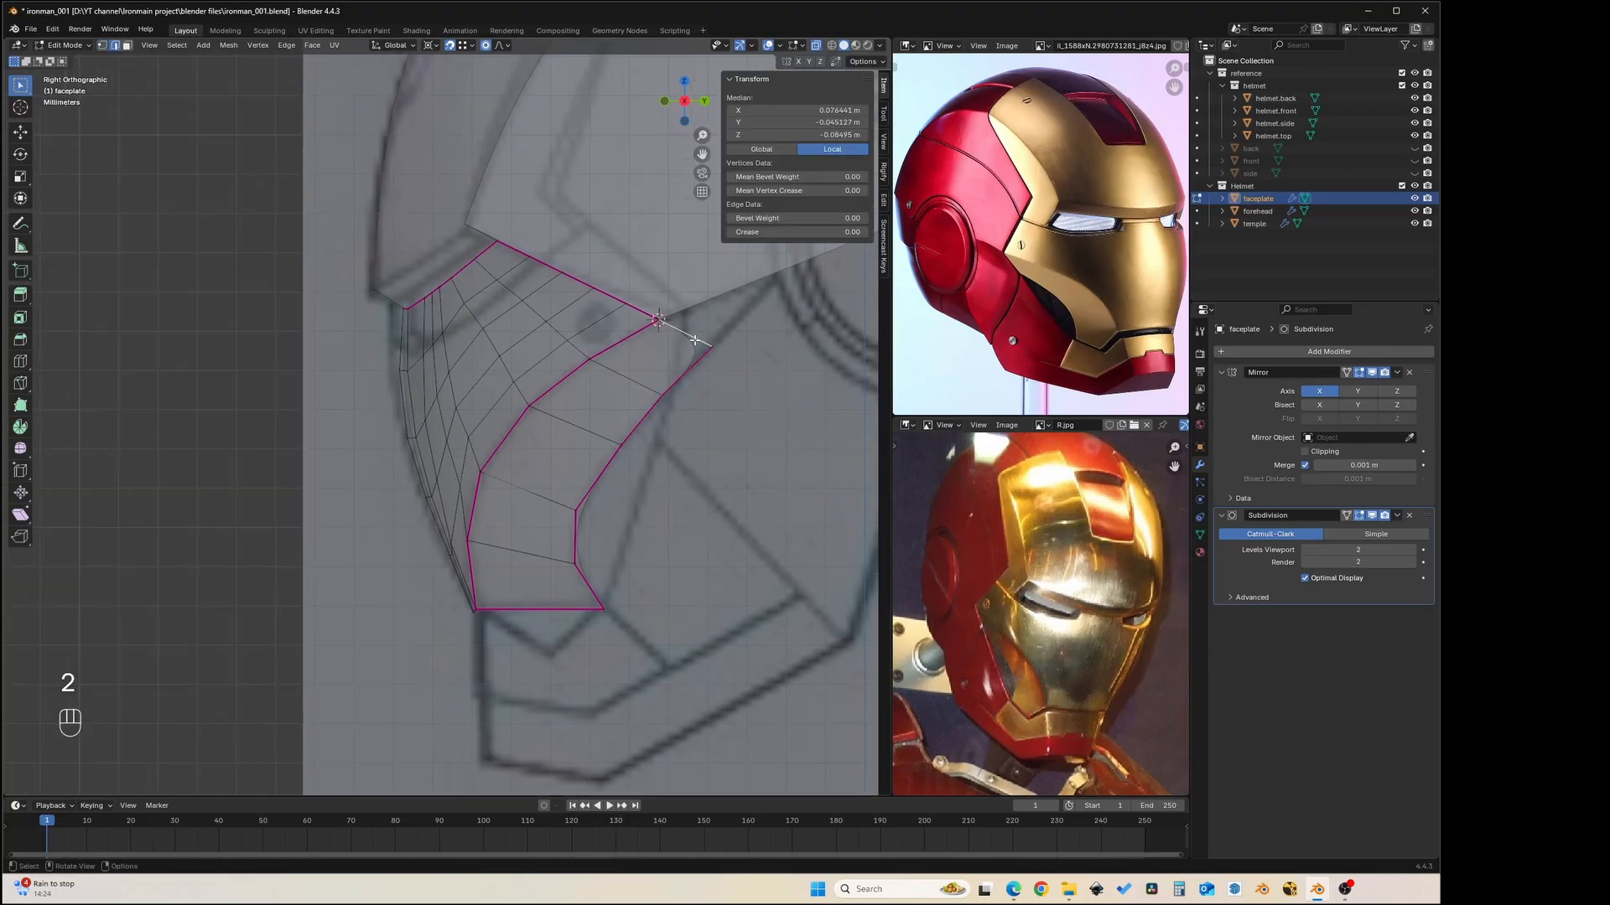
right_click(695, 339)
left_click(694, 338)
left_click(694, 339)
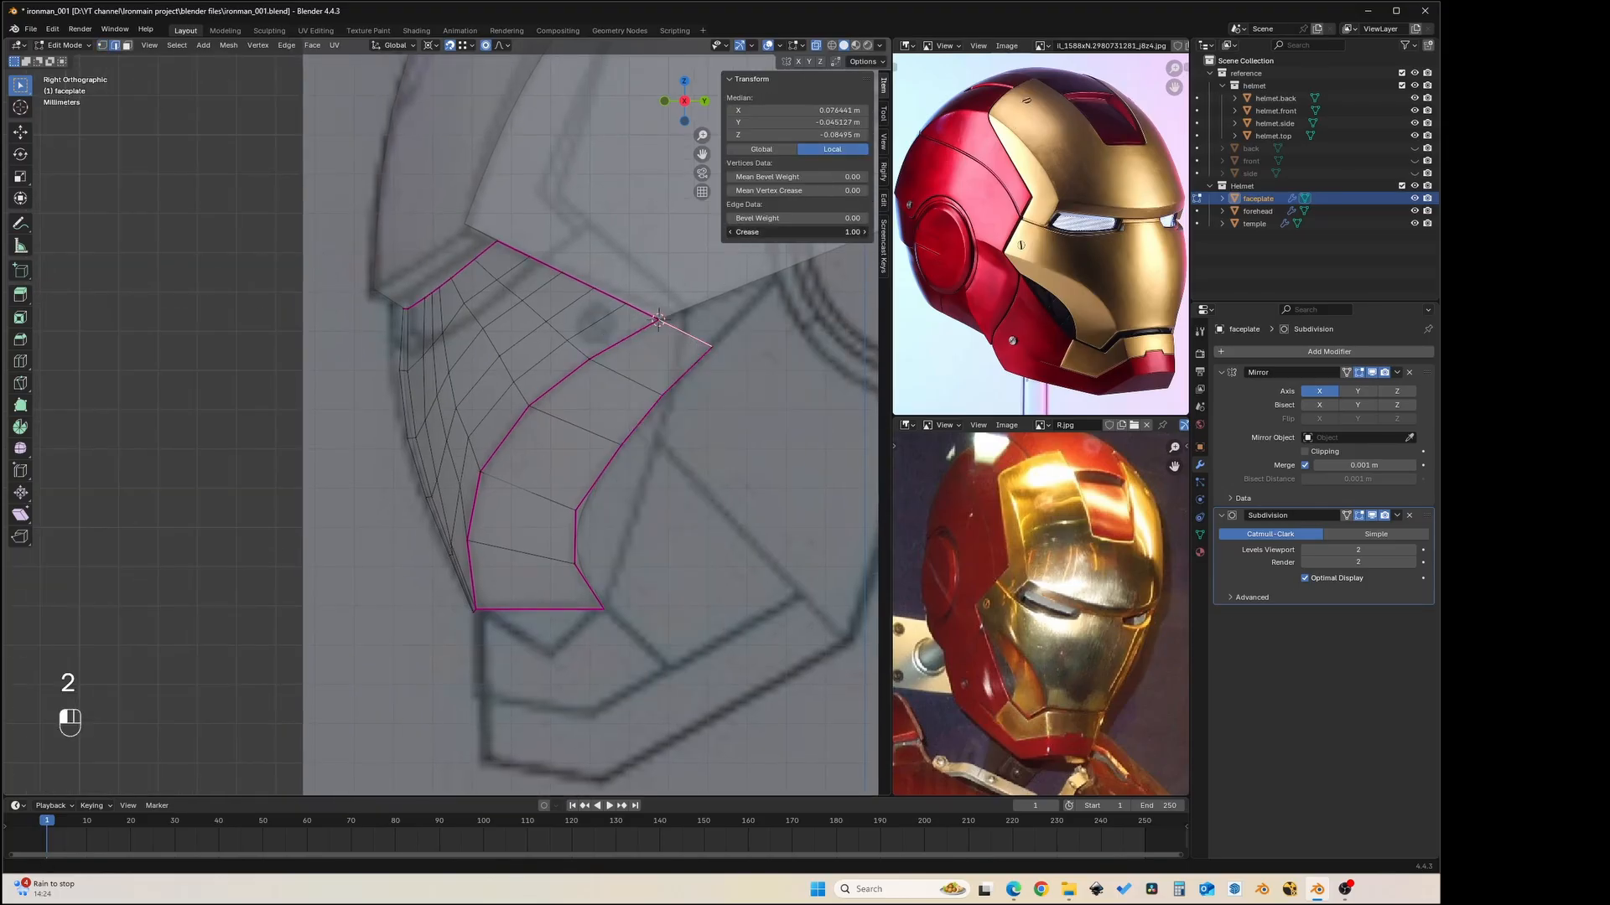
- Examine the smoothed faceplate in perspective, then check its mesh against the front reference drawing
key("Tab")
mouse_move(496, 359)
middle_mouse_down()
mouse_move(618, 369)
mouse_move(660, 485)
mouse_move(669, 460)
mouse_move(634, 462)
mouse_move(655, 445)
mouse_move(632, 445)
middle_mouse_up()
key("alt+z")
key("Tab")
key("Tab")
key("grave")
key("alt+z")
key("alt+z")
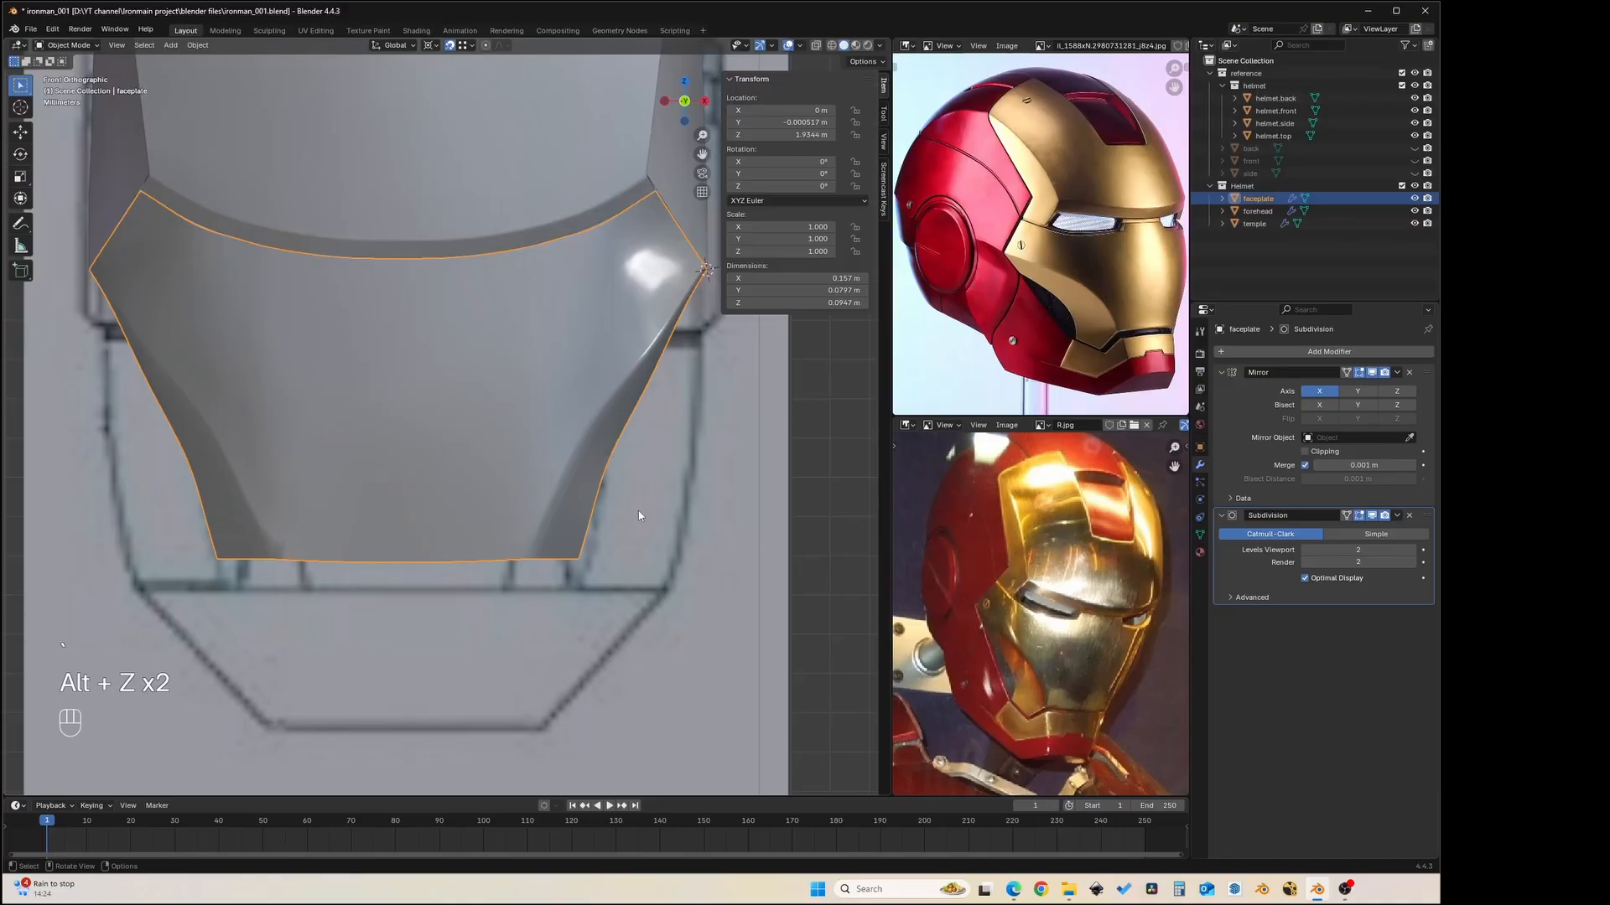
key("Tab")
key("alt+z")
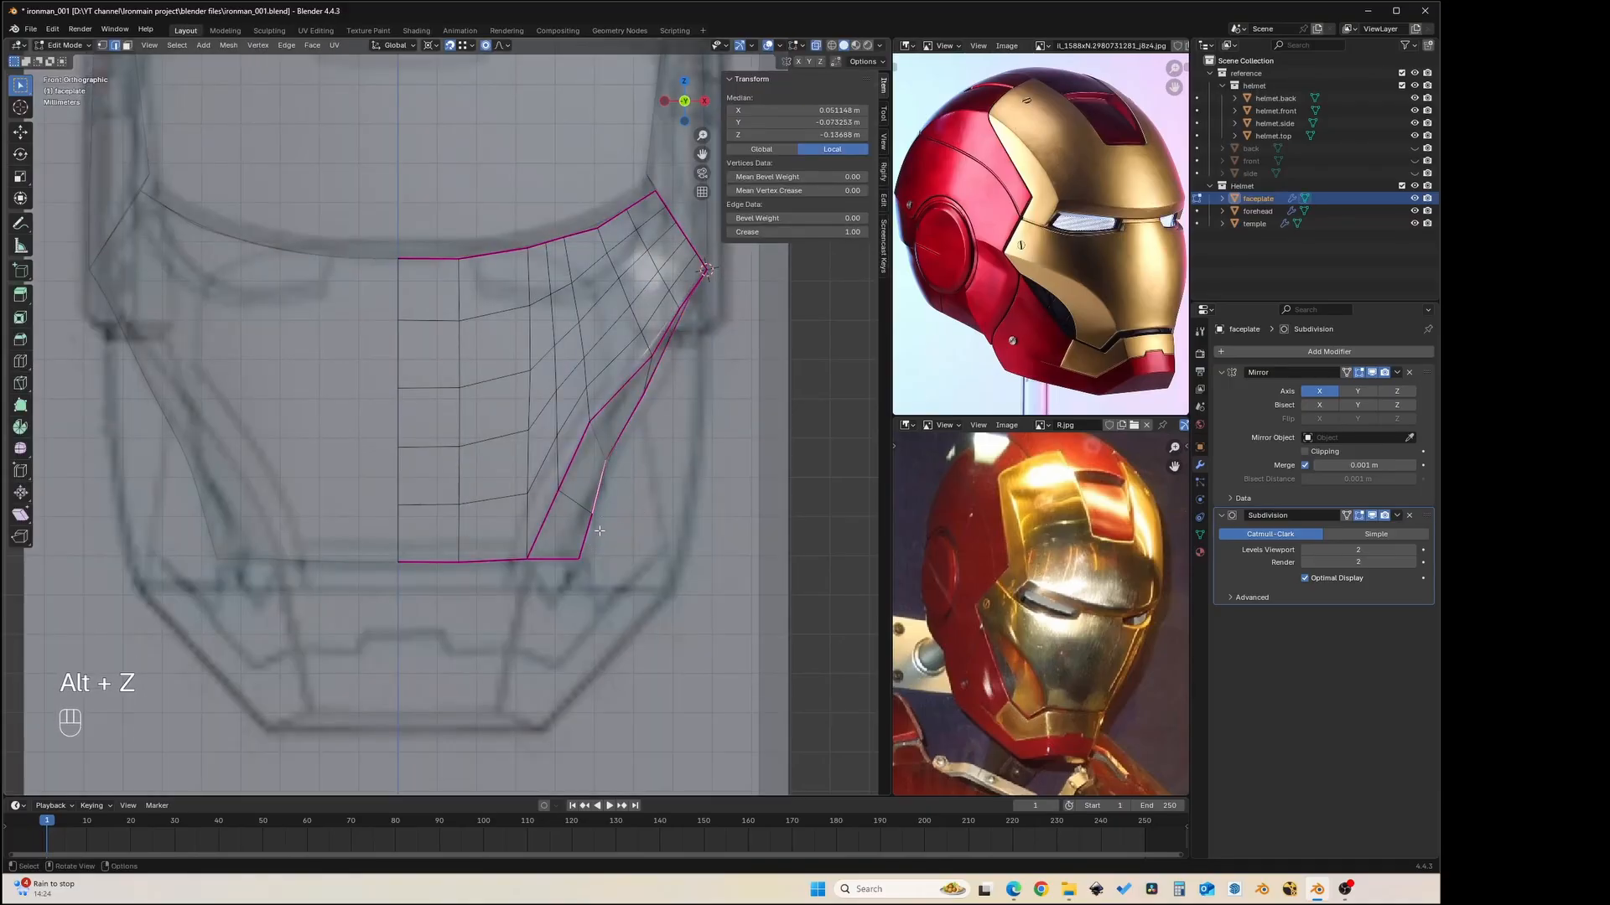
key("1")
key("g")
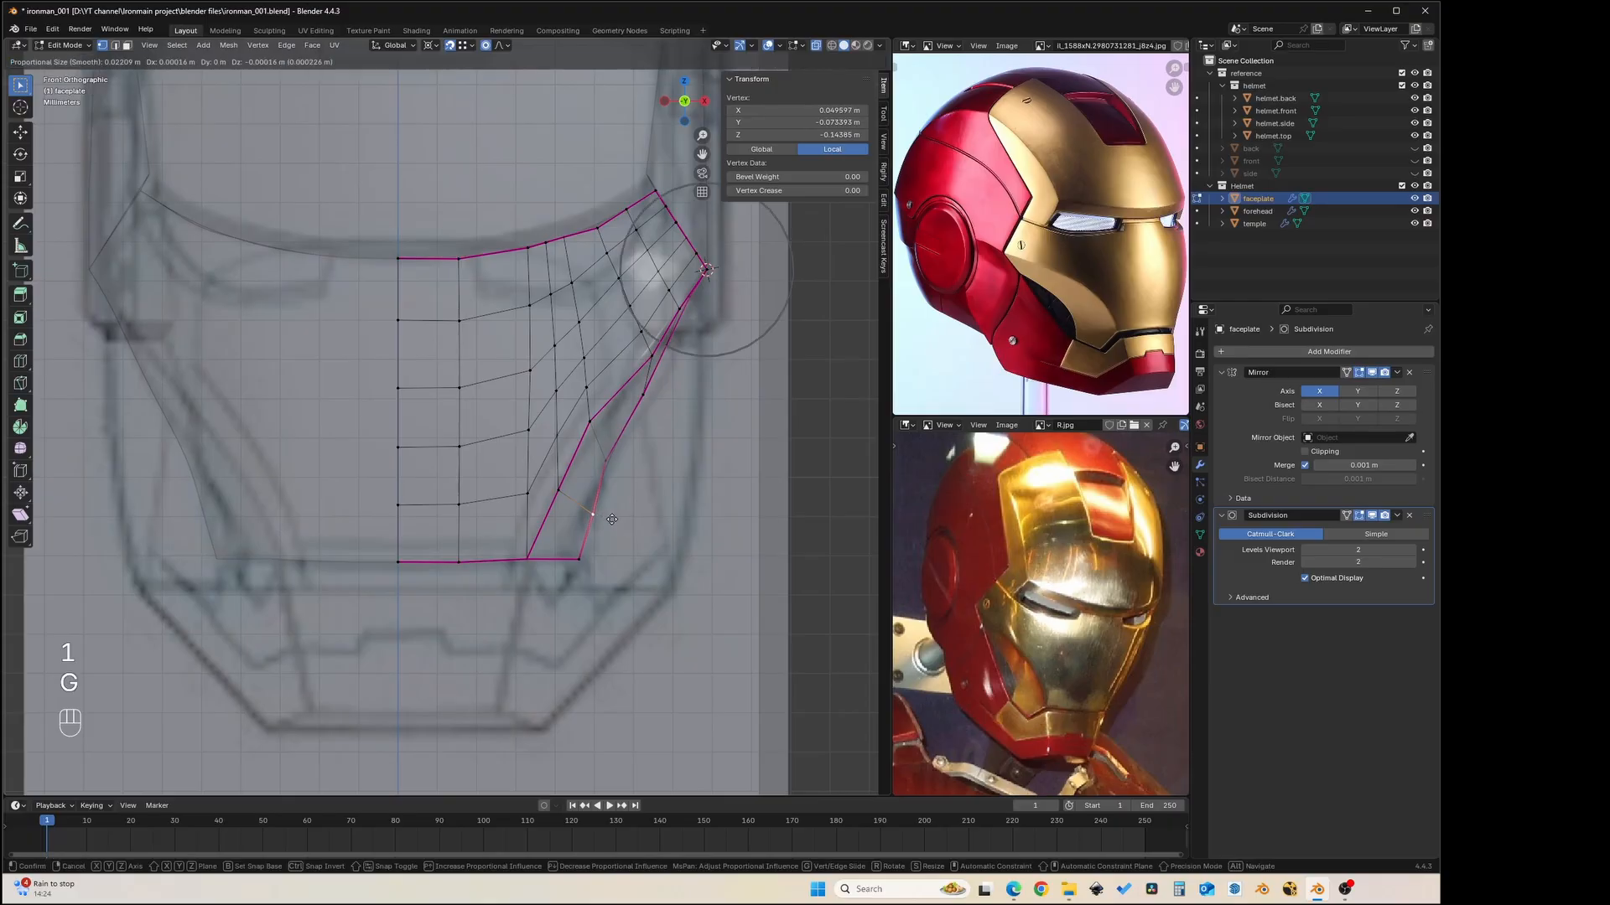
key("Escape")
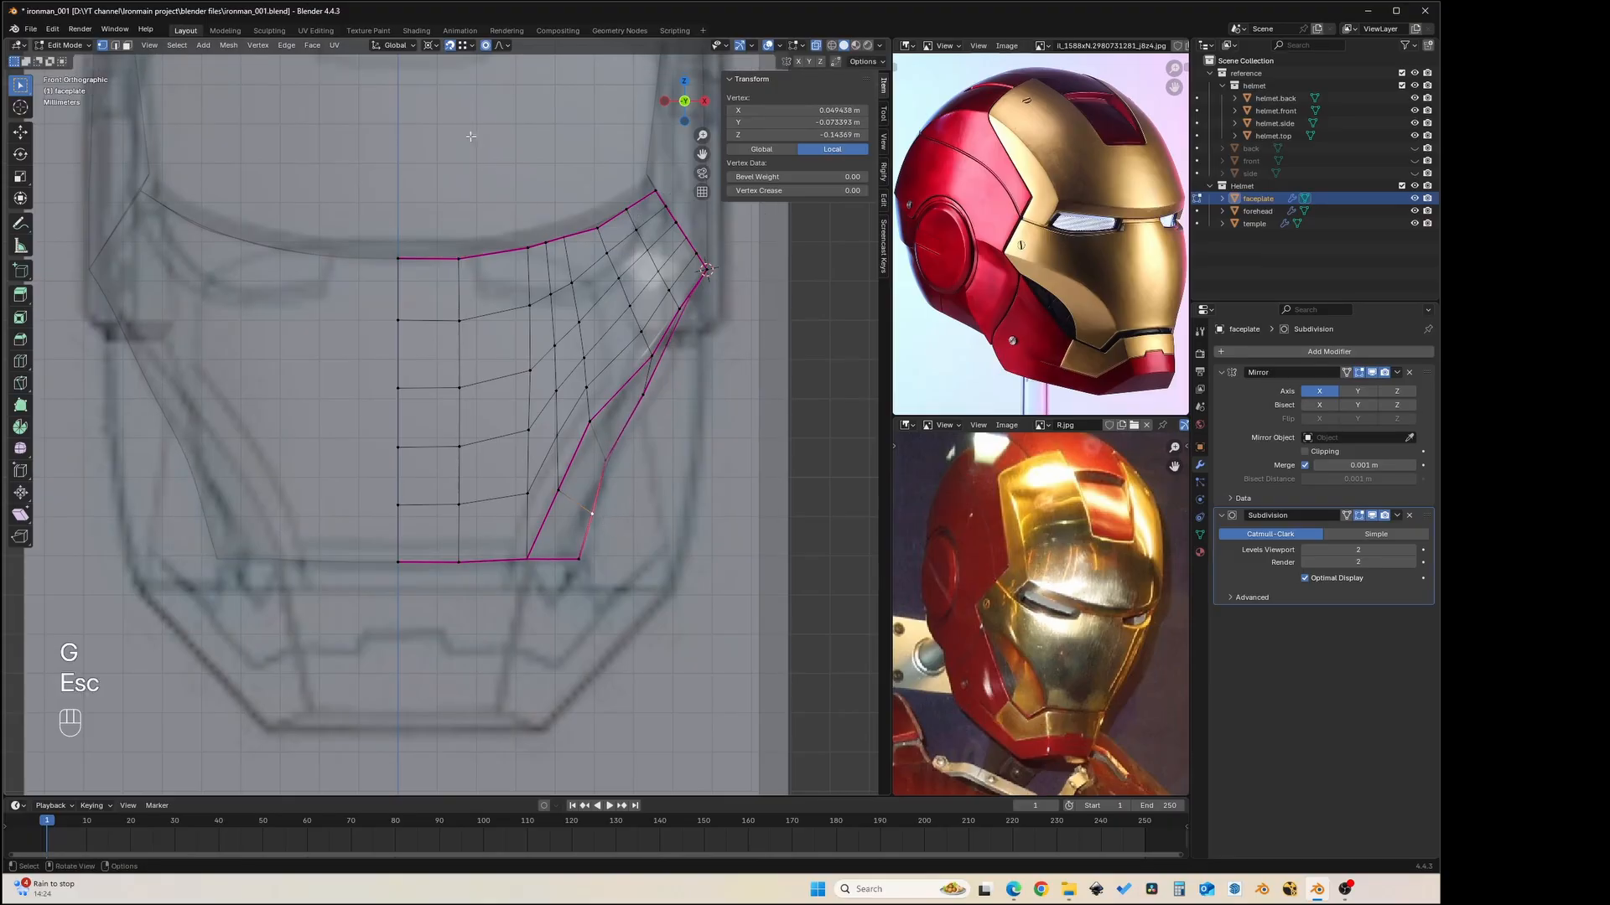
- Set the pivot point to Individual Origins and move the lower rear cheek-border vertex about 3 mm inward with proportional editing
left_click(428, 46)
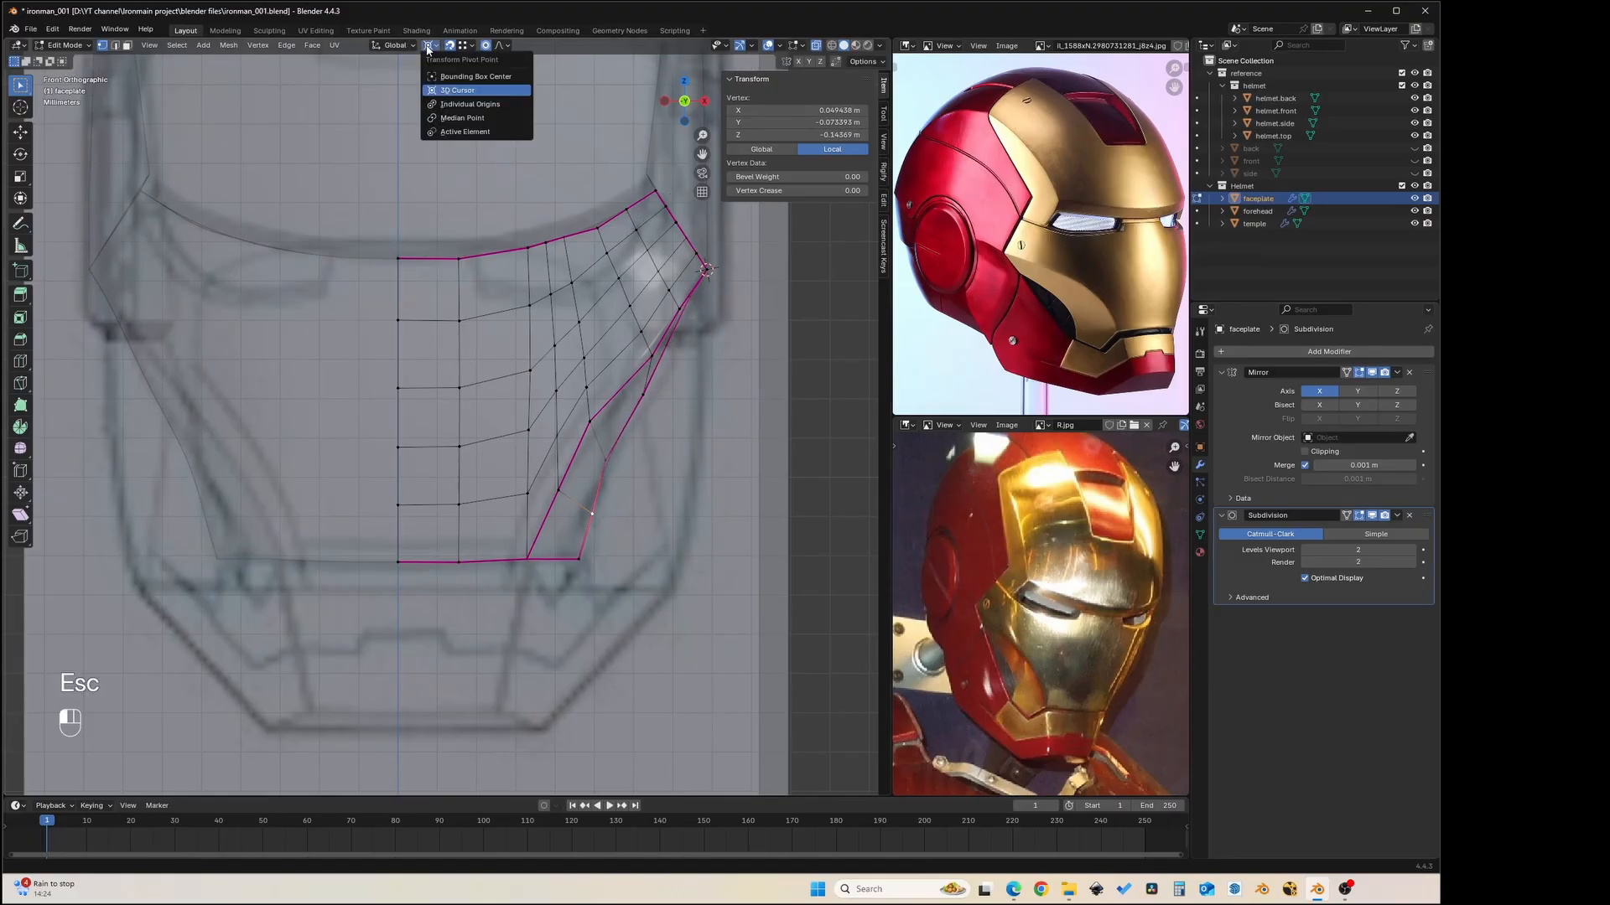
left_click(470, 104)
key("g")
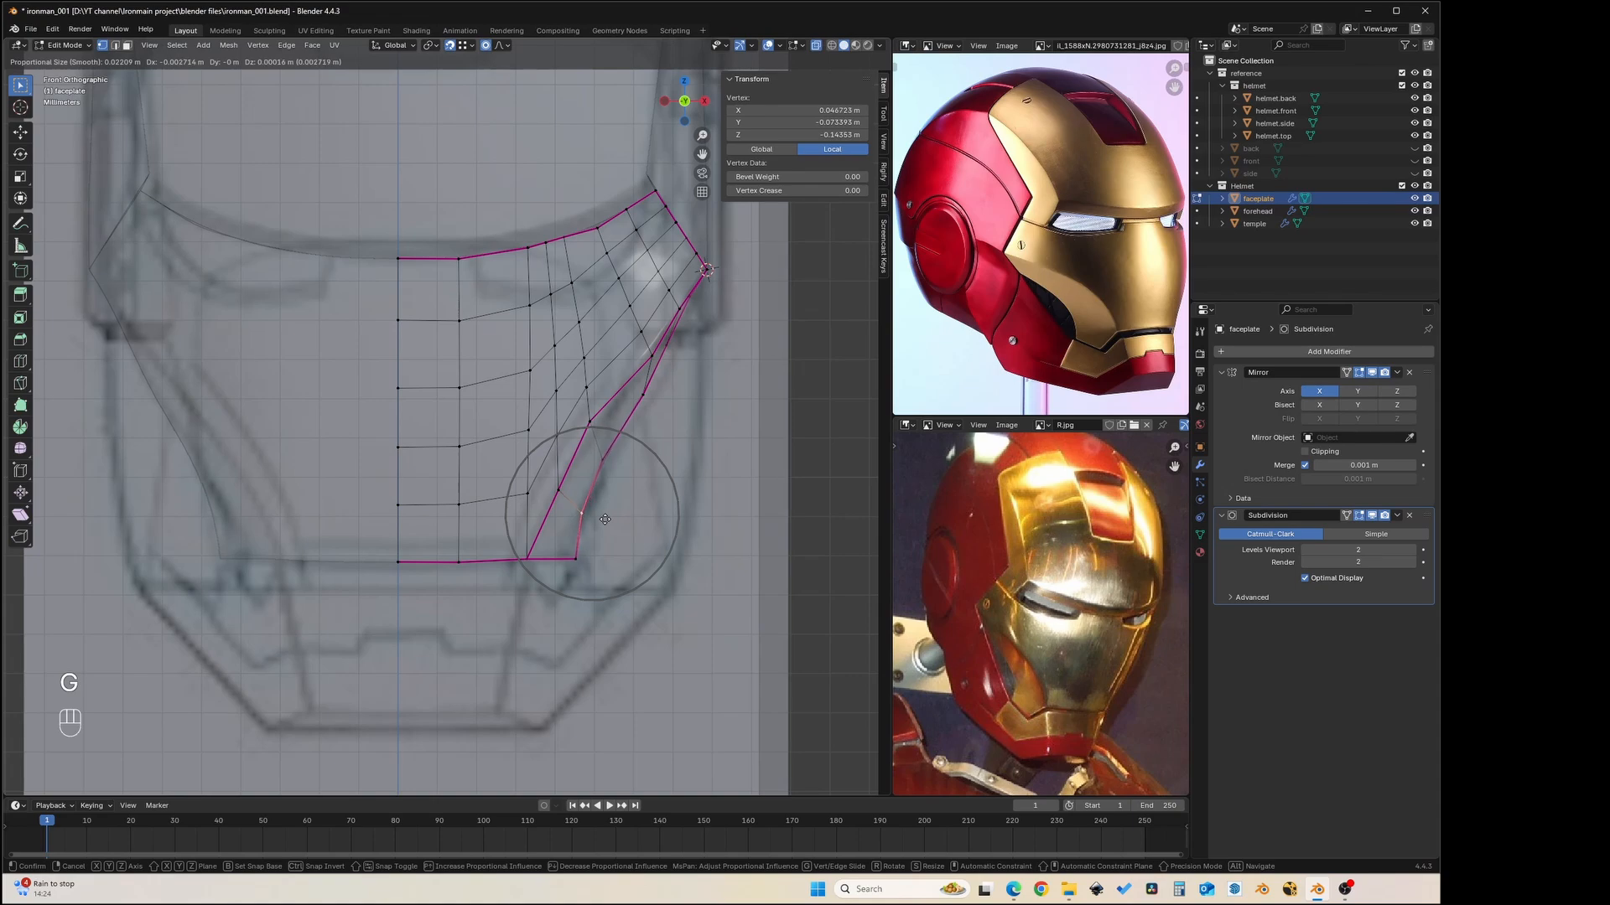
scroll(602, 519, "down", 3)
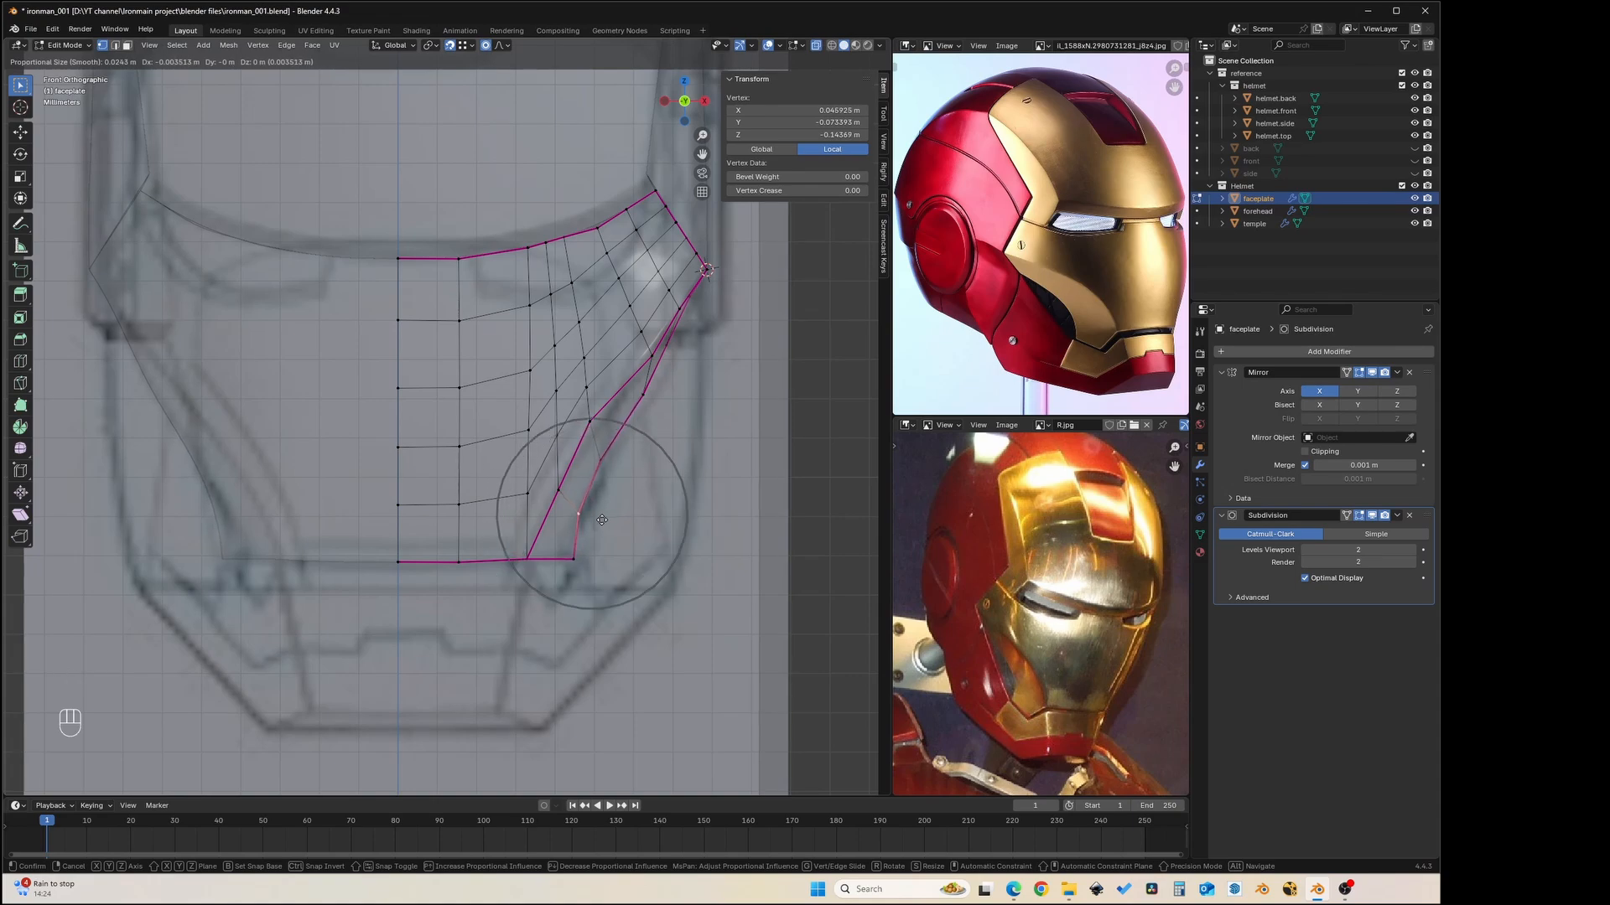
scroll(602, 519, "down", 3)
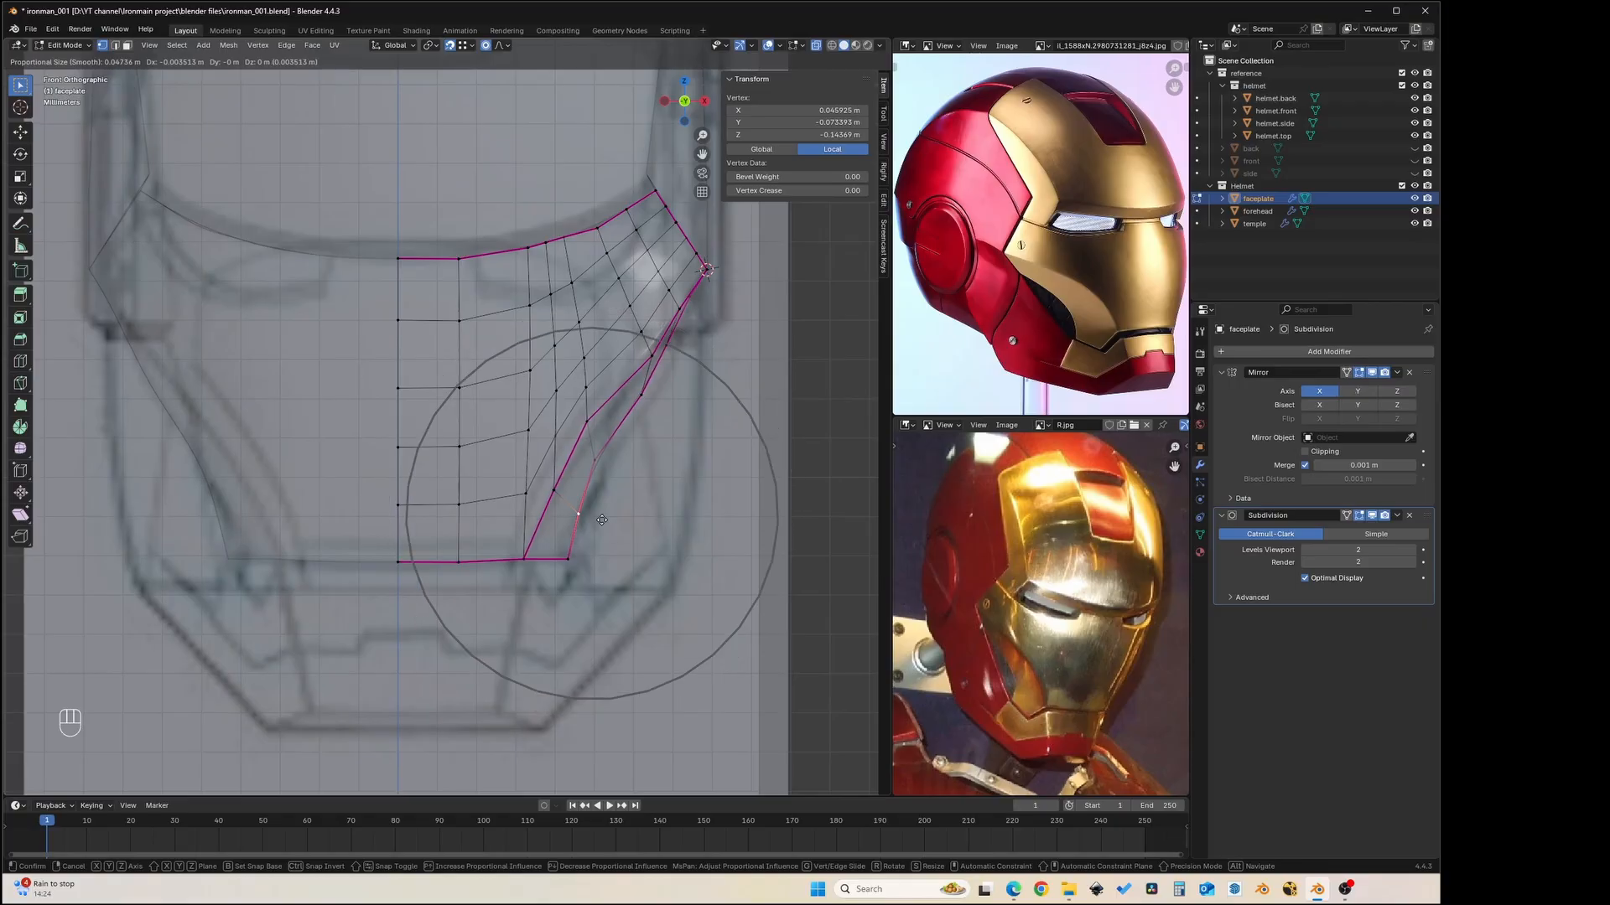
scroll(602, 519, "up", 4)
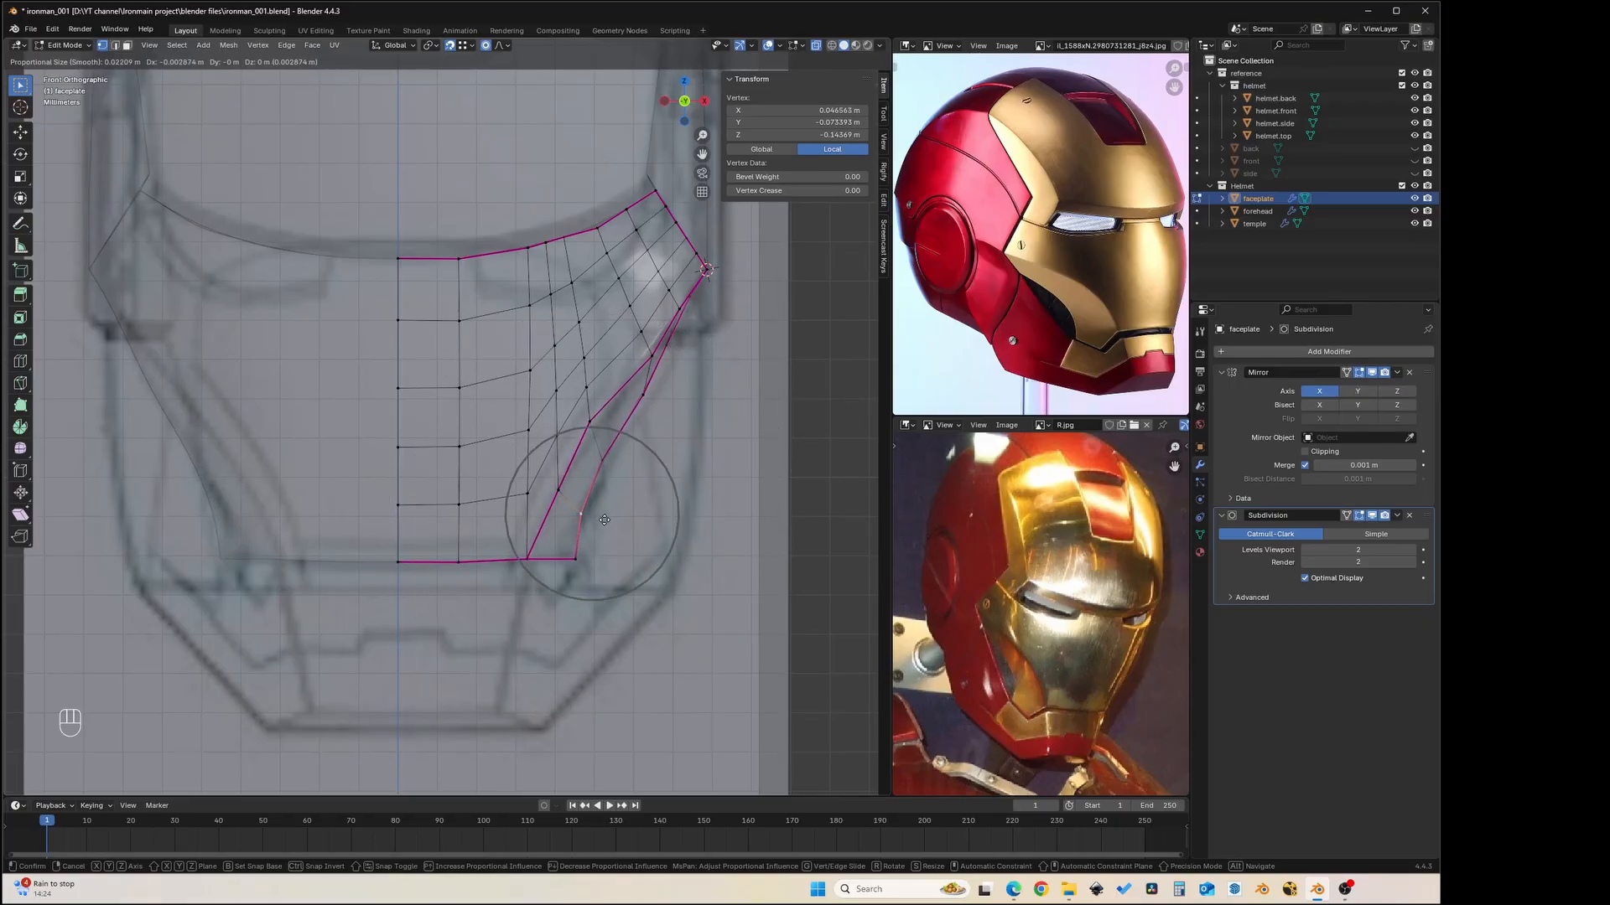
left_click(602, 518)
left_click(559, 490)
key("g")
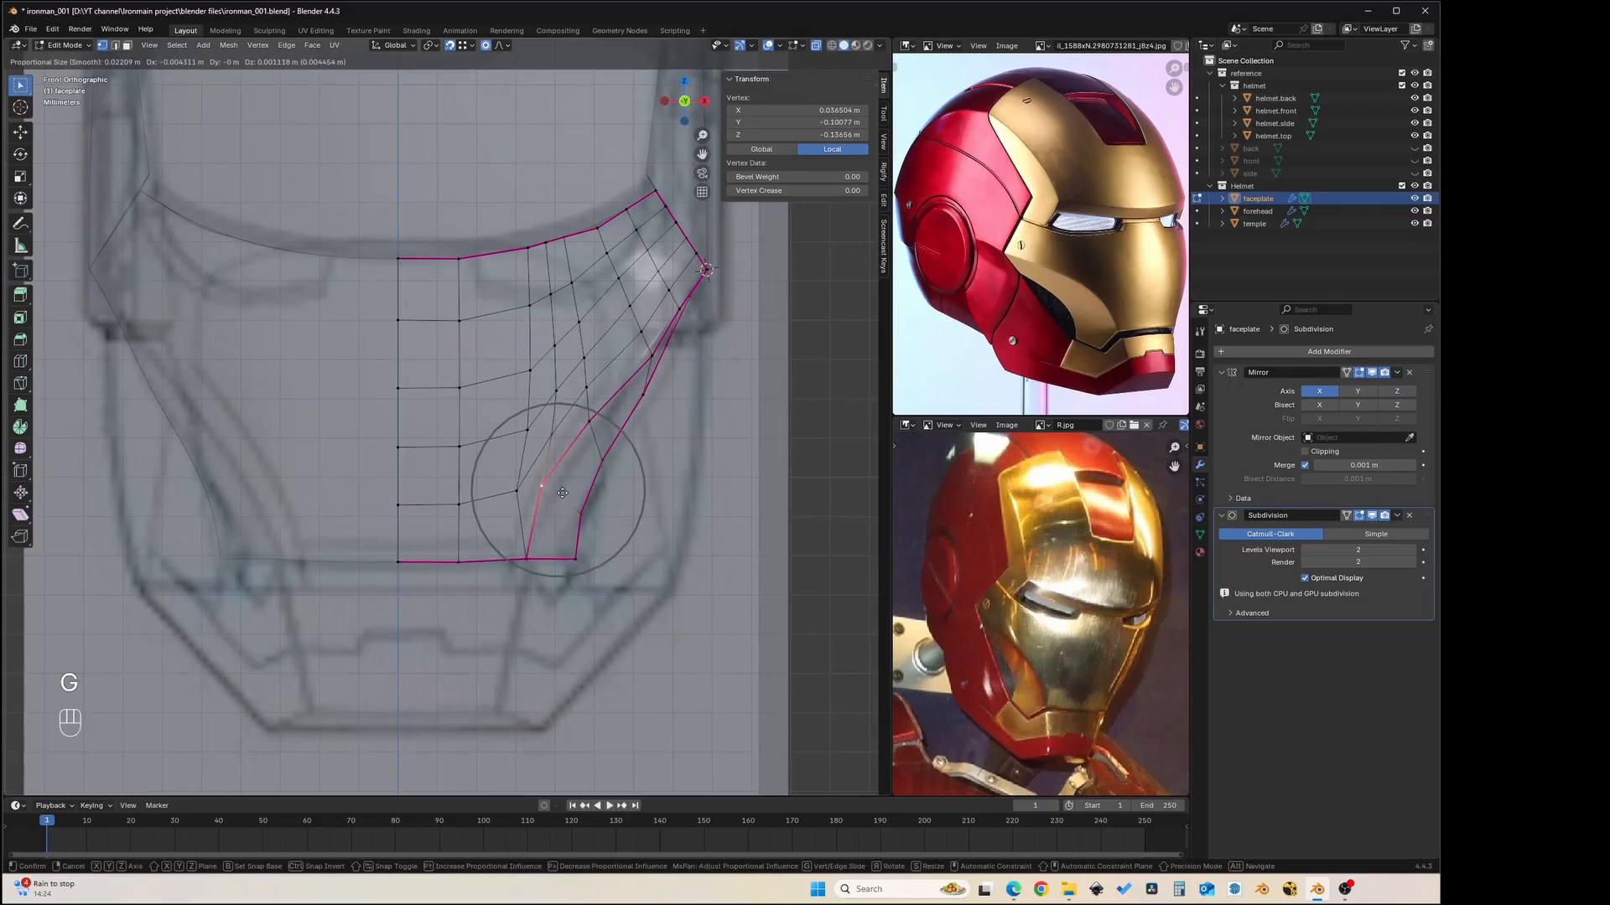
key("Escape")
- Move the cheek line's bottom corner vertex about 3.7 mm inward along X with a wider proportional editing radius
left_click(529, 555)
middle_click_drag(544, 572, 634, 608, "shift")
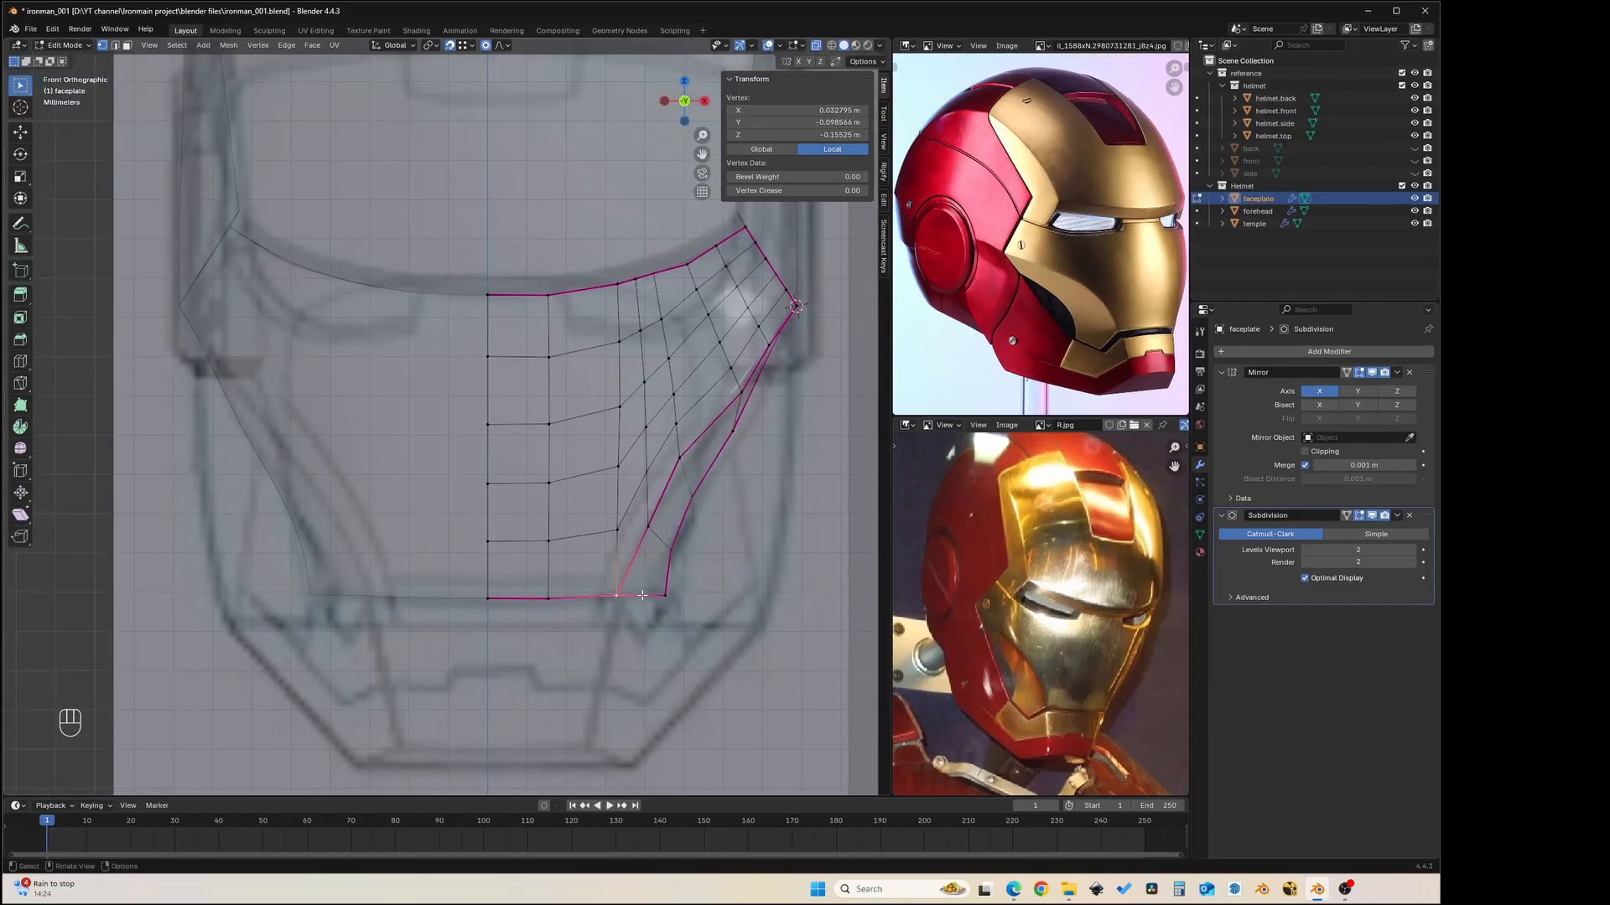
key("g")
key("x")
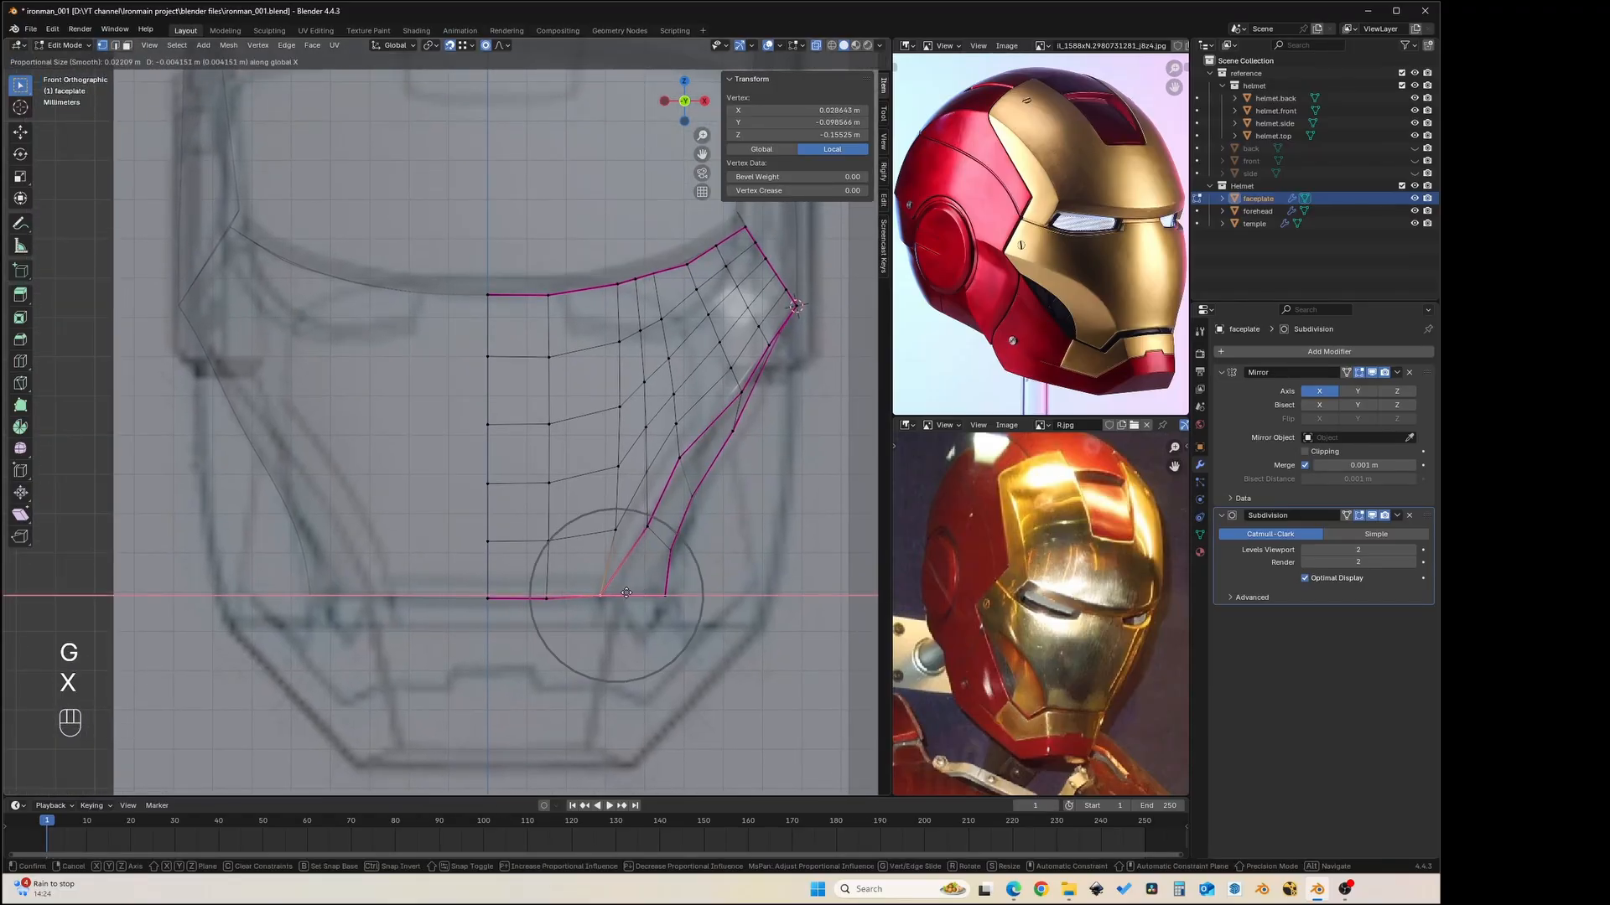
scroll(631, 594, "down", 9)
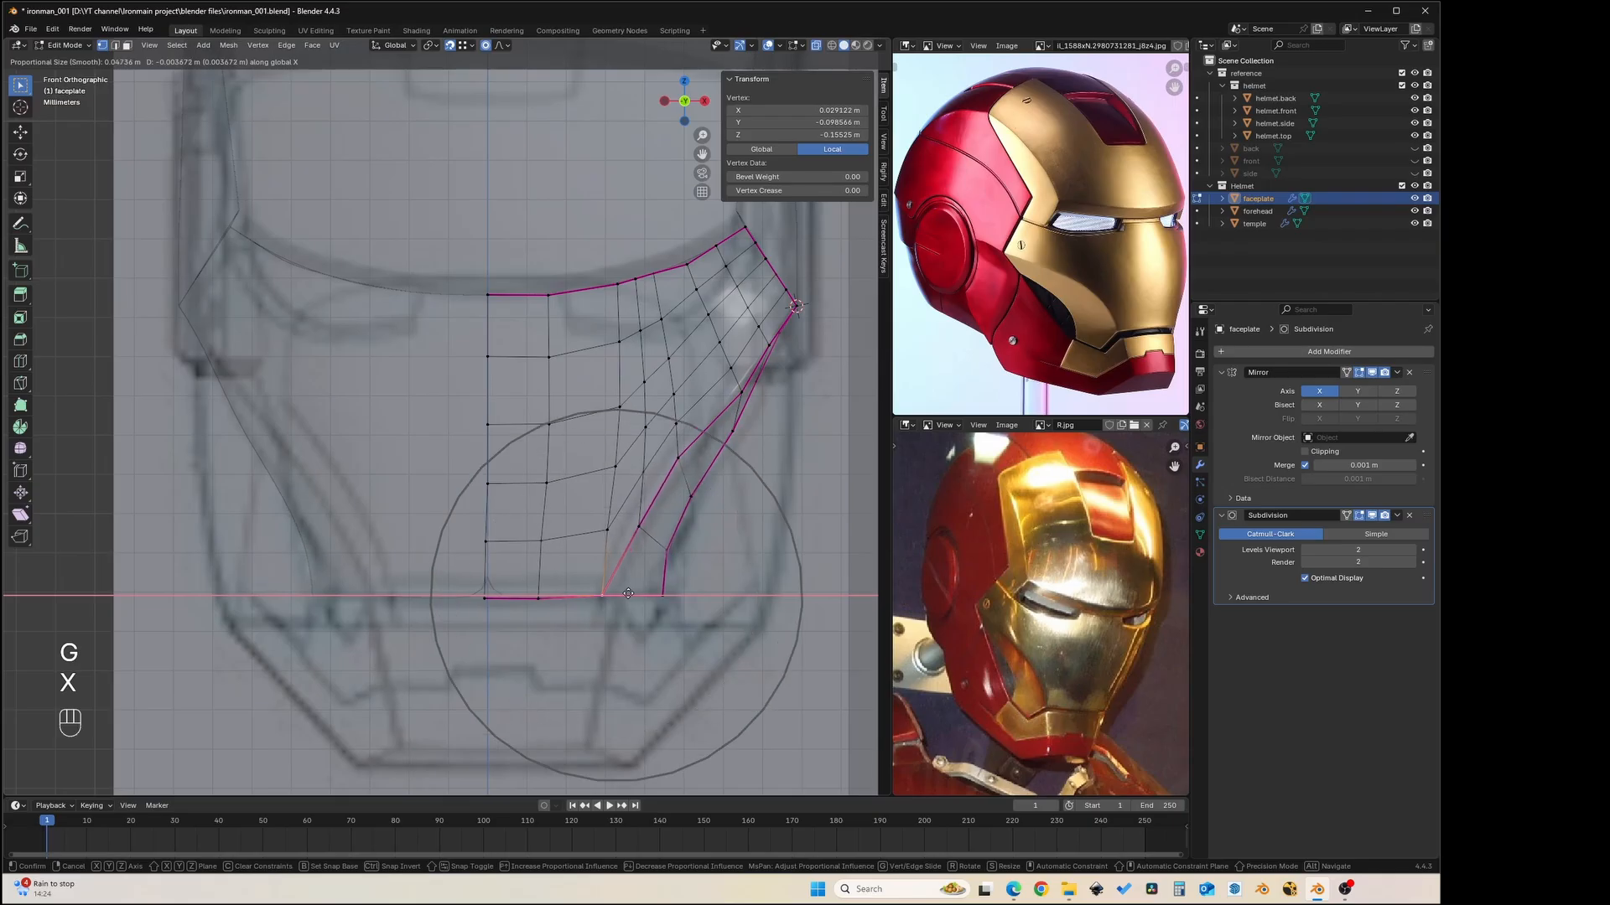
left_click(628, 593)
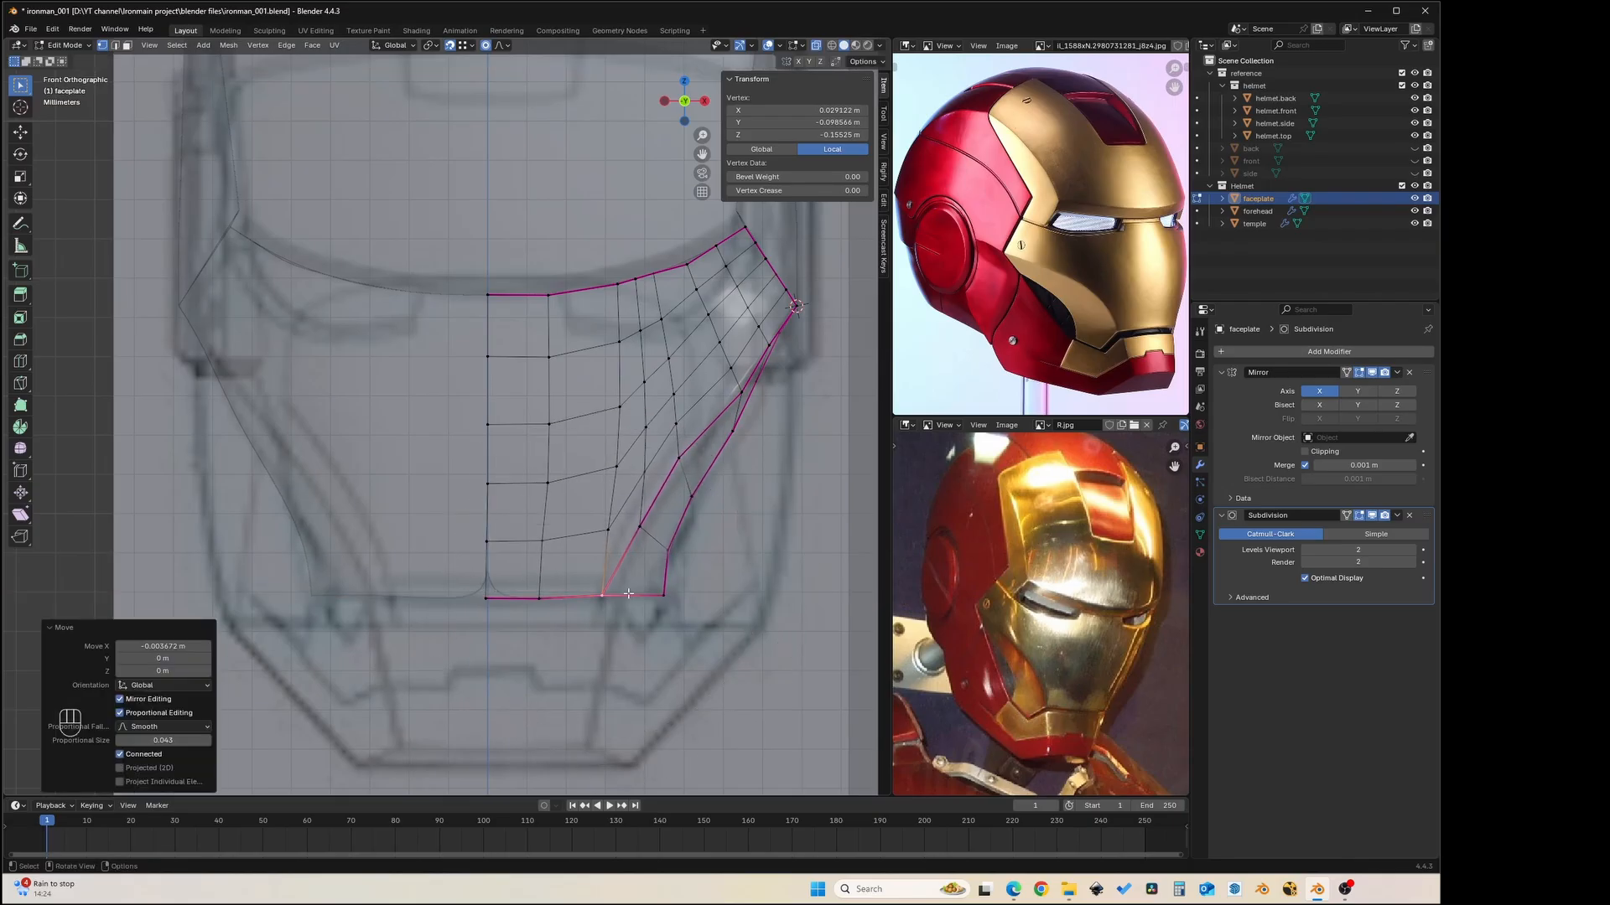
key("Escape")
- Enable Clipping on the faceplate's Mirror modifier
left_click(1304, 451)
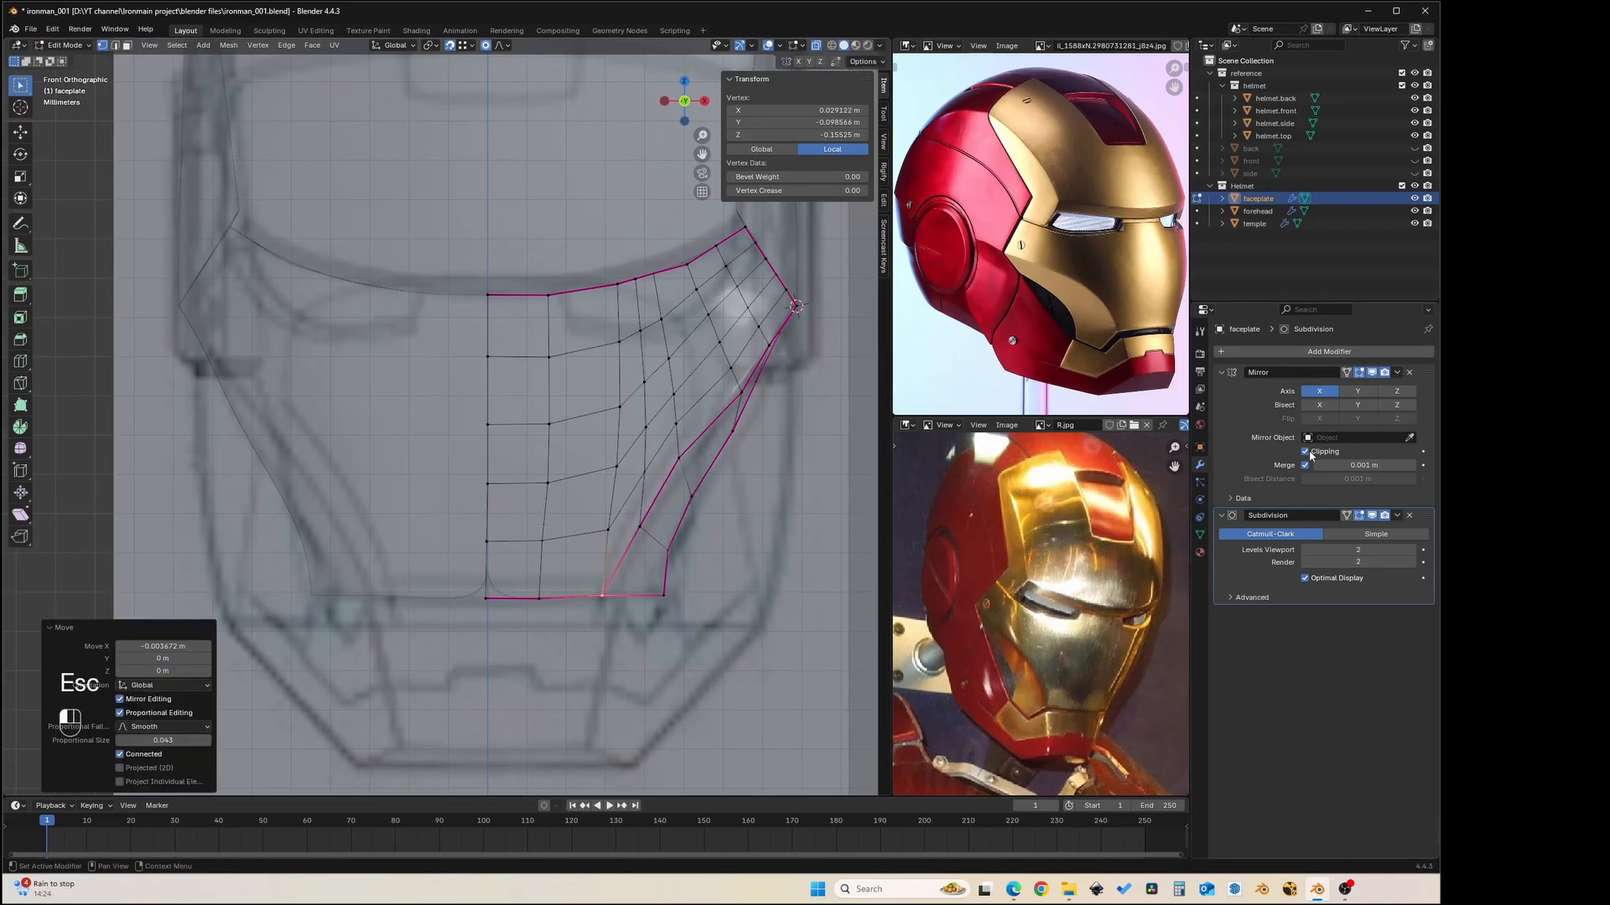
middle_click_drag(484, 632, 430, 642, "shift")
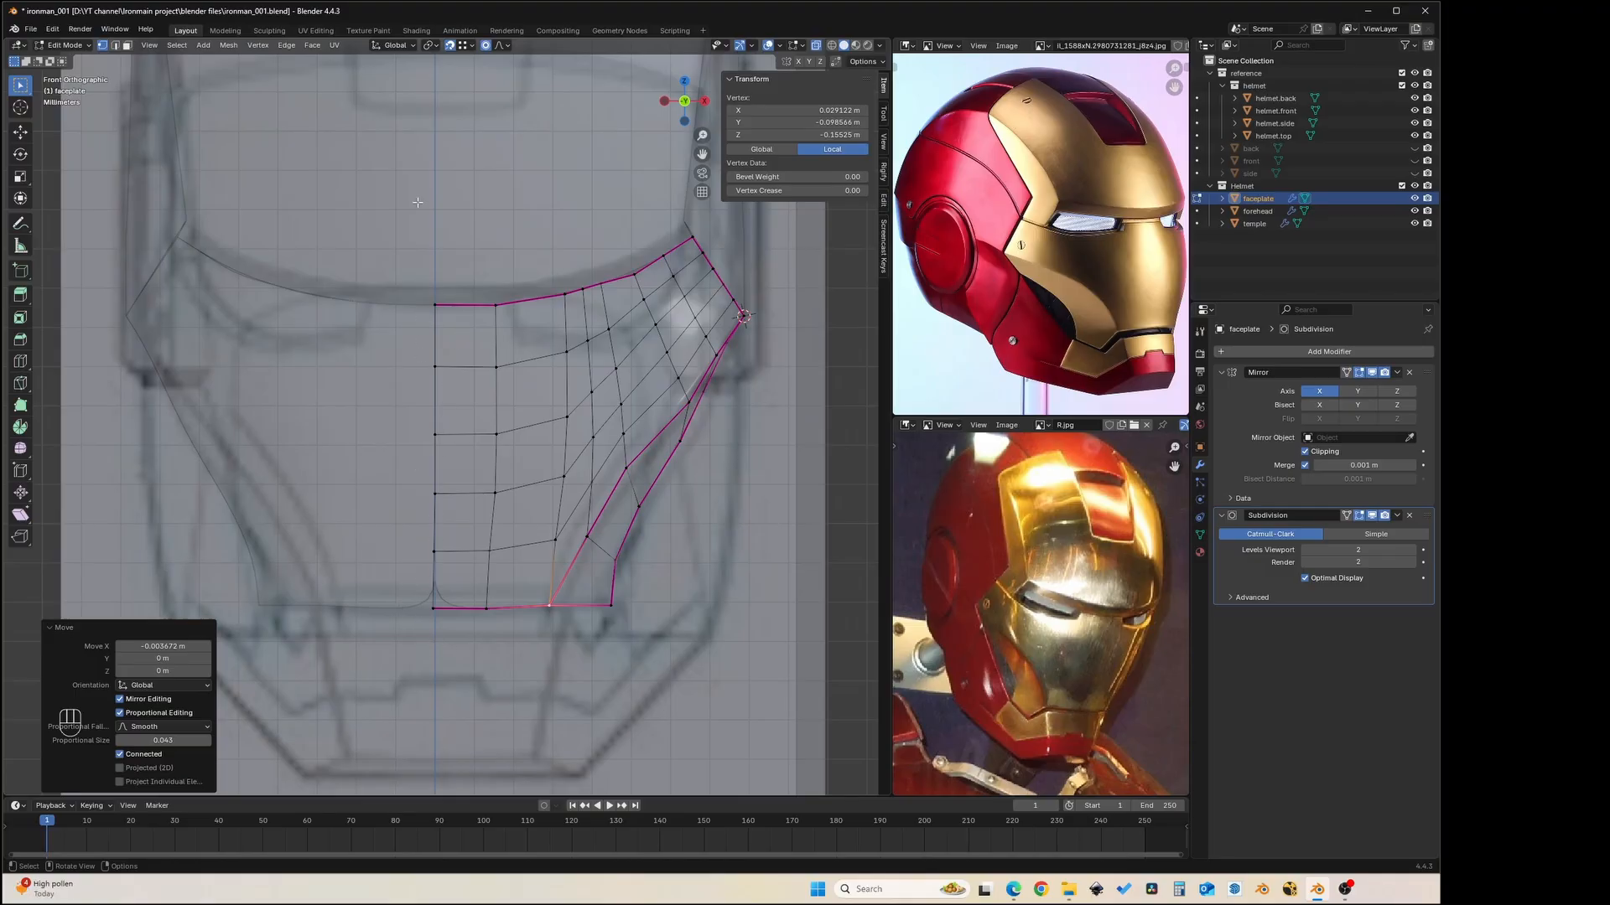
middle_click_drag(393, 630, 342, 571, "shift")
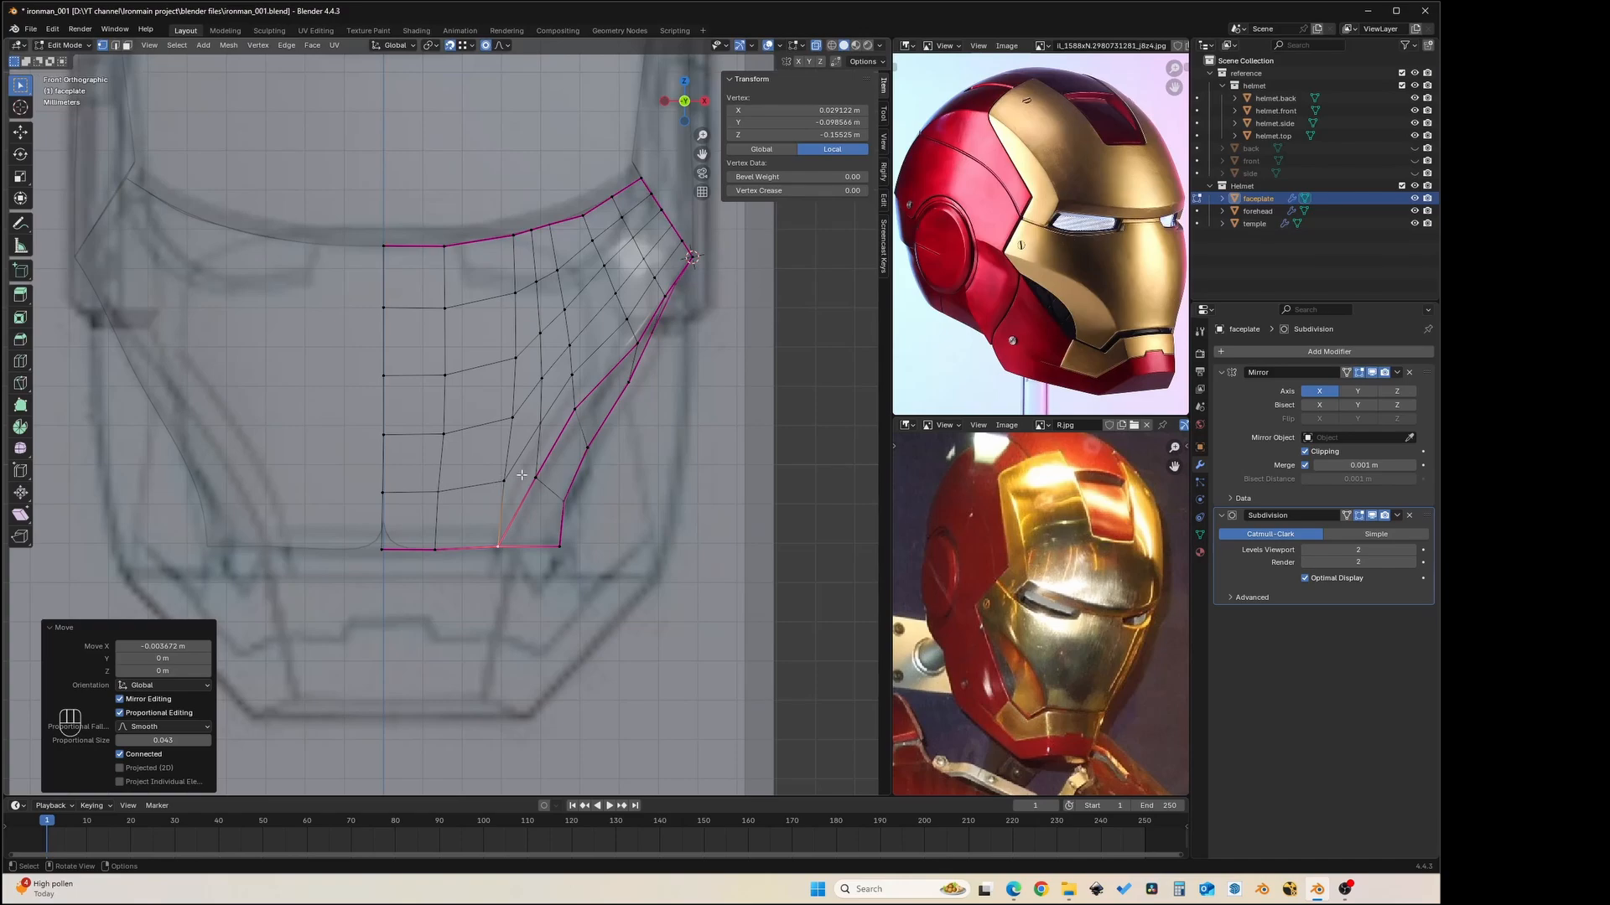
- Shift the cheek-line vertex just above the bottom corner about 4 mm inward and slightly down, using a smaller proportional radius
key("g")
scroll(534, 480, "up", 10)
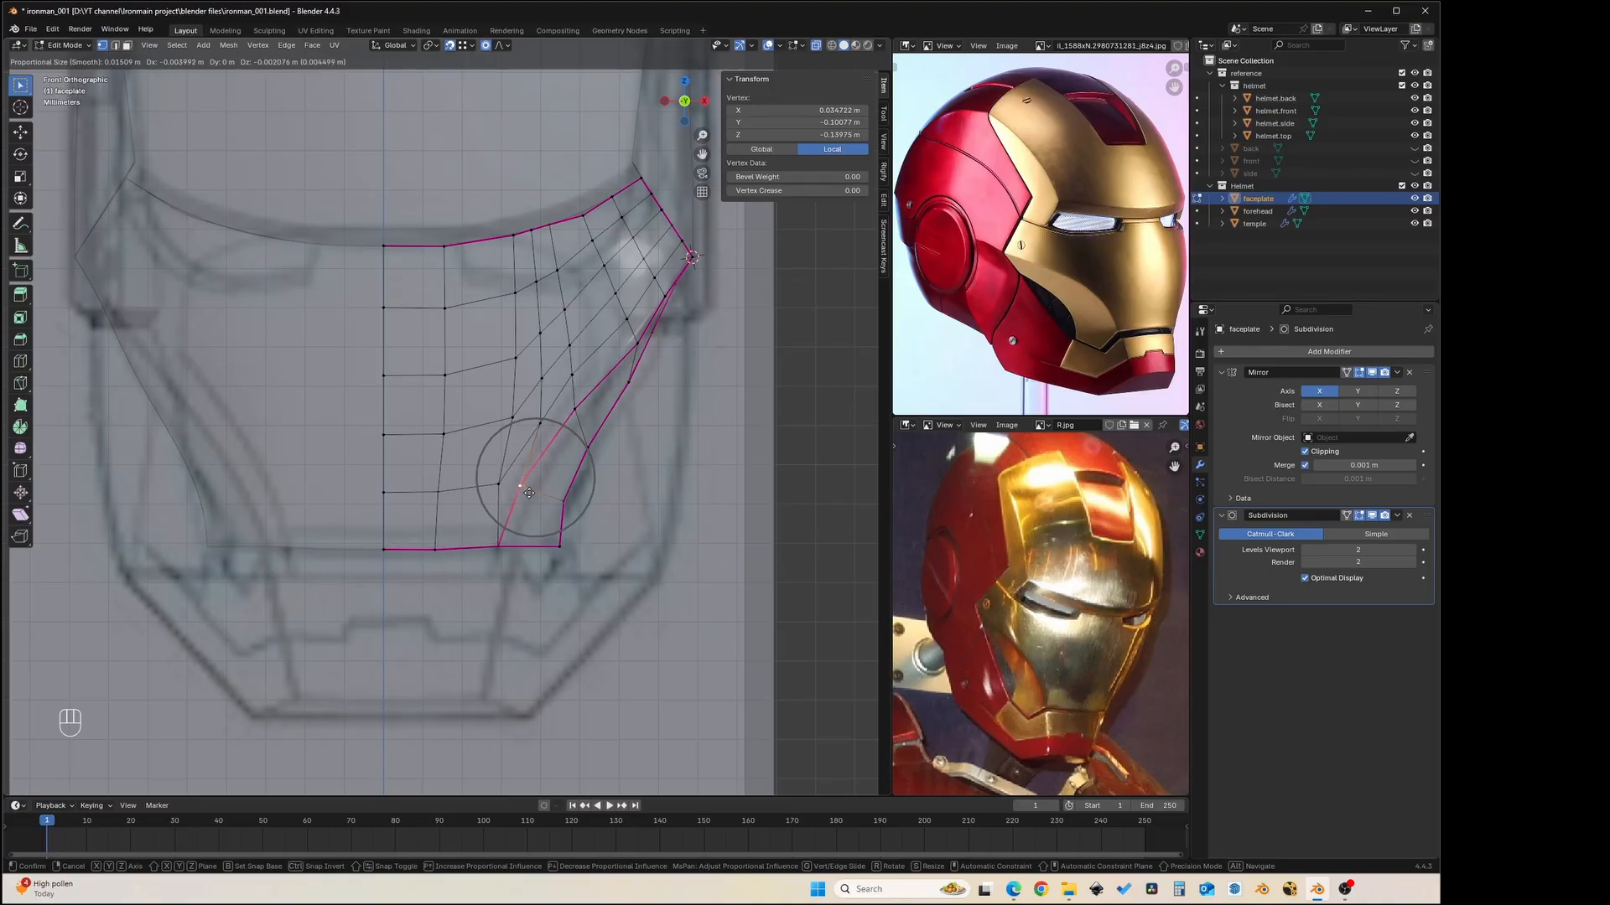
left_click(526, 493)
key("g")
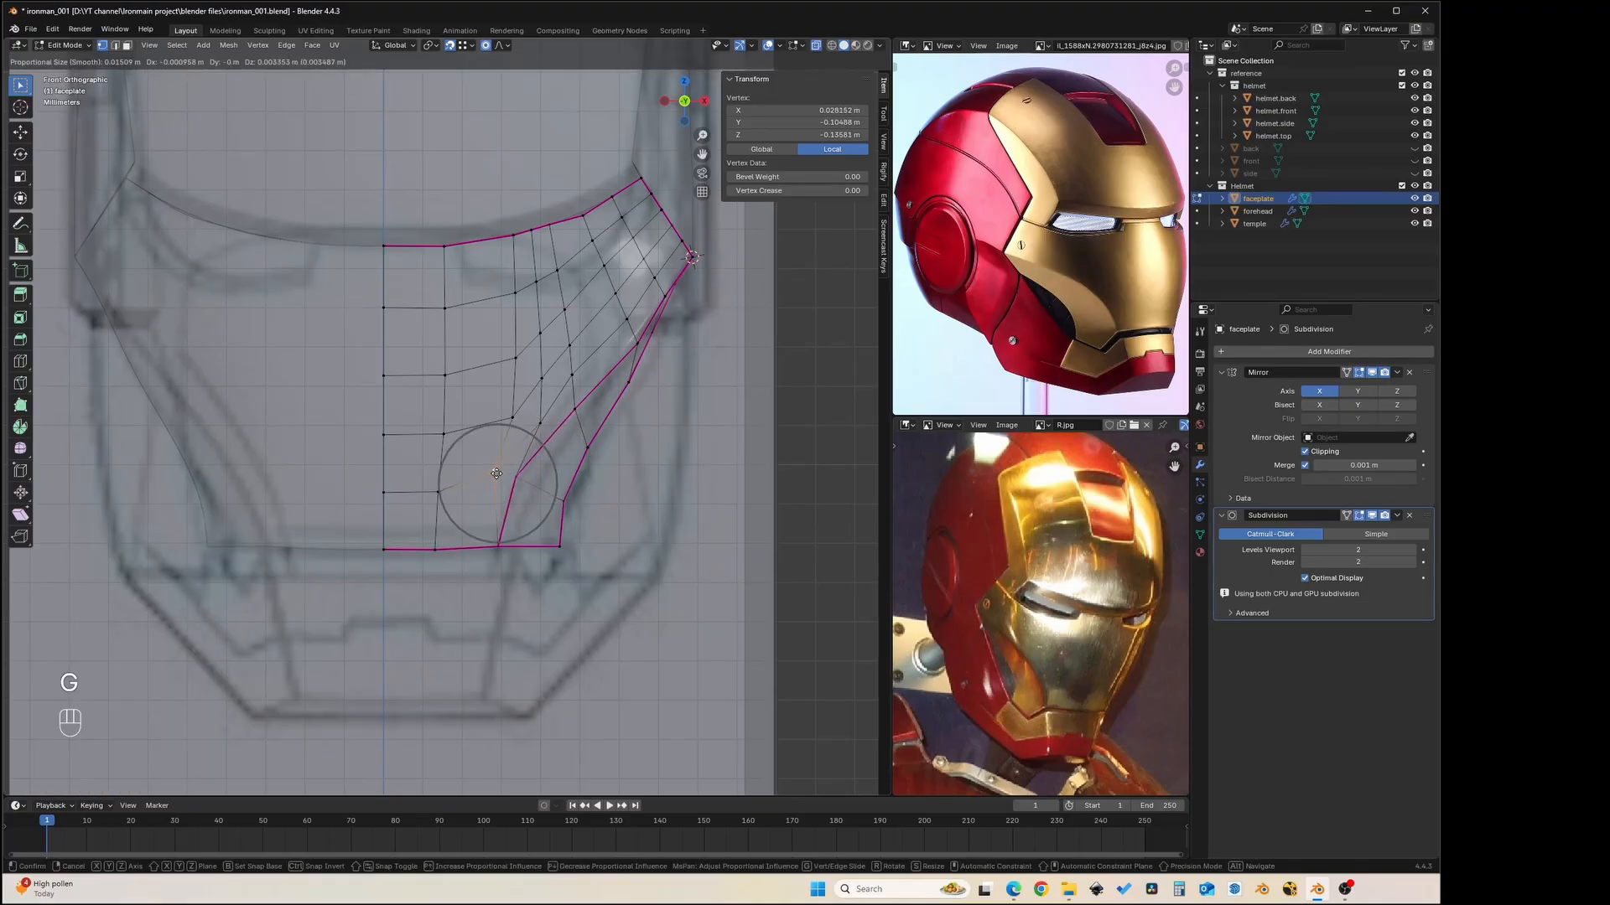
key("Escape")
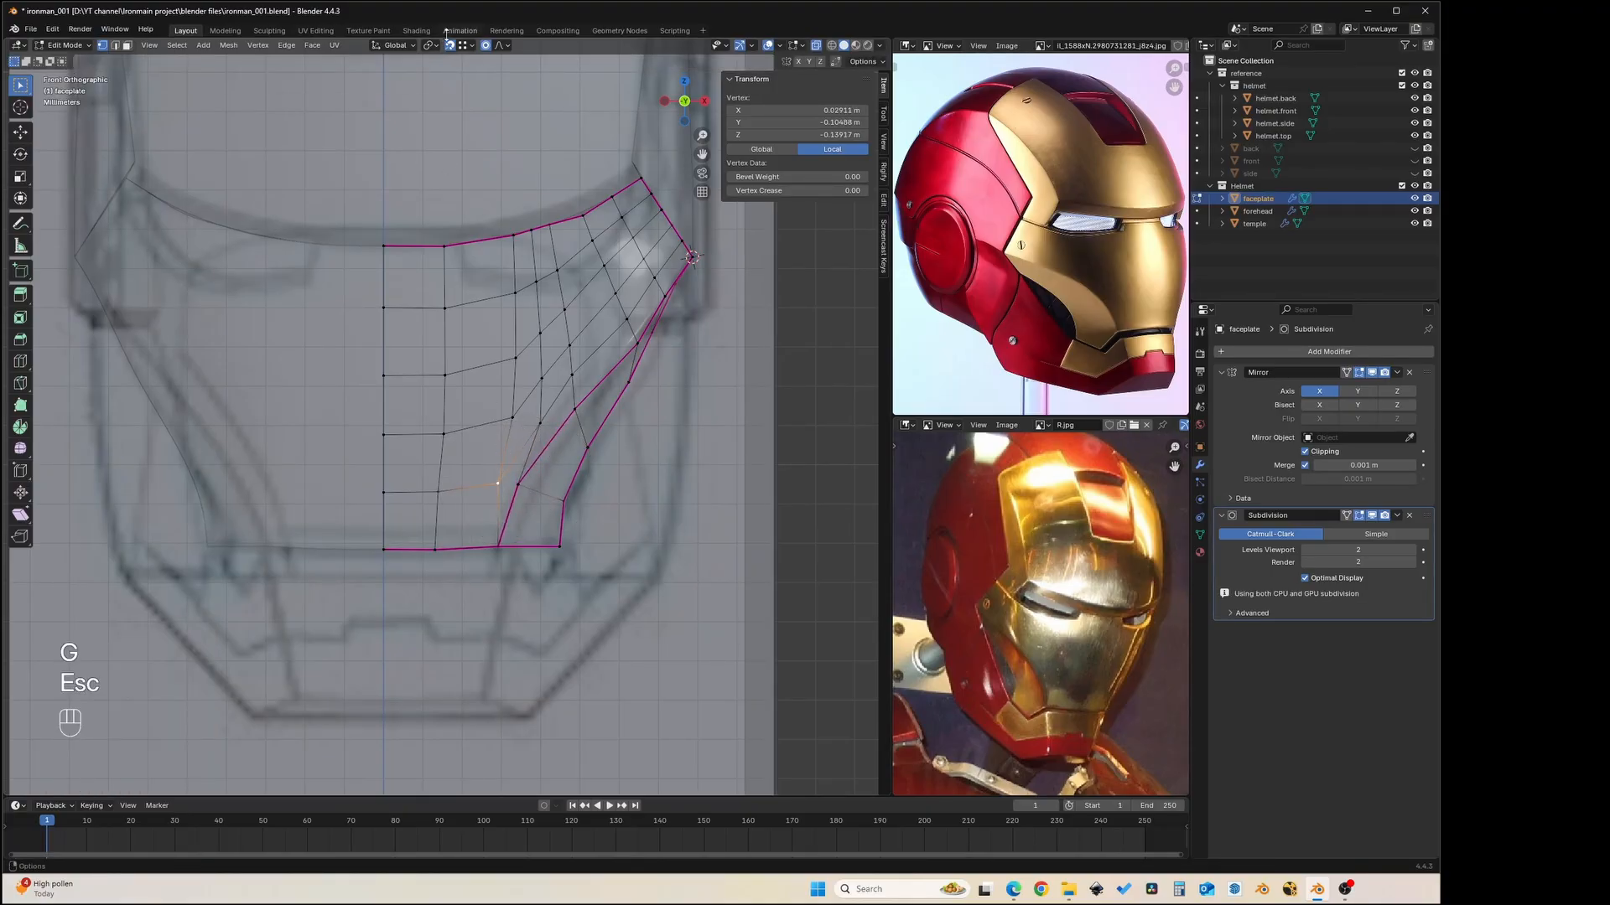
- Reduce the proportional size to about 0.010 m and shift two middle vertices of the column inside the cheek line about 2 mm inward
key("g")
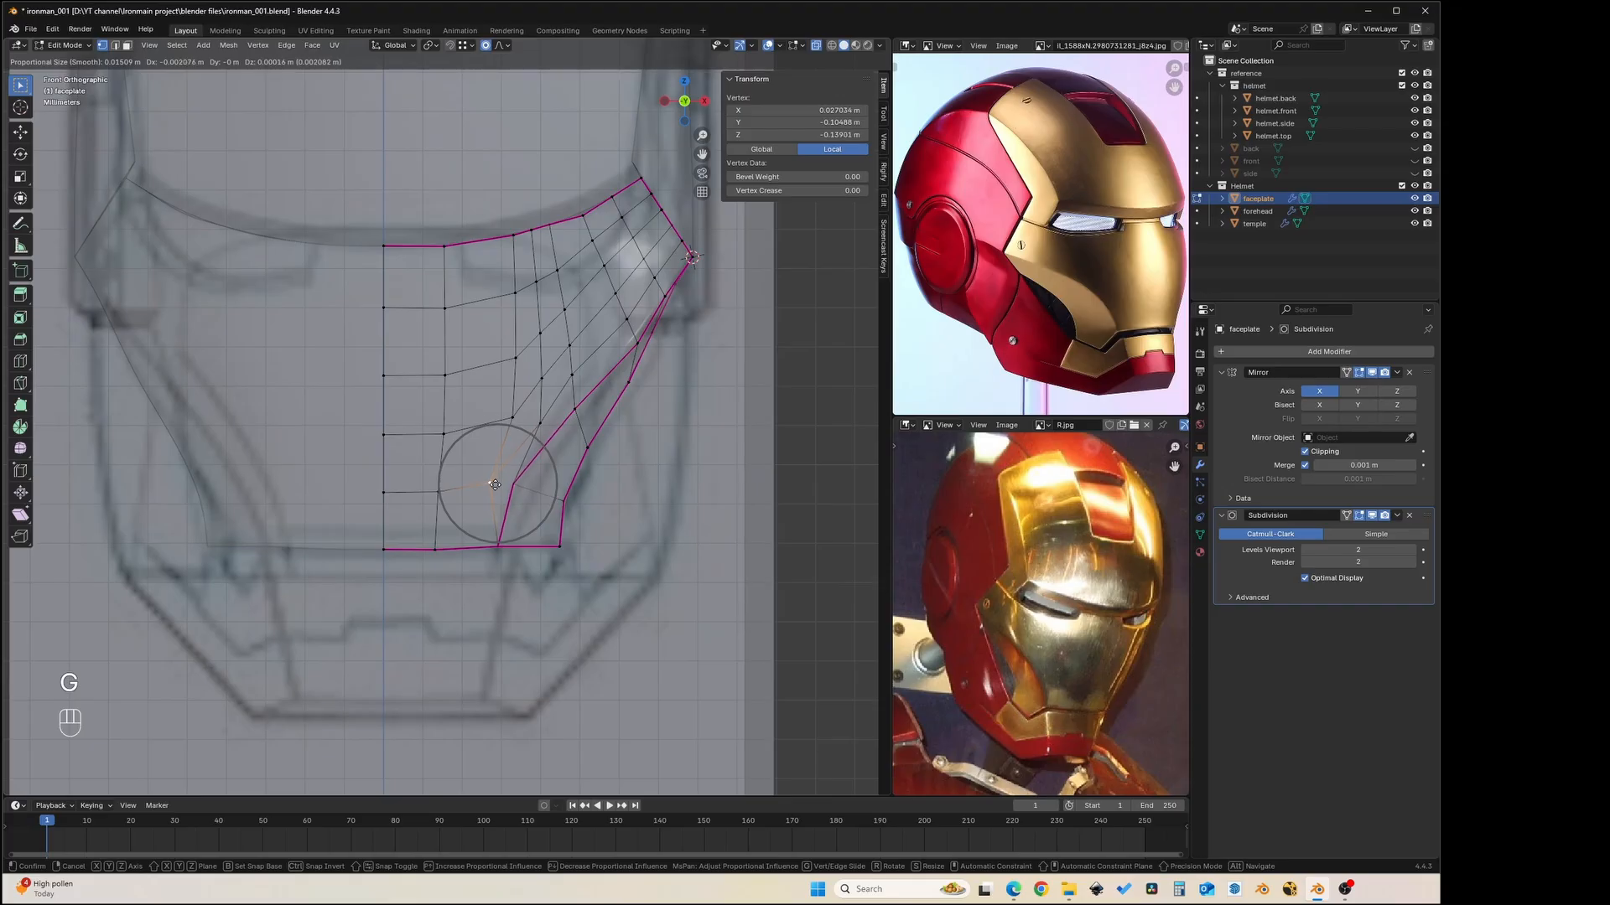
scroll(494, 485, "up", 4)
key("Escape")
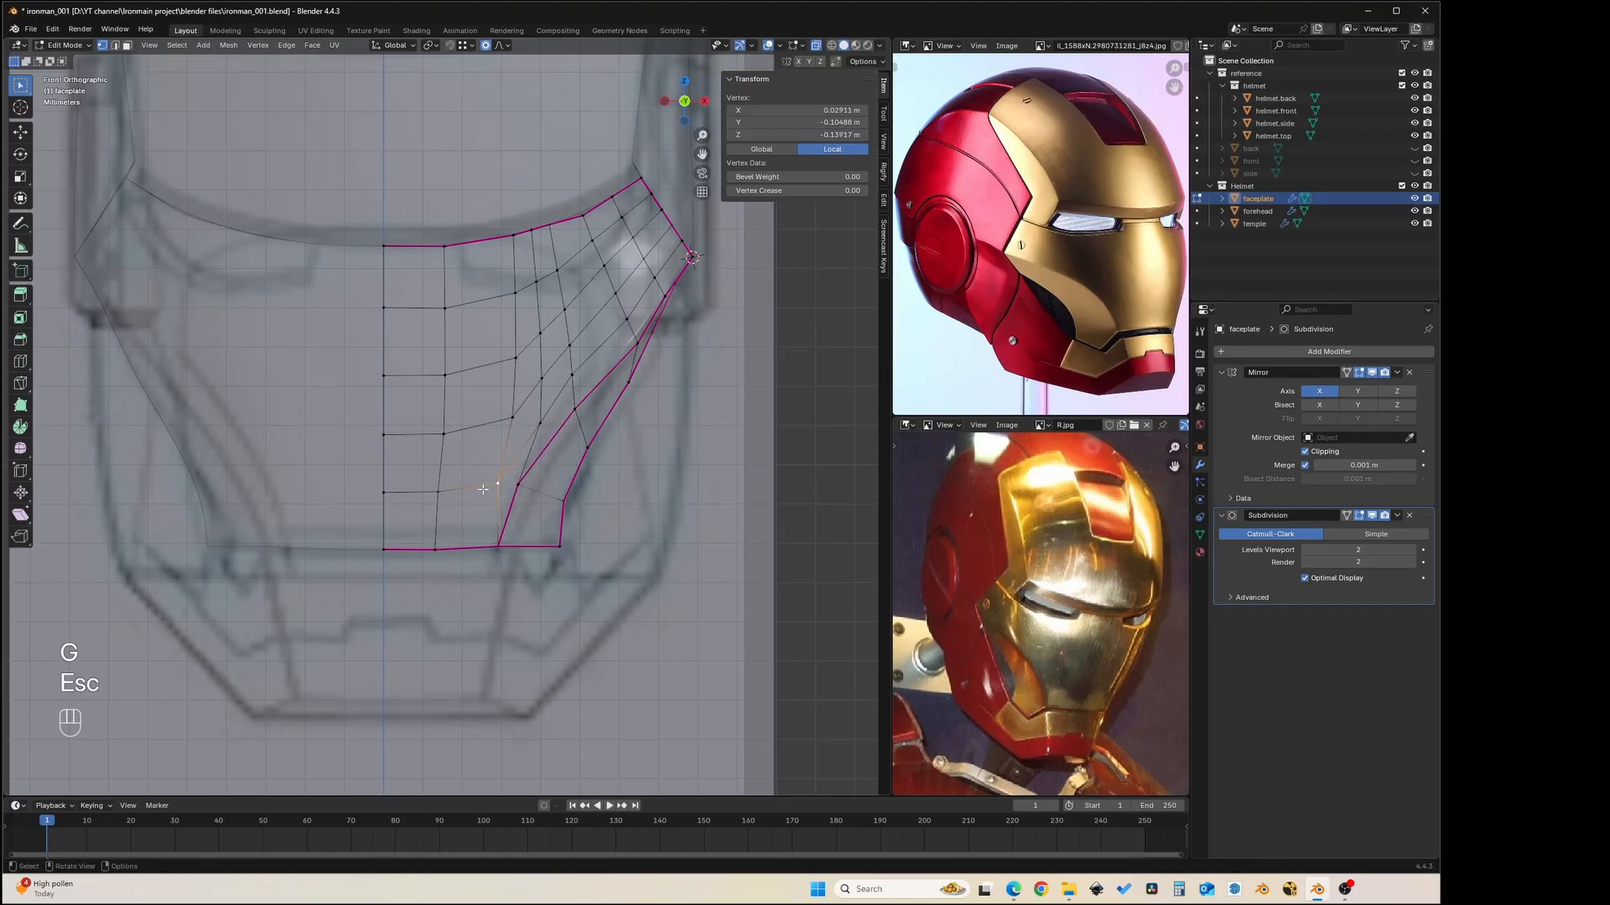
left_click(512, 416)
key("g")
left_click(504, 415)
left_click(512, 354)
key("g")
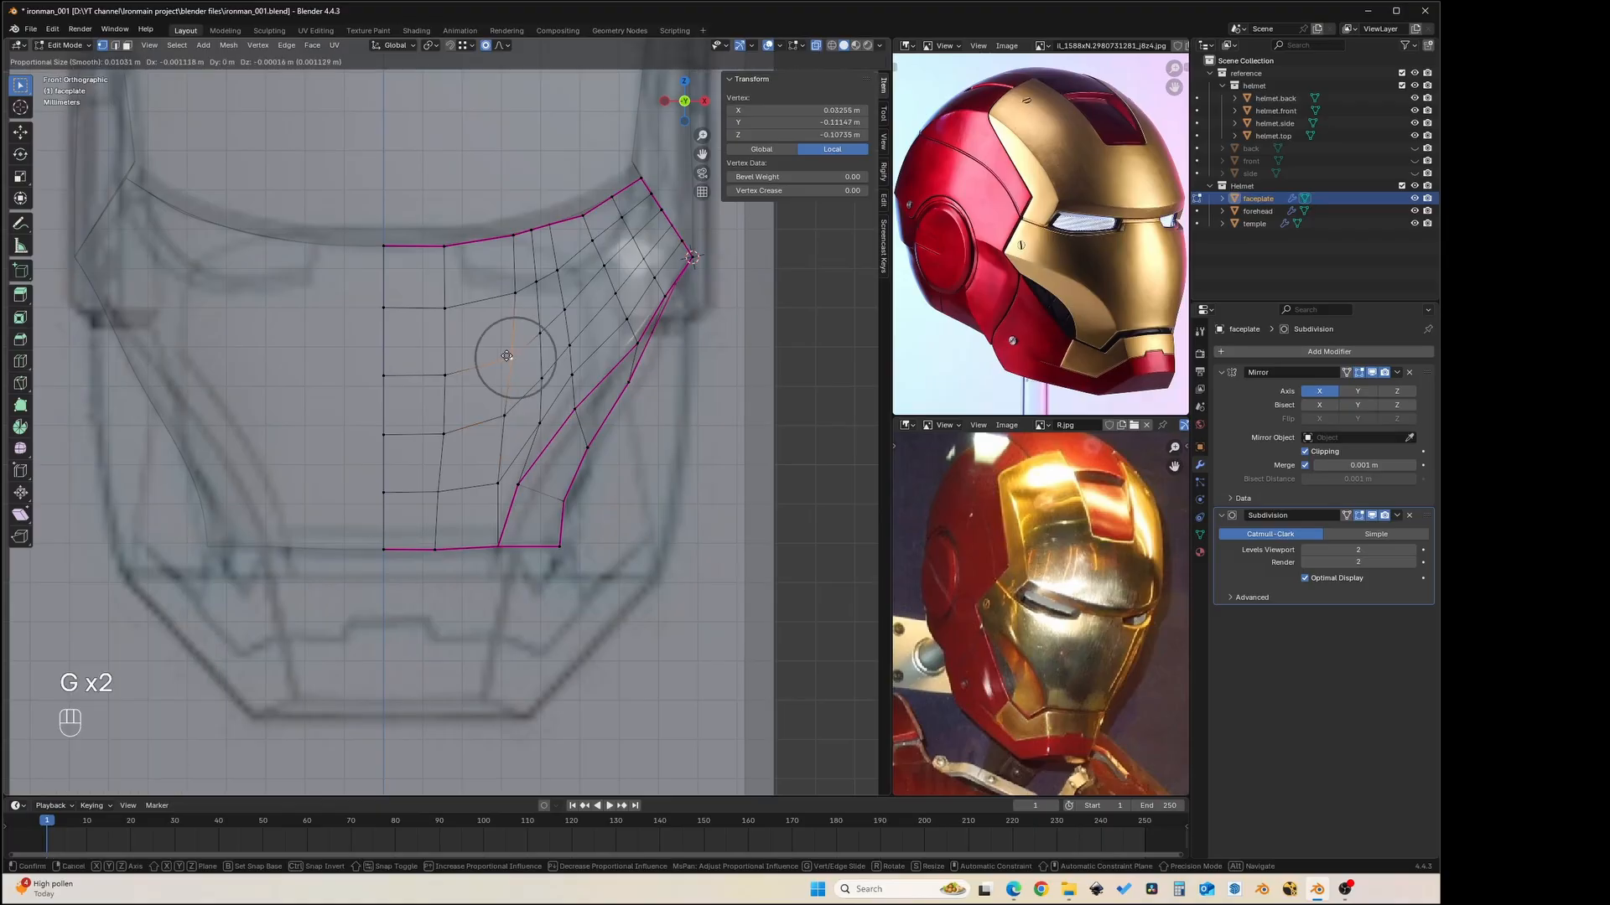
left_click(505, 355)
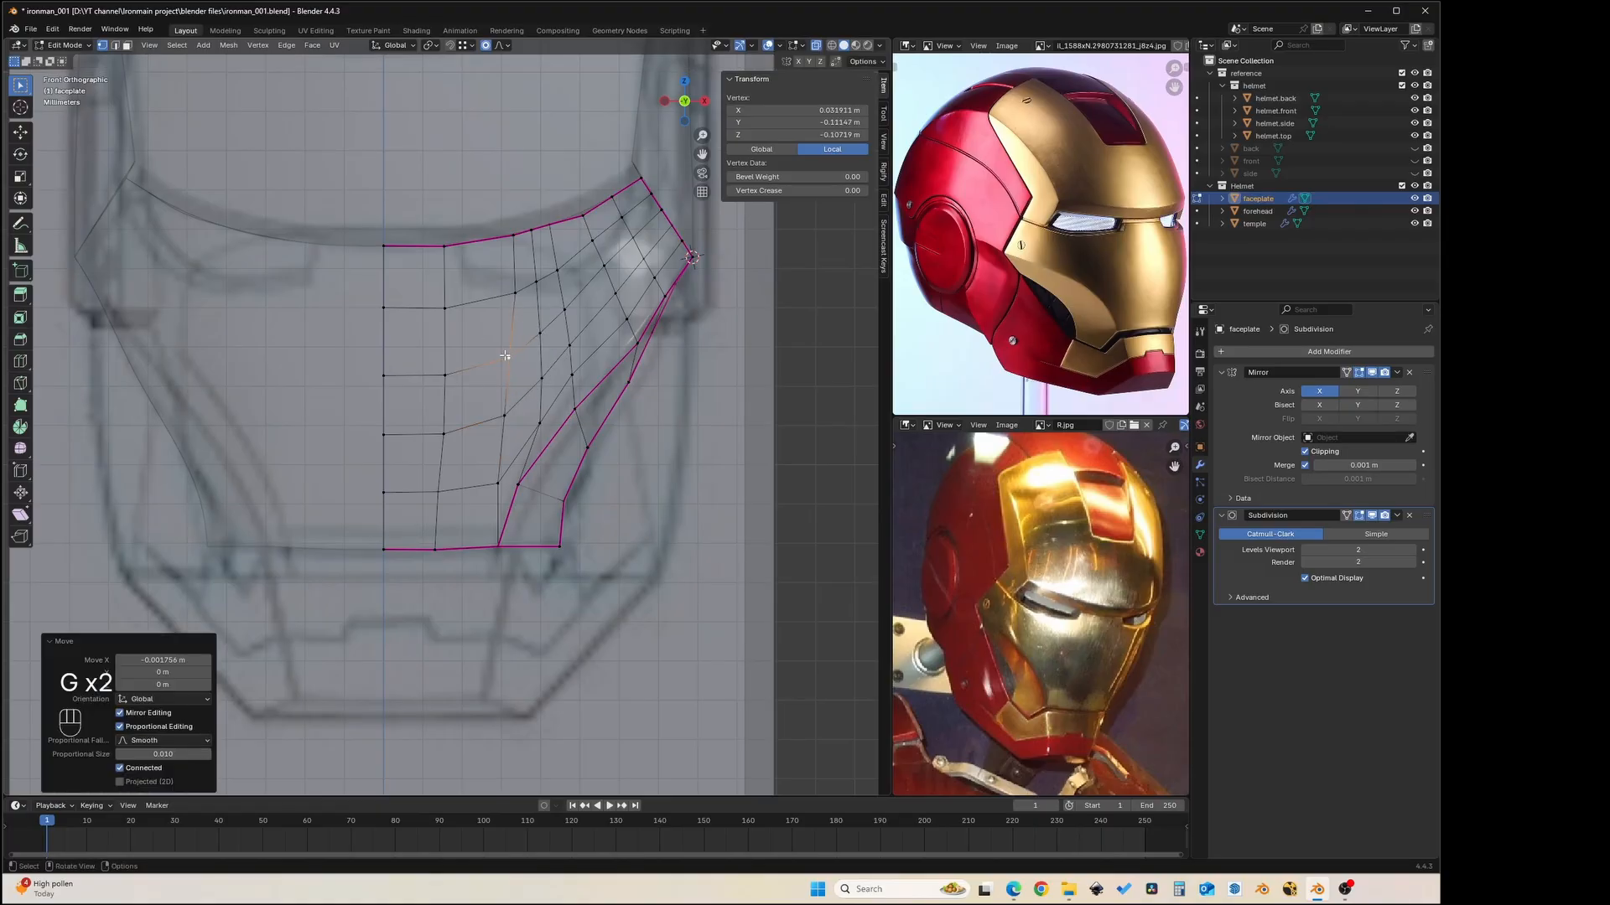
- Shift that column's upper-border vertex and the vertex just below it about 5 mm toward the centre
left_click(509, 236)
key("g")
left_click(489, 238)
left_click(511, 293)
key("g")
left_click(489, 293)
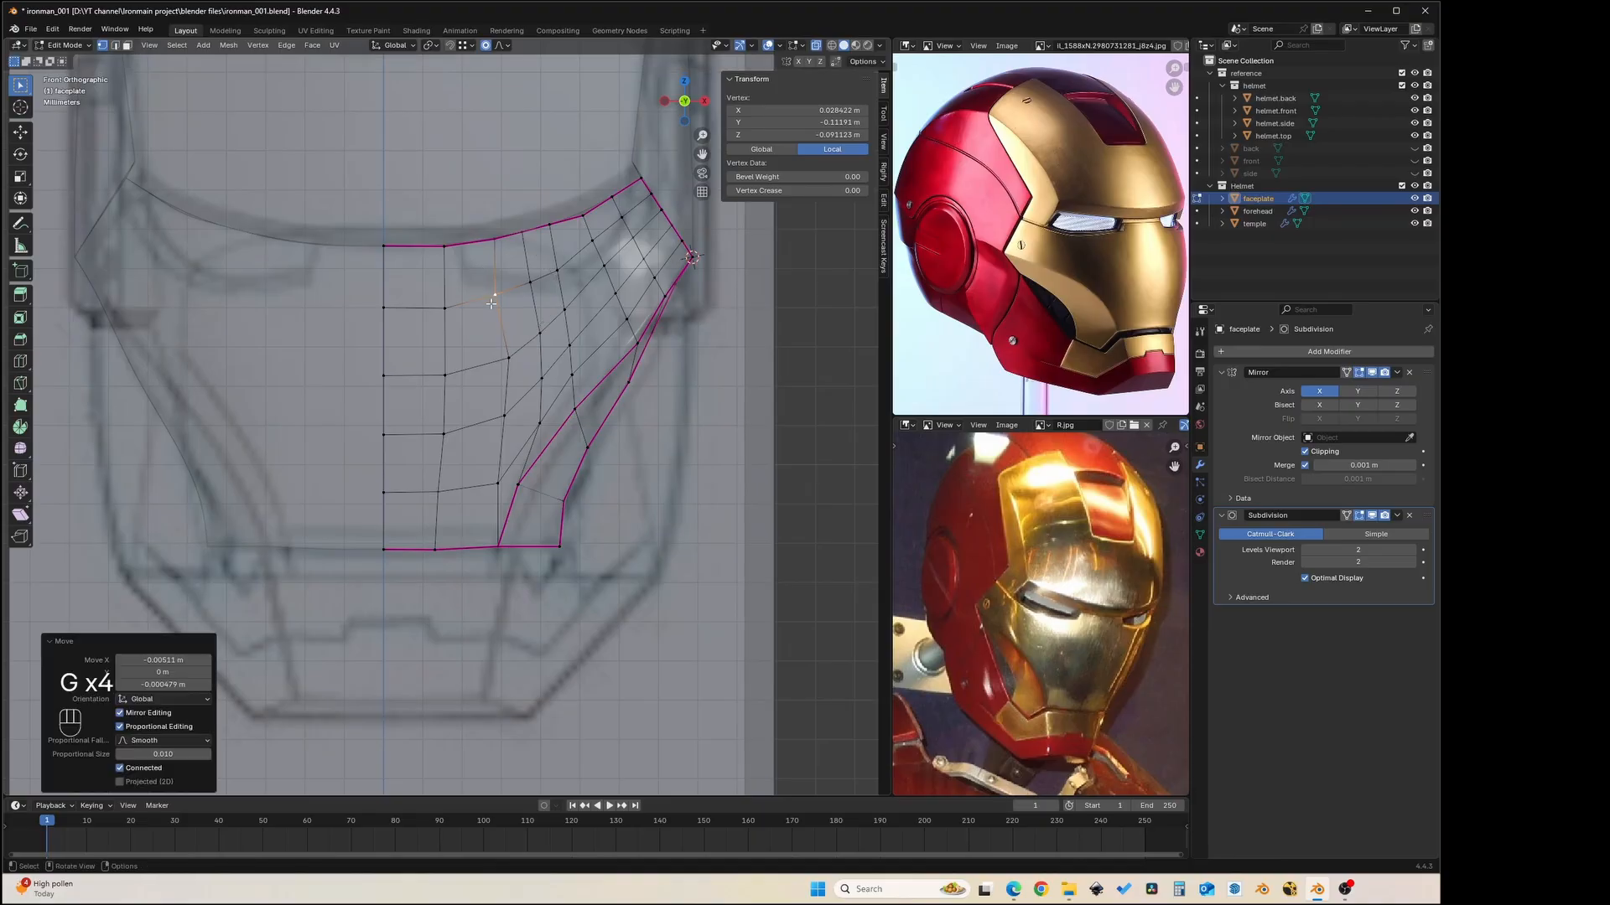
- Nudge the column's two middle vertices further inward to straighten it, and move the neighbouring outer column's vertex about 0.6 mm inward
left_click(506, 359)
key("g")
left_click(500, 356)
left_click(505, 417)
key("g")
left_click(500, 416)
left_click(540, 379)
key("g")
left_click(540, 379)
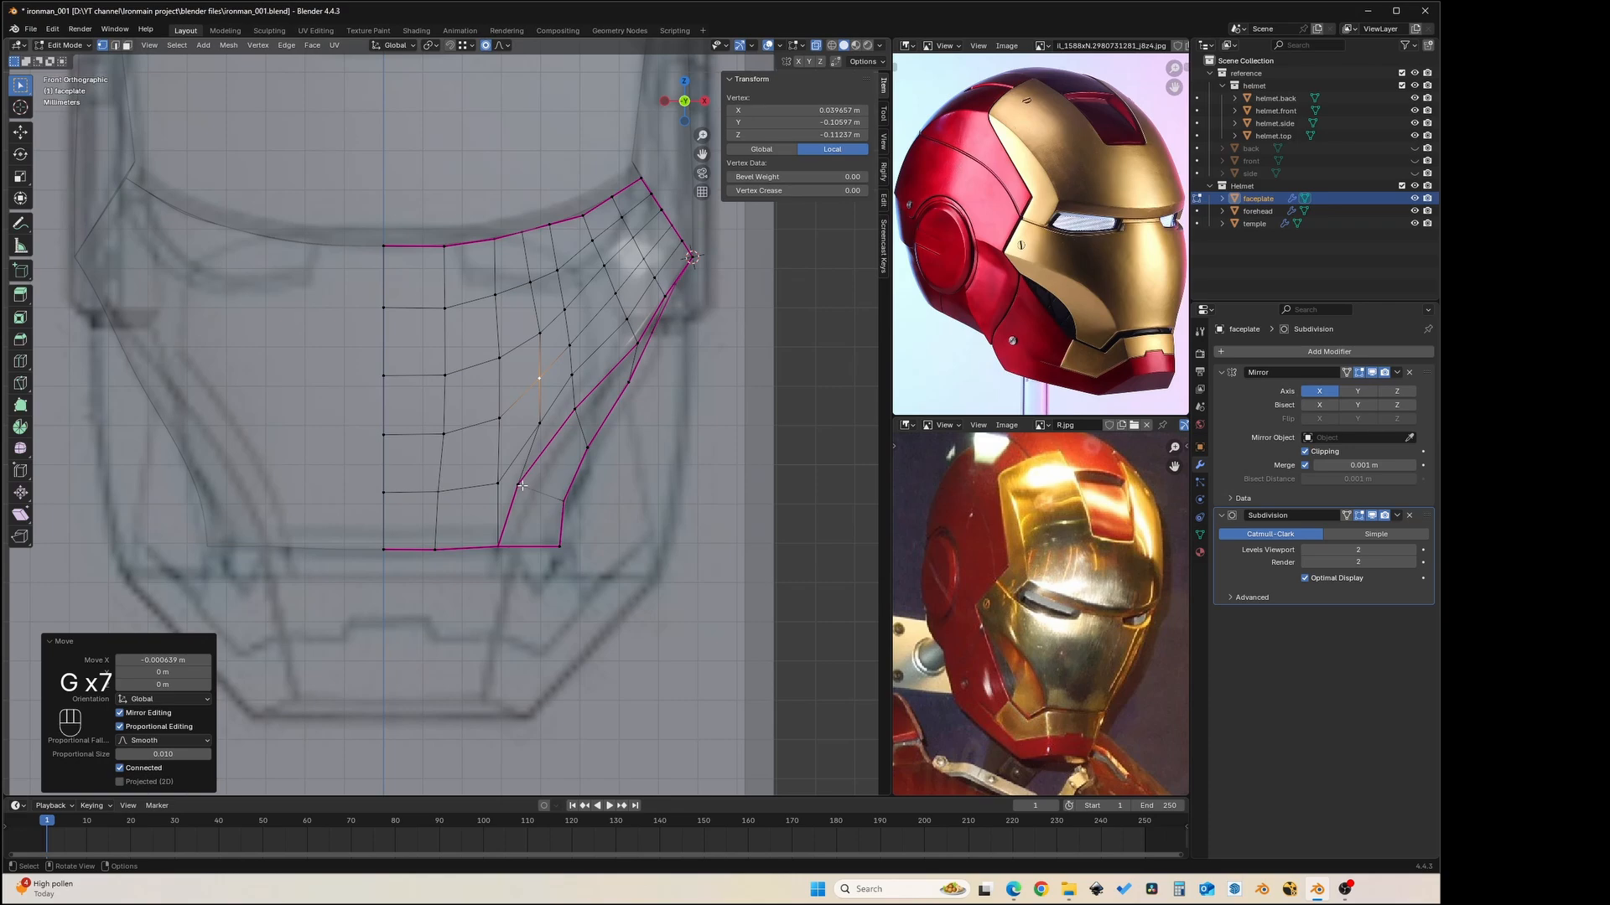
- Move the cheek-line vertex just above the bottom corner about 4 mm down and slightly inward
left_click(521, 485)
key("g")
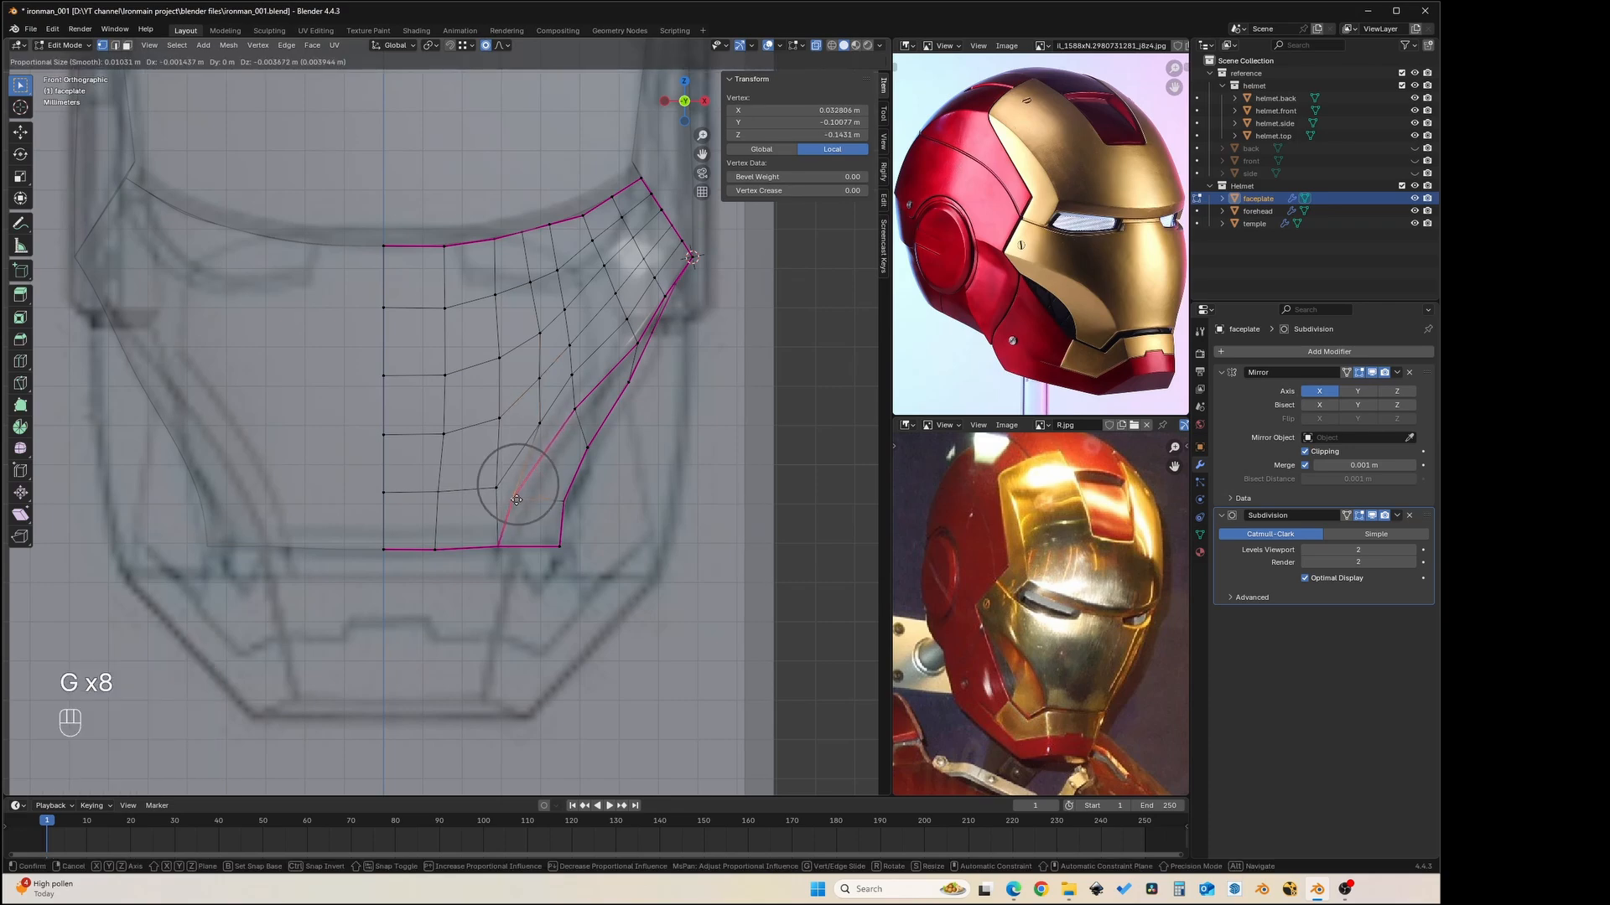
left_click(514, 501)
key("g")
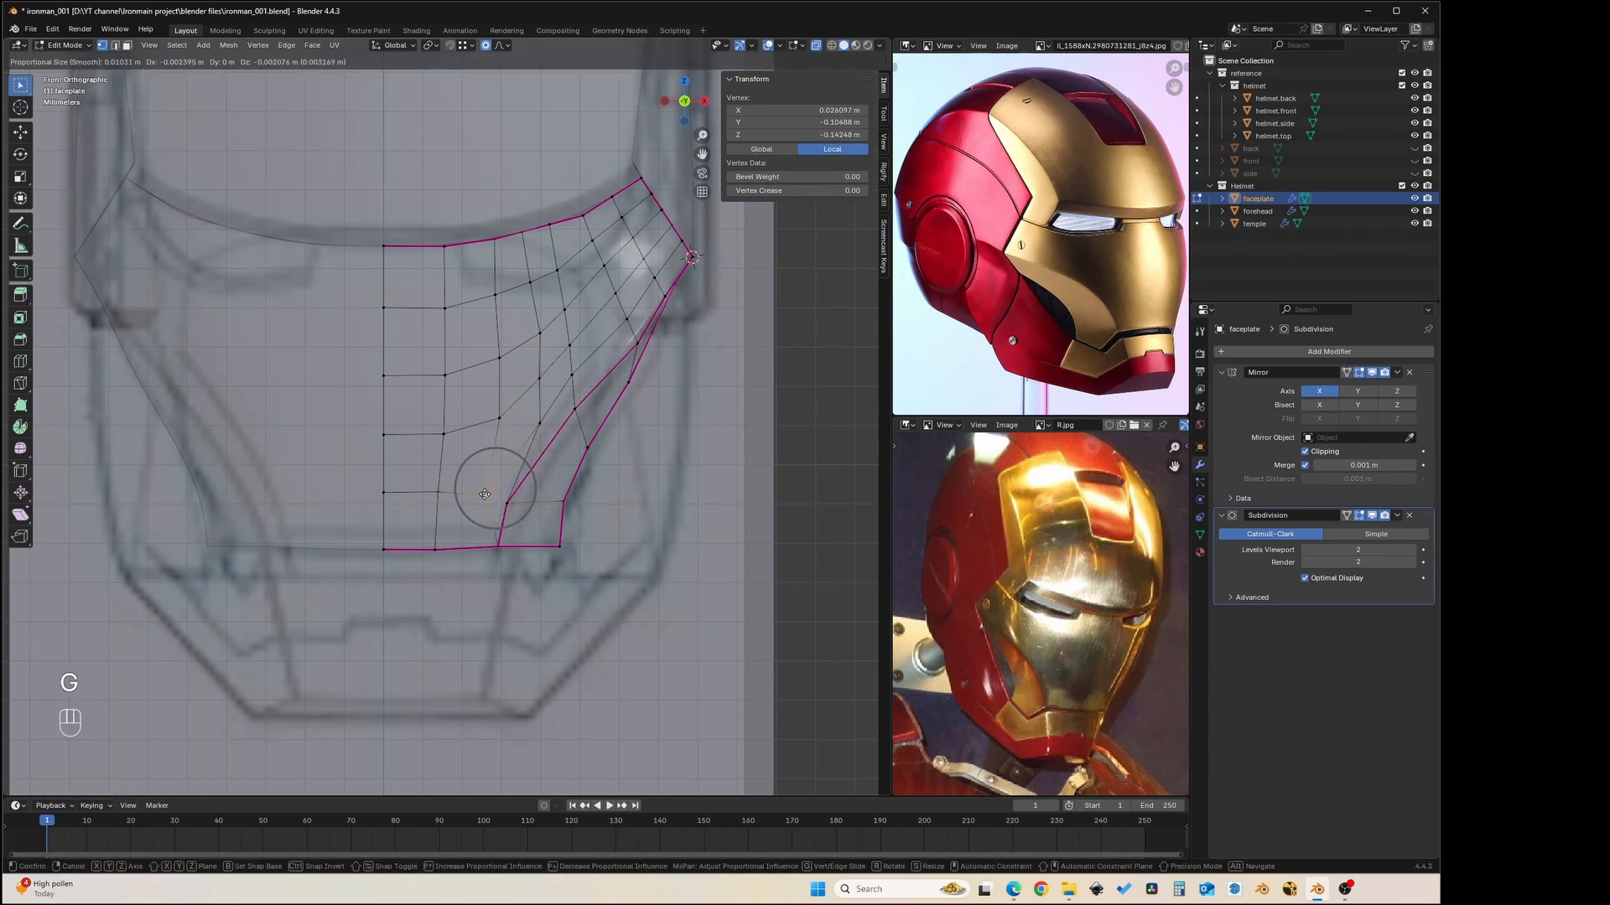
key("Escape")
- In the side view, nudge the interior vertex just below the upper border about 0.6 mm back and 0.5 mm down
middle_click_drag(487, 495, 528, 433)
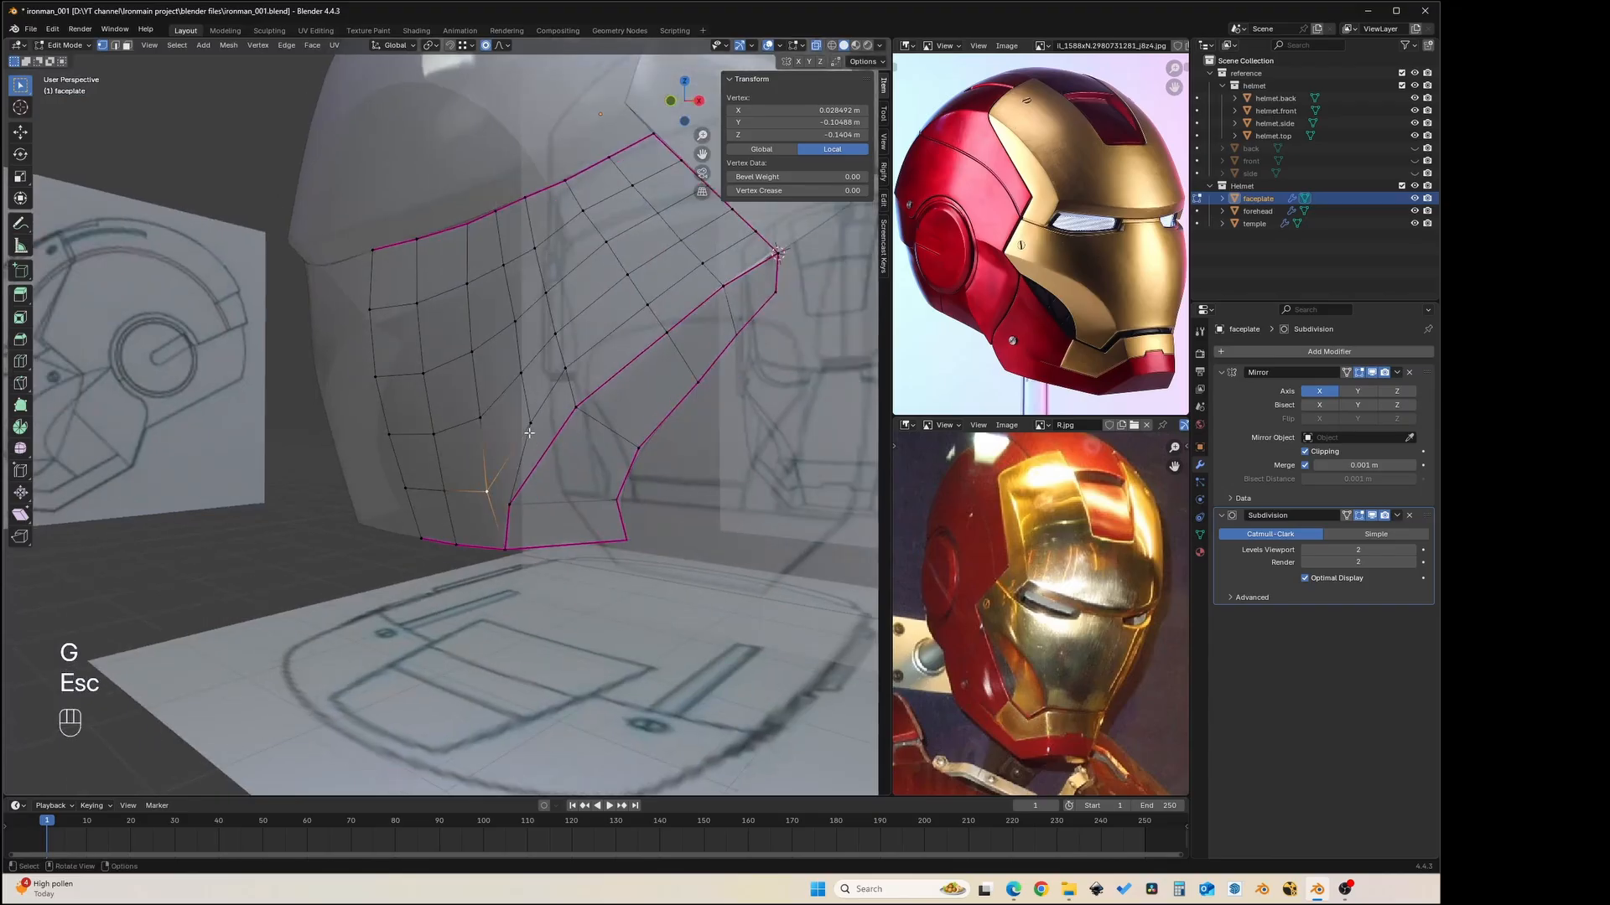
key("grave")
left_click(770, 451)
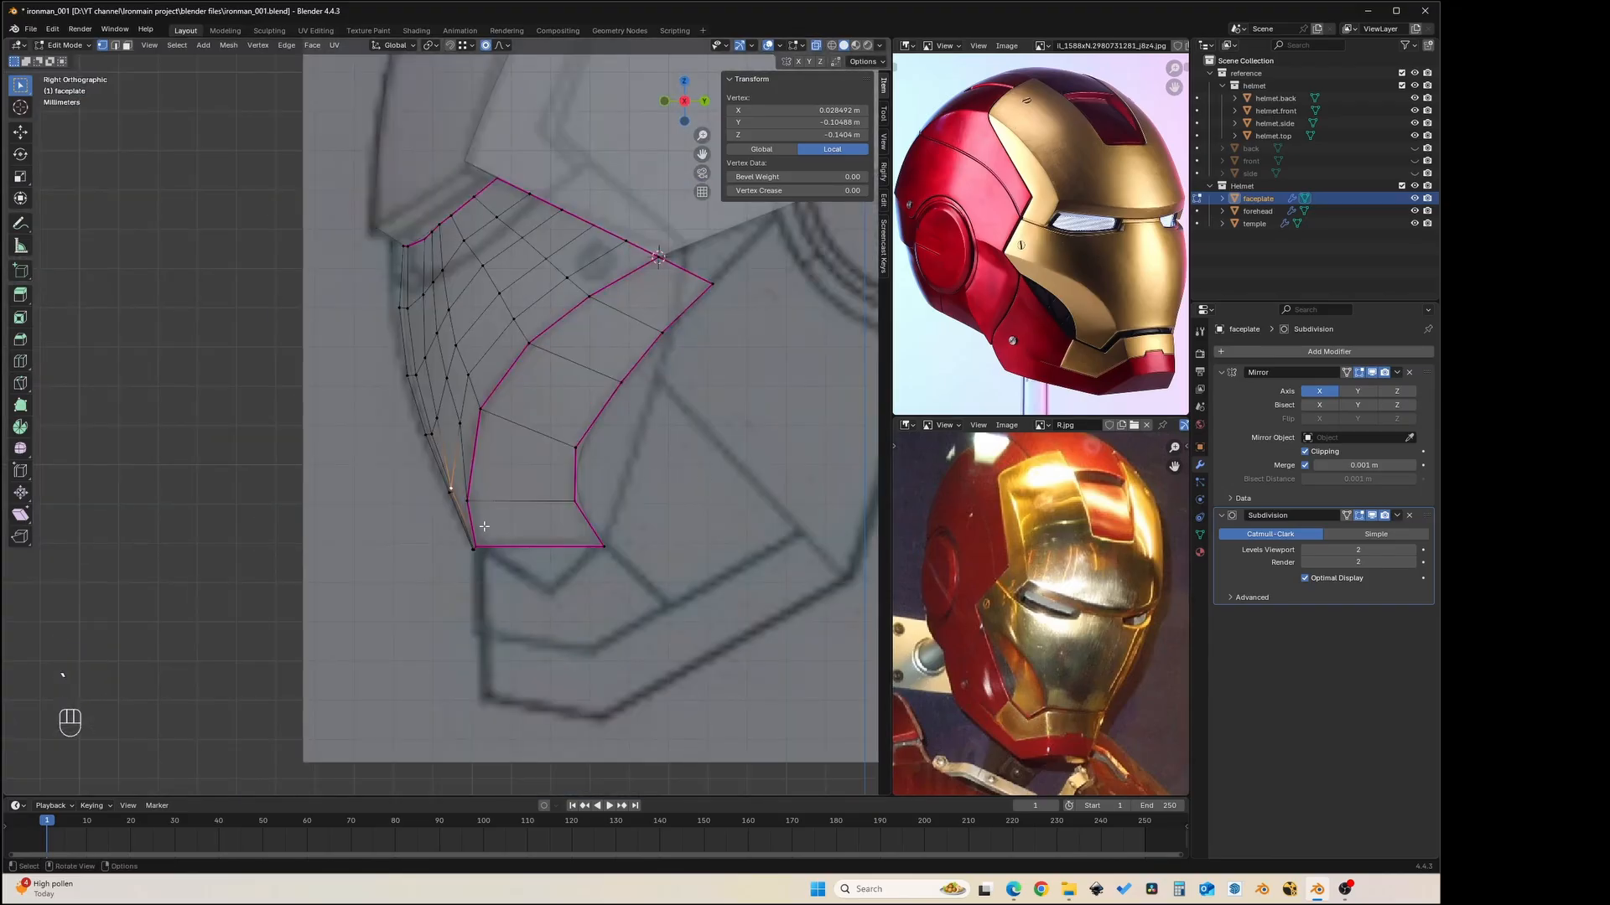
middle_click_drag(520, 335, 534, 420, "shift")
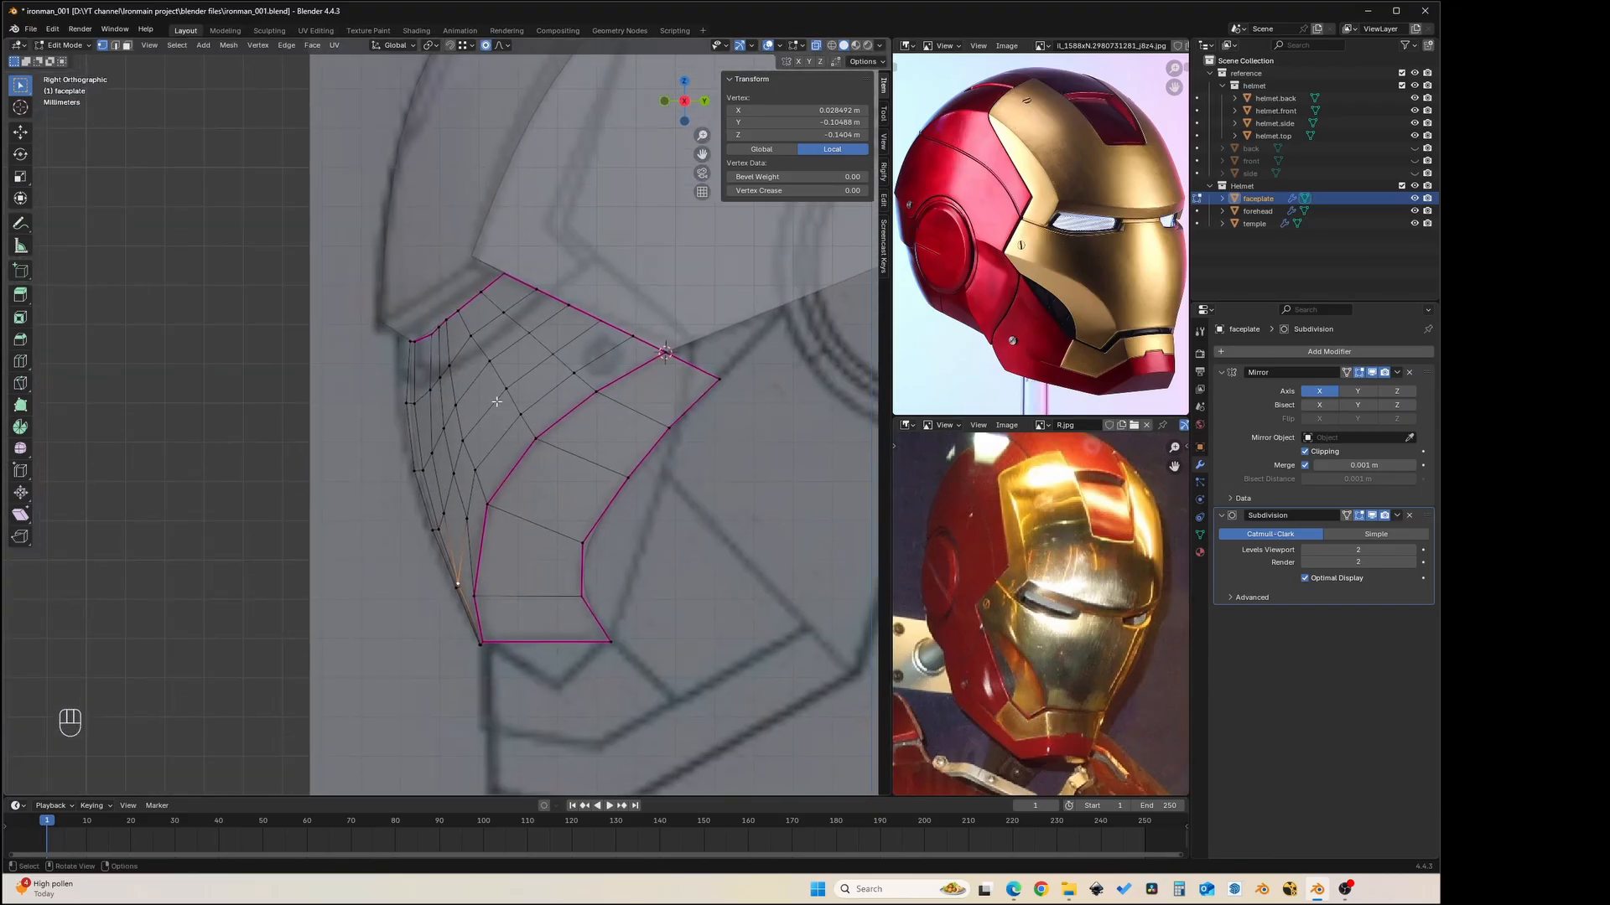
left_click(474, 339)
key("g")
left_click(482, 342)
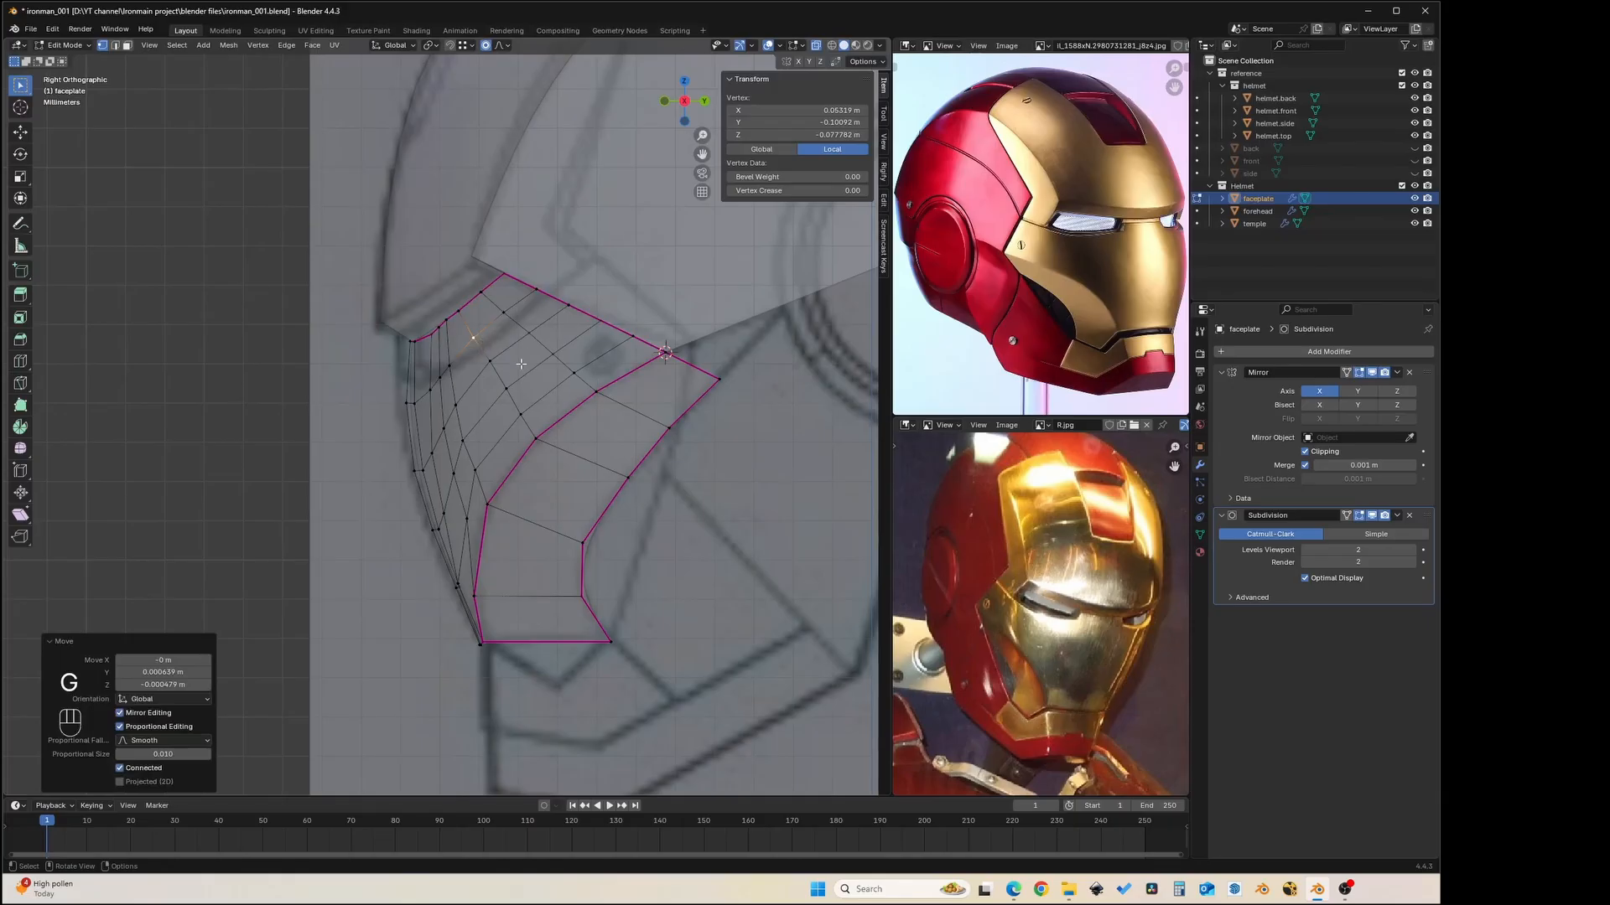
- Turn off X-ray and raise the upper-border vertex about 0.6 mm in the front view to close the gap under the forehead
middle_click_drag(432, 406, 537, 393)
key("alt+z")
key("grave")
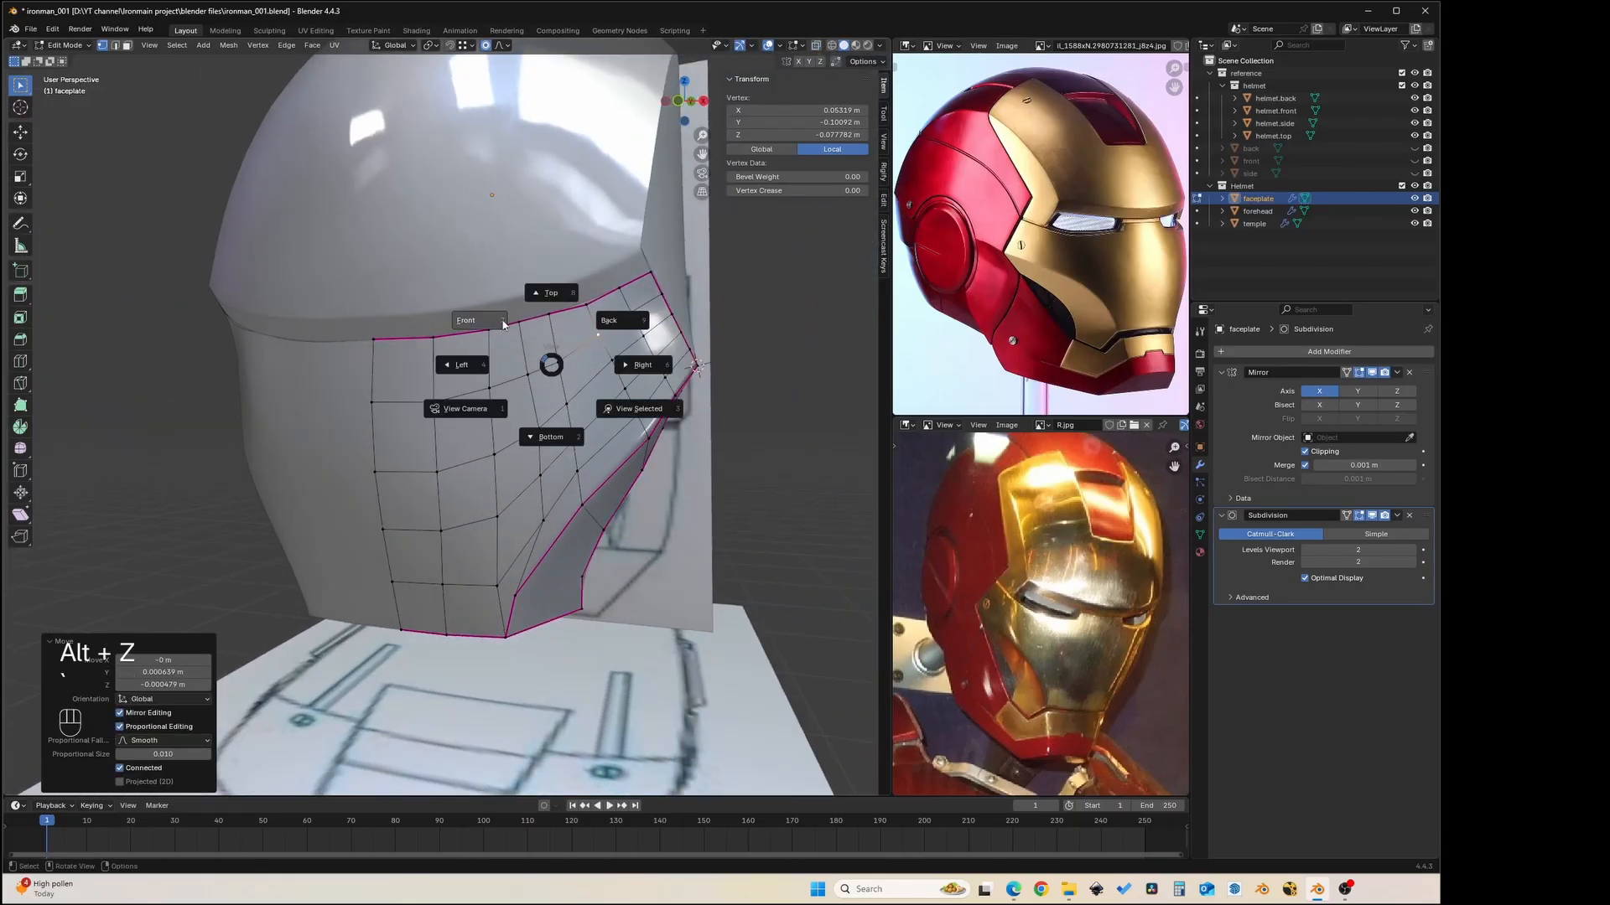
left_click(503, 322)
middle_click_drag(503, 322, 612, 447, "shift")
scroll(536, 408, "up", 4)
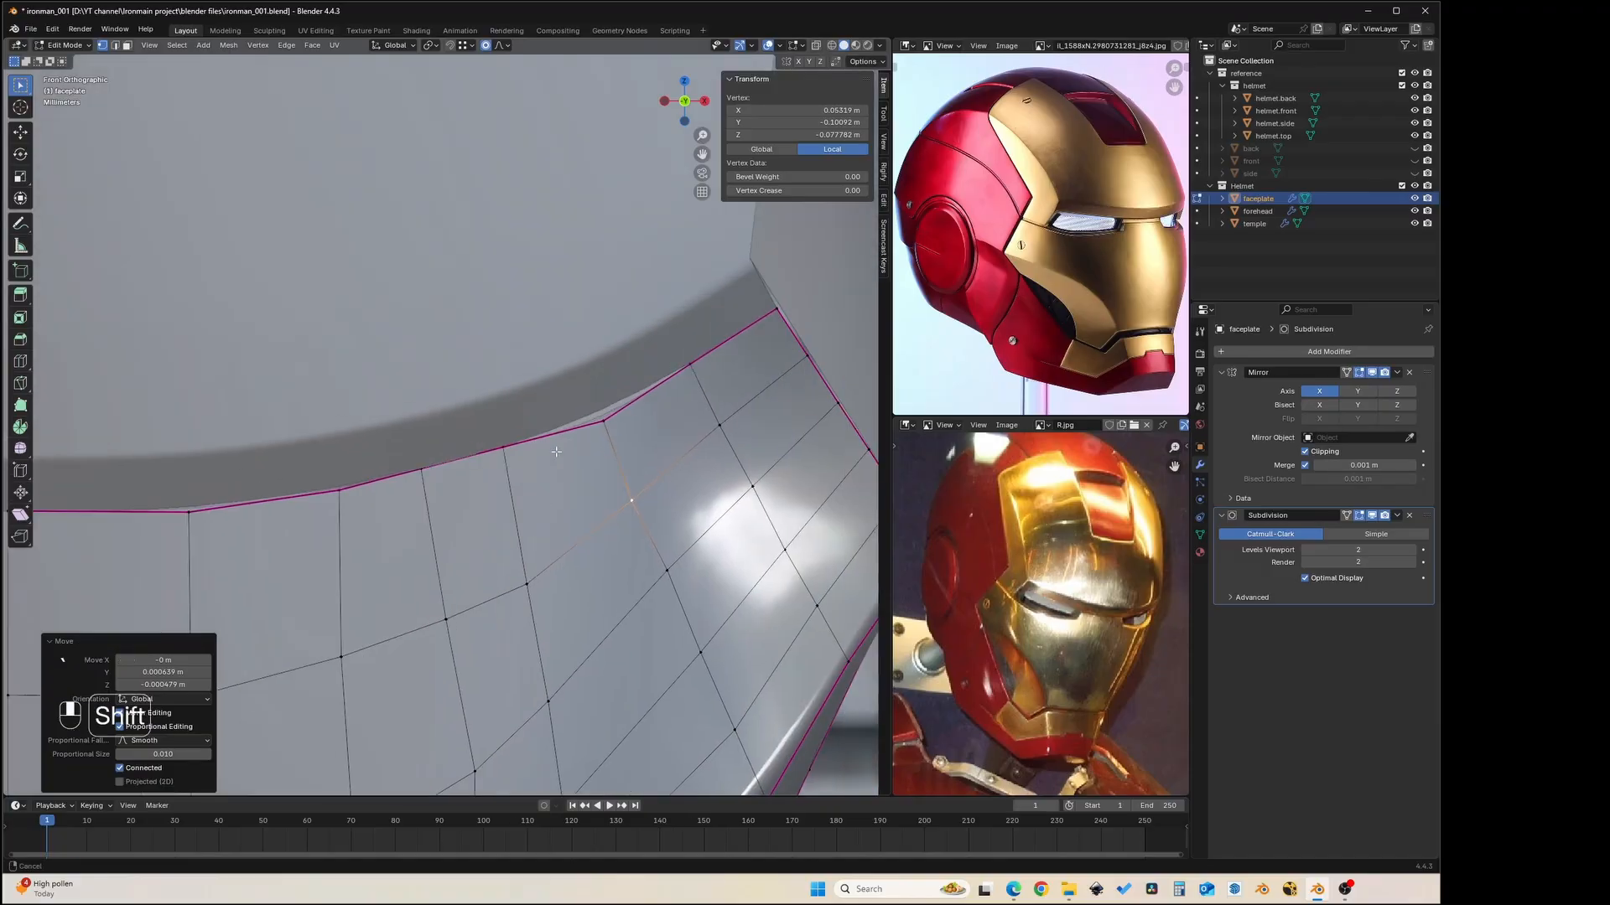
left_click(612, 447)
key("g")
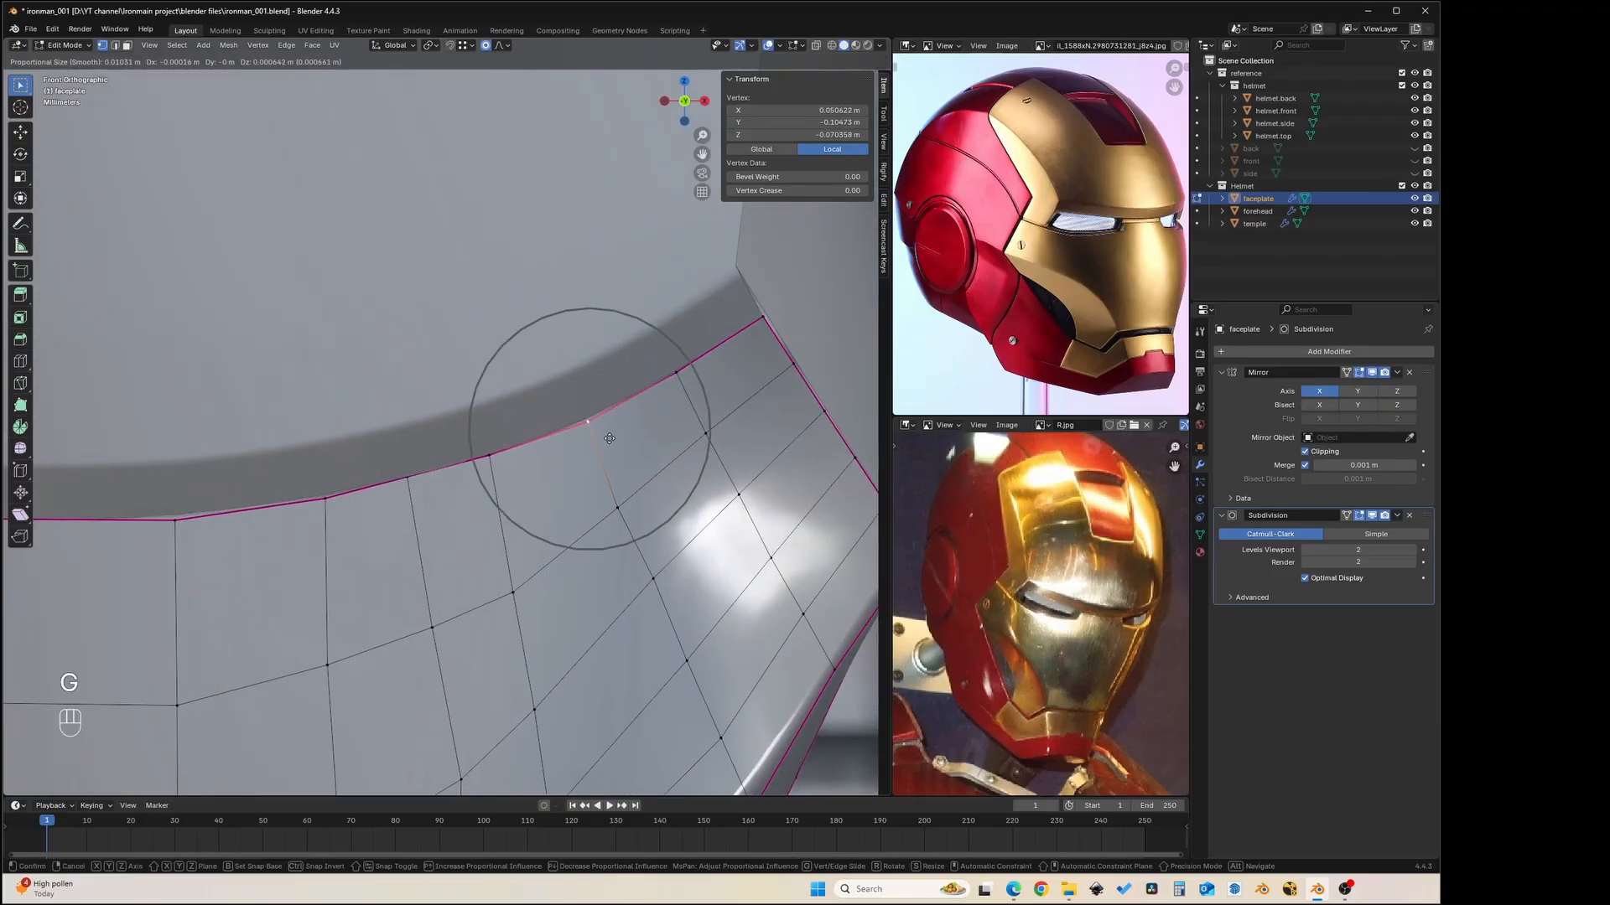
left_click(607, 439)
- Nudge two upper-border vertices nearer the centre along the forehead edge, moving the inner one about 0.3 mm inward
key("g")
key("g")
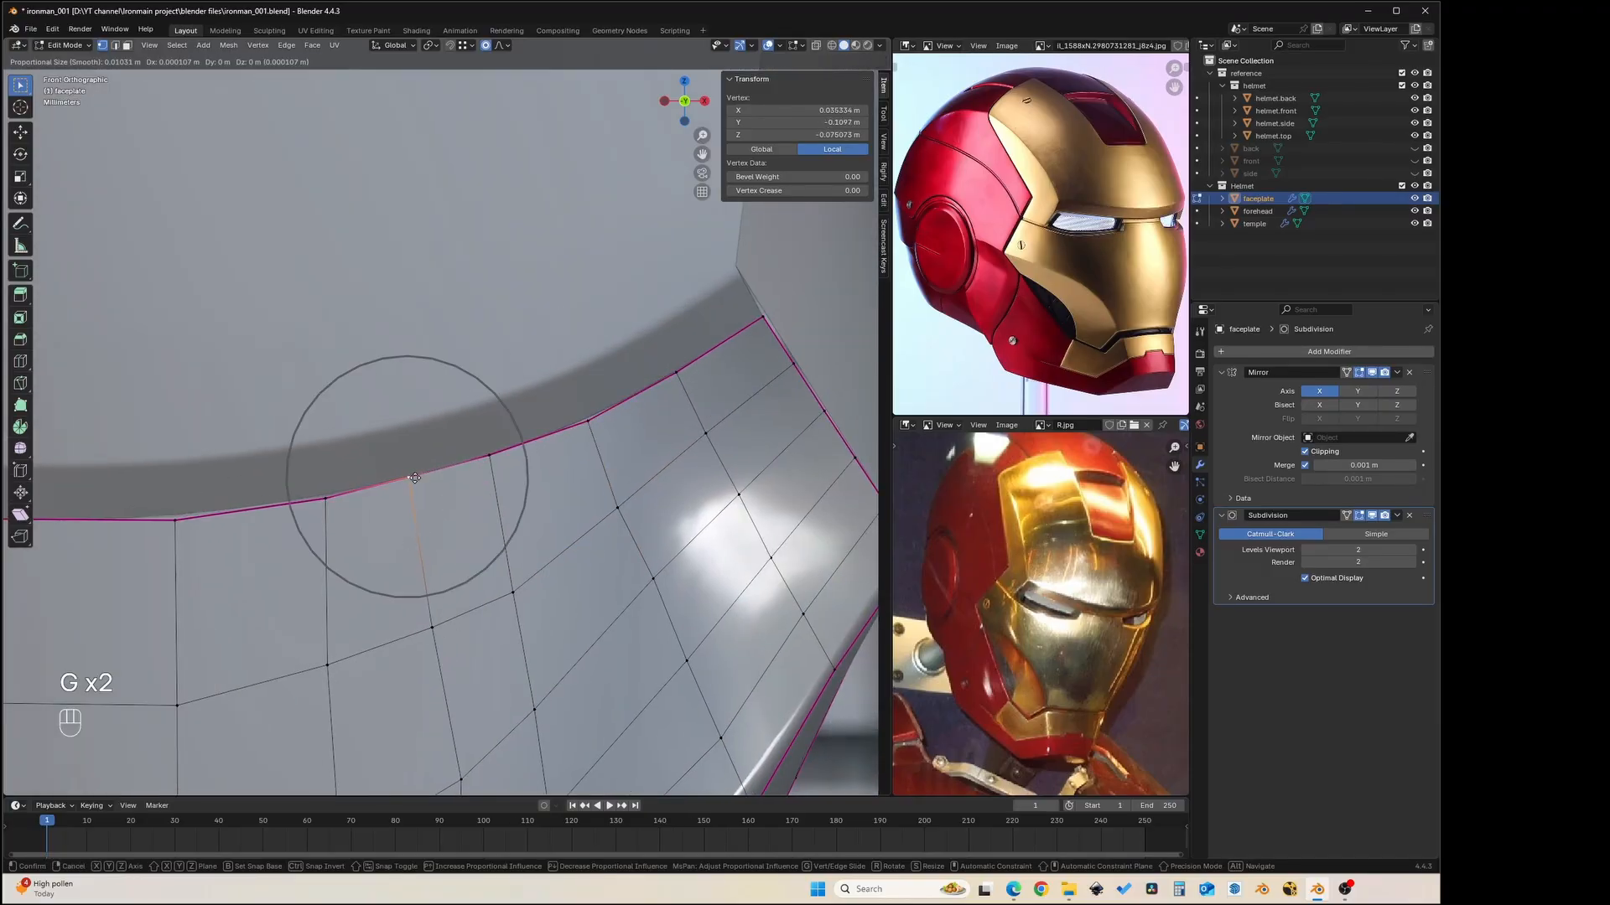
right_click(340, 497)
left_click(324, 502)
key("g")
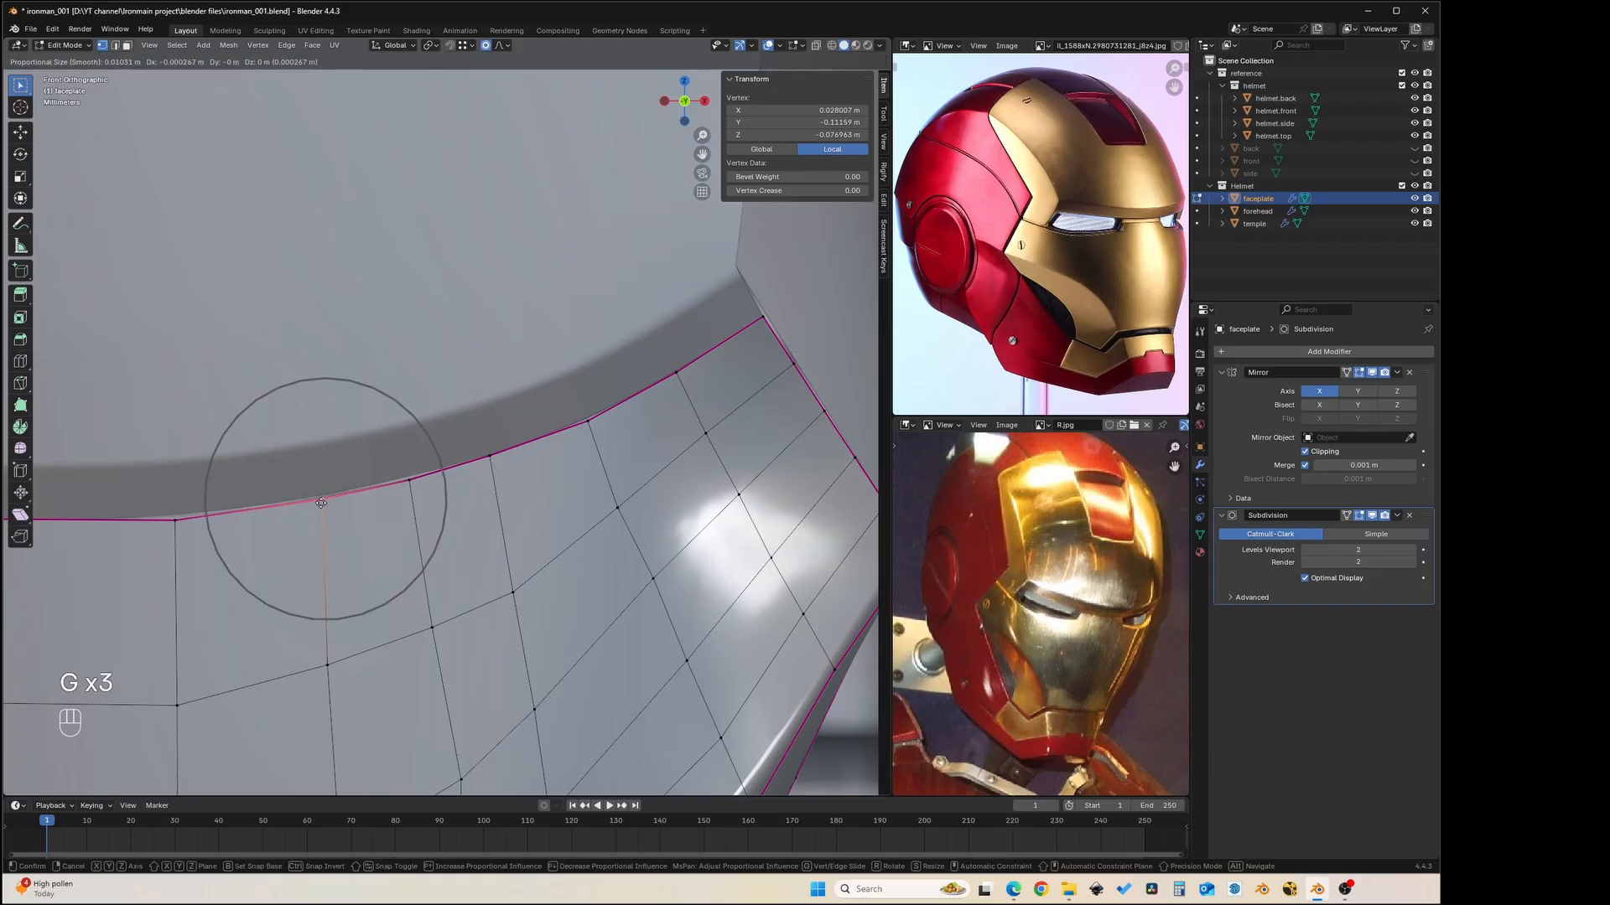
left_click(322, 501)
- In the side view, move the selected upper-border vertex near the faceplate's centre slightly forward along Y
scroll(600, 379, "down", 2)
middle_click_drag(558, 419, 600, 379, "shift")
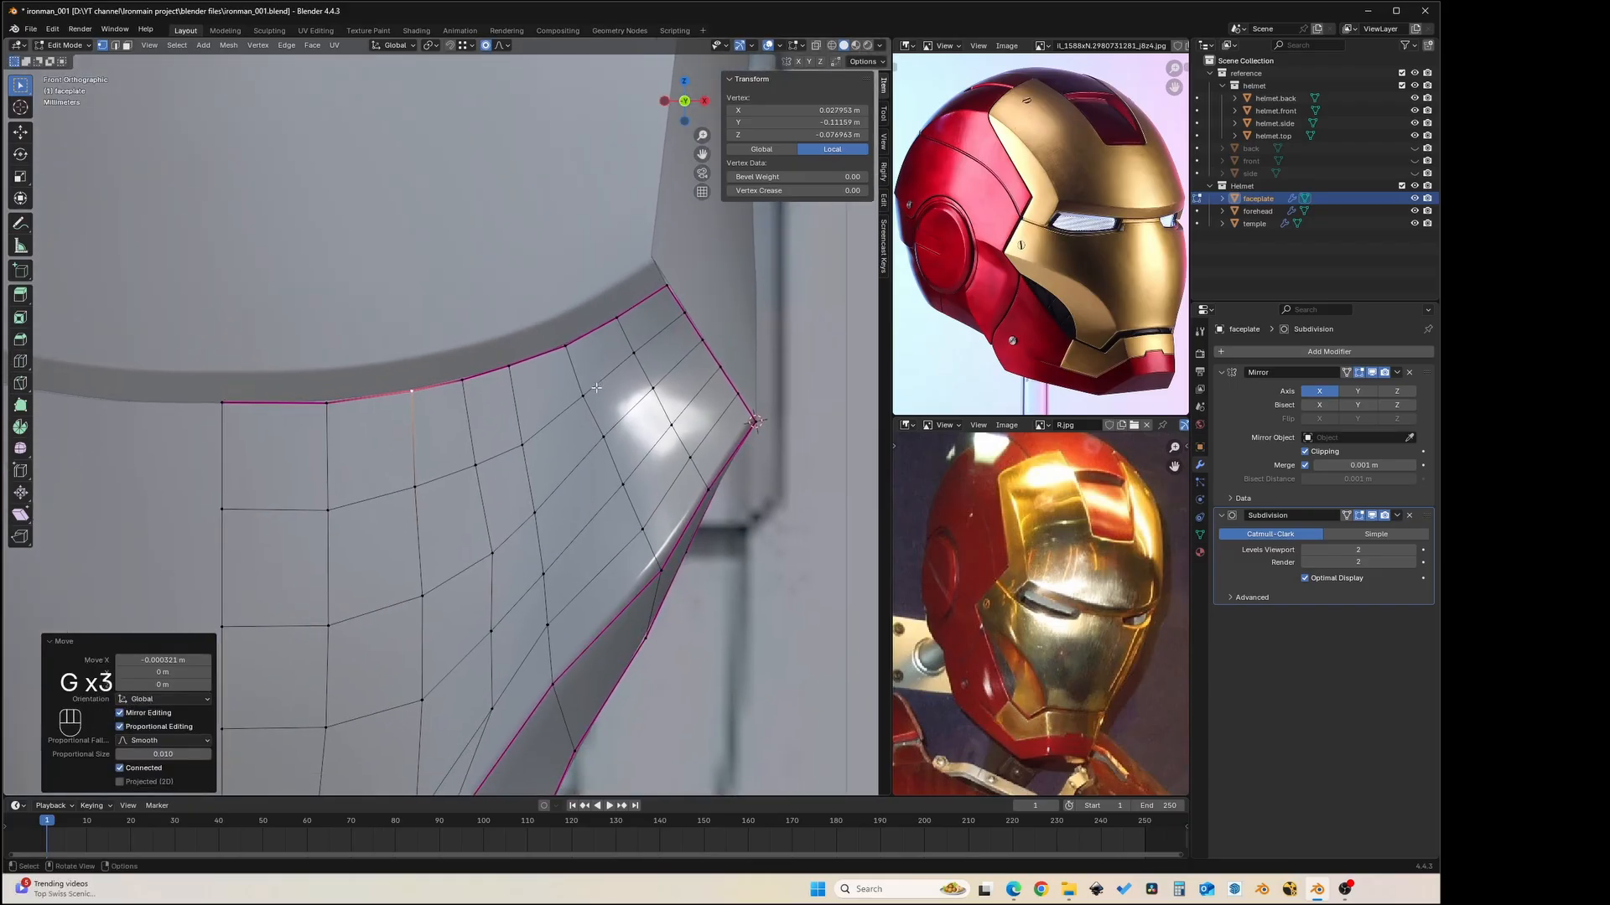
key("grave")
left_click(774, 385)
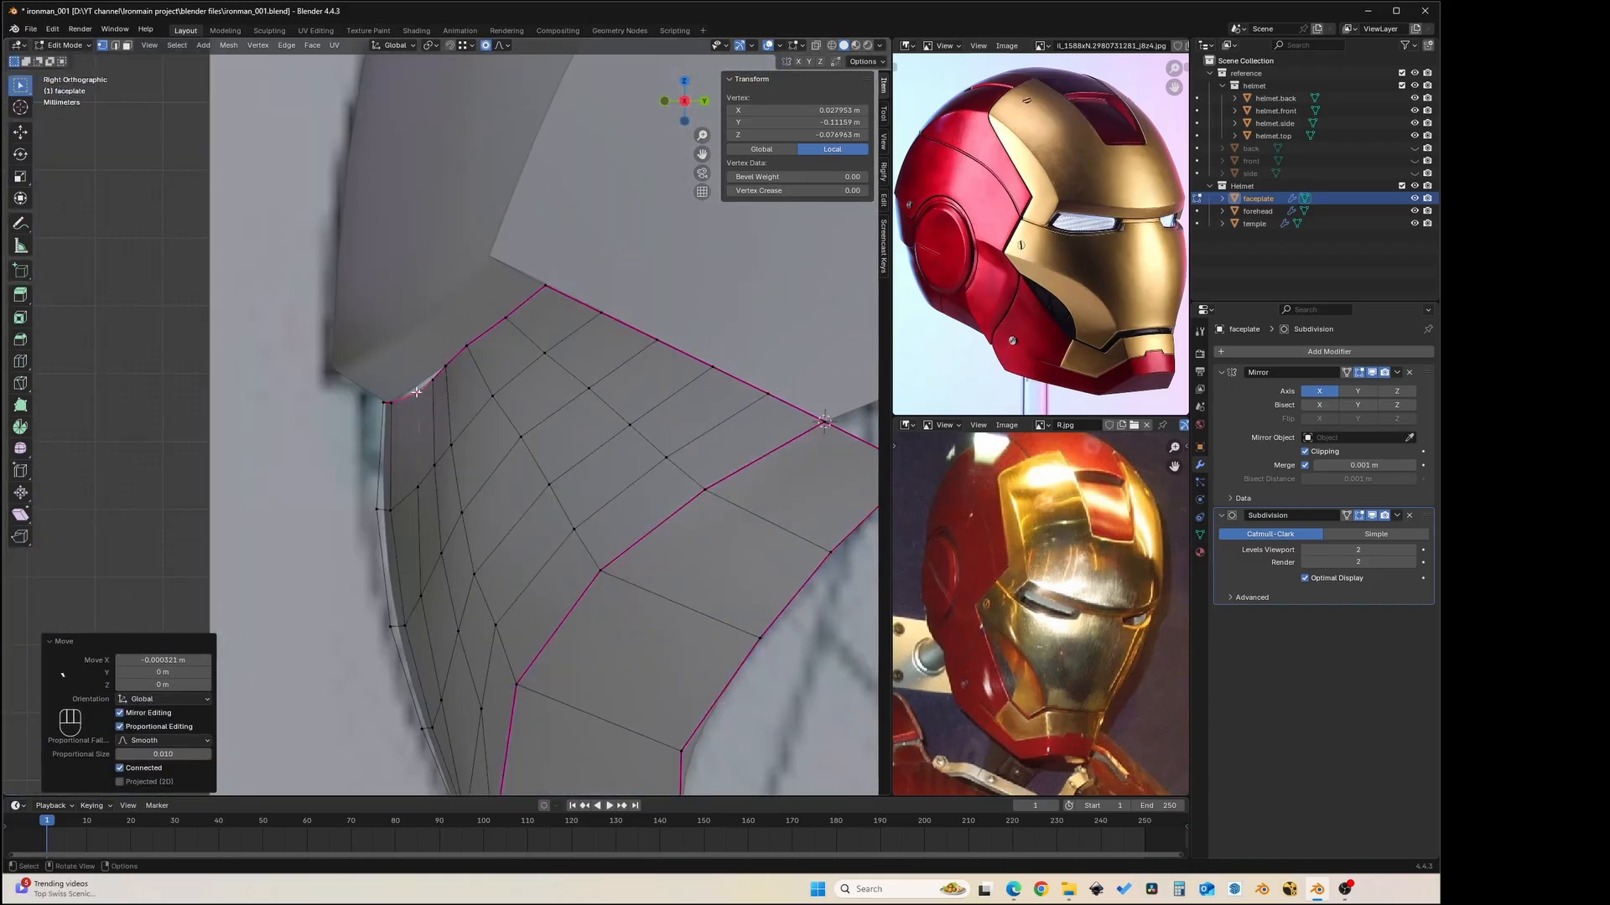
key("g")
key("x")
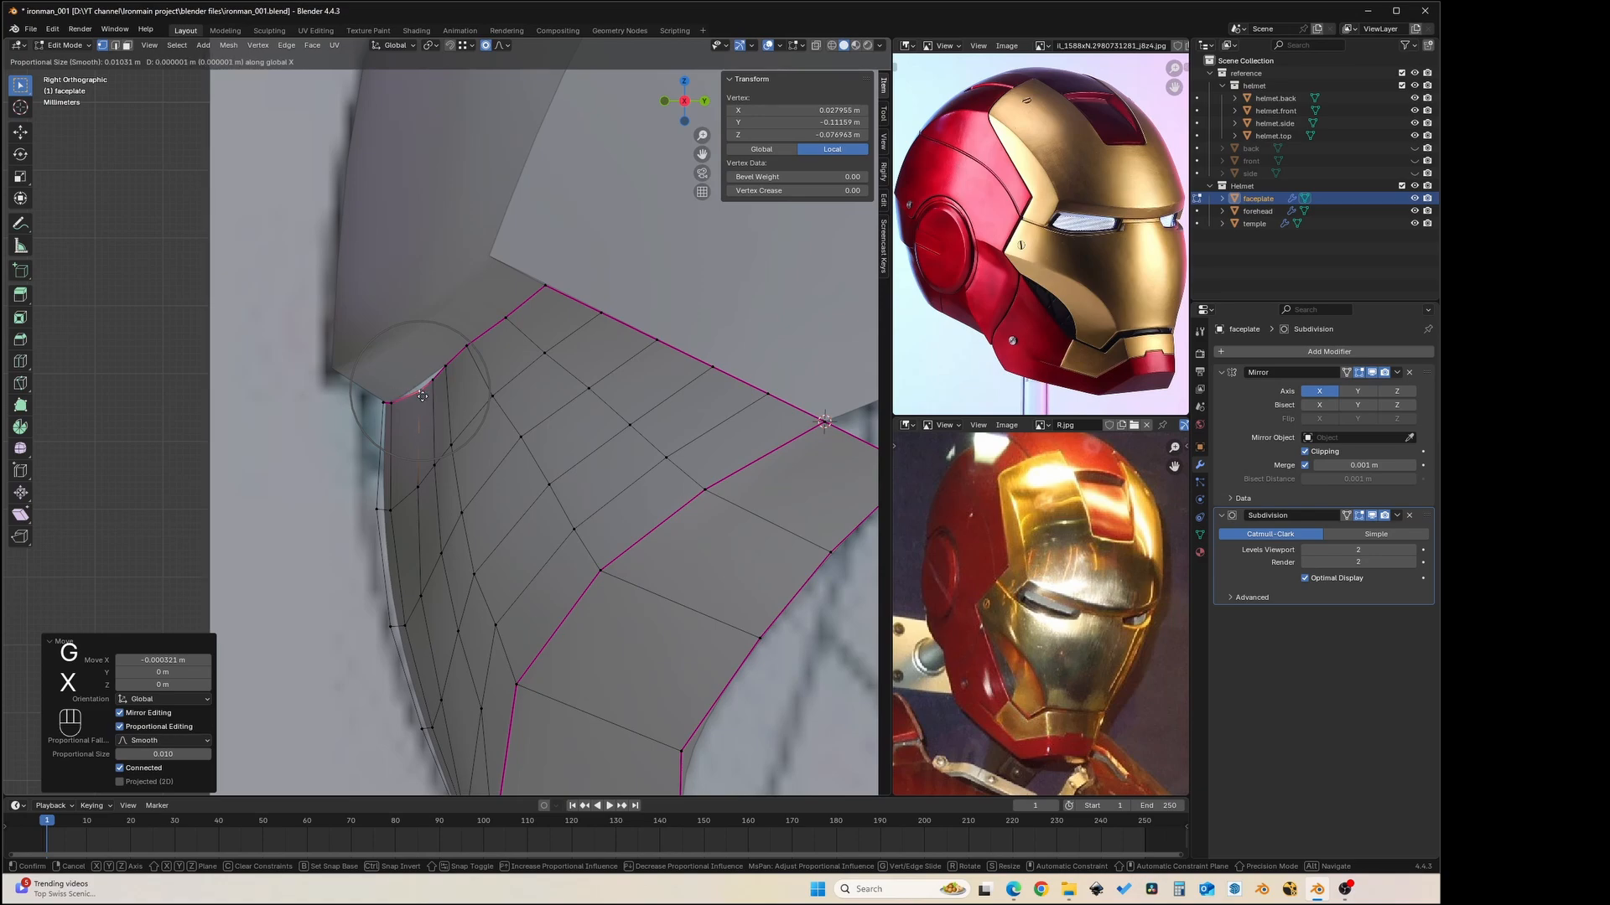
key("Escape")
key("g")
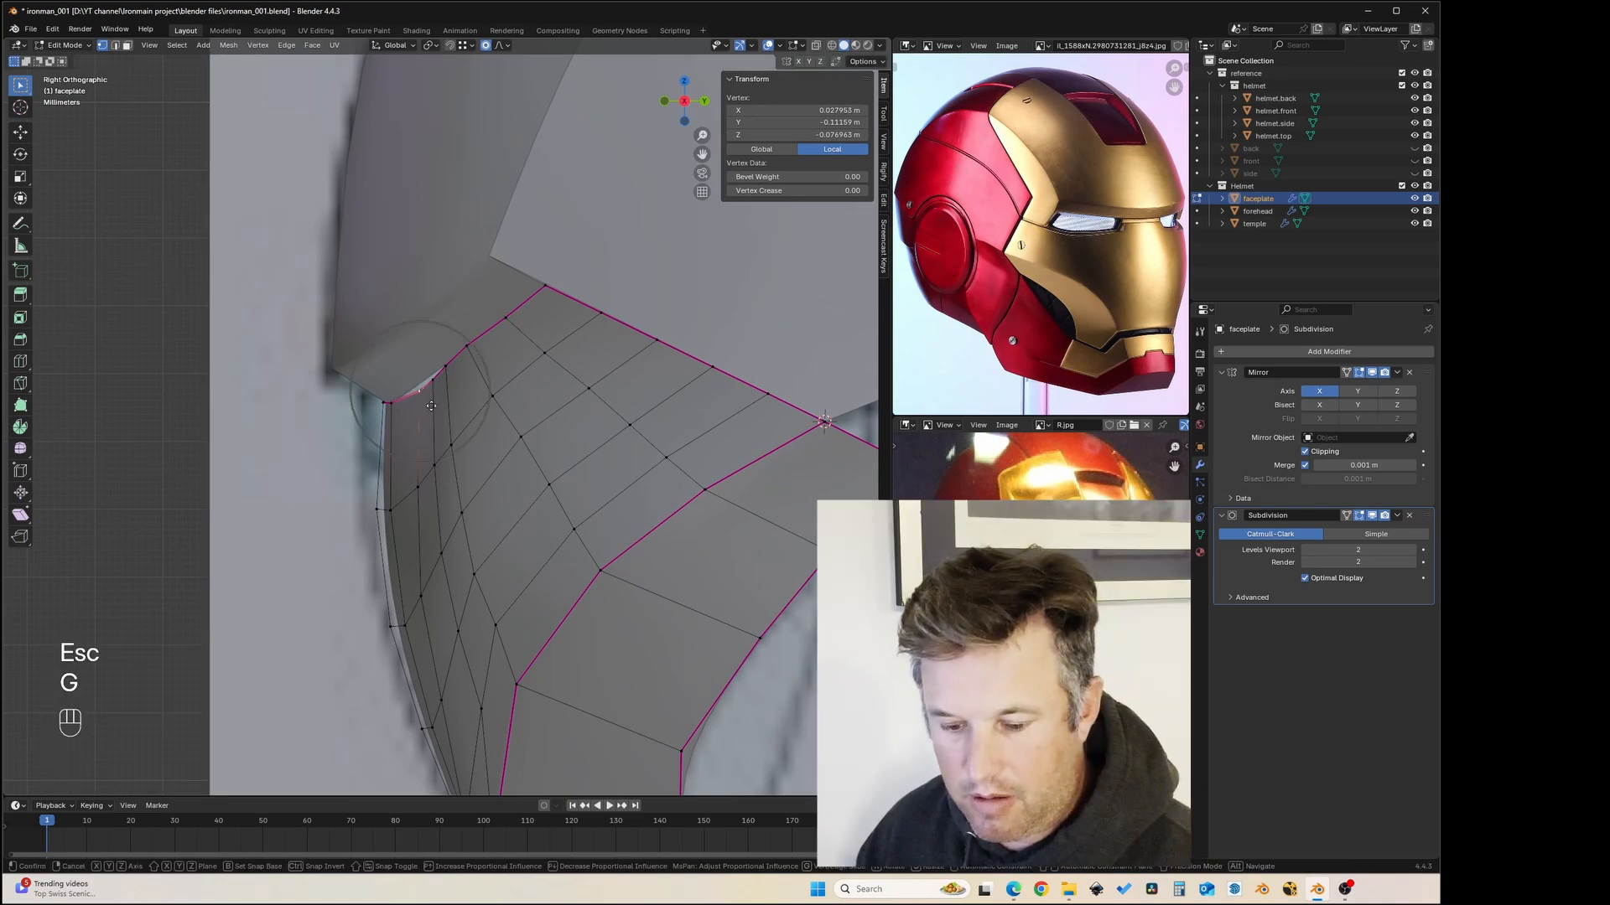
key("y")
left_click(438, 390)
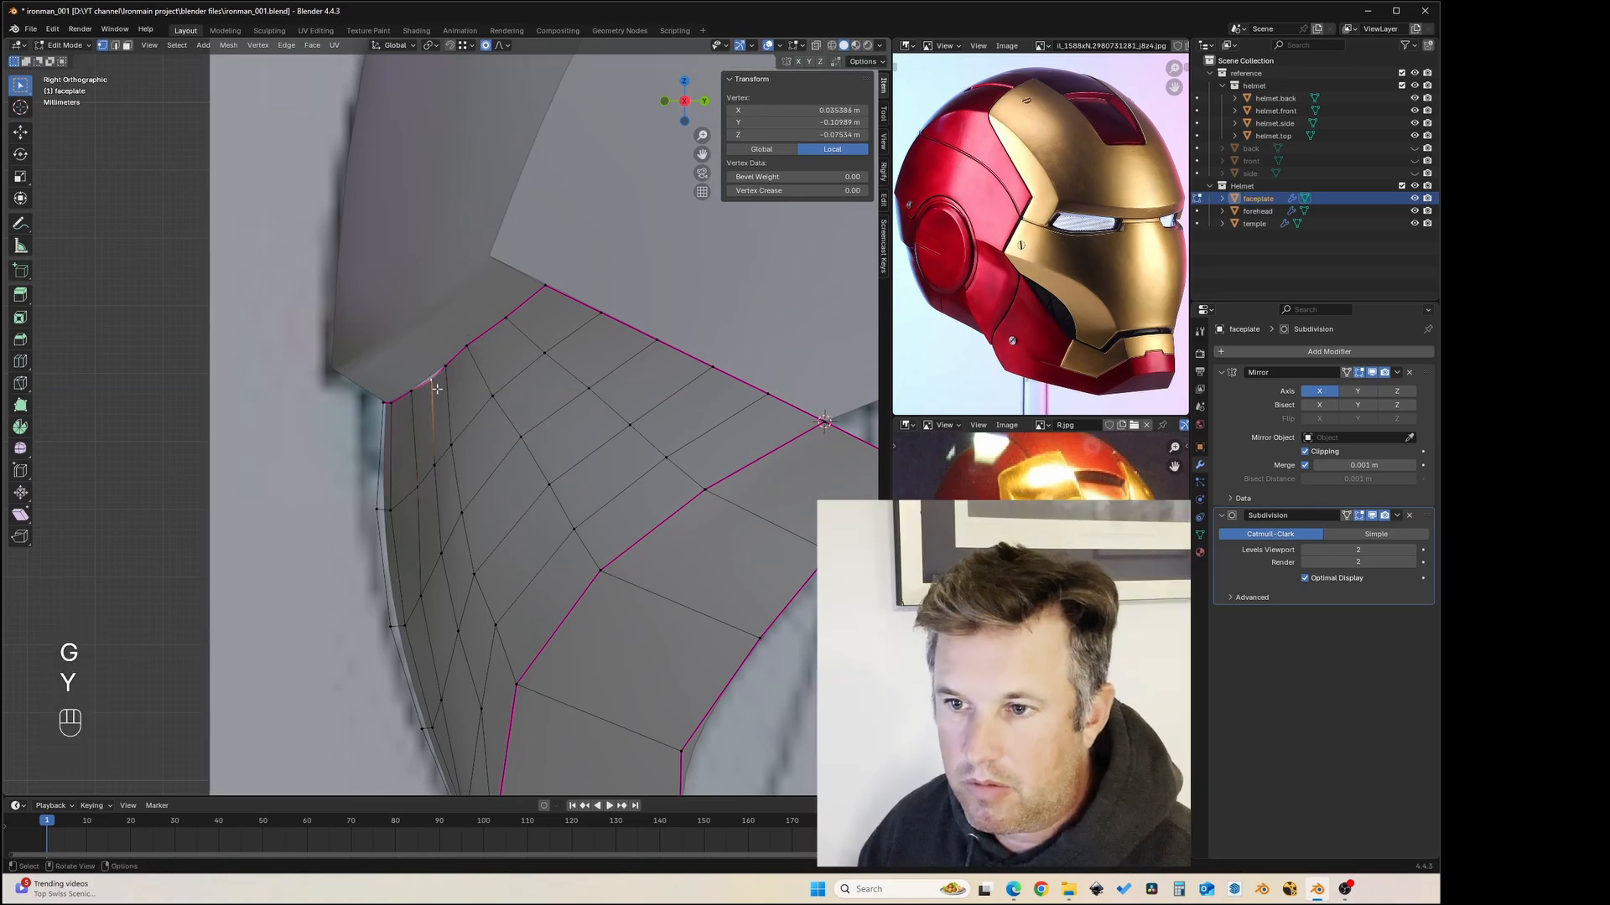
- Move the next upper-border vertex outward from the centre about 0.9 mm forward along Y
key("g")
key("y")
left_click(446, 376)
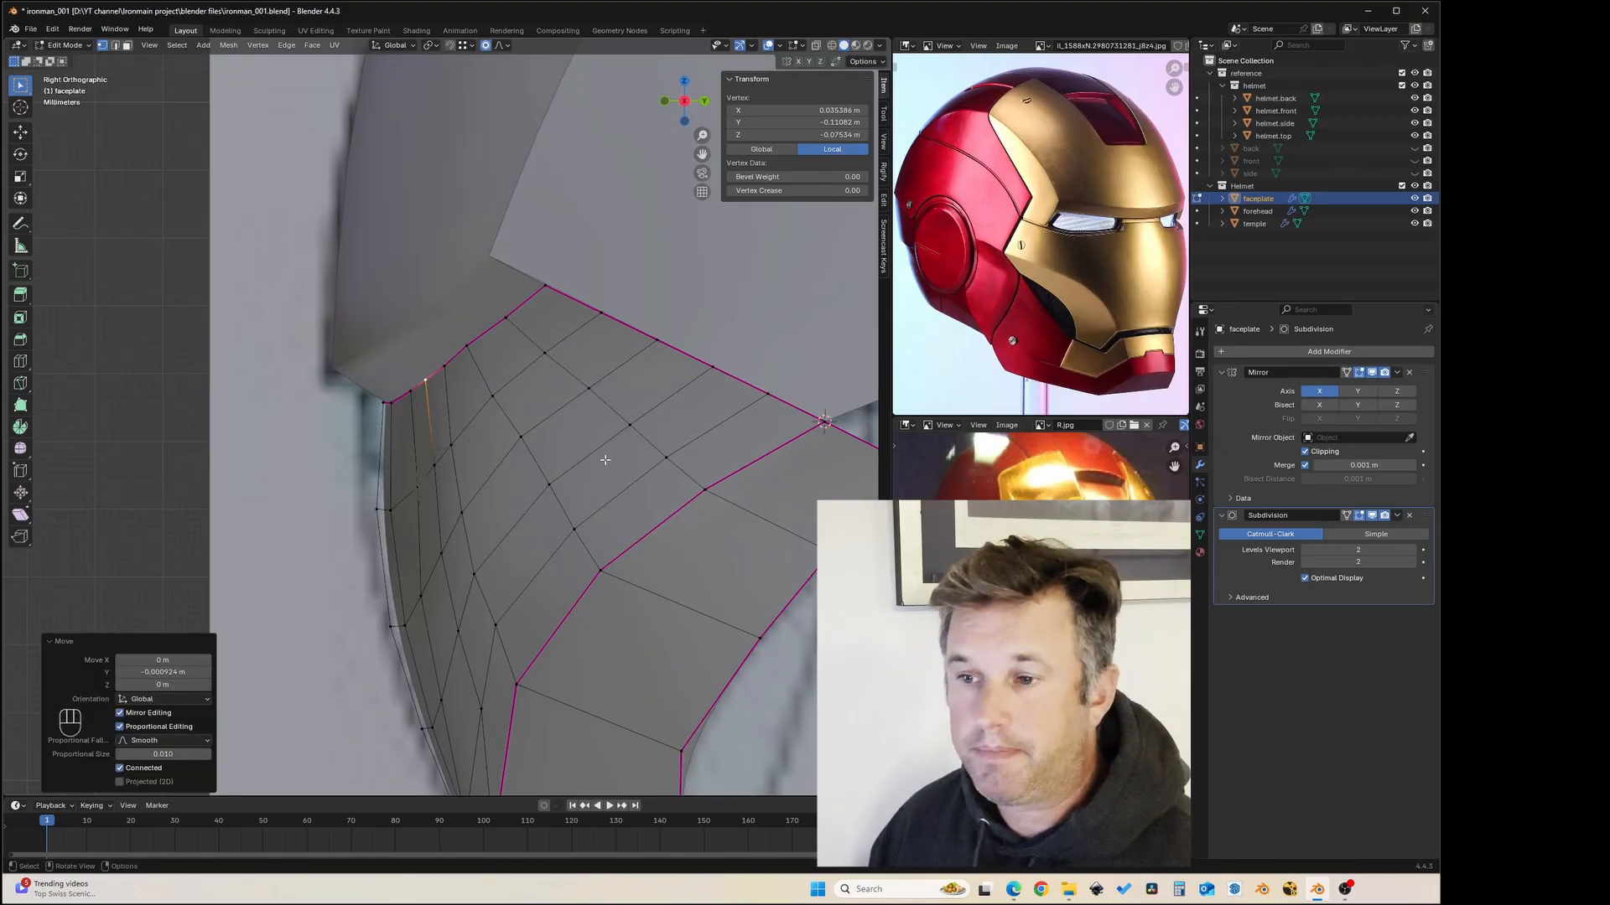
- Shift two vertices on the faceplate's rear edge forward and up, the lower one about 2.1 mm forward and the upper about 0.6 mm
scroll(602, 466, "down", 3)
scroll(602, 465, "down", 2, "shift")
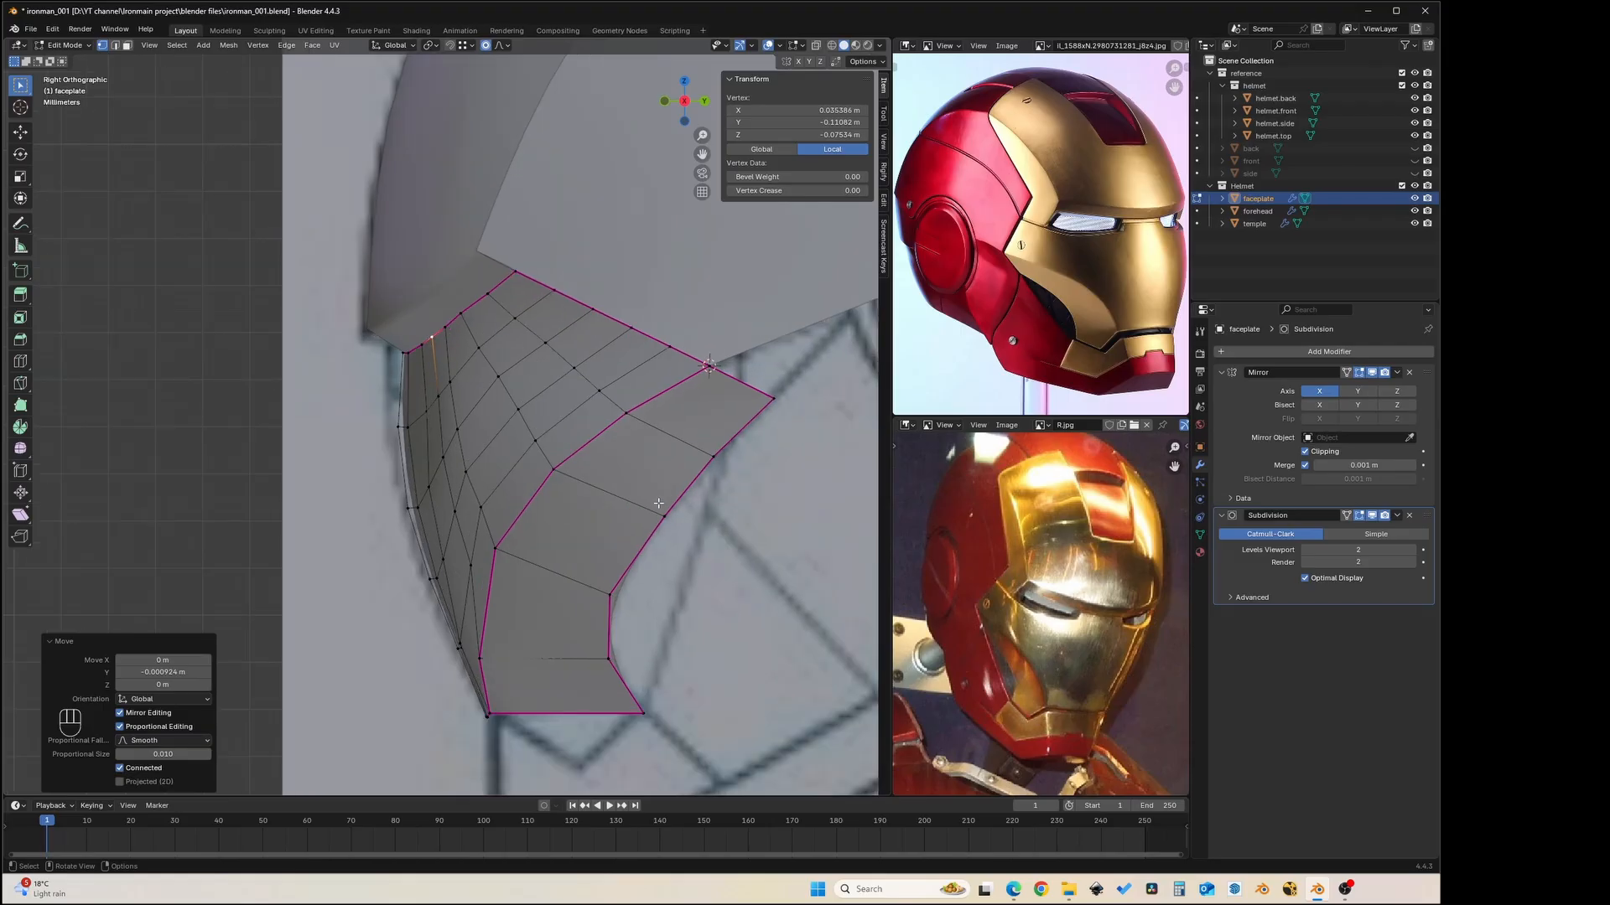
left_click(629, 501)
key("g")
left_click(699, 542)
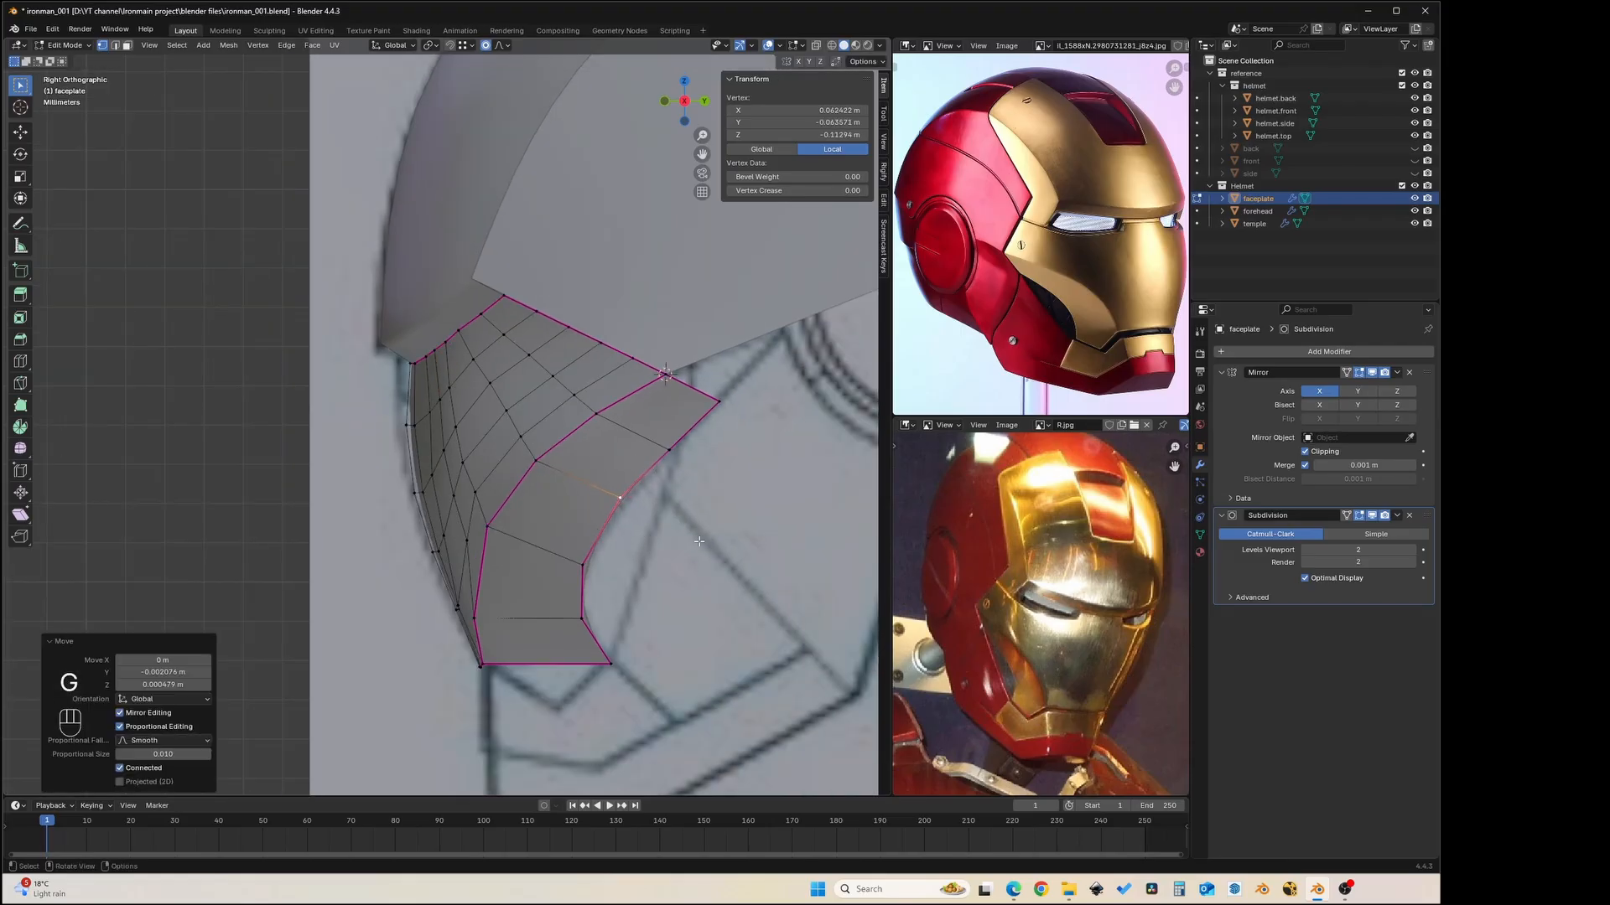
left_click(690, 435)
key("g")
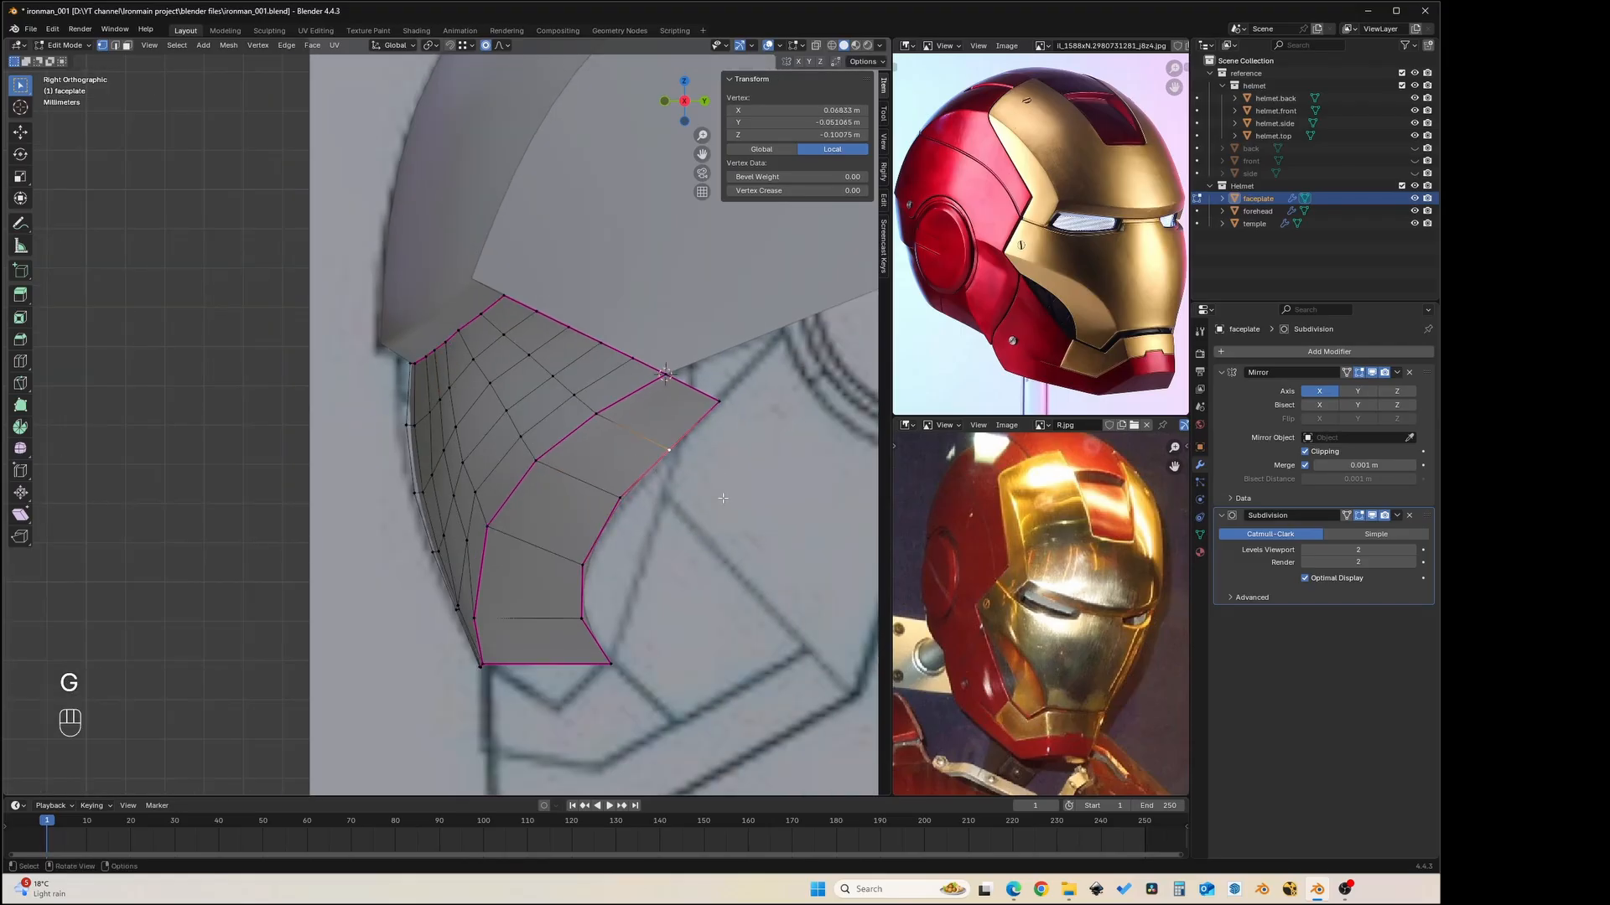
left_click(728, 498)
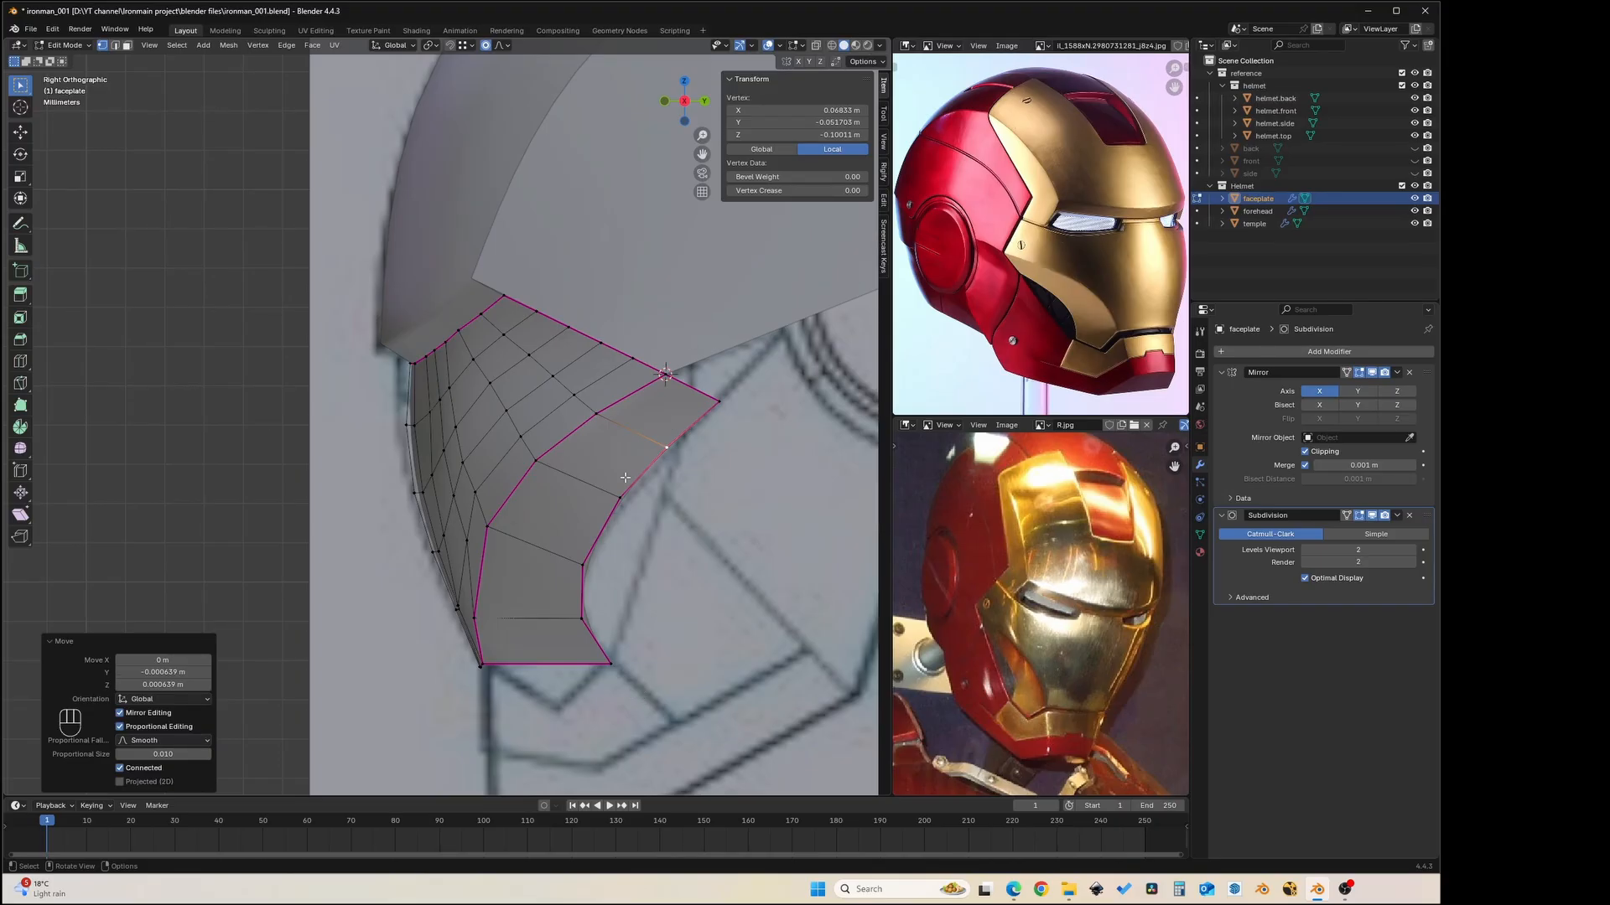
scroll(550, 453, "up", 1)
key("KP_1")
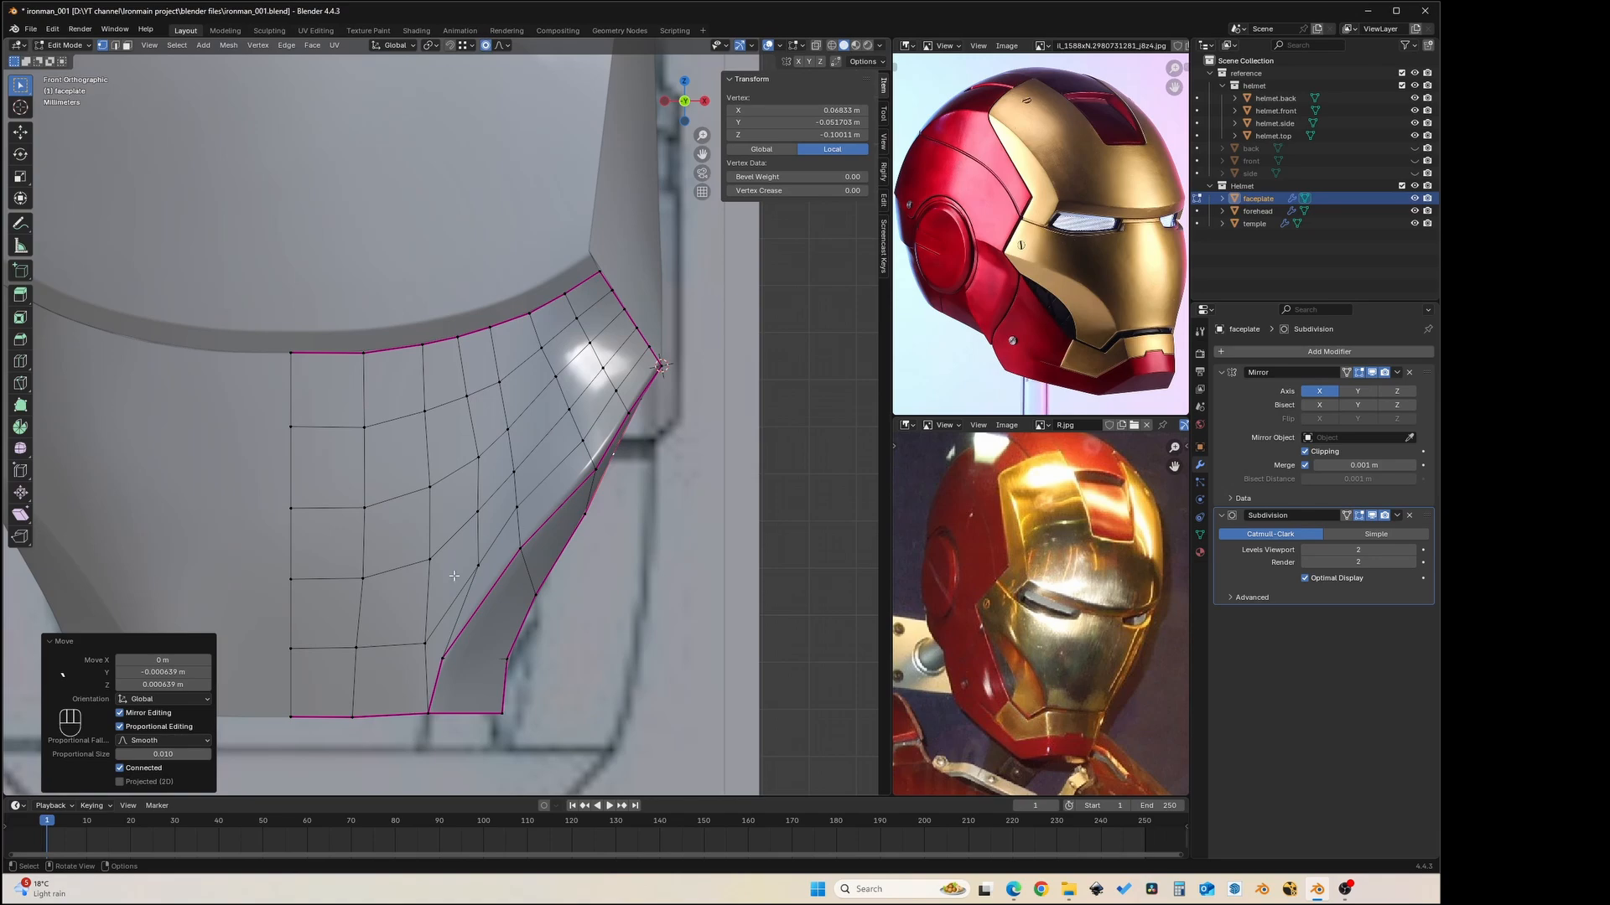
key("alt+super+z")
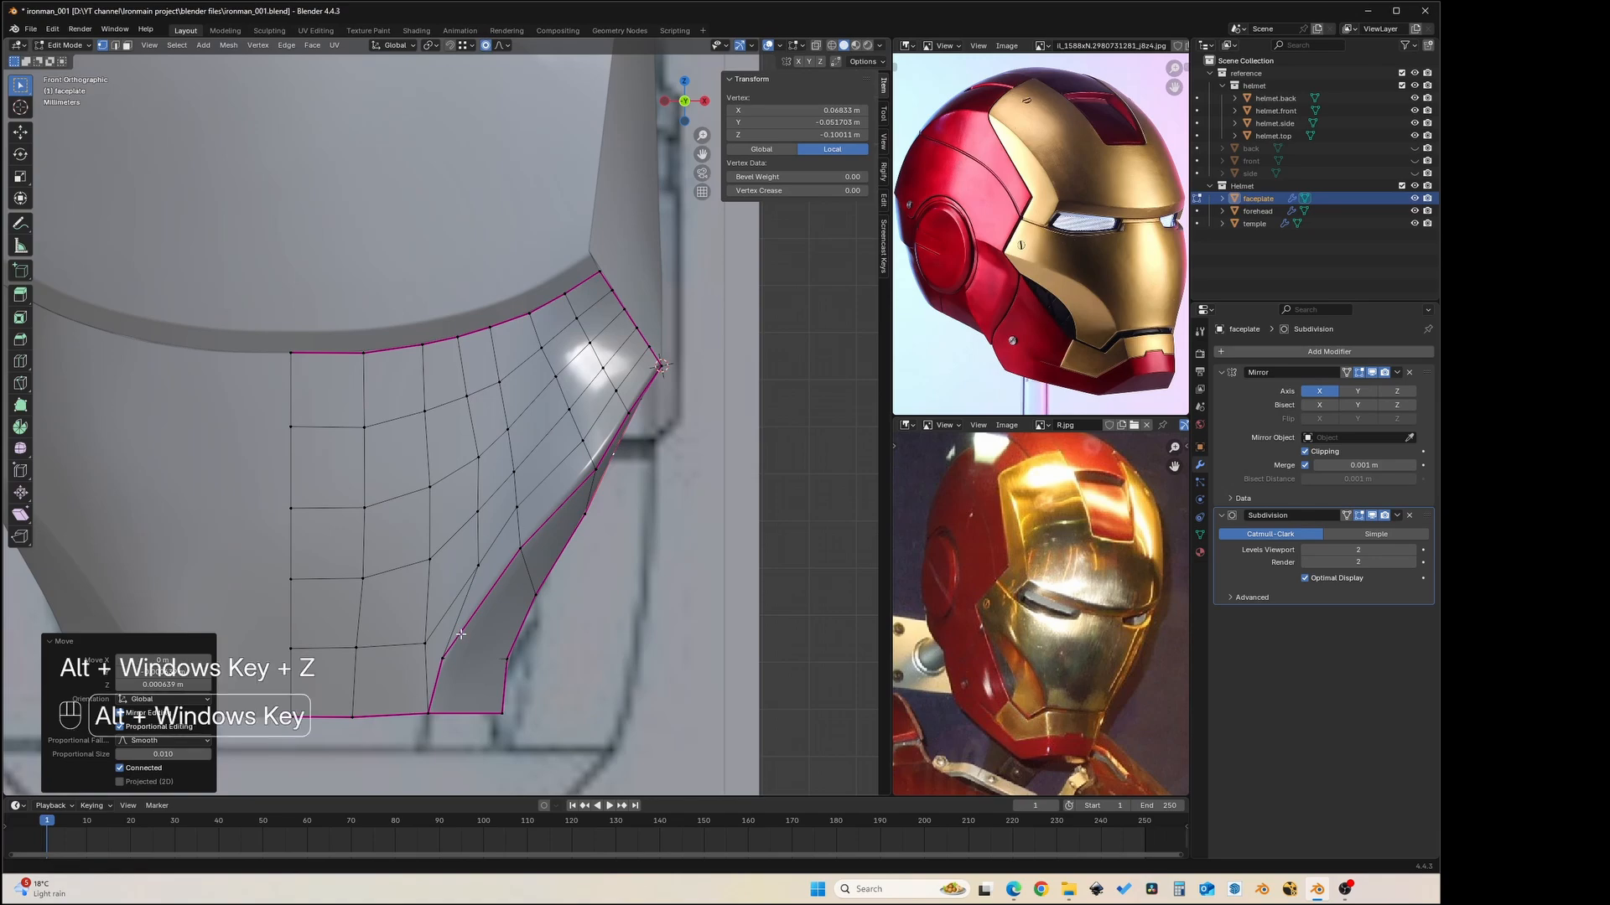
left_click(468, 670, "shift")
middle_click_drag(472, 675, 470, 571, "shift")
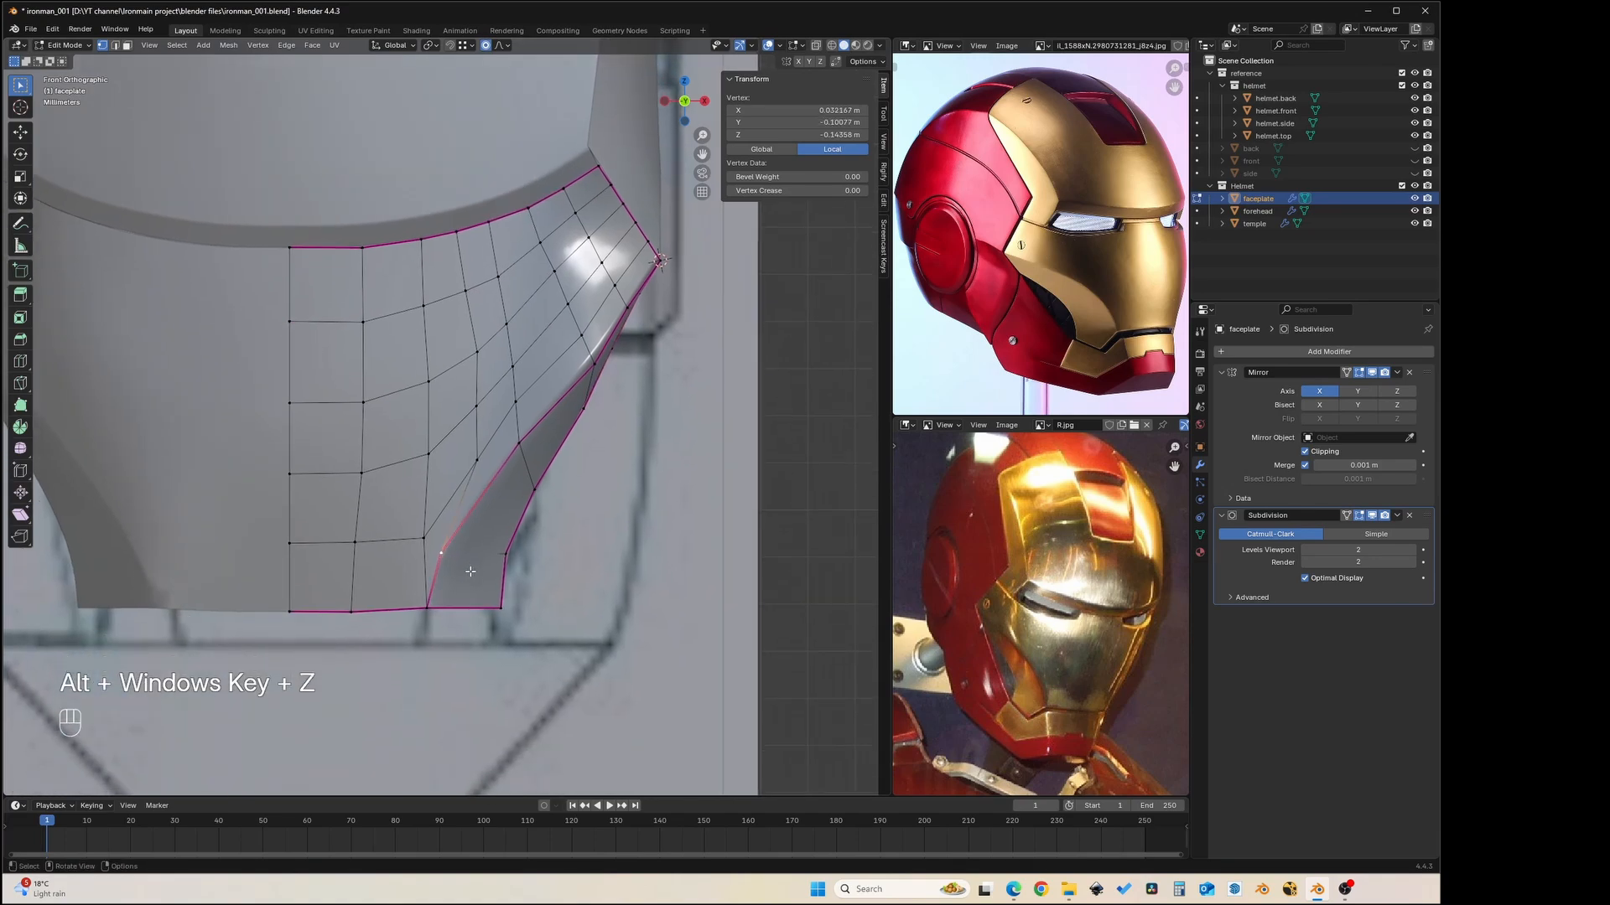
key("alt+z")
key("g")
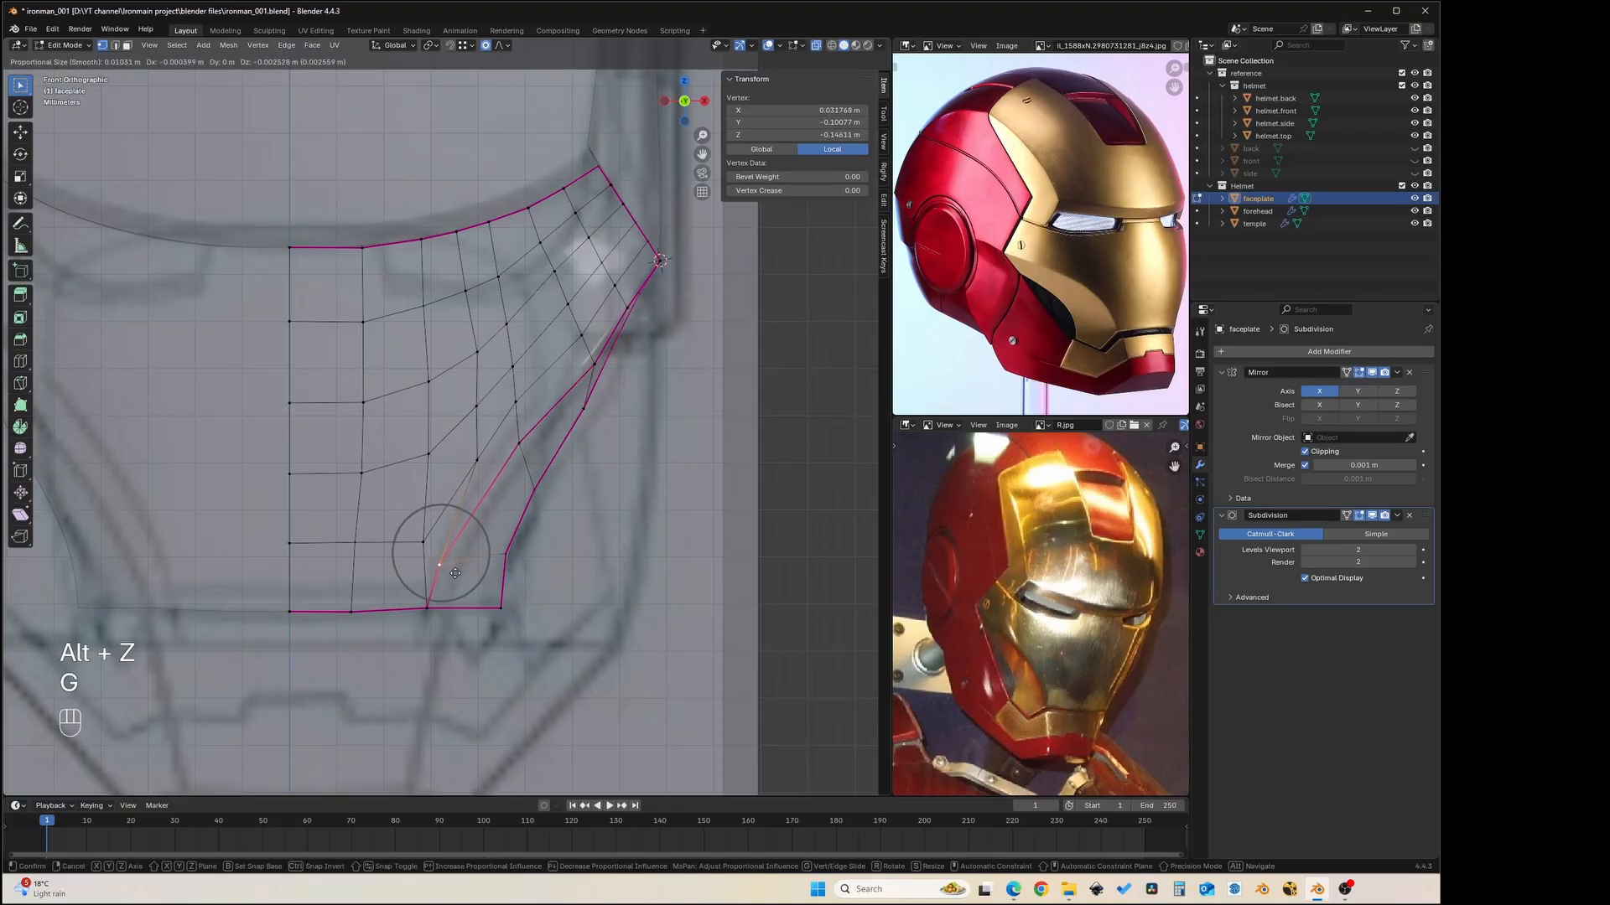
key("Escape")
key("g")
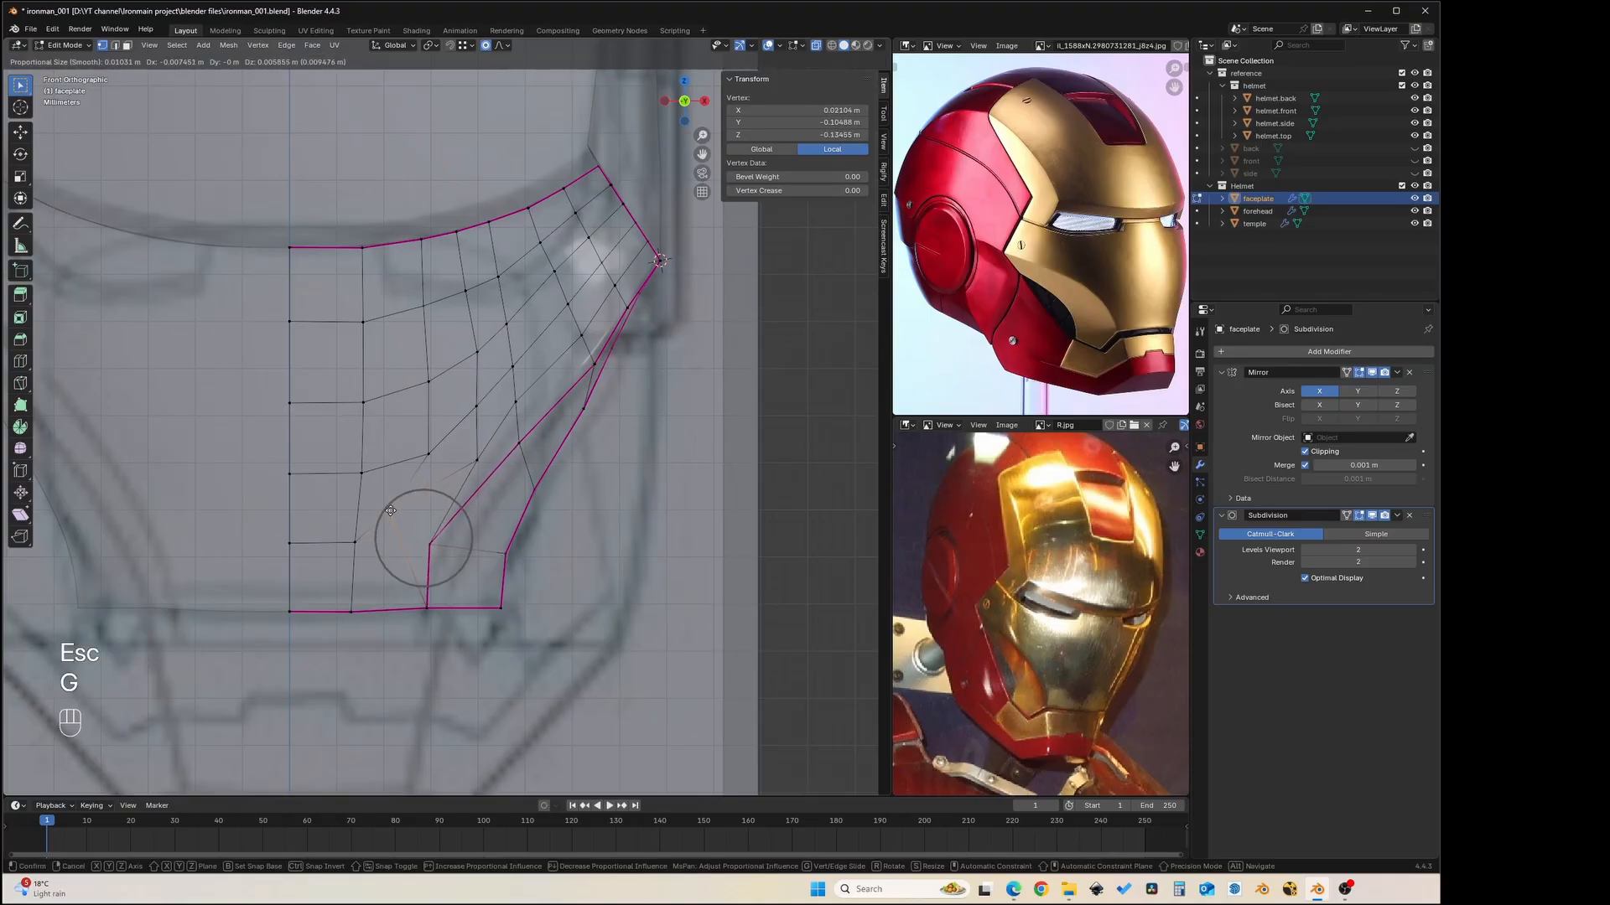
key("Escape")
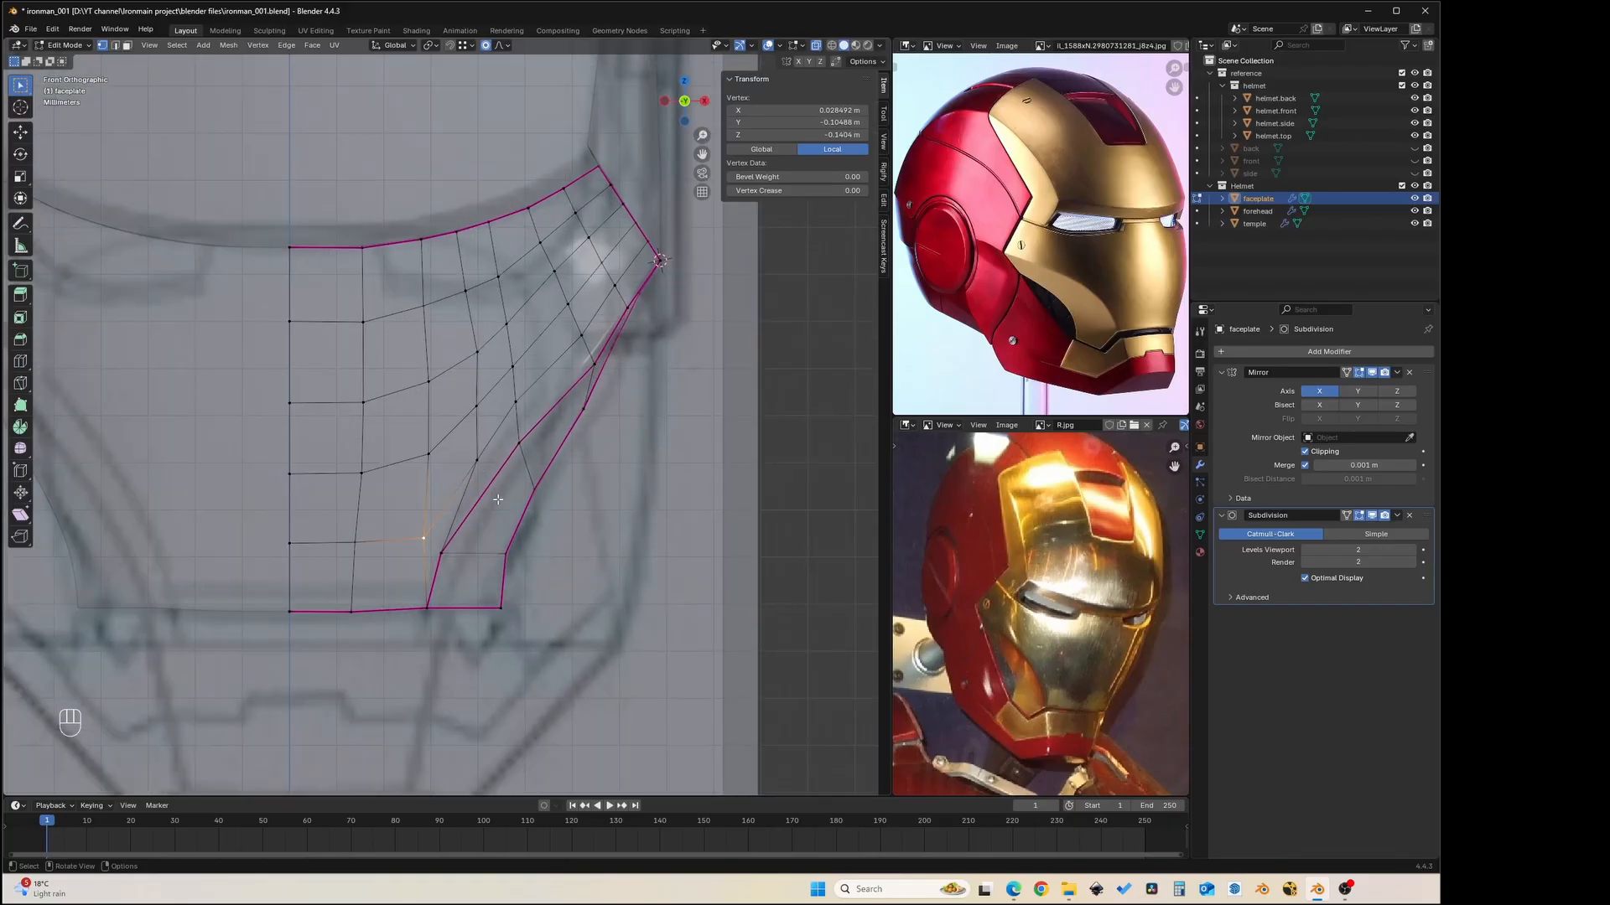
middle_click_drag(491, 489, 560, 494, "shift")
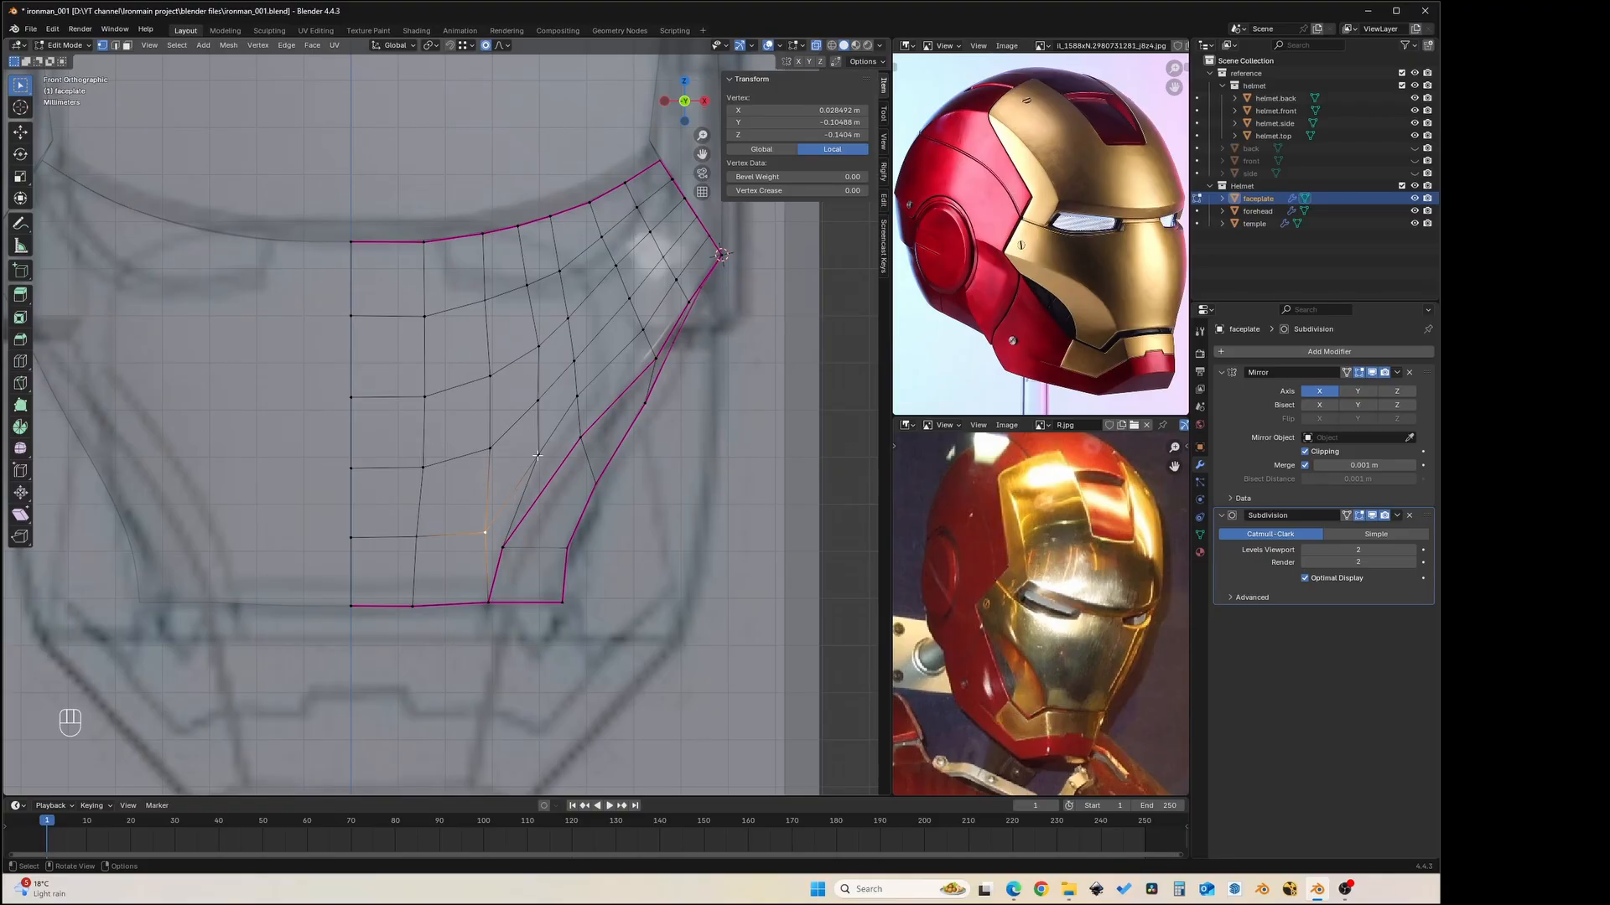
- Turn off X-ray, leave Edit Mode and examine the faceplate's shape and fit with the forehead and temple from several angles
middle_click_drag(576, 455, 403, 554)
key("alt+z")
key("Tab")
scroll(590, 510, "down", 6)
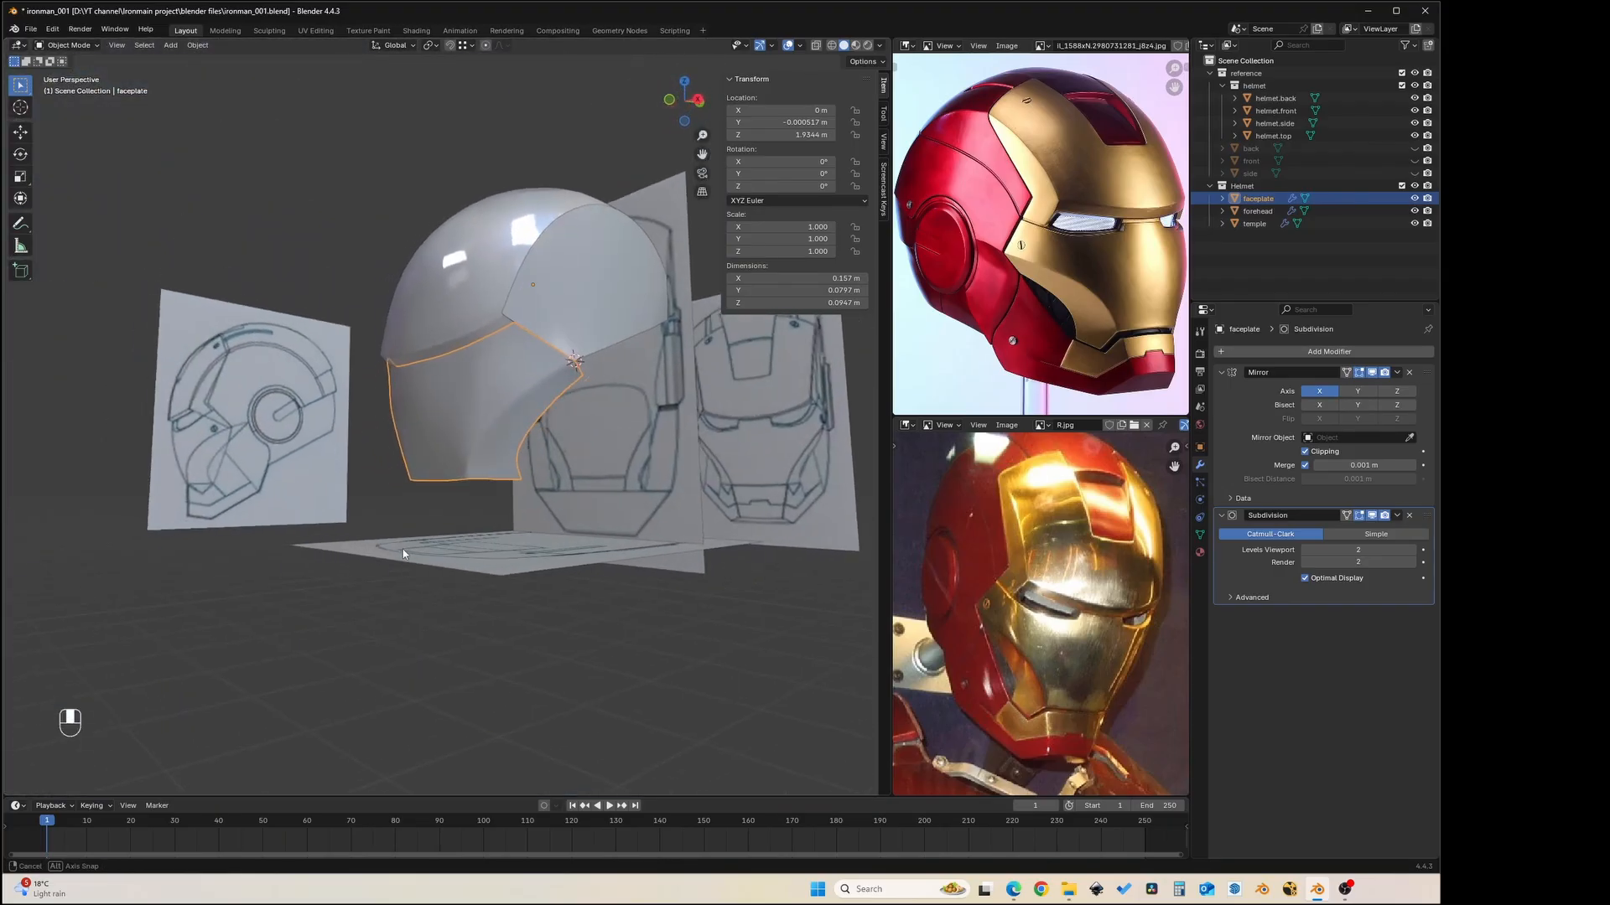
scroll(409, 559, "up", 1)
scroll(437, 323, "down", 3)
scroll(440, 330, "up", 5)
middle_click_drag(440, 334, 447, 192)
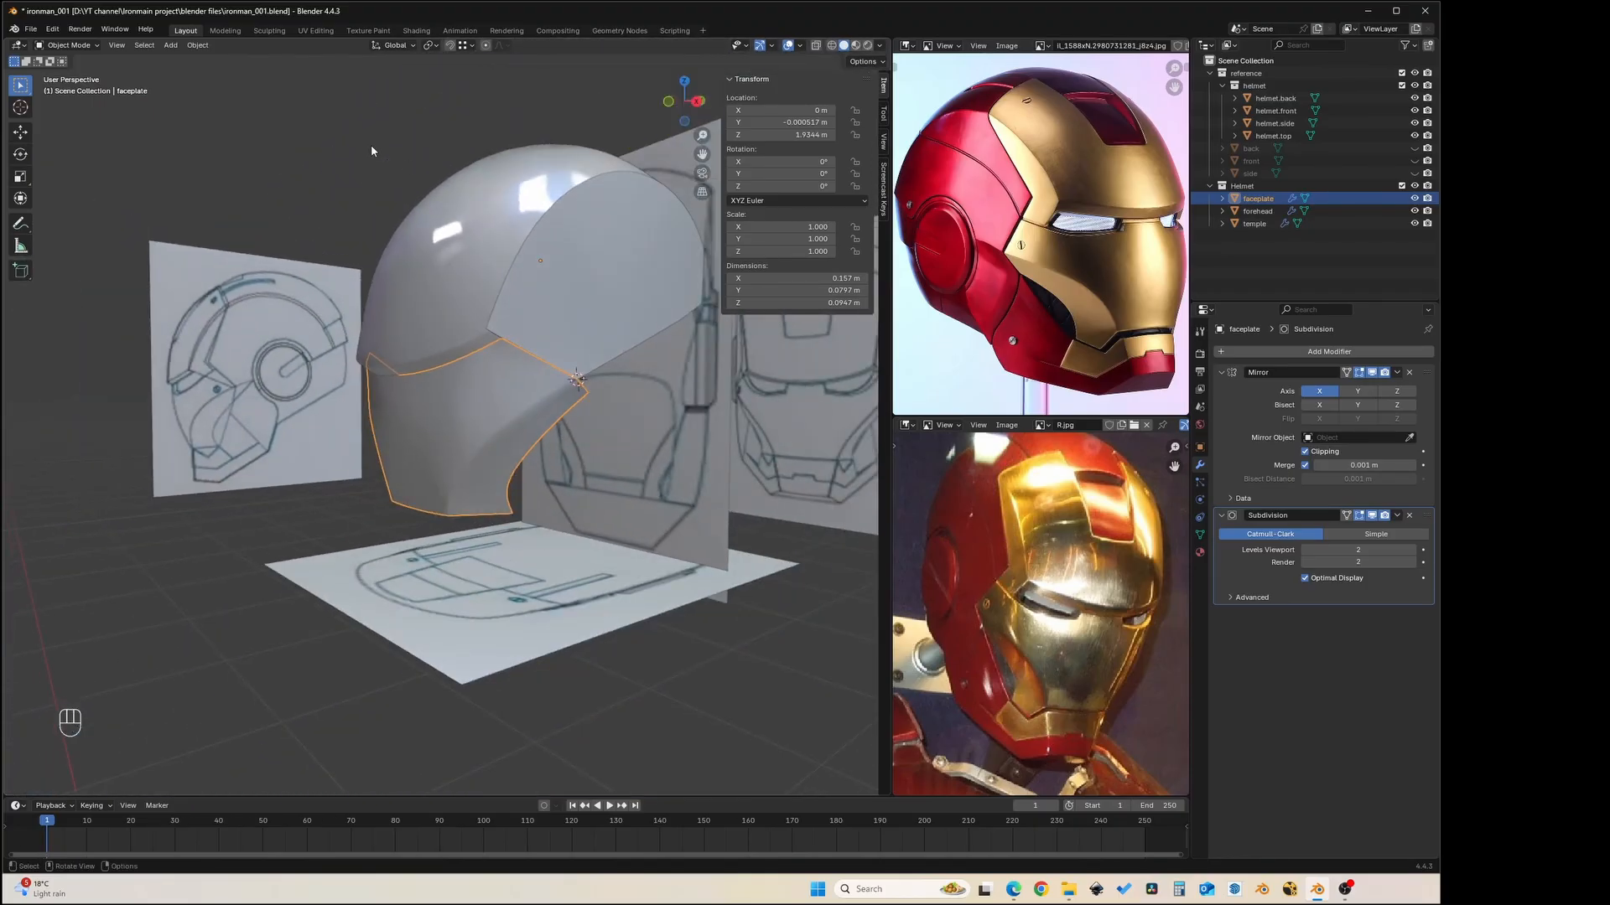
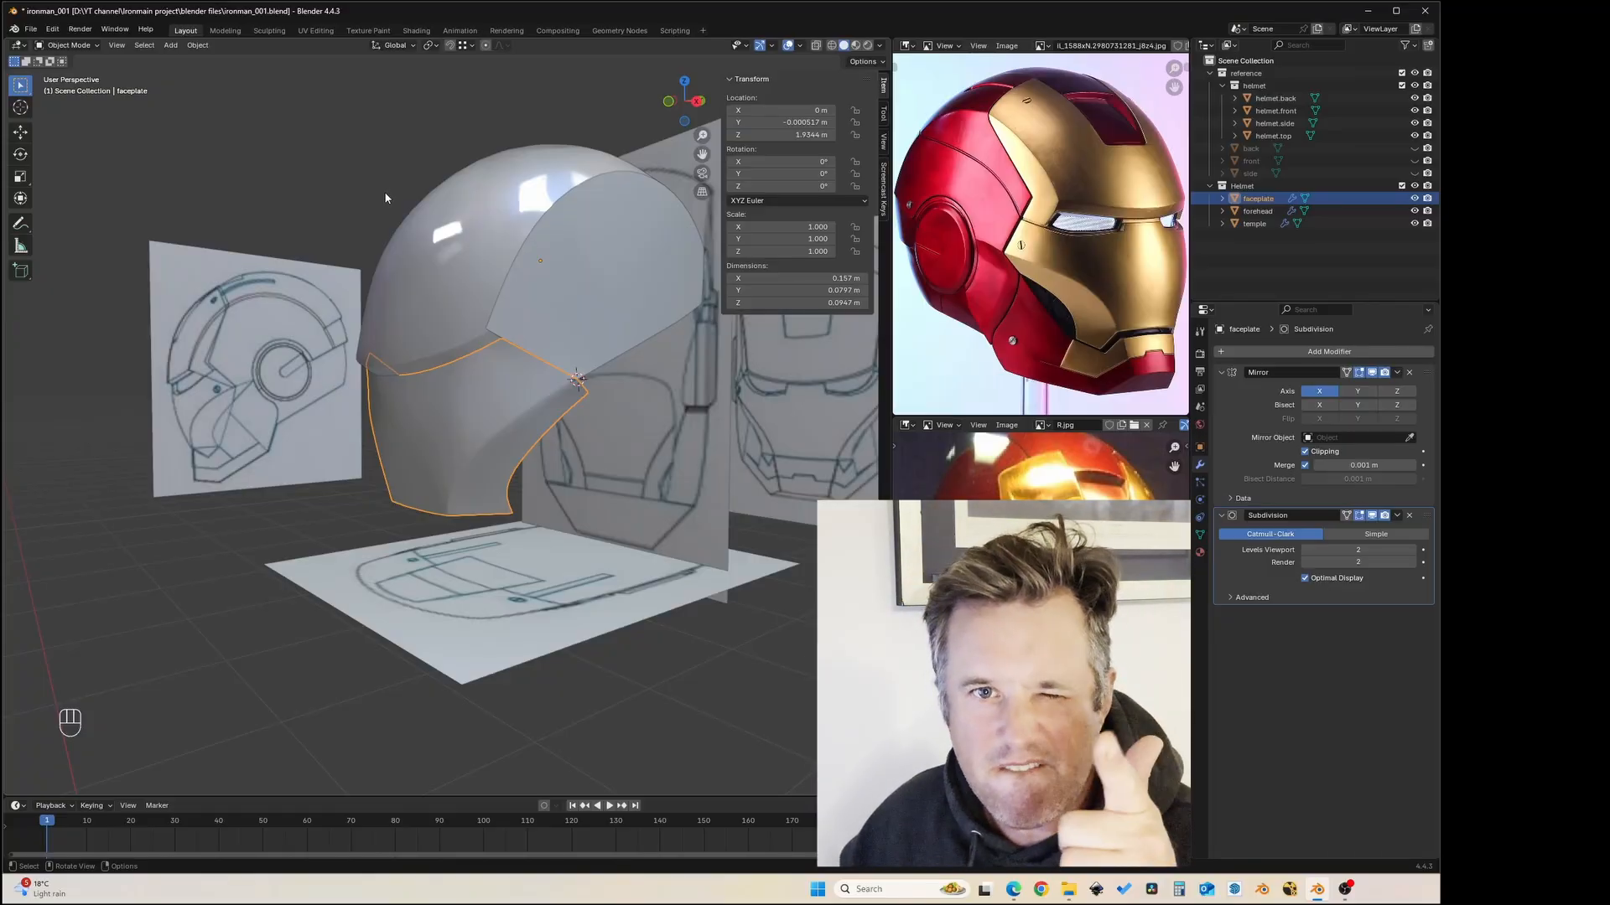
middle_click_drag(642, 469, 526, 587)
scroll(531, 471, "up", 5)
middle_click_drag(604, 442, 543, 478, "shift")
middle_click_drag(543, 478, 493, 286)
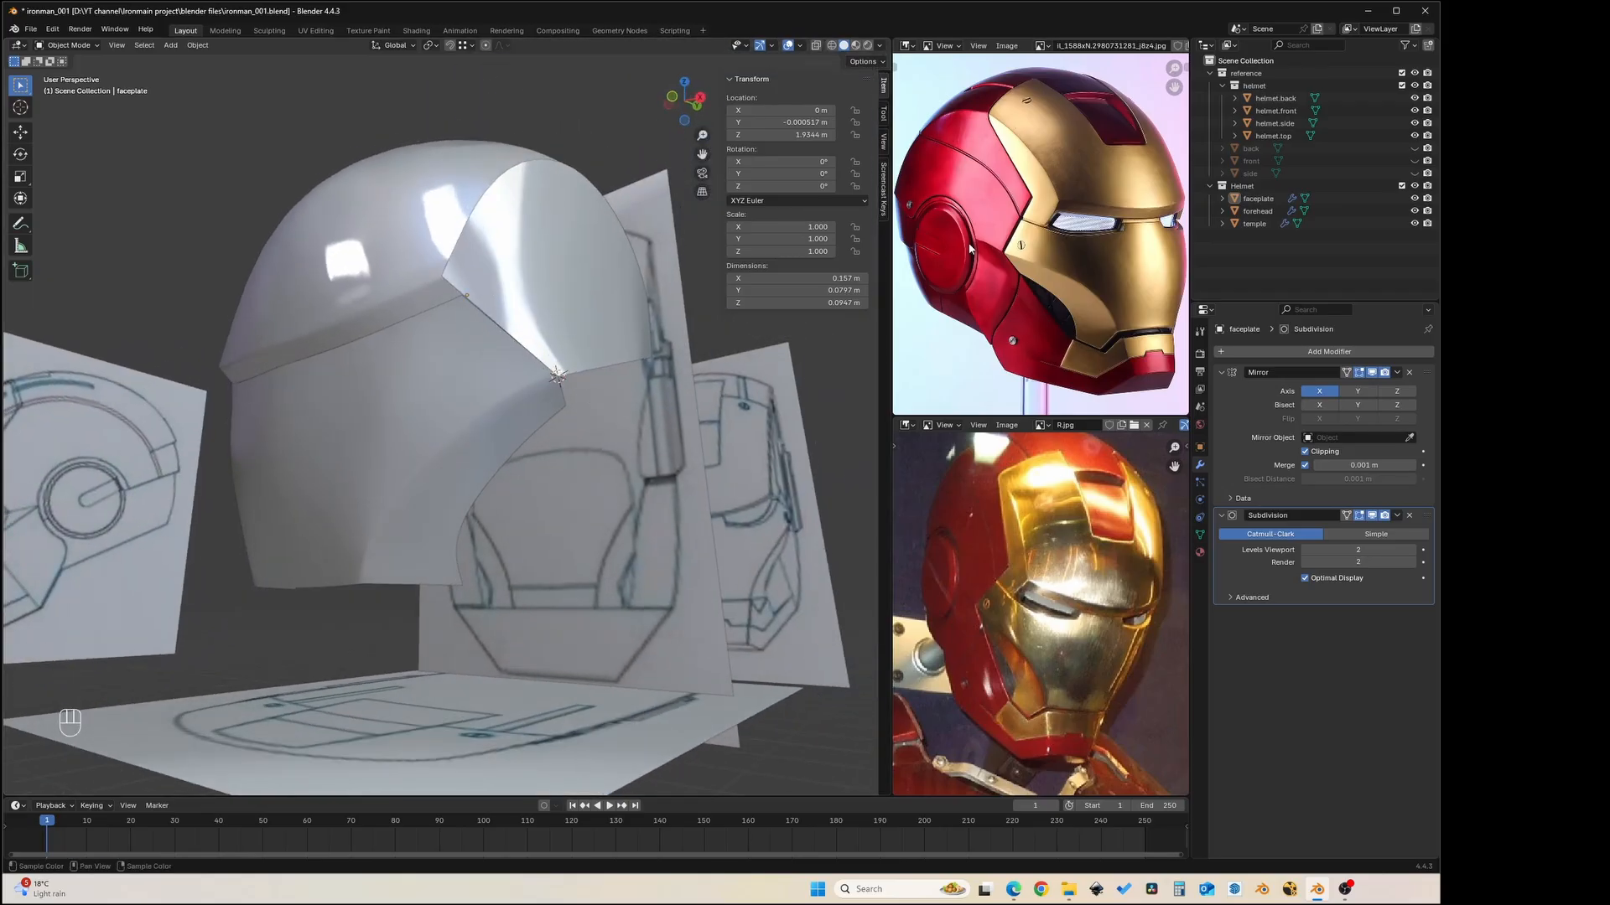
middle_click_drag(527, 366, 490, 373)
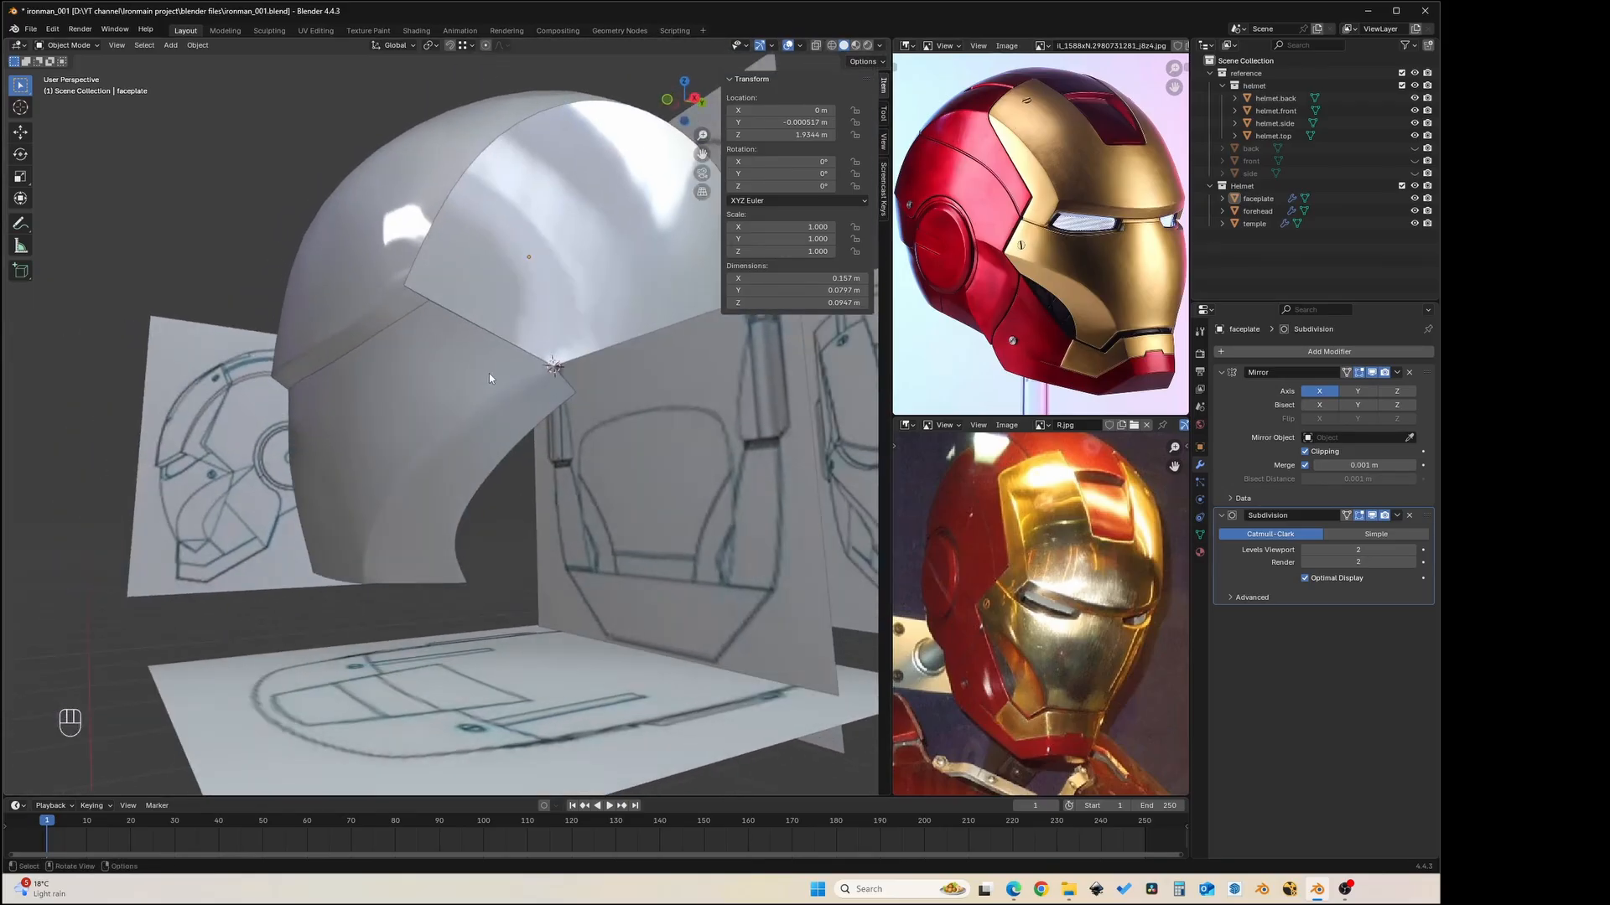
- In the right side view, select the temple and faceplate together and open both in Edit Mode
key("grave")
left_click(651, 362)
middle_click_drag(564, 460, 394, 494, "shift")
left_click(516, 394)
scroll(485, 444, "up", 4)
middle_click_drag(401, 553, 423, 479, "shift")
key("Tab")
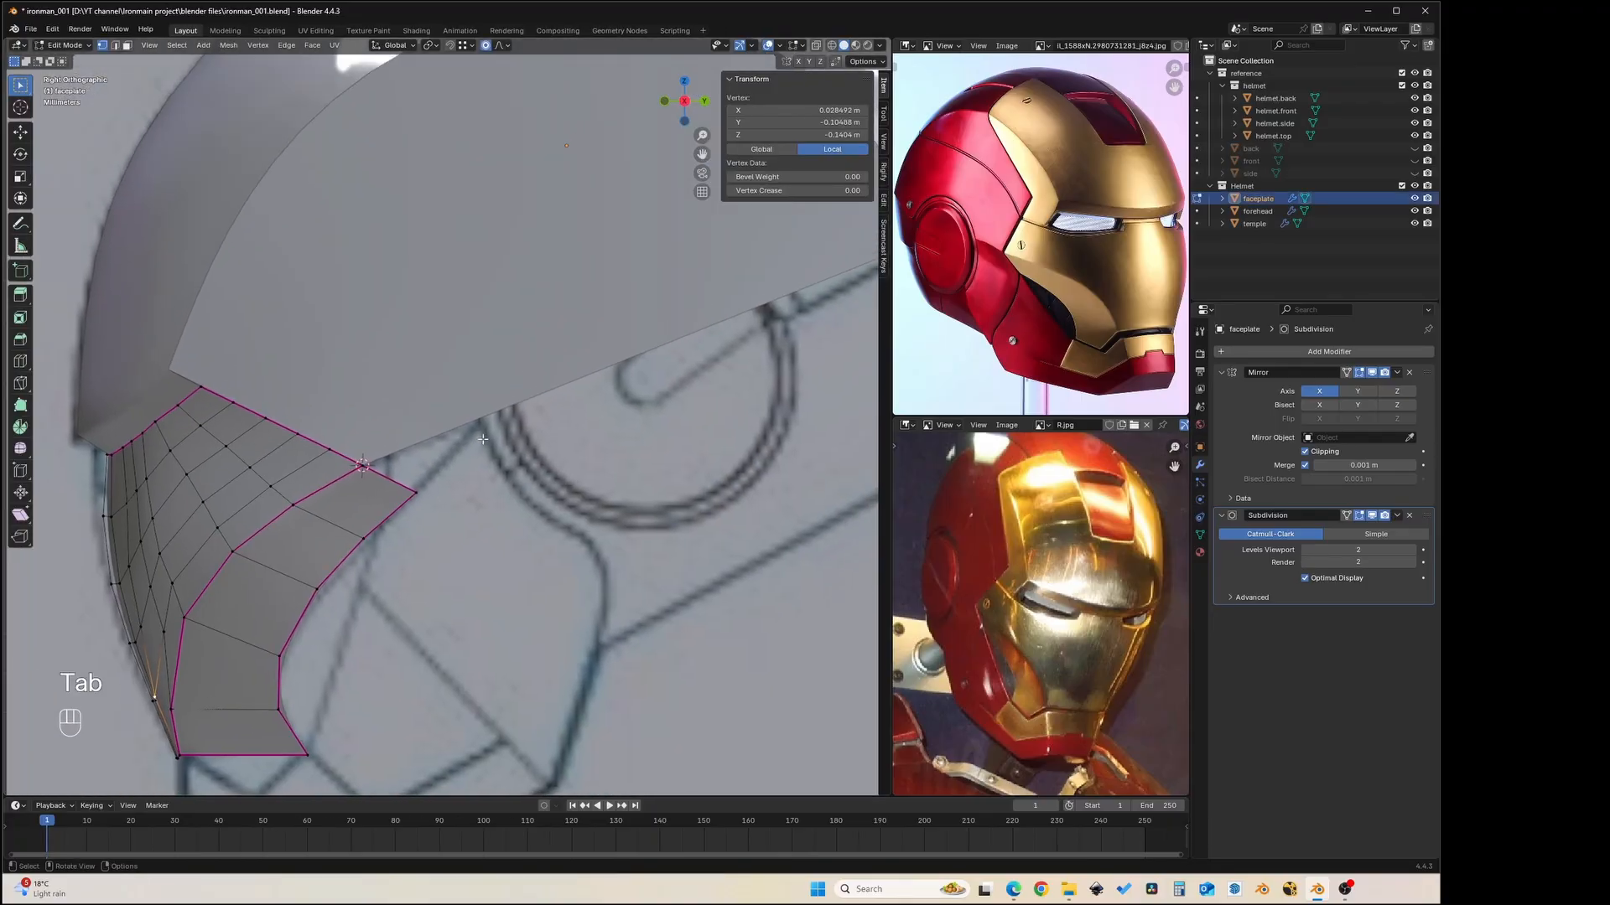
key("Tab")
left_click(436, 402)
left_click(414, 480, "shift")
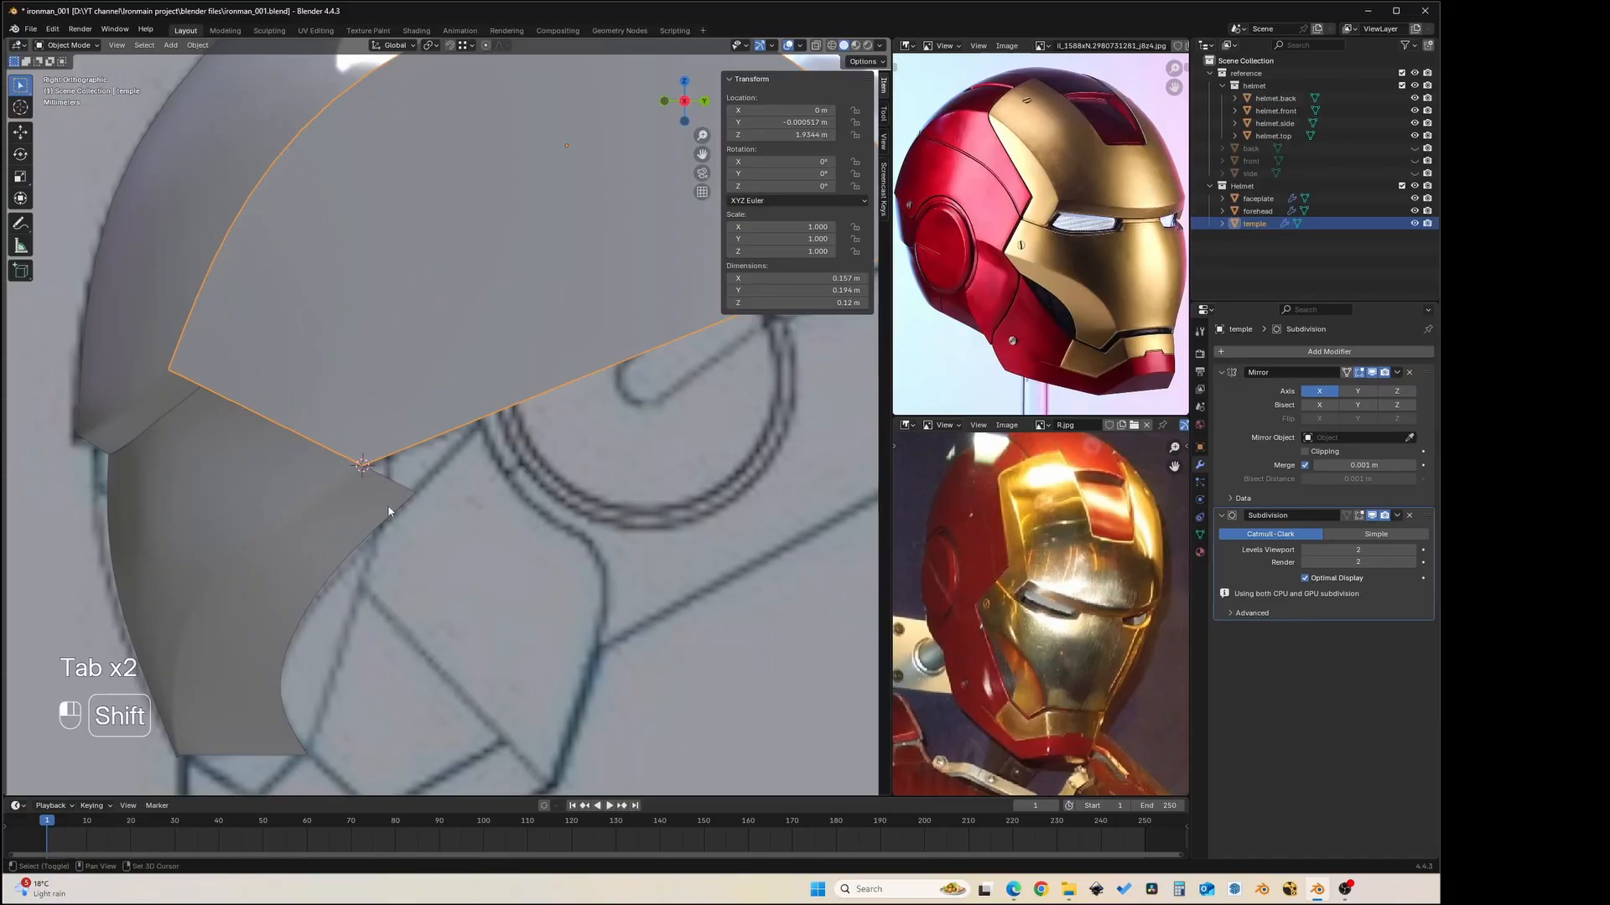
key("Tab")
middle_click_drag(414, 480, 485, 420, "shift")
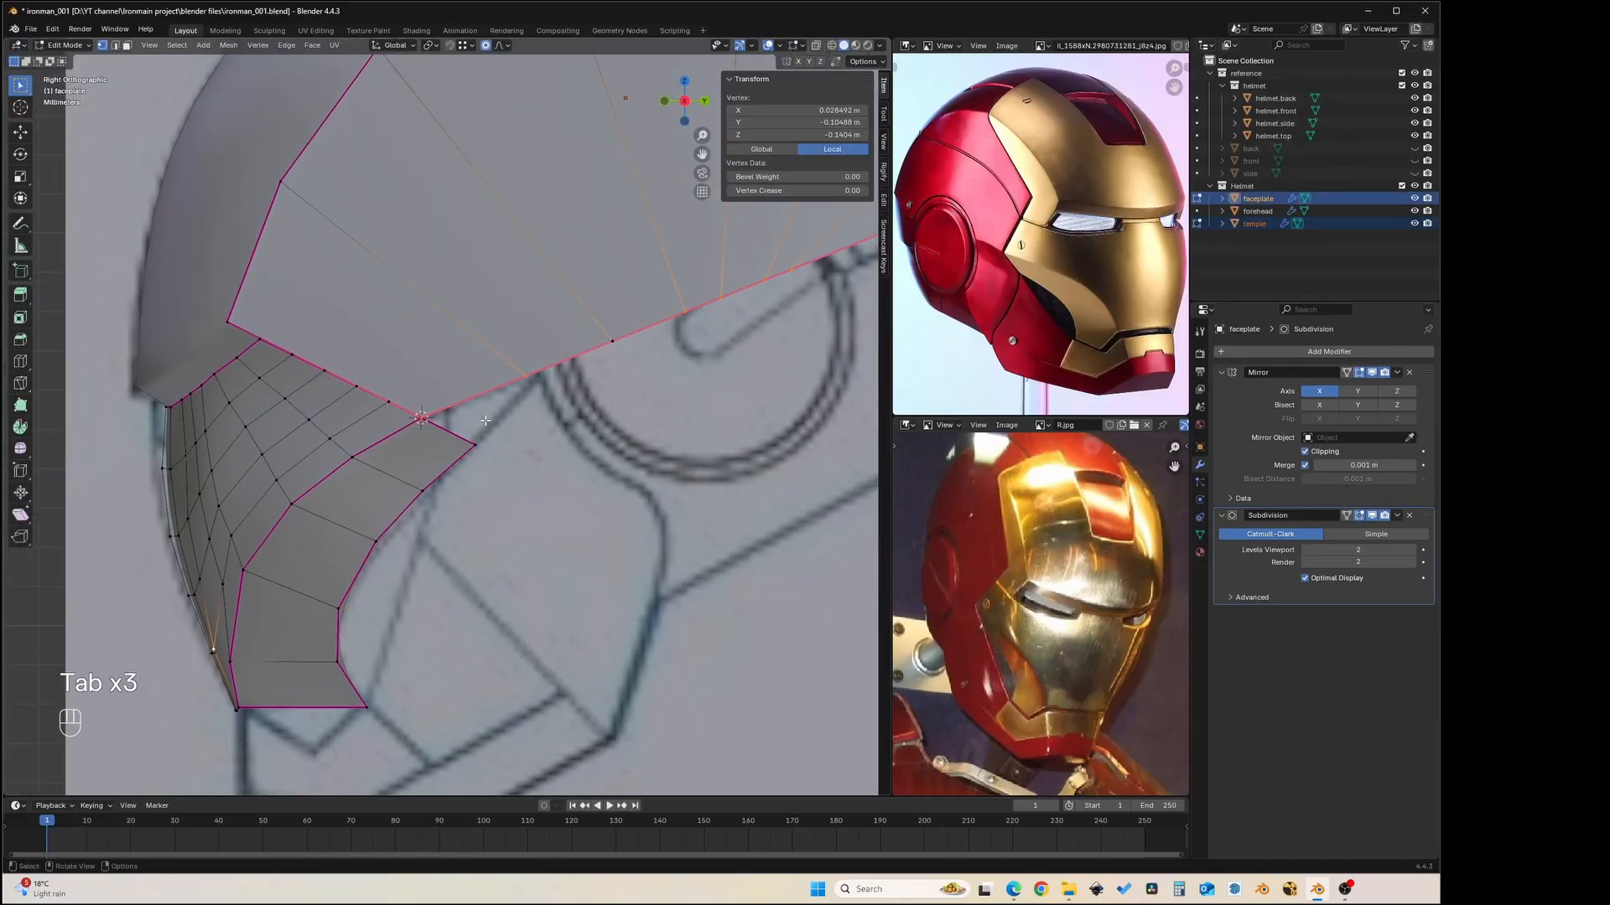
- With X-ray on, move the temple's first lower-edge vertex behind its front corner about 3.7 mm back and 1.9 mm up
key("alt+z")
left_click(541, 382)
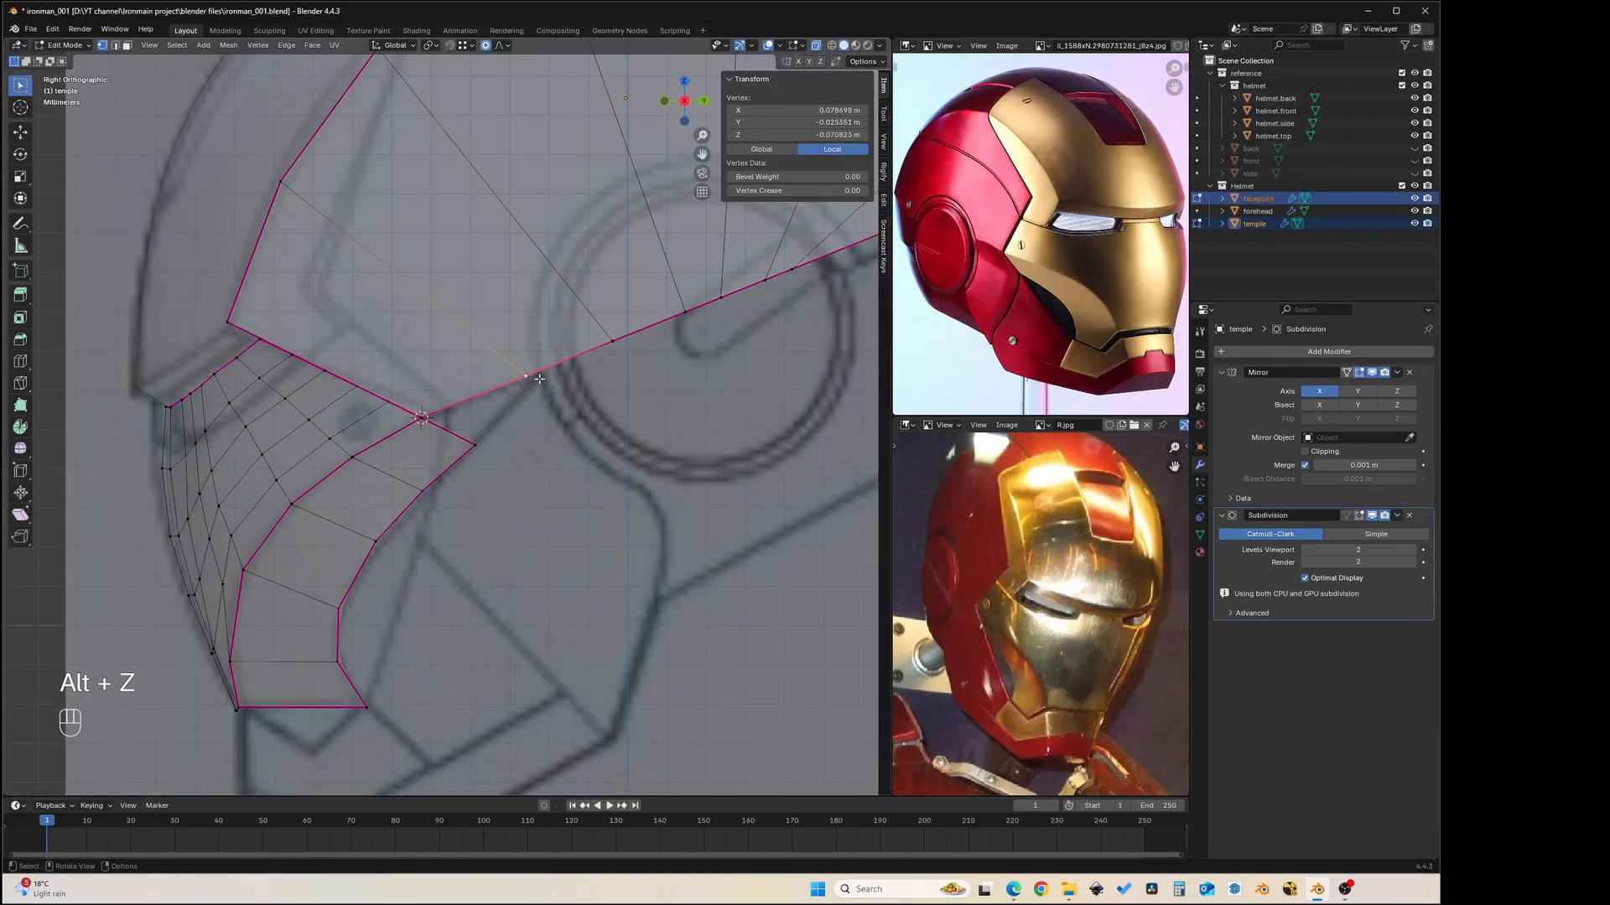
key("g")
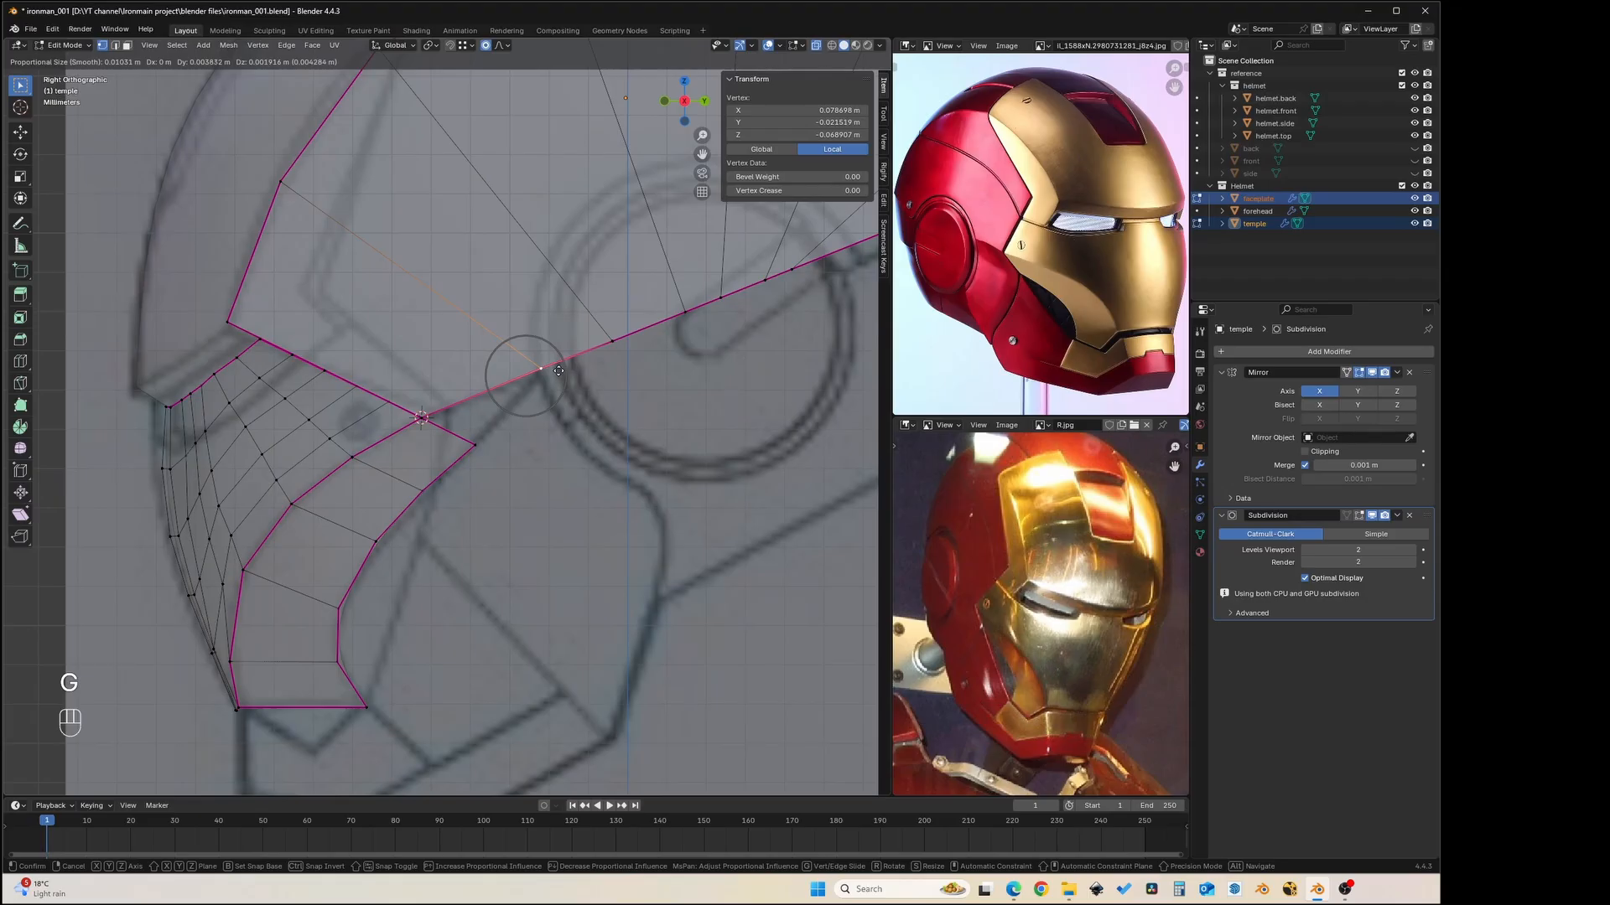
left_click(556, 371)
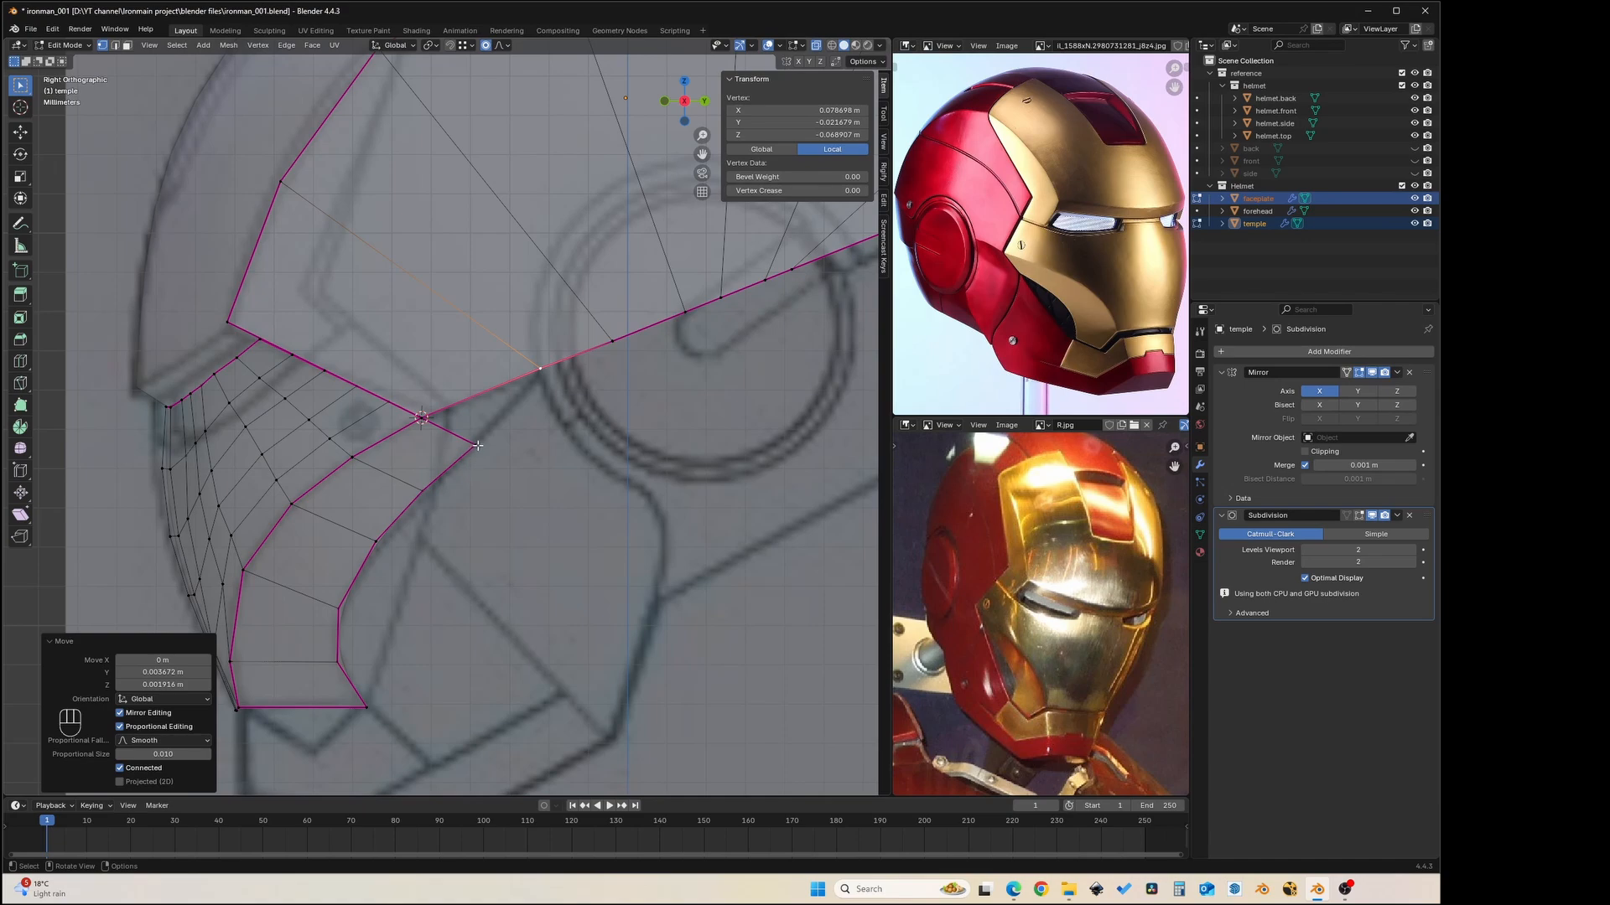
- Edit only the faceplate, extrude its upper rear corner vertex back and up, and snap it to the temple's lower edge
key("Tab")
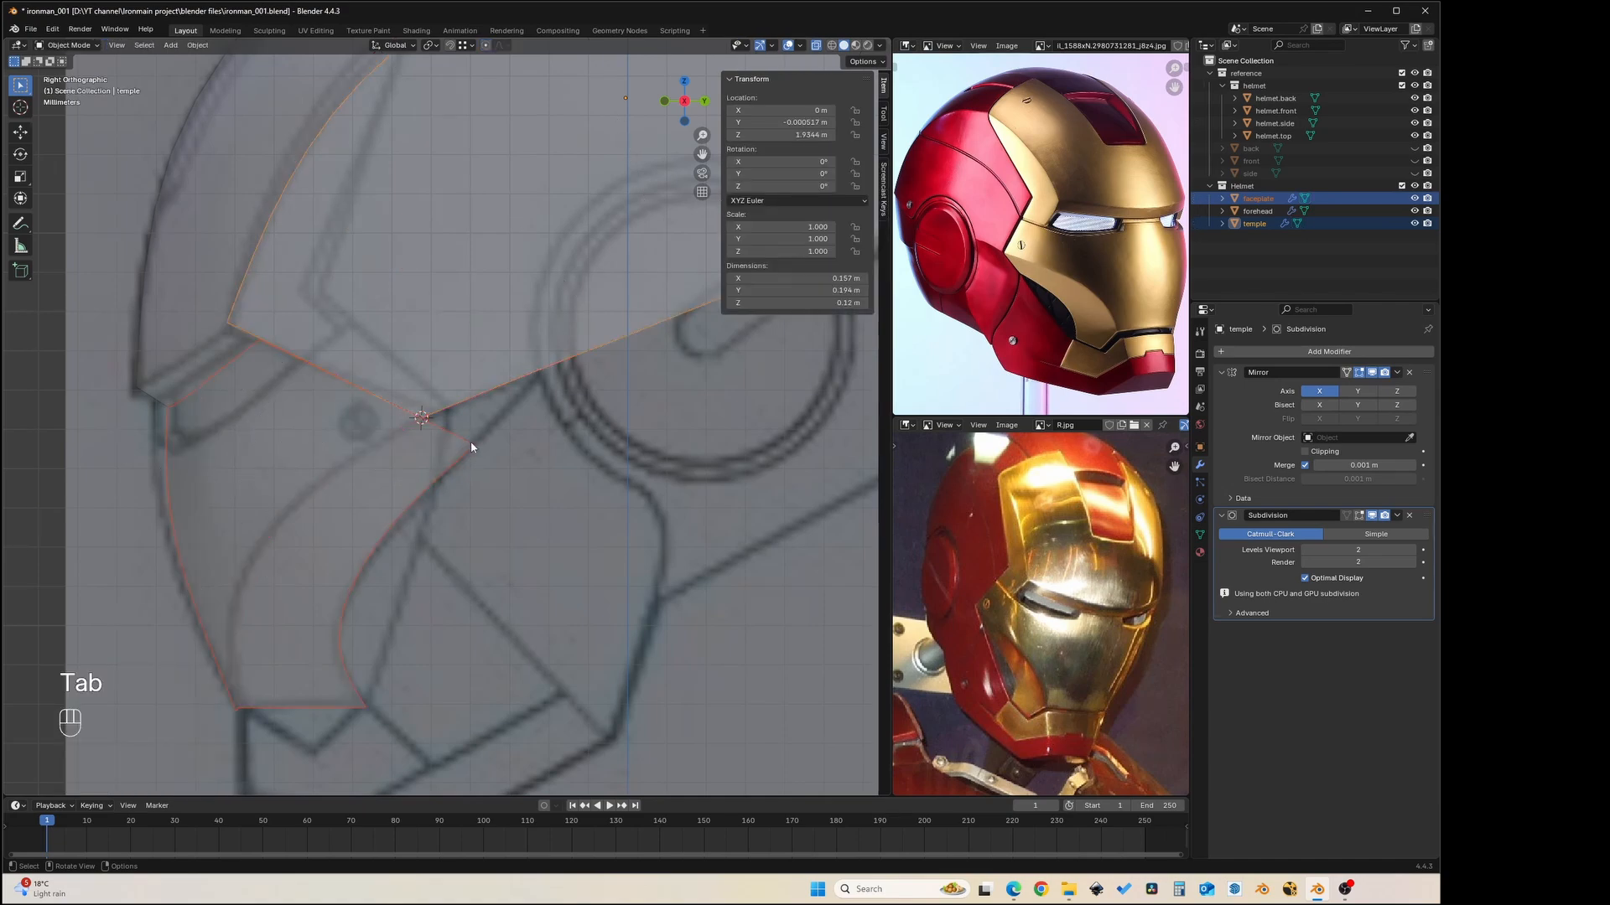
left_click(471, 442)
key("Tab")
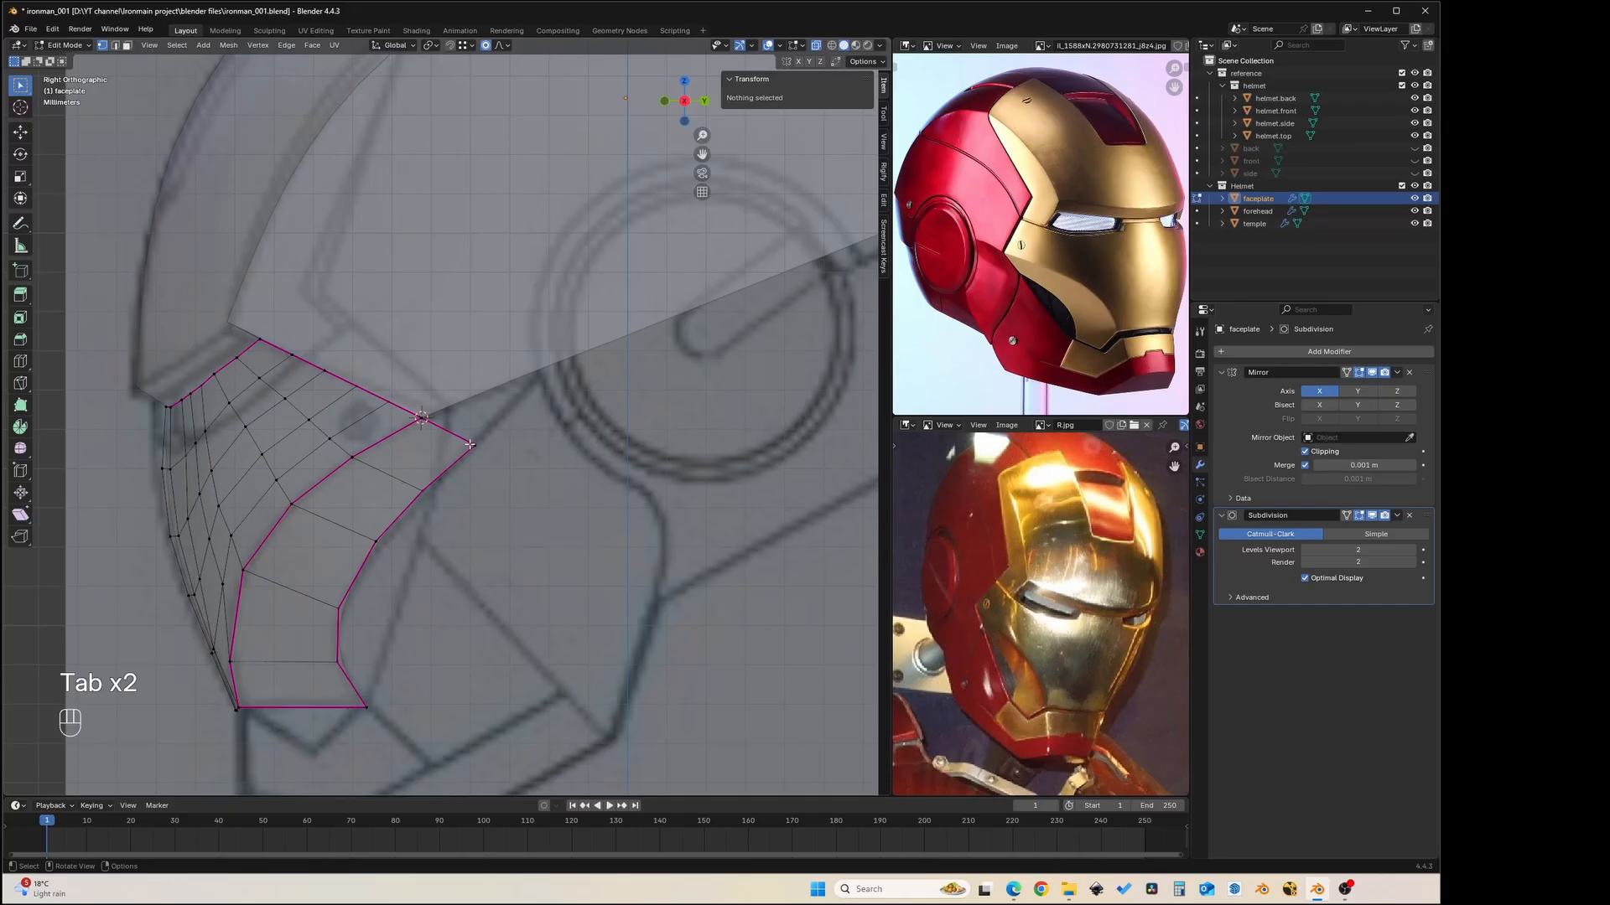
left_click(480, 446)
key("e")
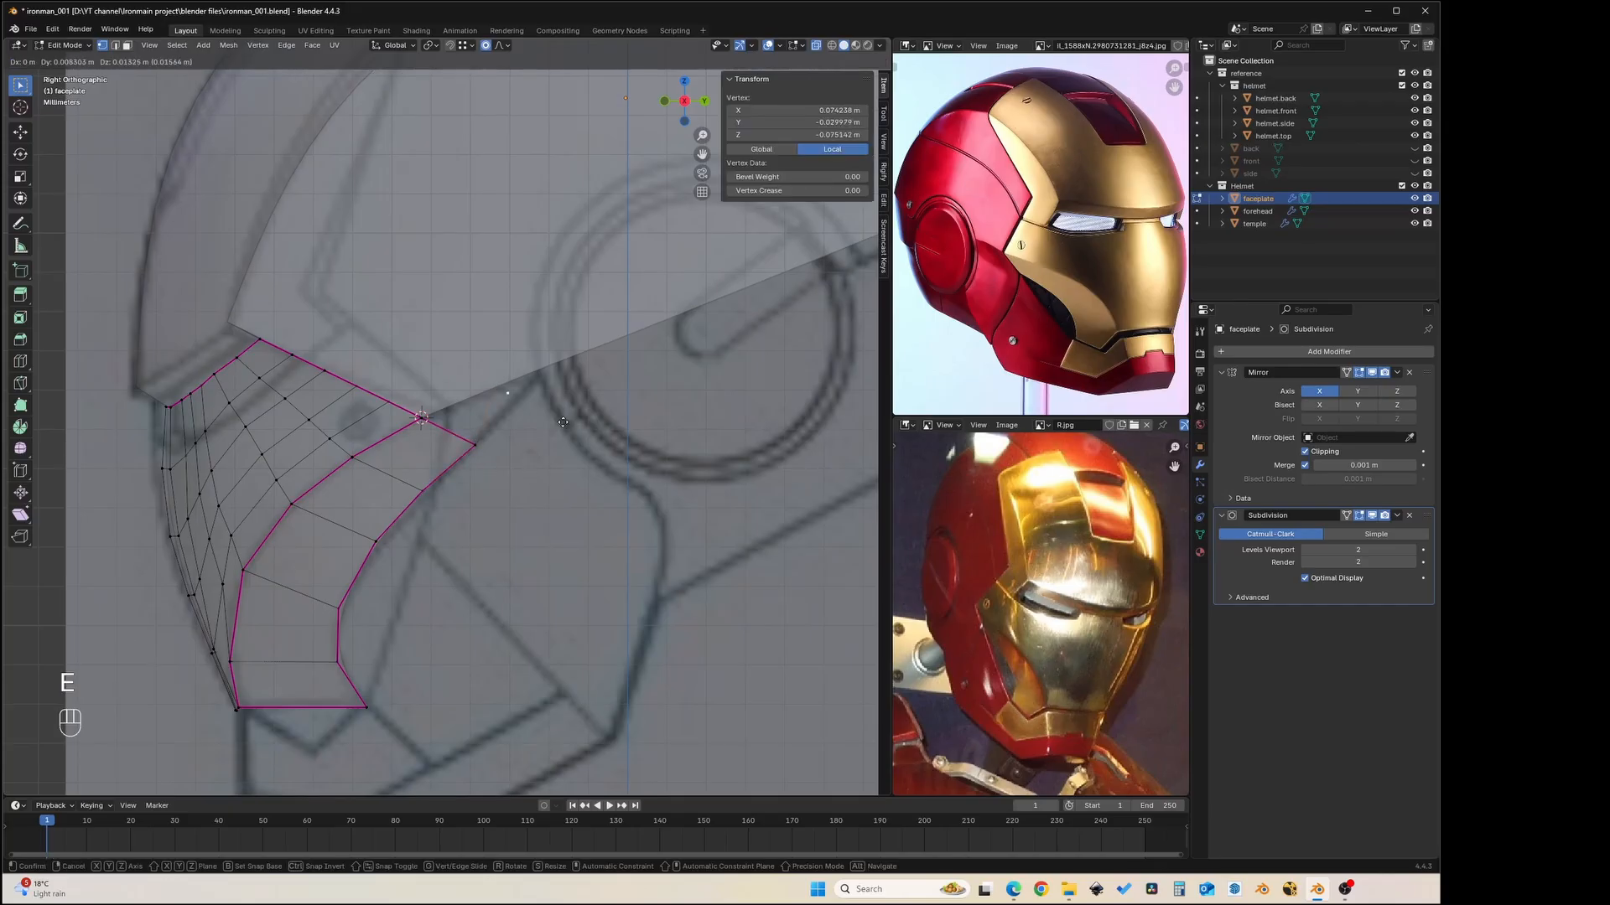
left_click(597, 428)
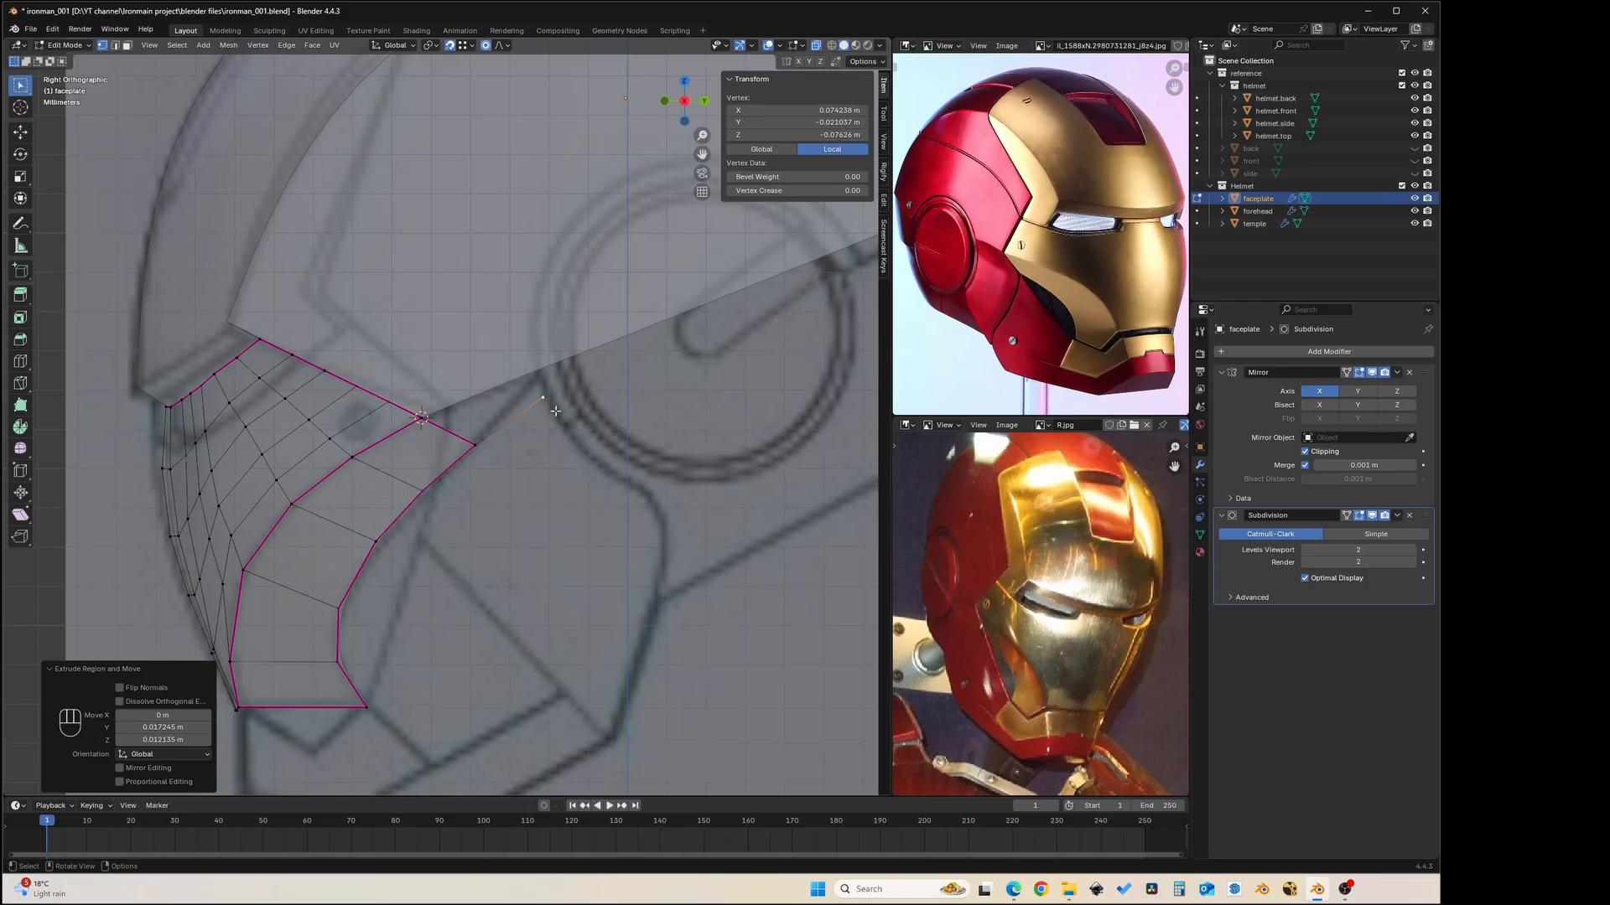
key("g")
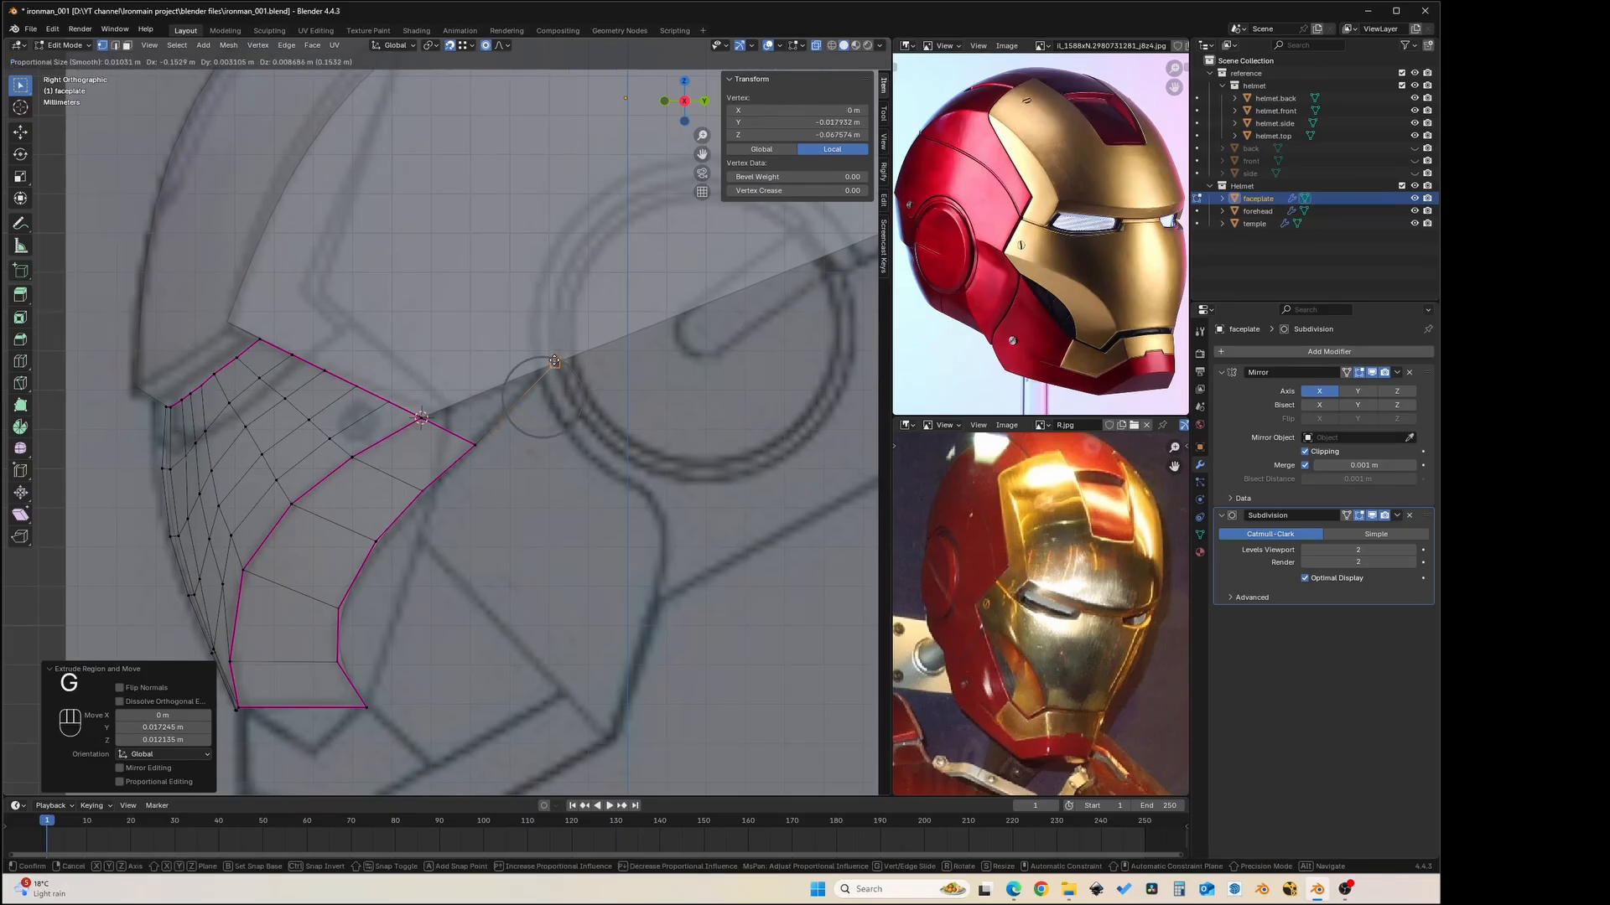
left_click(537, 365)
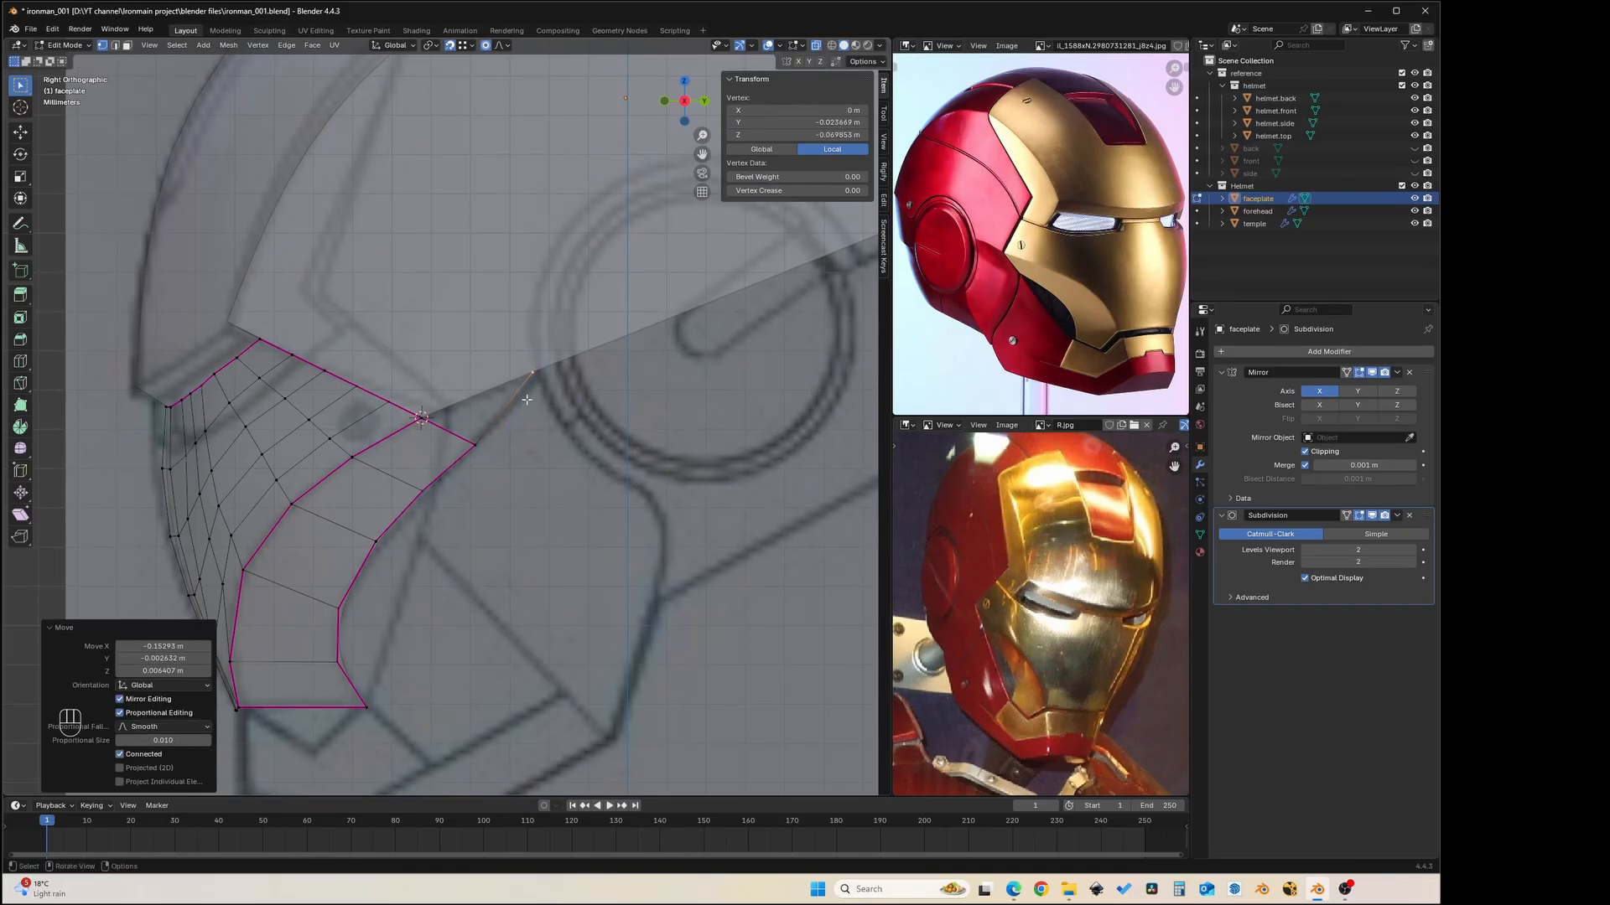
- Fill a face between the newly extruded edge and the short faceplate edge at the upper rear corner
key("2")
left_click(502, 410, "shift")
left_click(447, 431, "shift")
key("f")
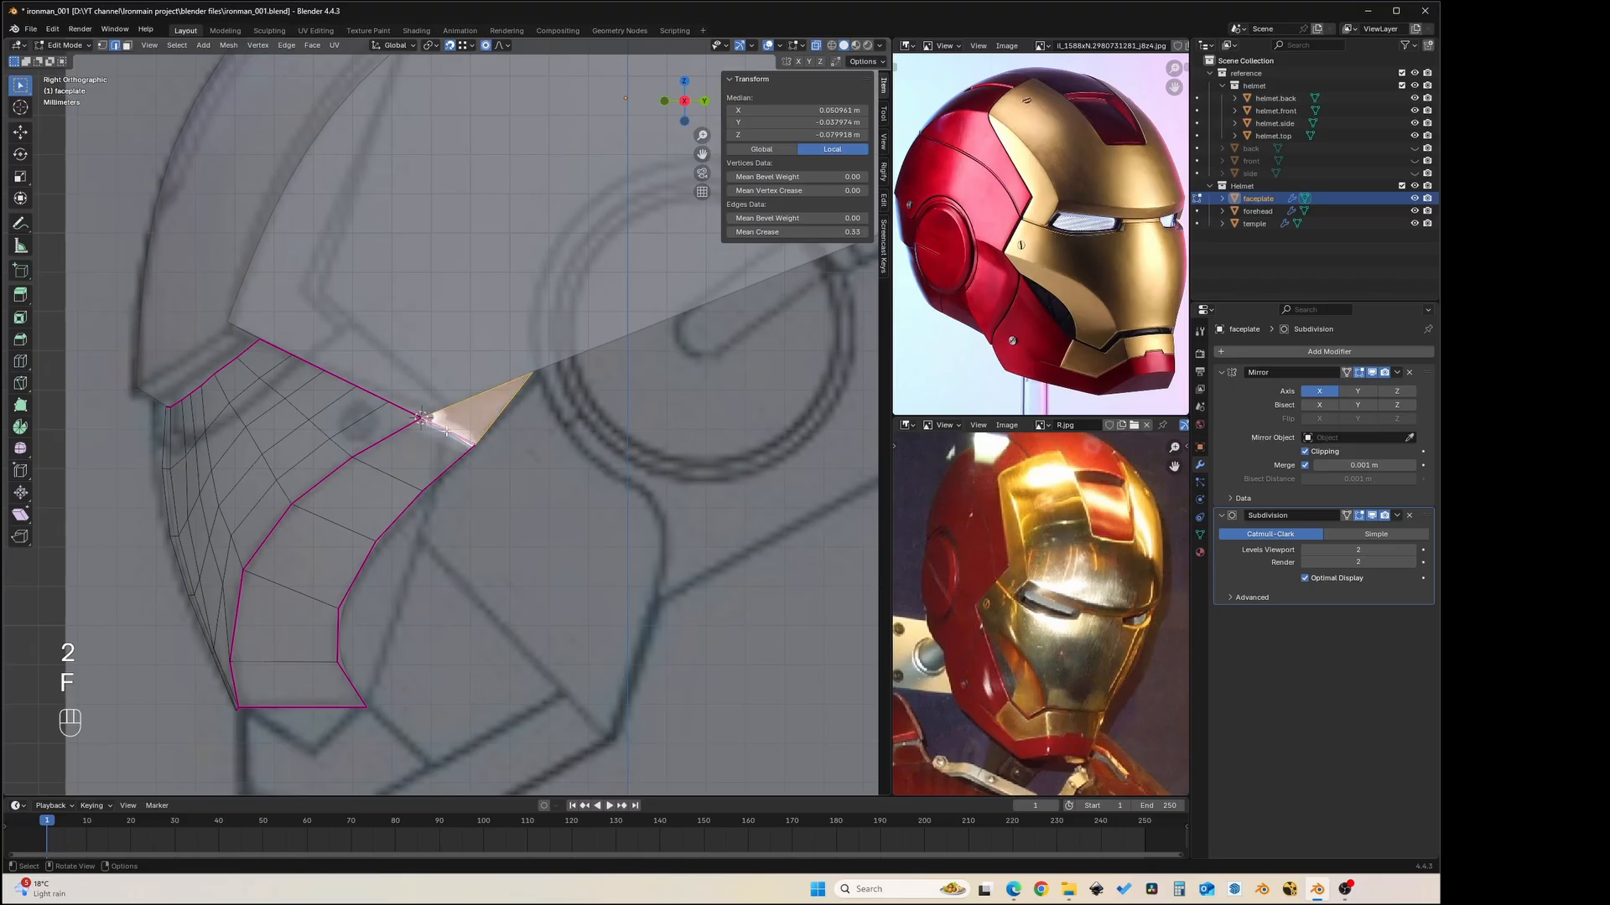
- Leave Edit Mode and make the back, front and side references and the Helmet collection visible
key("Tab")
middle_click_drag(536, 452, 459, 433)
key("1")
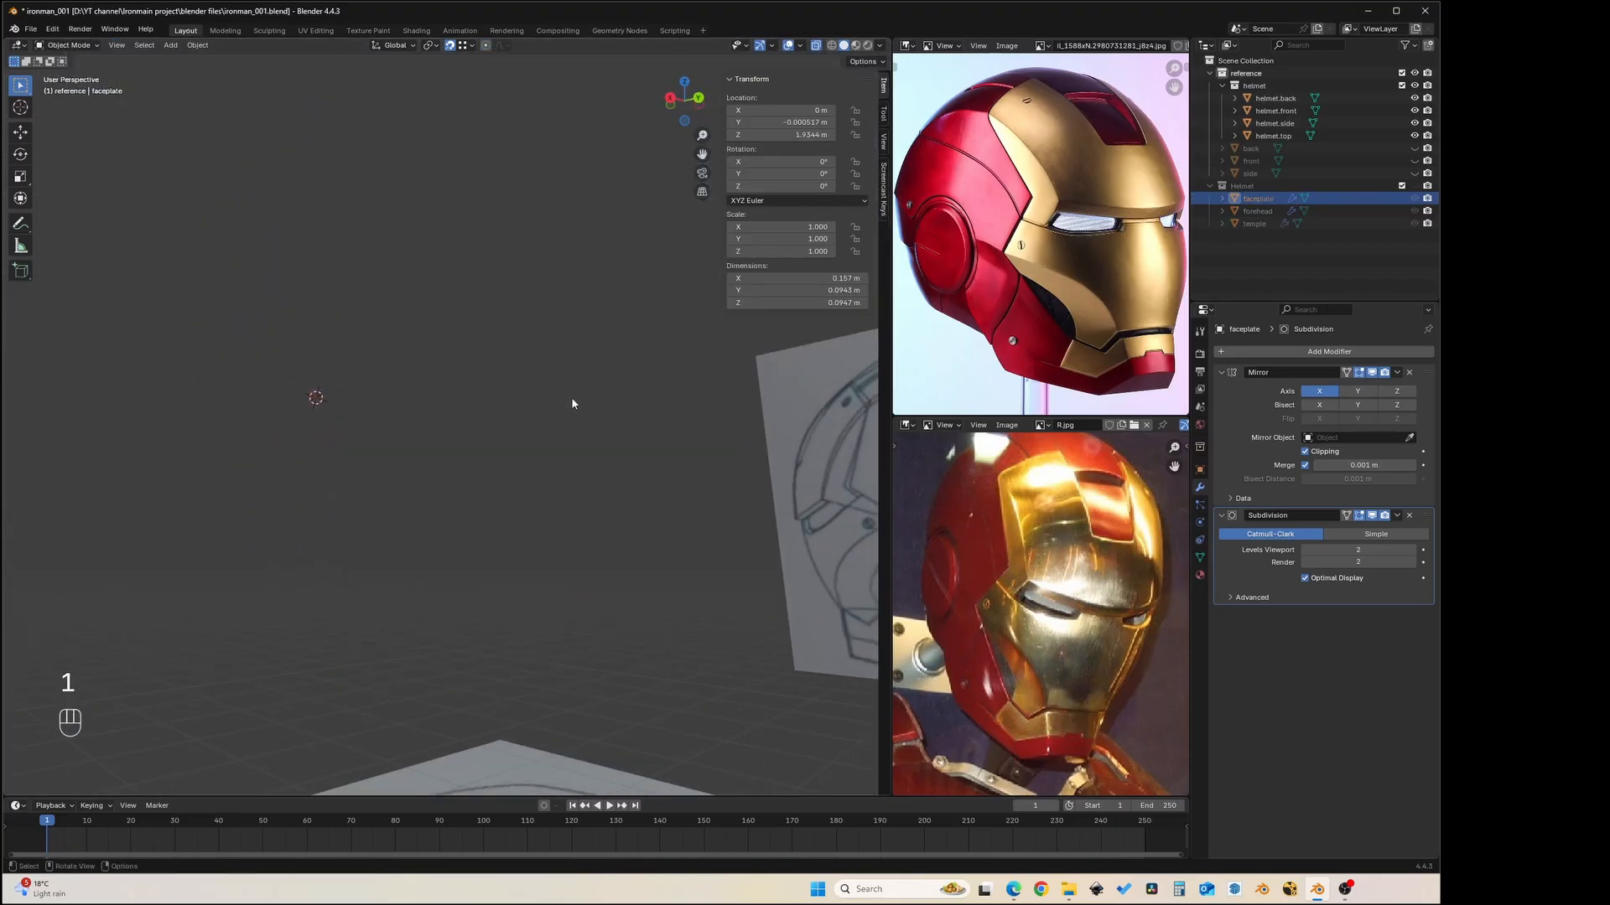
left_click_drag(1415, 148, 1416, 161)
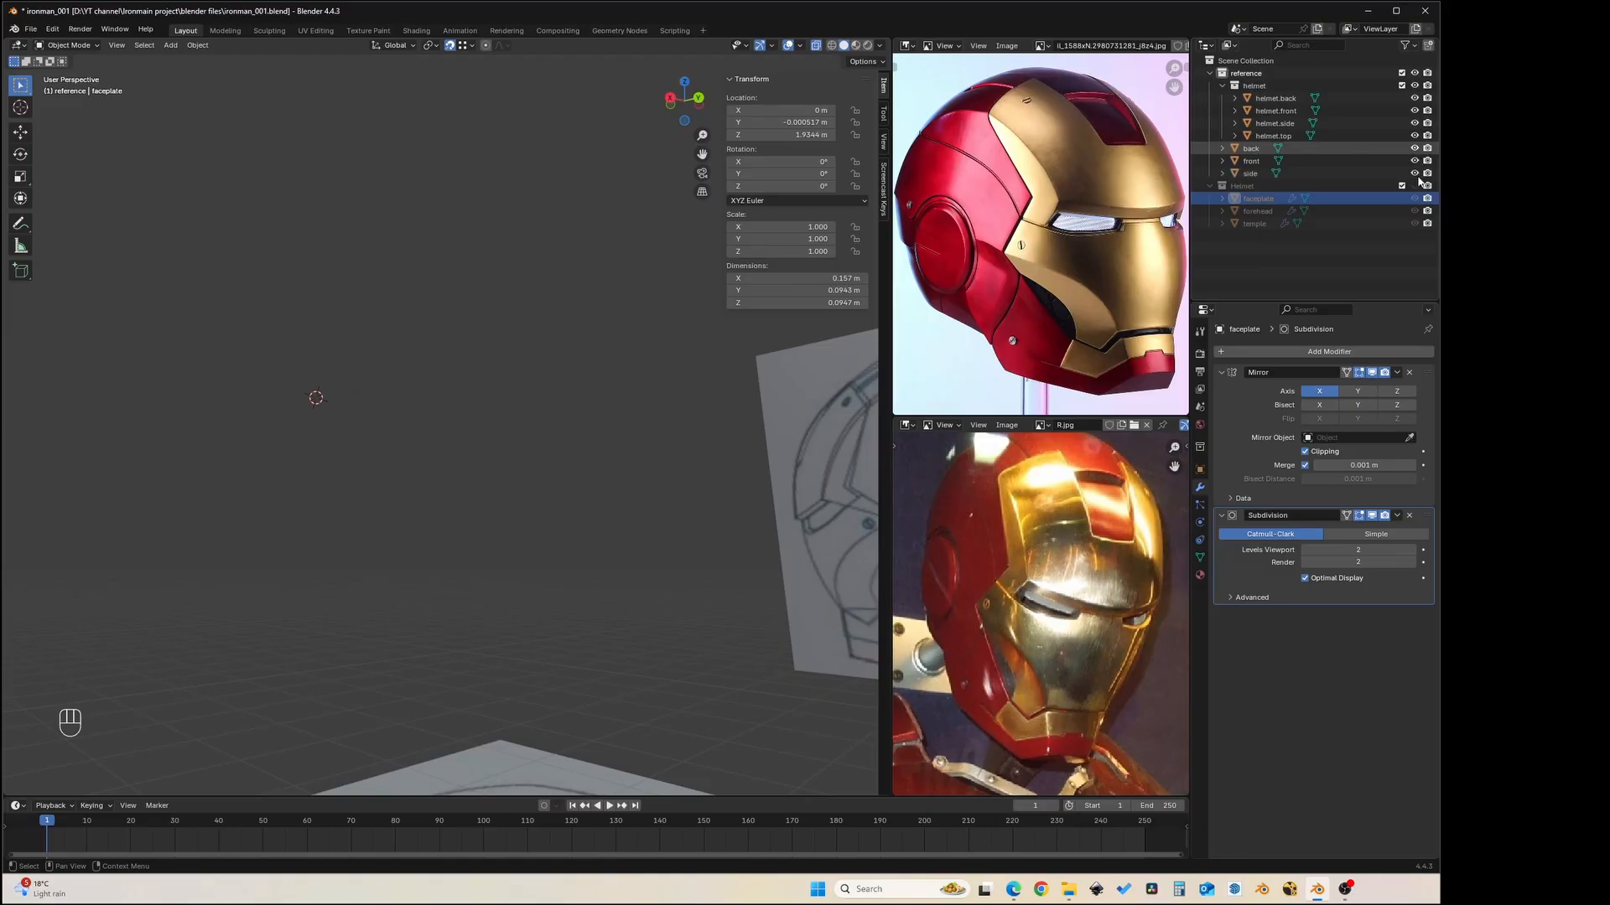
left_click(1415, 185)
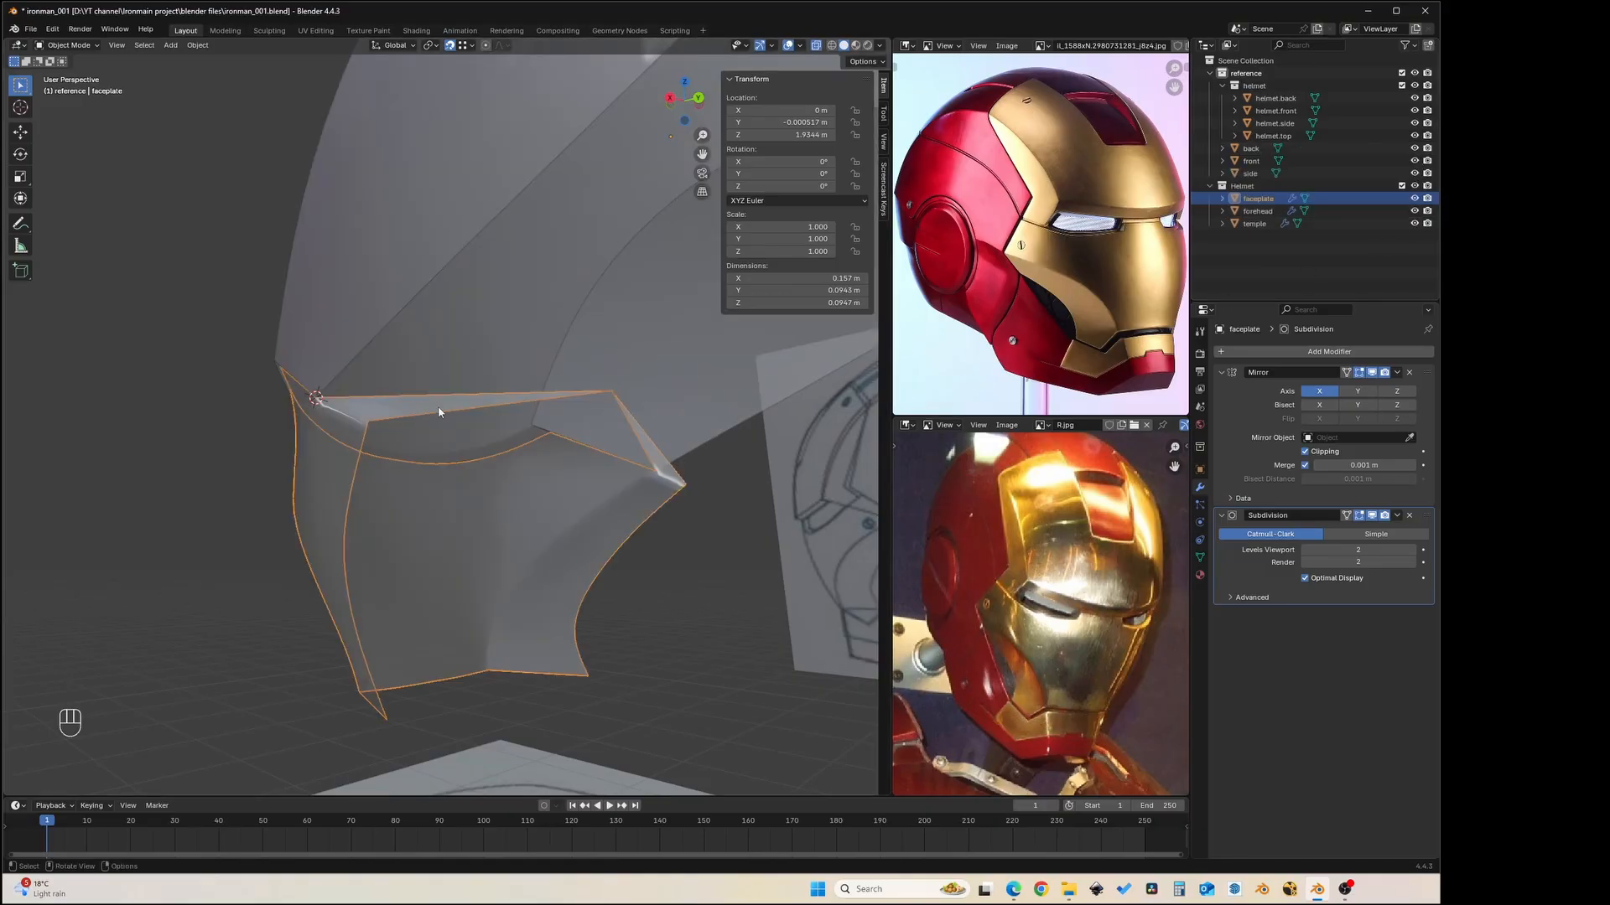
- With mirror clipping off, move the faceplate's new corner vertex off the centre plane and snap it onto the temple's lower edge
key("Tab")
left_click(613, 390)
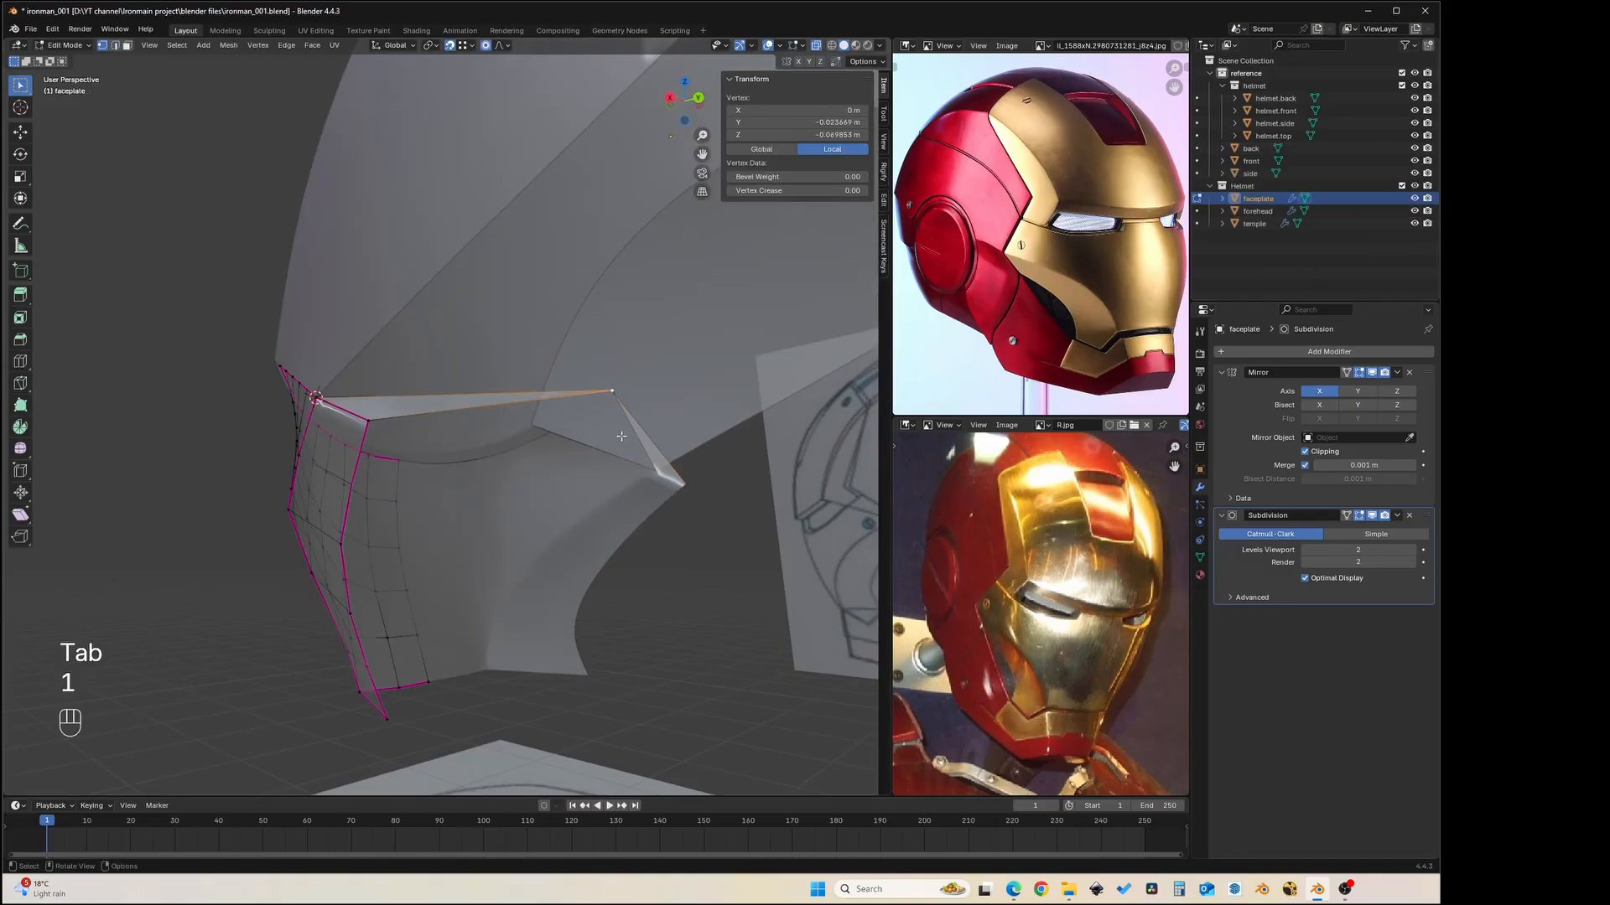
middle_click_drag(619, 433, 617, 406)
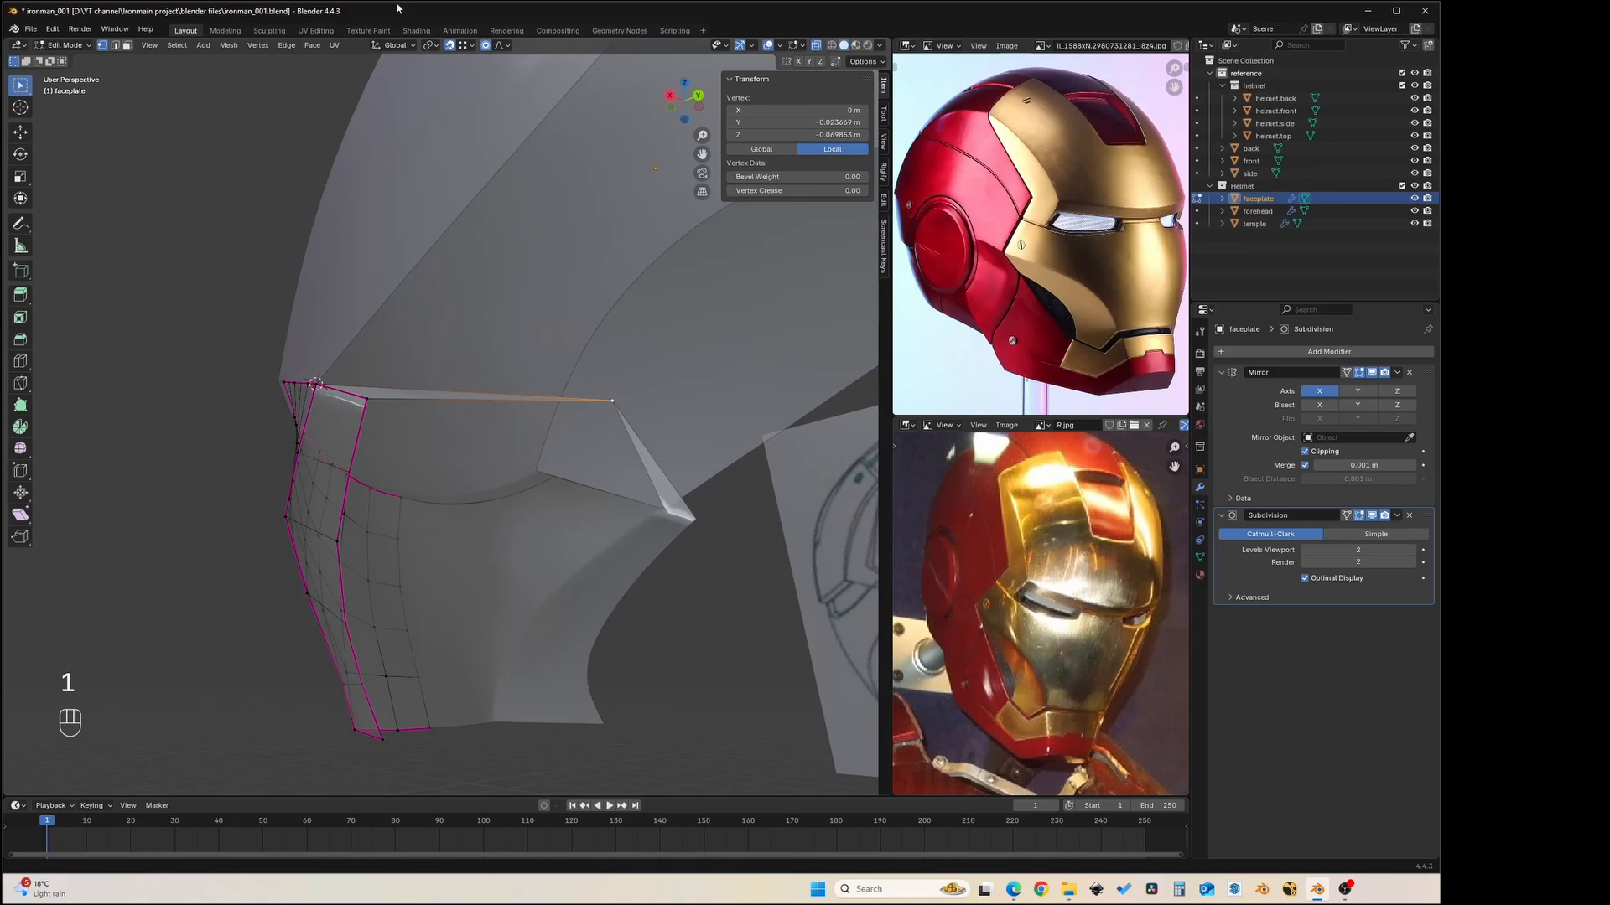
left_click(472, 46)
key("g")
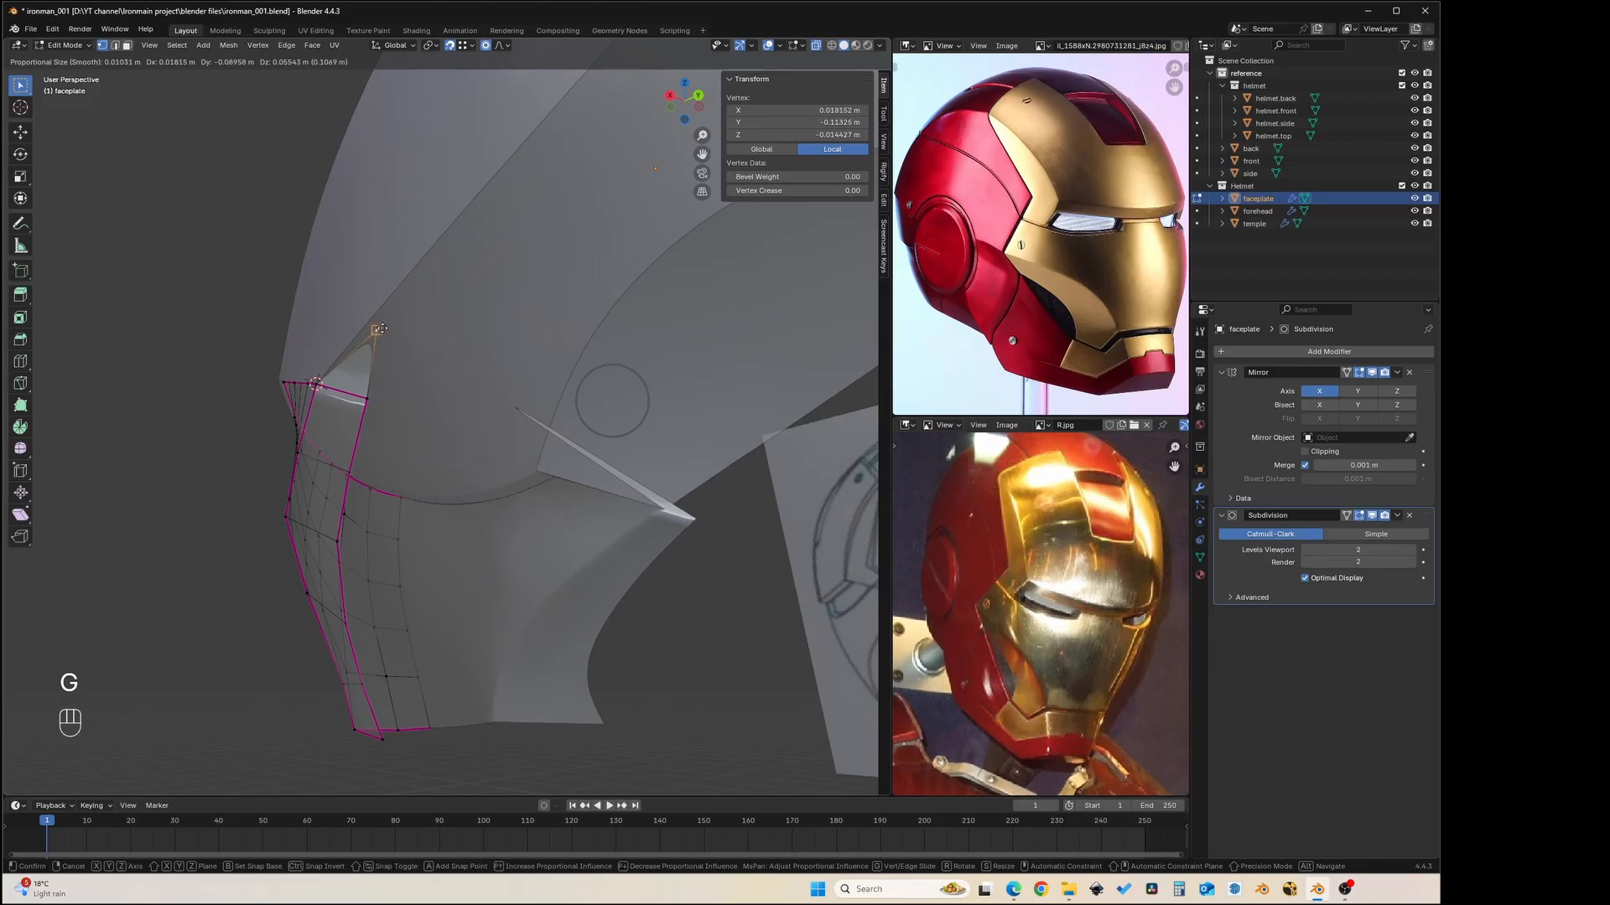
left_click(380, 310)
- In the right side view, snap the faceplate's rear corner vertex to the temple's lower edge beside the ear circle
key("grave")
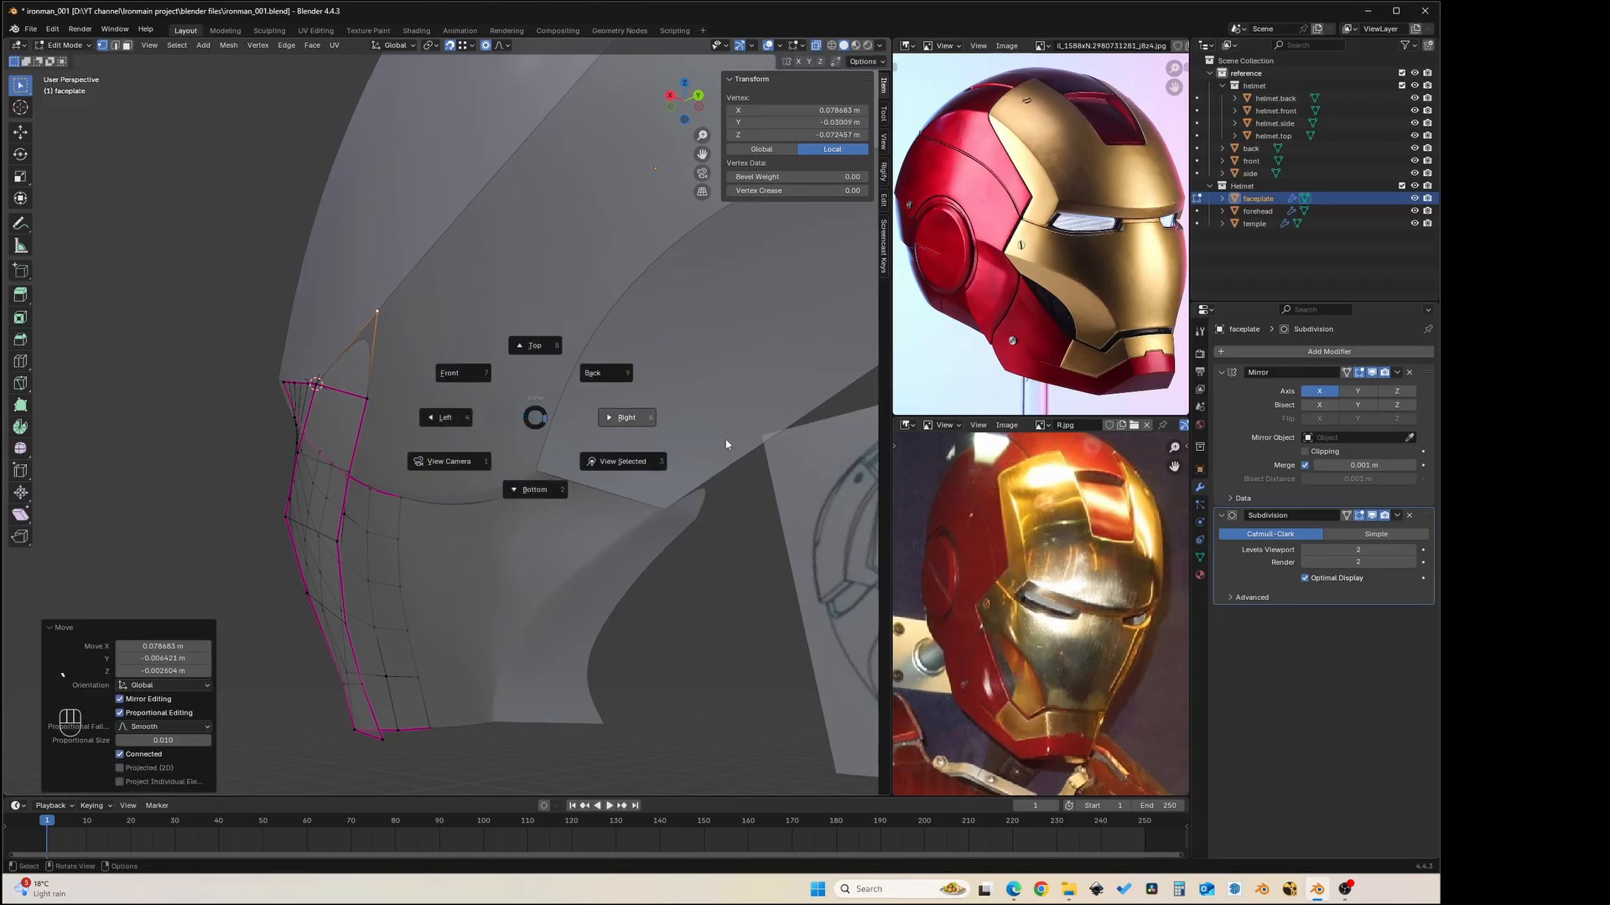
left_click(726, 444)
key("g")
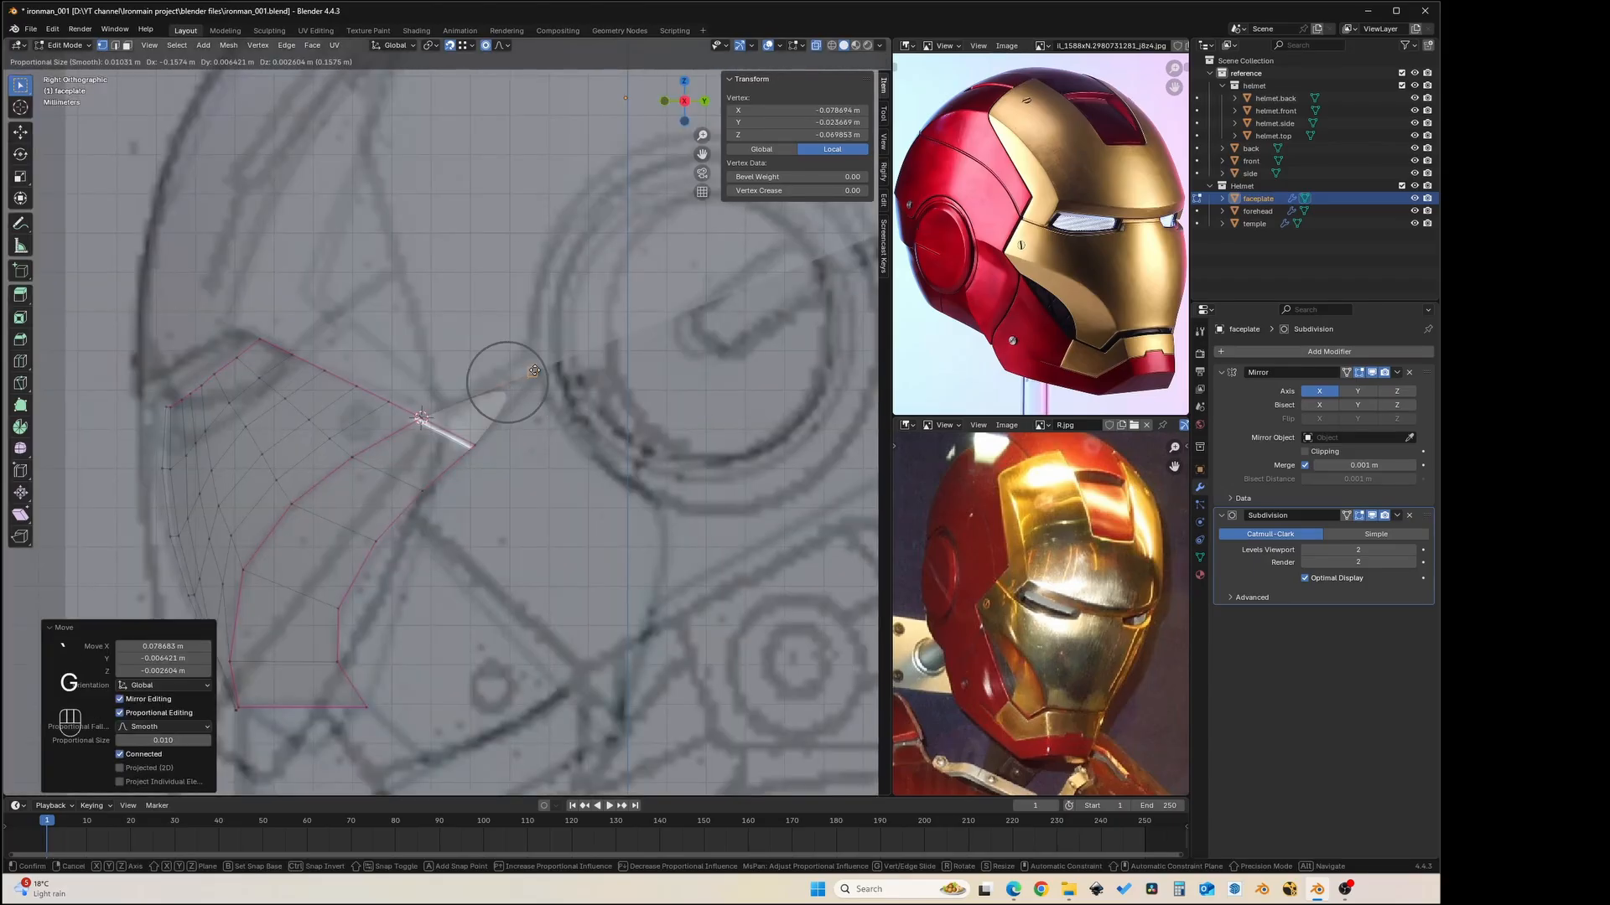
left_click(541, 369)
- Set the crease to 0 on the short edge joining the new corner face to the faceplate
key("2")
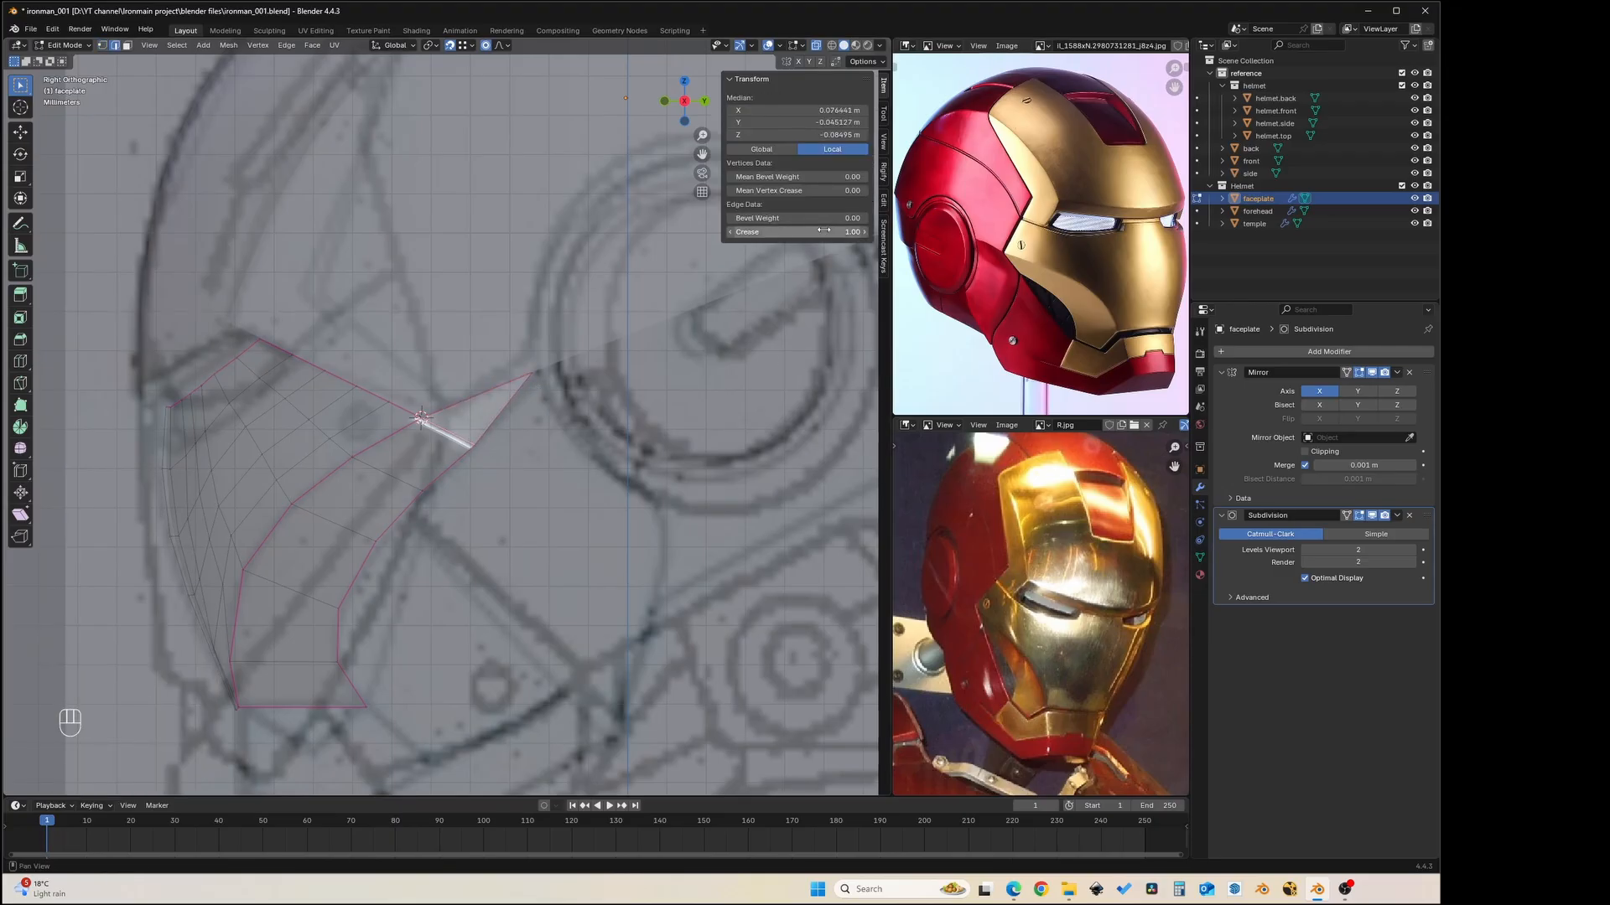
left_click_drag(823, 229, 771, 232)
key("Tab")
middle_click_drag(558, 406, 640, 425)
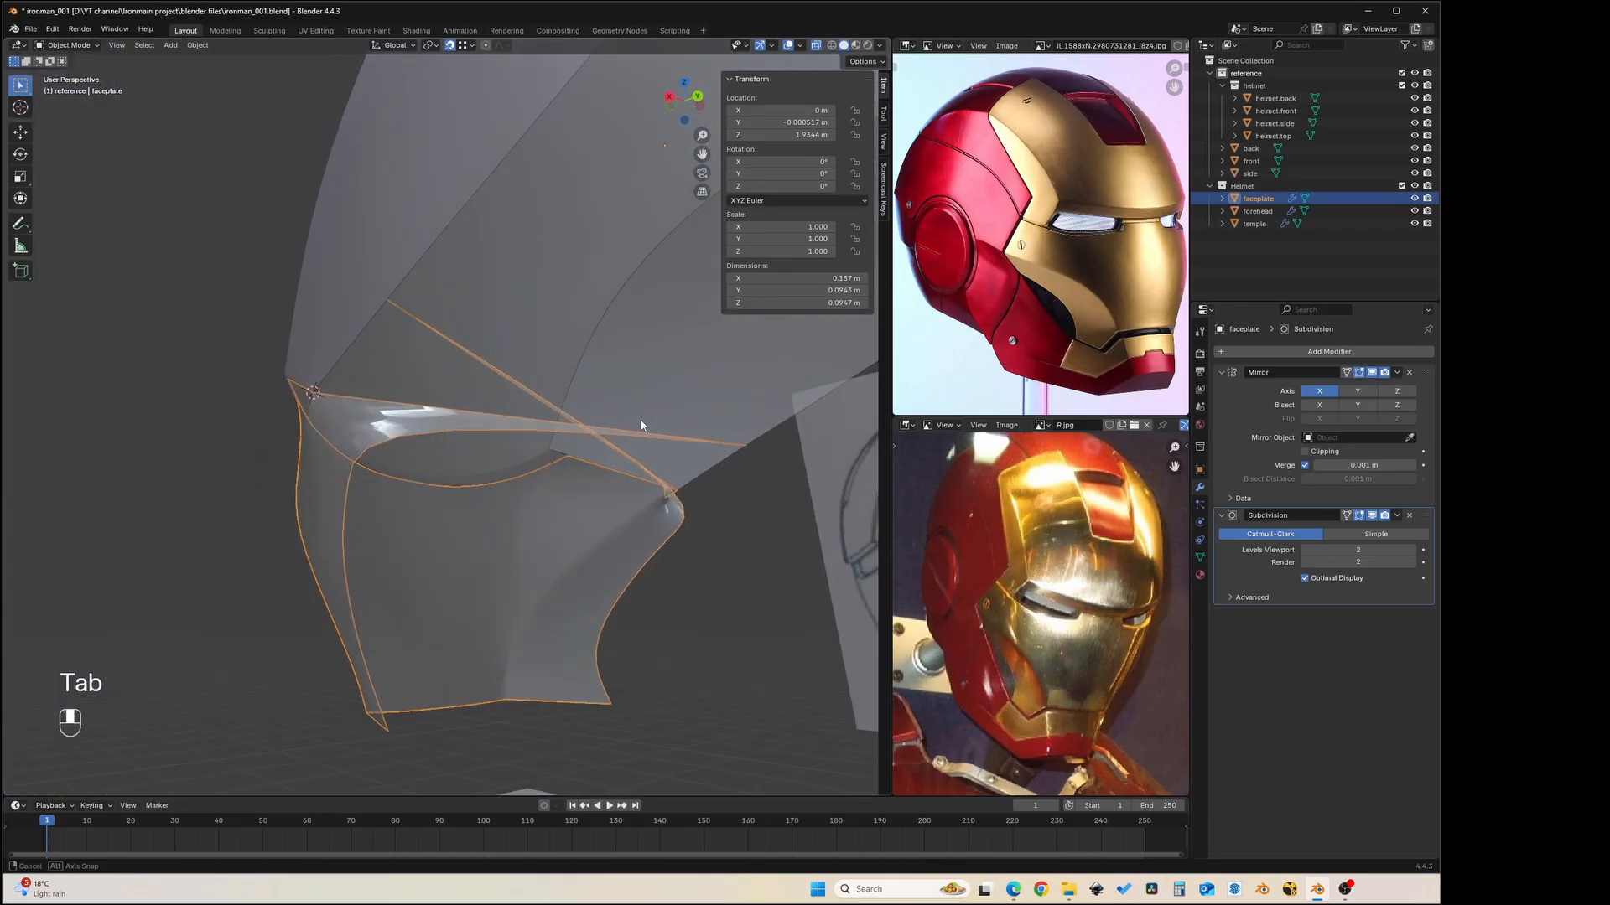
- Move the stray rear corner vertex back to its own side, snap it to the temple's lower edge, and turn X-ray off
key("Tab")
key("1")
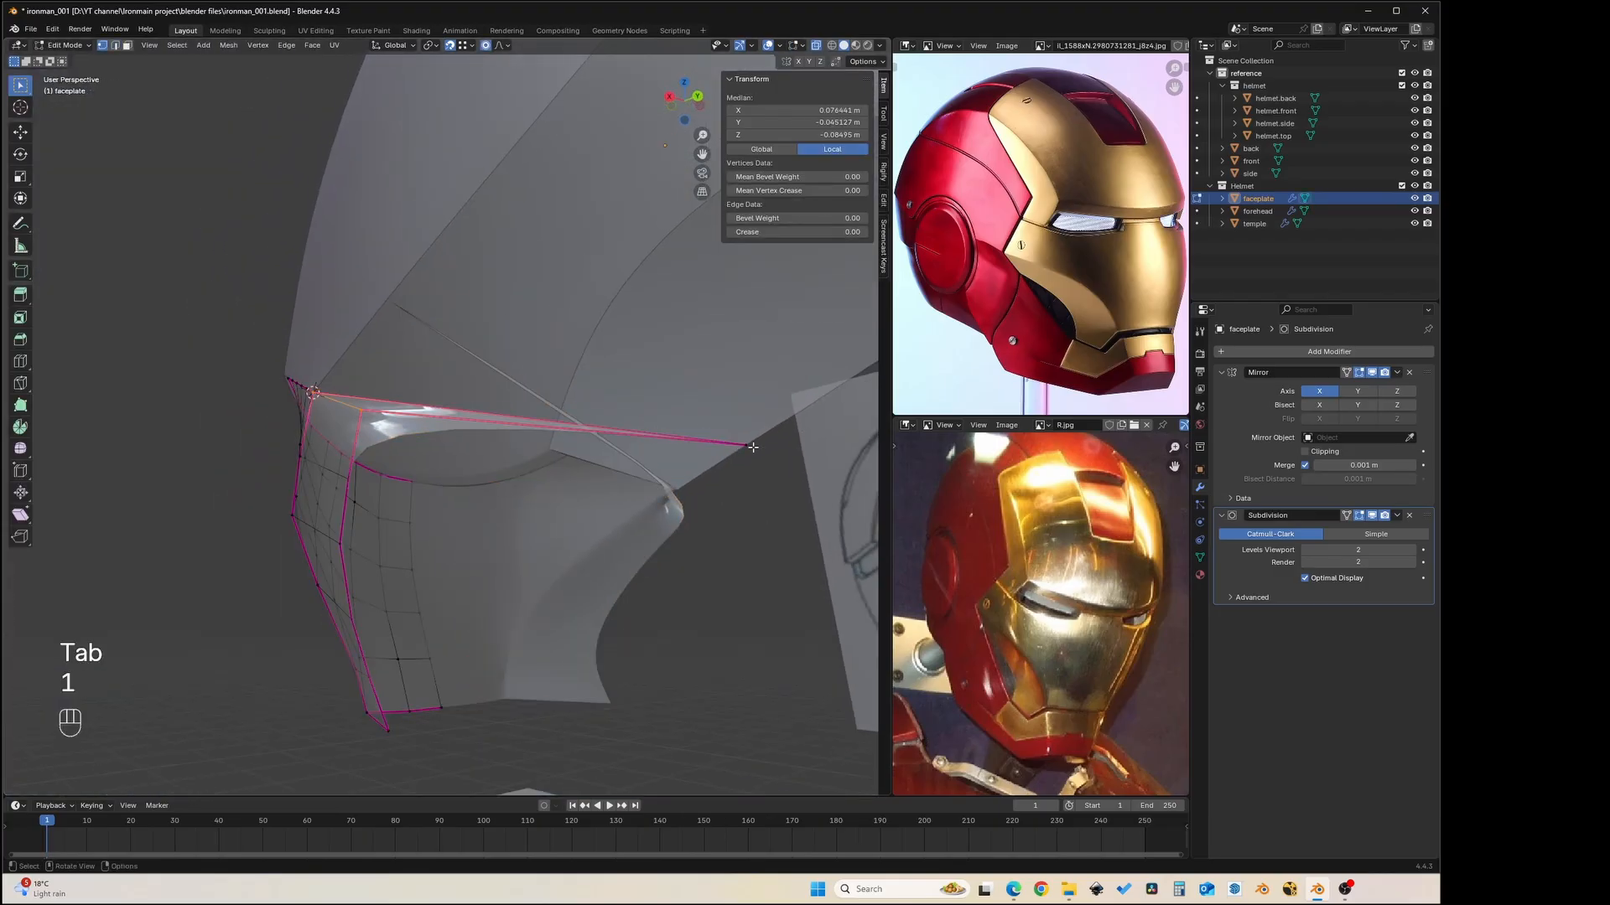
left_click(757, 455)
key("g")
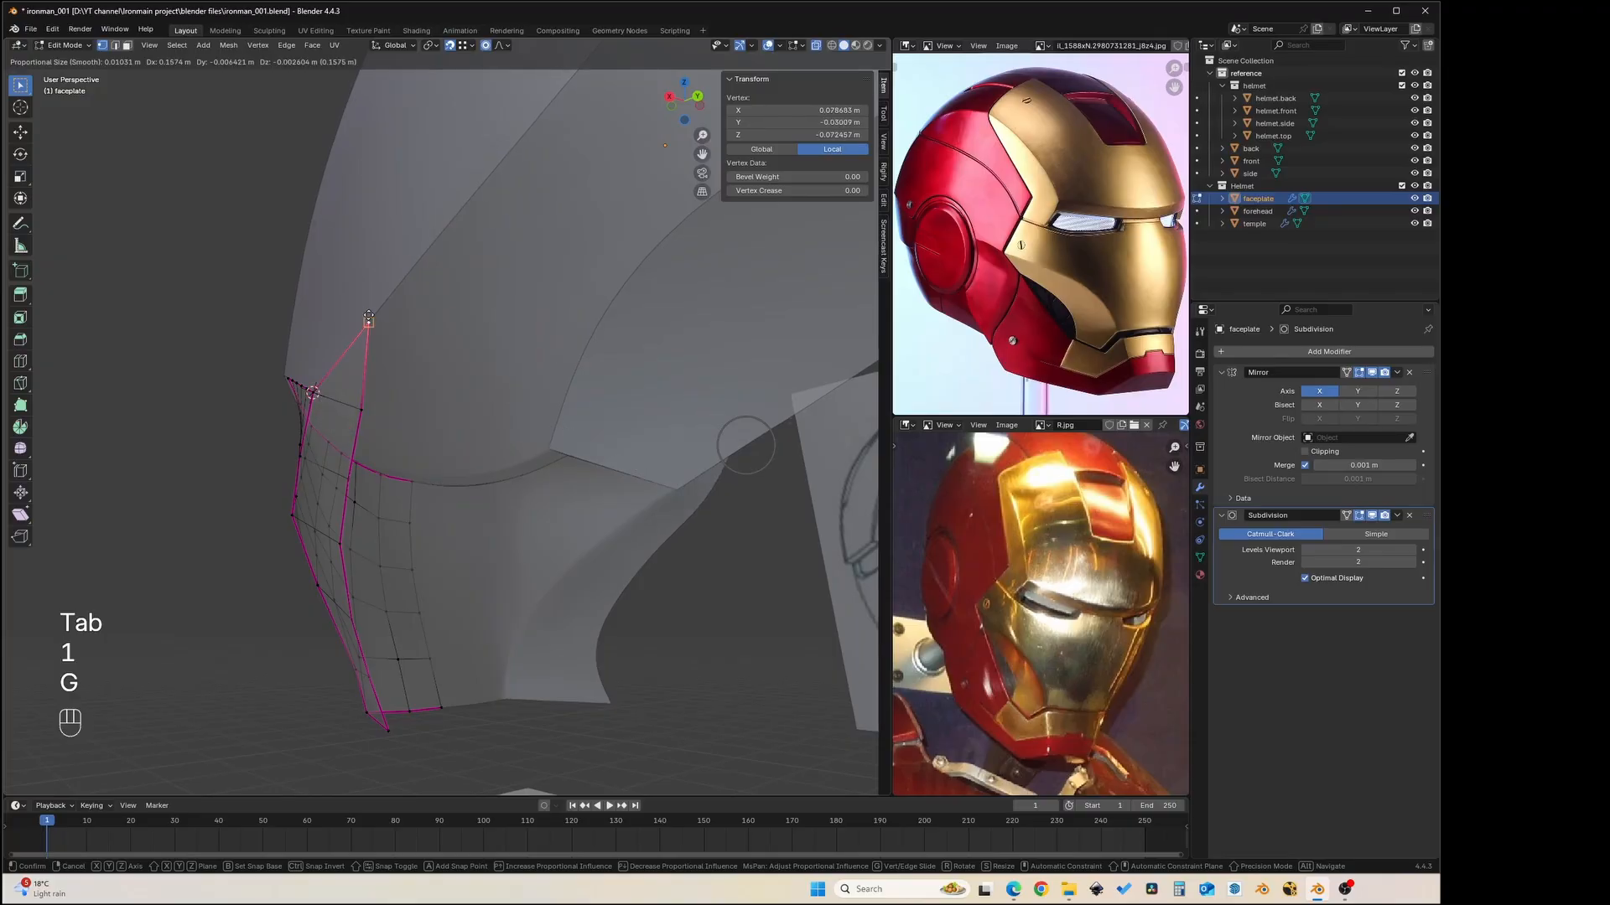
left_click(477, 375)
middle_click_drag(477, 374, 643, 442)
key("g")
left_click(576, 351)
key("alt+z")
key("Tab")
key("Tab")
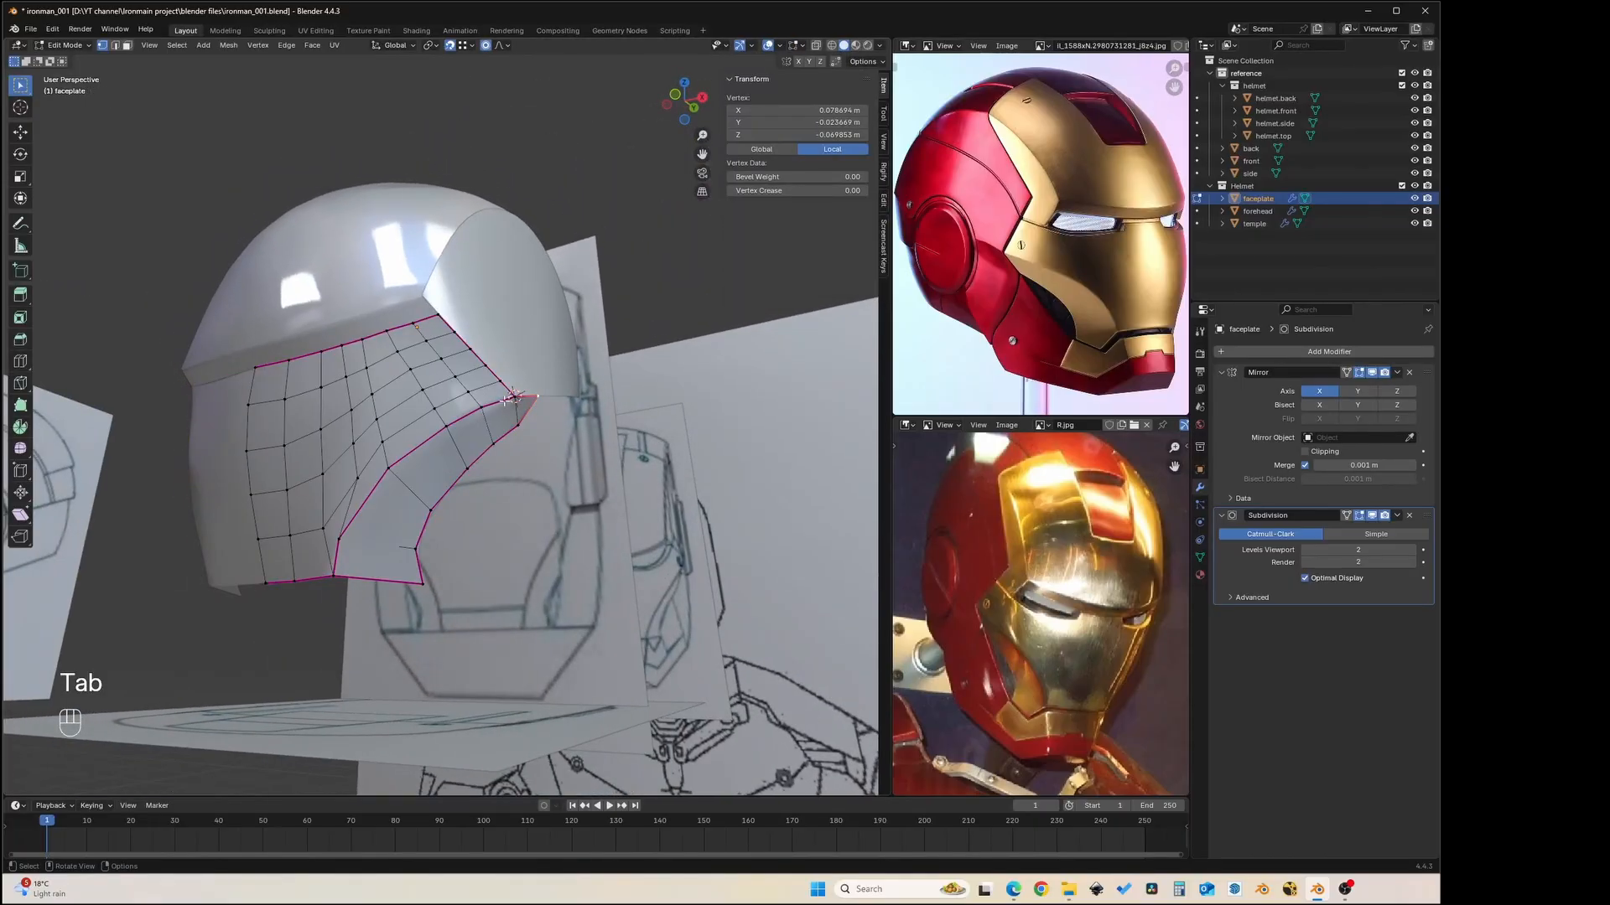
- Select the faceplate's cheek fold edges down to the lower edge and set their crease to 0
key("2")
left_click(333, 556, "ctrl")
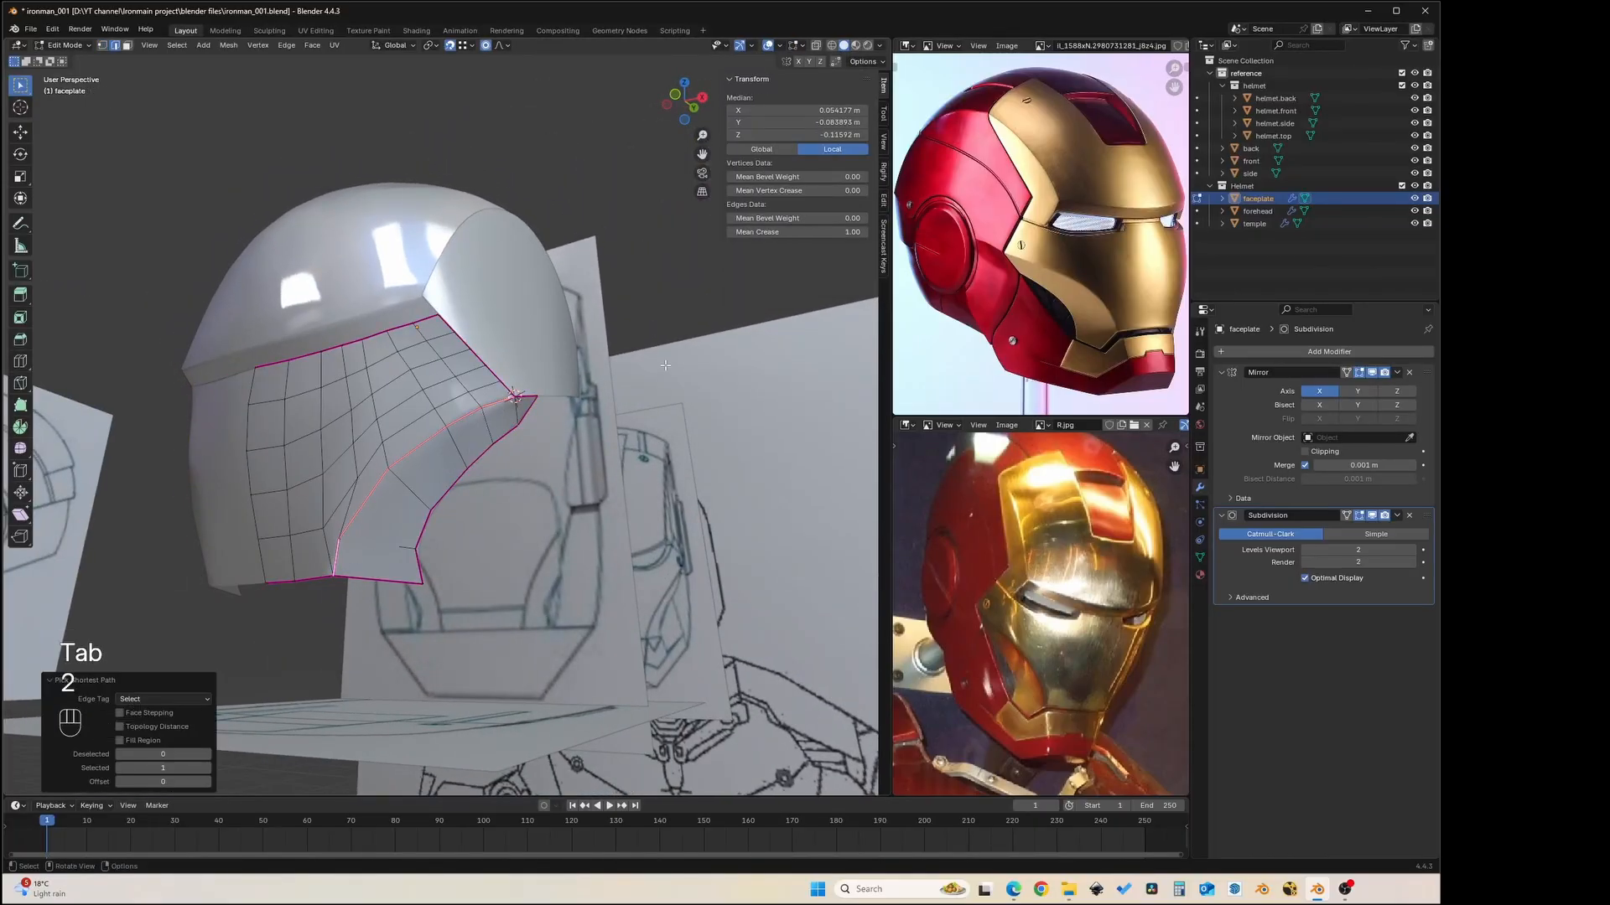
left_click_drag(838, 228, 767, 228)
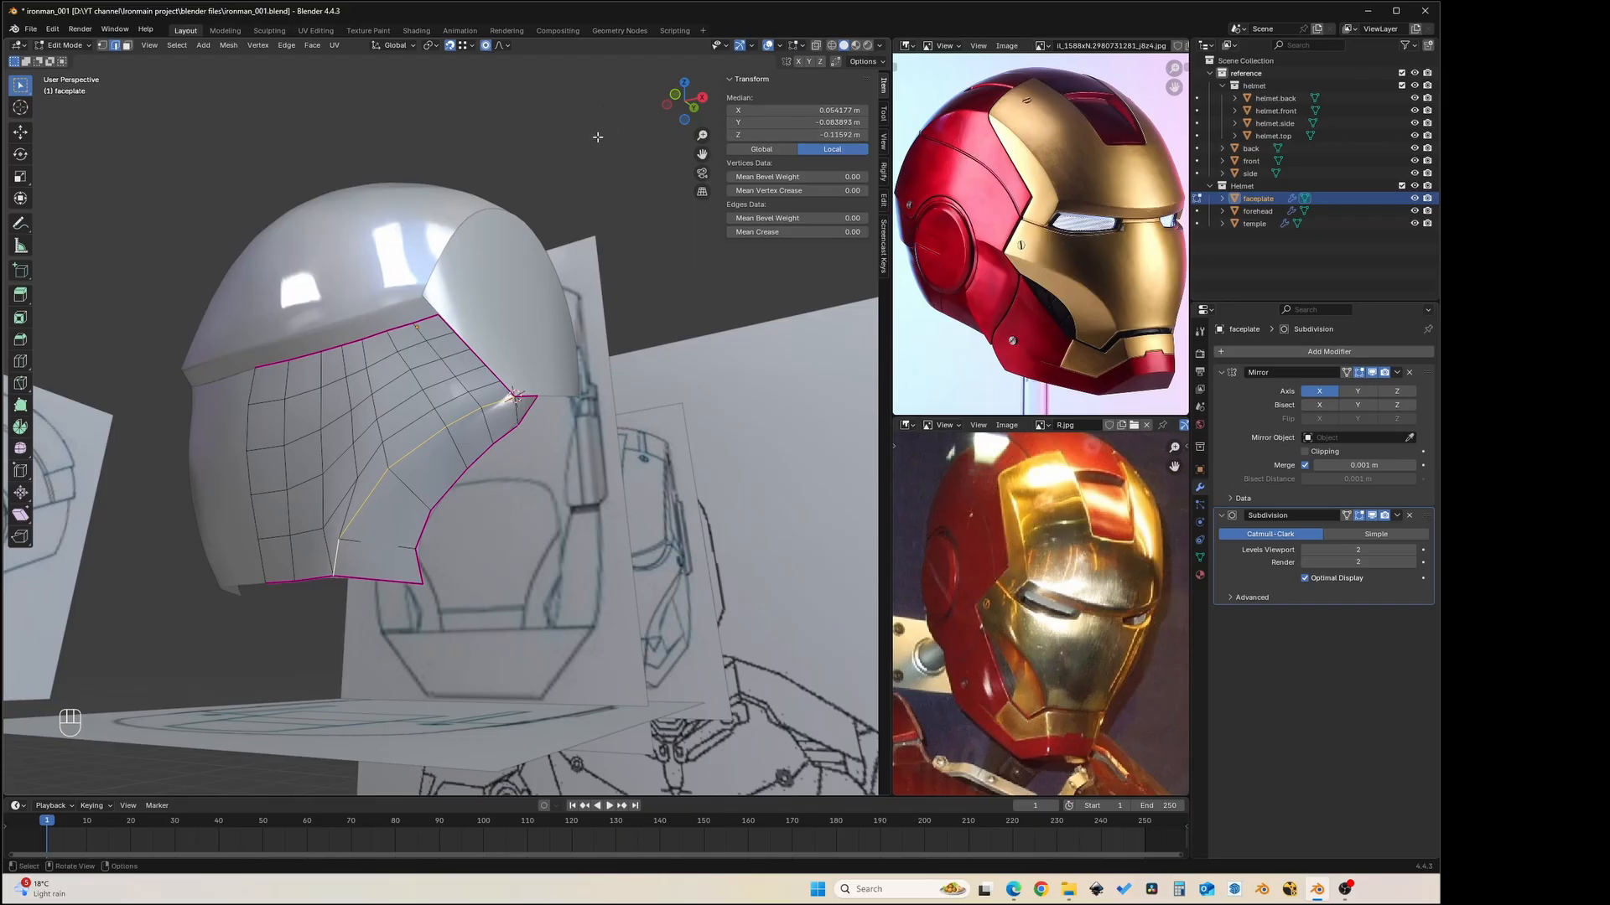
key("Tab")
middle_click_drag(597, 137, 453, 430)
key("Tab")
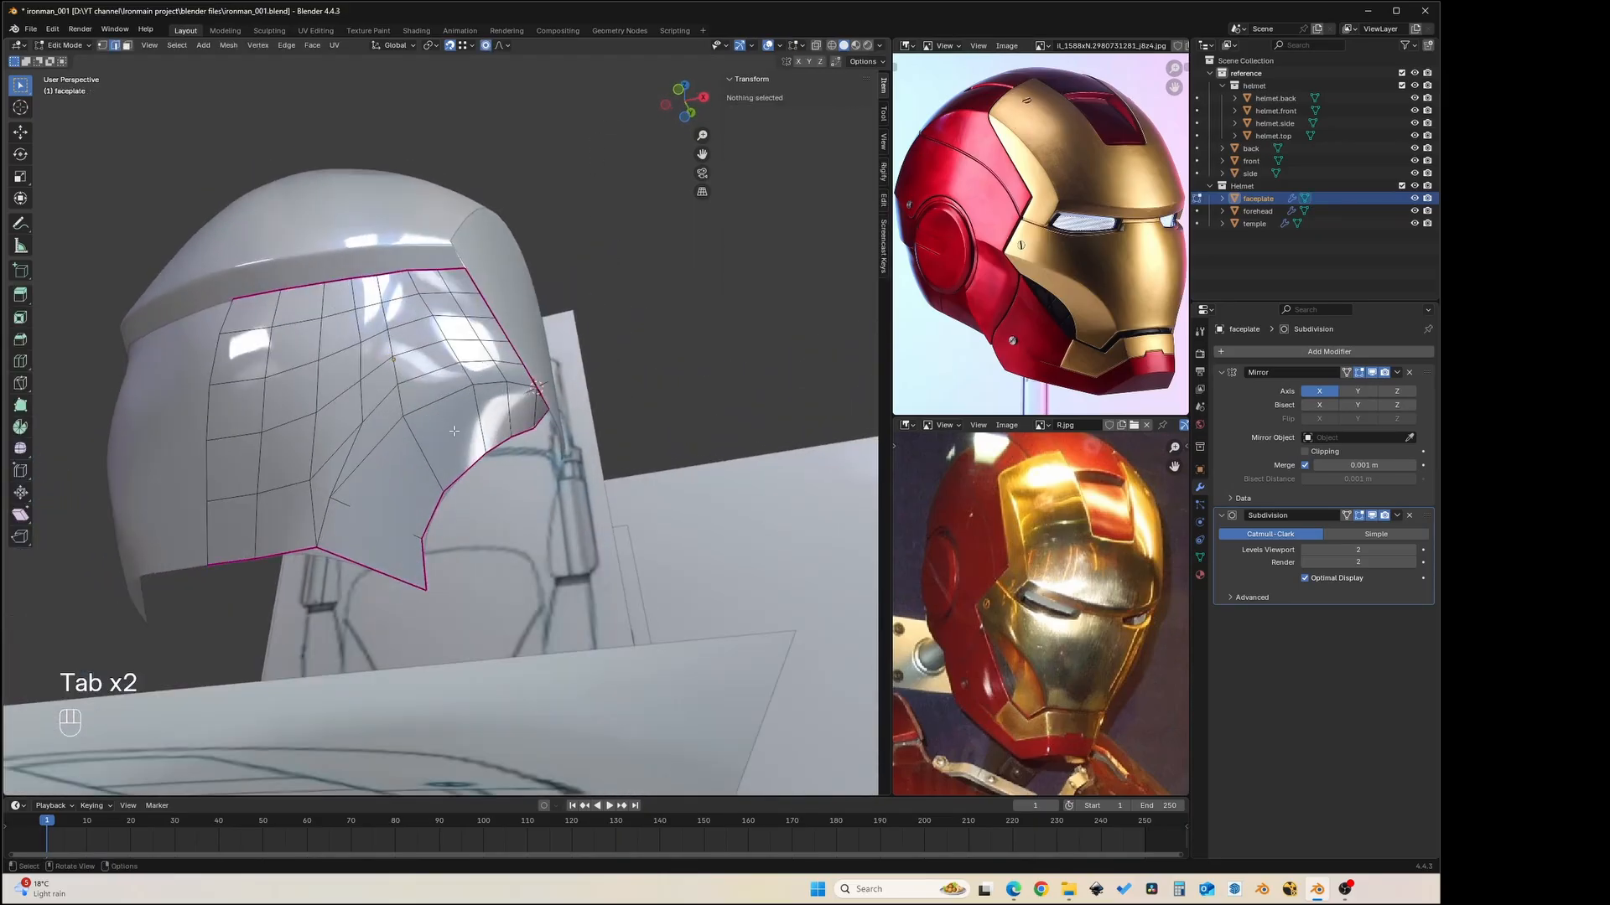
- Add a loop cut on the front side of the cheek fold and slide it close against the fold
key("ctrl+r")
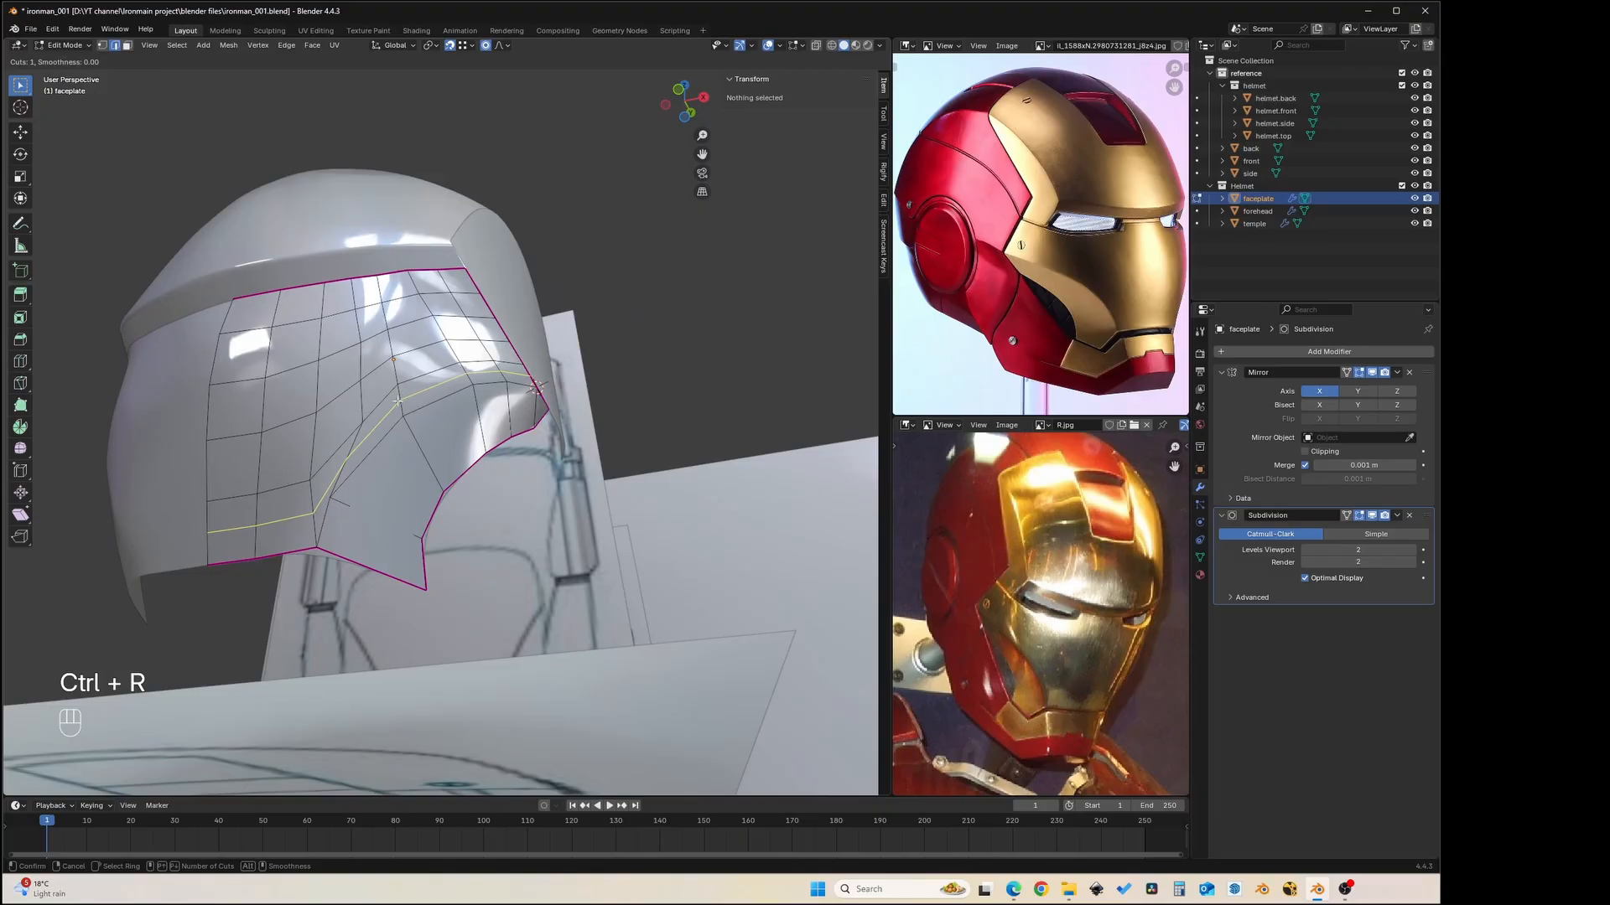
left_click(397, 401)
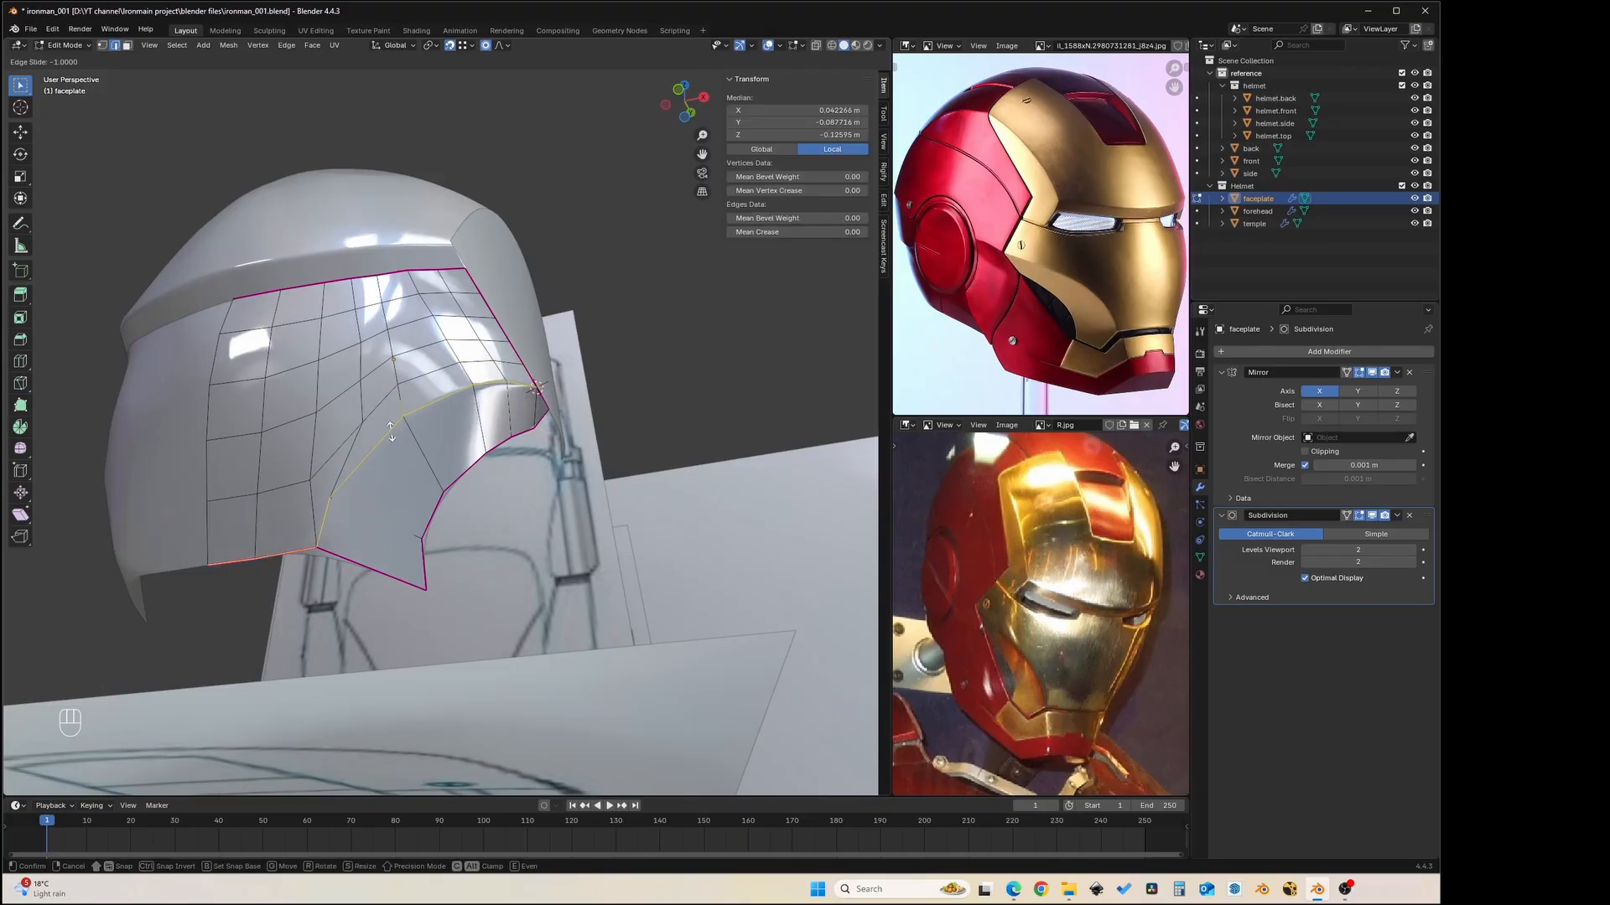
left_click(390, 413)
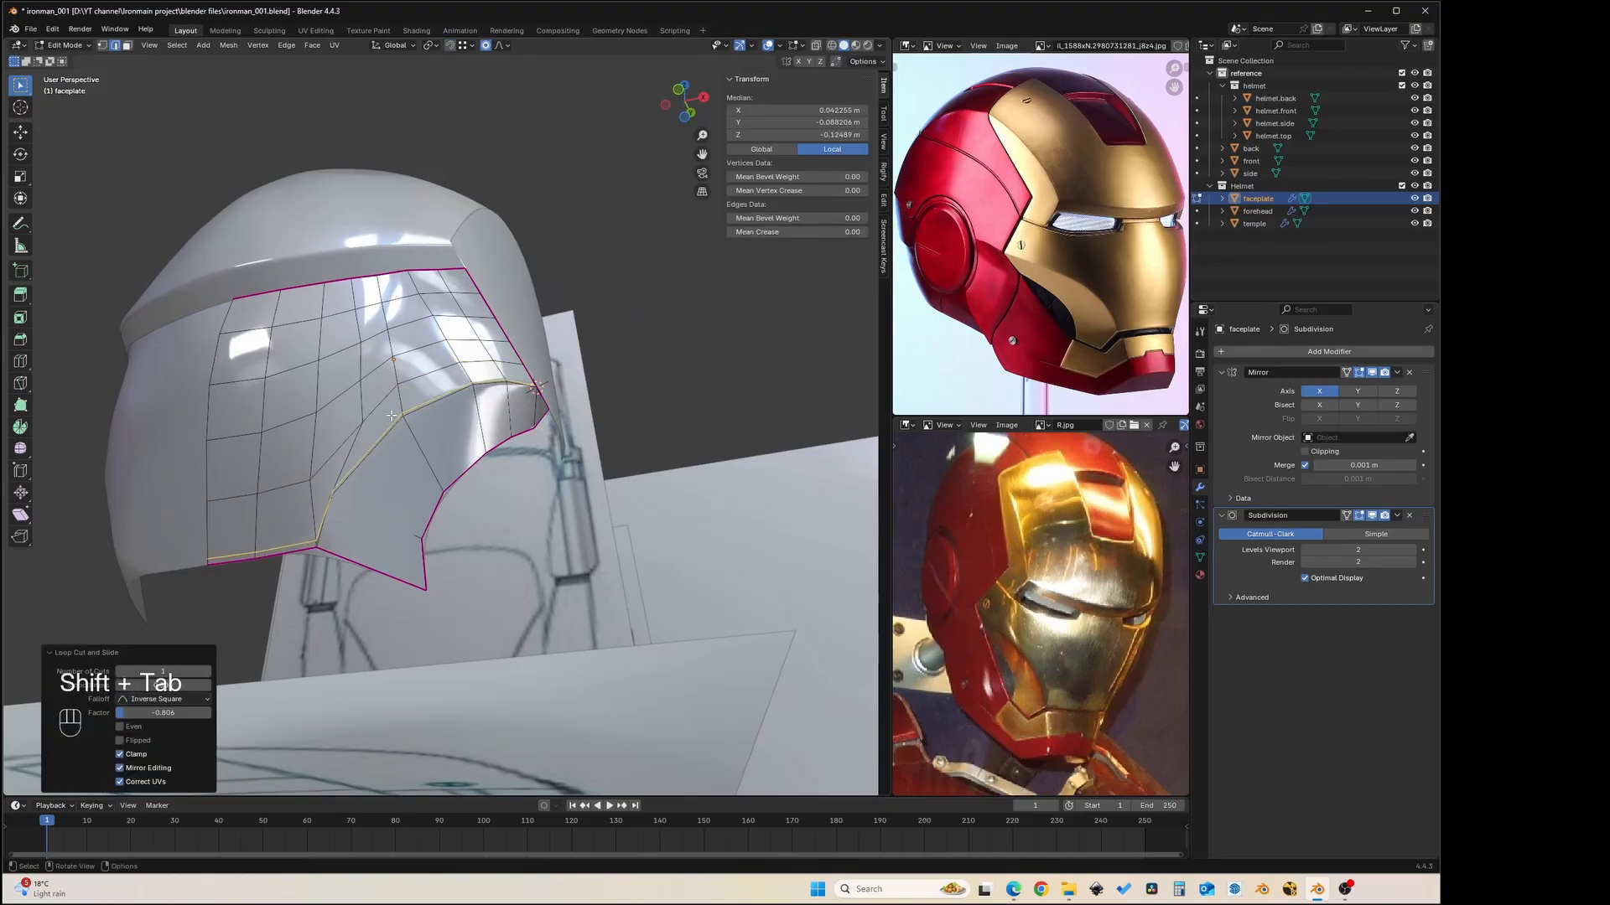
key("Tab")
middle_click_drag(391, 413, 451, 410)
key("Tab")
key("ctrl+r")
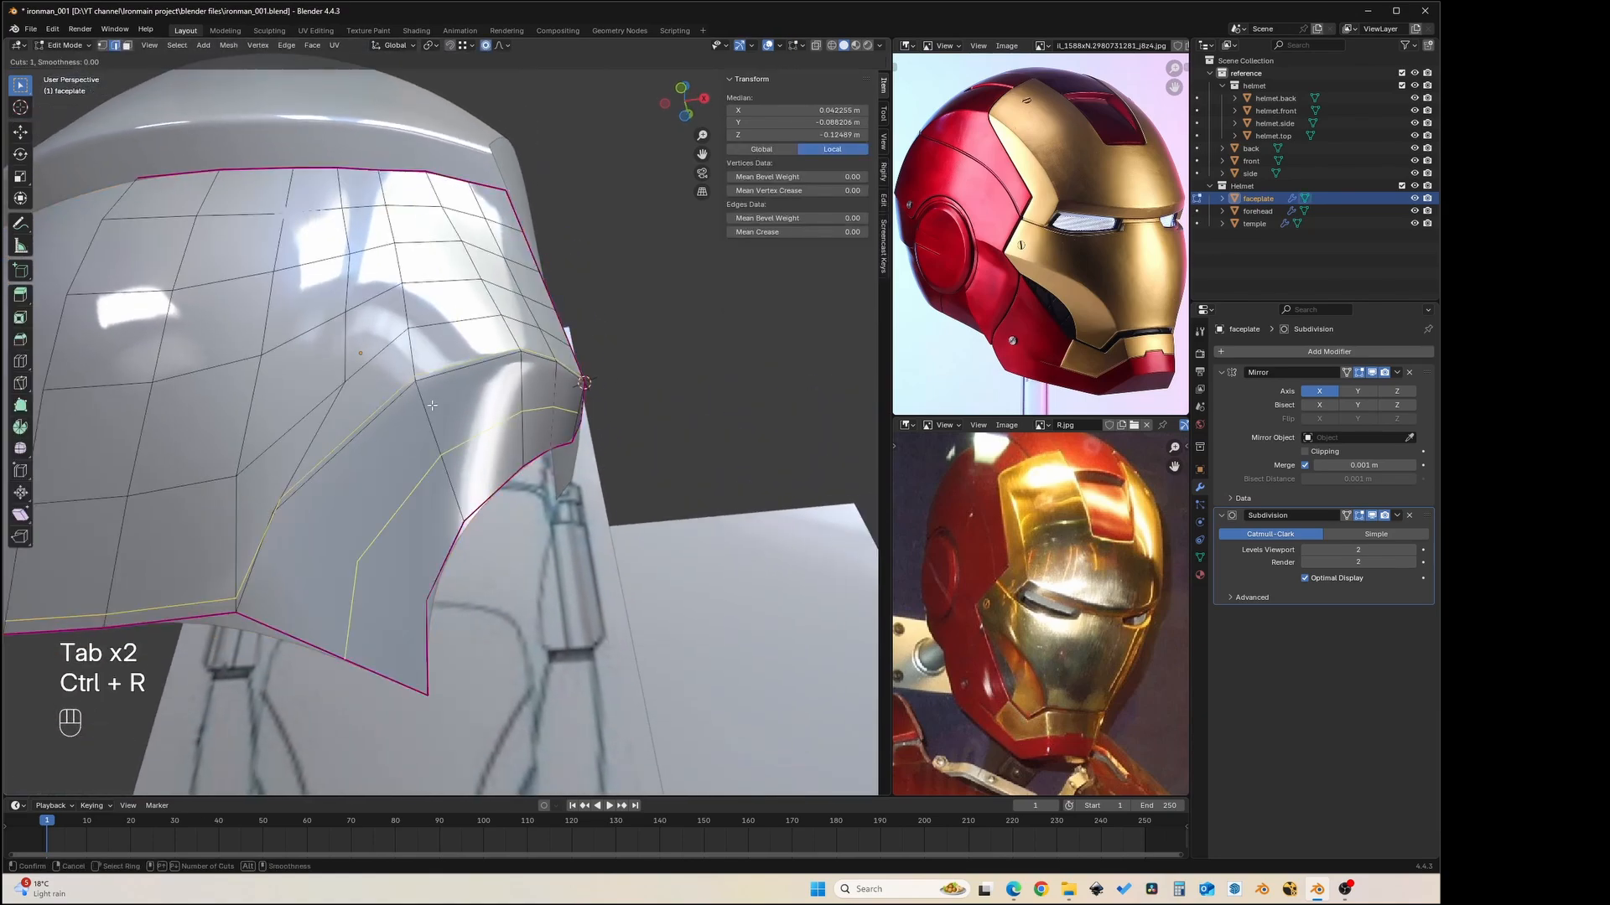
key("Escape")
key("Tab")
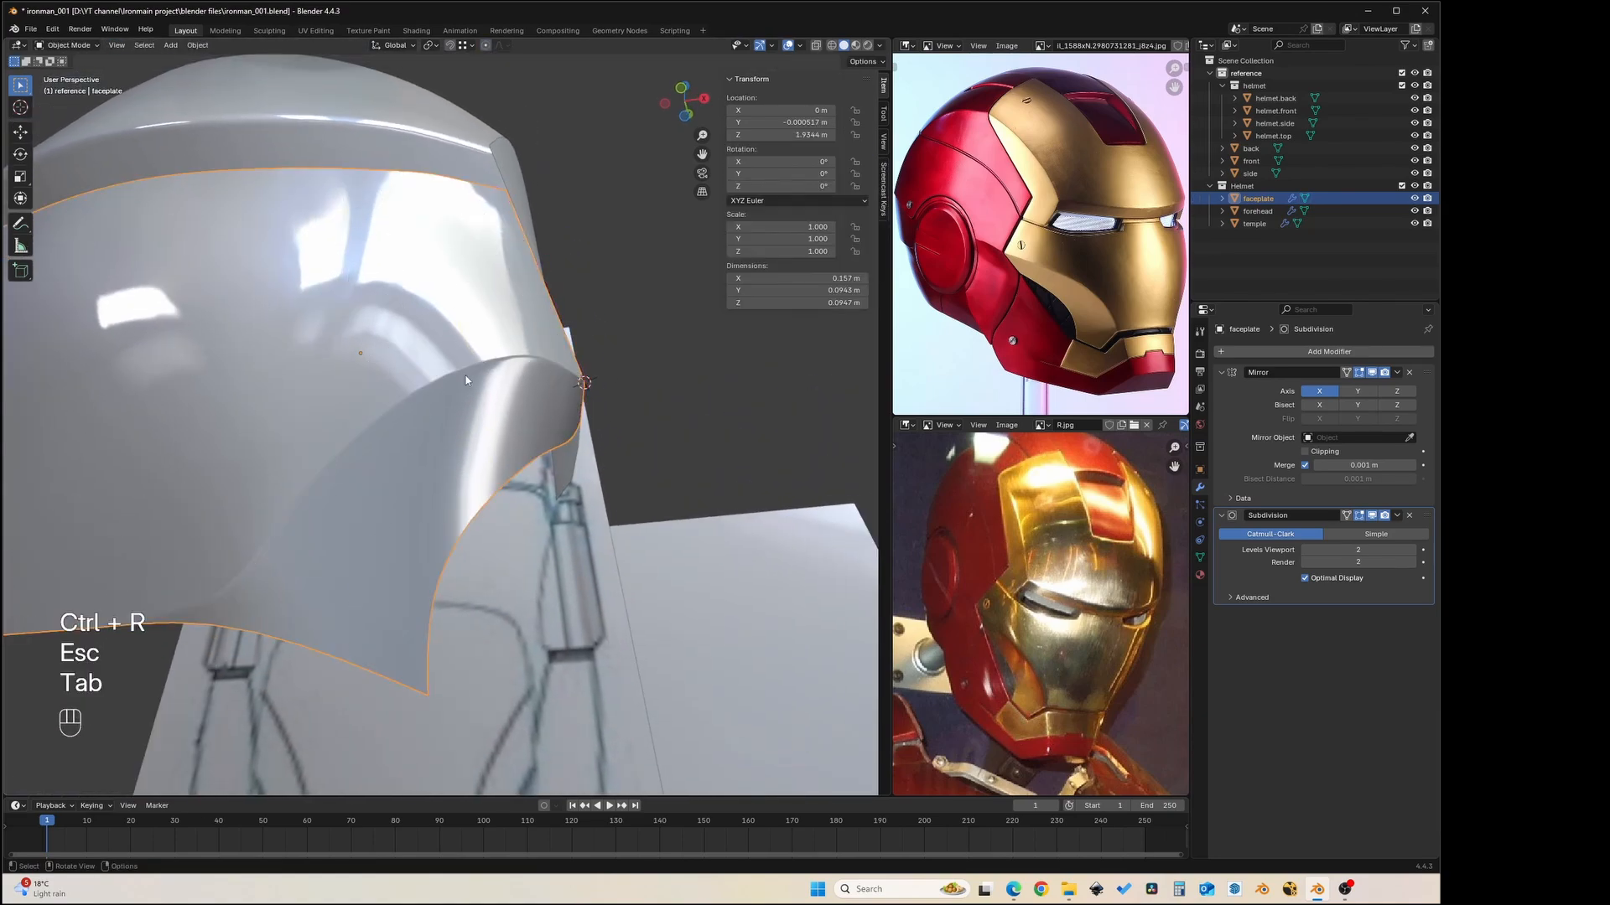
- Undo the loop cut beside the cheek fold and the removal of the fold's crease
middle_click_drag(470, 382, 450, 456)
scroll(537, 461, "down", 4)
scroll(449, 456, "up", 5)
key("Tab")
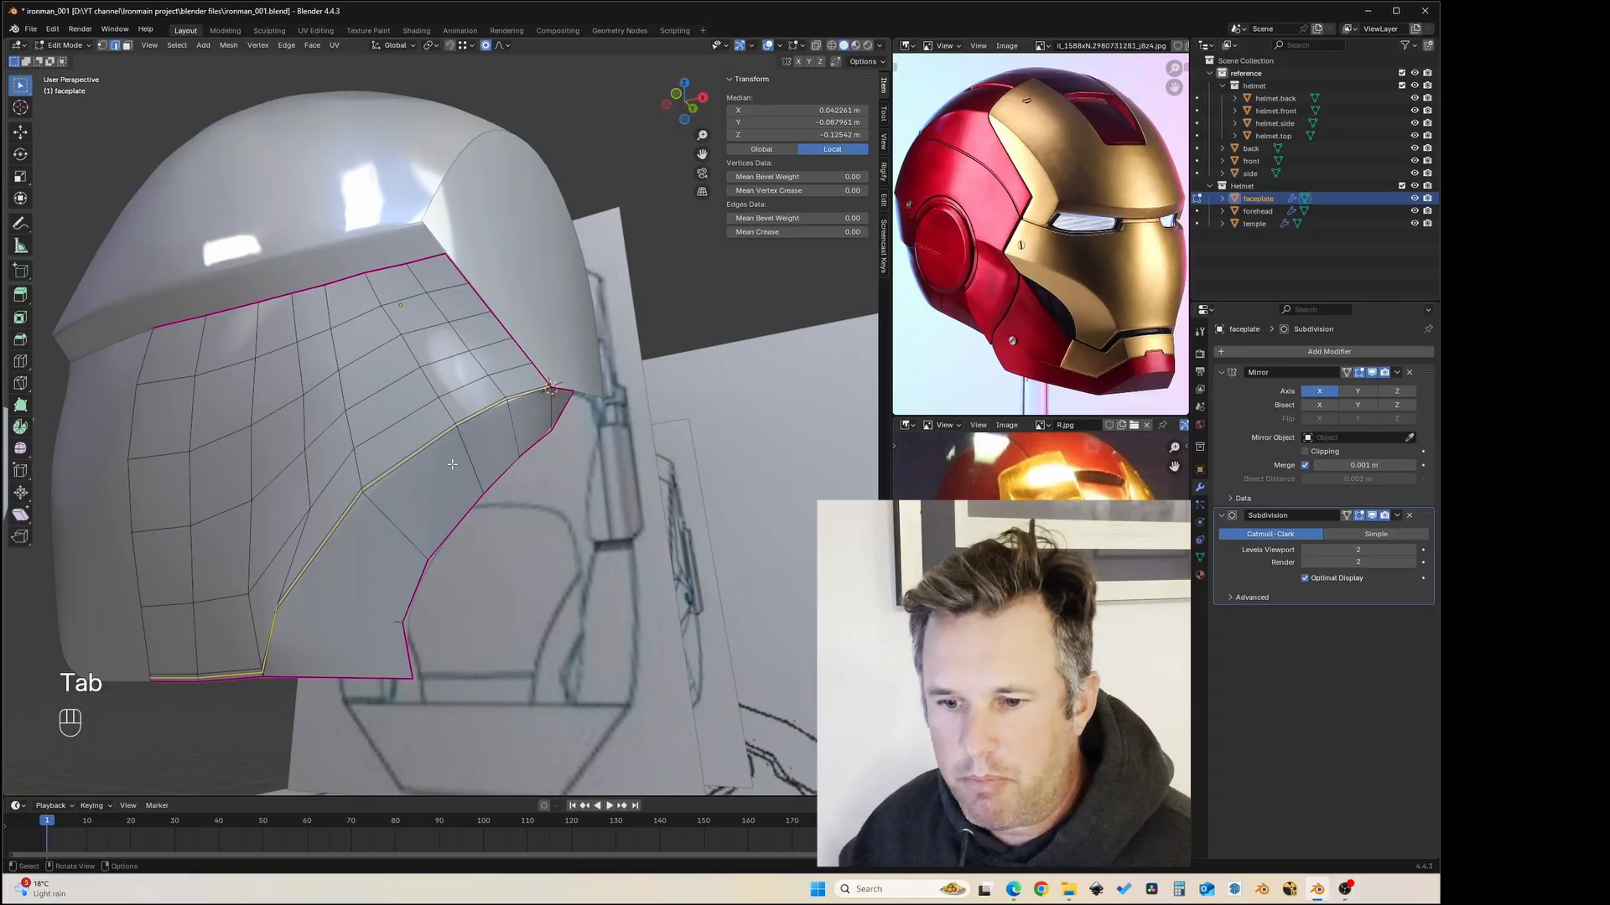
key("ctrl+z")
key("ctrl+z")
key("ctrl+z")
key("ctrl+z")
key("ctrl+z")
key("ctrl+z")
key("ctrl+z")
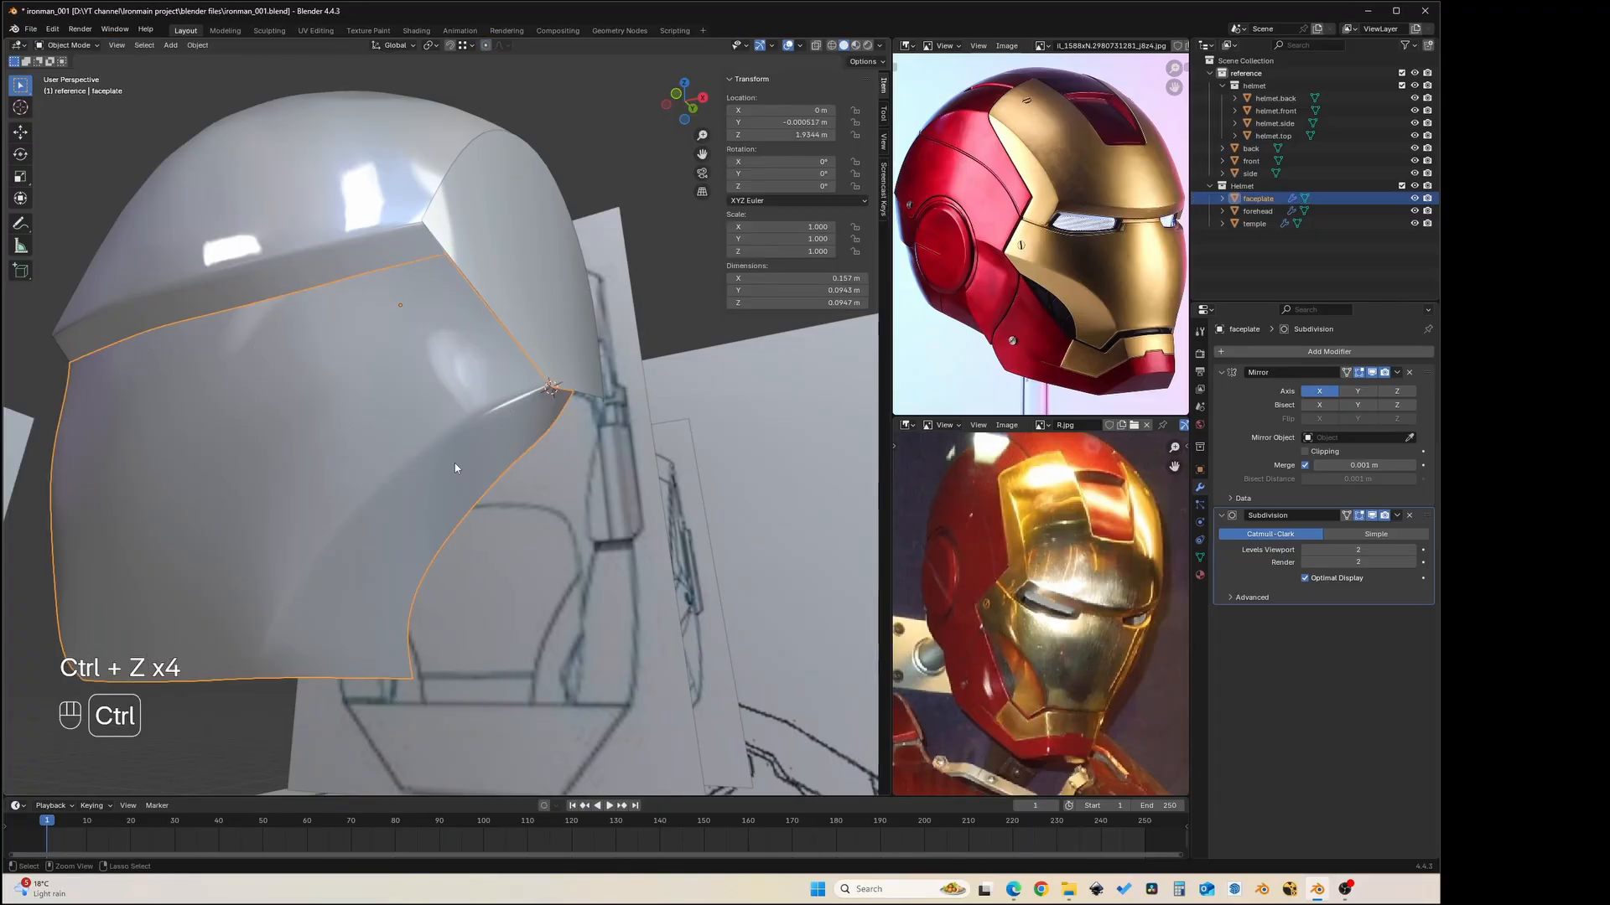
key("ctrl+z")
key("ctrl+z")
key("ctrl+z")
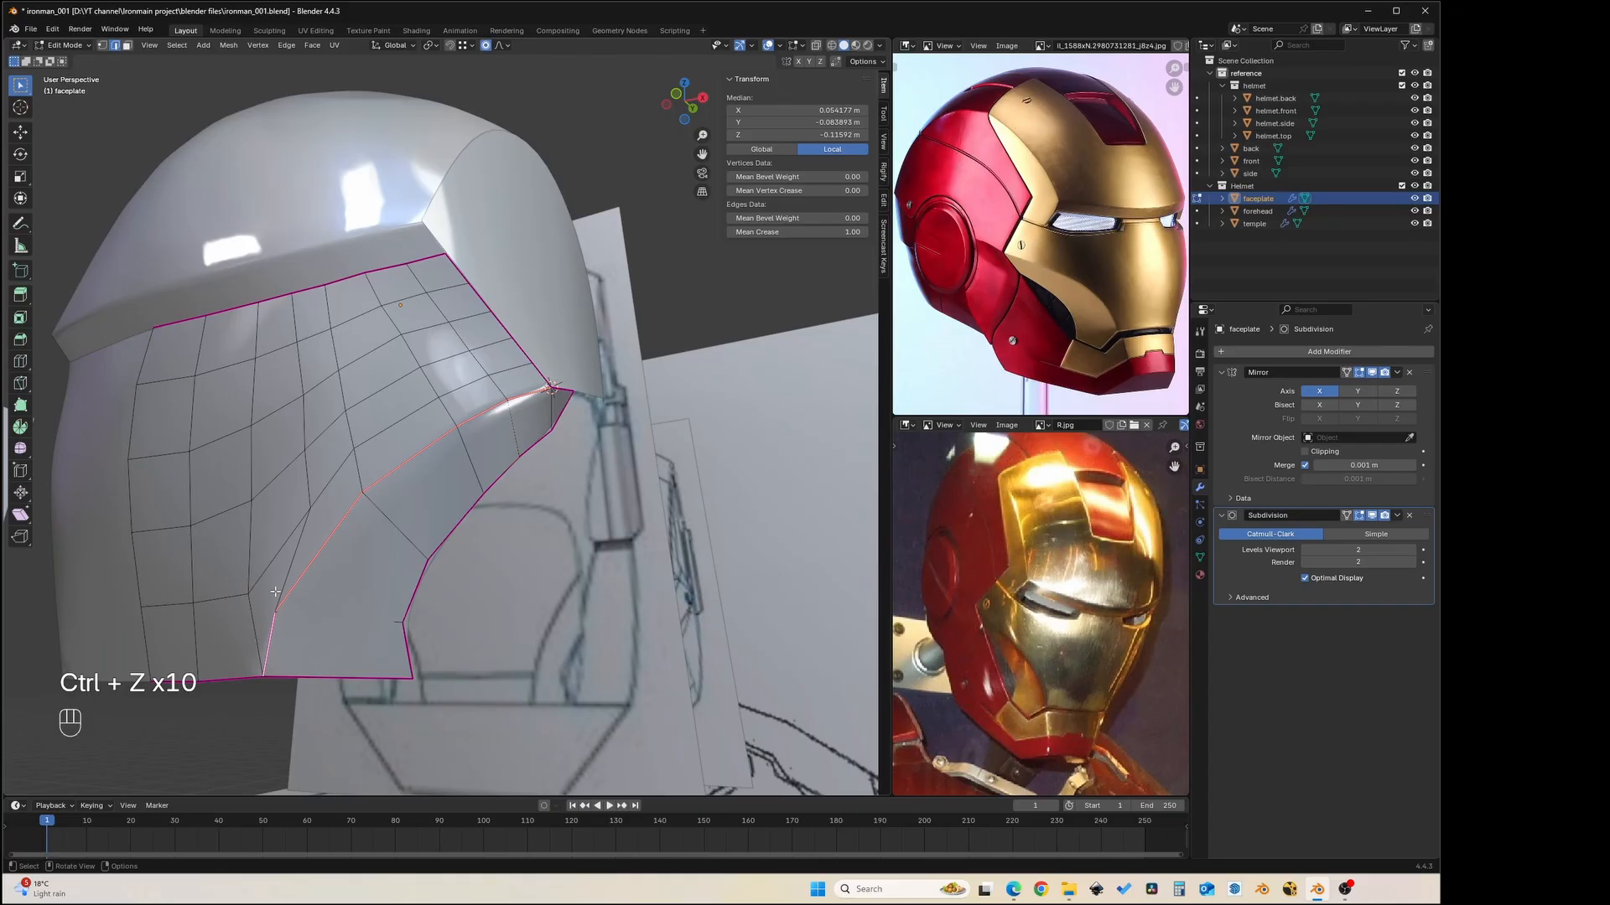
- Inspect the creased cheek fold, switch to the right side view, and hide the front, side and back references
middle_click_drag(275, 592, 517, 520)
key("Tab")
middle_click_drag(562, 518, 437, 508)
key("Tab")
scroll(437, 508, "up", 5)
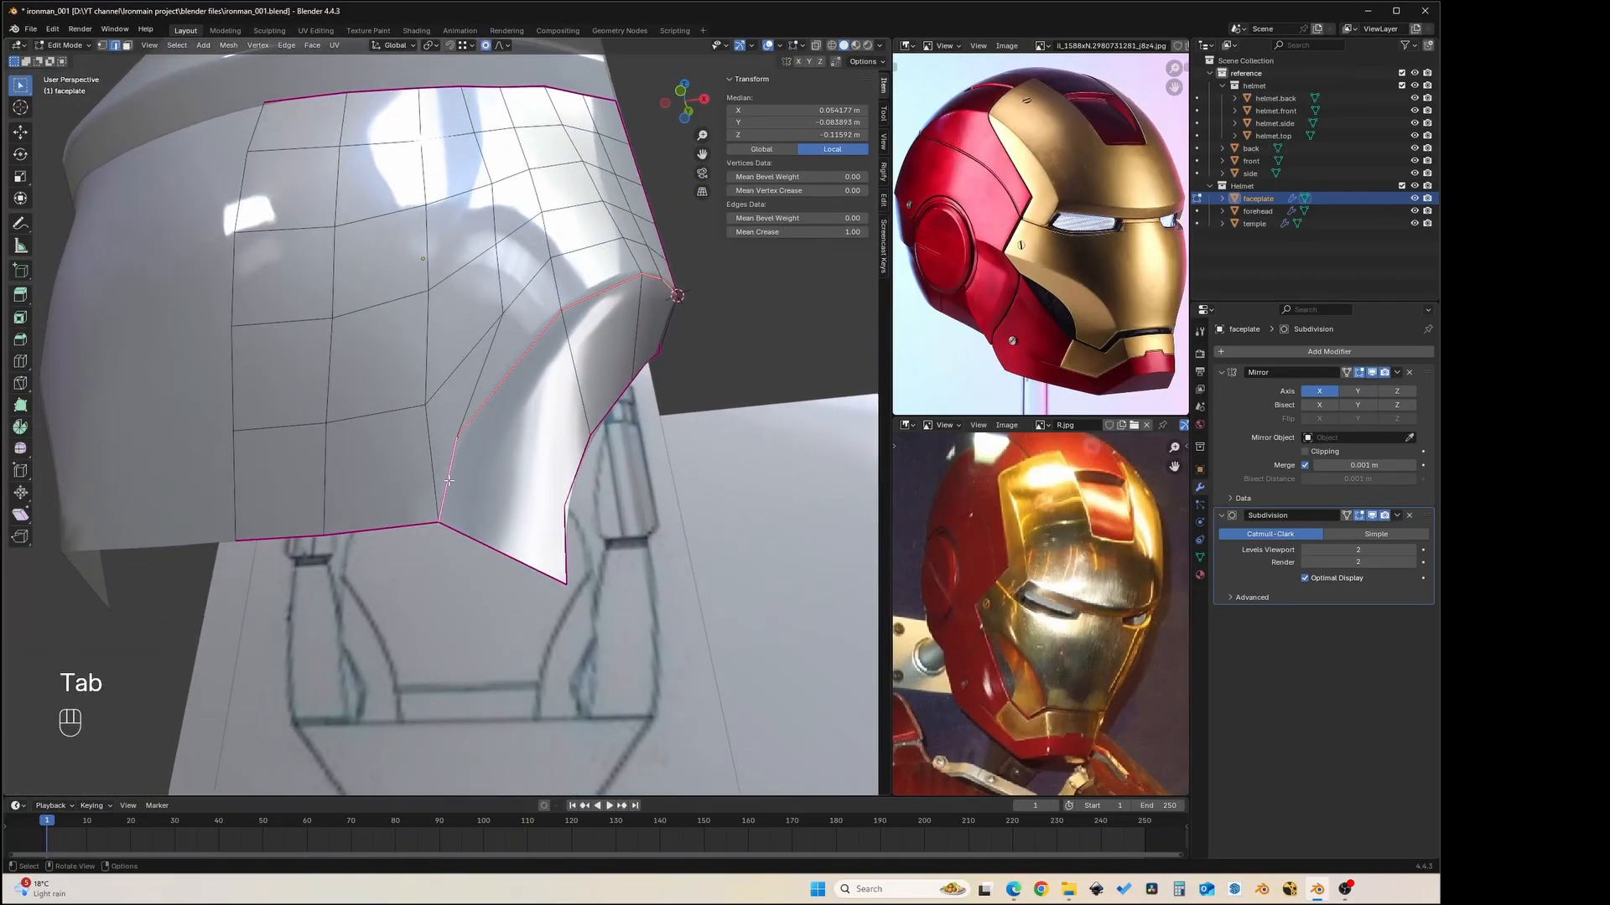
key("grave")
left_click(362, 462)
key("grave")
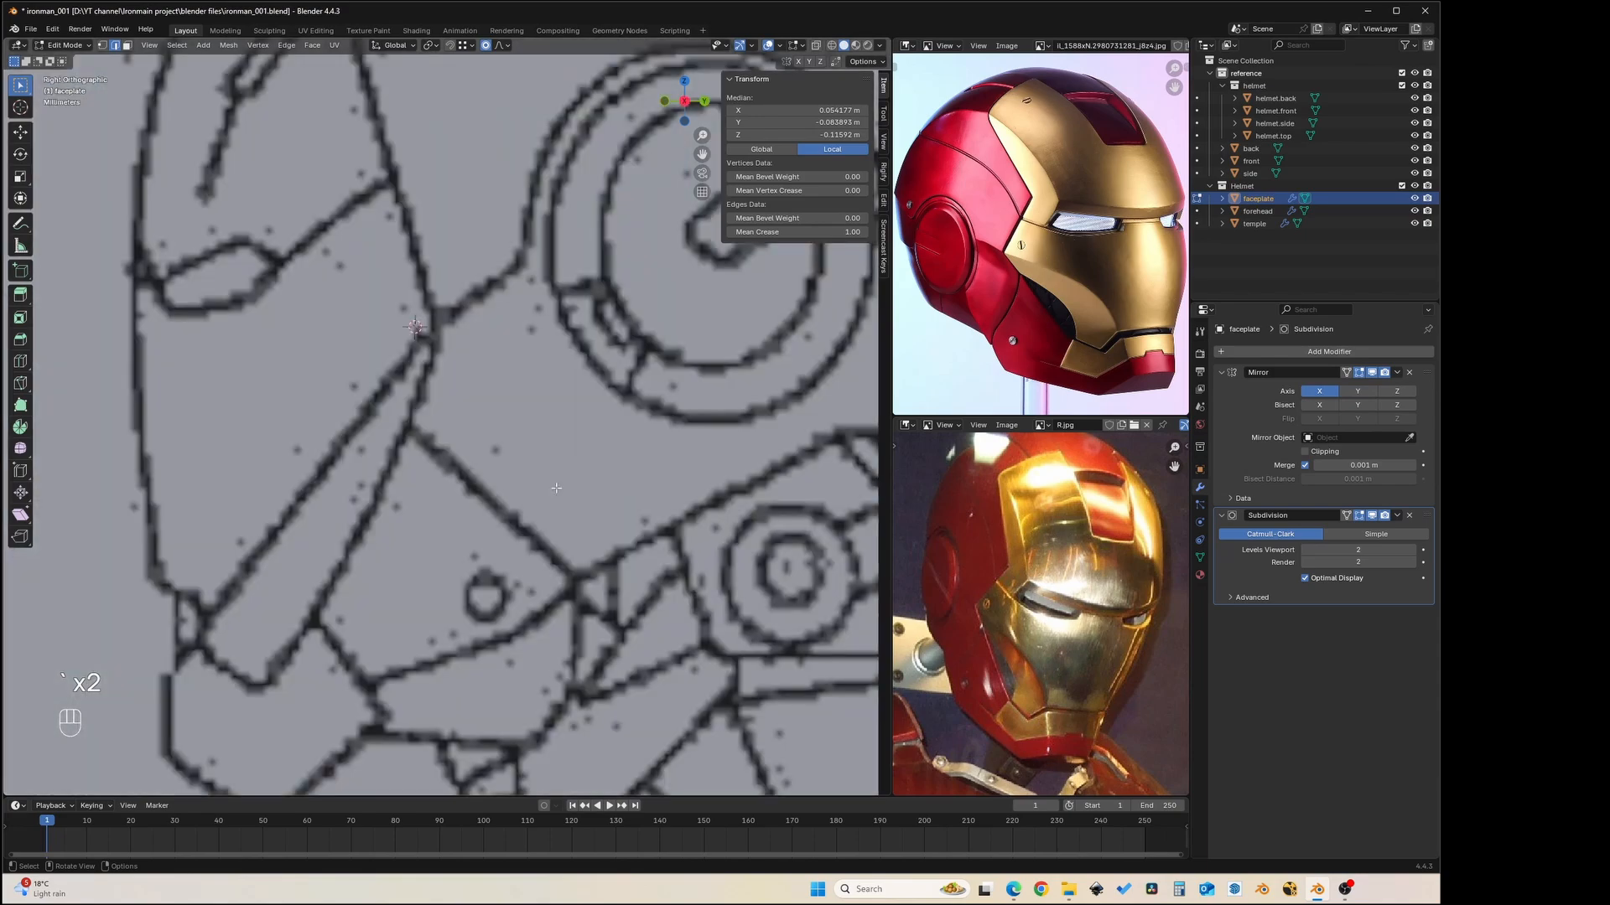
key("grave")
left_click(270, 486)
left_click(1414, 160)
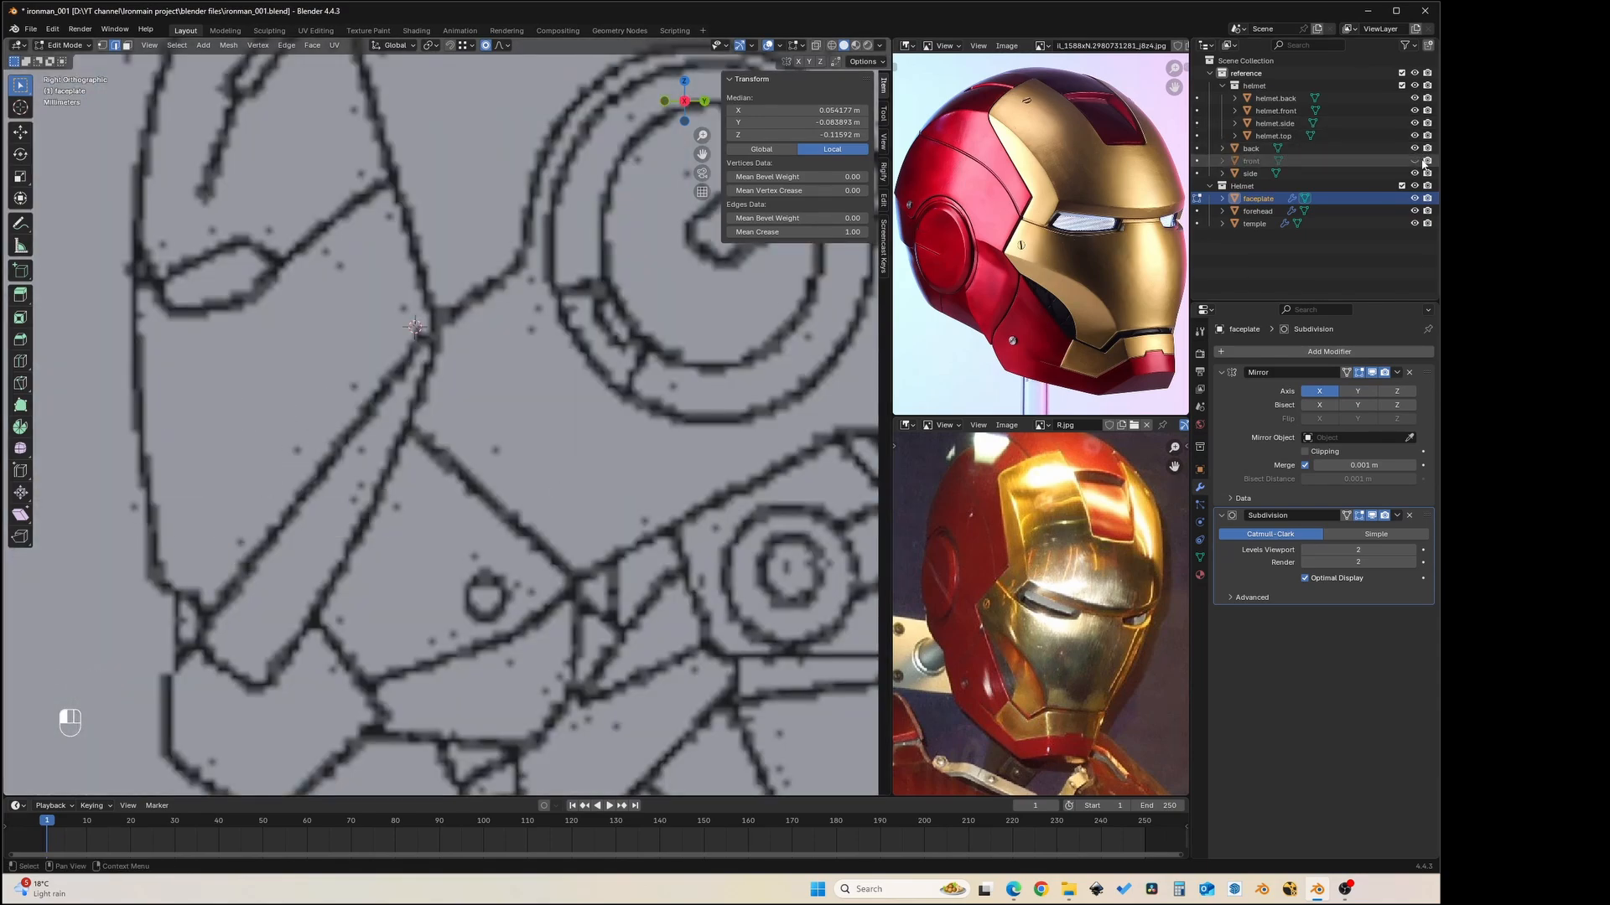
left_click(1414, 173)
left_click(1414, 147)
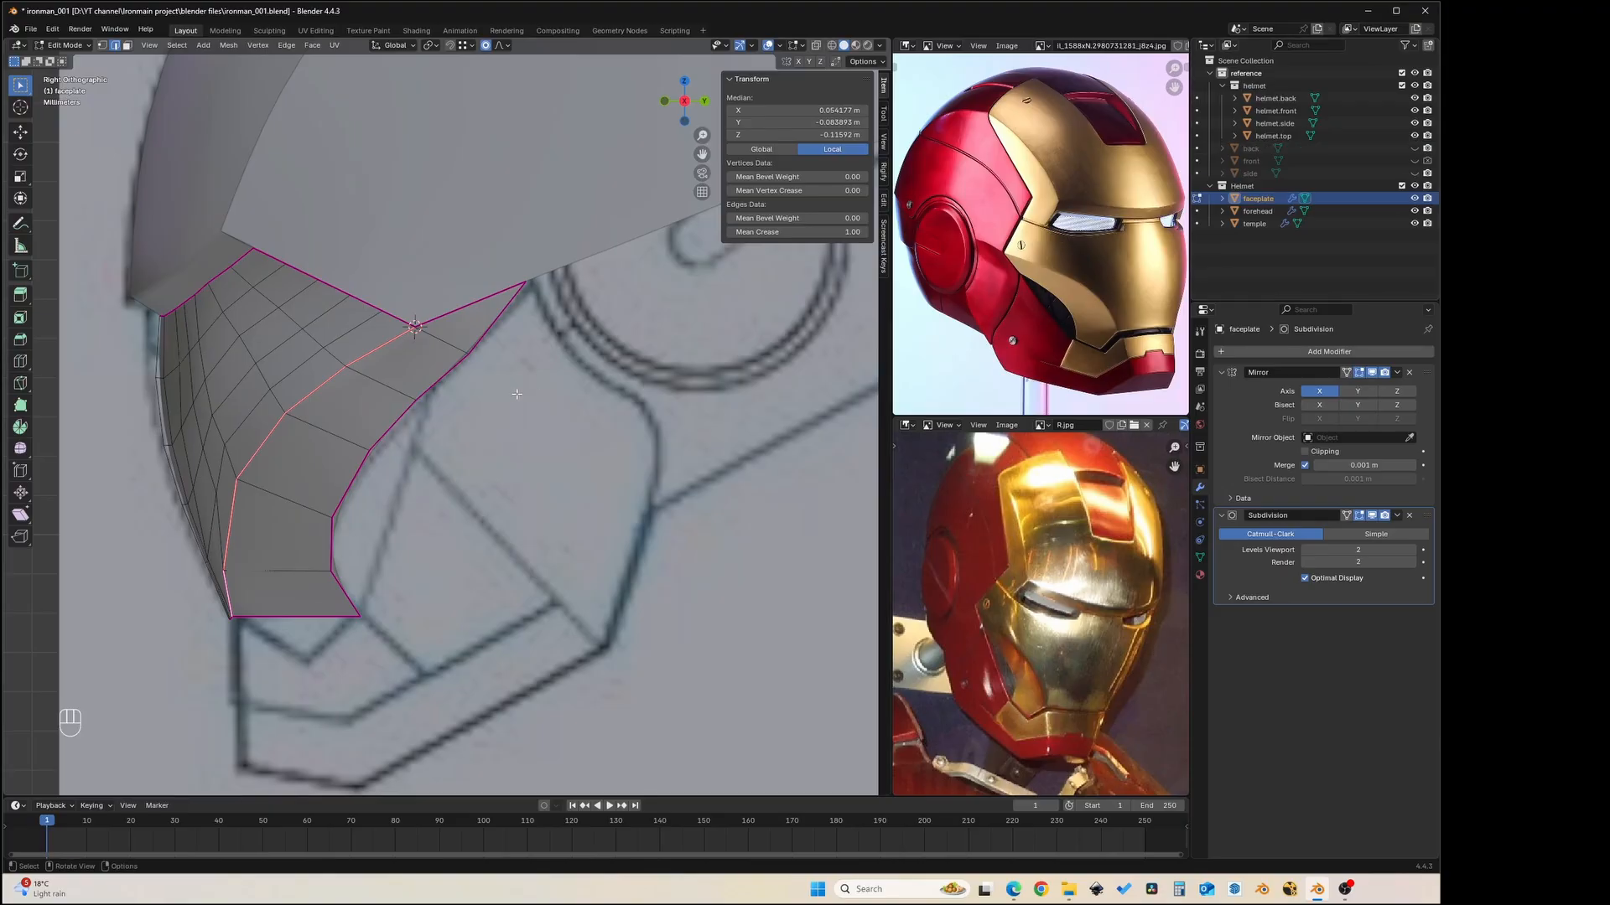
- With snapping off and proportional editing on, nudge three vertices in front of the lower cheek fold slightly forward
middle_click_drag(404, 408, 581, 262, "shift")
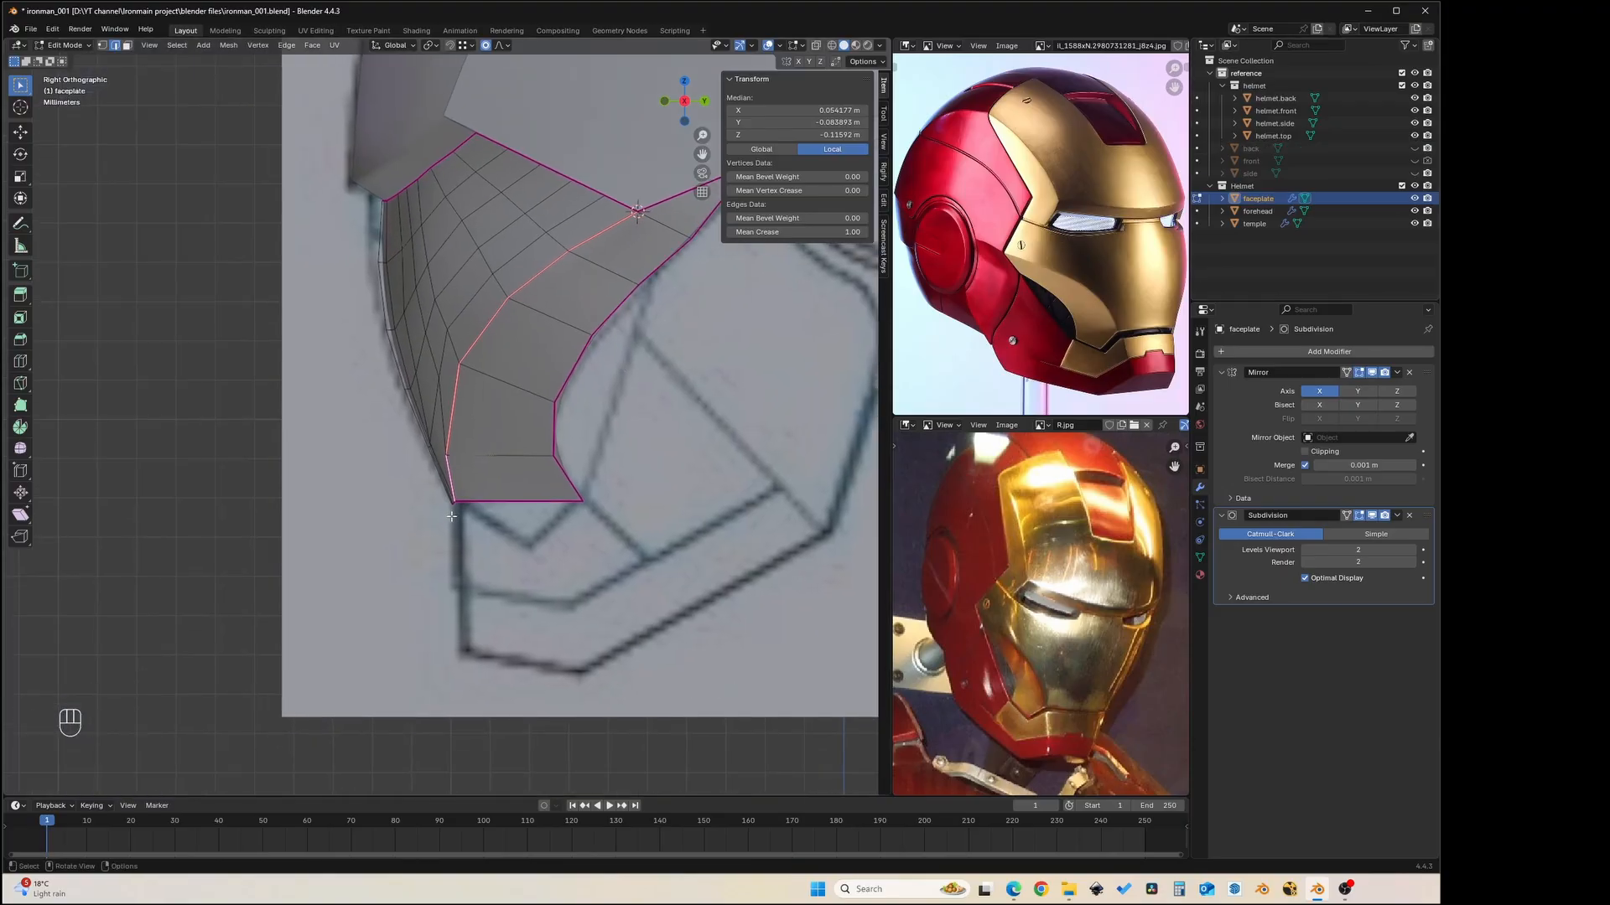
middle_click_drag(459, 387, 462, 493, "shift")
key("Tab")
key("Tab")
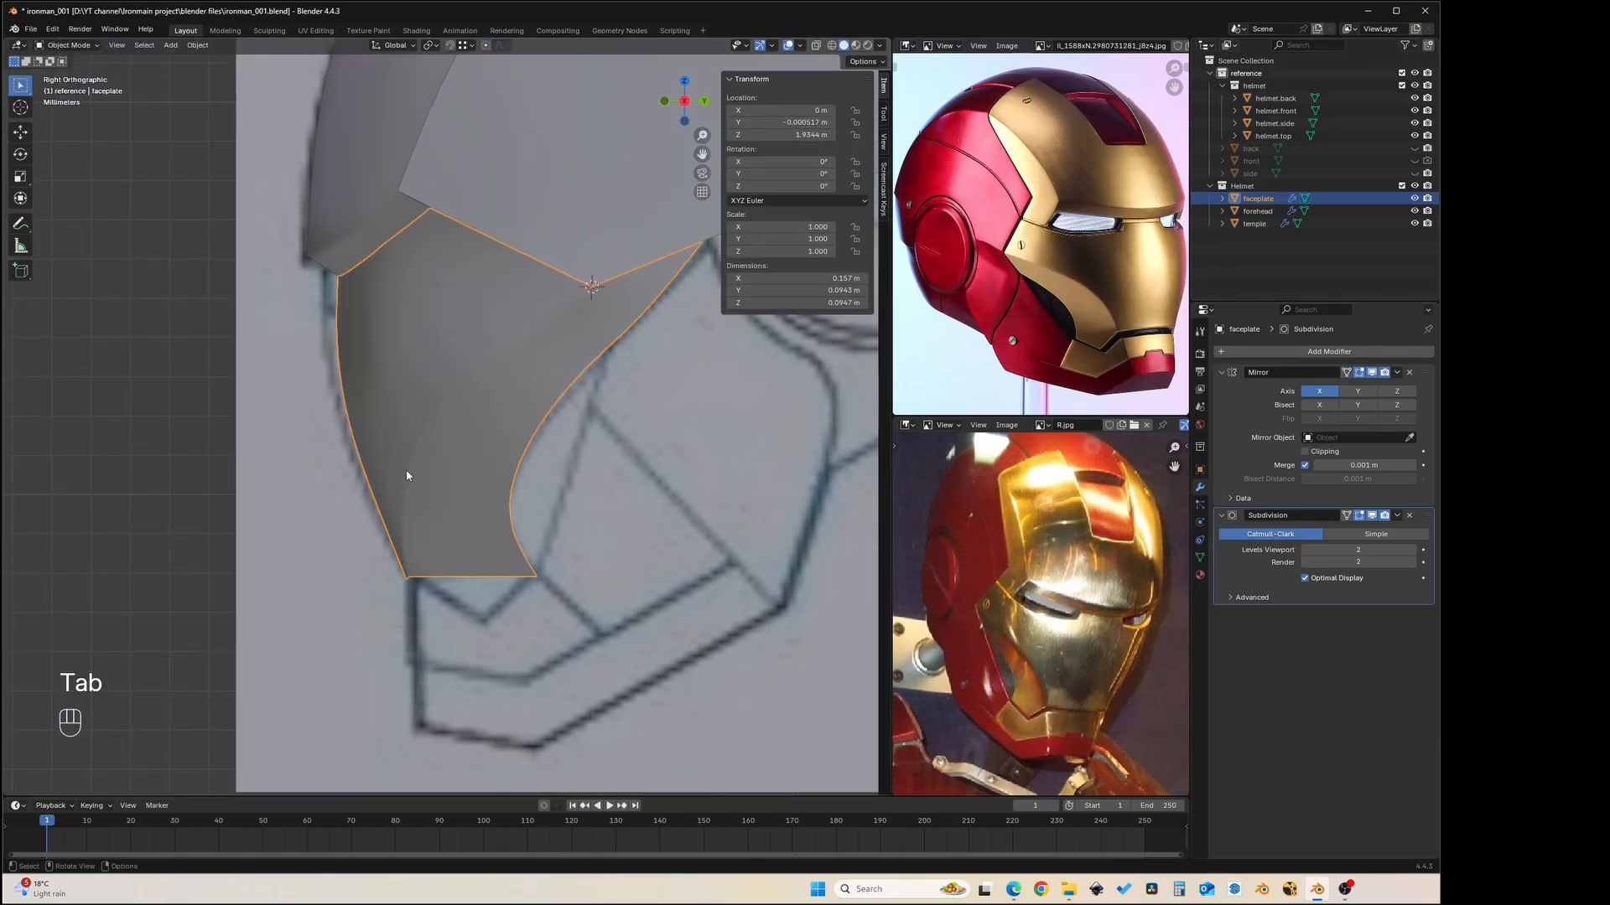
key("1")
scroll(394, 463, "up", 1)
left_click(384, 461)
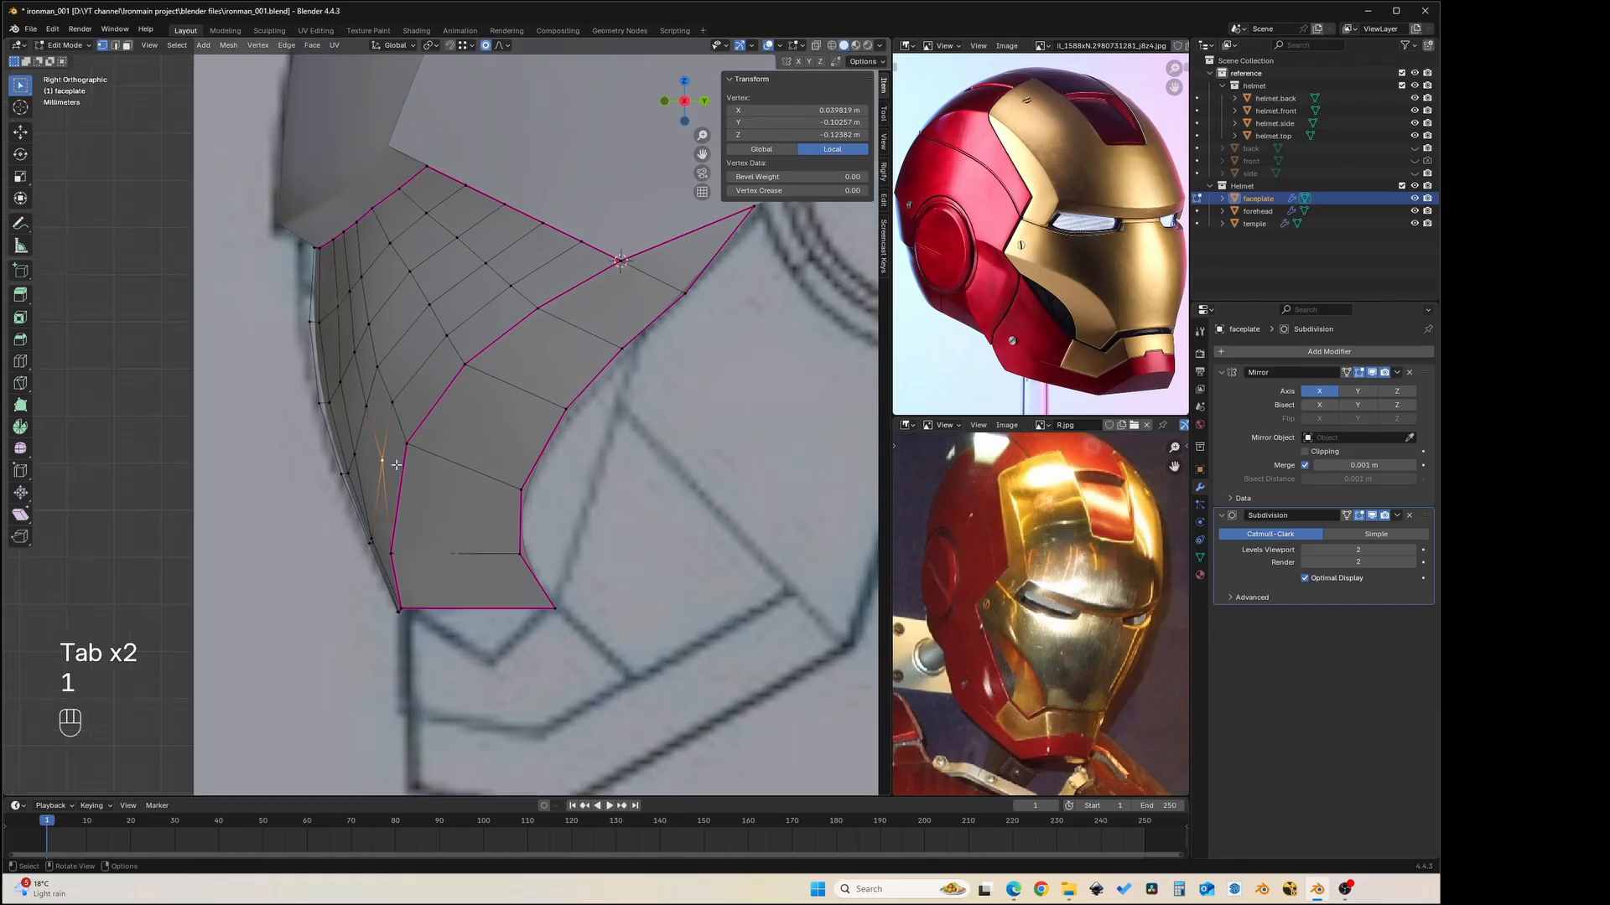
key("g")
key("g")
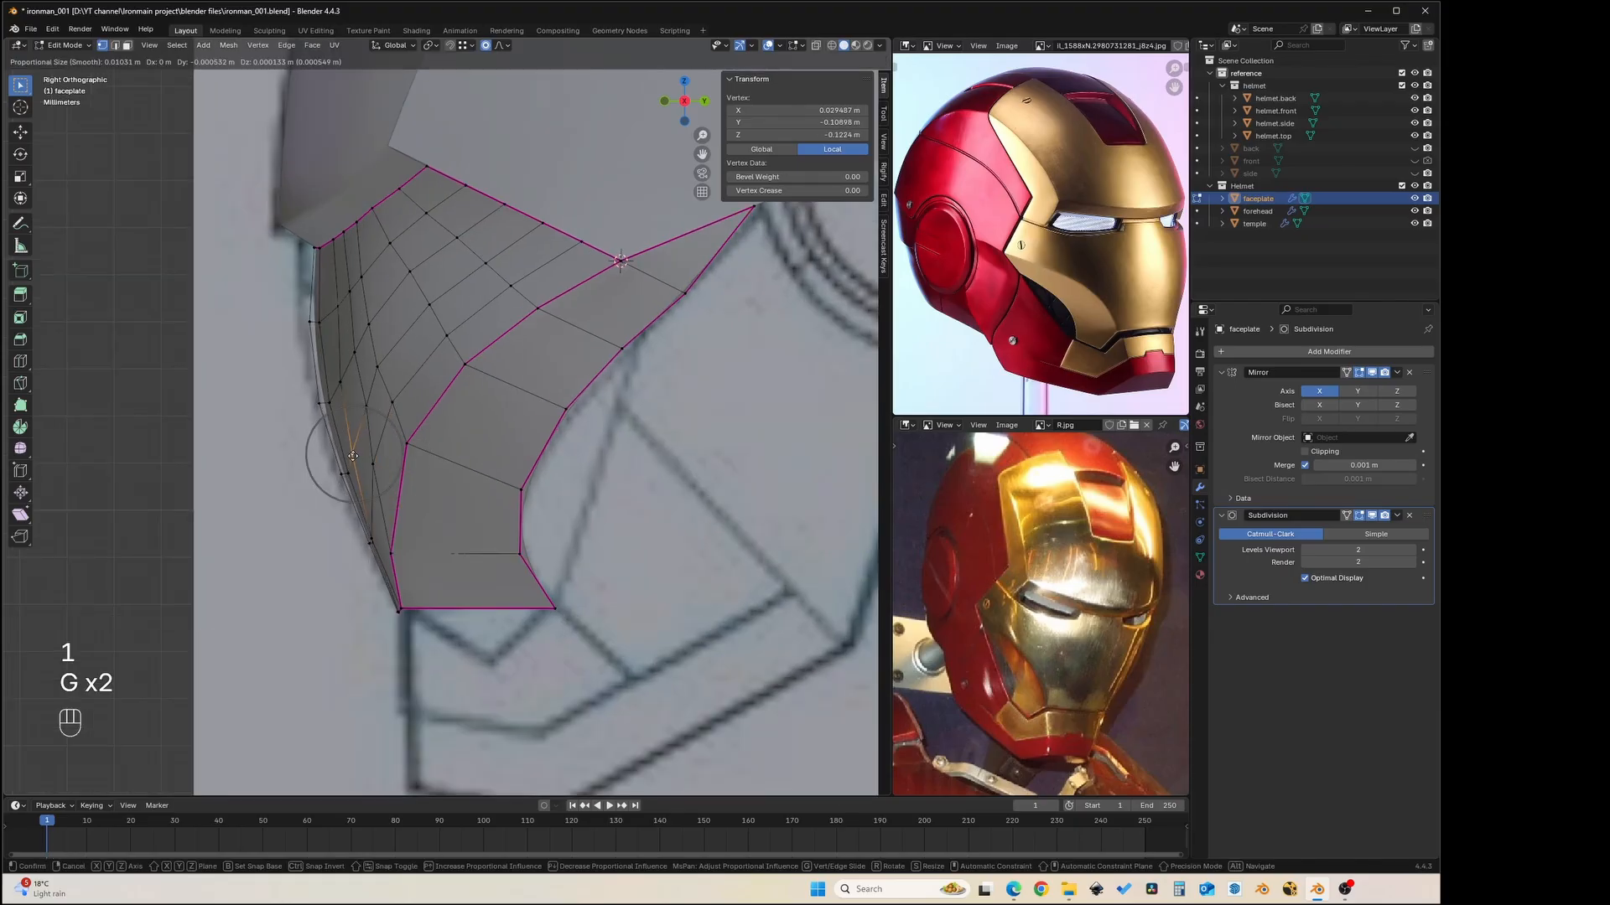
key("g")
left_click(359, 409)
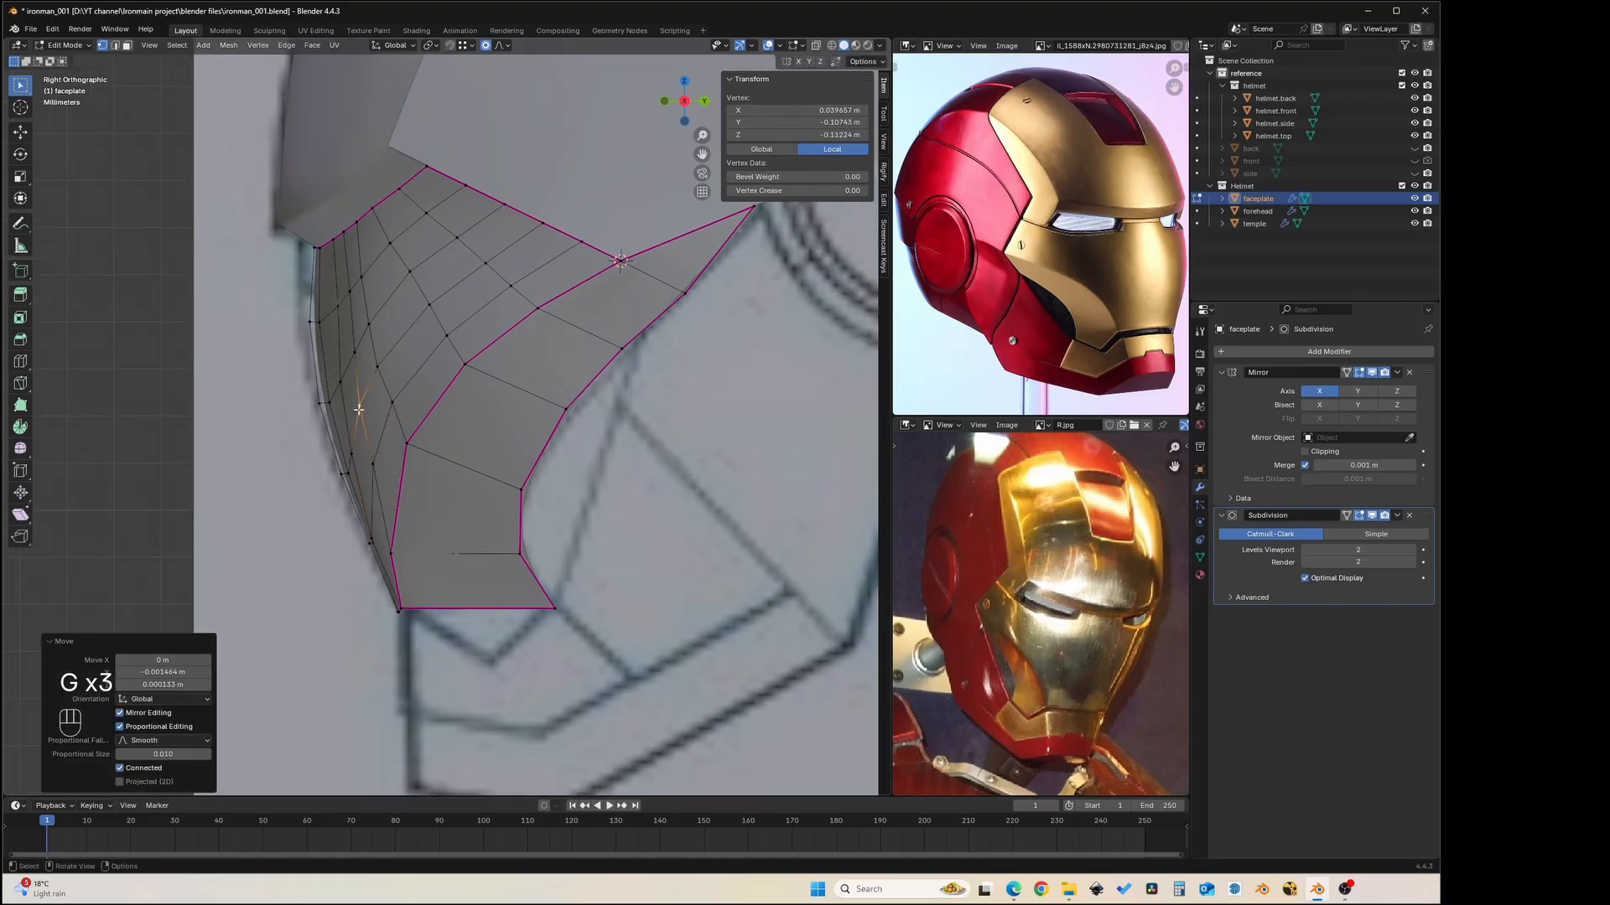
- With proportional editing on, nudge vertices in the upper front area of the faceplate slightly forward in the side view
key("g")
left_click(349, 361)
left_click(337, 252)
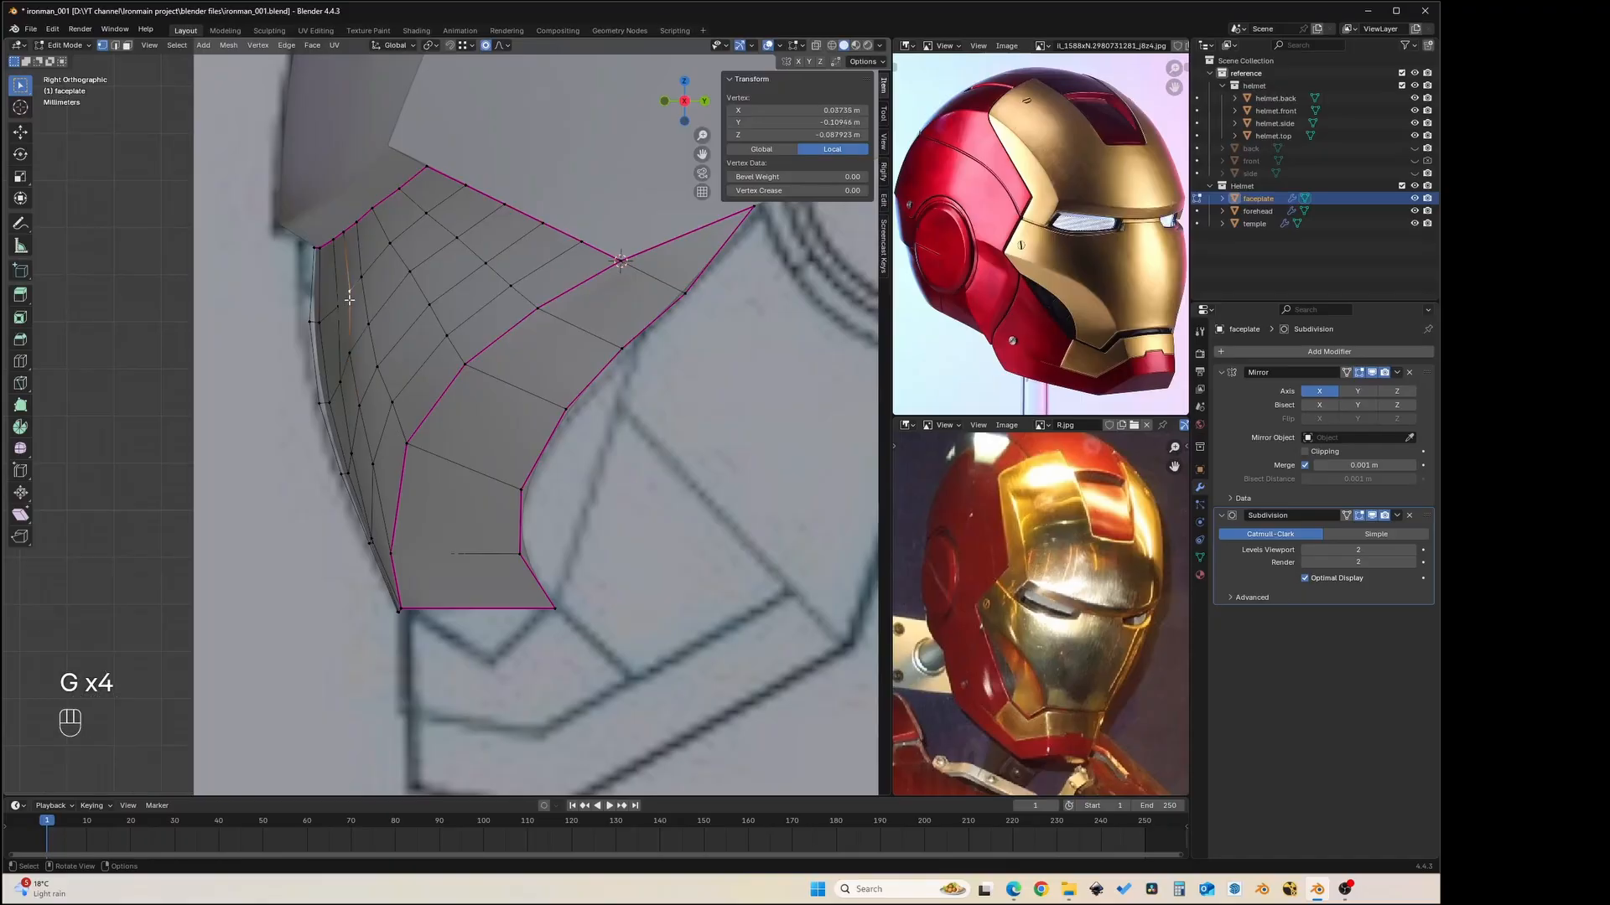
key("g")
left_click(332, 285)
left_click(328, 306)
key("g")
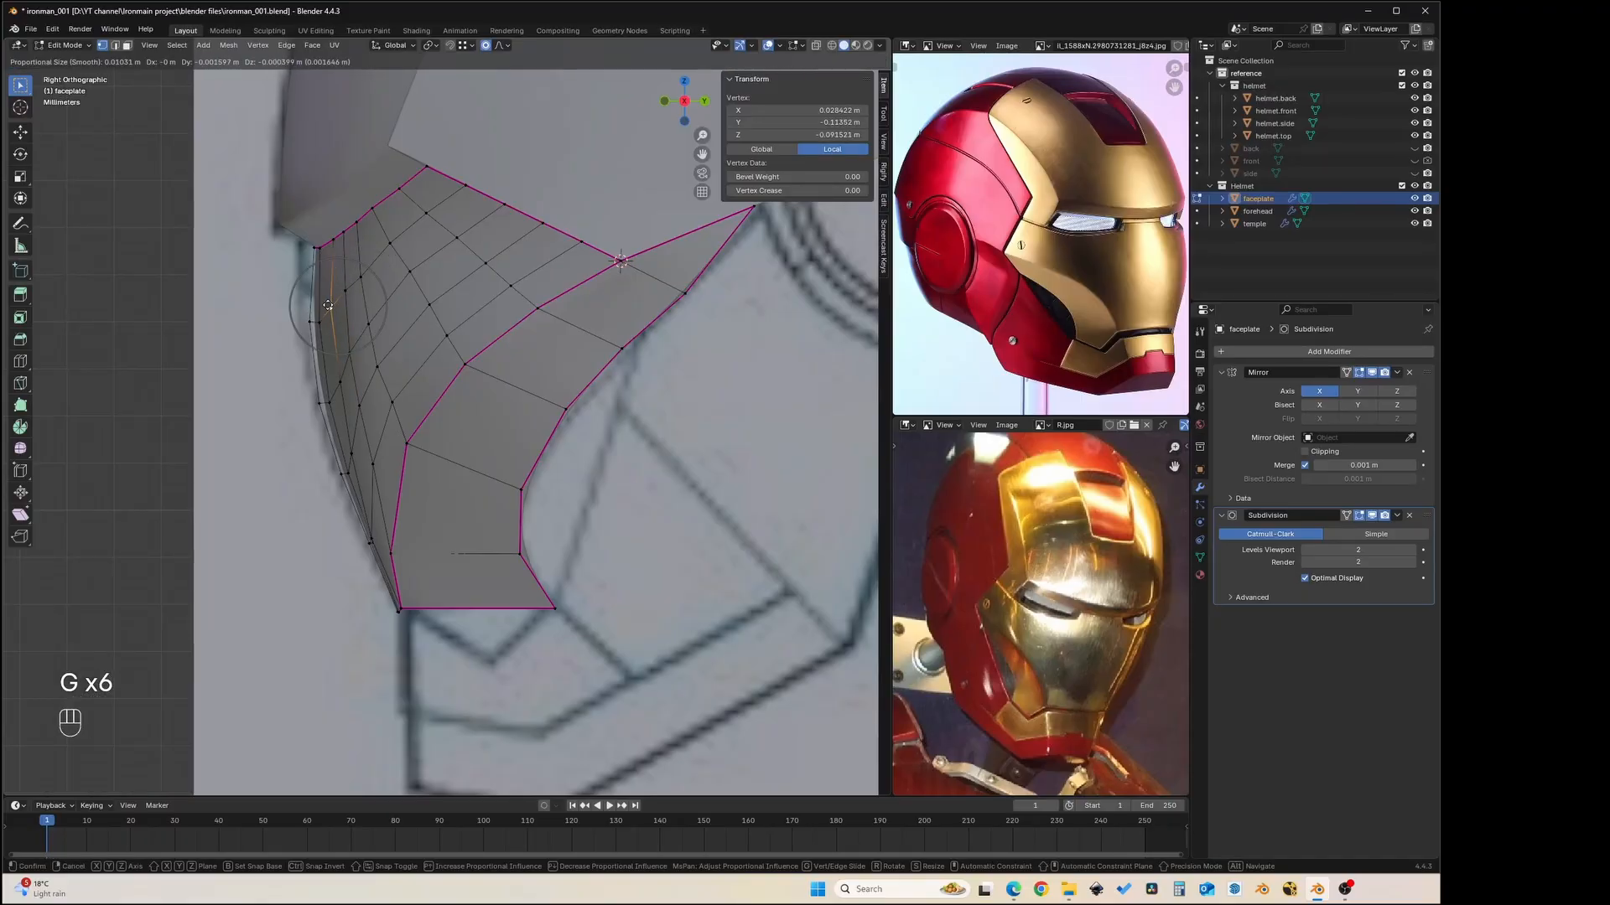
left_click(328, 306)
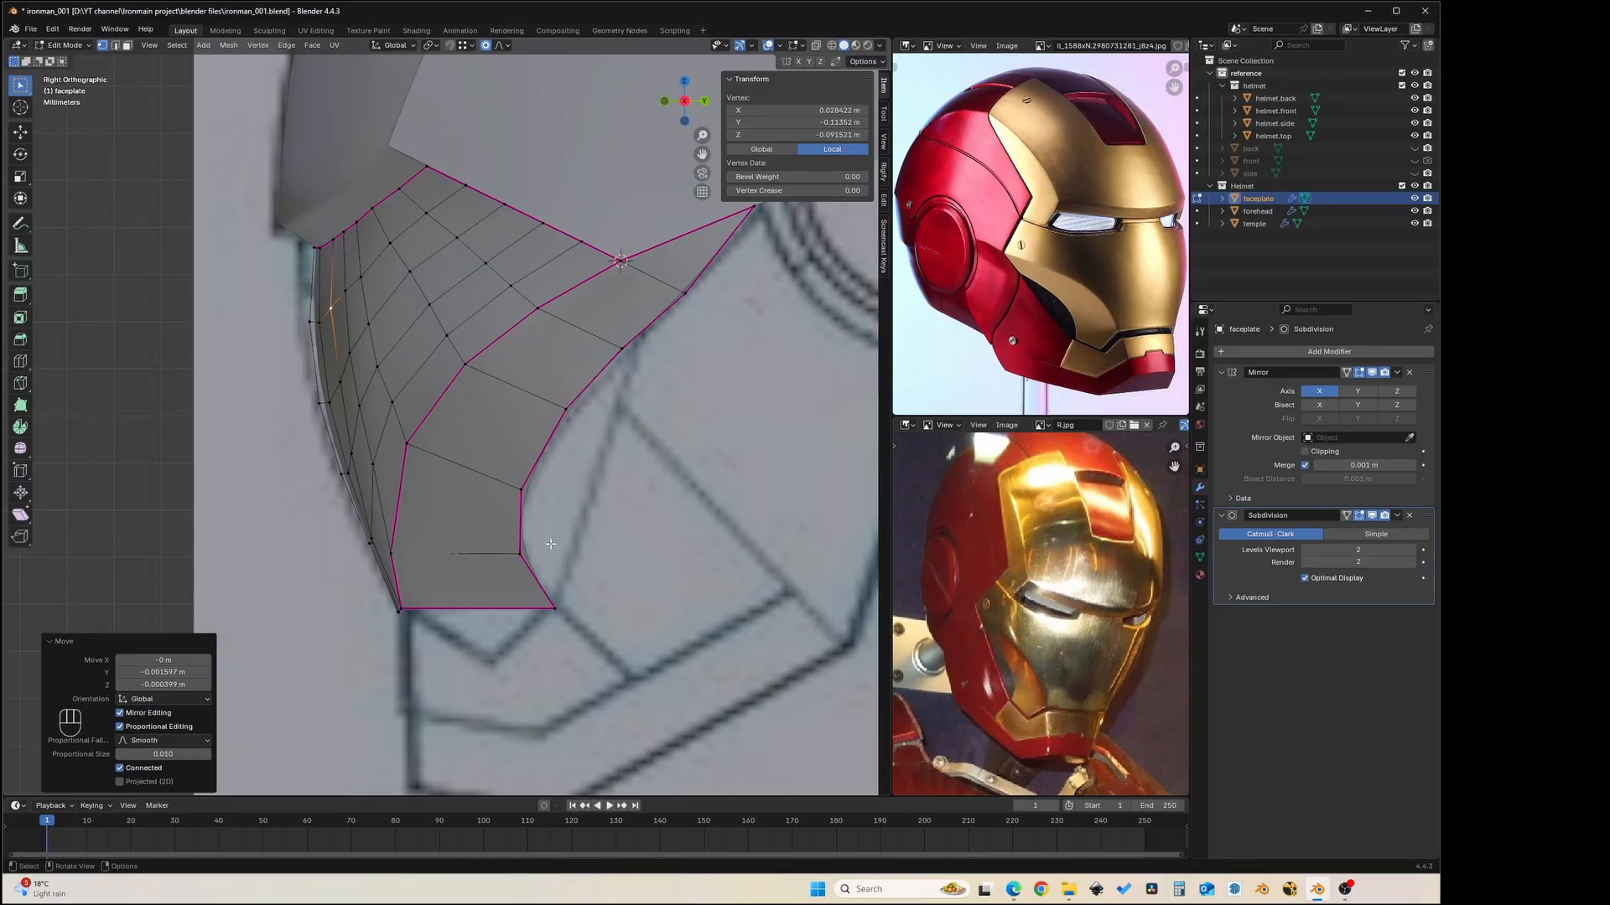
middle_click_drag(550, 544, 431, 344)
key("grave")
left_click(361, 291)
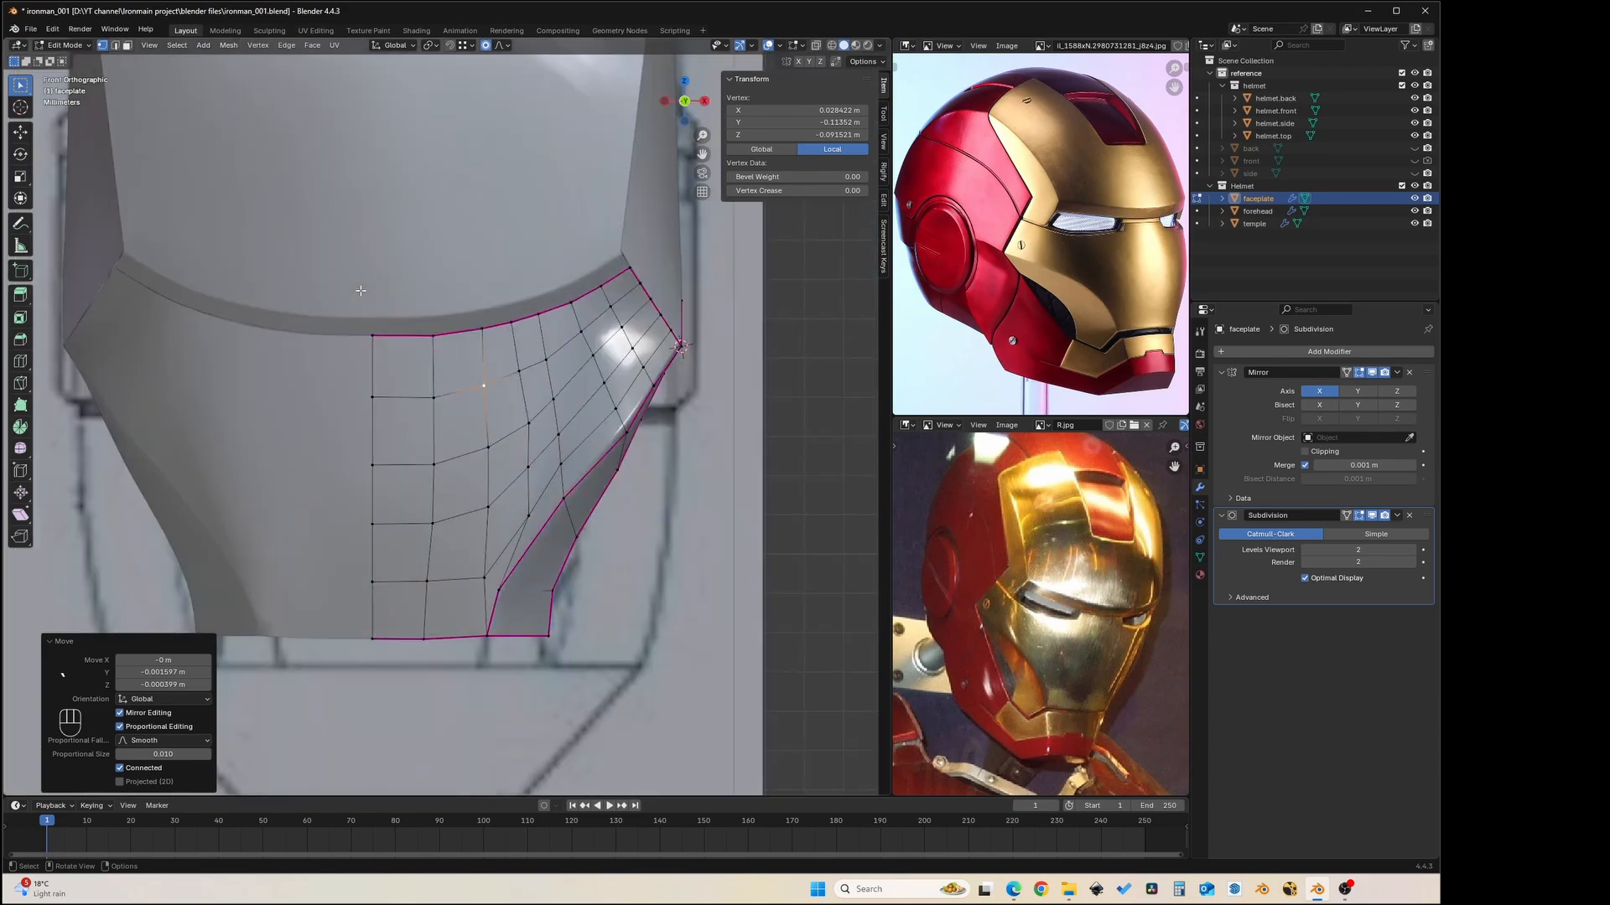
middle_click_drag(602, 463, 572, 451, "shift")
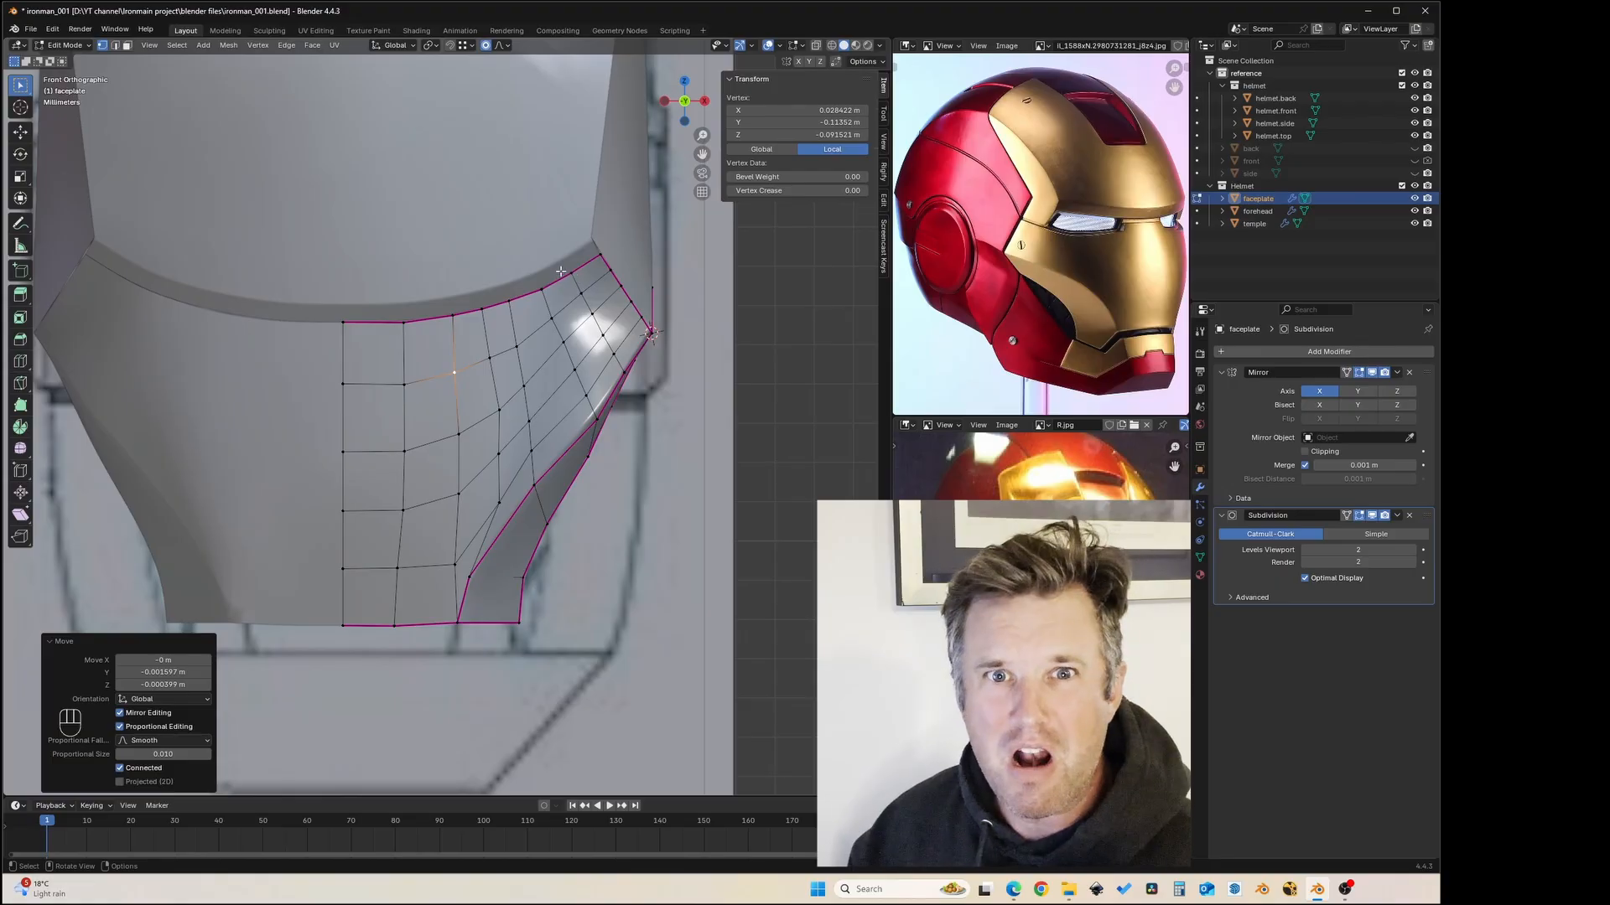
scroll(520, 469, "down", 2)
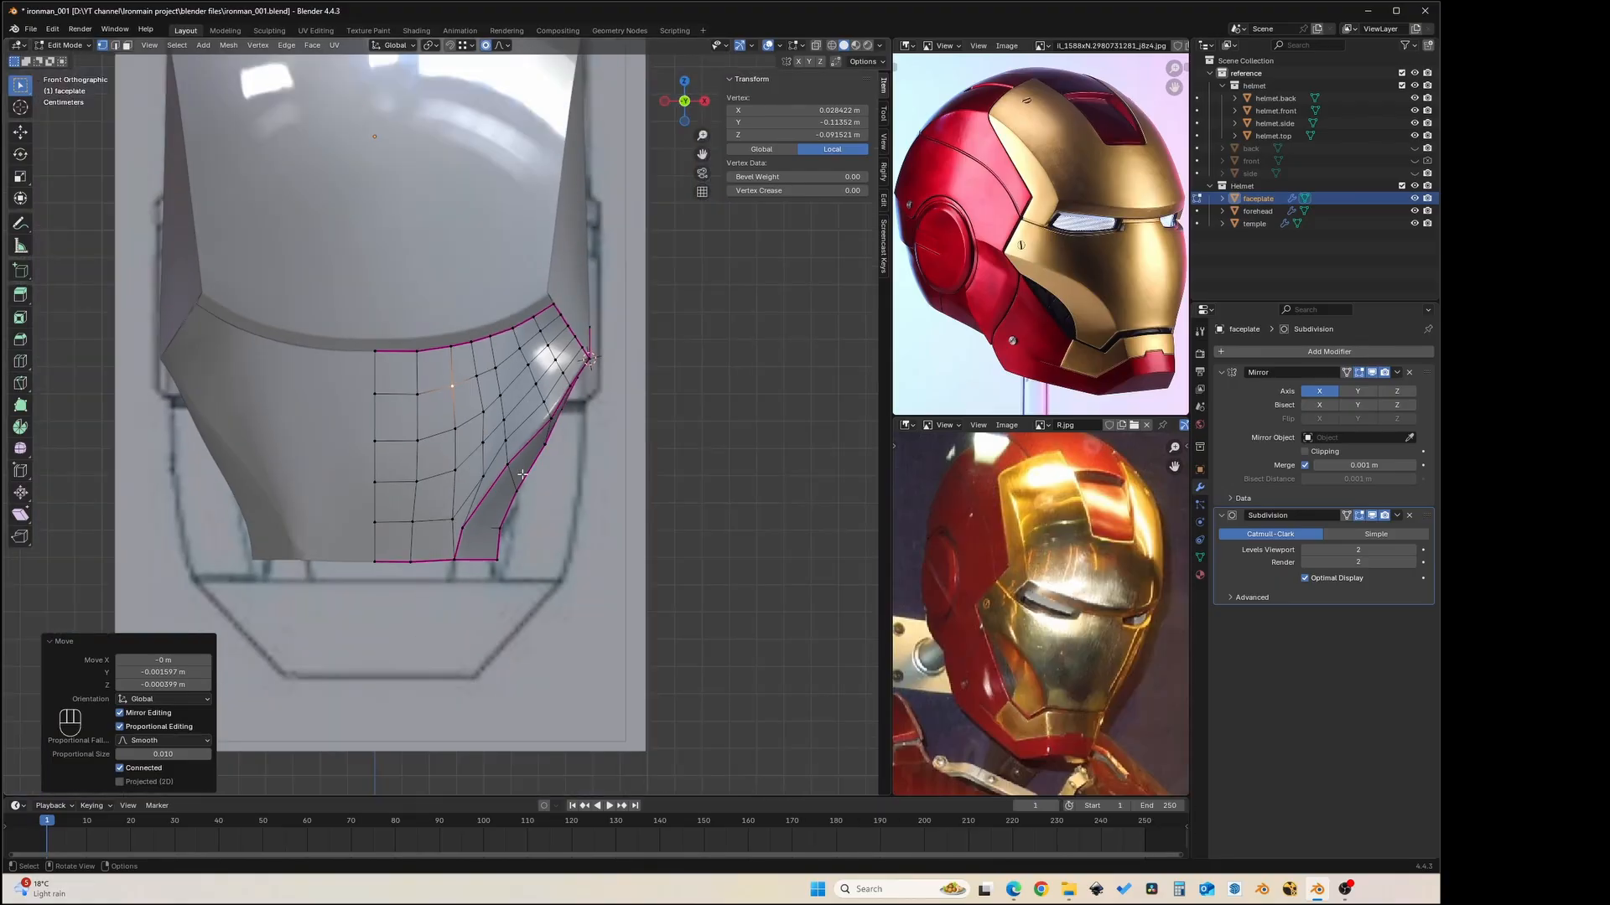
scroll(512, 501, "down", 2, "shift")
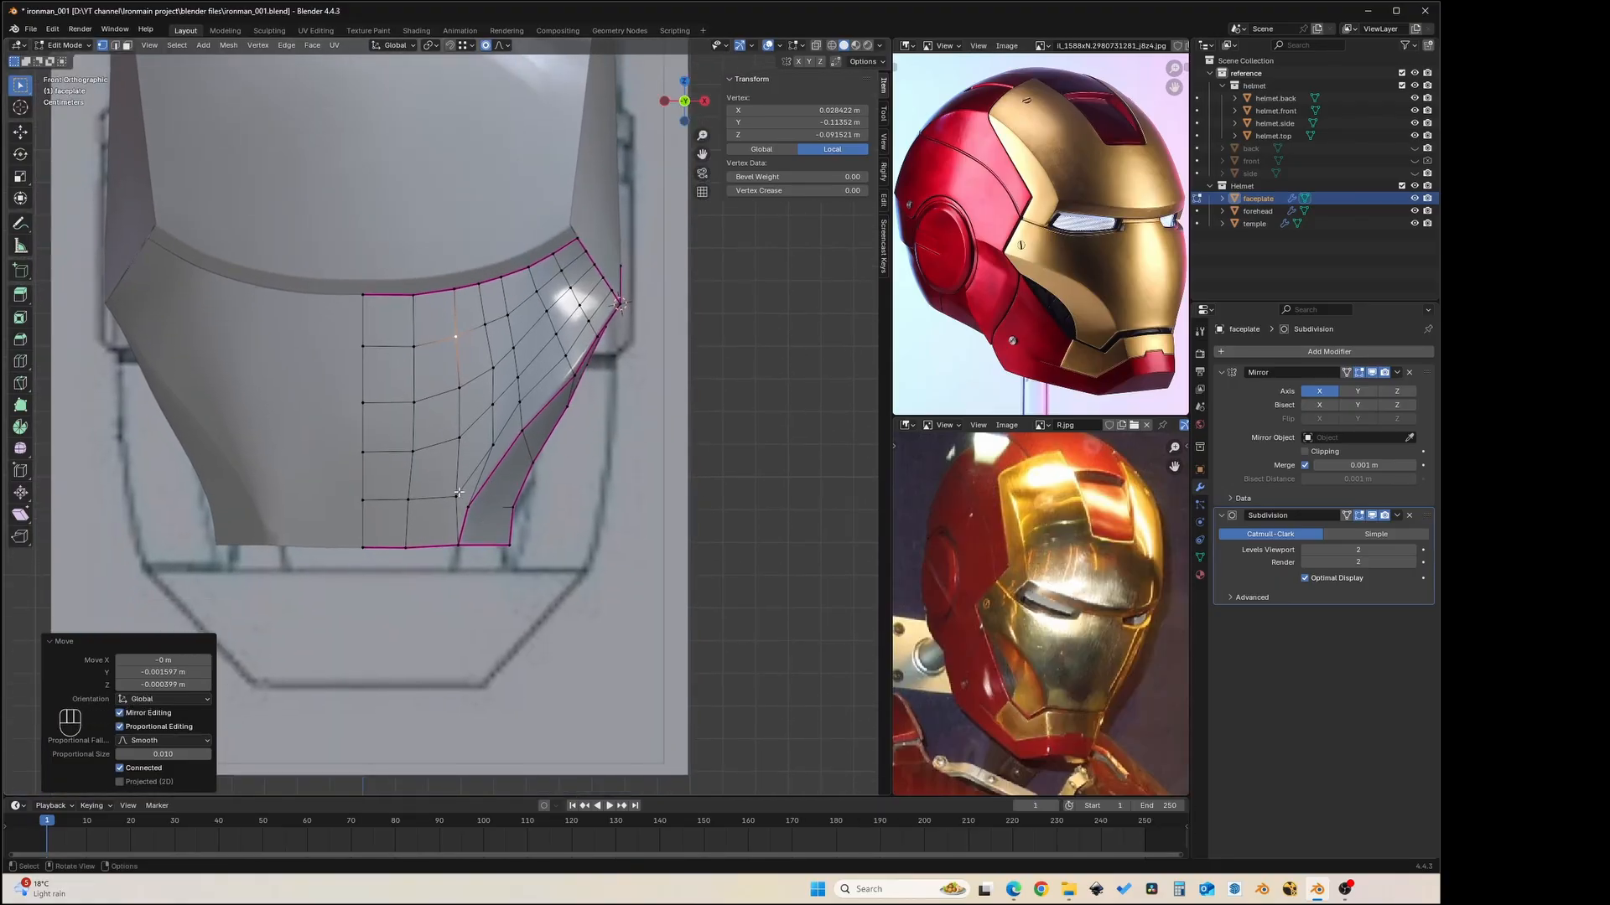
left_click(459, 493)
key("g")
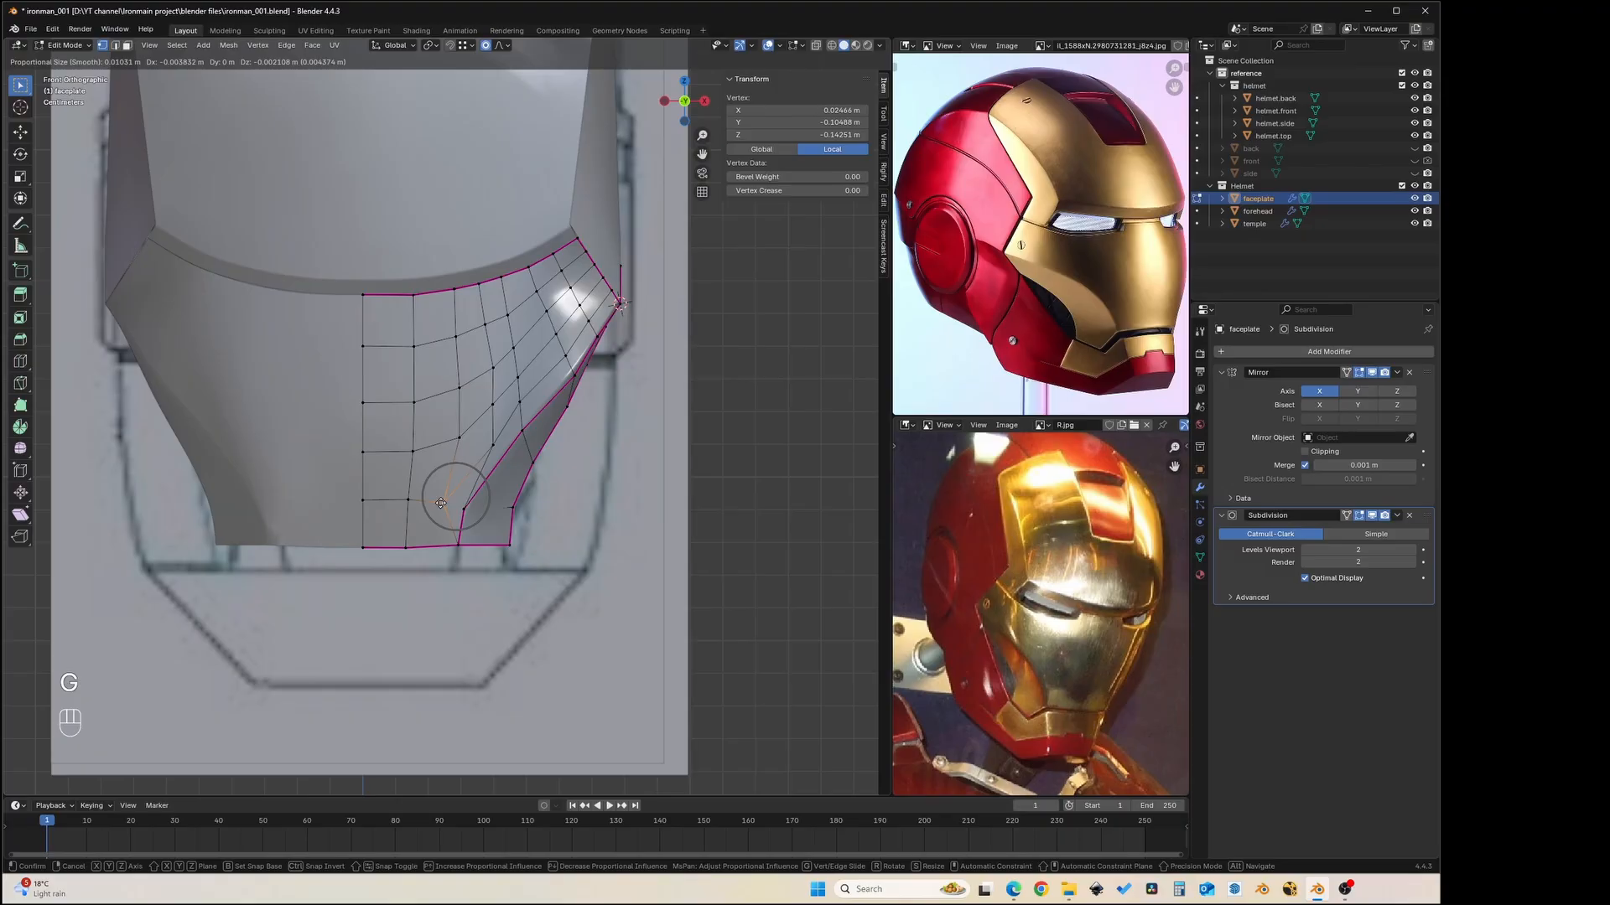
key("Escape")
- Finish editing the faceplate, start editing the temple piece, and turn on X-ray in the front view
key("Tab")
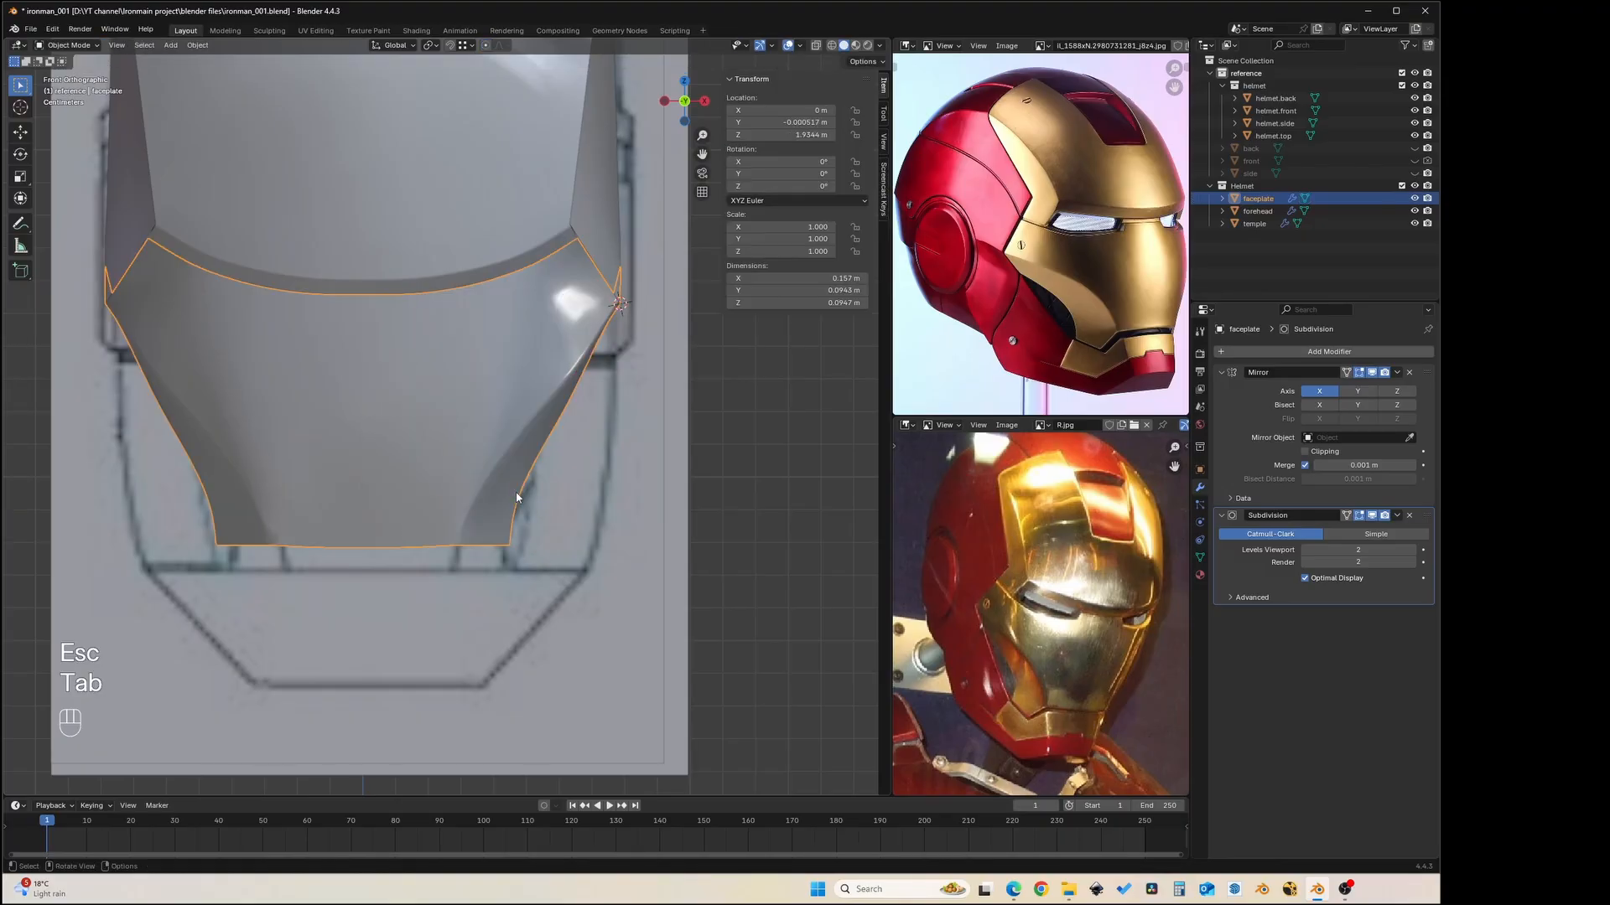
scroll(544, 469, "down", 3)
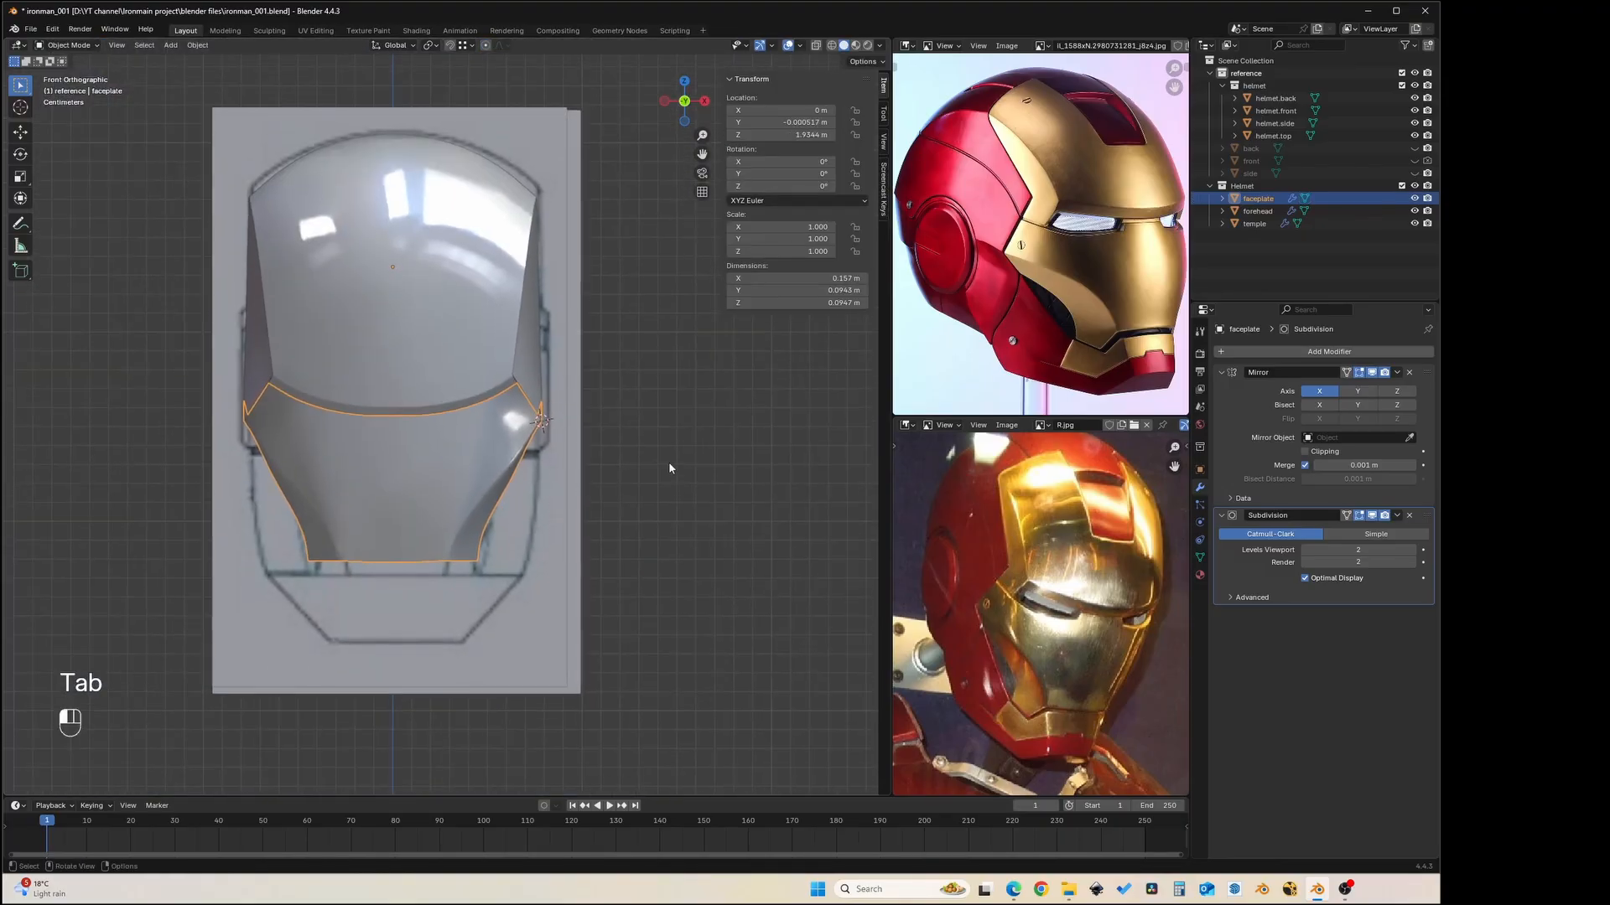
left_click(668, 468)
key("Tab")
key("Tab")
left_click(552, 340, "shift")
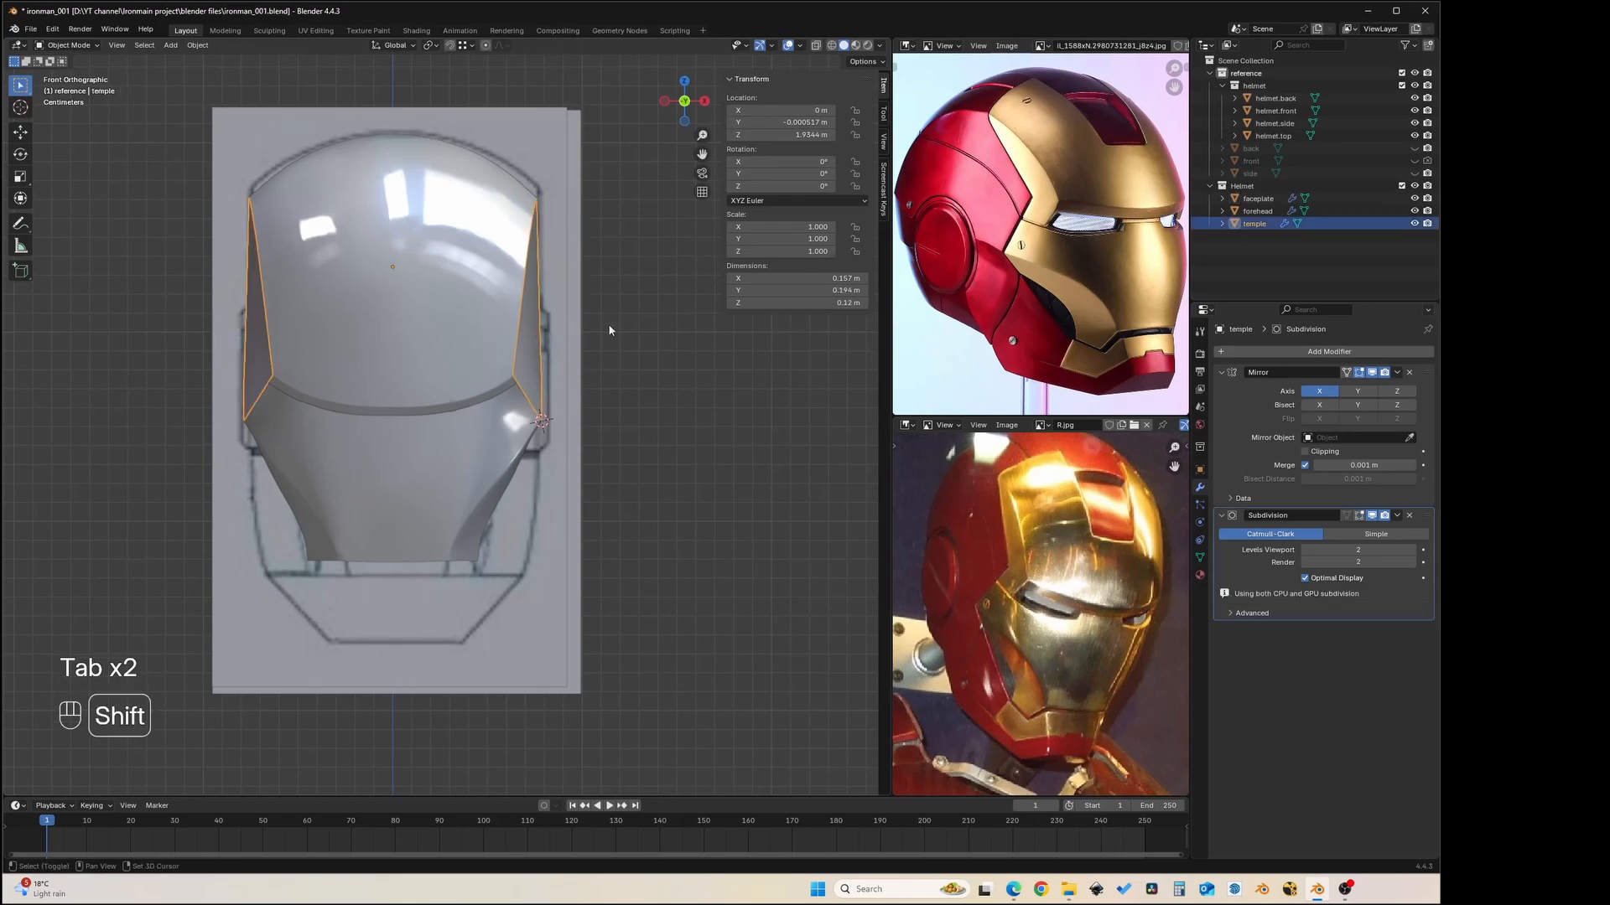
scroll(555, 394, "up", 1)
key("Tab")
scroll(546, 401, "up", 4)
middle_click_drag(545, 403, 541, 409, "shift")
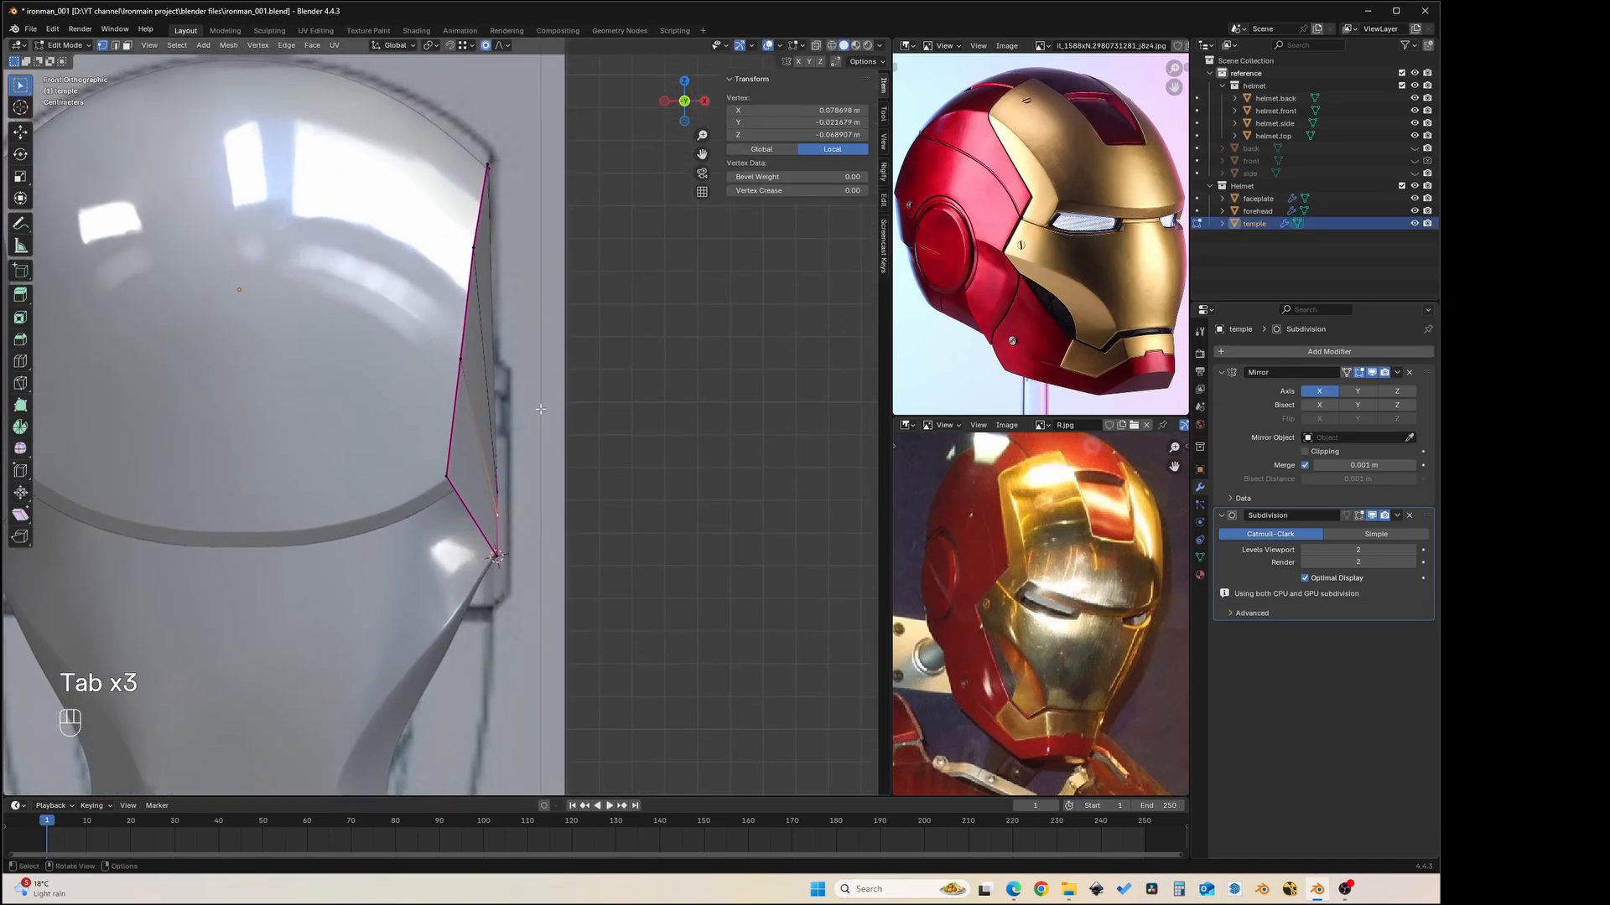
key("alt+z")
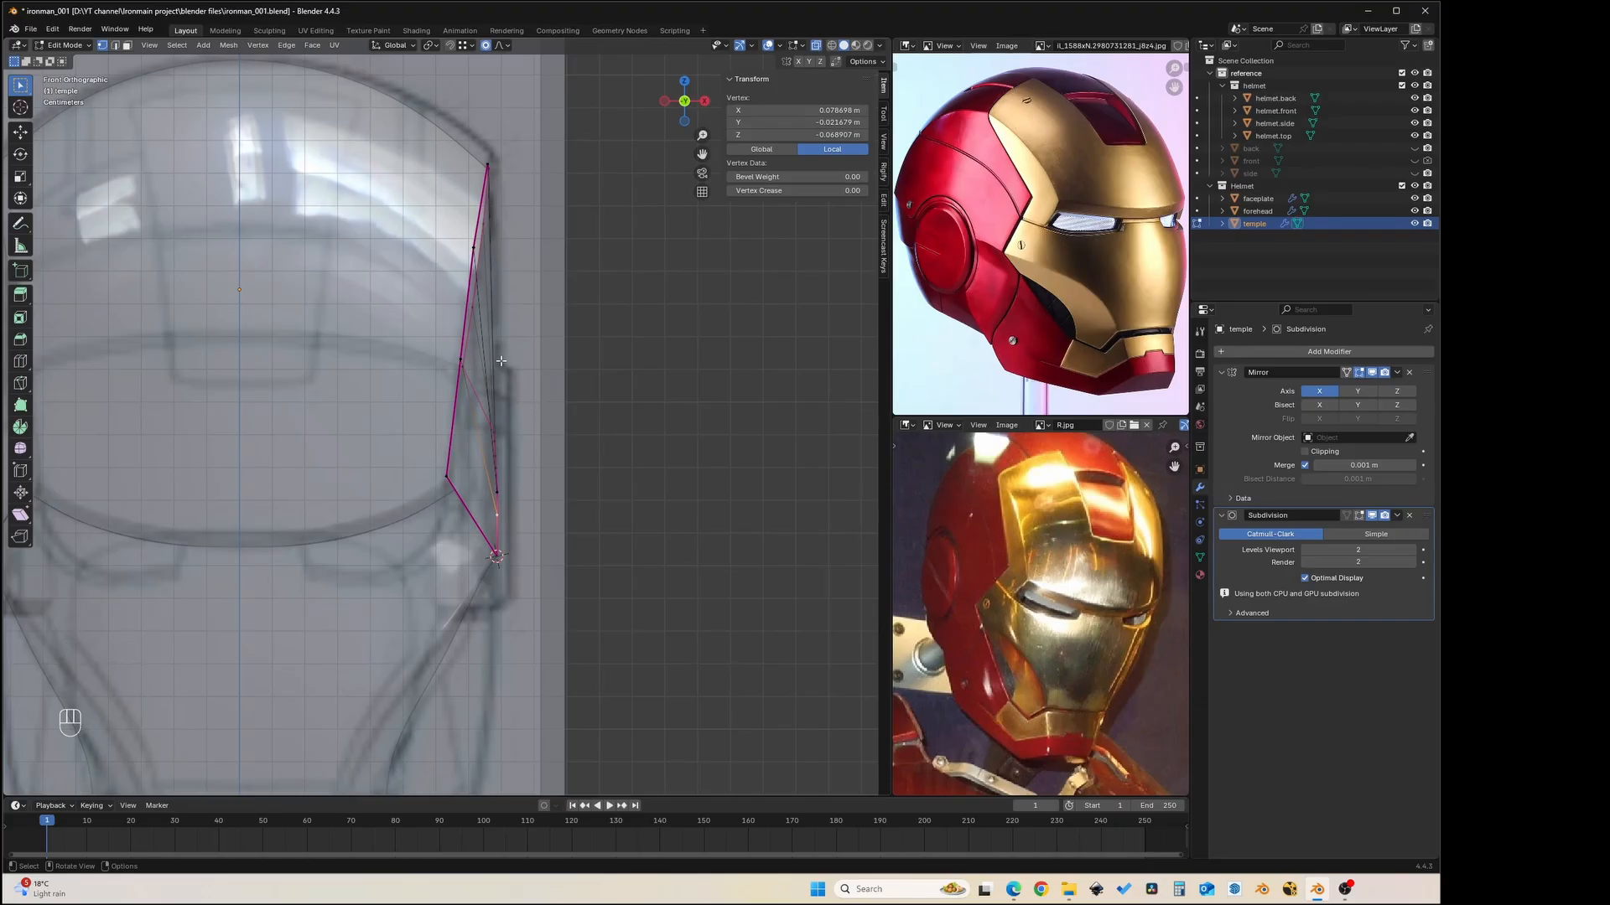
scroll(500, 360, "down", 1)
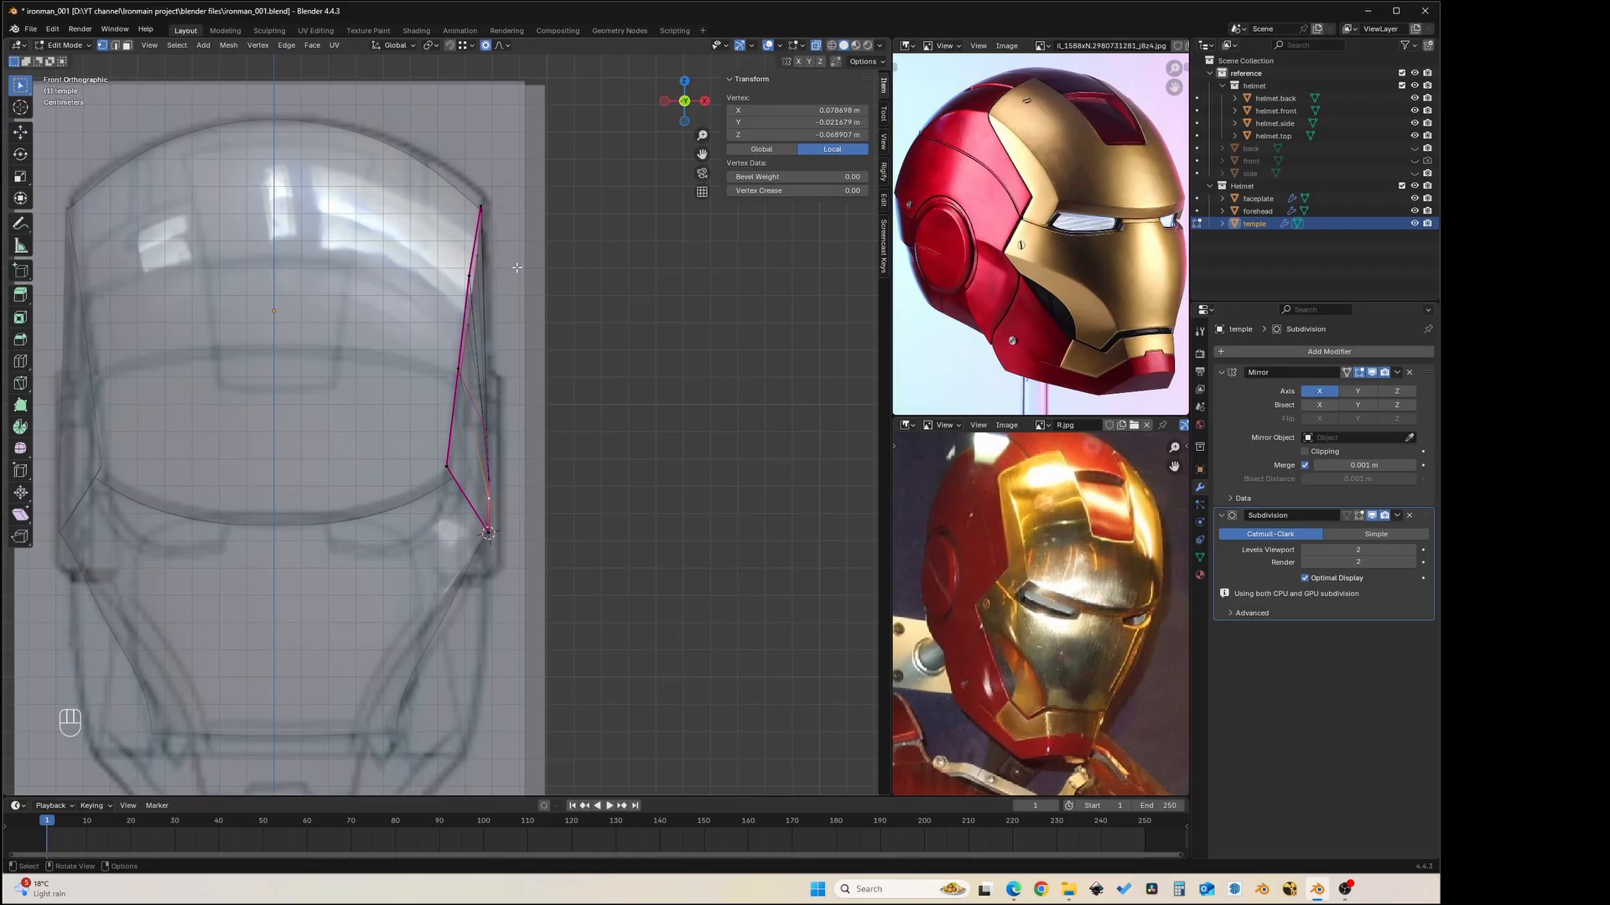
- Add one centred loop cut running lengthwise through the temple piece
middle_click_drag(499, 397, 534, 389)
key("ctrl+r")
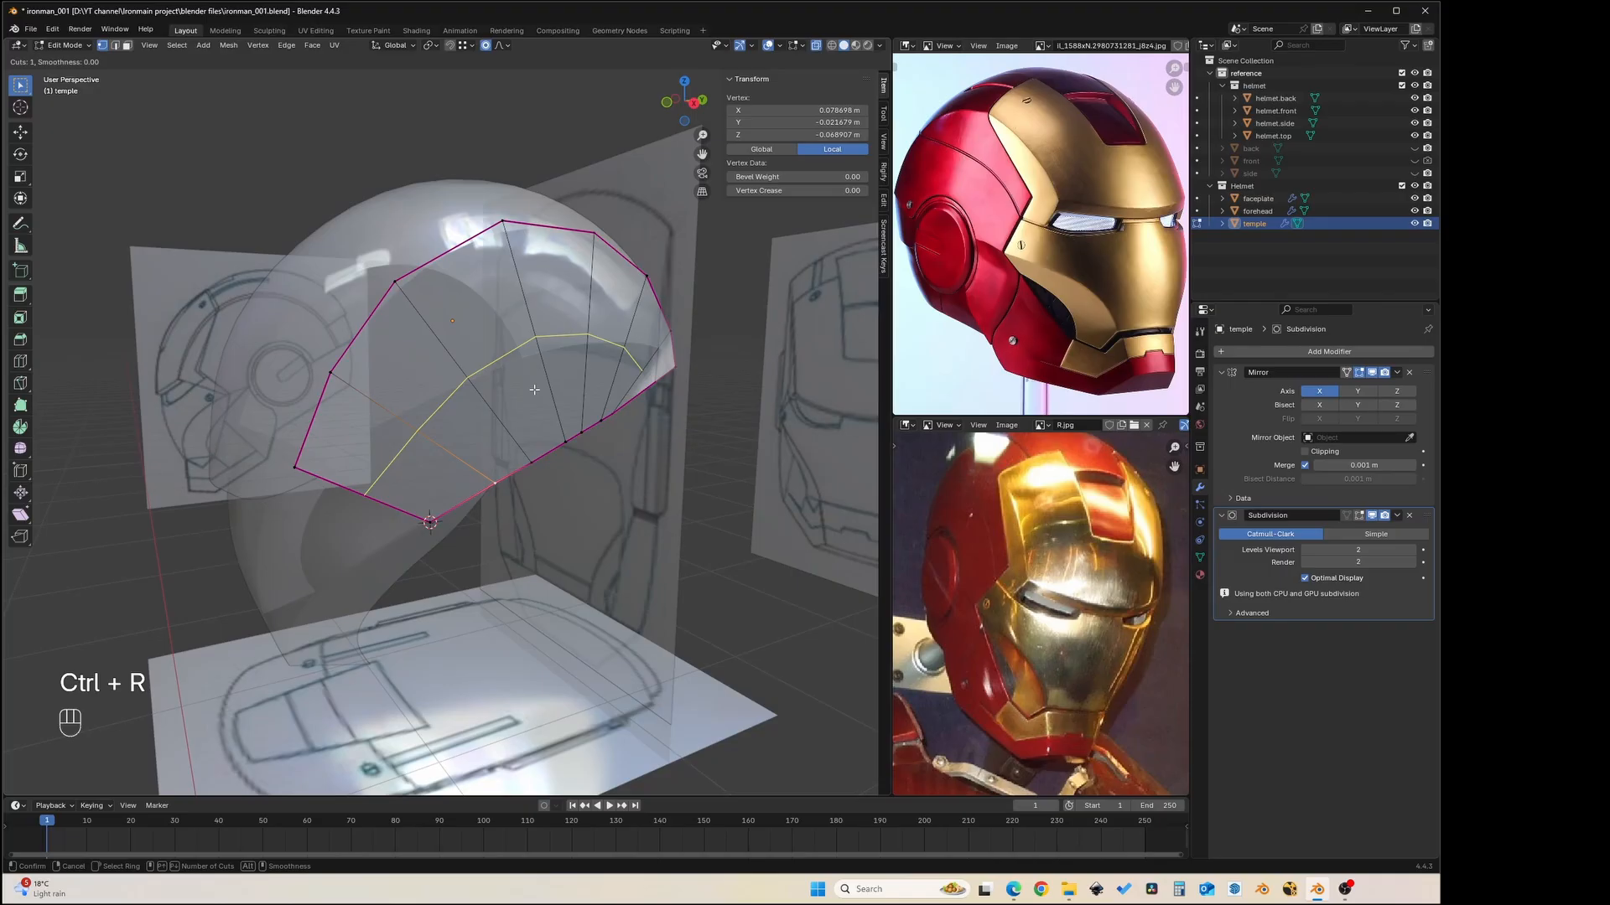
left_click(534, 389)
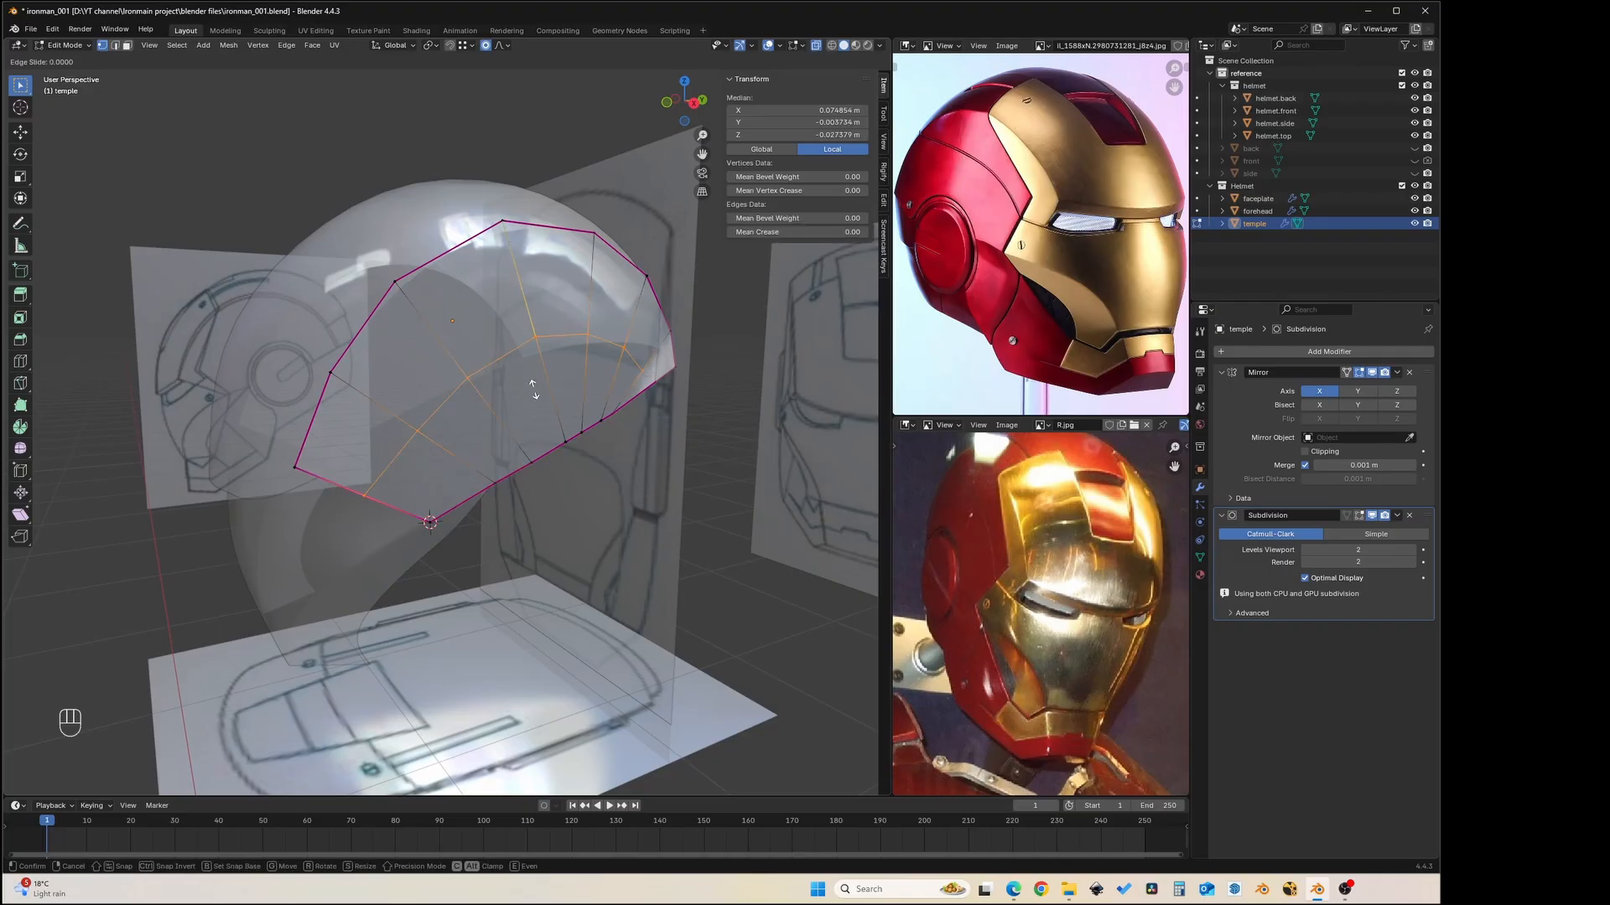
key("Escape")
- In the front view, move a middle vertex of the temple's new loop about 0.0019 m outward with a proportional size of 0.047 m
left_click(530, 352)
key("grave")
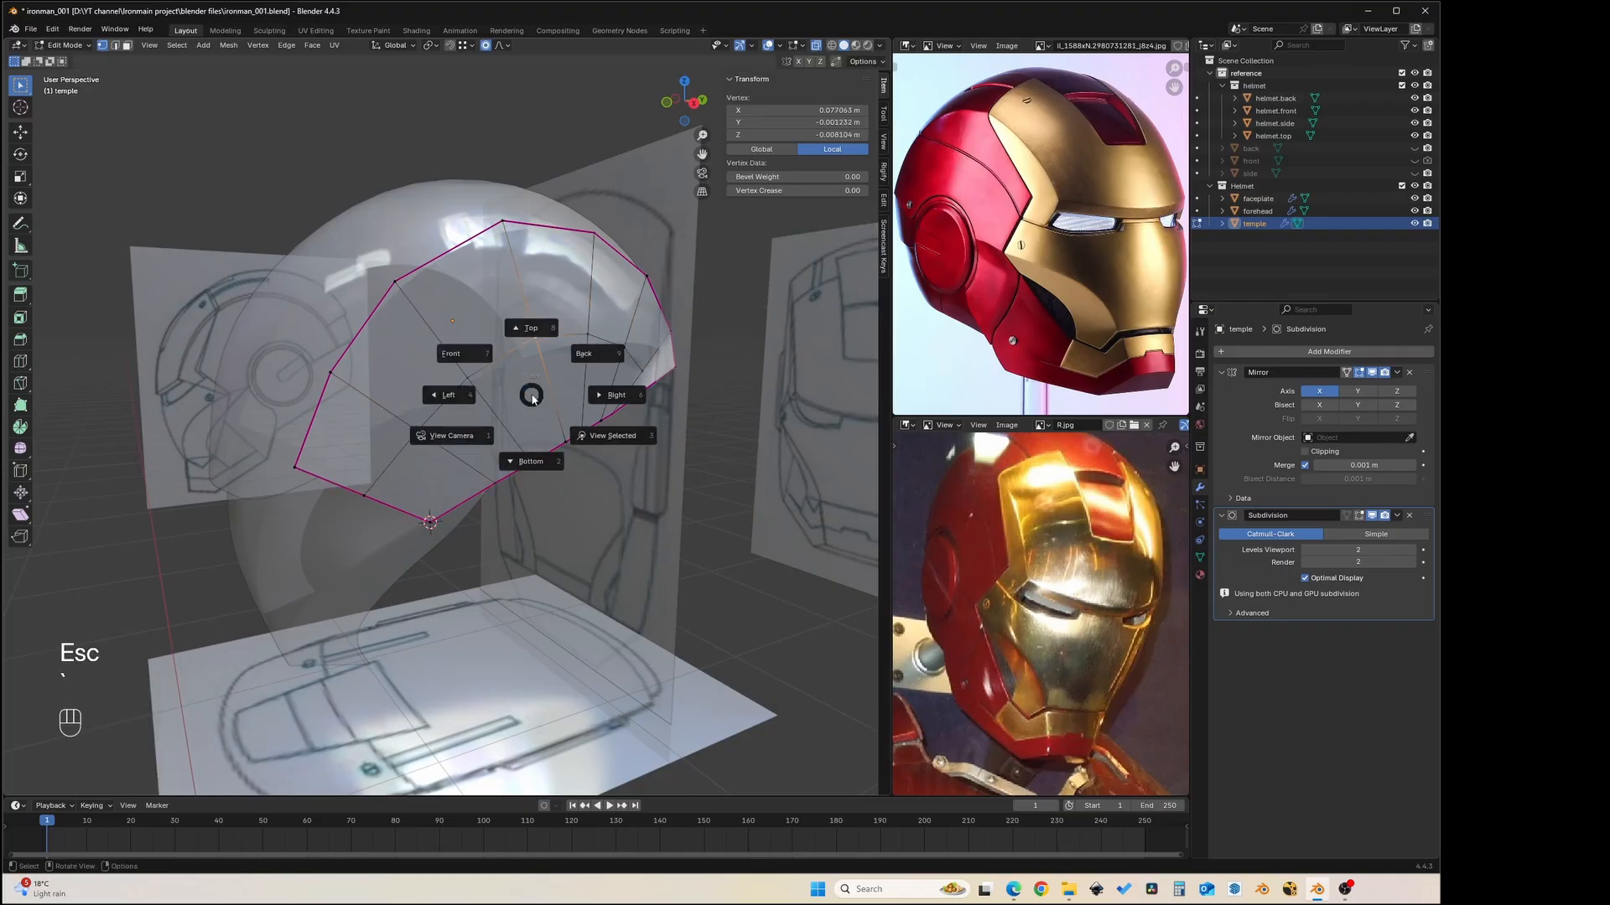
left_click(405, 350)
scroll(405, 350, "up", 3)
middle_click_drag(435, 306, 568, 425, "shift")
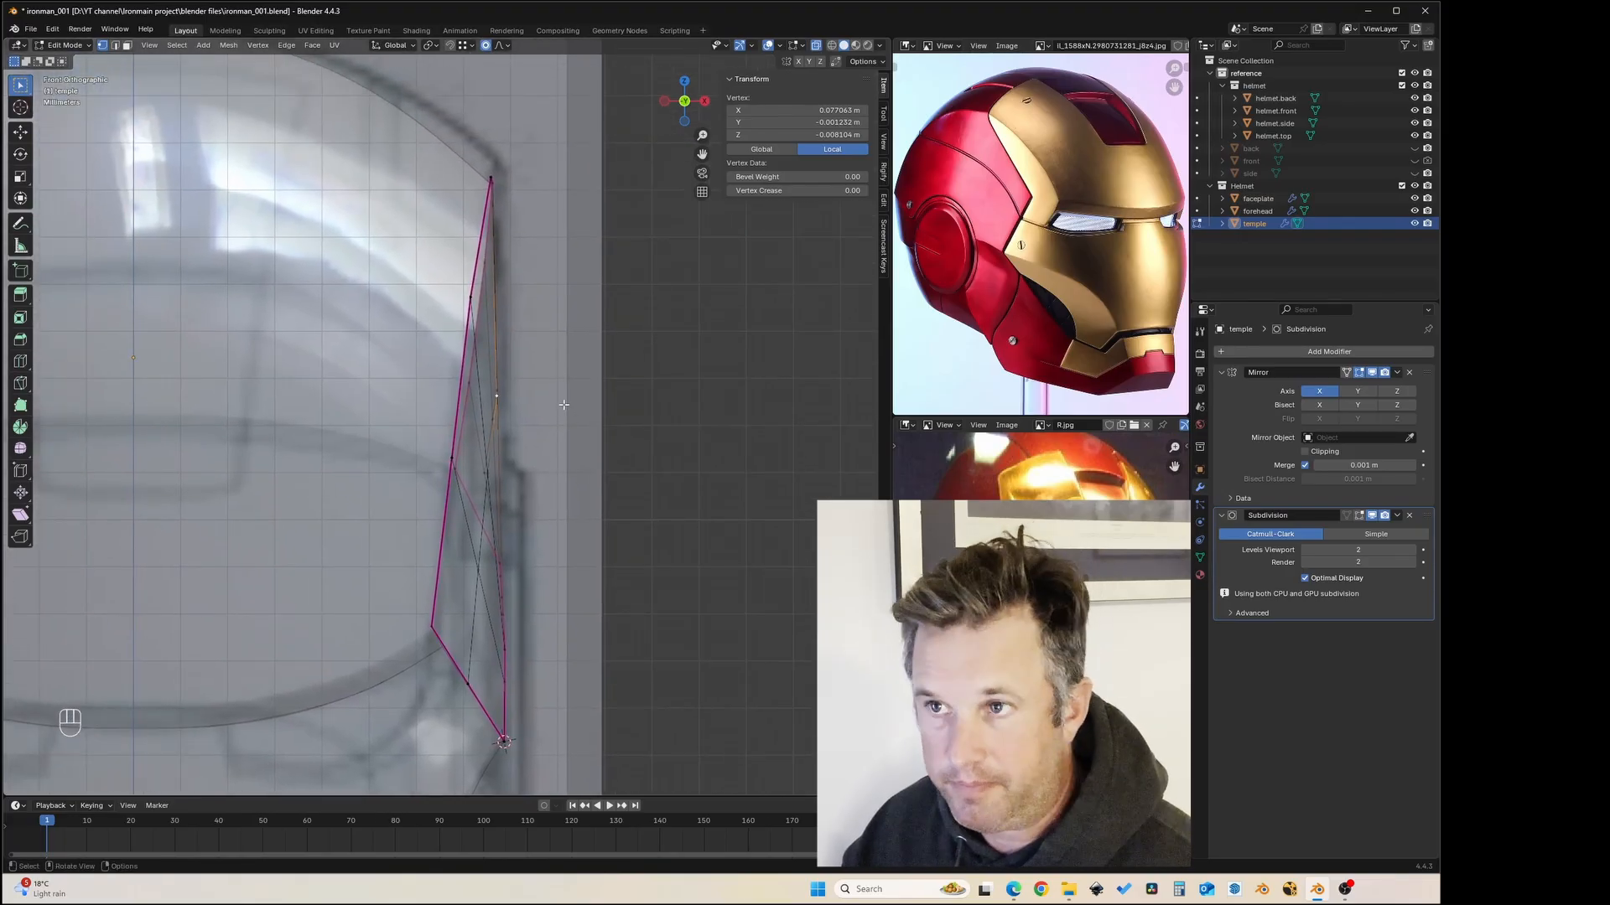
key("g")
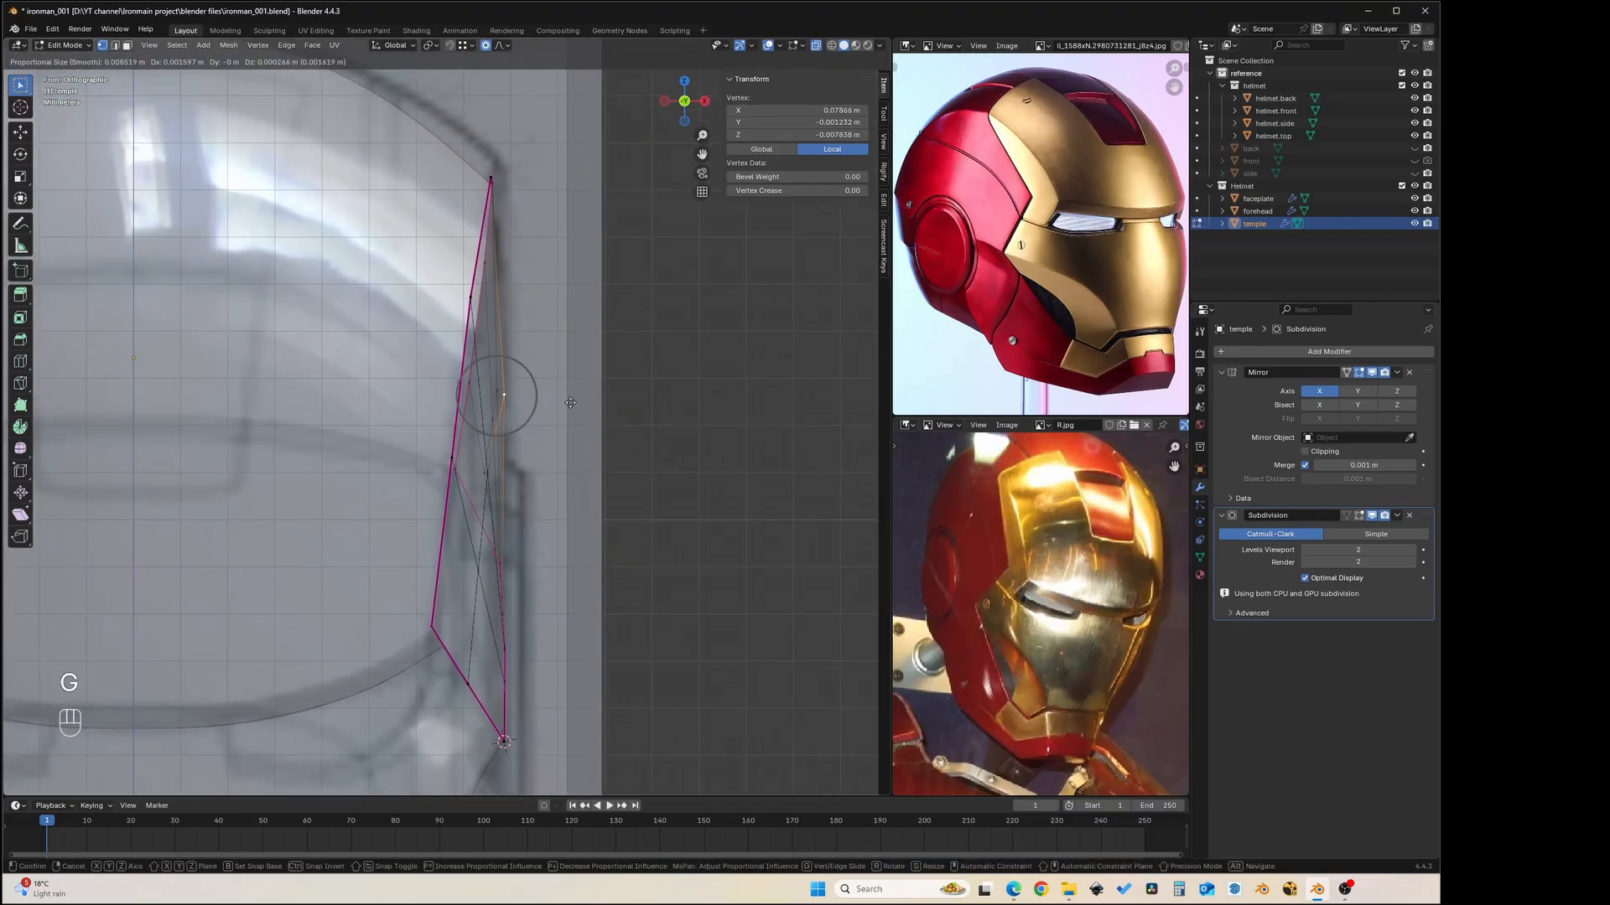
scroll(570, 402, "down", 7)
scroll(570, 402, "down", 10)
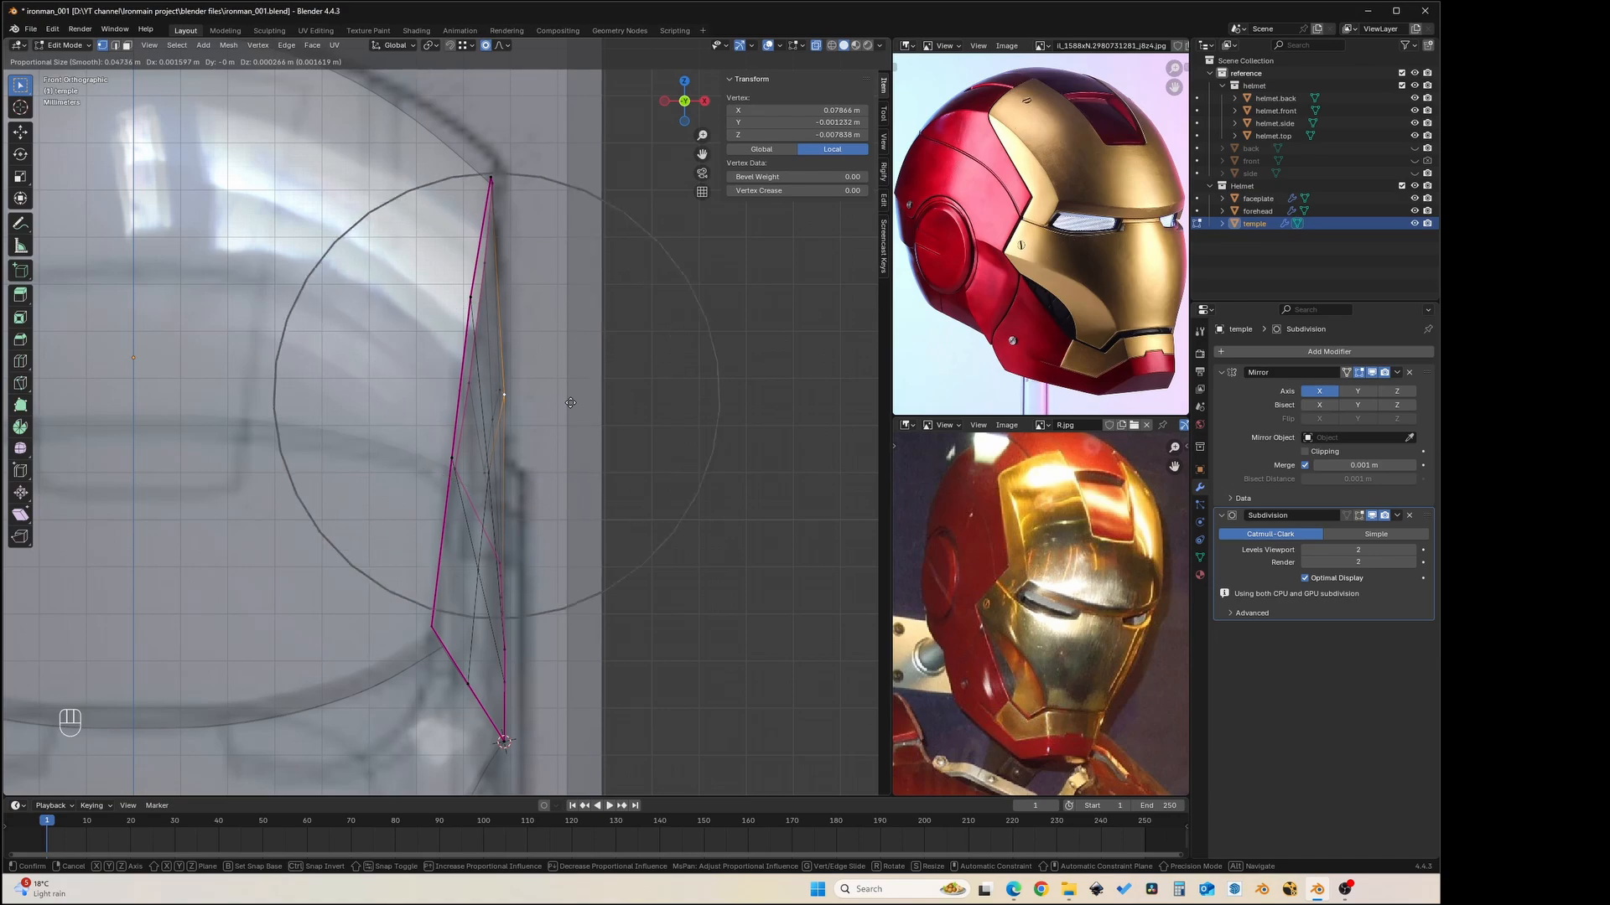
key("Escape")
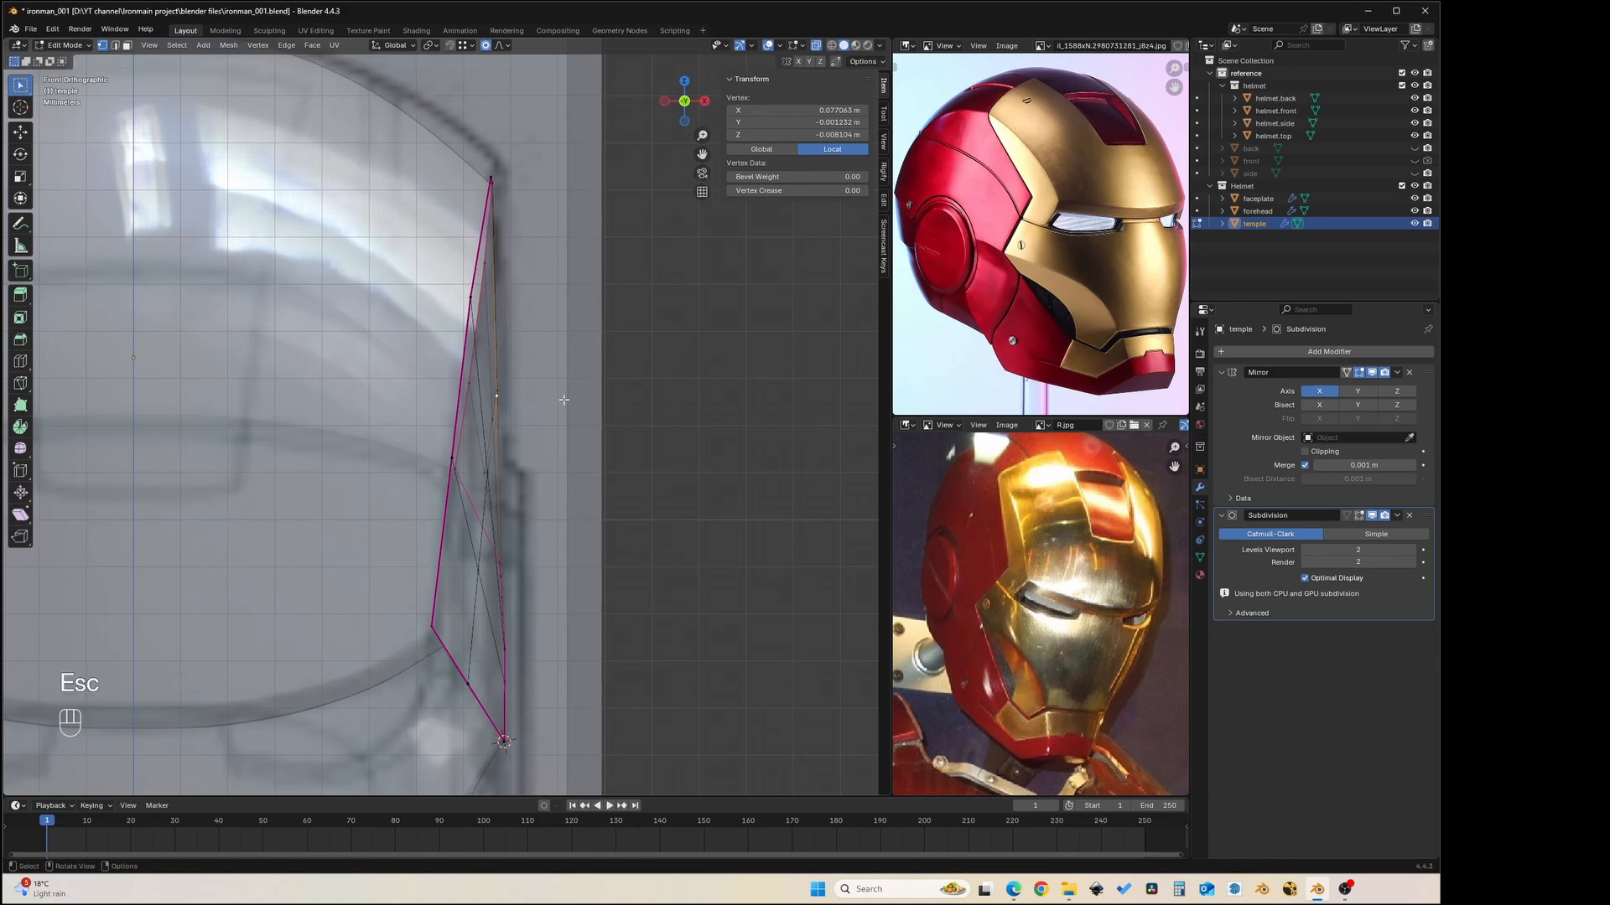
key("g")
scroll(570, 400, "up", 4)
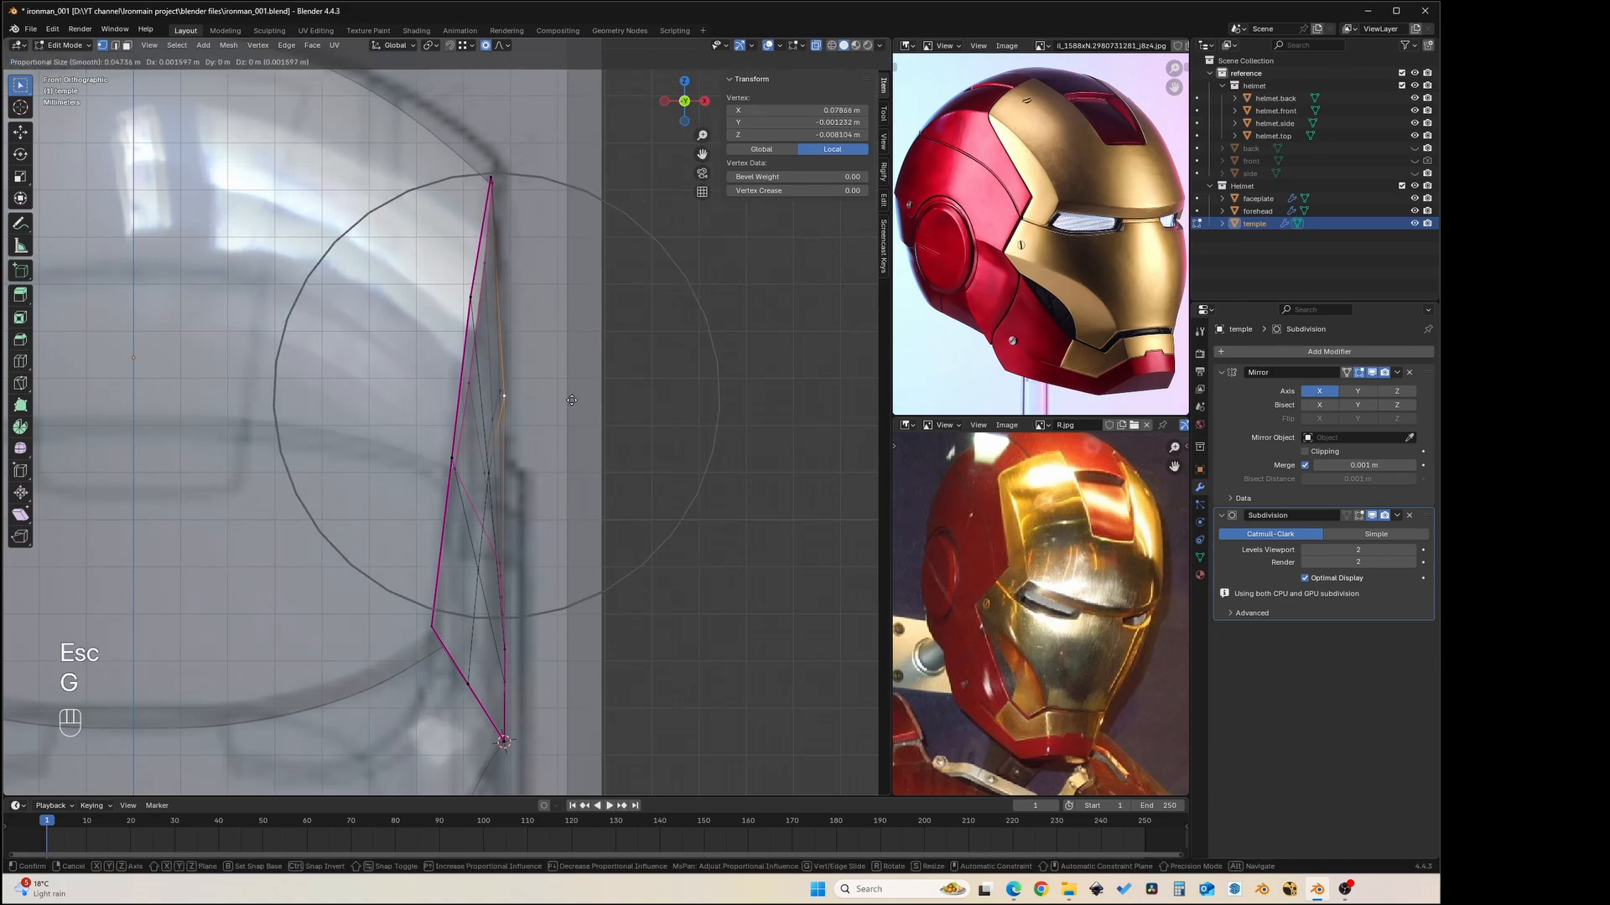
left_click(572, 402)
key("Escape")
- Turn off X-ray and move two vertices on the front part of the temple loop outward along X, disabling proportional editing for the second
middle_click_drag(574, 325, 575, 252)
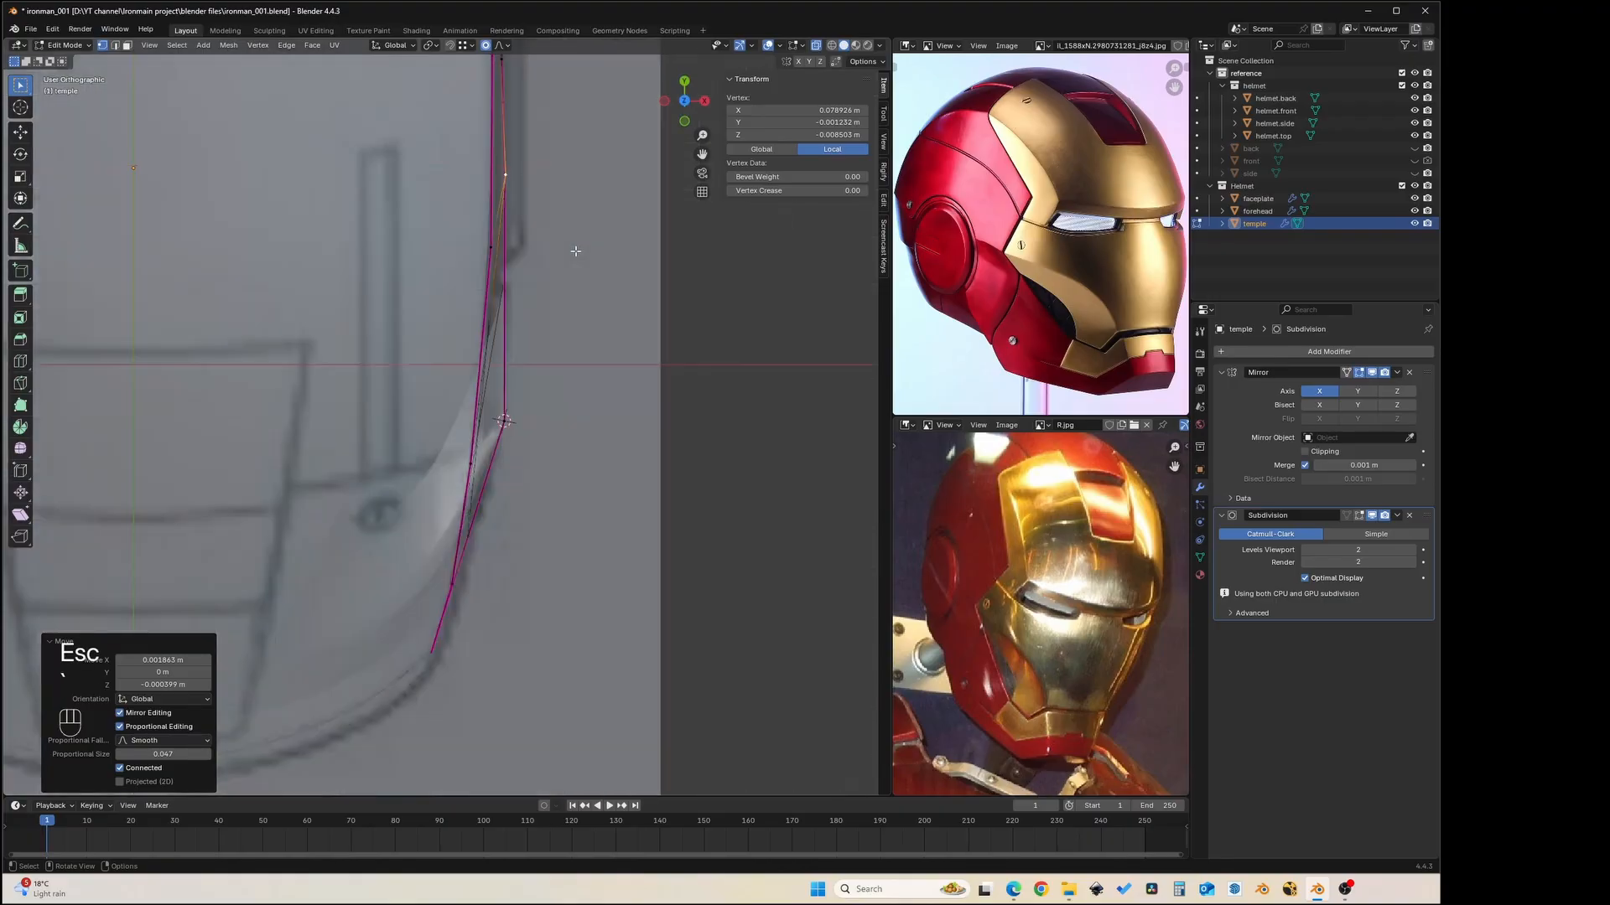
middle_click_drag(561, 335, 557, 478, "shift")
key("alt+z")
scroll(518, 421, "down", 4)
middle_click_drag(517, 421, 520, 499)
key("g")
key("x")
left_click(521, 458)
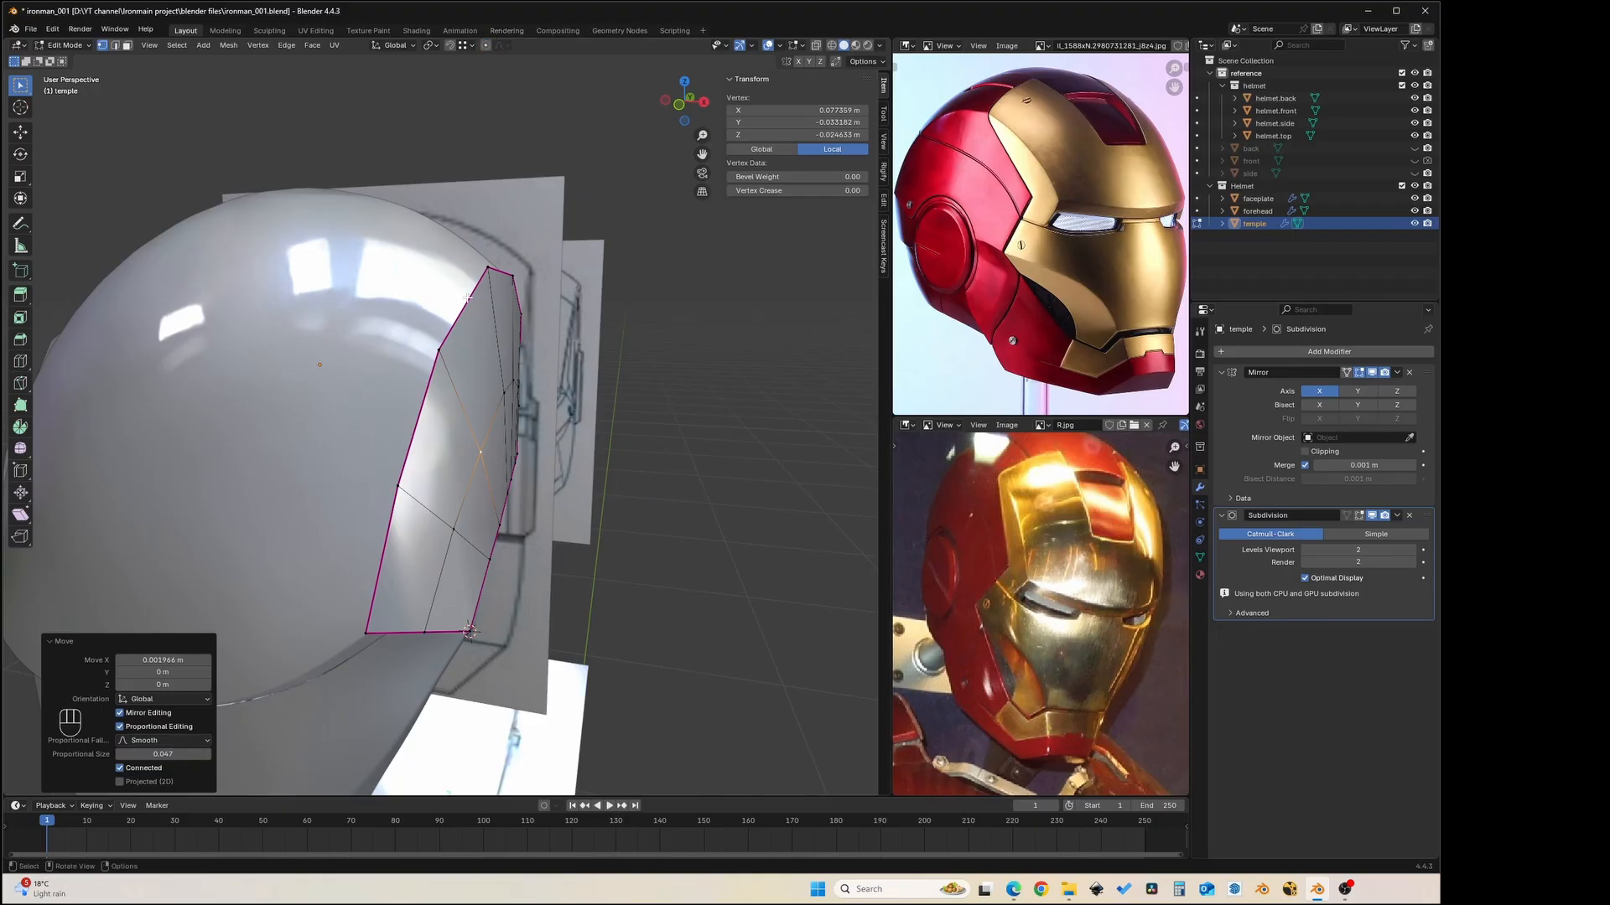
middle_click_drag(437, 543, 514, 483)
key("g")
key("x")
left_click(593, 561)
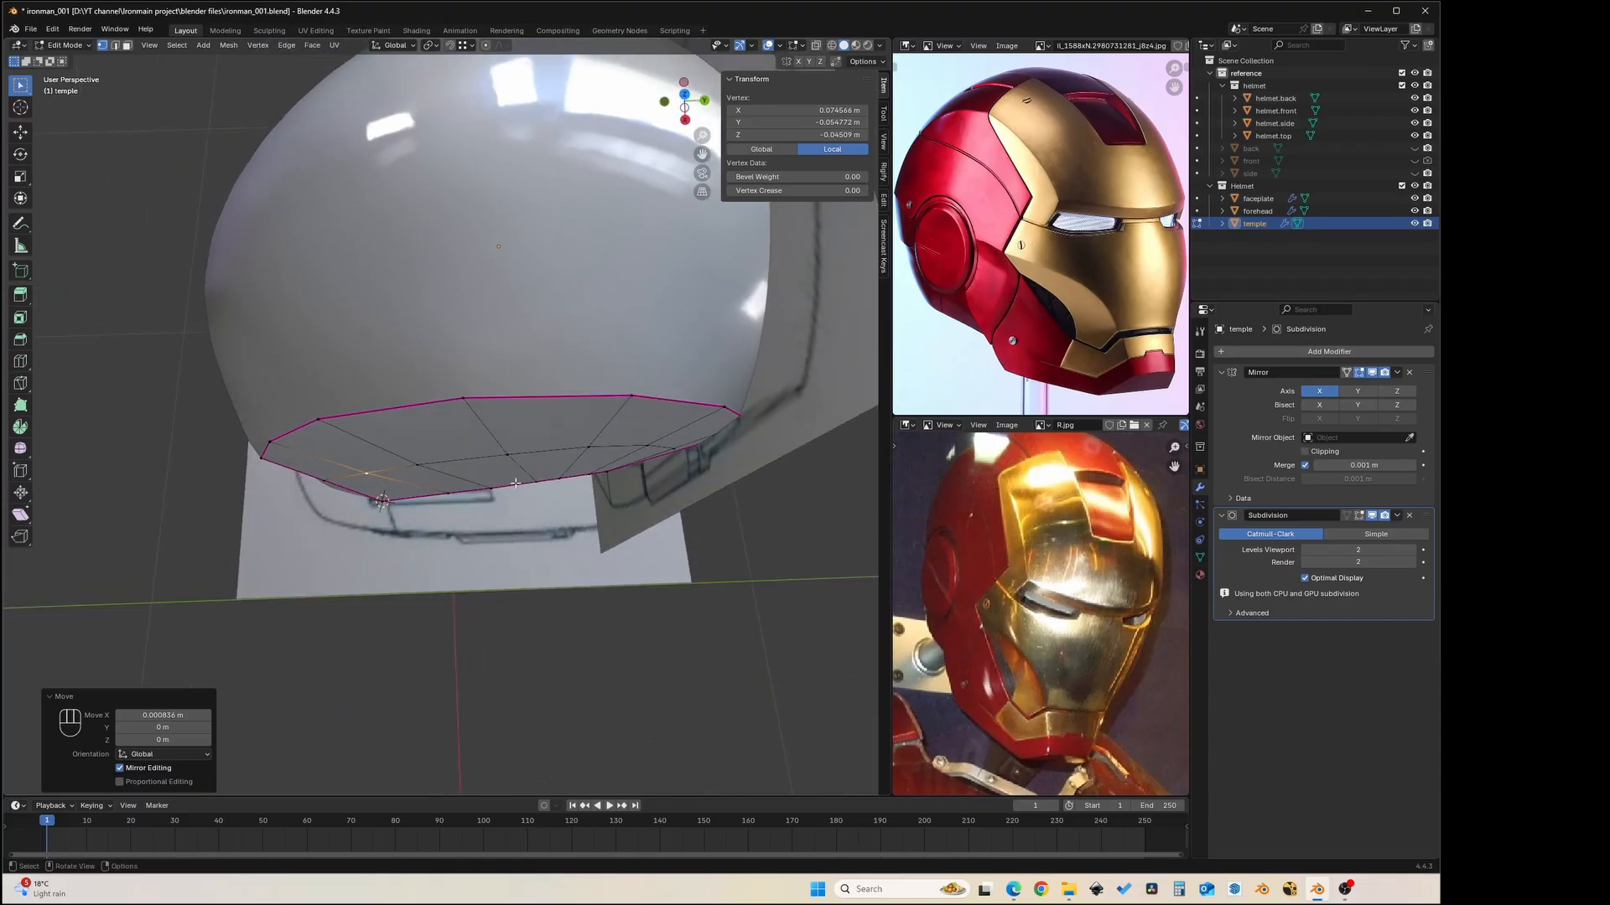
- Without proportional editing, adjust the vertices on the rear part of the temple loop along X to round the surface
left_click(591, 447)
mouse_move(590, 447)
middle_mouse_down()
mouse_move(601, 494)
mouse_move(576, 458)
middle_mouse_up()
key("g")
key("x")
left_click(602, 510)
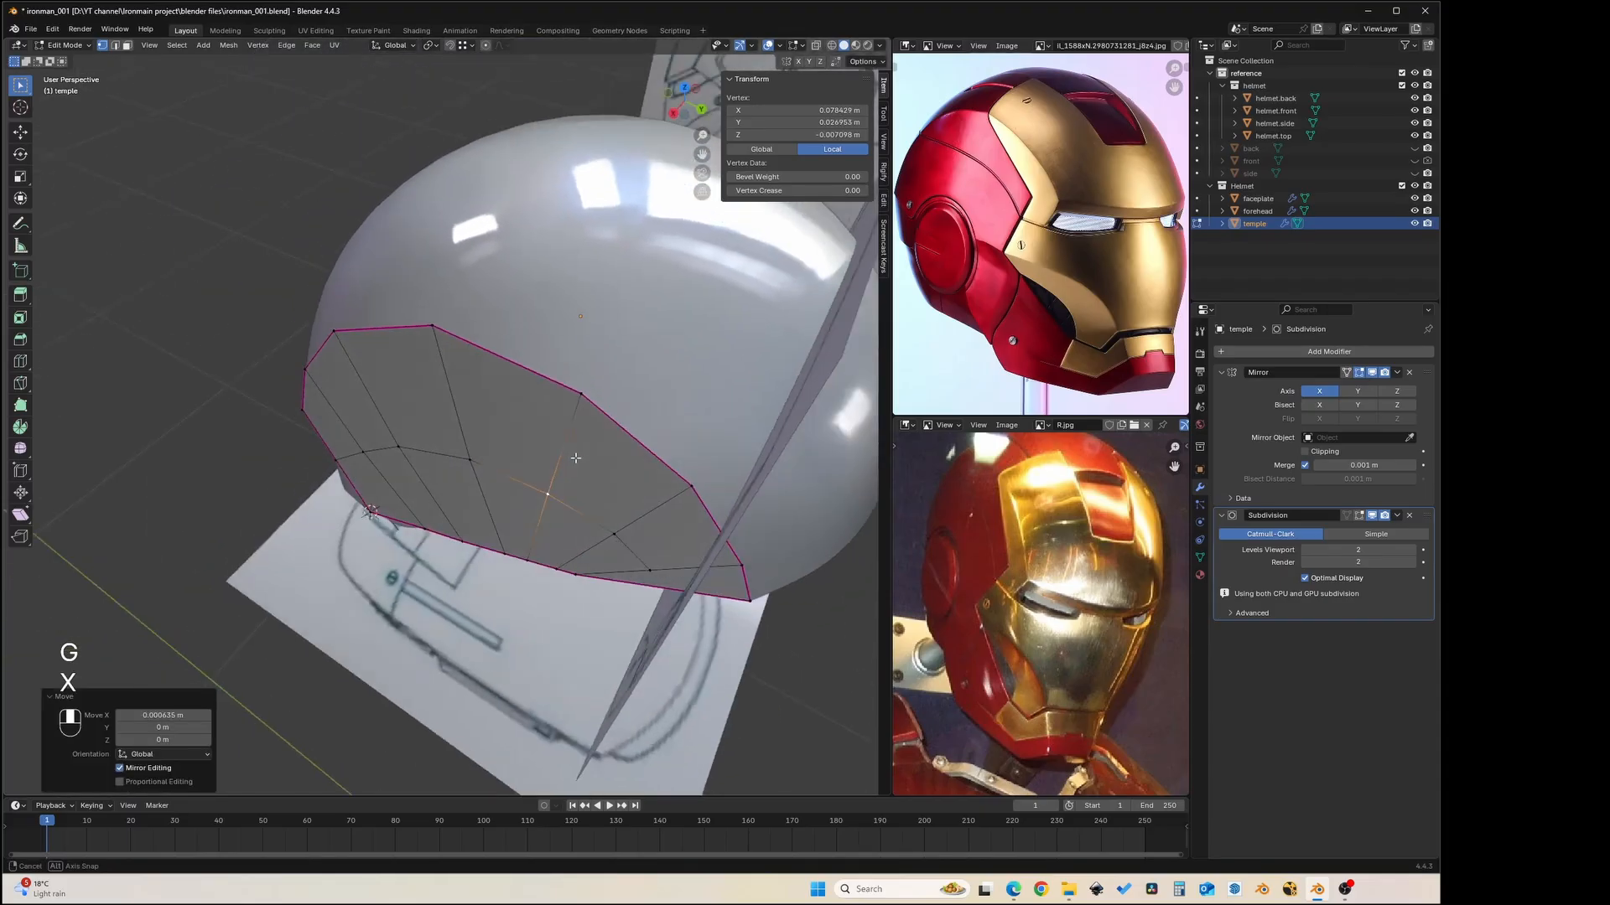
middle_click_drag(593, 543, 652, 557)
left_click(604, 554)
key("g")
key("x")
left_click(631, 596)
key("g")
key("x")
left_click(653, 558)
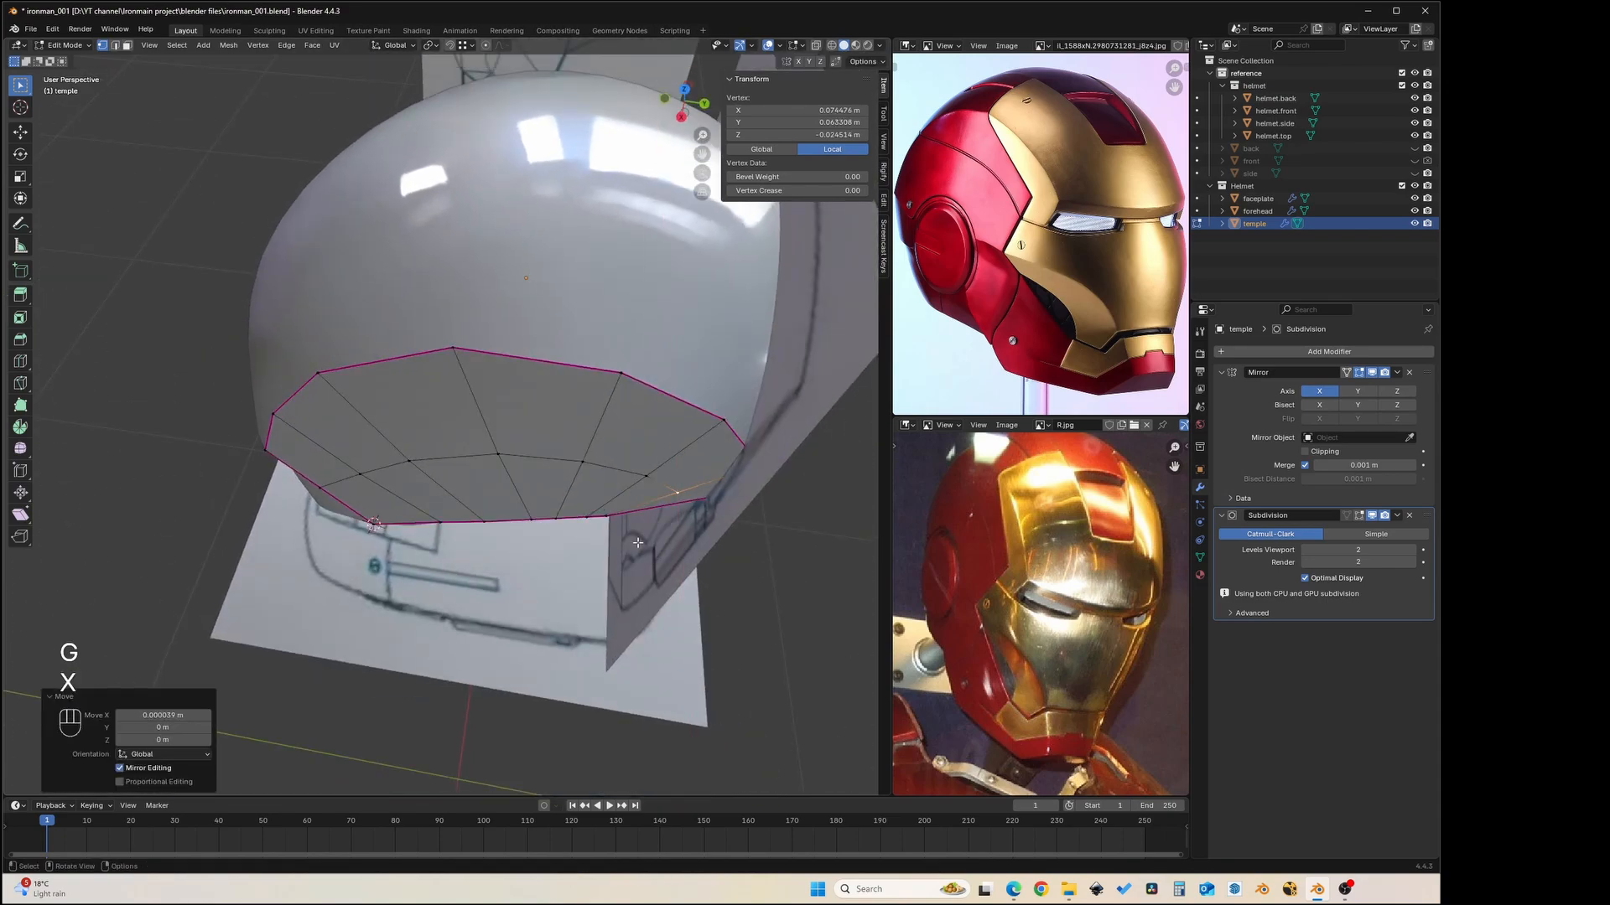
- In the right side view, knife-cut an edge from the temple loop's rearmost vertex to the temple's lower edge
key("KP_3")
middle_click_drag(587, 470, 537, 450, "shift")
scroll(537, 449, "up", 1)
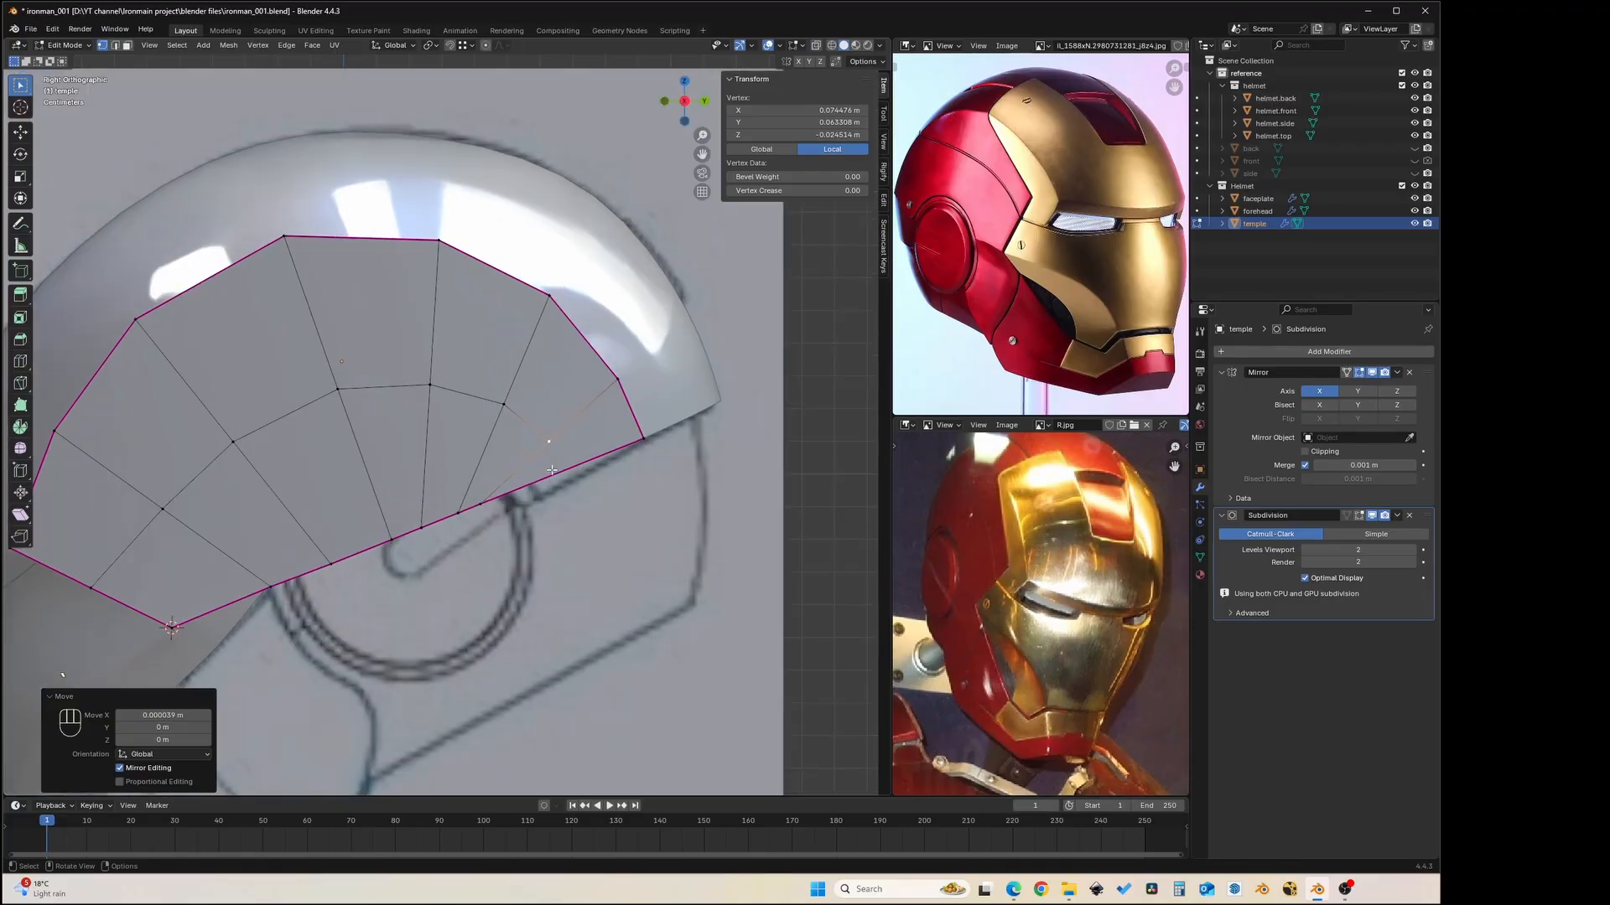
key("k")
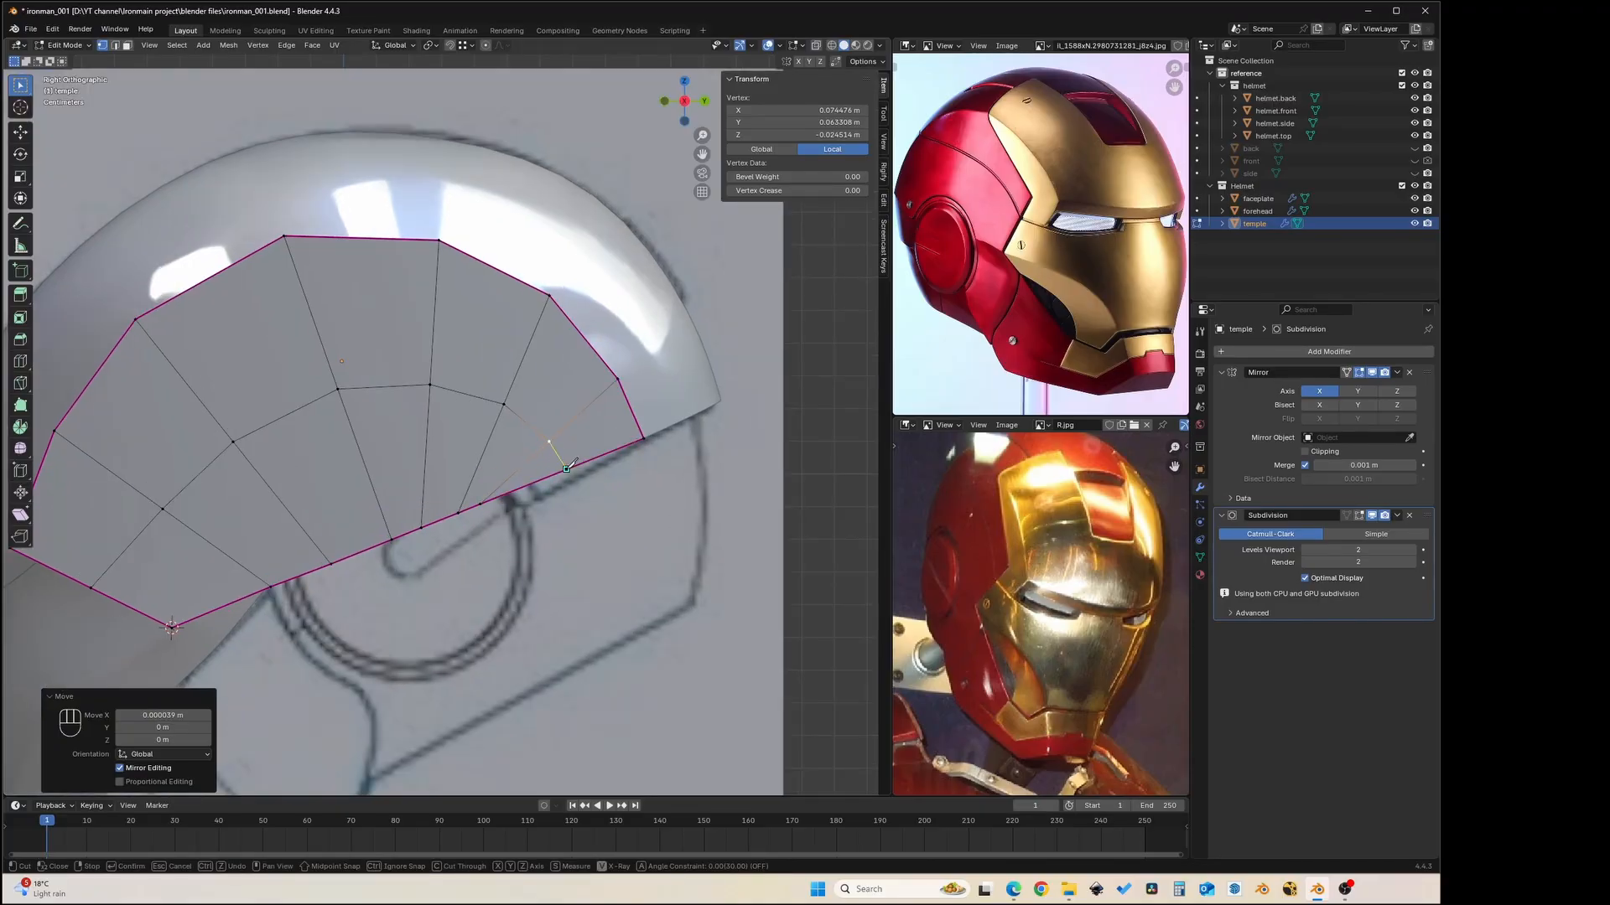
left_click(567, 468)
key("KP_Enter")
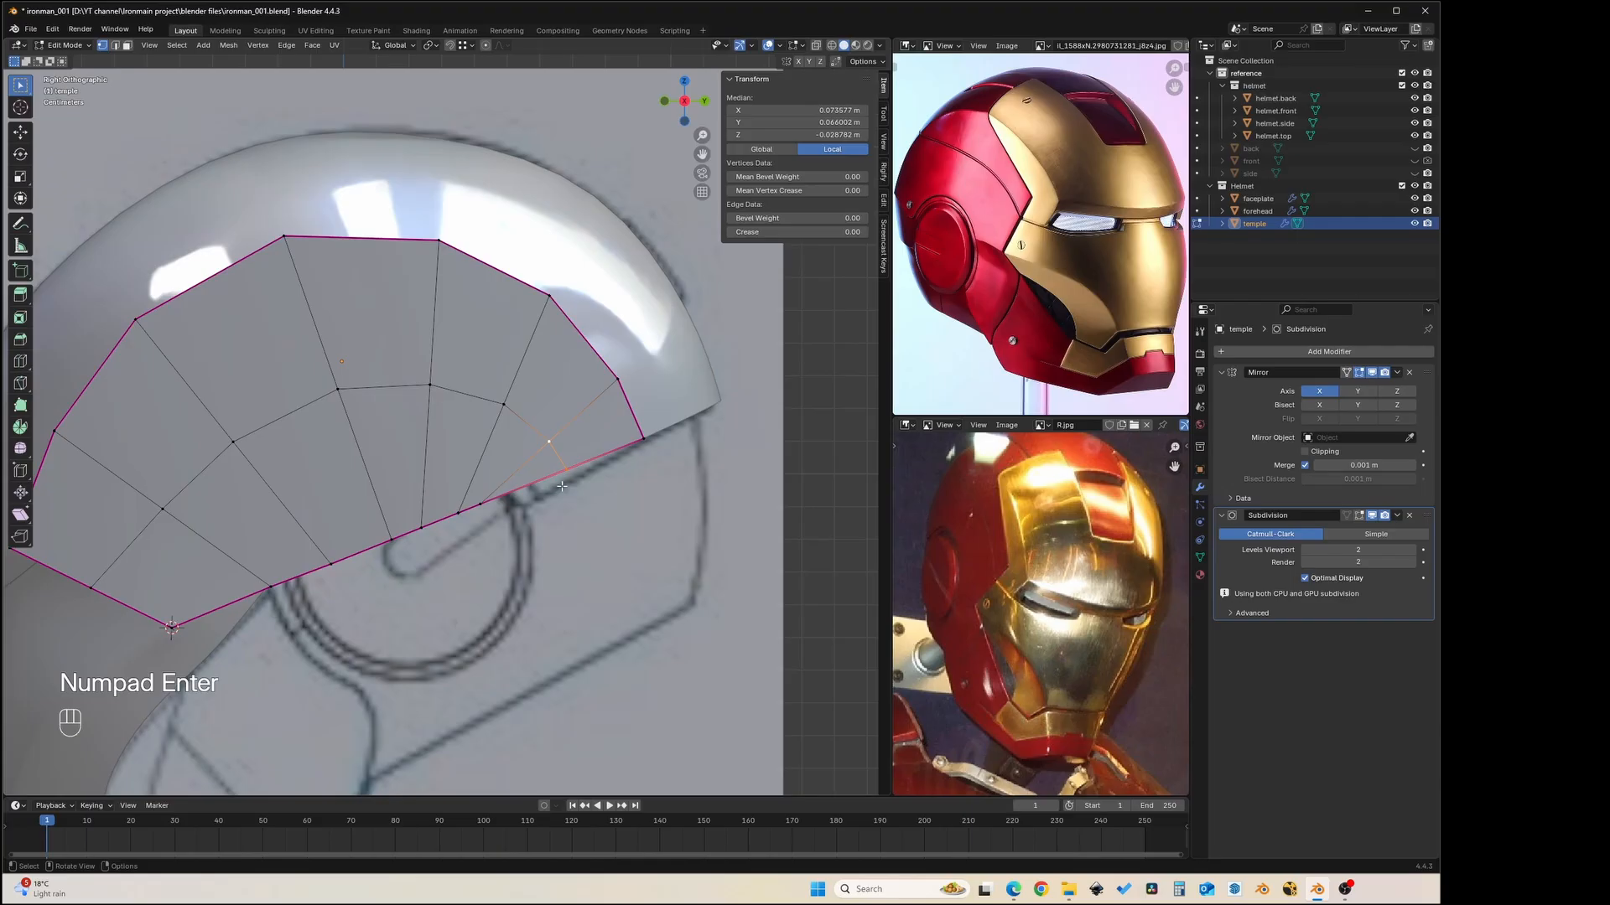
- Leave temple editing, select the faceplate, and examine the helmet surface and the faceplate's mesh up close
middle_click_drag(459, 449, 459, 324)
key("Tab")
scroll(556, 448, "up", 3)
scroll(557, 445, "down", 5)
key("alt+a")
middle_click_drag(393, 493, 528, 432)
left_click(449, 464)
key("Tab")
scroll(450, 463, "up", 5)
scroll(436, 466, "up", 4)
scroll(453, 454, "down", 4)
scroll(463, 456, "down", 5)
key("Tab")
- Isolate the faceplate in local view and display it with a glossy red matcap
key("slash")
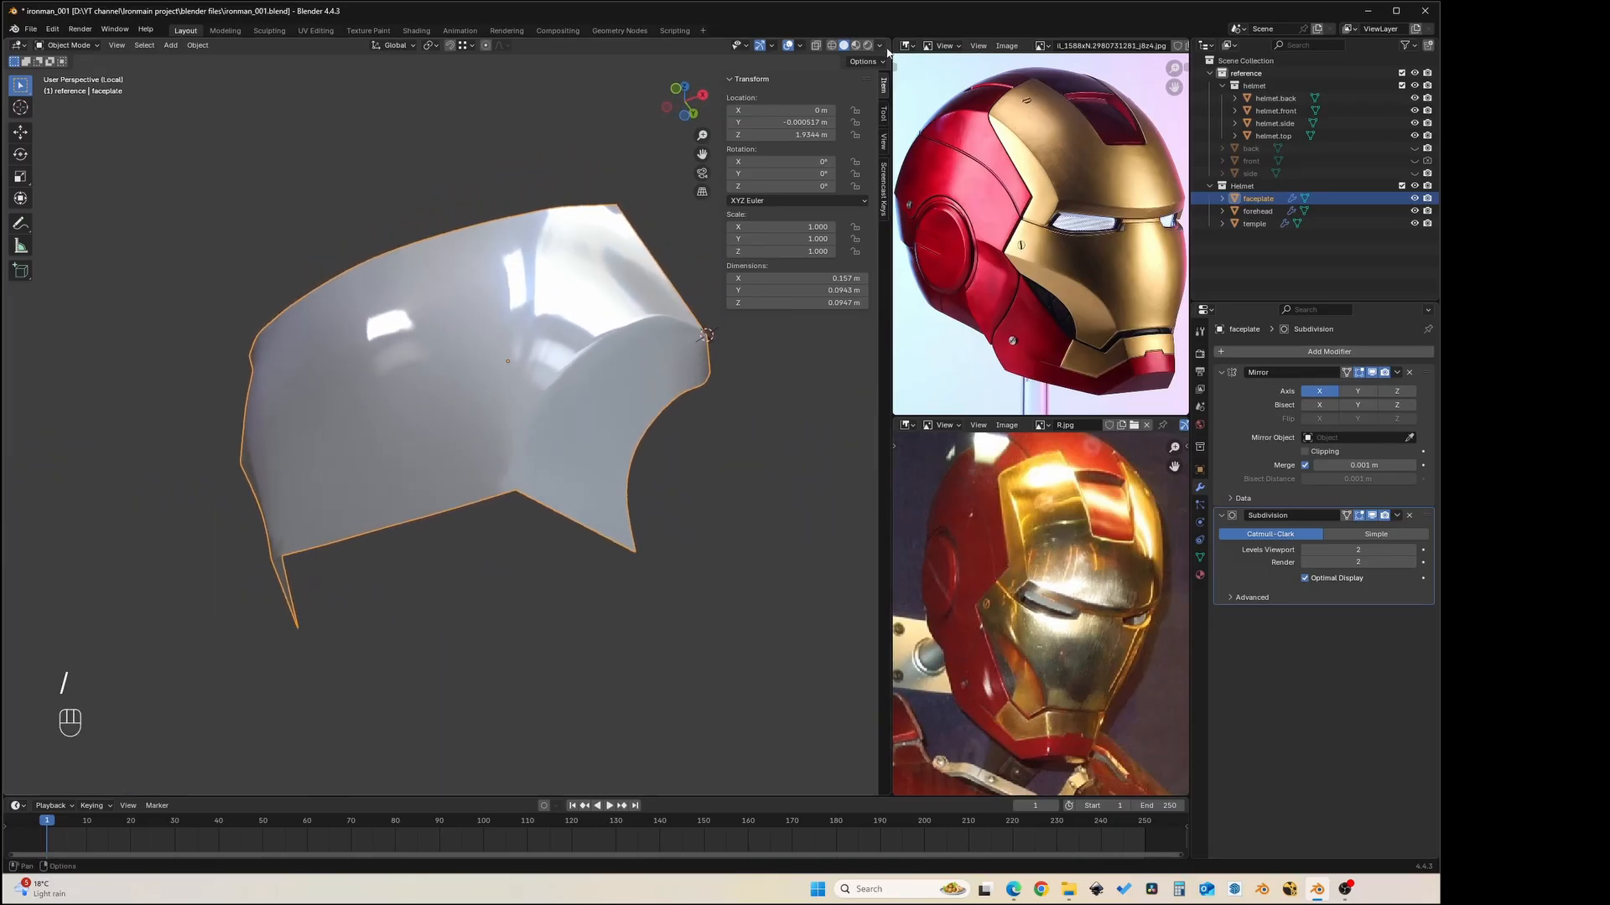
left_click(880, 46)
left_click(889, 144)
left_click(1053, 215)
middle_click_drag(612, 440, 595, 511)
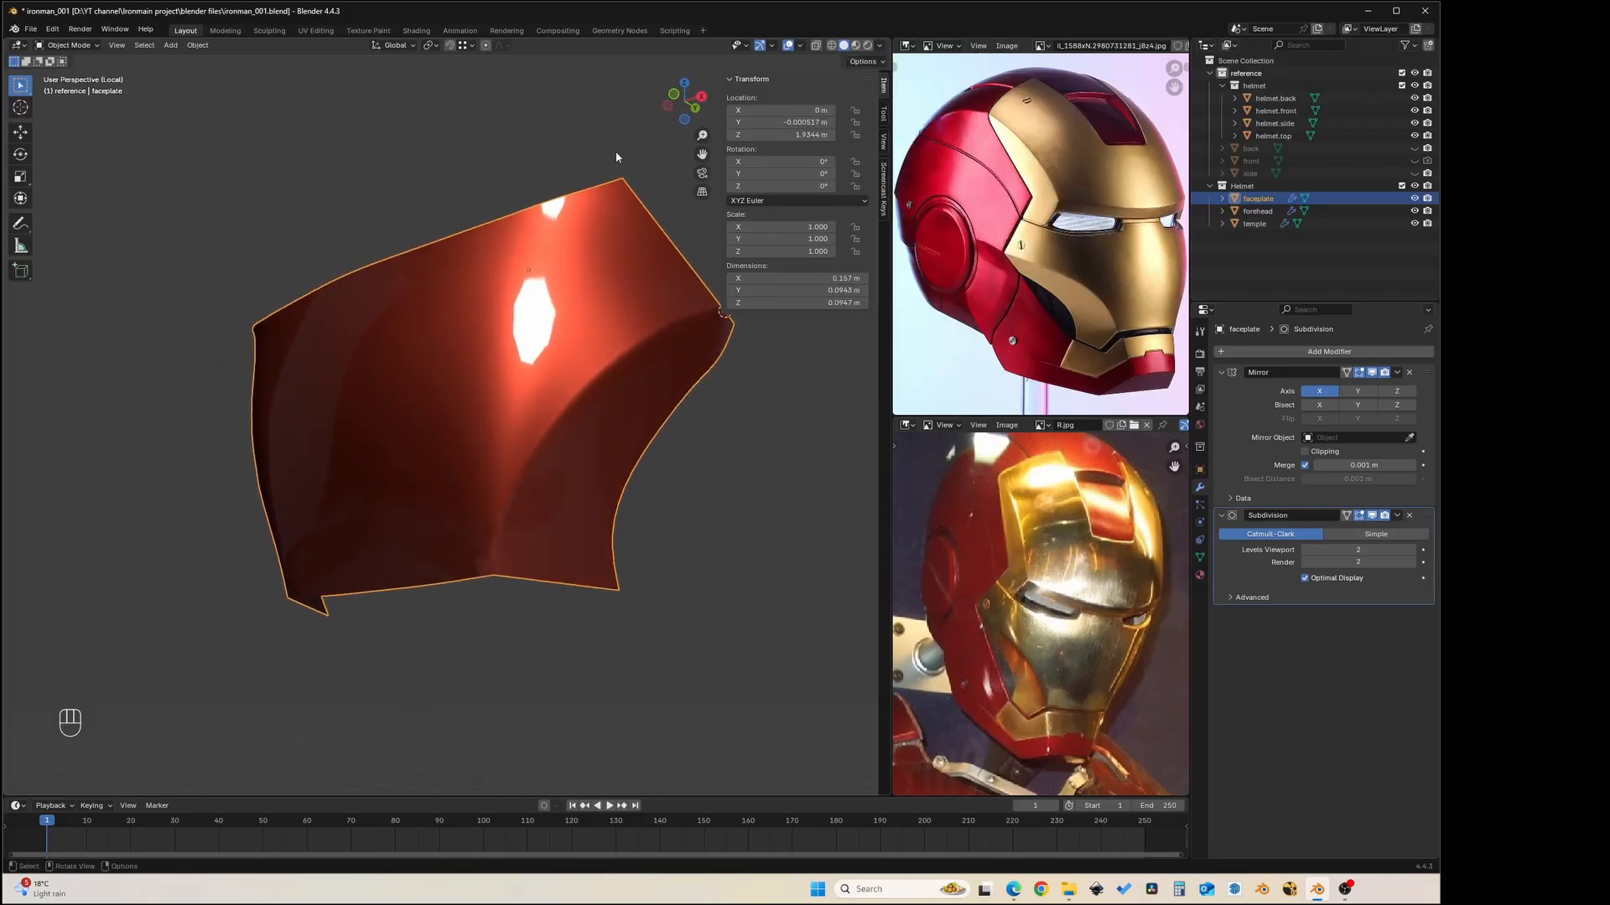
- Check the reflections on the faceplate's cheek and switch the faceplate to Sculpt Mode
middle_click_drag(430, 294, 361, 425)
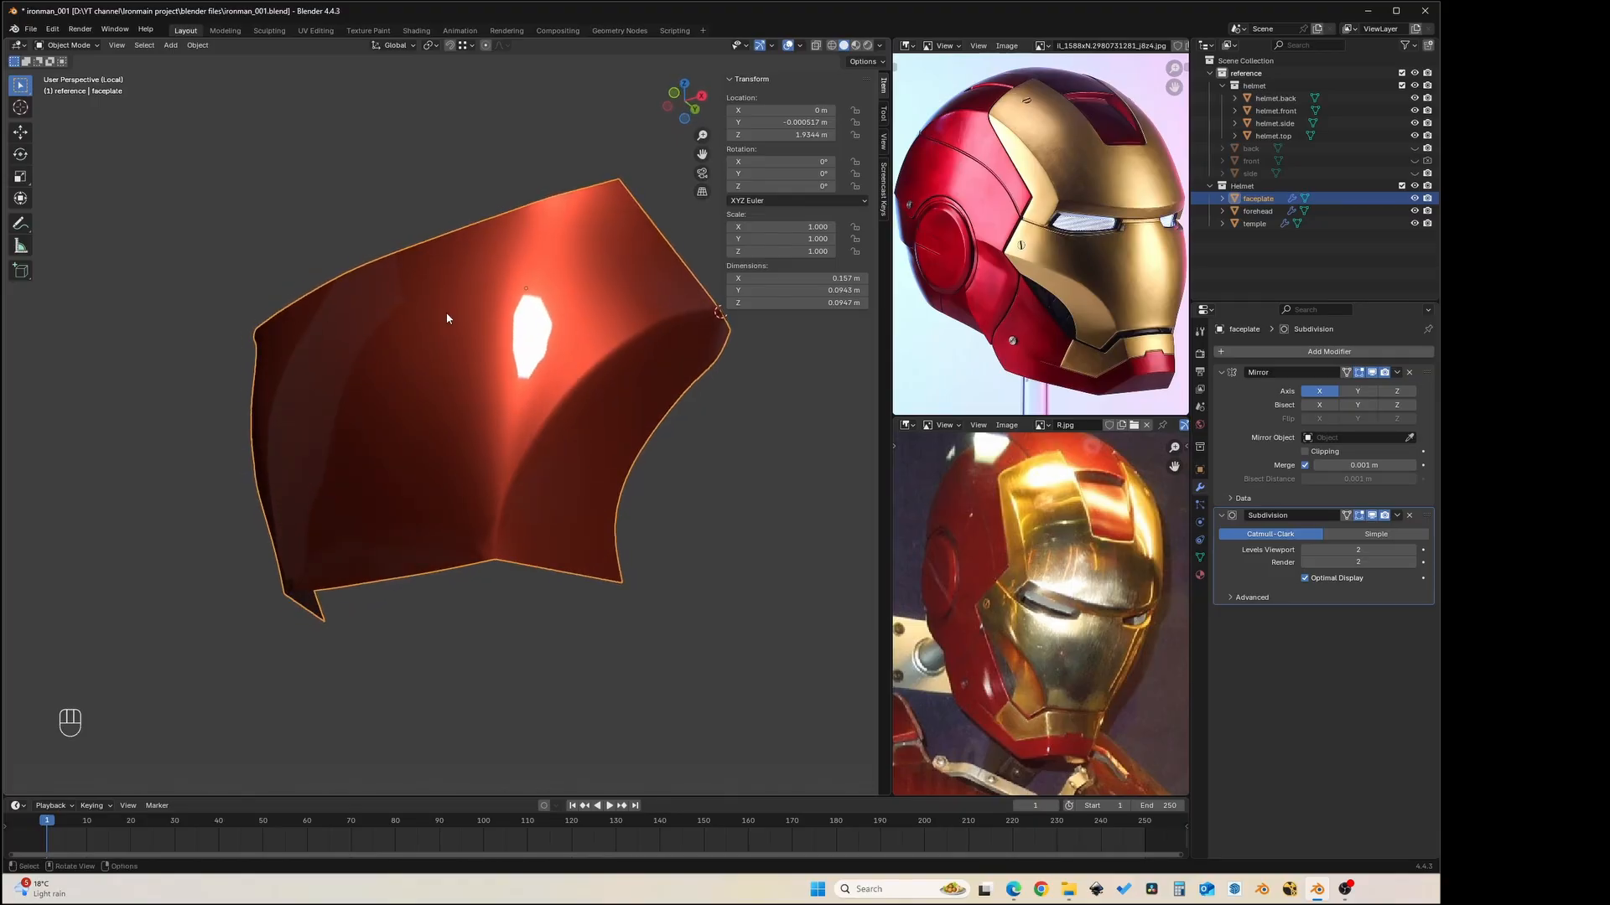
key("Tab")
key("Tab")
key("ctrl+Tab")
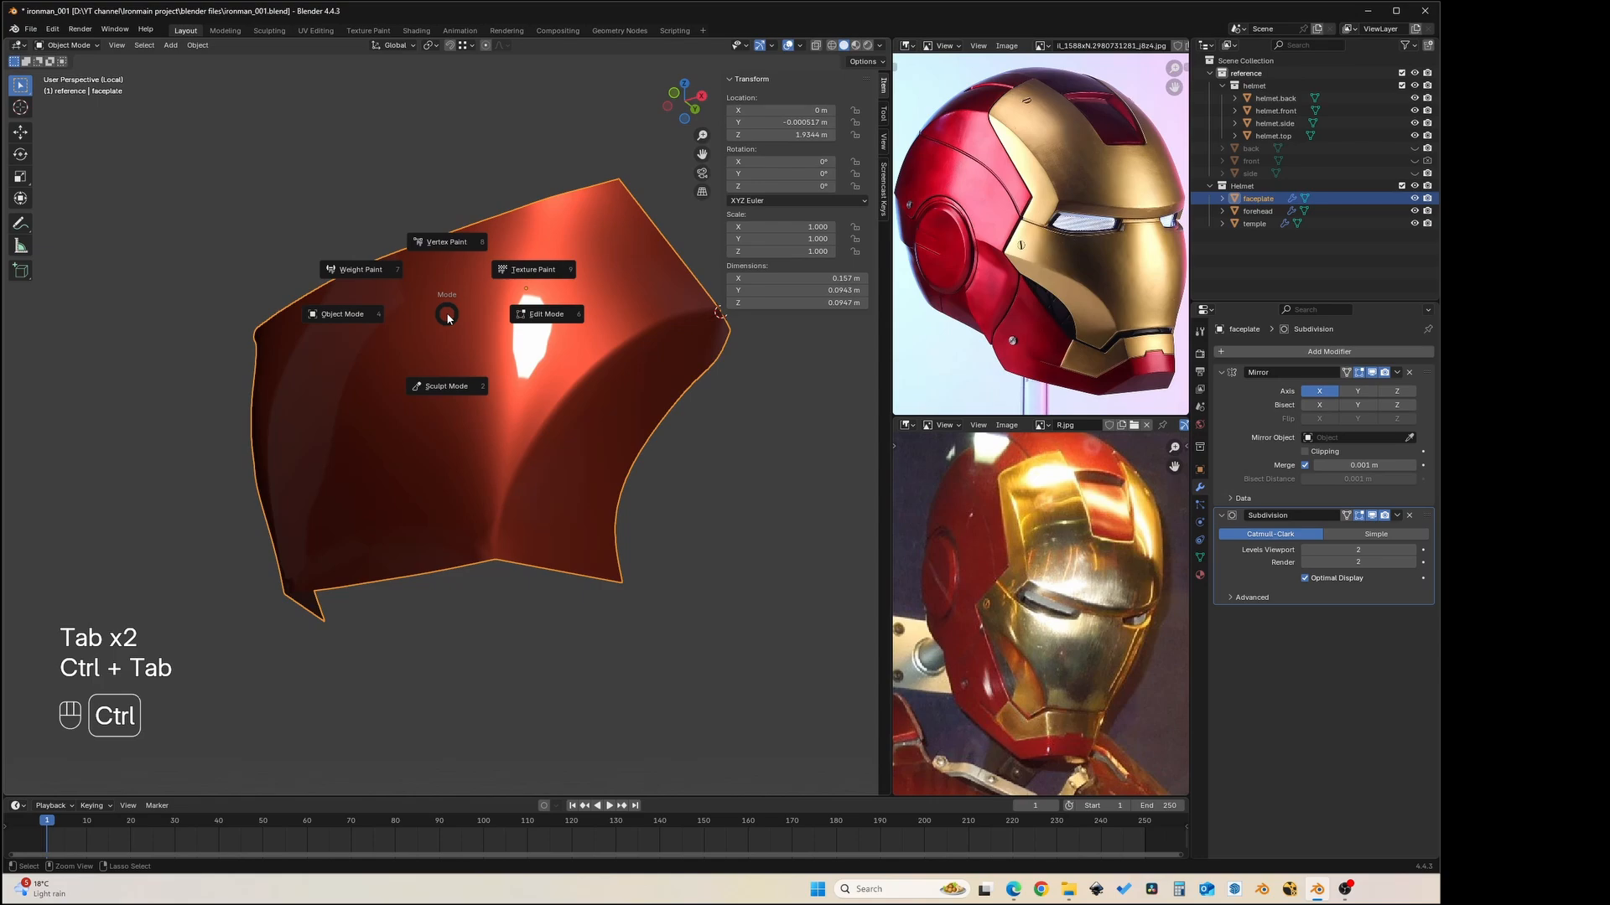
left_click(446, 388)
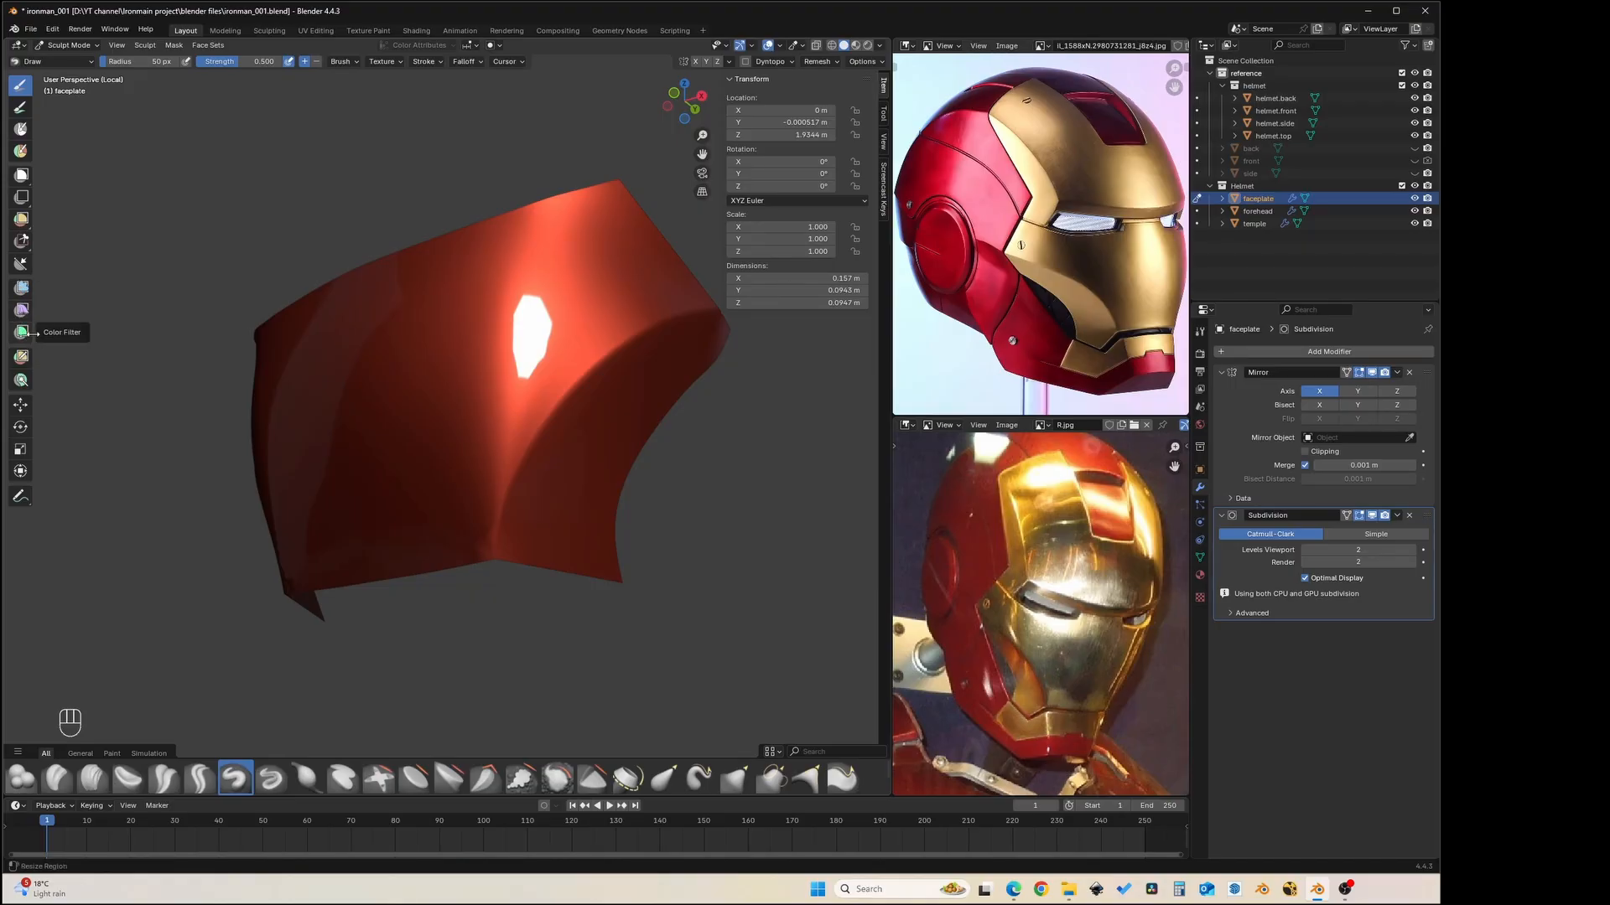
- Widen the toolbar to show the tool names and choose the Smooth sculpting brush
left_click_drag(33, 333, 159, 343)
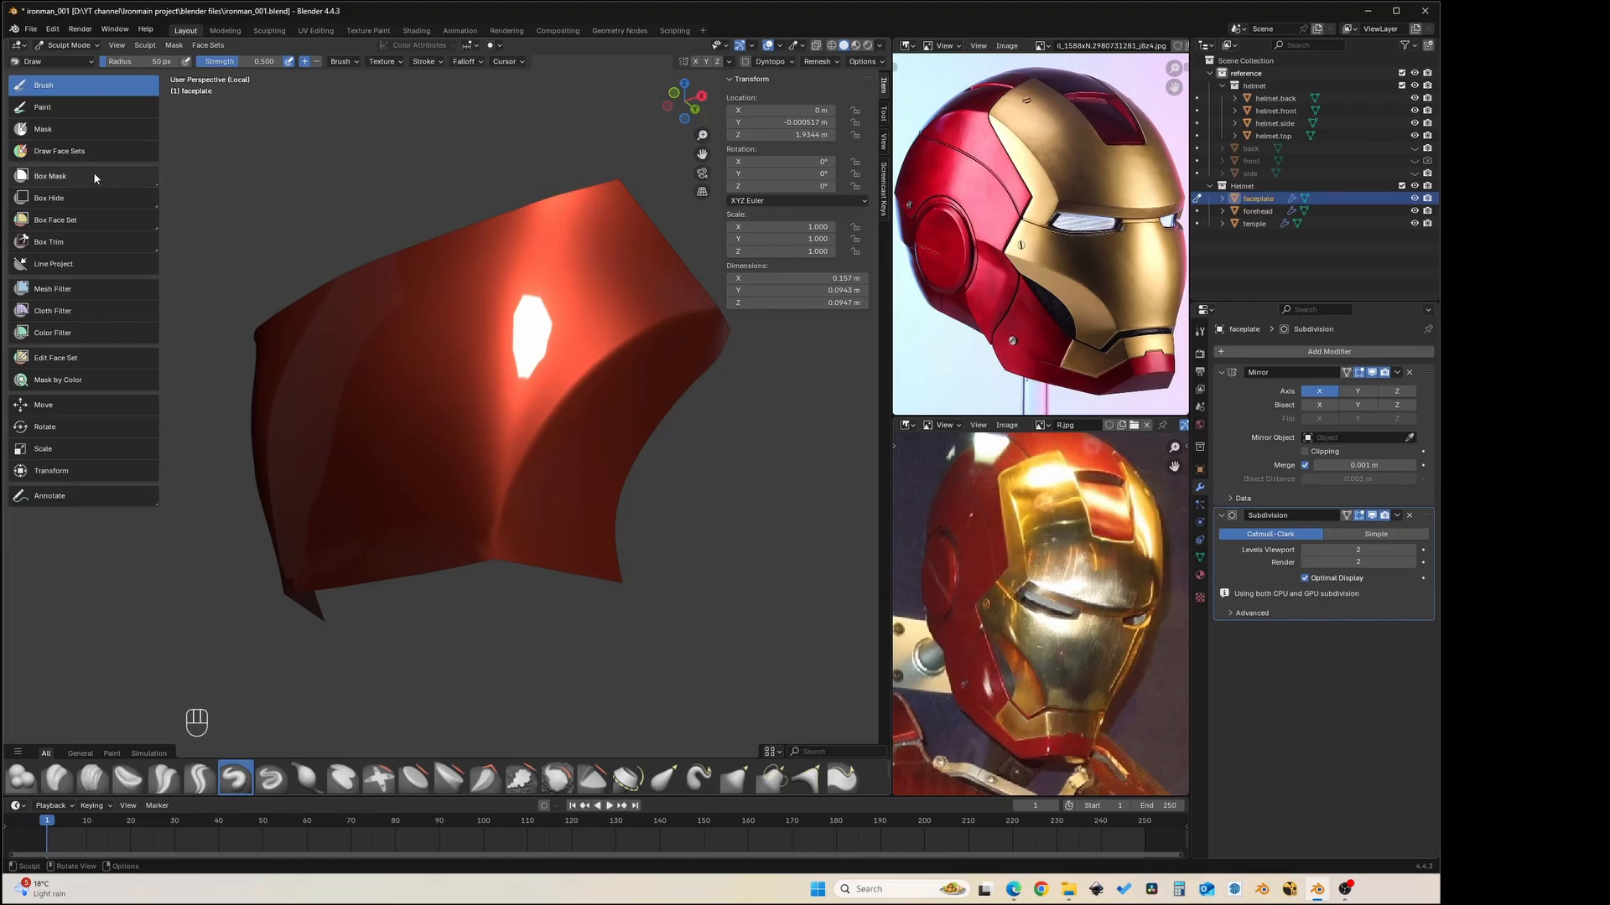
left_click(46, 60)
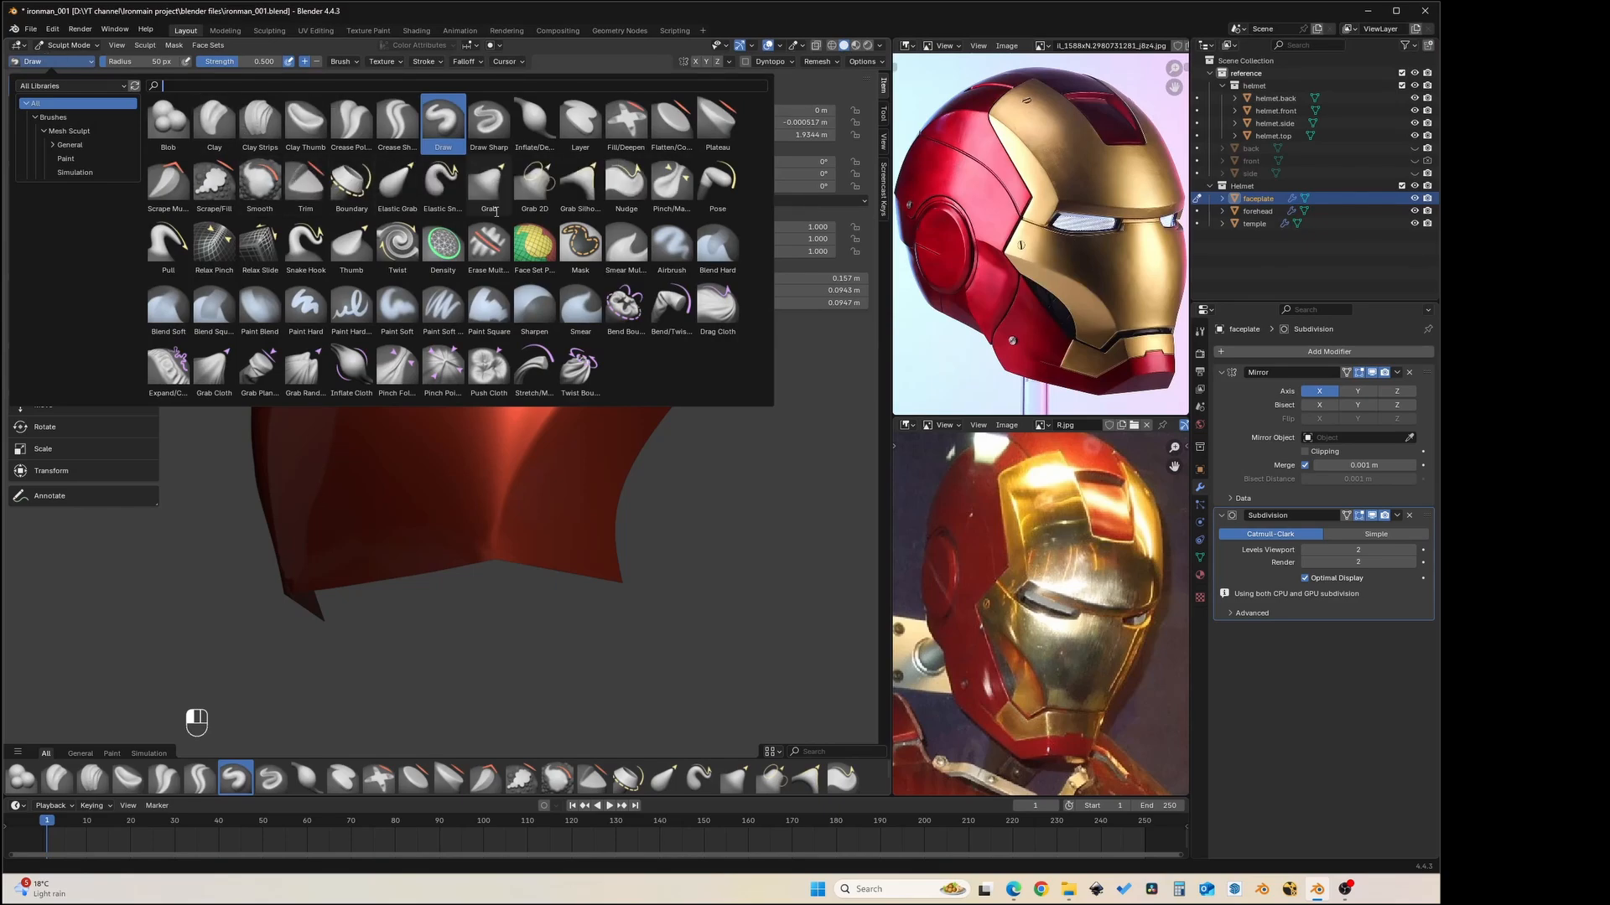
key("Escape")
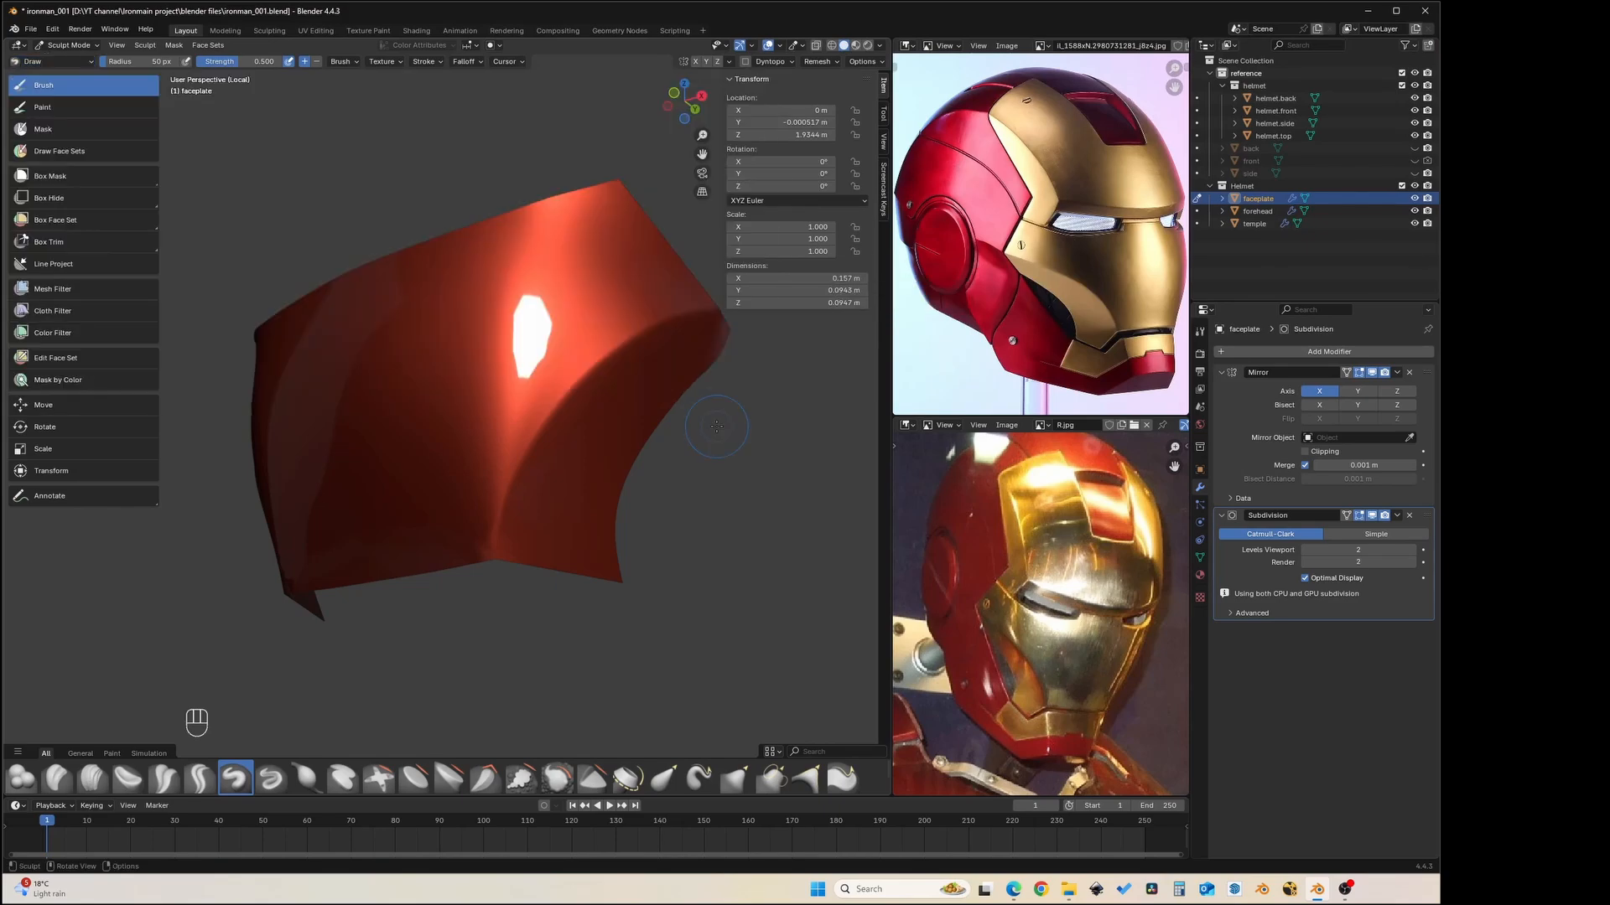
left_click(74, 62)
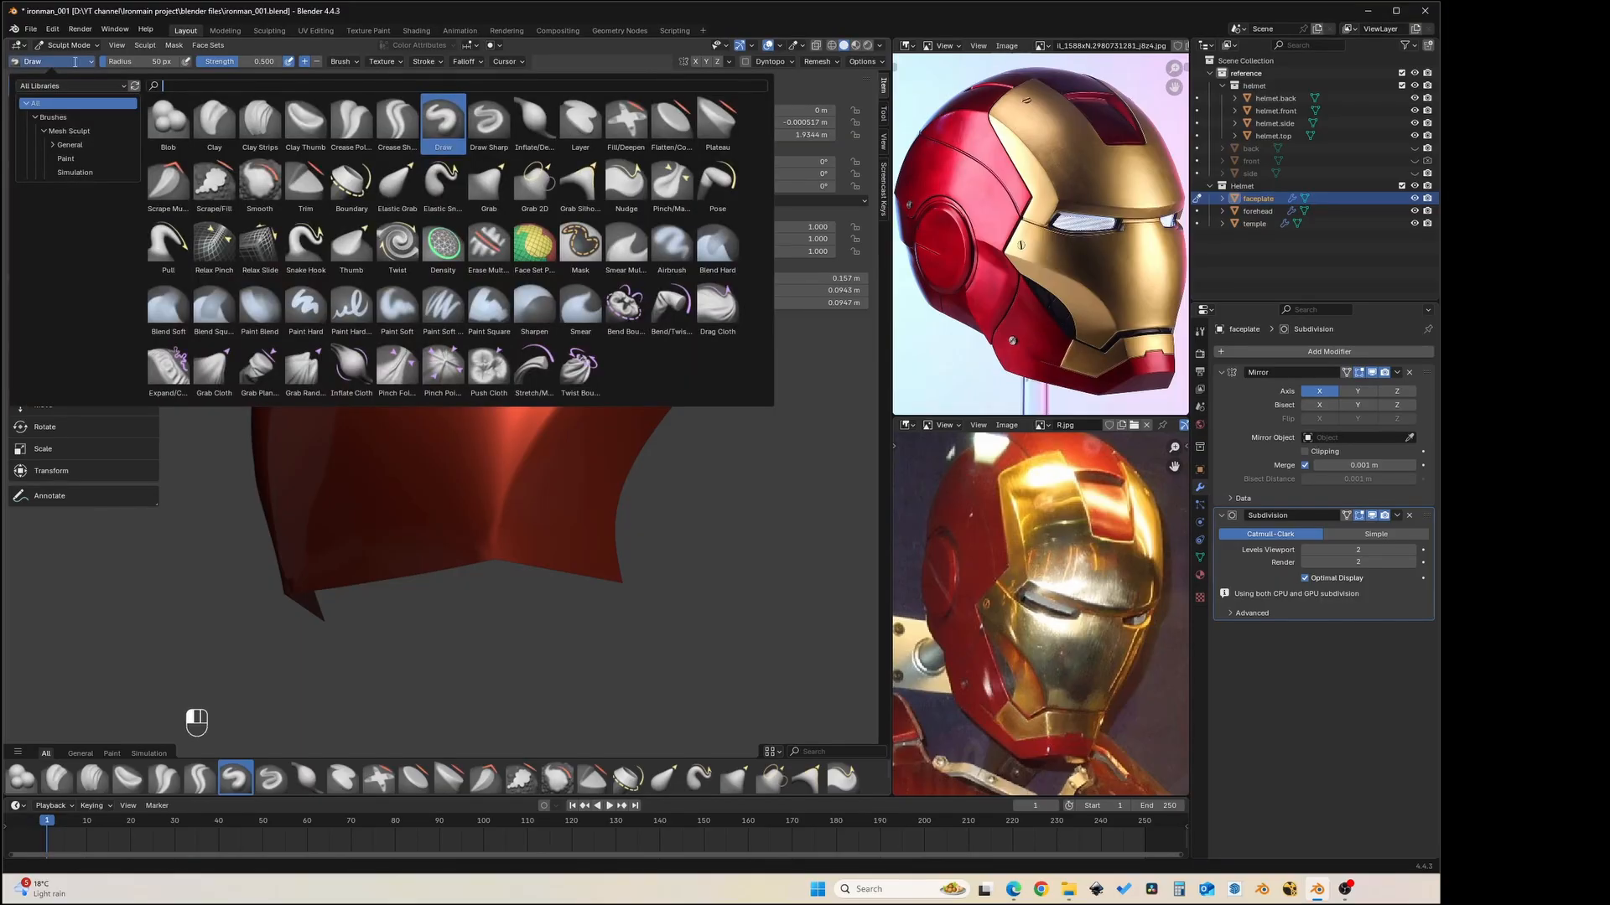
type("smo")
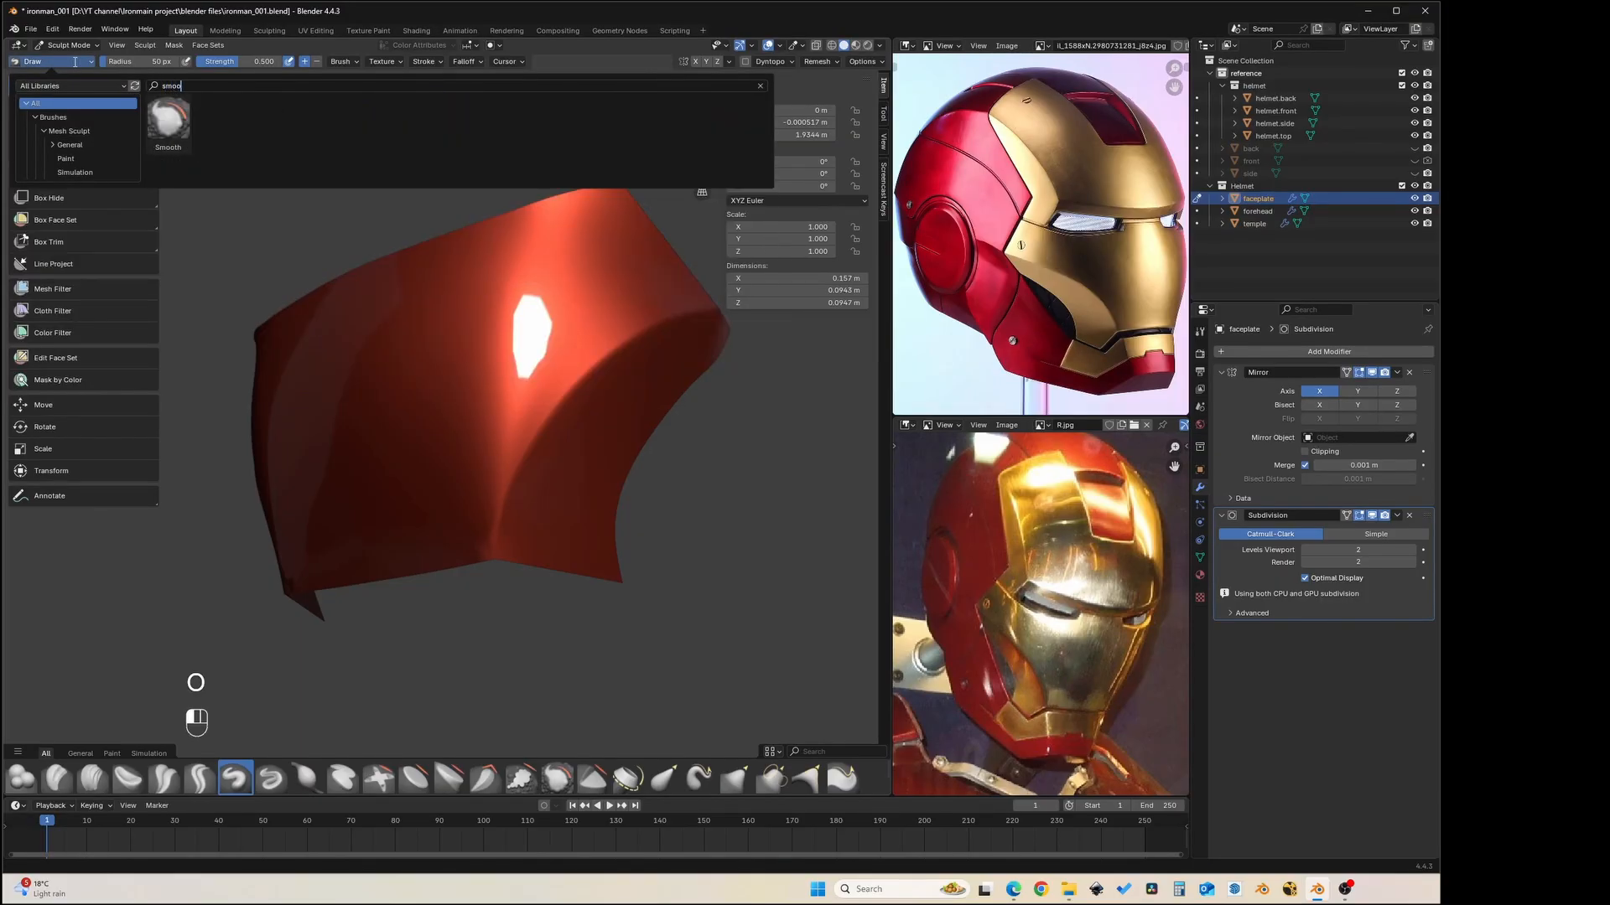
type("o")
left_click(168, 121)
- Set the Smooth brush's radius to 99 px for the lower cheek of the faceplate
mouse_move(518, 355)
middle_mouse_down()
mouse_move(525, 343)
mouse_move(468, 325)
middle_mouse_up()
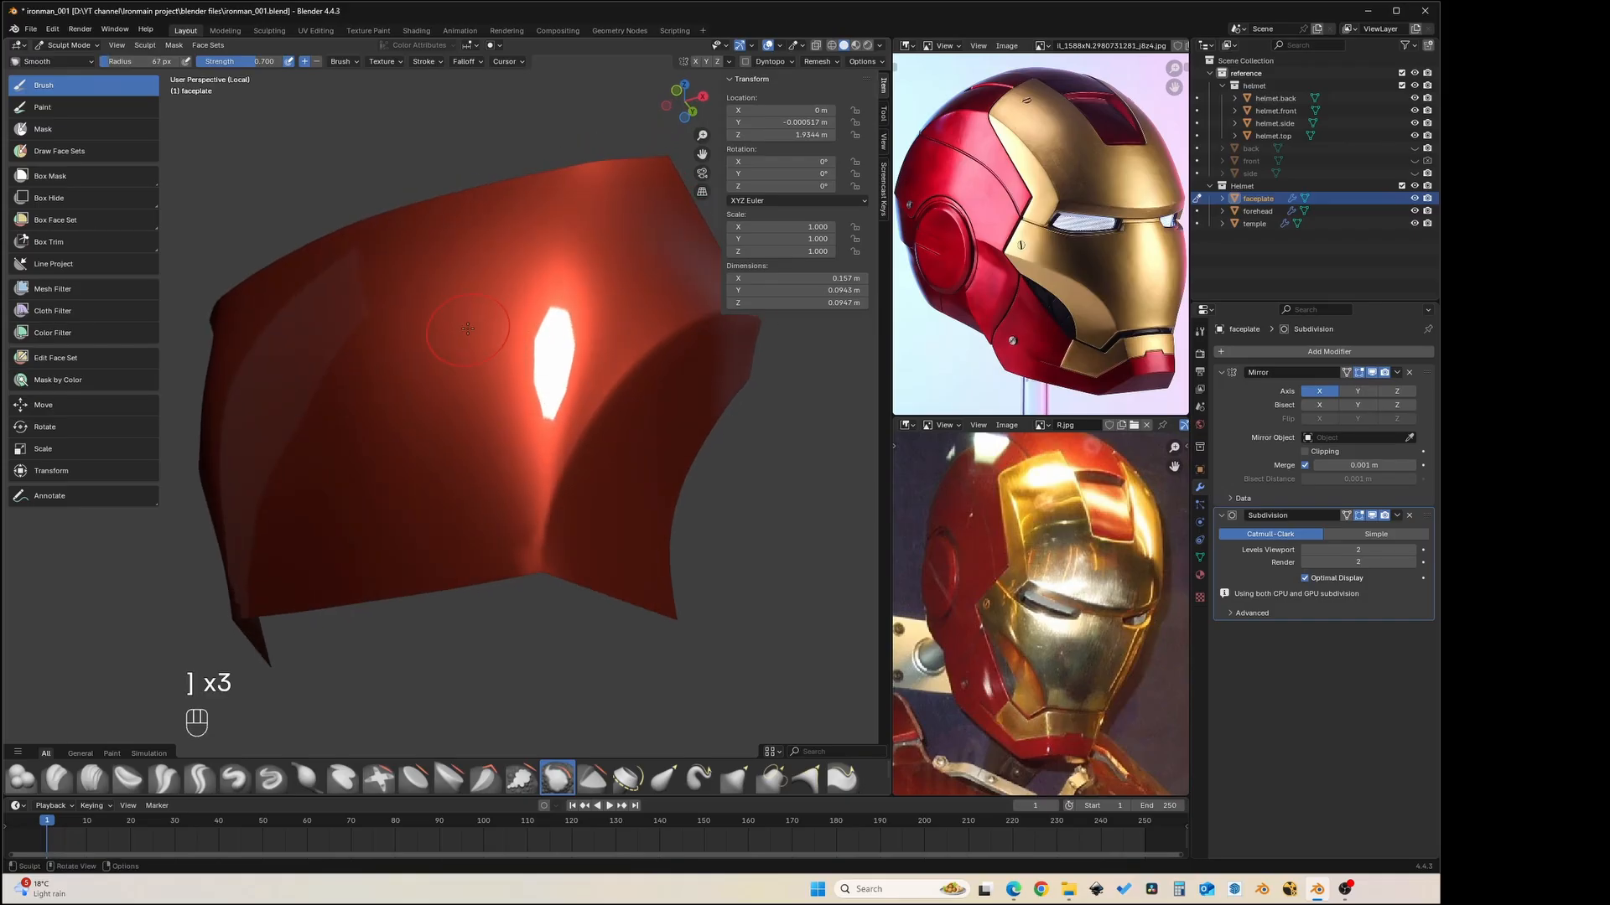
key("bracketright")
key("bracketright")
key("bracketright")
key("bracketright")
mouse_move(460, 348)
middle_mouse_down()
mouse_move(536, 301)
mouse_move(528, 319)
middle_mouse_up()
key("bracketleft")
key("bracketleft")
key("bracketleft")
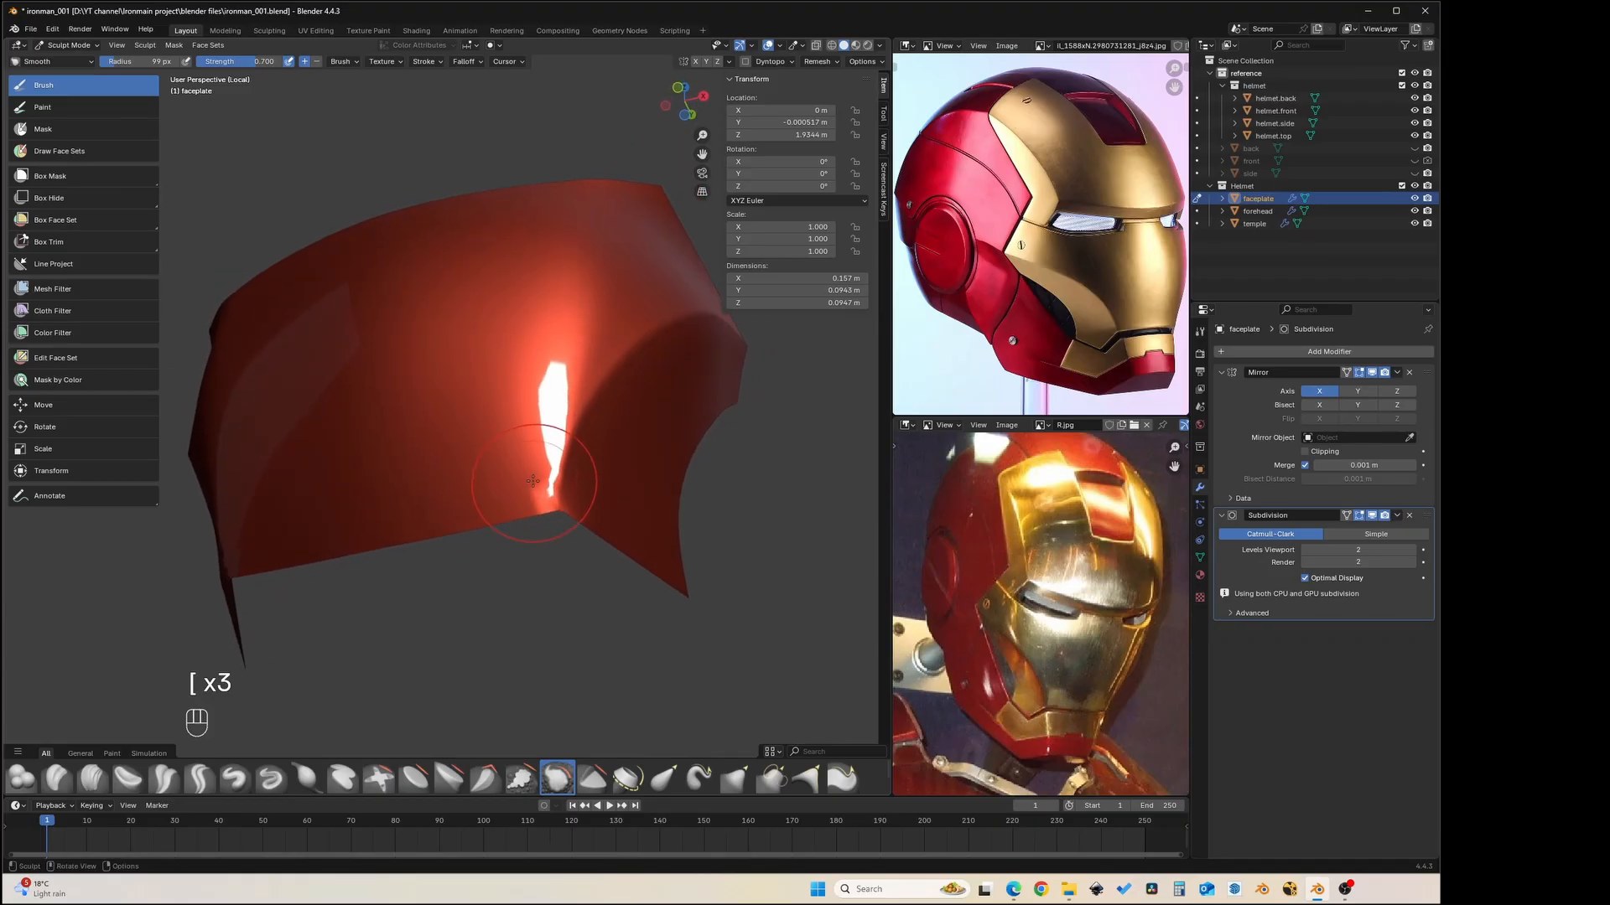
- Undo the last two changes and take the faceplate out of Sculpt Mode into Object Mode
mouse_move(534, 485)
middle_mouse_down()
mouse_move(653, 369)
mouse_move(600, 370)
mouse_move(605, 427)
mouse_move(571, 412)
mouse_move(582, 381)
mouse_move(532, 345)
mouse_move(543, 406)
middle_mouse_up()
key("Tab")
key("ctrl+z")
key("ctrl+z")
key("Tab")
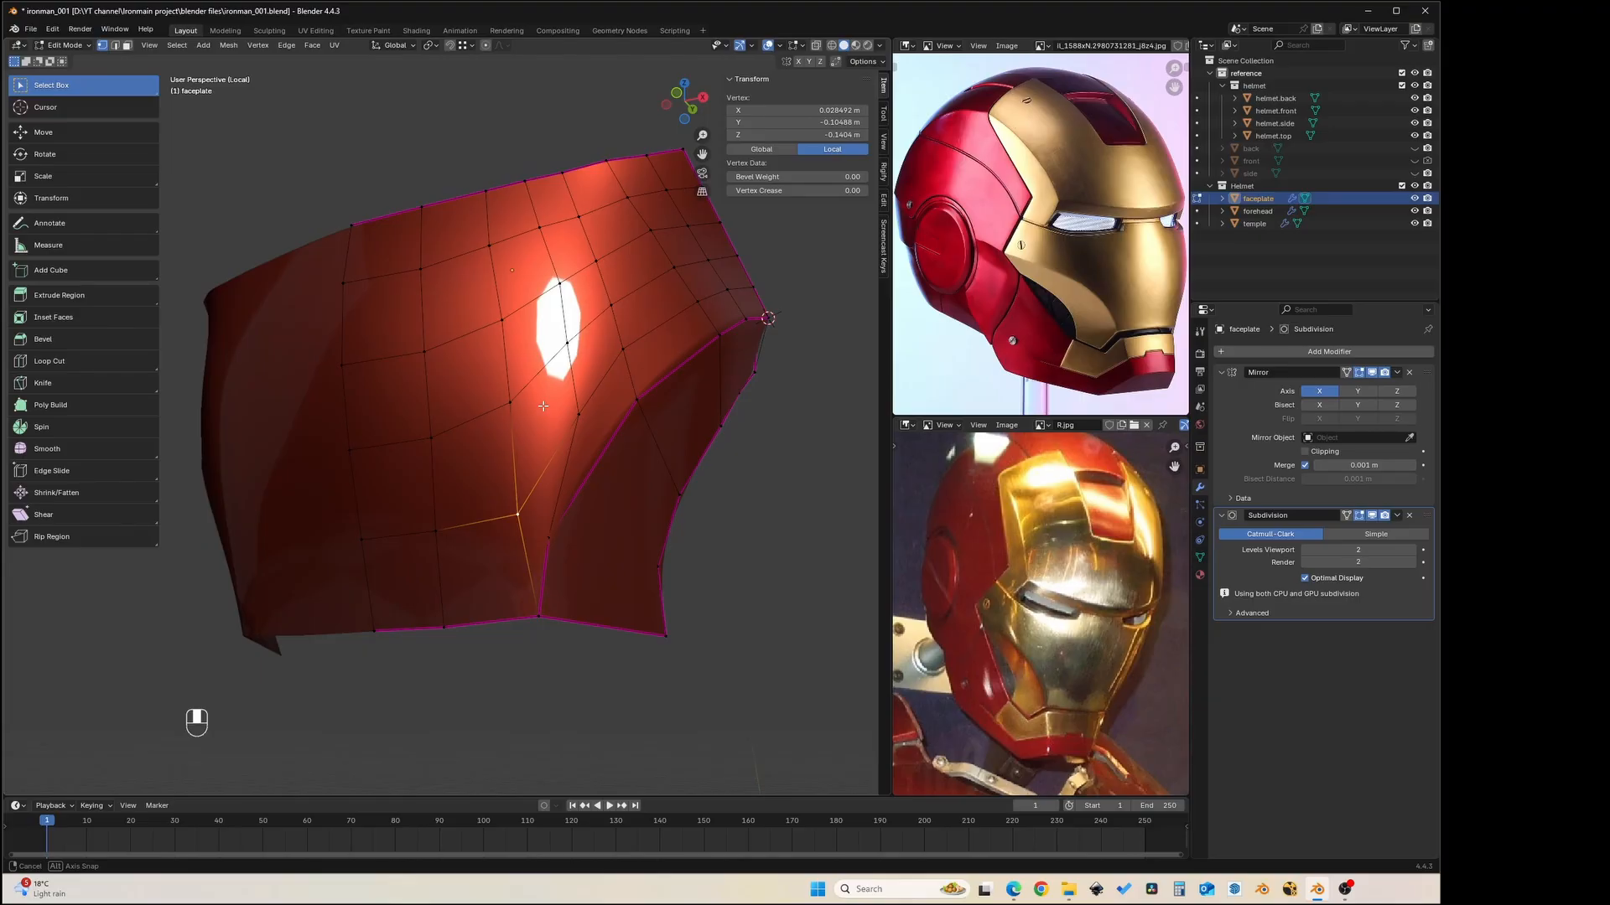
middle_click_drag(544, 406, 543, 406)
left_click(64, 46)
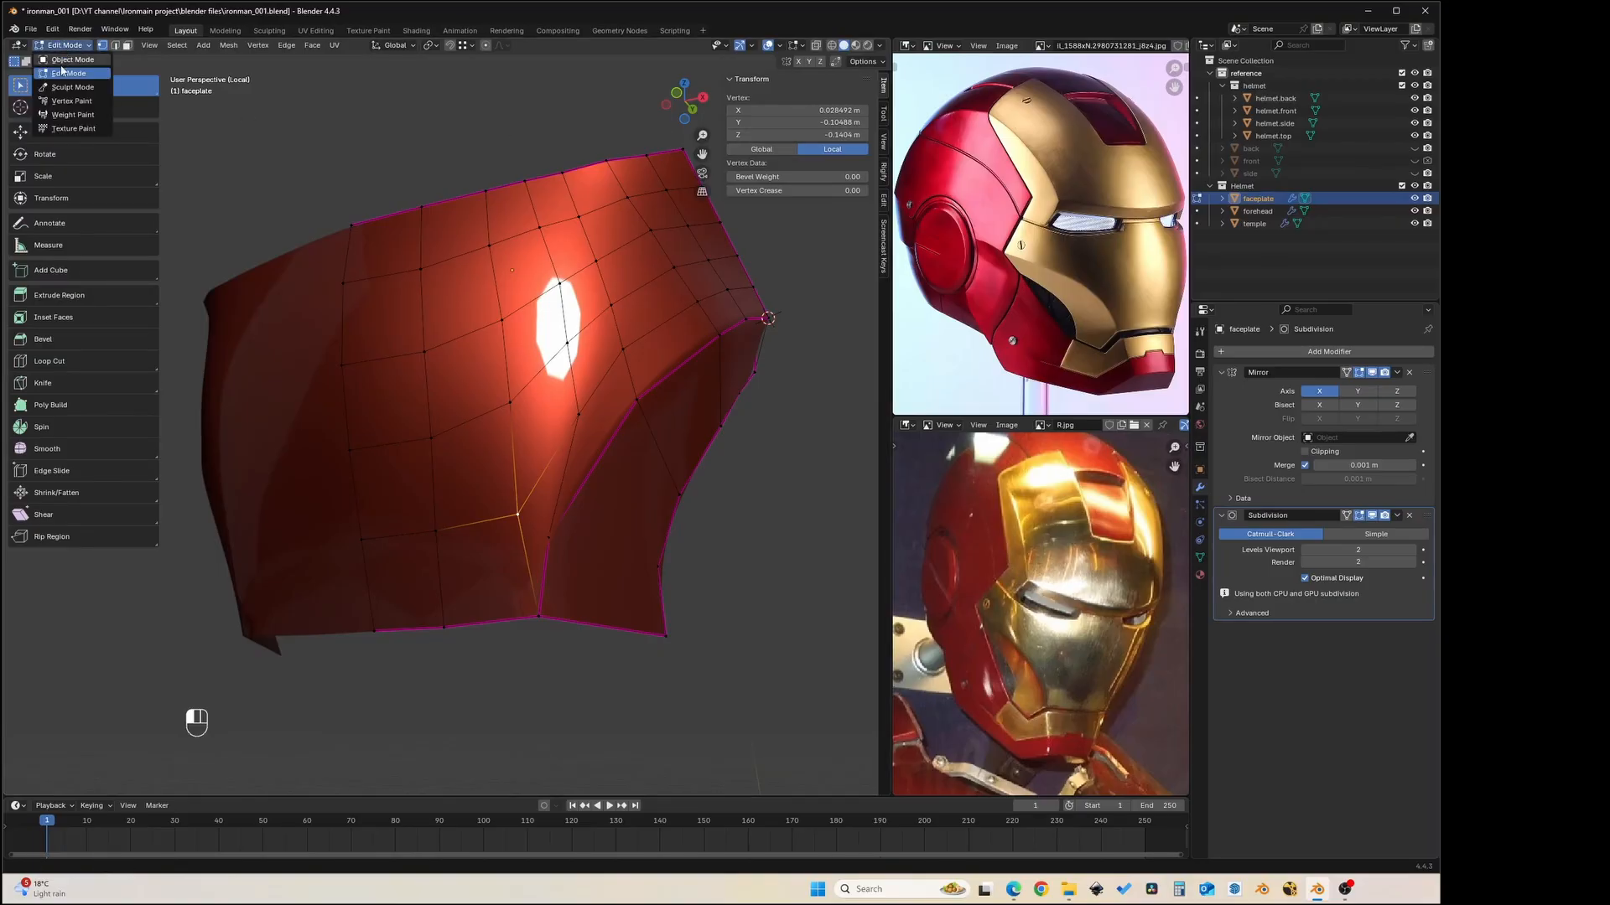
left_click(73, 60)
left_click(882, 44)
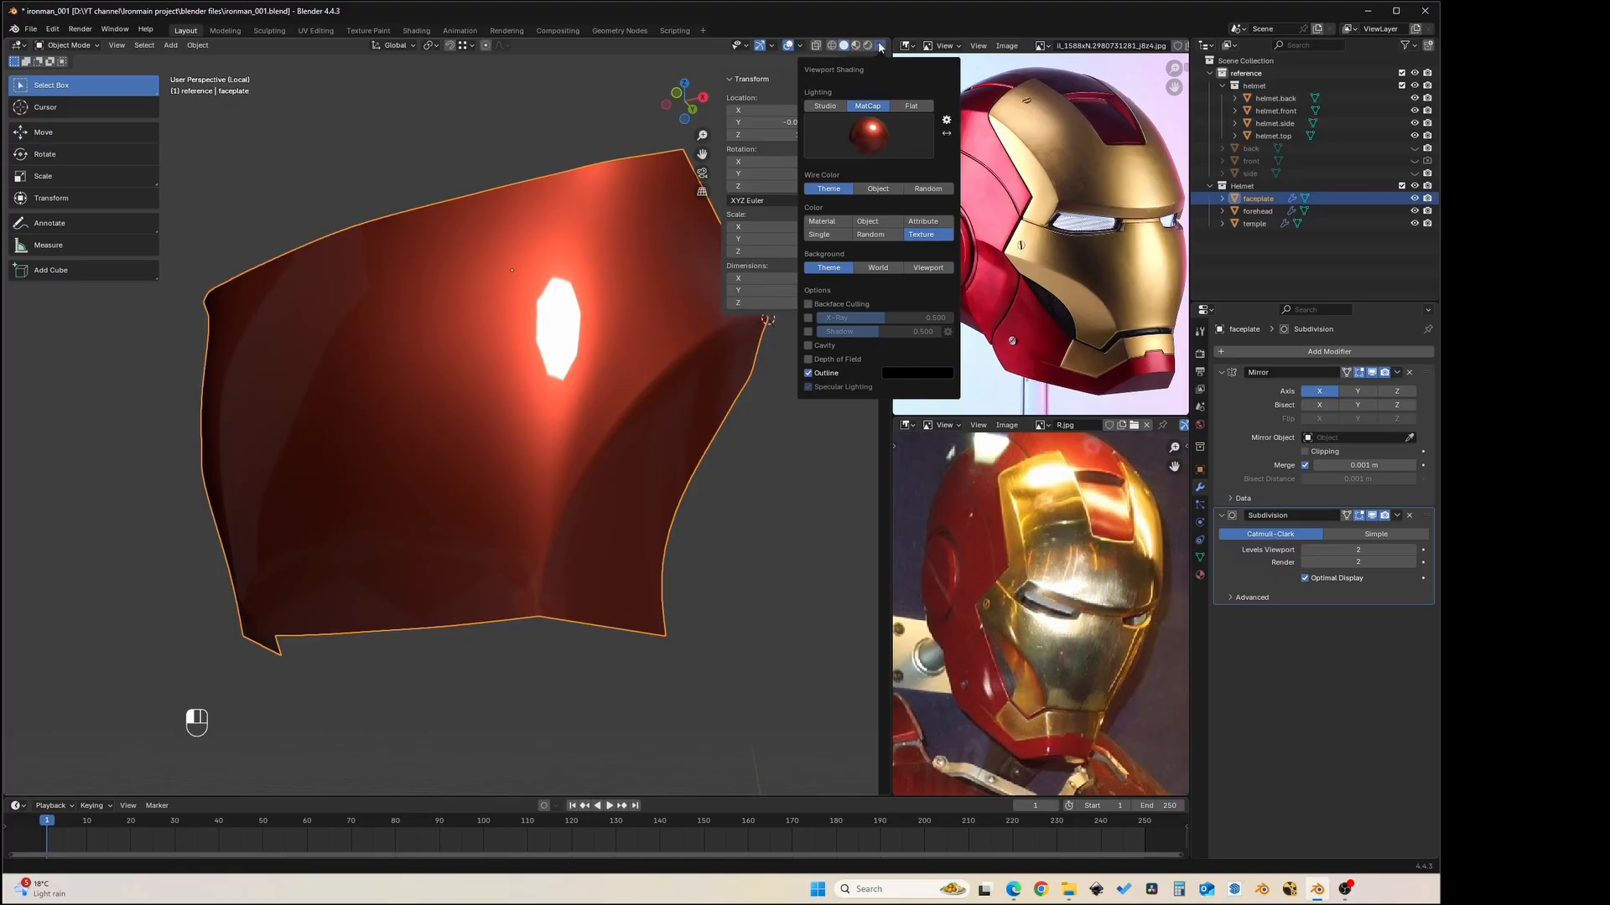
left_click(857, 46)
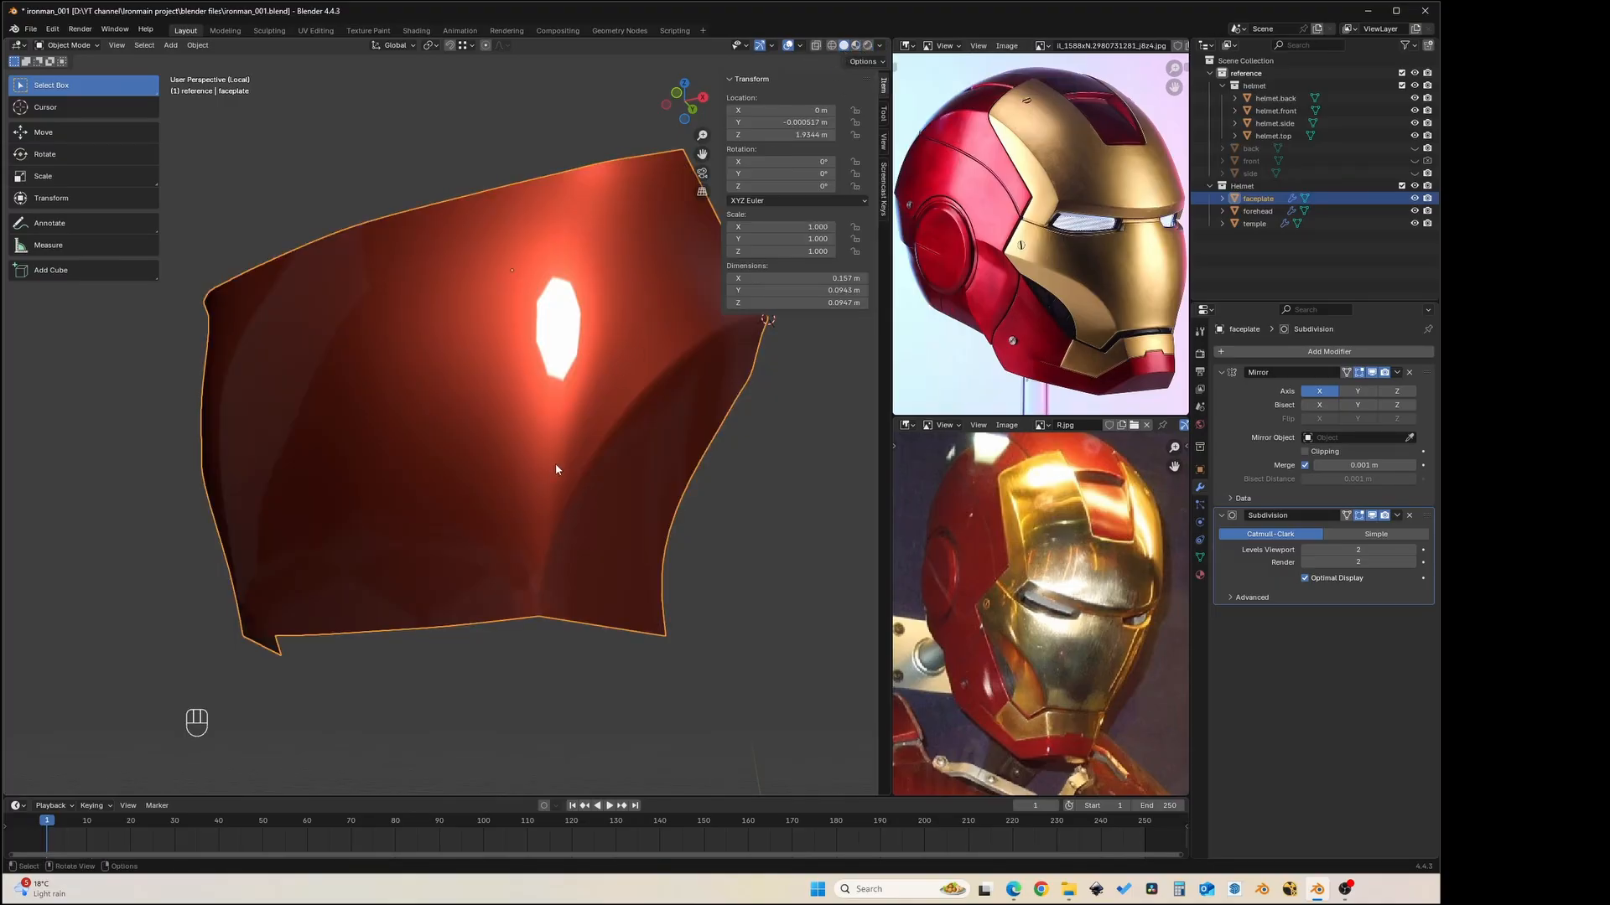
- In Edit Mode's front view, knife-cut an edge from the lowest inner cheek vertex beside the crease to the faceplate's lower border
key("Tab")
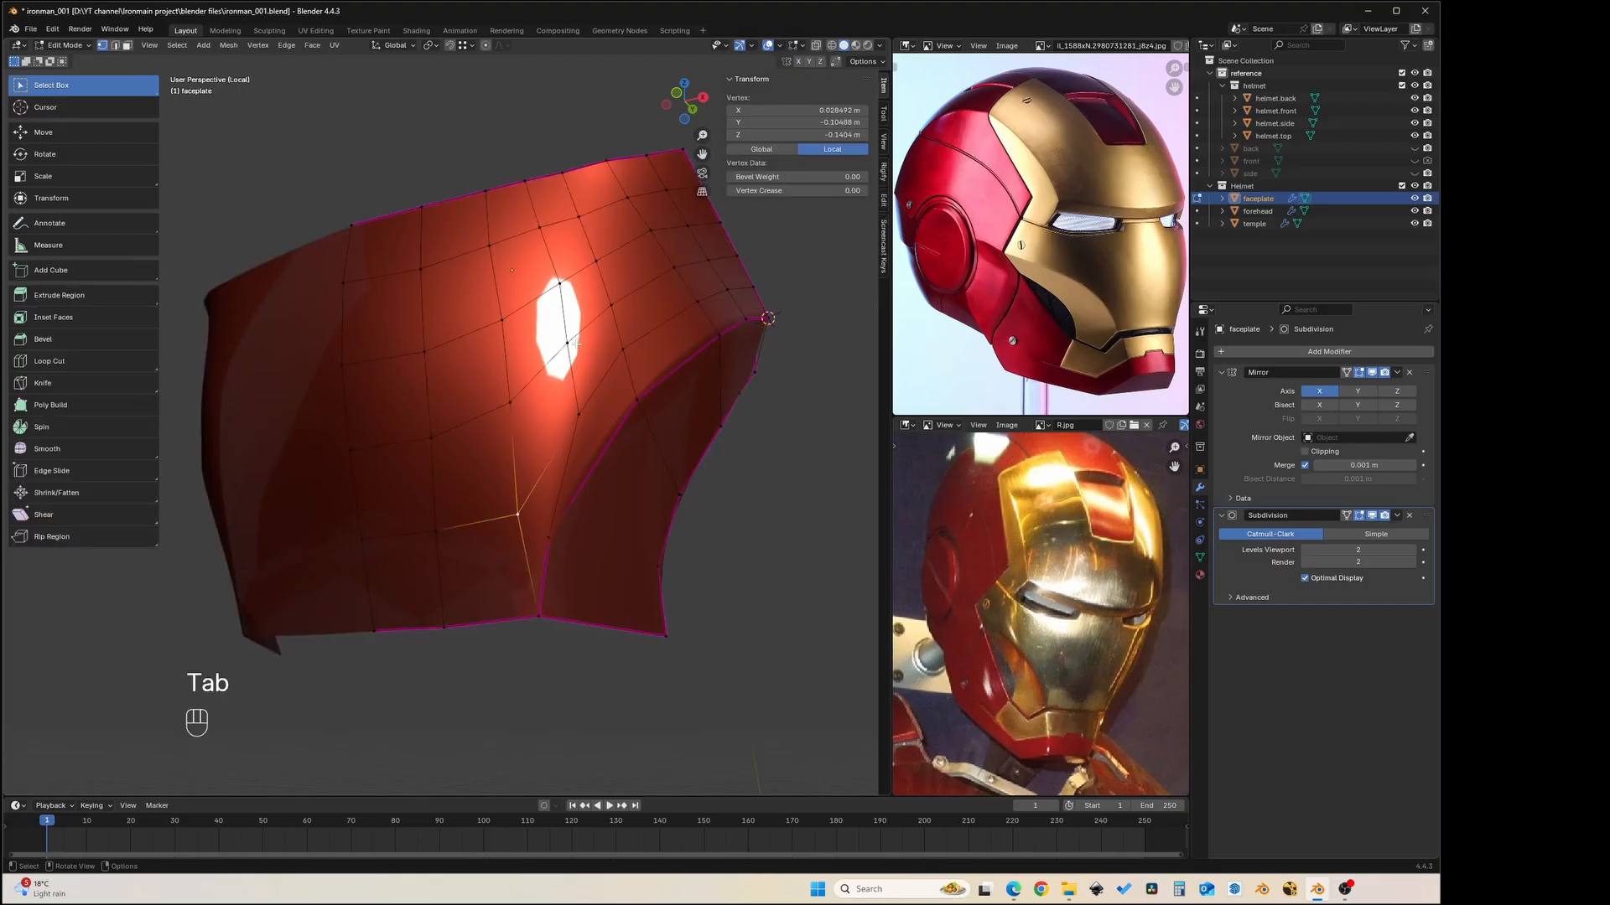
key("grave")
left_click(519, 308)
middle_click_drag(558, 481, 423, 398, "shift")
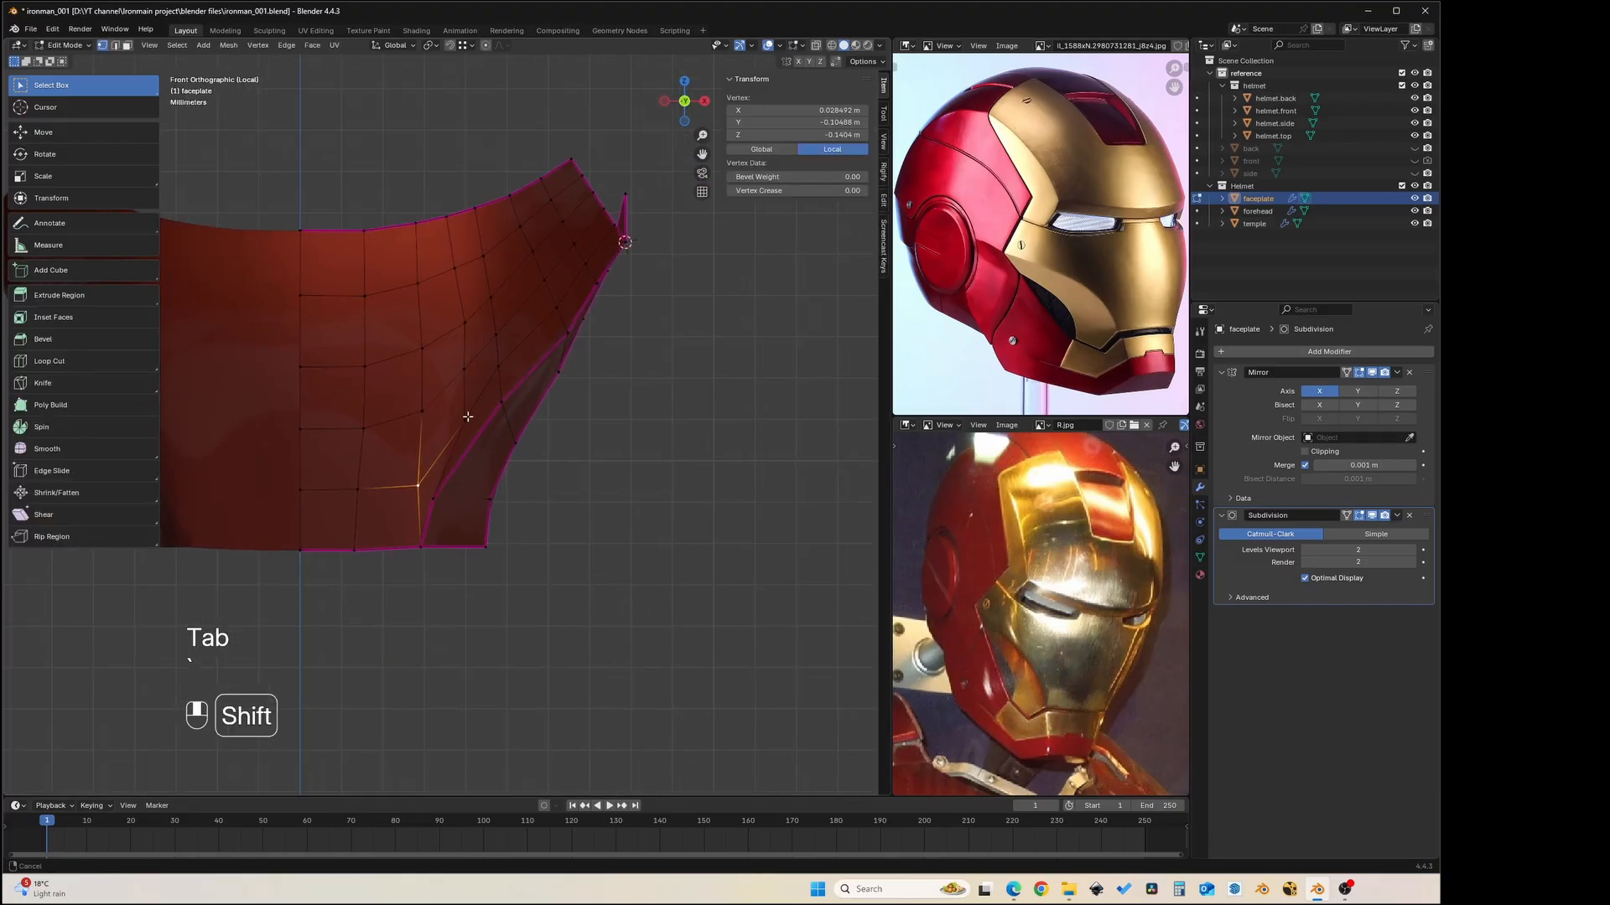
scroll(408, 493, "up", 2)
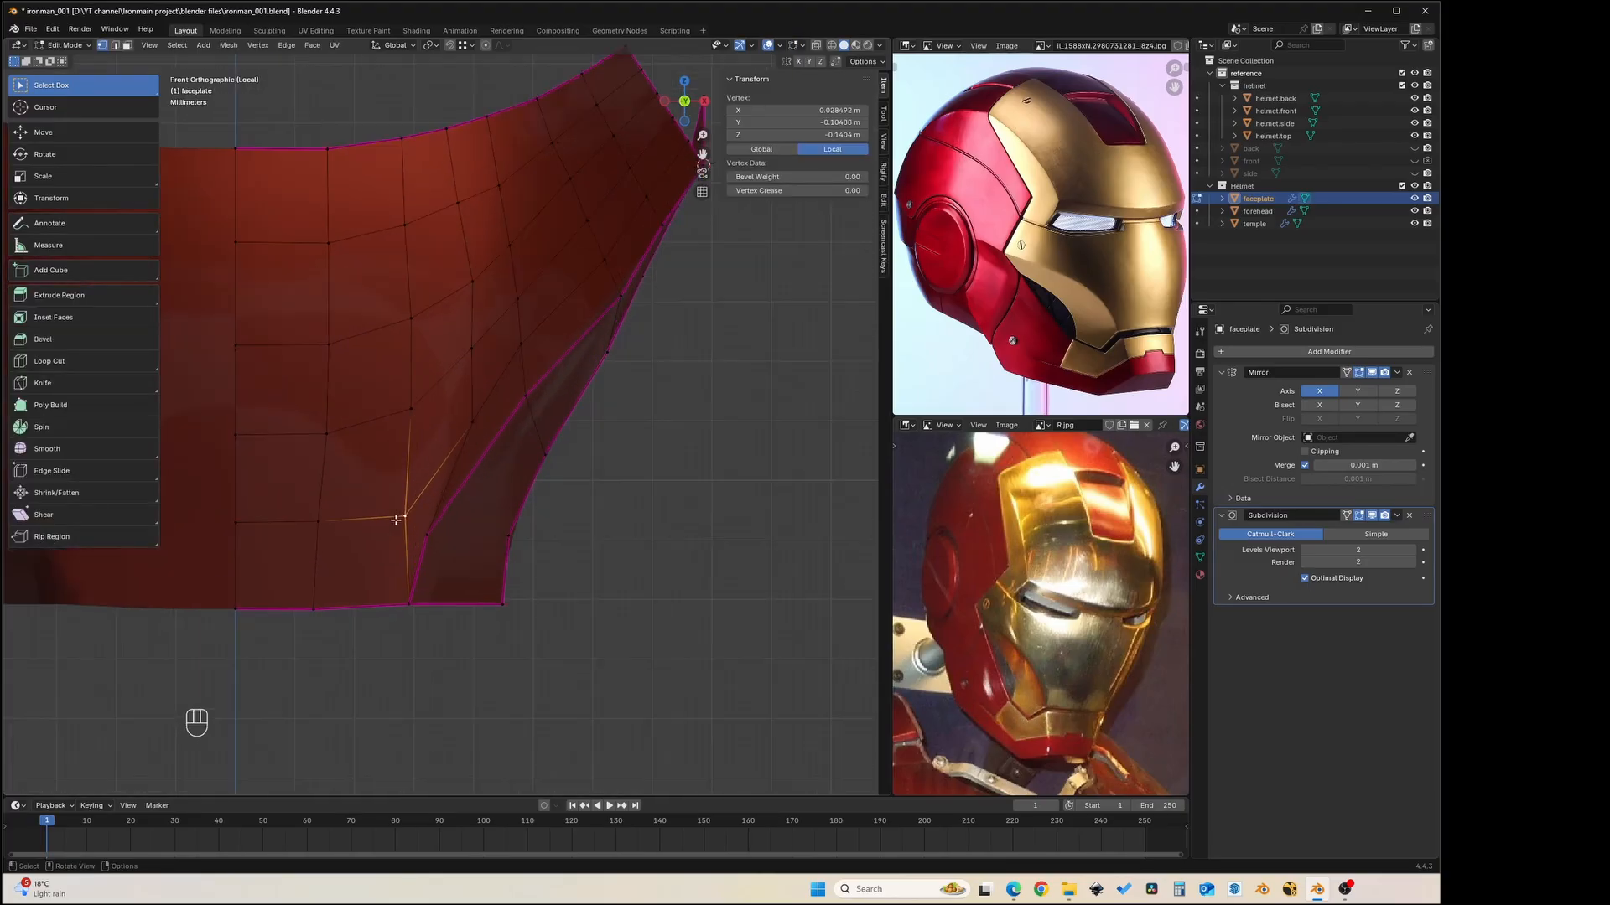
middle_click_drag(407, 494, 498, 446, "shift")
key("k")
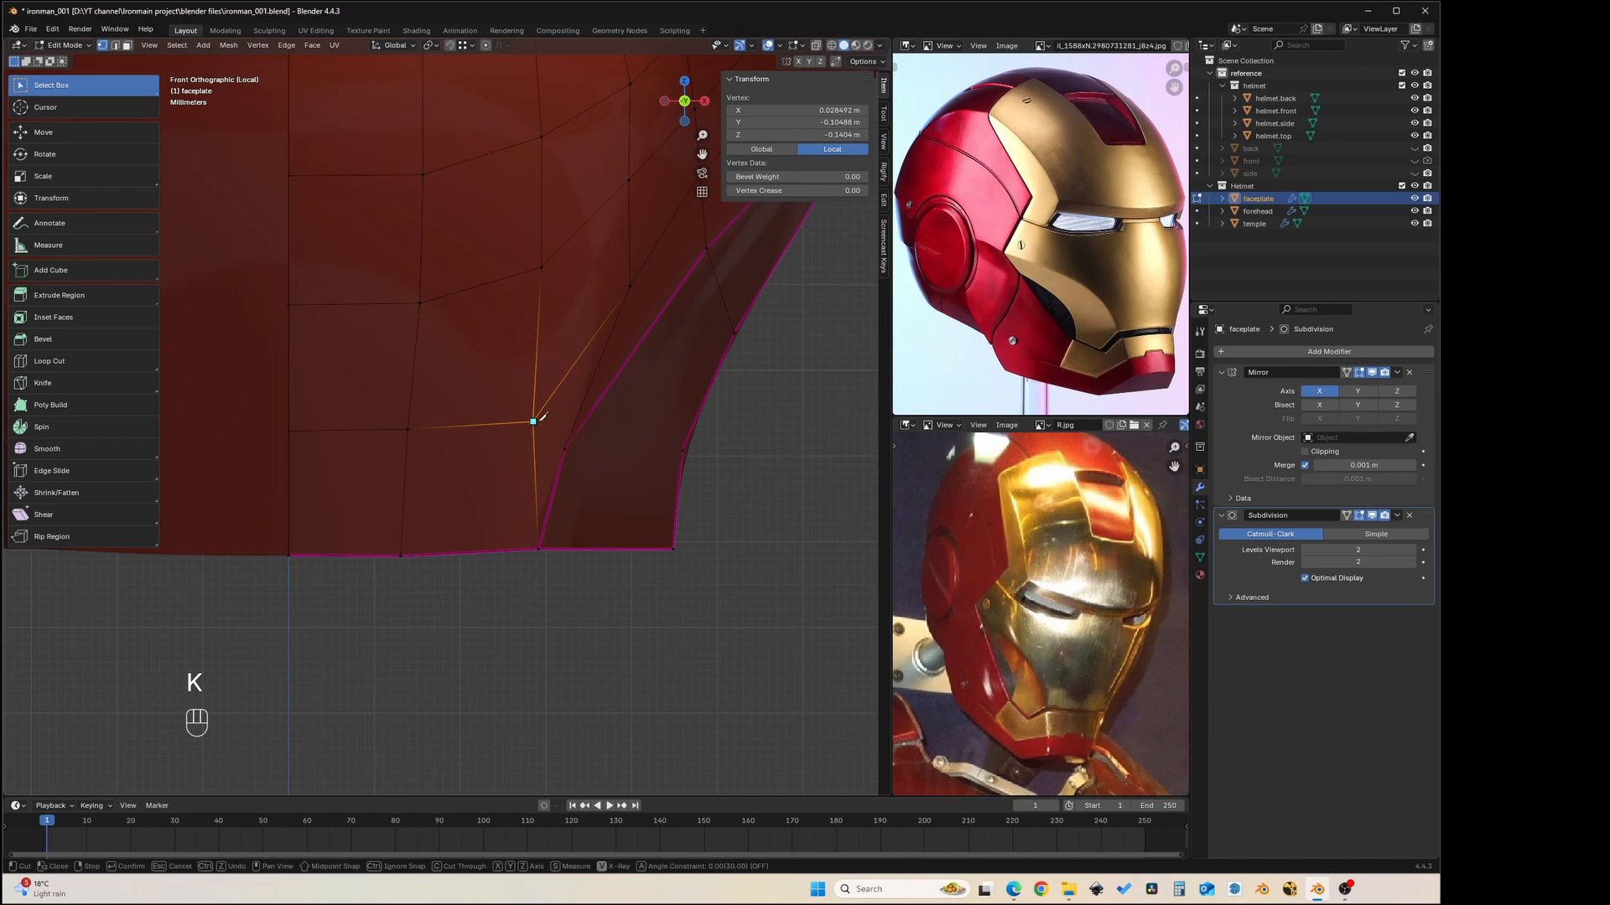
left_click(503, 550)
key("KP_Enter")
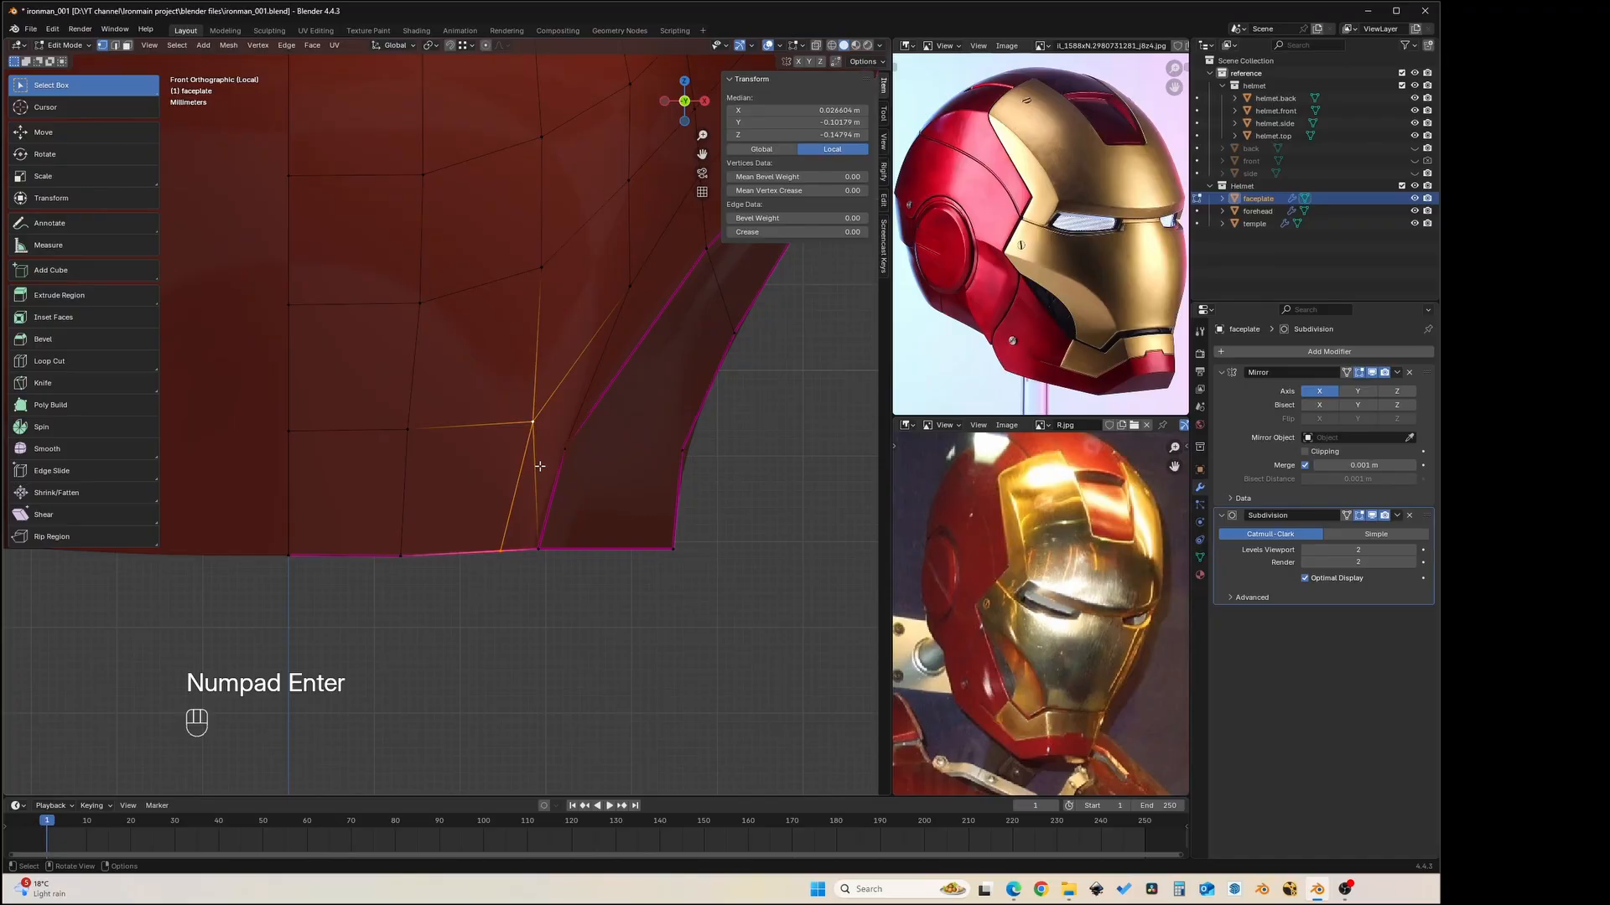
- Knife-cut a short edge from the same lower cheek vertex across to the nearest vertex on the cheek crease
key("k")
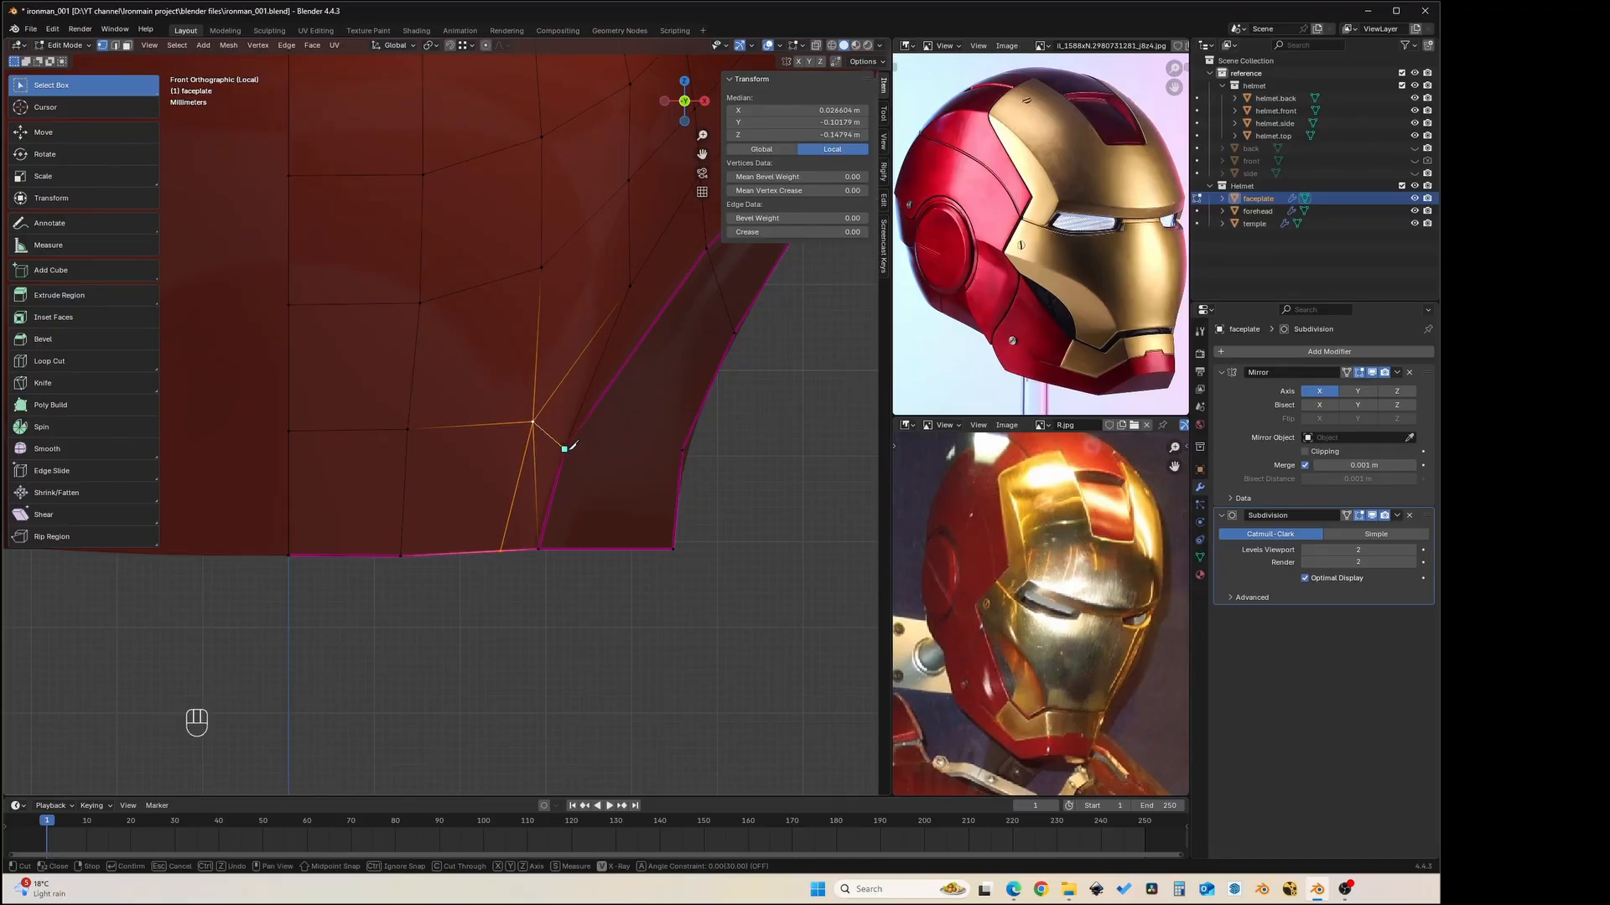
left_click(566, 448)
key("KP_Enter")
- Delete the old vertical edge between the two new cuts and fill the gap with a four-sided face
key("2")
left_click(537, 472)
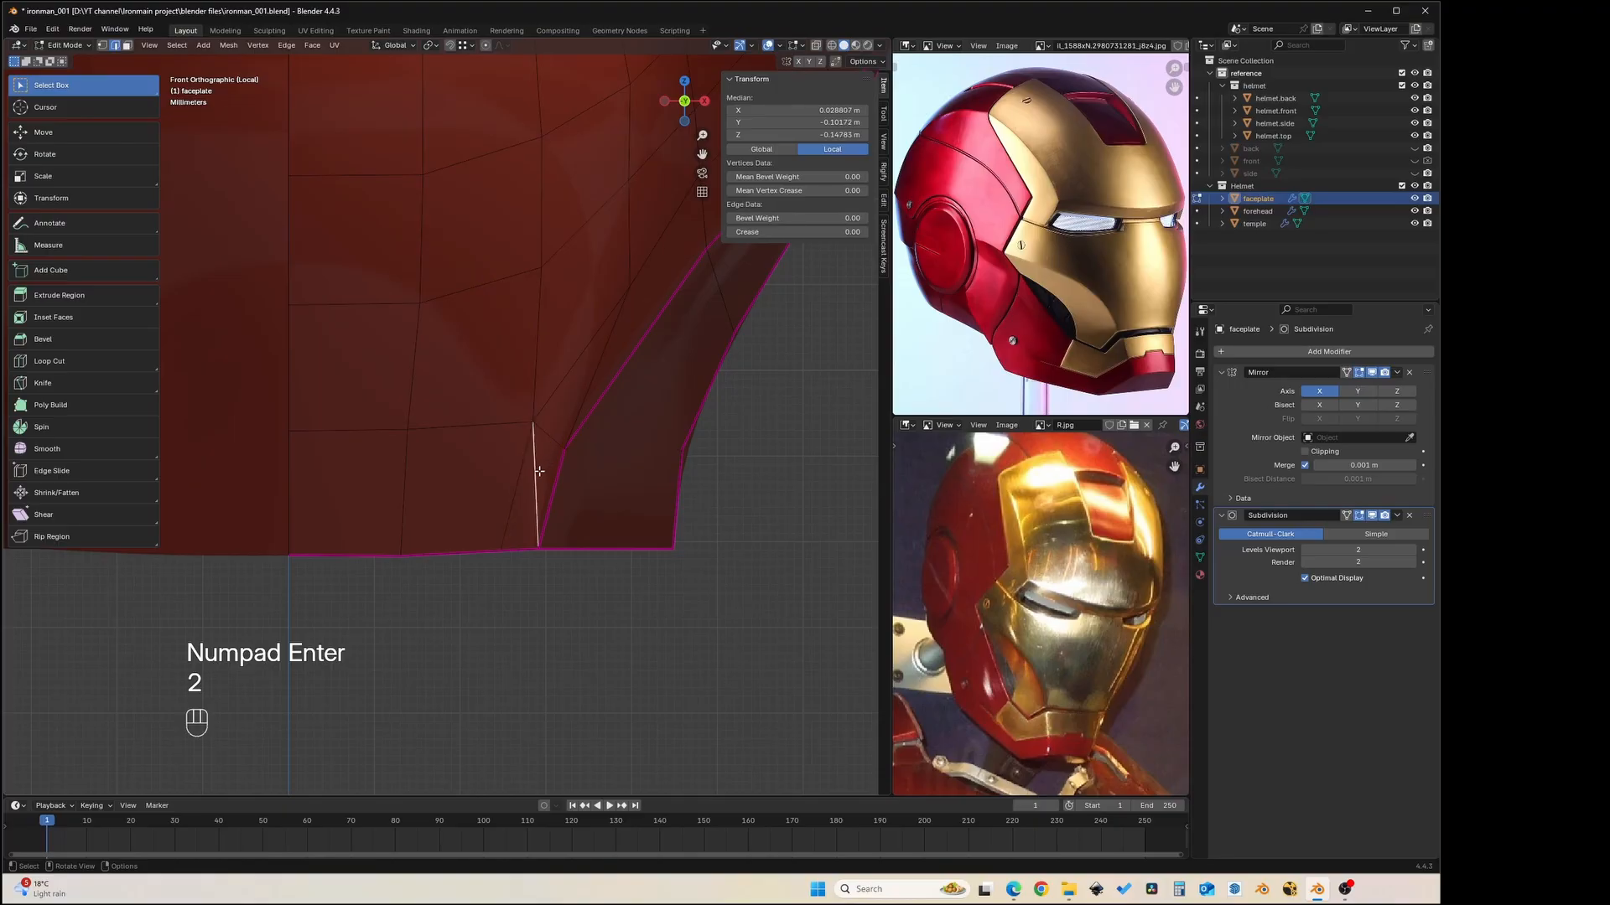
key("x")
left_click(539, 471)
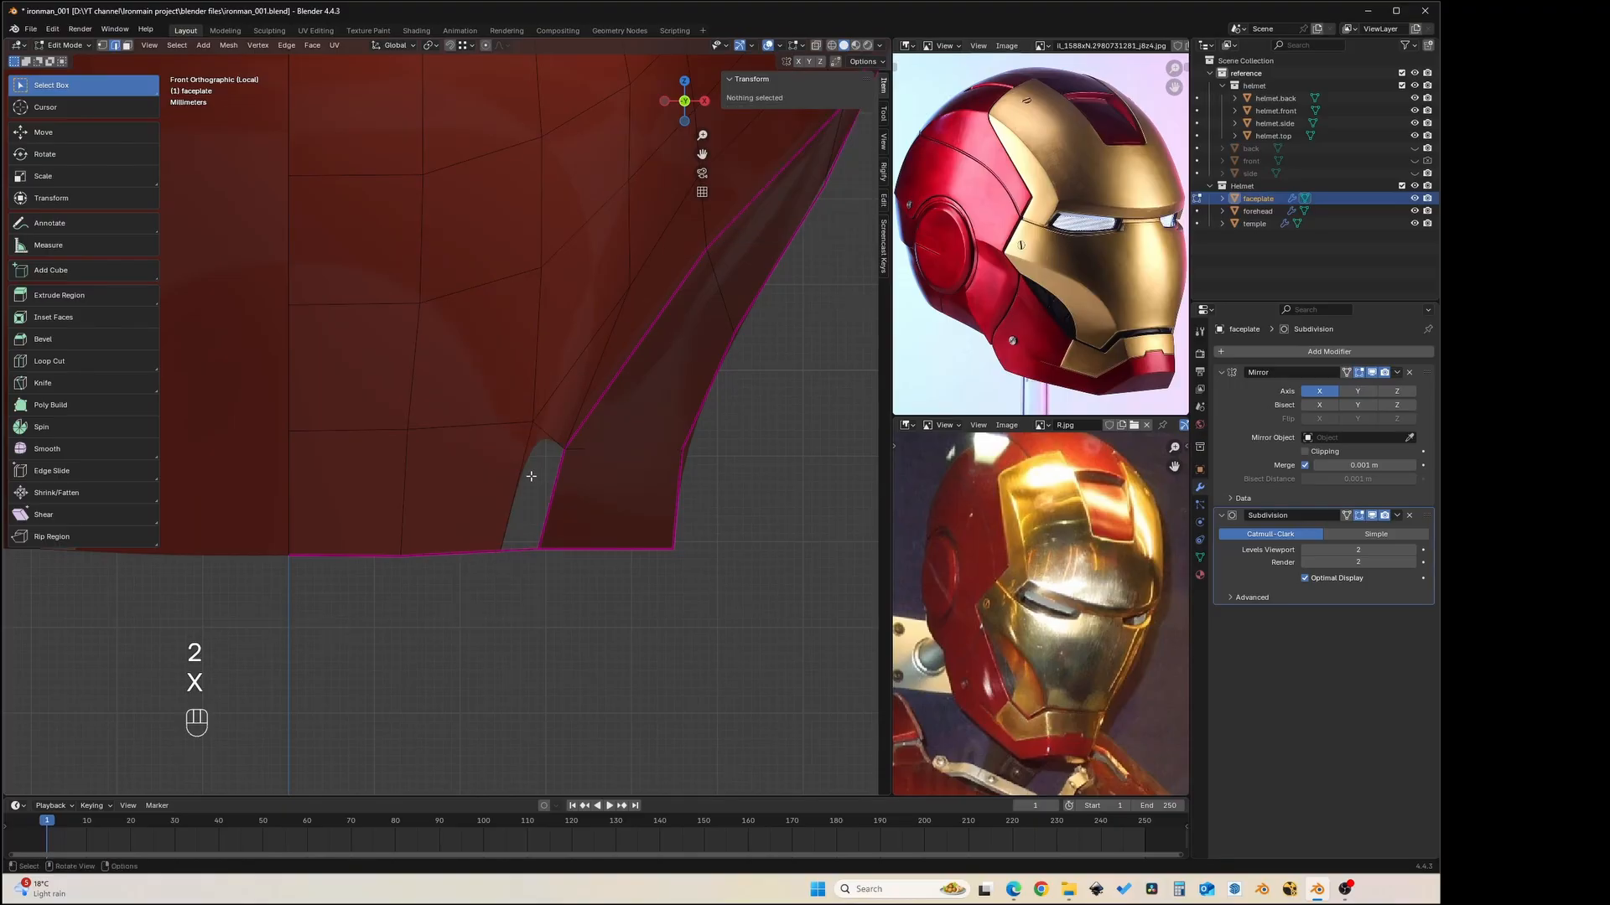
left_click(522, 475)
left_click(555, 482, "shift")
key("f")
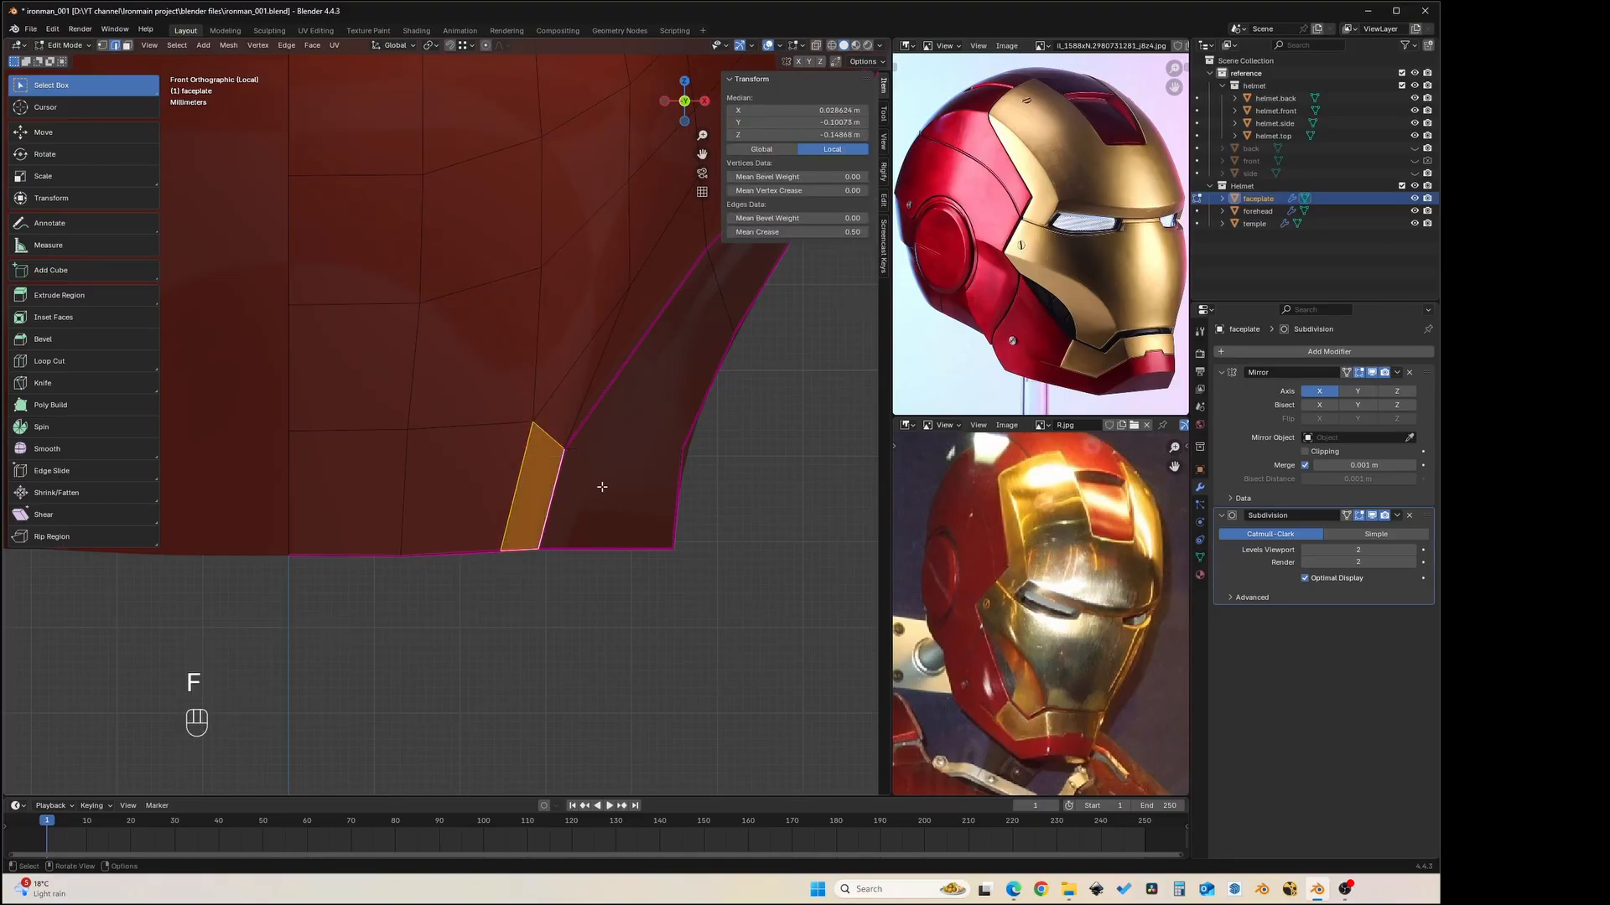
- Knife-cut from the next cheek vertex up across the crease line to the faceplate's rear edge
middle_click_drag(601, 486, 499, 394)
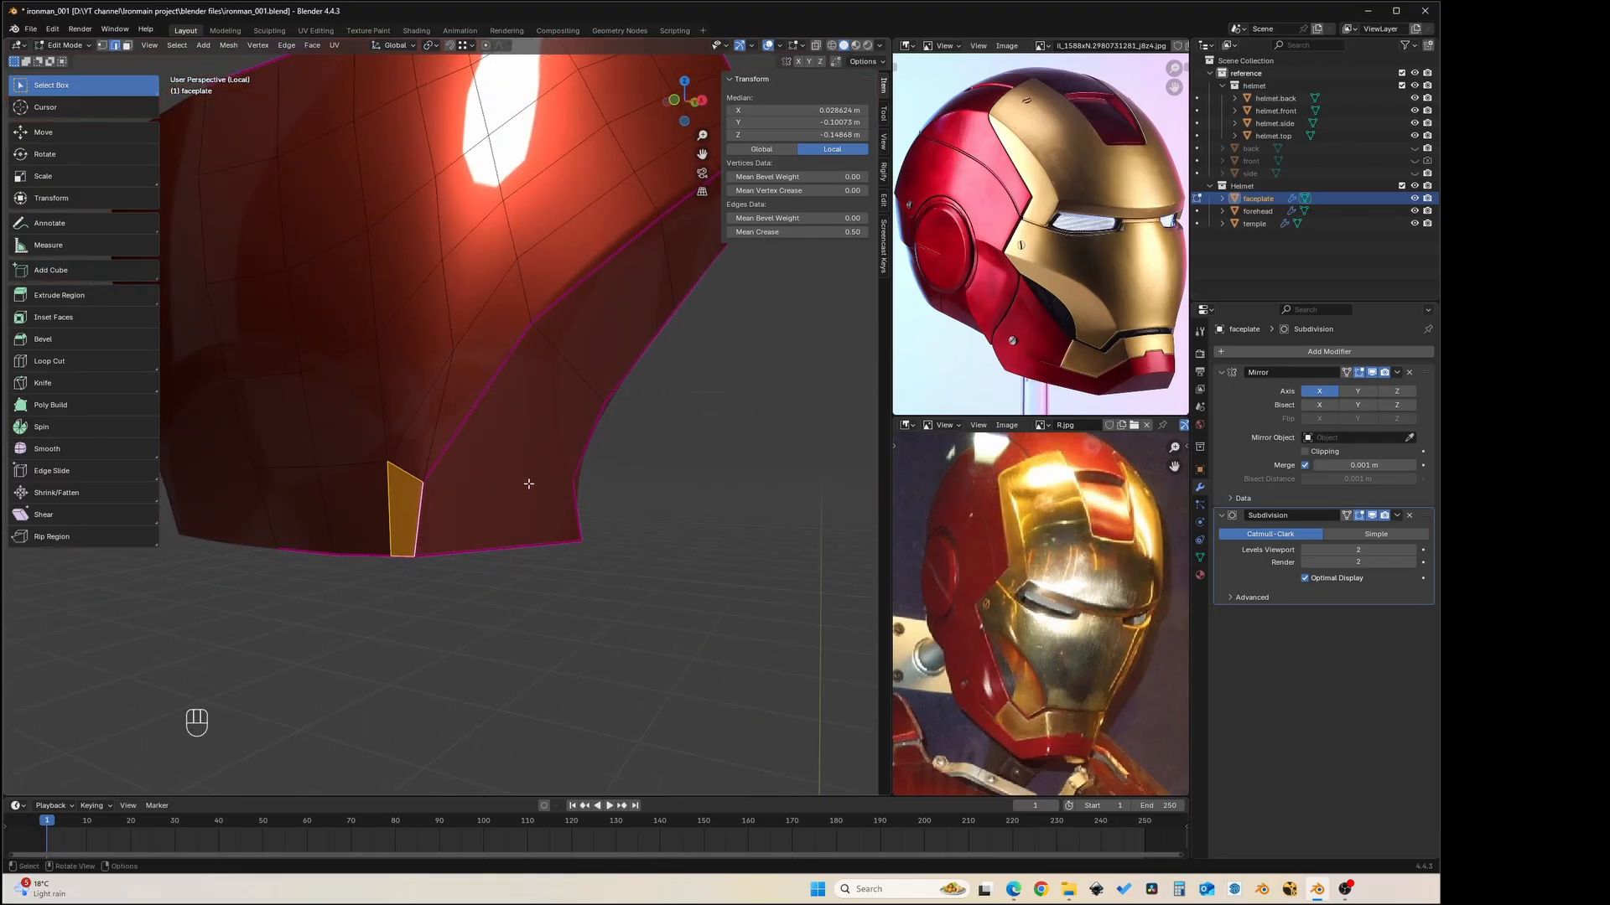
key("1")
middle_click_drag(525, 481, 453, 491)
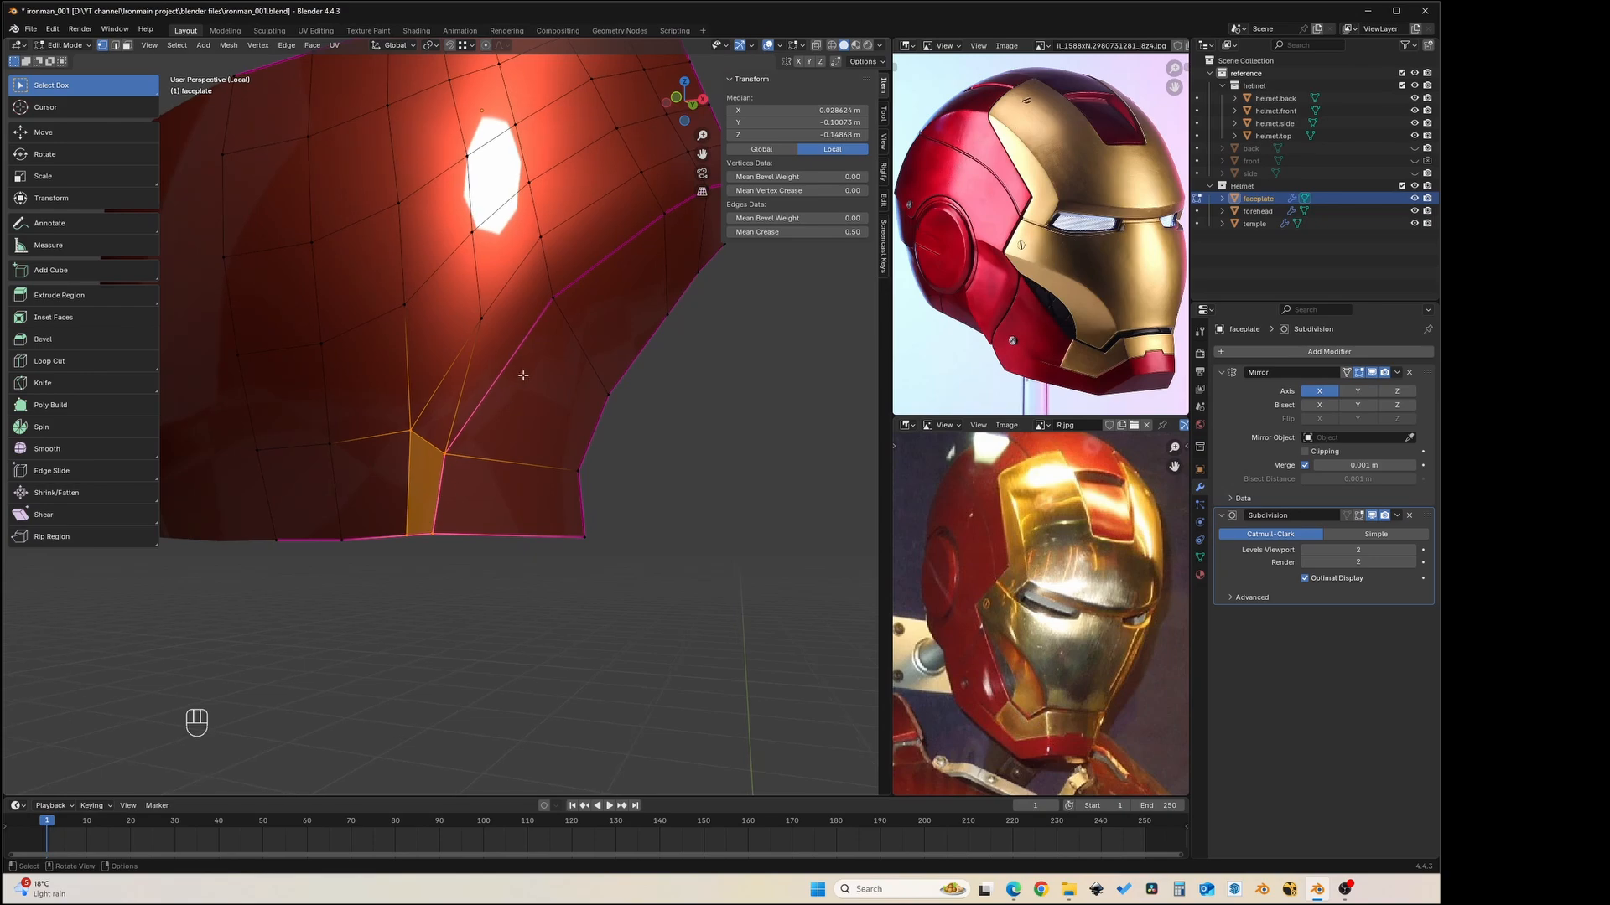
key("k")
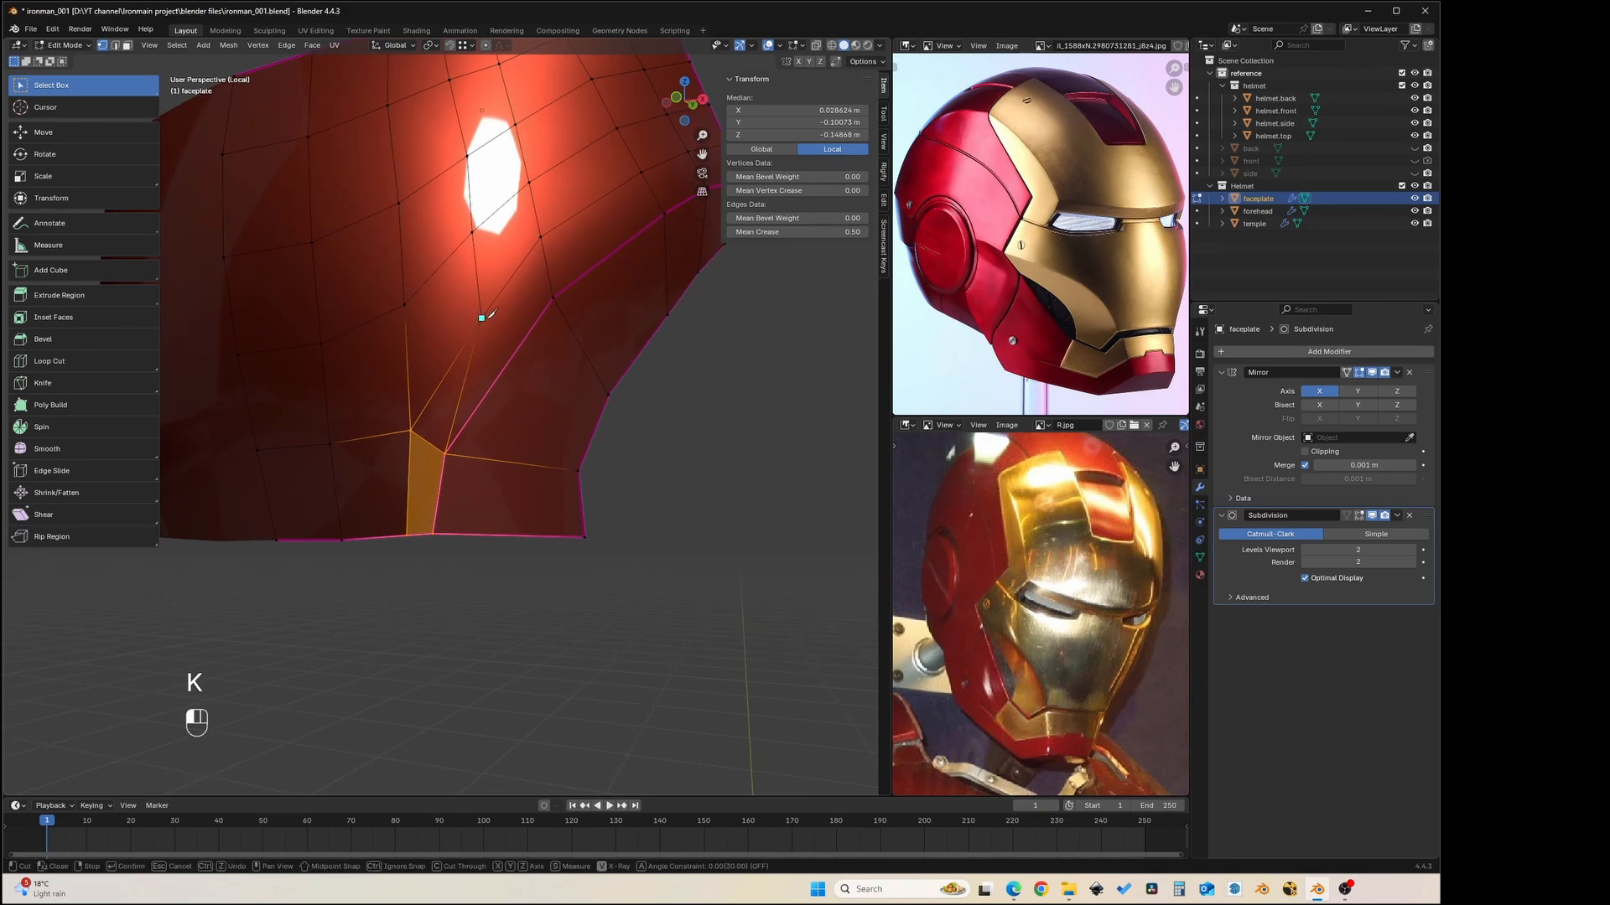
left_click(482, 317)
left_click(503, 371)
left_click(595, 429)
key("KP_Enter")
- Delete the diagonal edge below the new cut and fill the hole beside the crease with a single face
key("2")
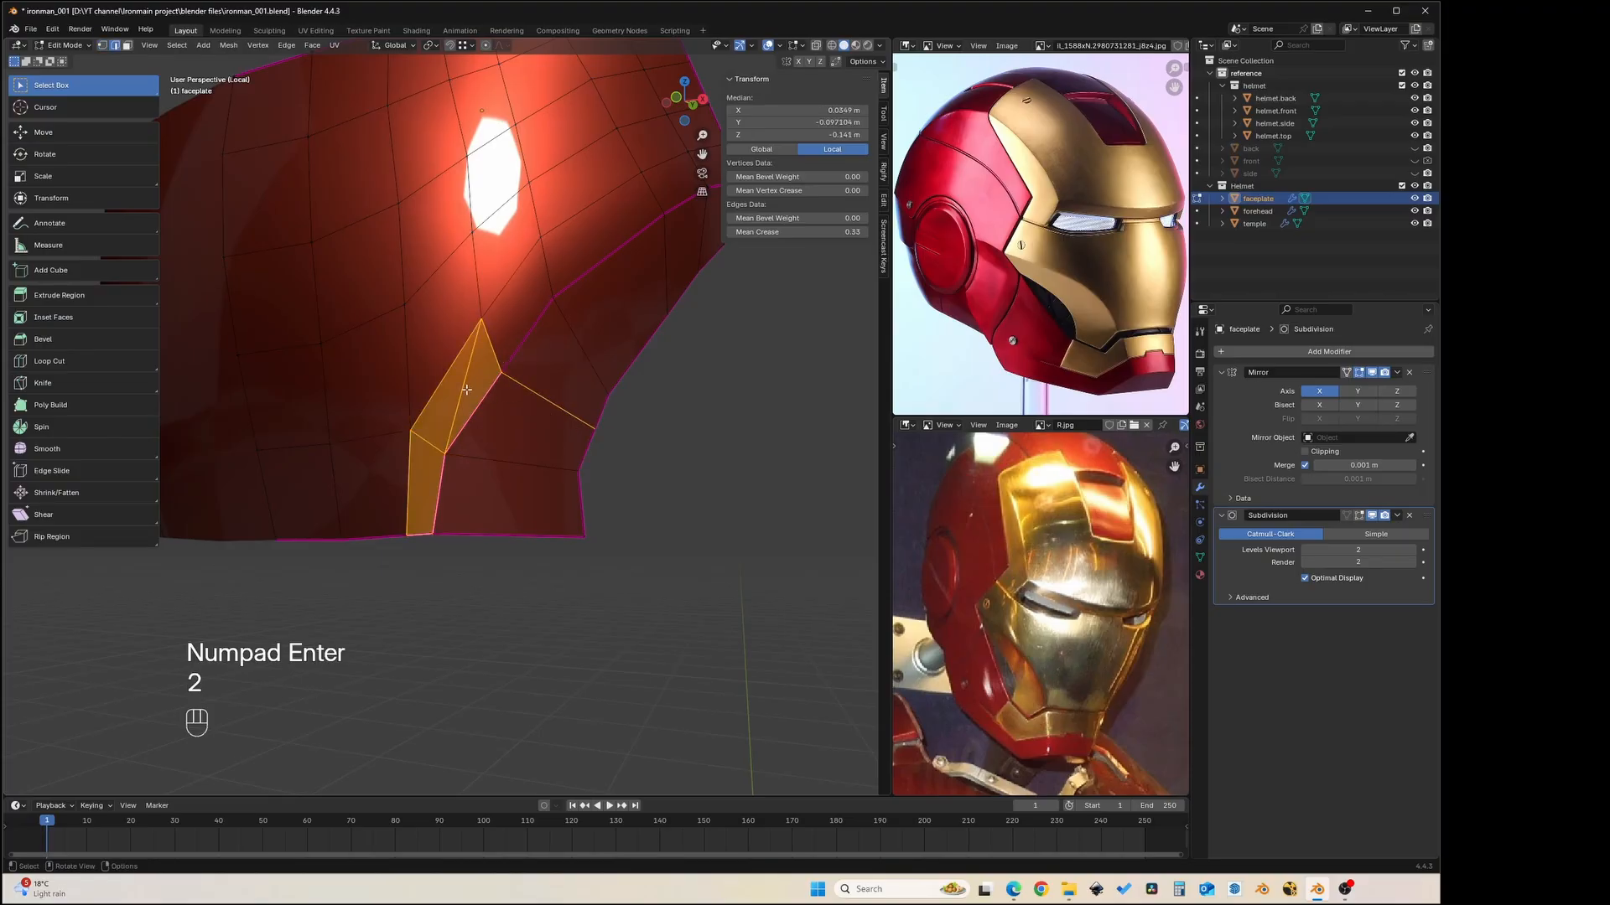
left_click(466, 390)
key("x")
left_click(460, 389)
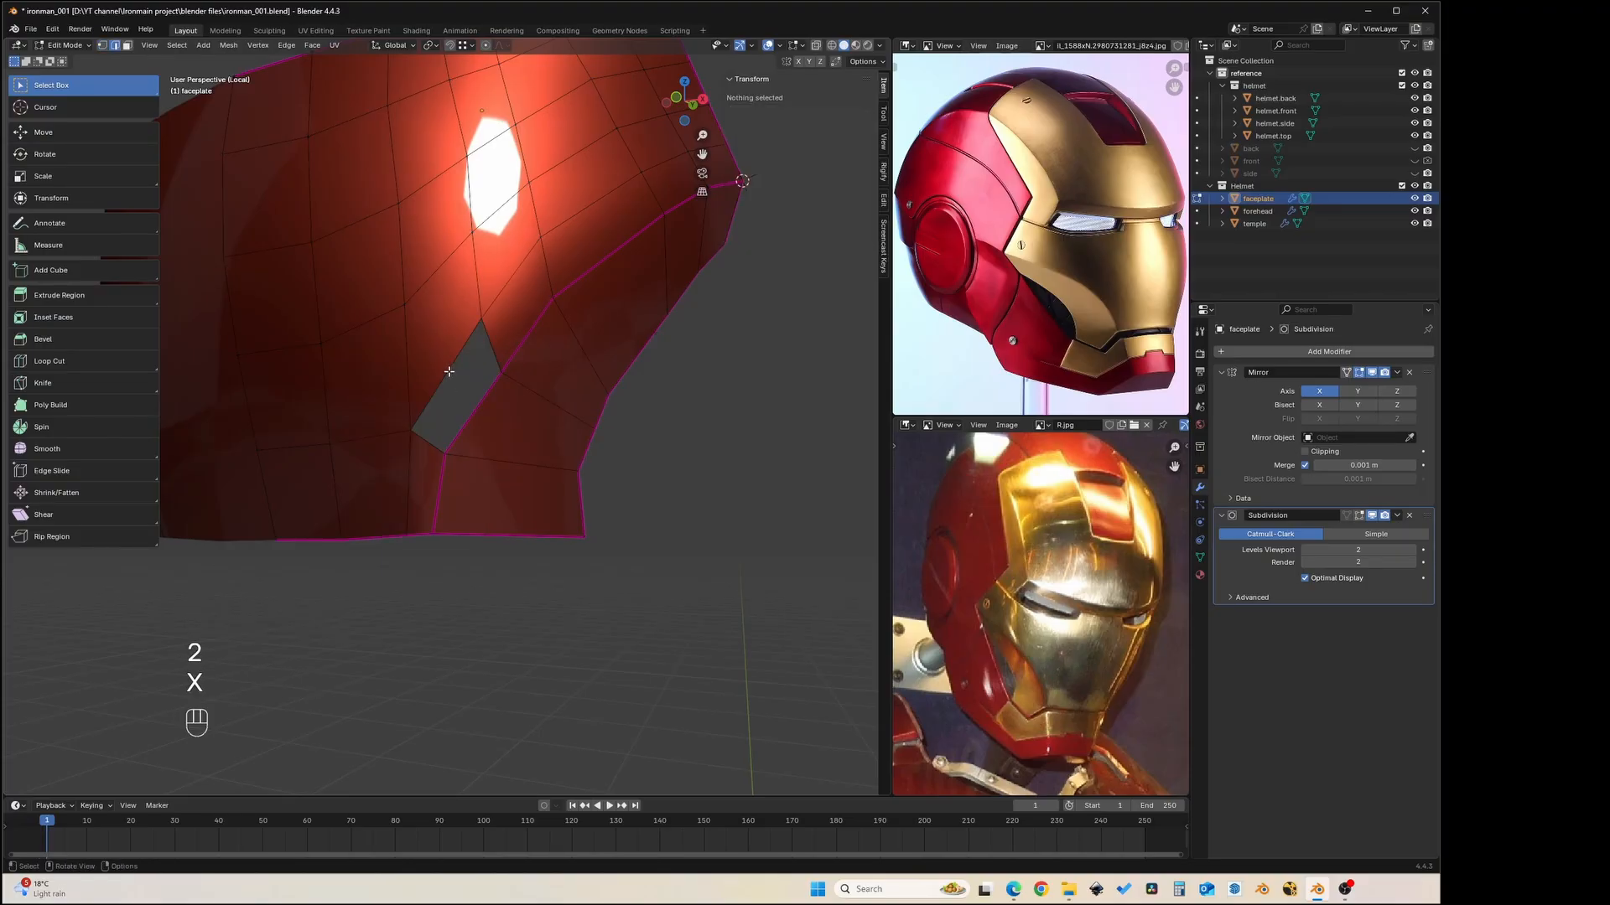
left_click(449, 371, "shift")
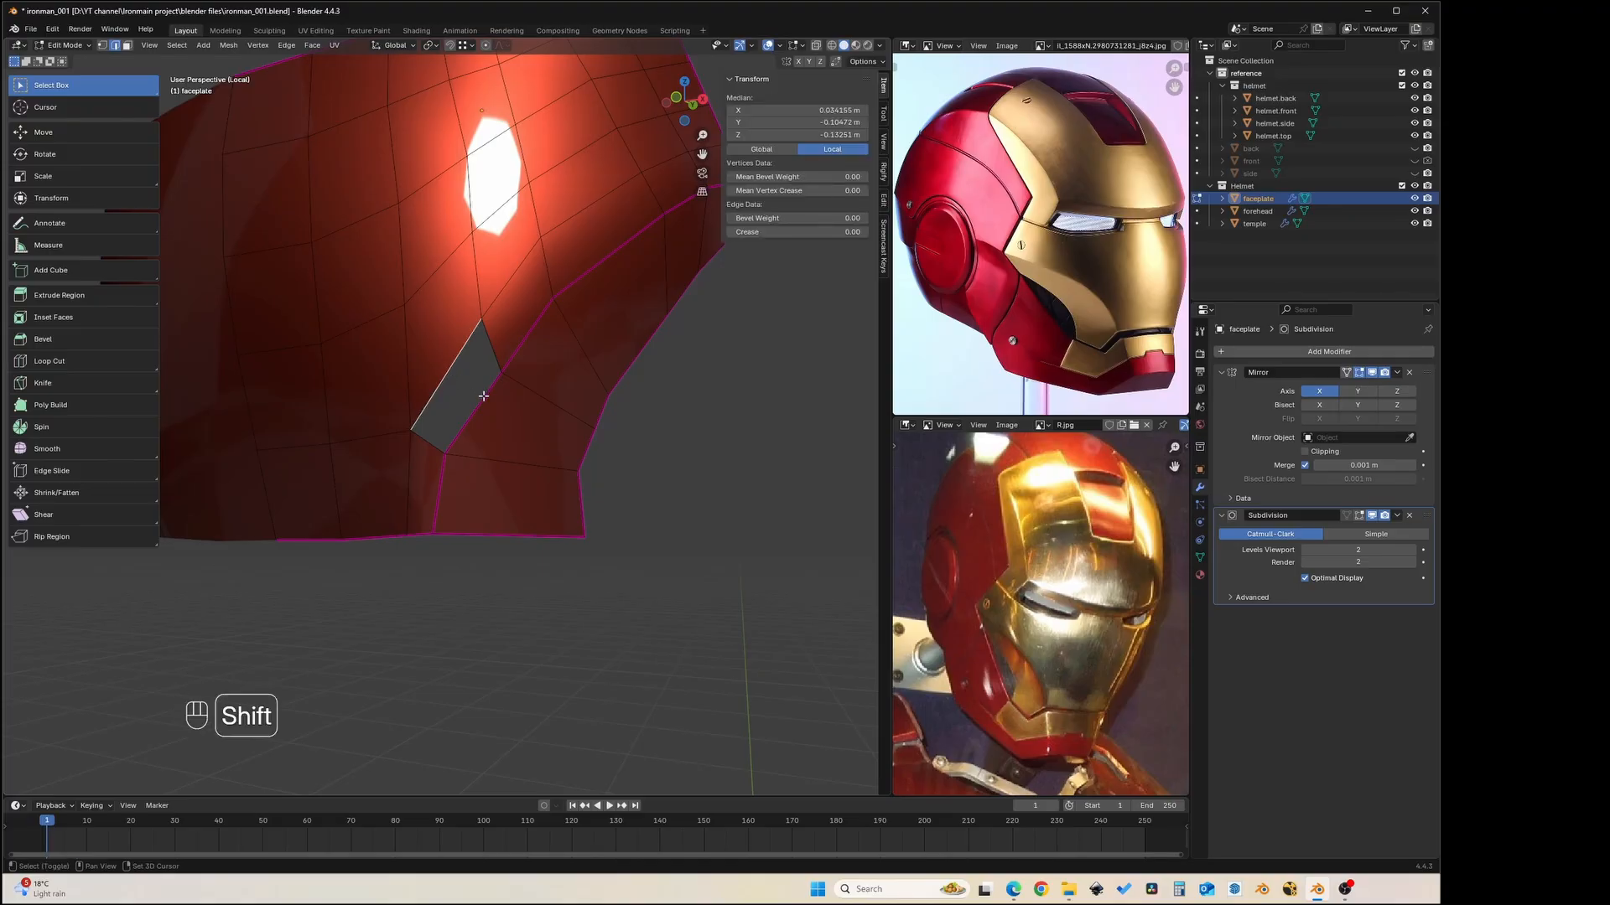
key("f")
middle_click_drag(520, 395, 519, 431)
- Save the file and inspect the reworked cheek and crease, both as a finished surface and as an editable mesh
key("Tab")
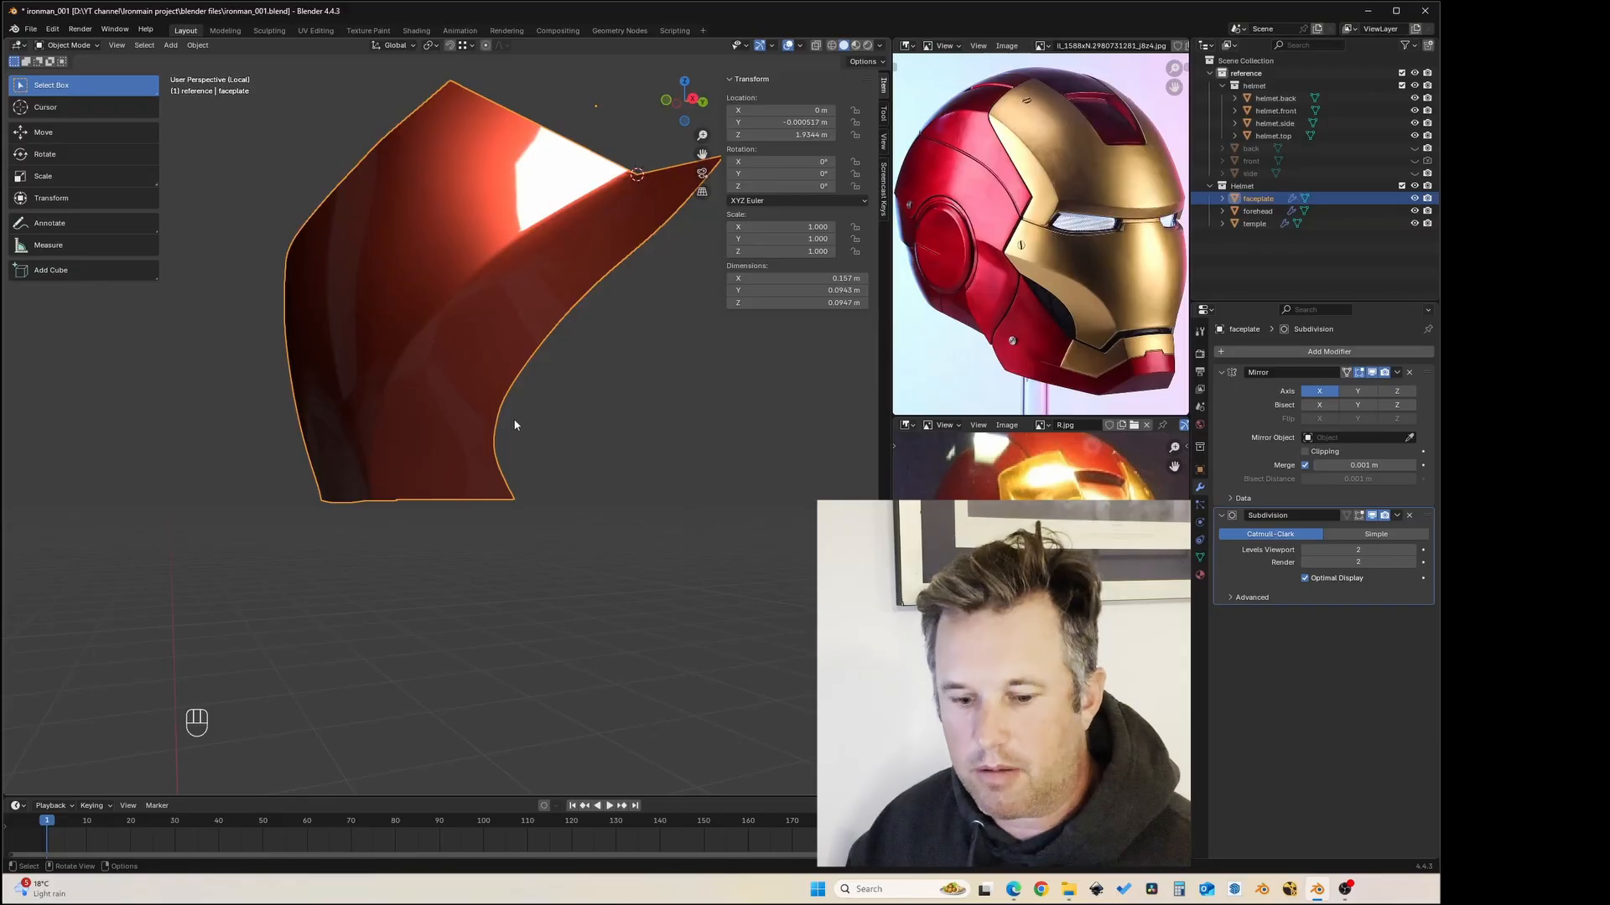
middle_click_drag(508, 423, 507, 489)
key("ctrl+s")
key("Tab")
key("Tab")
key("Tab")
left_click(675, 480)
scroll(503, 490, "up", 2)
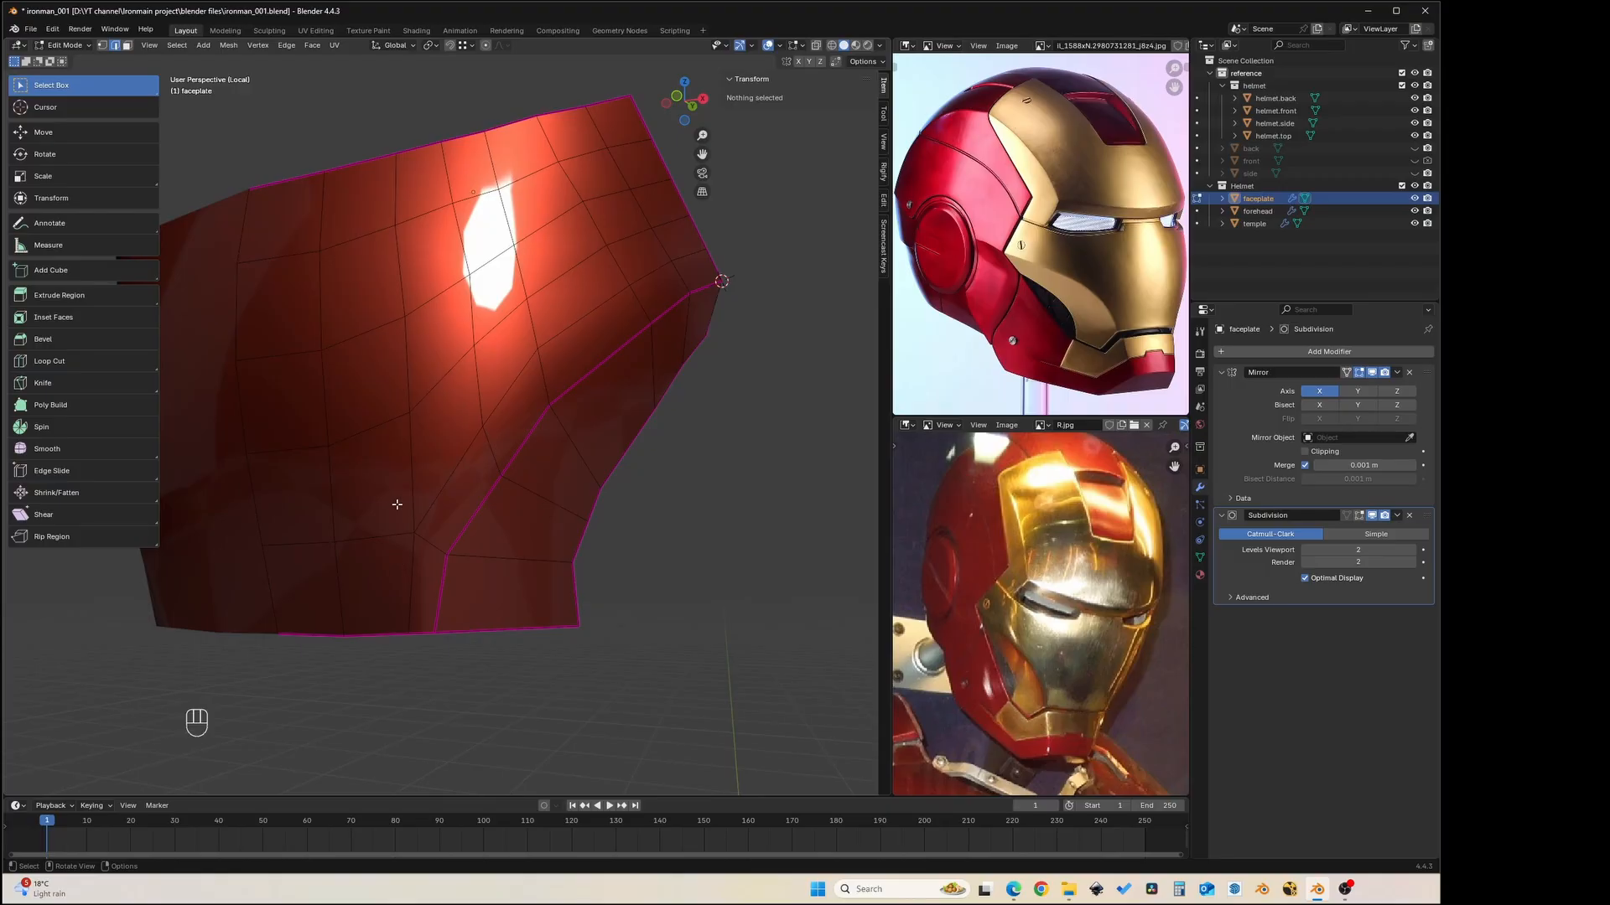
middle_click_drag(496, 574, 531, 464)
key("Tab")
- Leave local view to show the whole helmet and switch the viewport to a metallic grey matcap
key("slash")
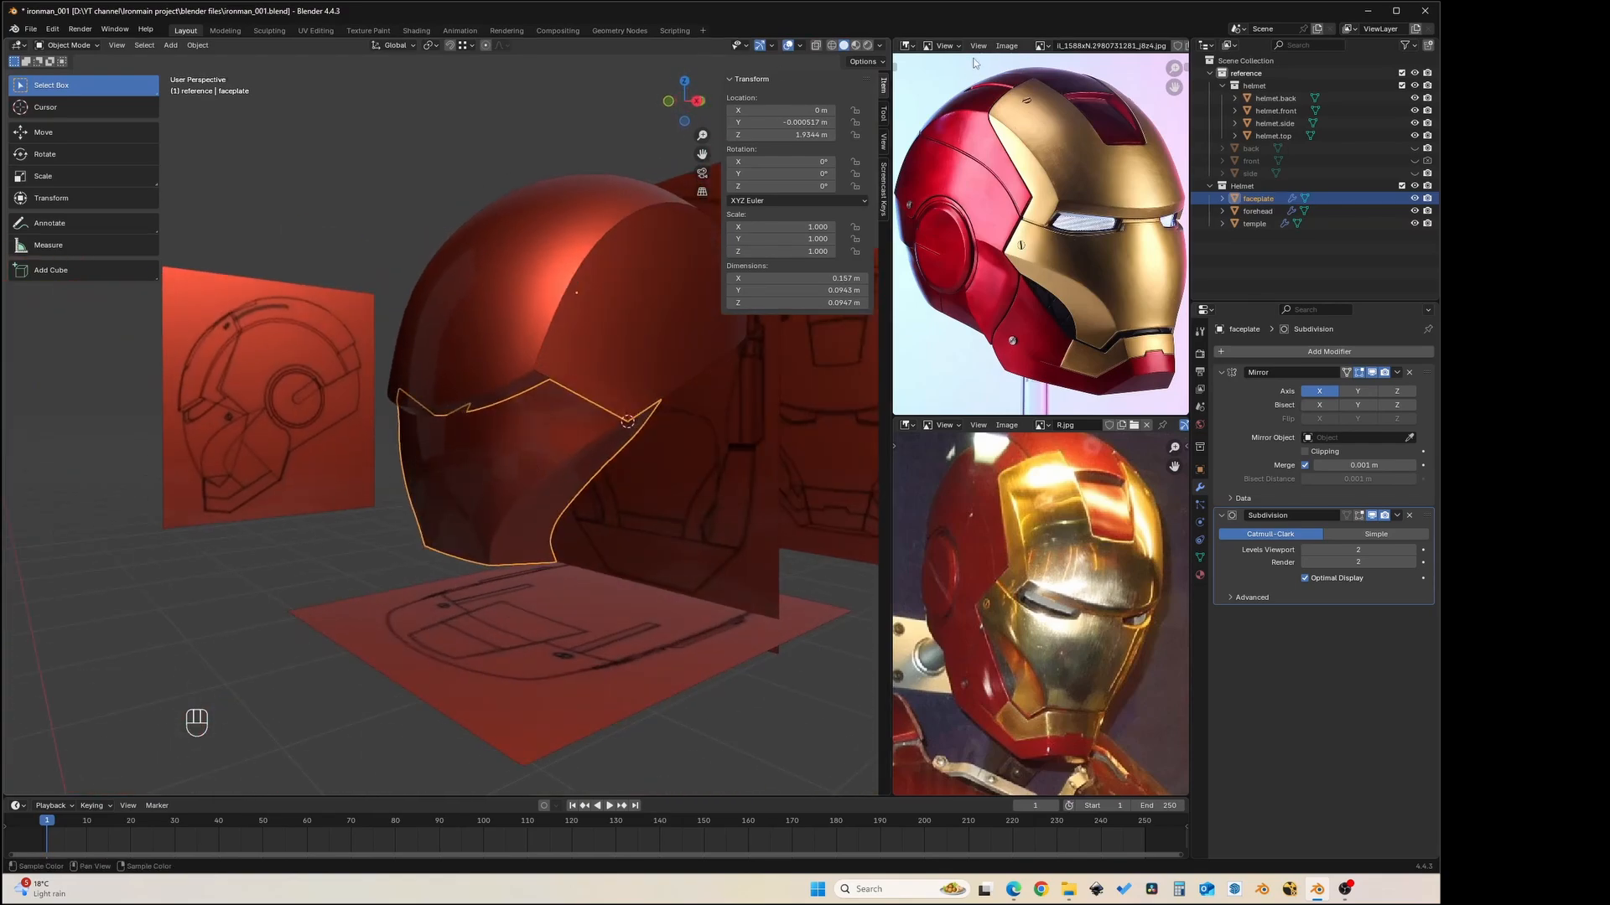
left_click(879, 45)
left_click(896, 143)
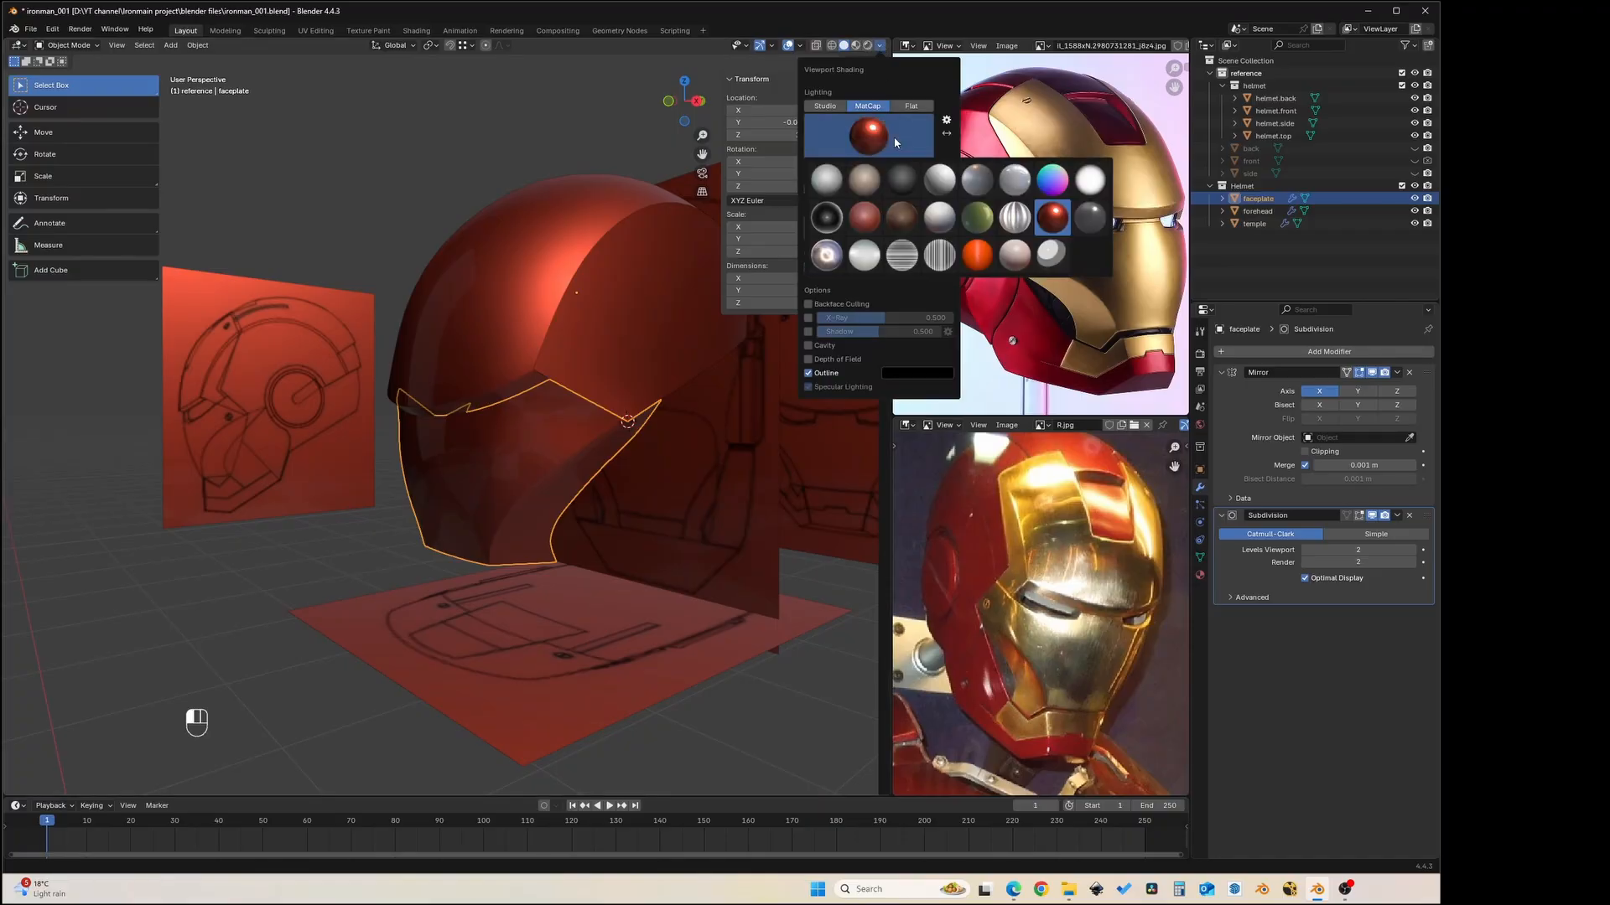
left_click(977, 180)
scroll(471, 177, "down", 5)
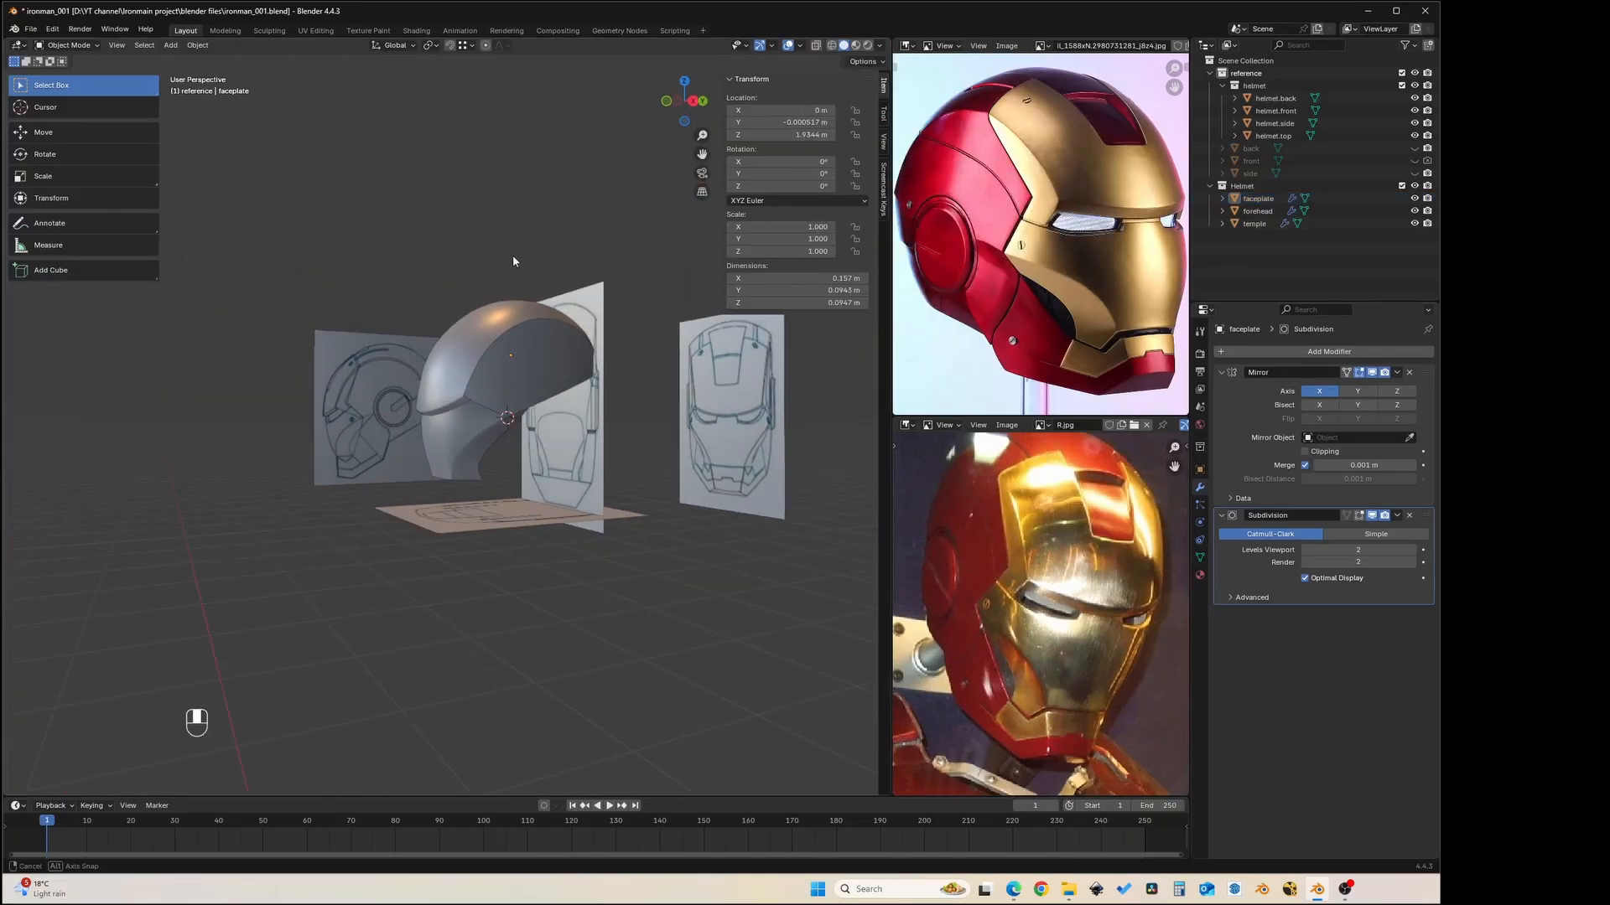